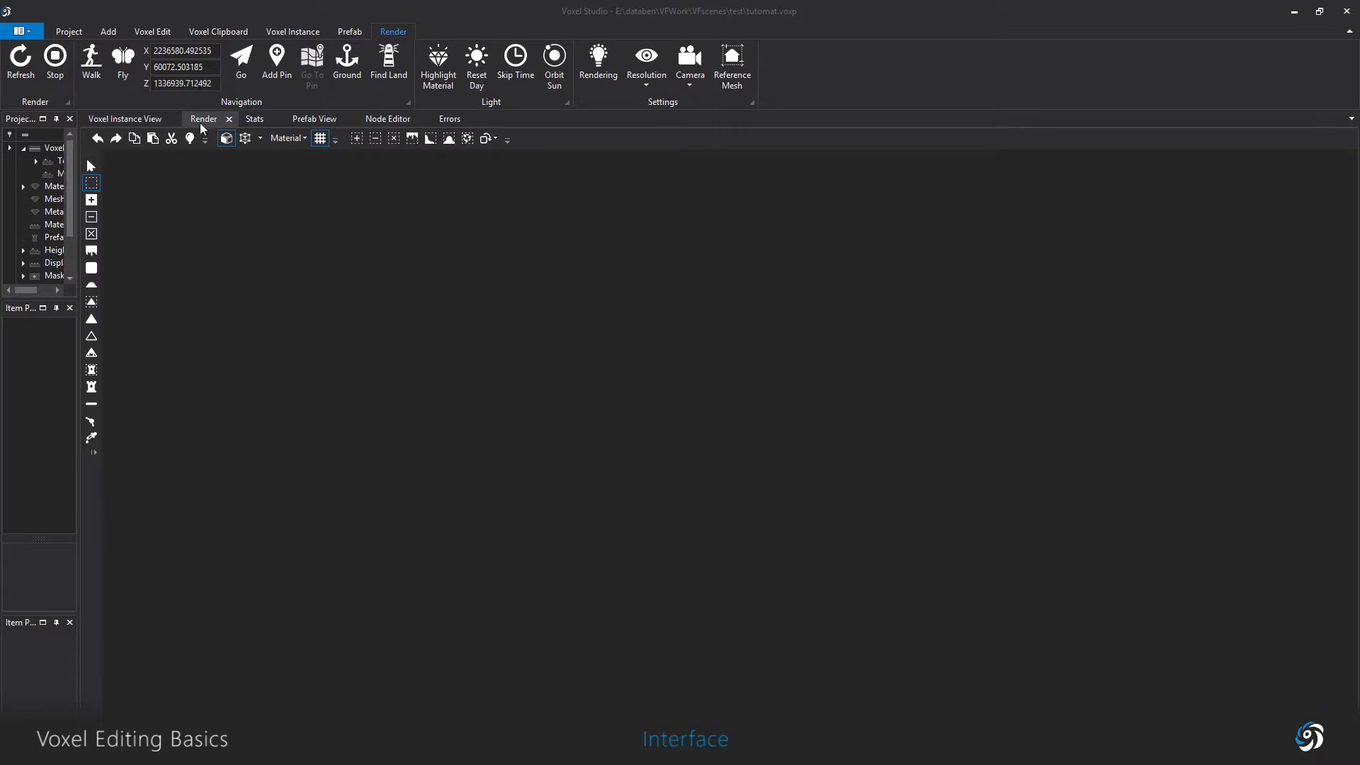
Refresh the render to load the voxel scene and look over the voxel editing and clipboard tools.
{"action": "left_click", "coordinate": [25, 63]}
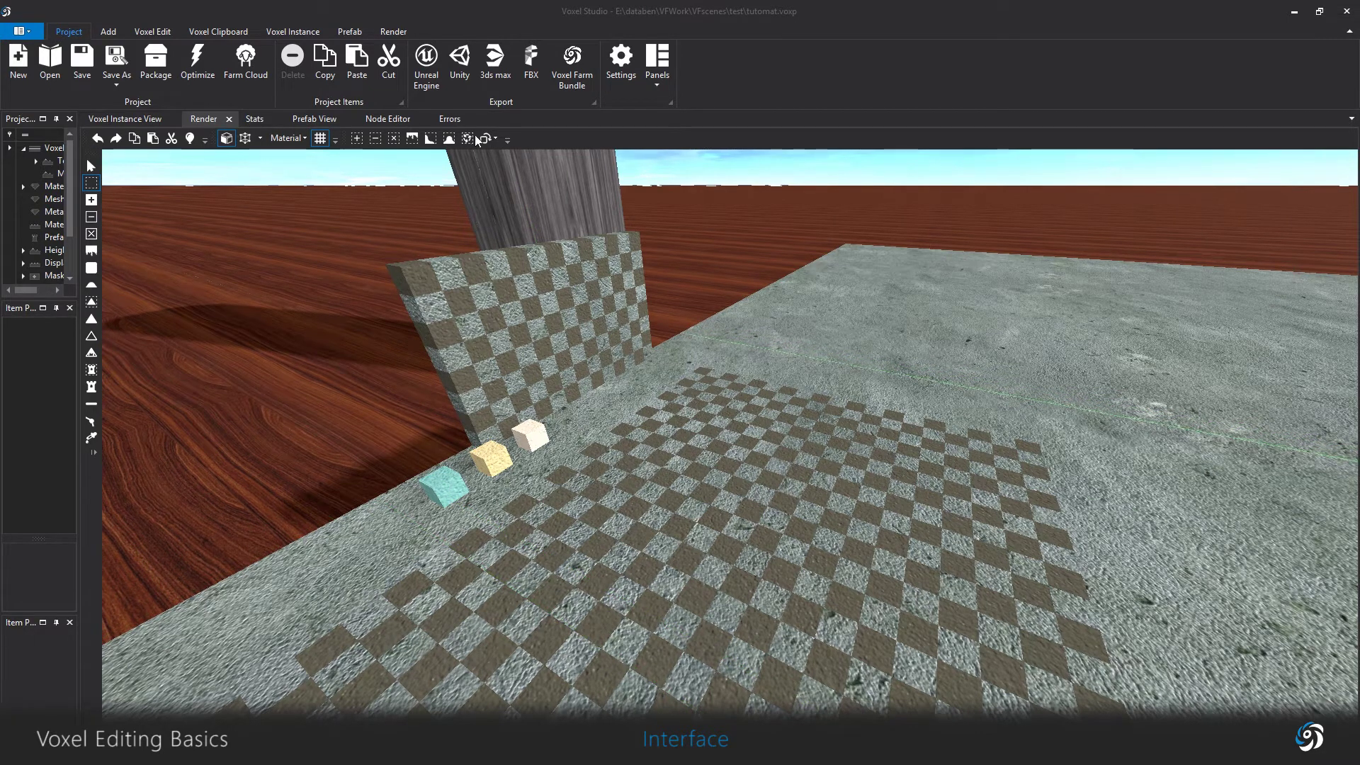
{"action": "left_click", "coordinate": [152, 31]}
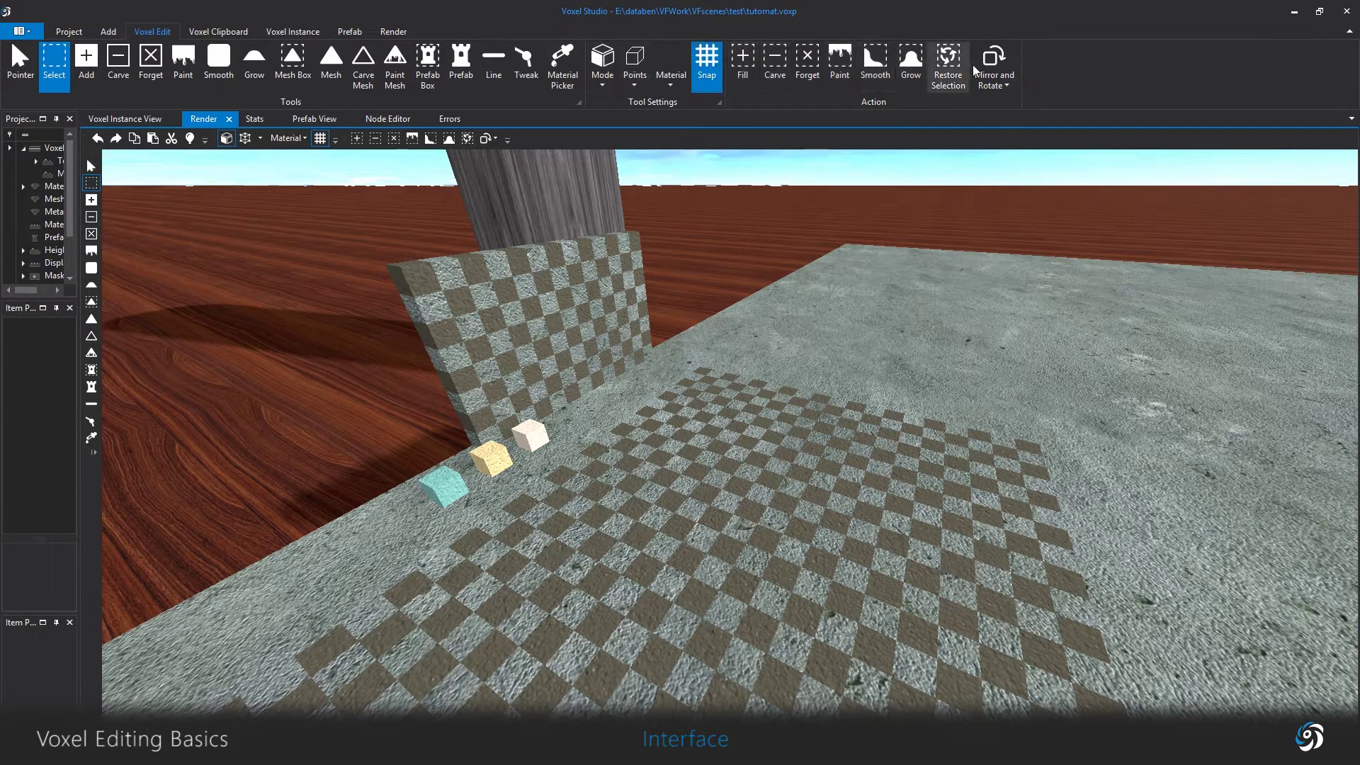
{"action": "left_click", "coordinate": [205, 32]}
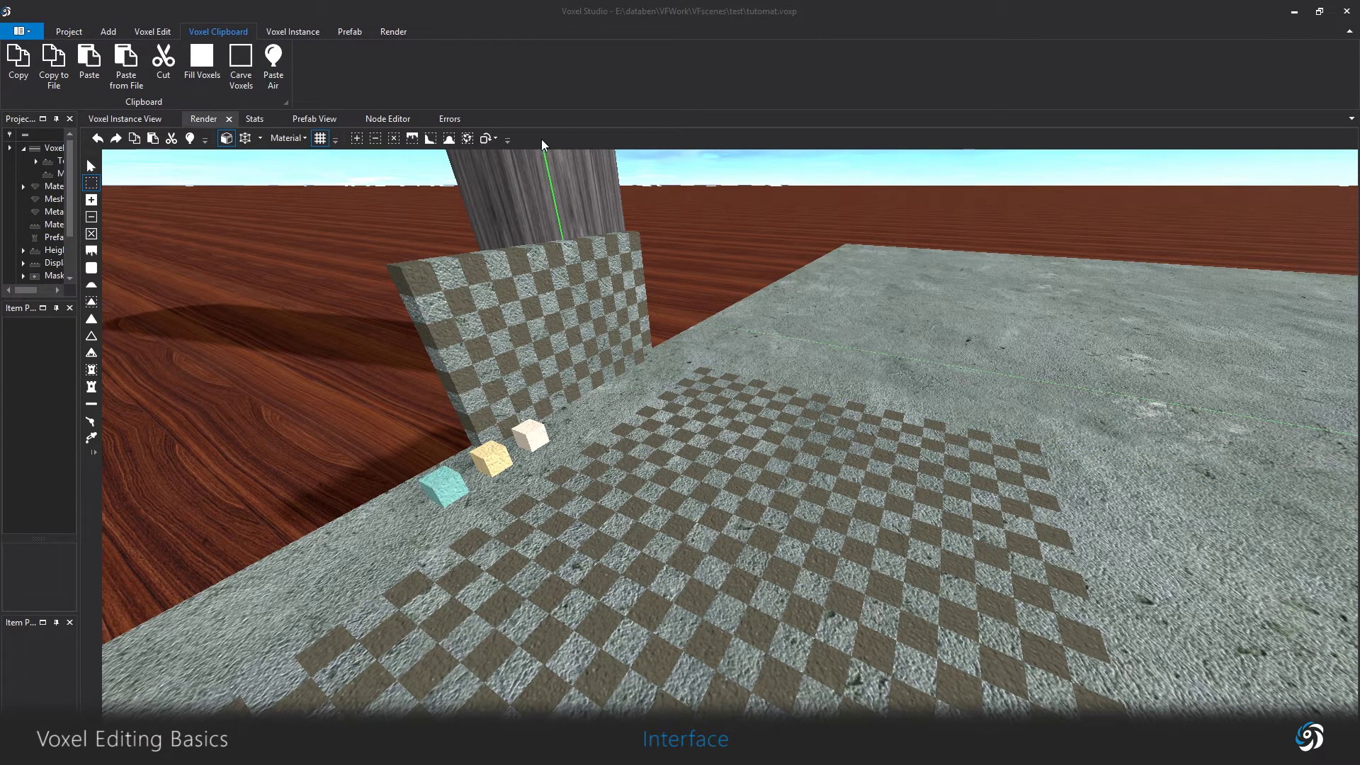
{"action": "left_click", "coordinate": [92, 217]}
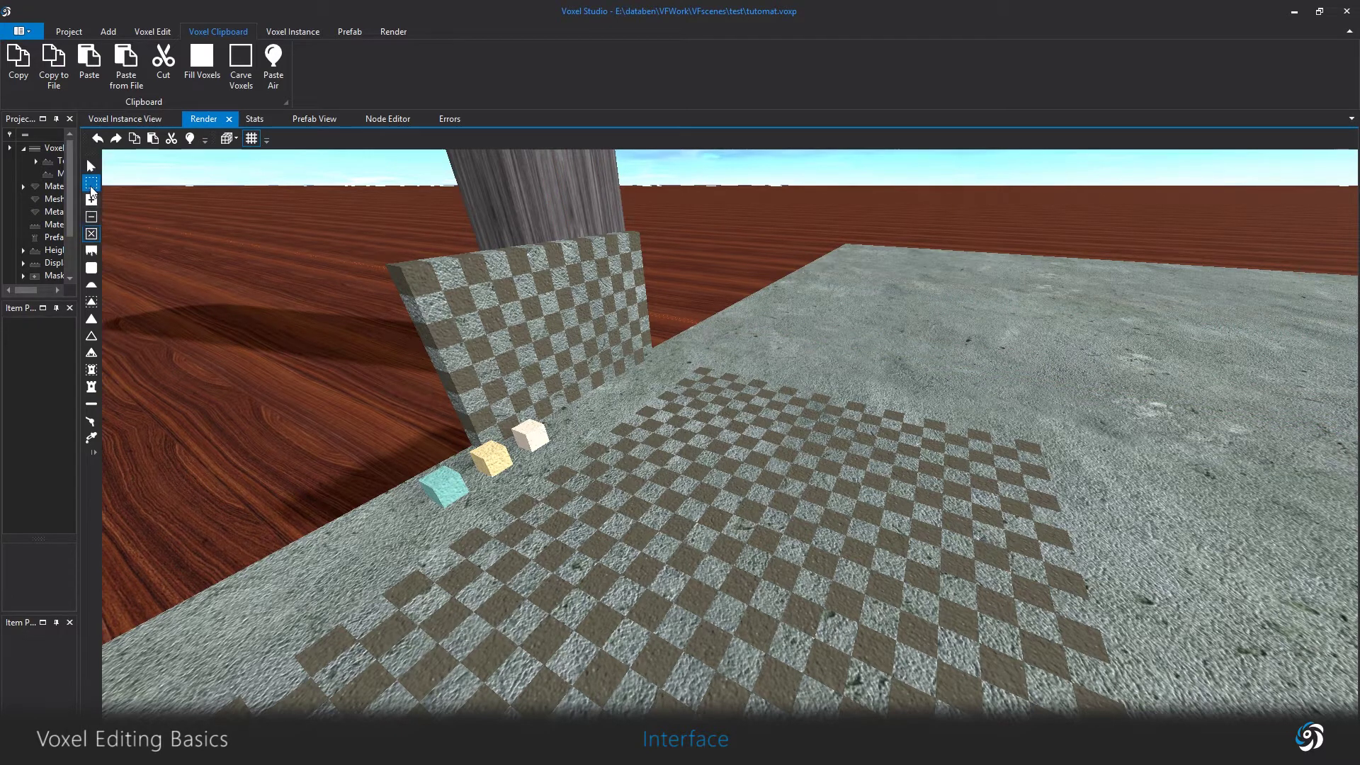
{"action": "left_click", "coordinate": [91, 268]}
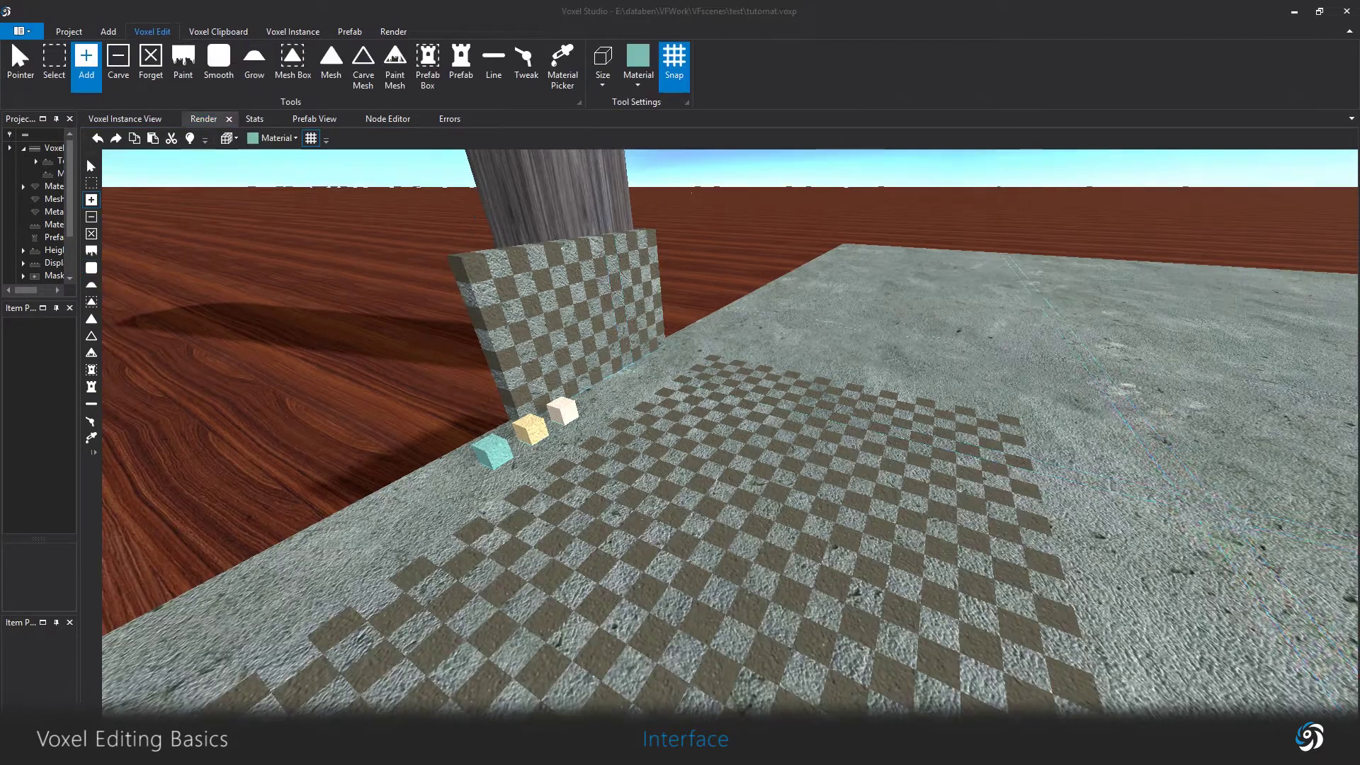
Add three single teal voxels on the checkered floor, undoing and redoing the last placements.
{"action": "left_click", "coordinate": [645, 519]}
{"action": "left_click", "coordinate": [750, 490]}
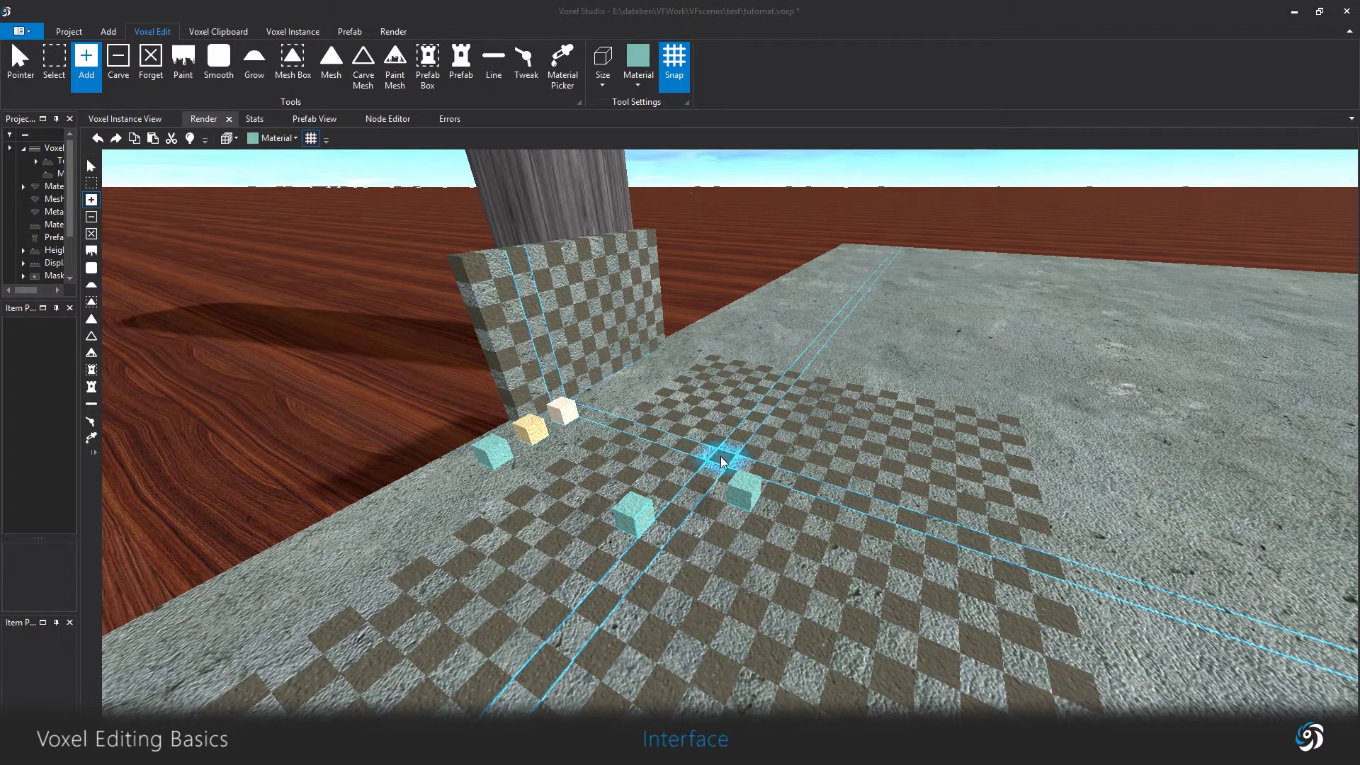
{"action": "key", "text": "ctrl+z"}
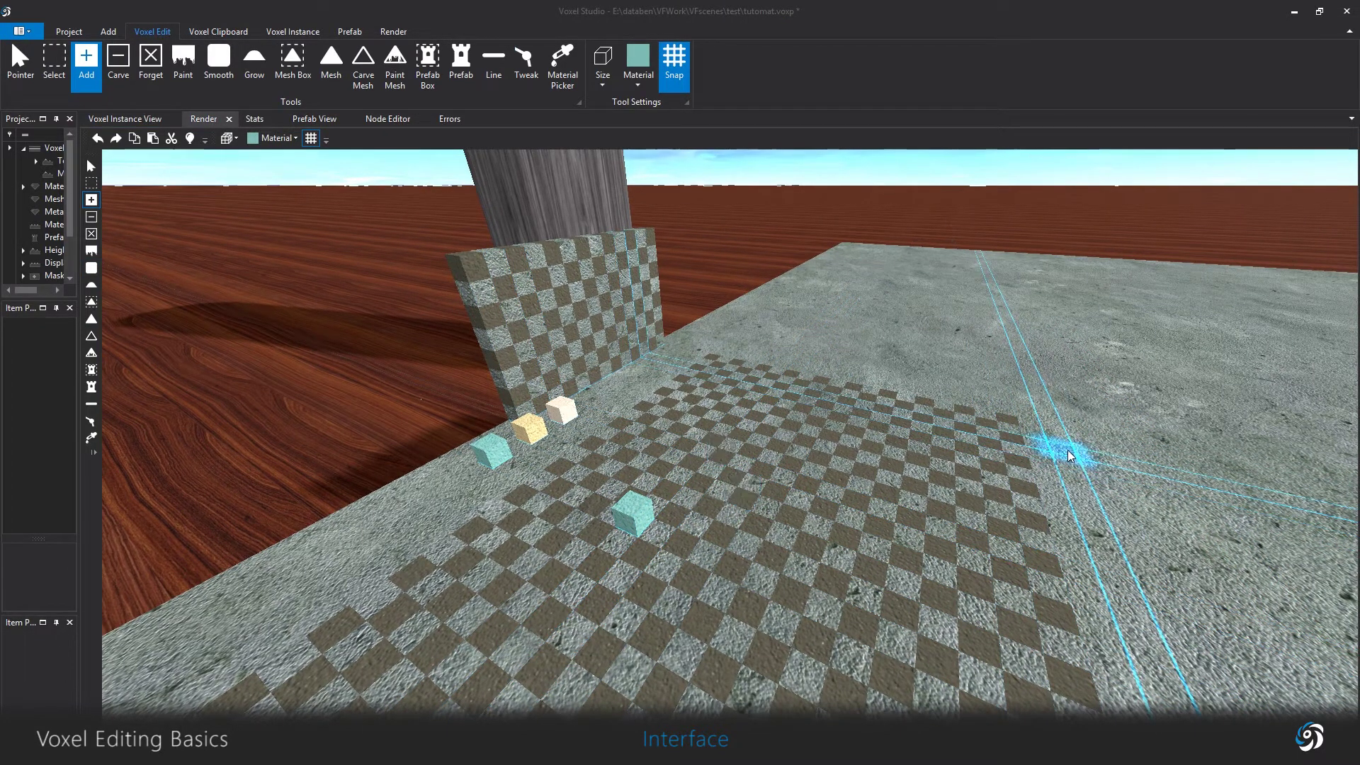
{"action": "key", "text": "ctrl+z"}
{"action": "key", "text": "ctrl+y"}
{"action": "key", "text": "ctrl+y"}
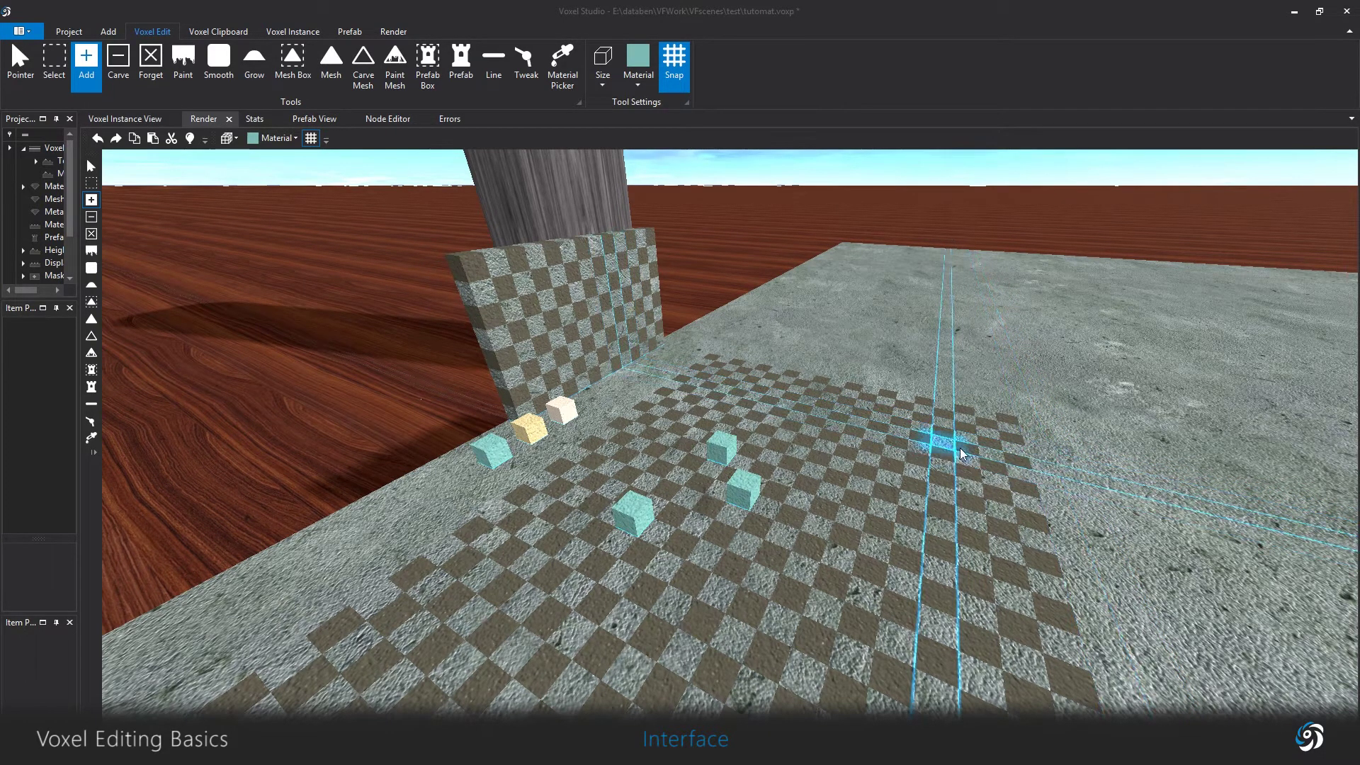
Select a box of about 6 by 6 by 5 voxels around the upper corner of the checkered wall.
{"action": "left_click", "coordinate": [91, 183]}
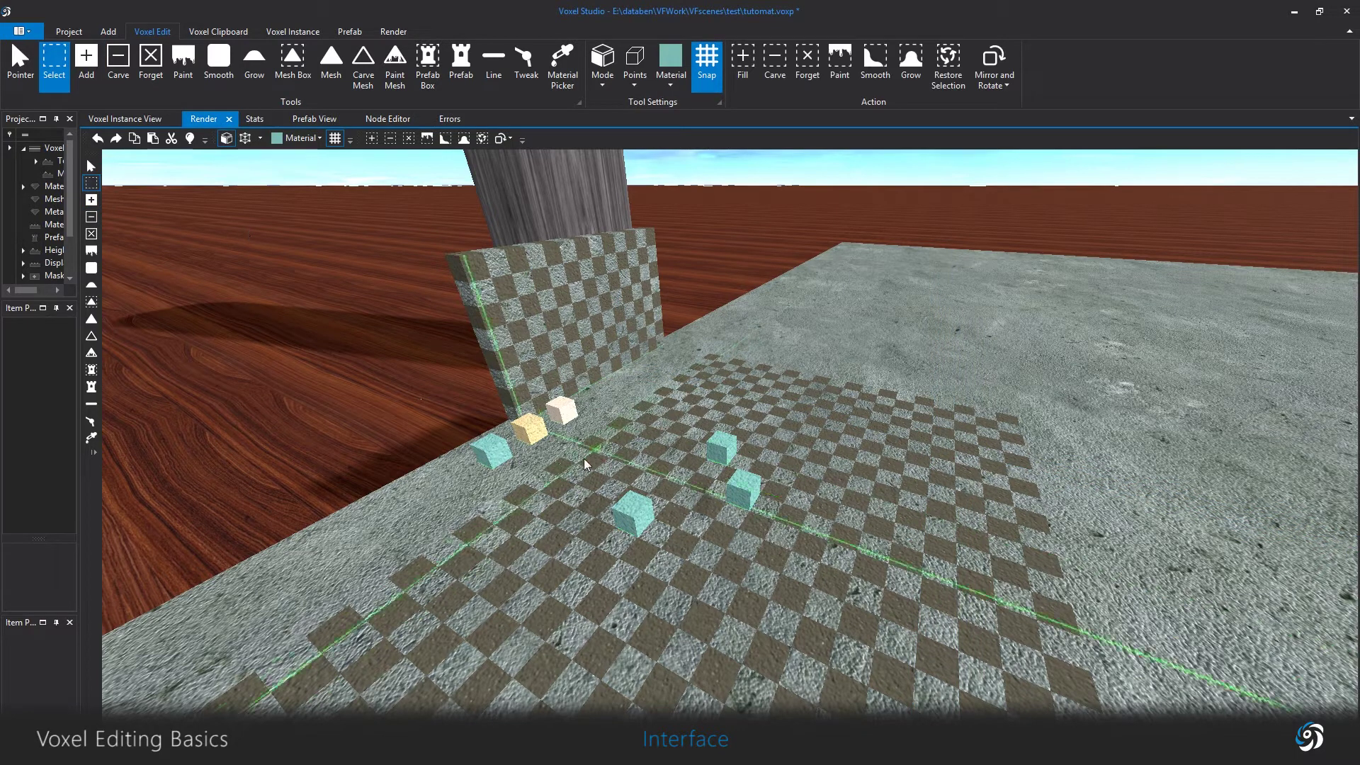
{"action": "left_click_drag", "start_coordinate": [757, 434], "coordinate": [756, 382]}
{"action": "left_click_drag", "start_coordinate": [670, 402], "coordinate": [480, 214]}
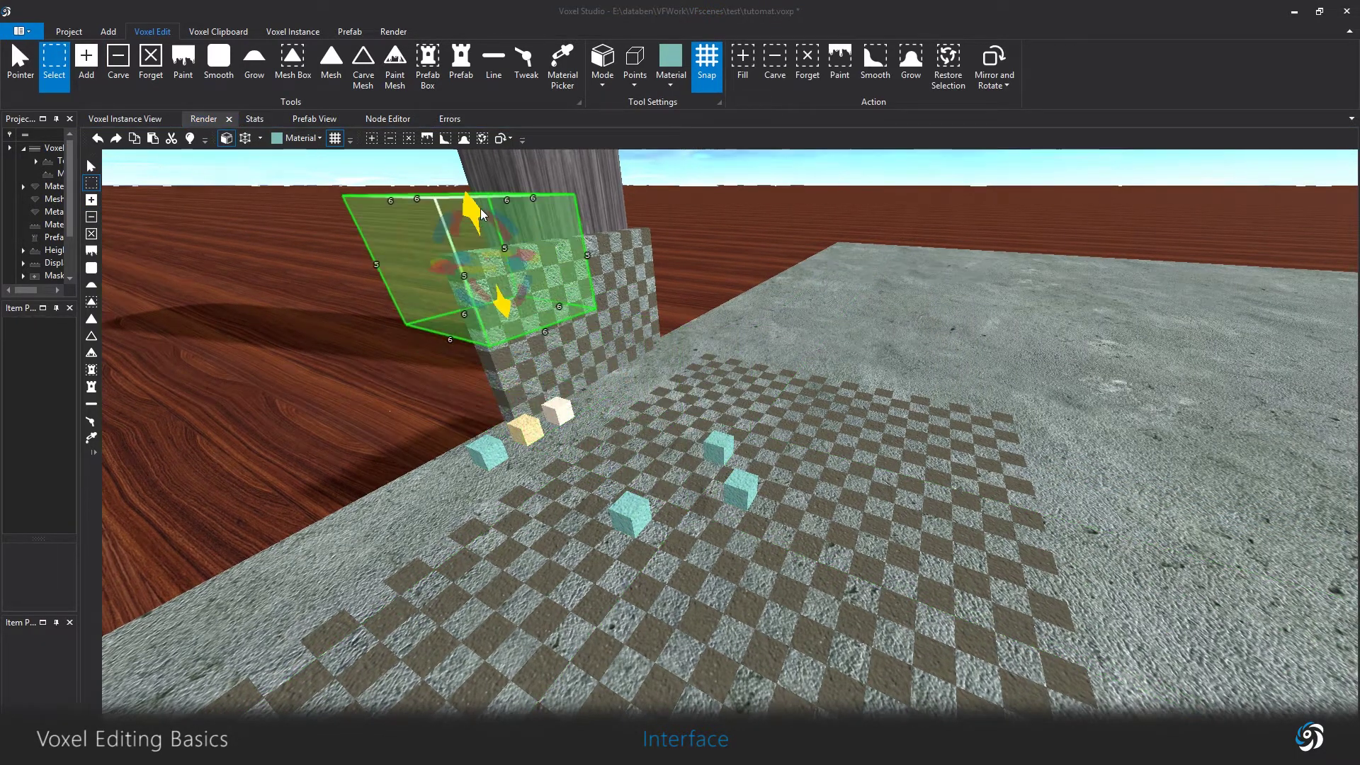
{"action": "scroll", "coordinate": [483, 229], "scroll_direction": "up", "scroll_amount": 3}
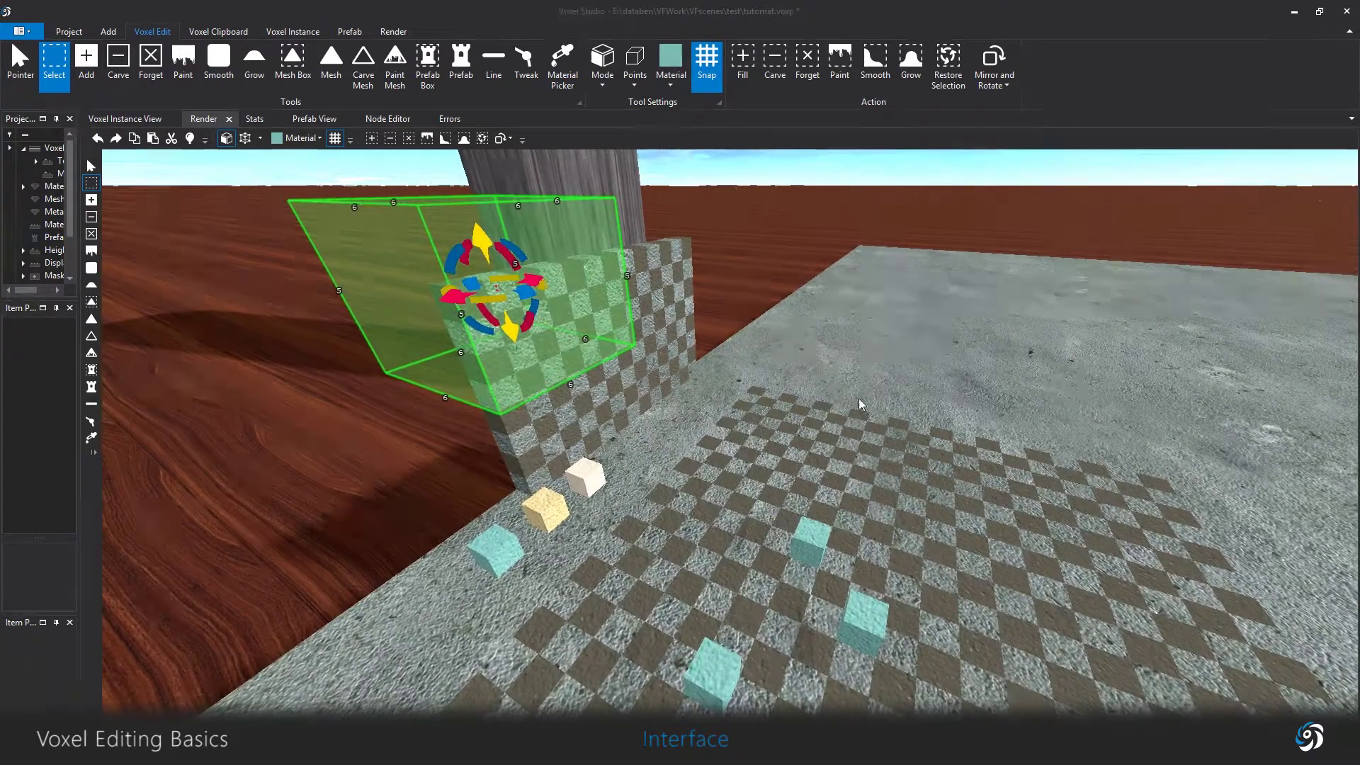
Copy the selected wall voxels and try placing a pasted copy beside the checkered wall.
{"action": "key", "text": "ctrl+c"}
{"action": "key", "text": "ctrl+v"}
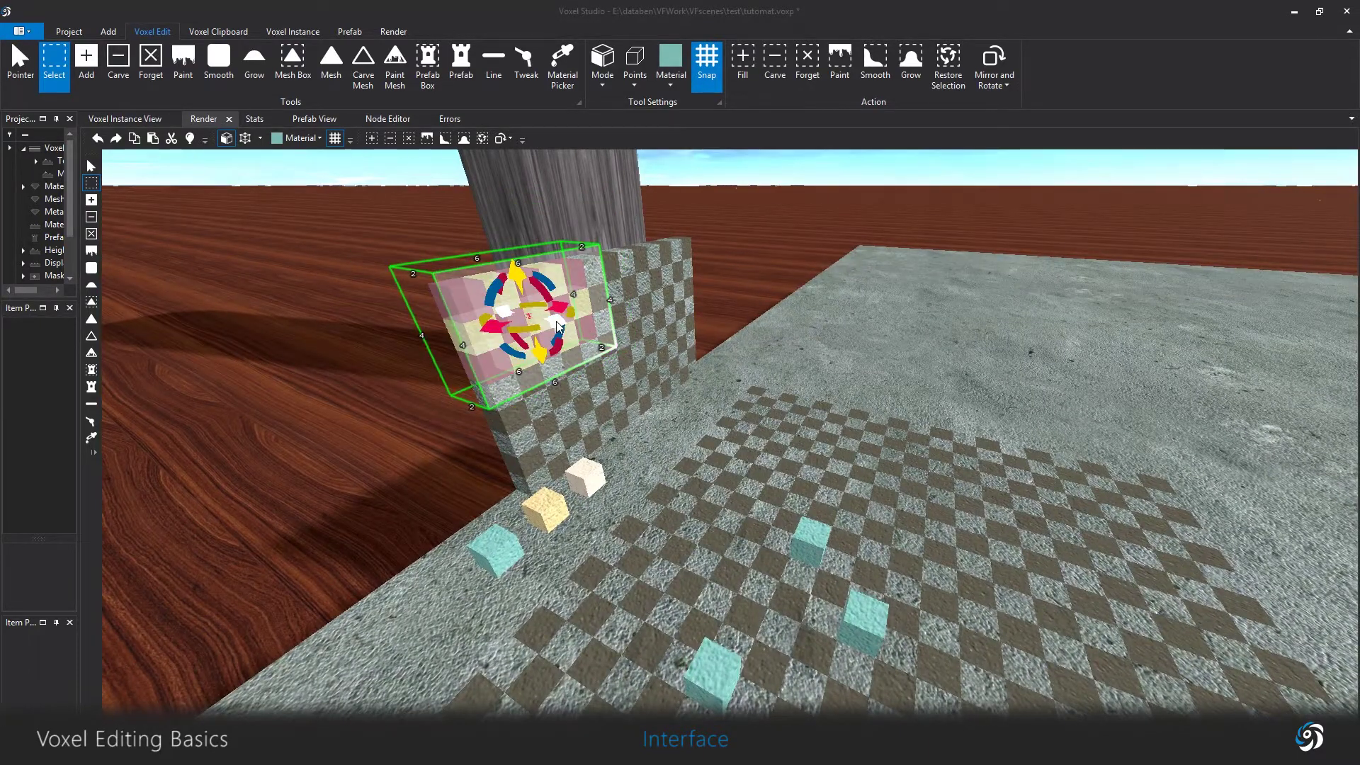
{"action": "left_click_drag", "start_coordinate": [598, 334], "coordinate": [443, 309]}
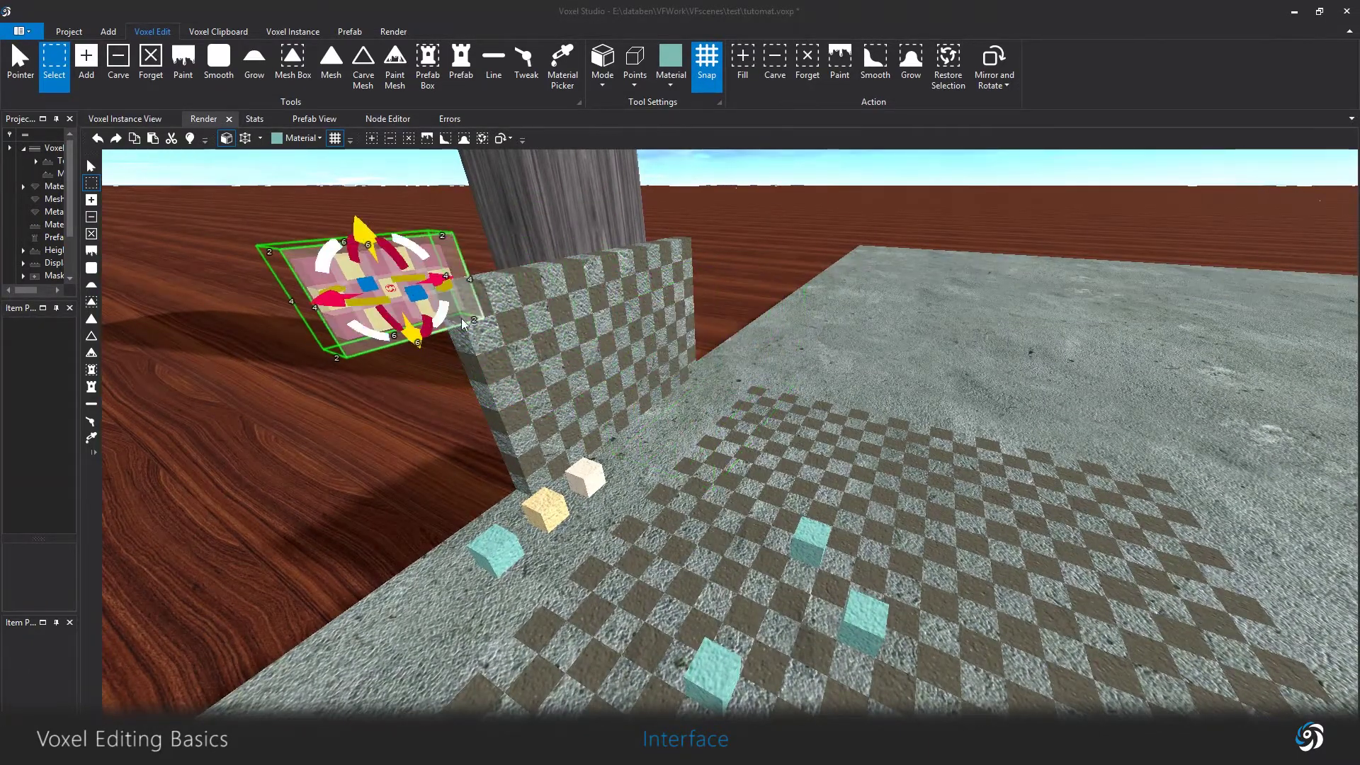
{"action": "key", "text": "Escape"}
Select a larger block of the checkered wall and move a pasted copy away from it.
{"action": "scroll", "coordinate": [1008, 511], "scroll_direction": "up", "scroll_amount": 2}
{"action": "scroll", "coordinate": [1007, 512], "scroll_direction": "down", "scroll_amount": 3}
{"action": "key", "text": "ctrl+v"}
{"action": "left_click_drag", "start_coordinate": [1190, 549], "coordinate": [735, 360]}
{"action": "key", "text": "d"}
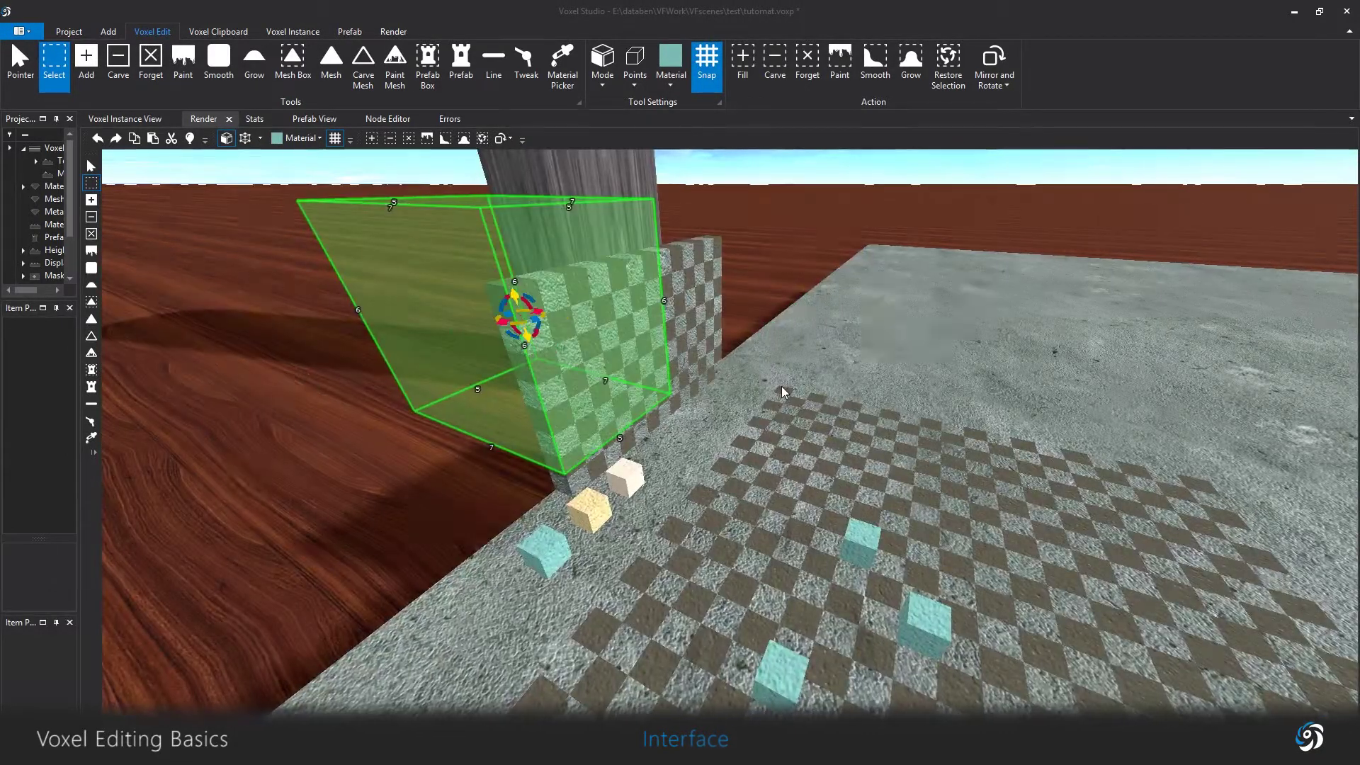
{"action": "key", "text": "ctrl+v"}
{"action": "left_click_drag", "start_coordinate": [553, 339], "coordinate": [445, 311]}
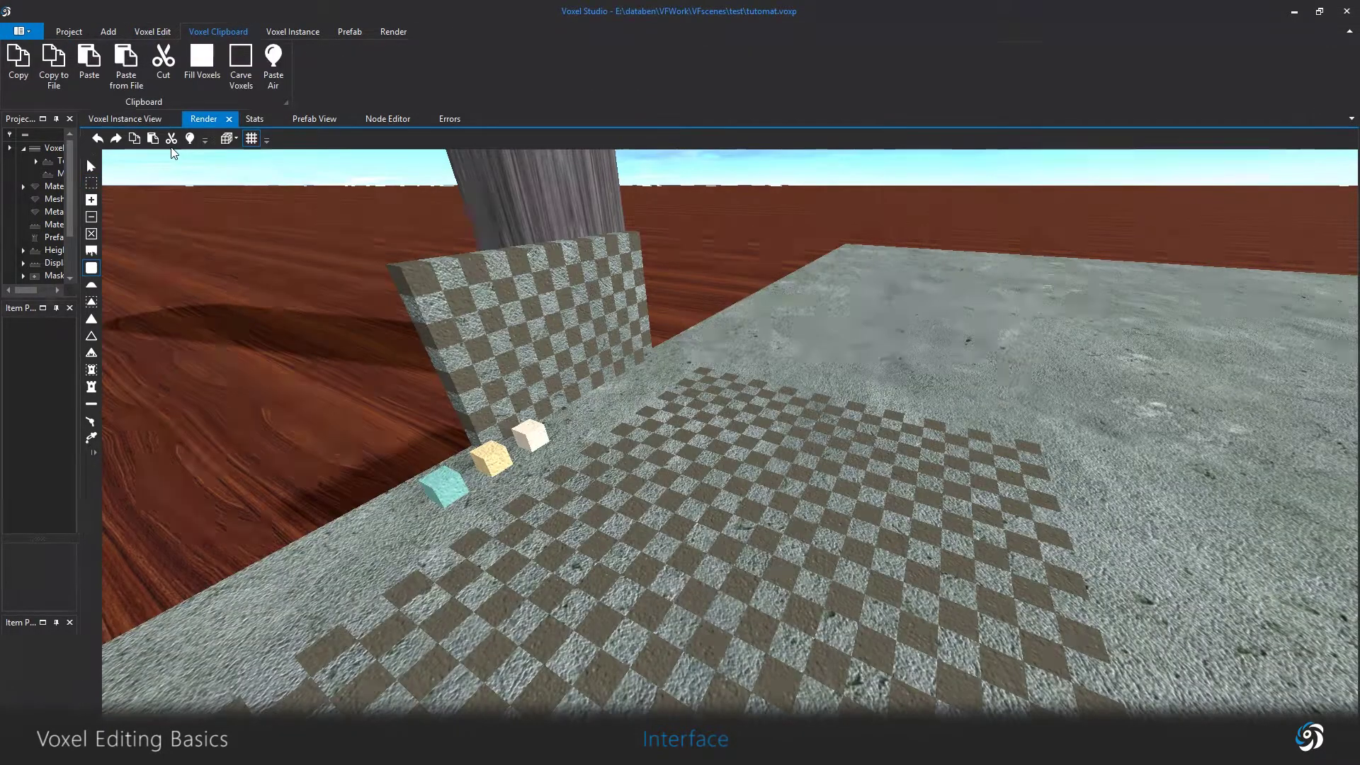
Examine the checkered wall and floor from several angles and distances, and look over the voxel actions available there.
{"action": "left_click", "coordinate": [70, 31]}
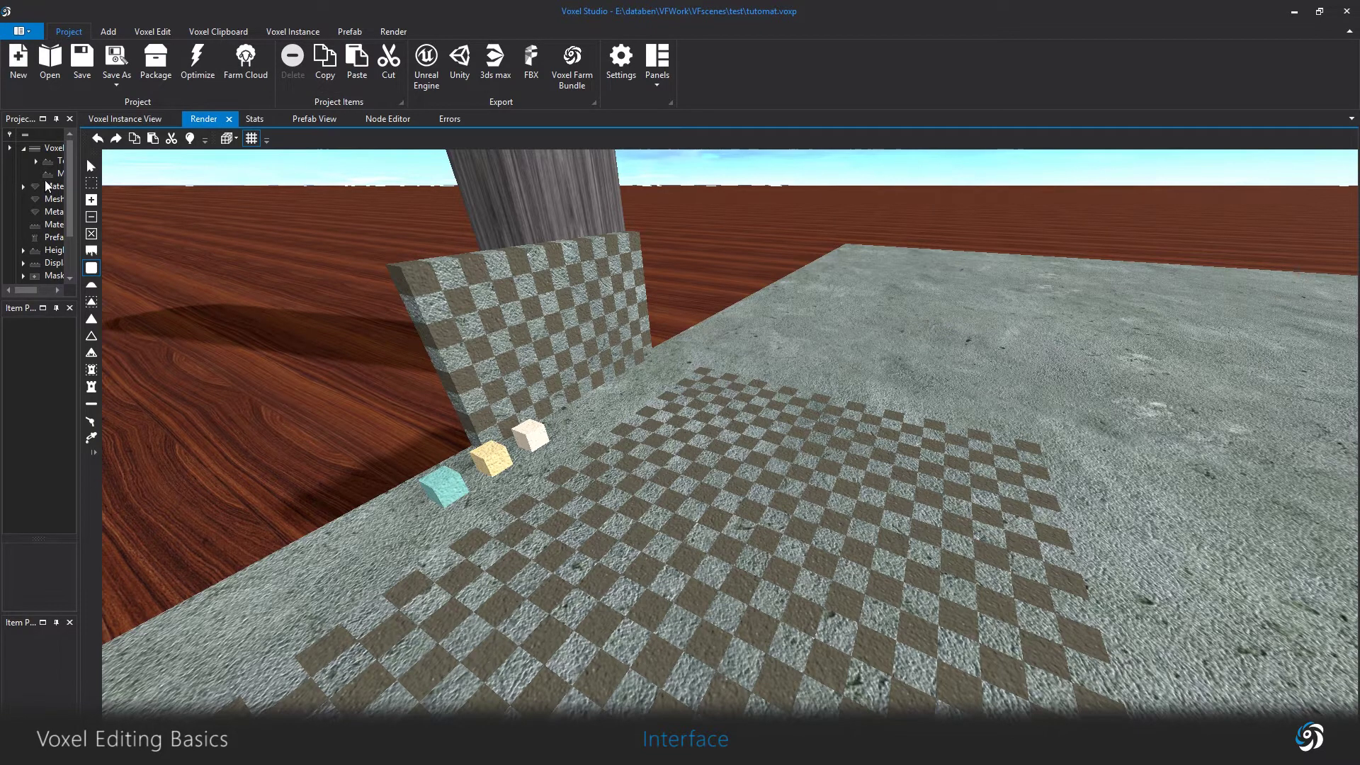
{"action": "left_click", "coordinate": [153, 32]}
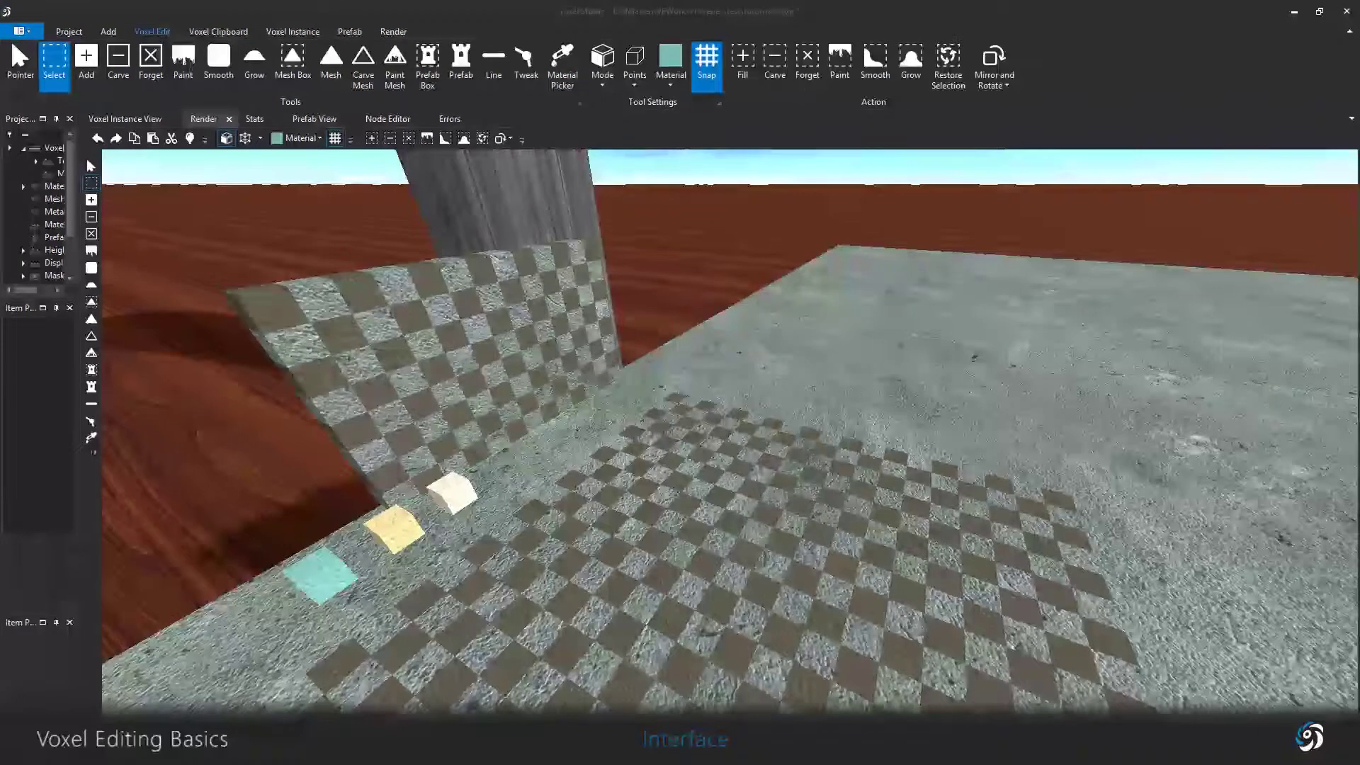
{"action": "mouse_move", "coordinate": [741, 474]}
{"action": "middle_mouse_down"}
{"action": "mouse_move", "coordinate": [754, 474]}
{"action": "mouse_move", "coordinate": [740, 437]}
{"action": "mouse_move", "coordinate": [783, 499]}
{"action": "mouse_move", "coordinate": [762, 449]}
{"action": "mouse_move", "coordinate": [750, 481]}
{"action": "middle_mouse_up"}
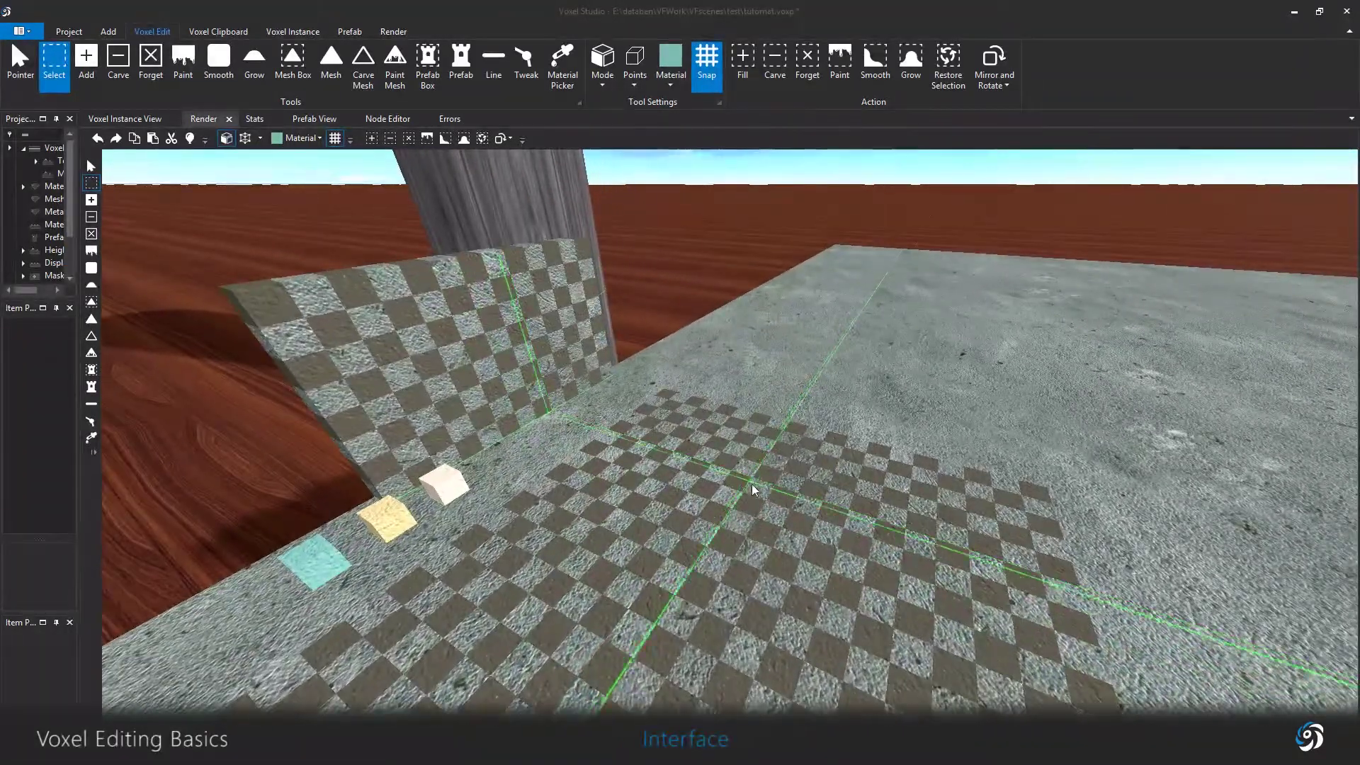
{"action": "right_click_drag", "start_coordinate": [813, 499], "coordinate": [923, 461]}
{"action": "scroll", "coordinate": [830, 473], "scroll_direction": "down", "scroll_amount": 6}
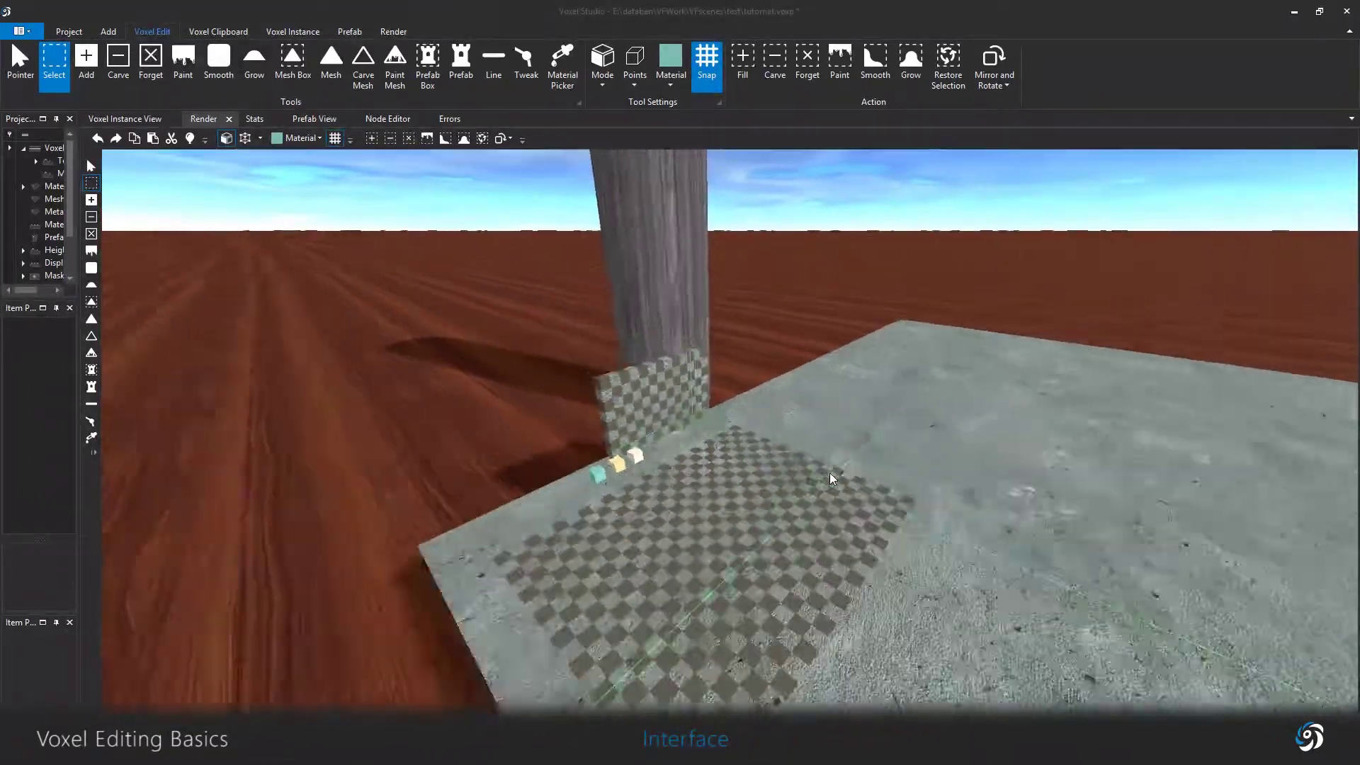
{"action": "scroll", "coordinate": [830, 474], "scroll_direction": "up", "scroll_amount": 8}
{"action": "scroll", "coordinate": [831, 474], "scroll_direction": "down", "scroll_amount": 5}
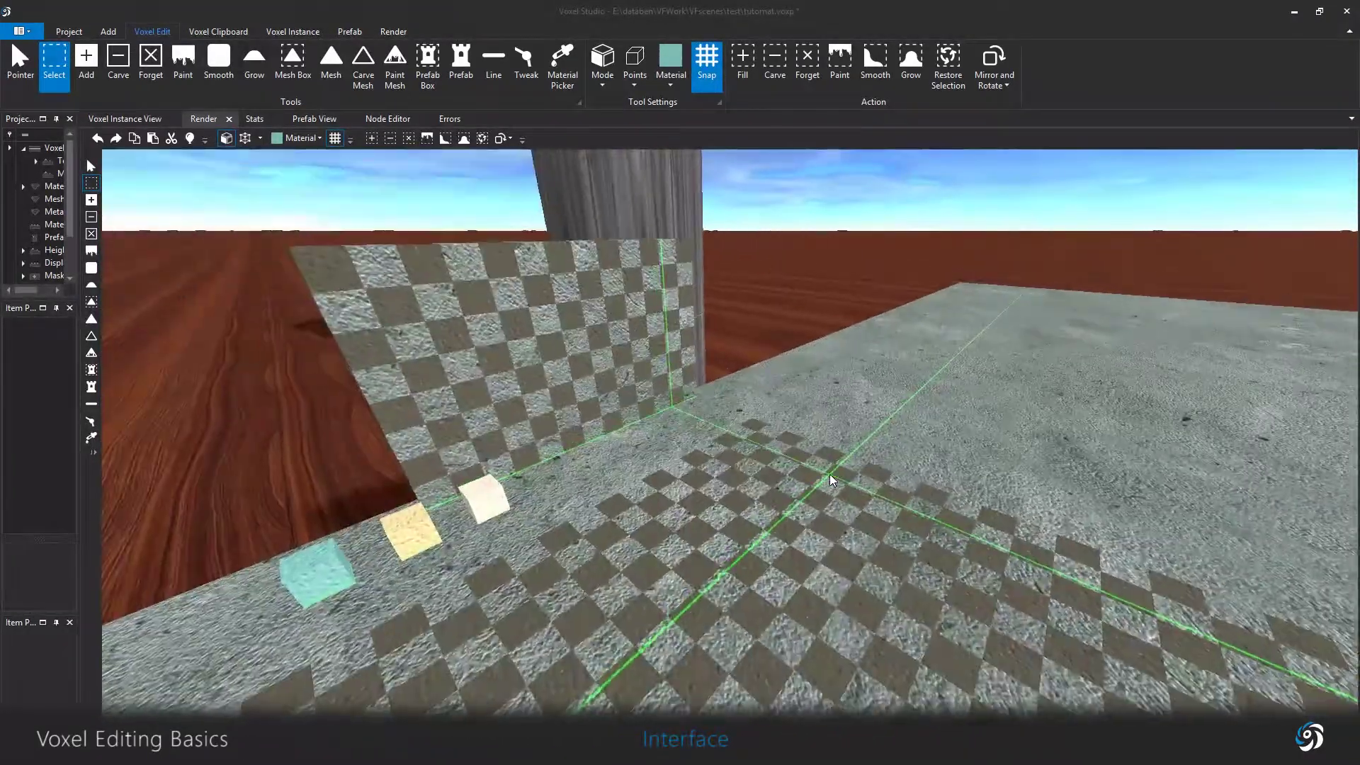
{"action": "scroll", "coordinate": [831, 474], "scroll_direction": "up", "scroll_amount": 4}
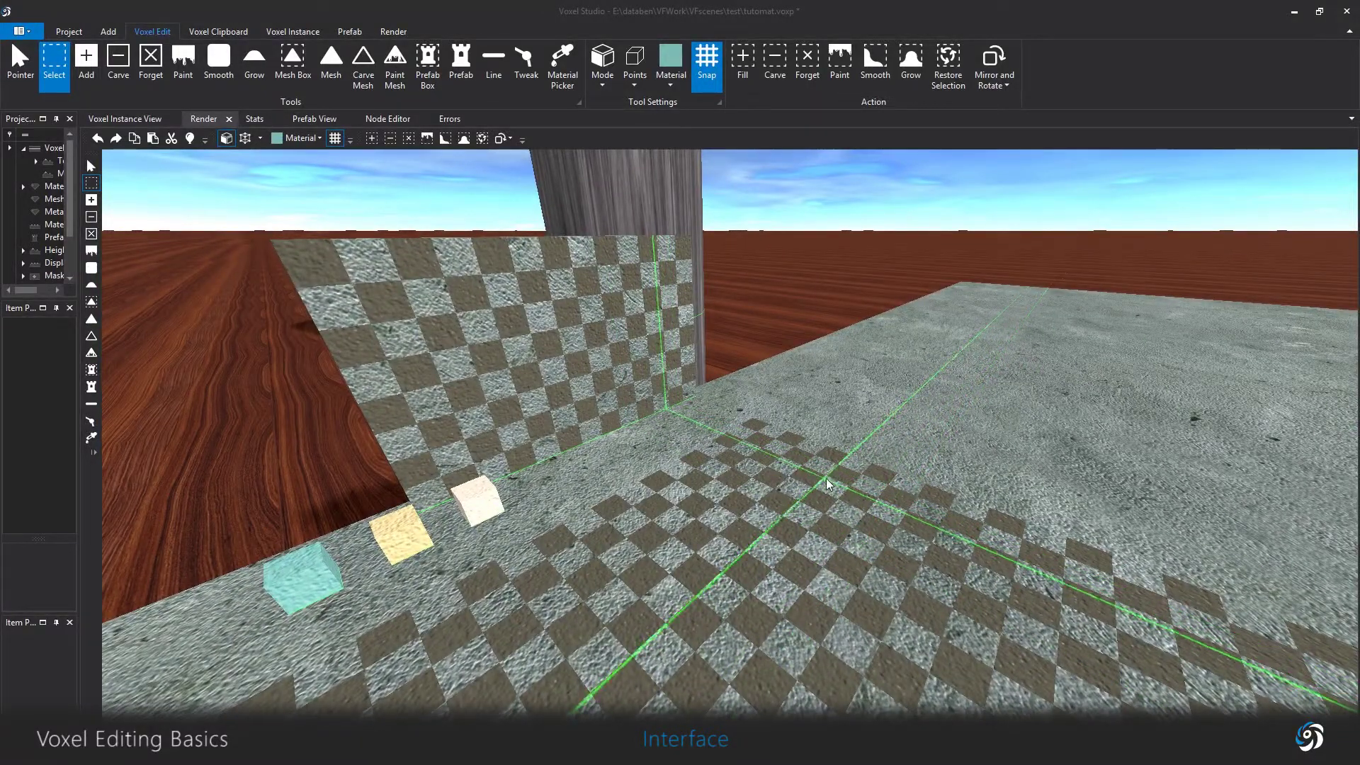
{"action": "right_click", "coordinate": [833, 488]}
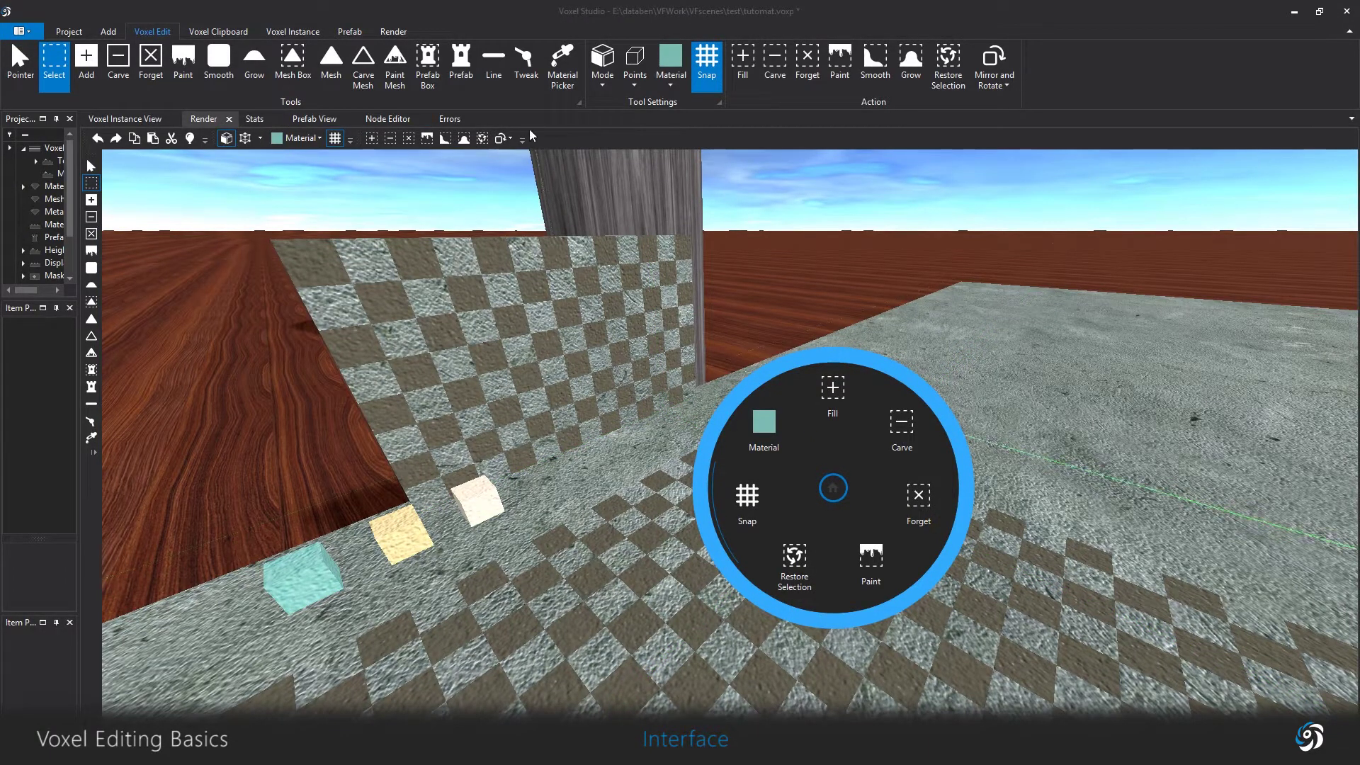
{"action": "left_click", "coordinate": [838, 484]}
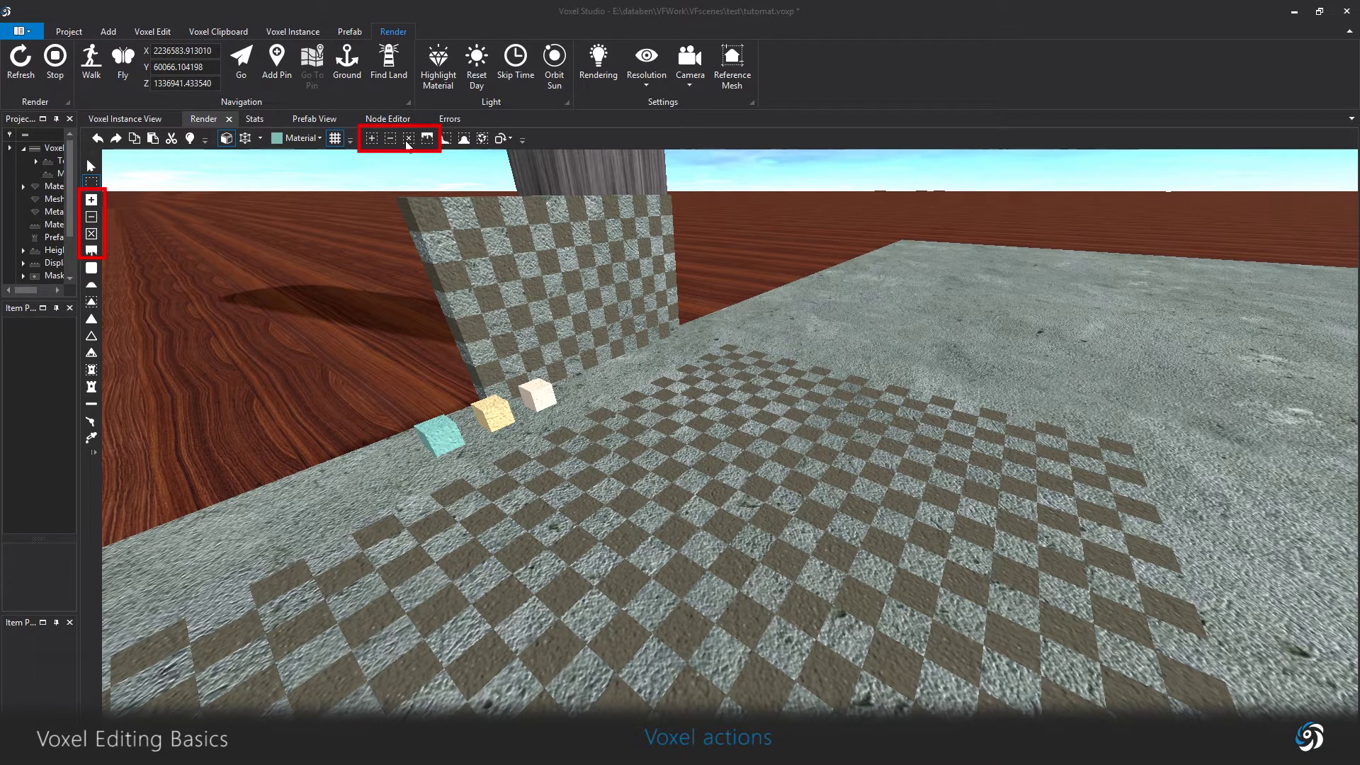
Add a short straight row of teal voxels on the checkered floor.
{"action": "left_click", "coordinate": [91, 201]}
{"action": "left_click_drag", "start_coordinate": [677, 528], "coordinate": [736, 563]}
{"action": "left_click", "coordinate": [736, 564]}
{"action": "key", "text": "s"}
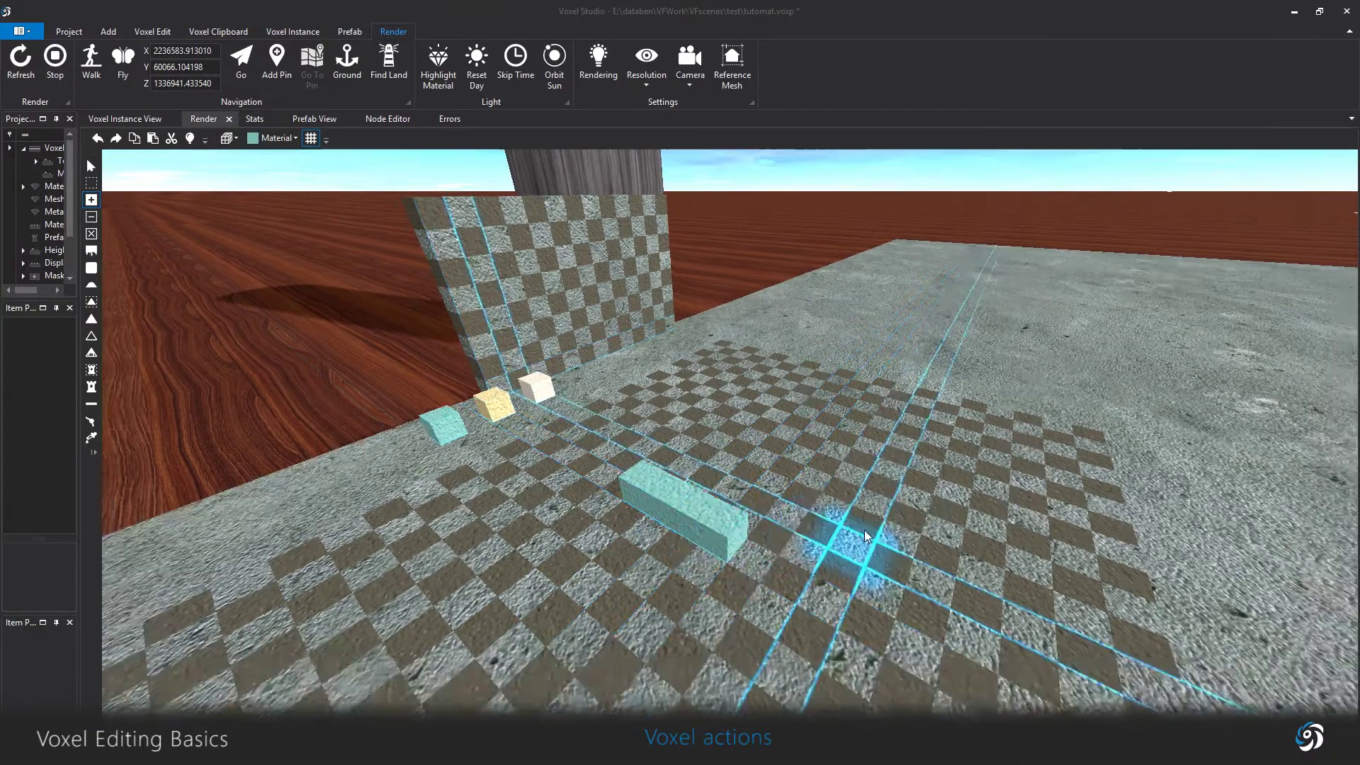
Add a second row of teal voxels alongside the first, offset towards the front of the checkered floor.
{"action": "scroll", "coordinate": [850, 509], "scroll_direction": "up", "scroll_amount": 3}
{"action": "left_click", "coordinate": [741, 498]}
{"action": "left_click", "coordinate": [813, 529]}
{"action": "left_click", "coordinate": [890, 563]}
{"action": "key", "text": "s"}
{"action": "key", "text": "d"}
{"action": "left_click", "coordinate": [752, 479]}
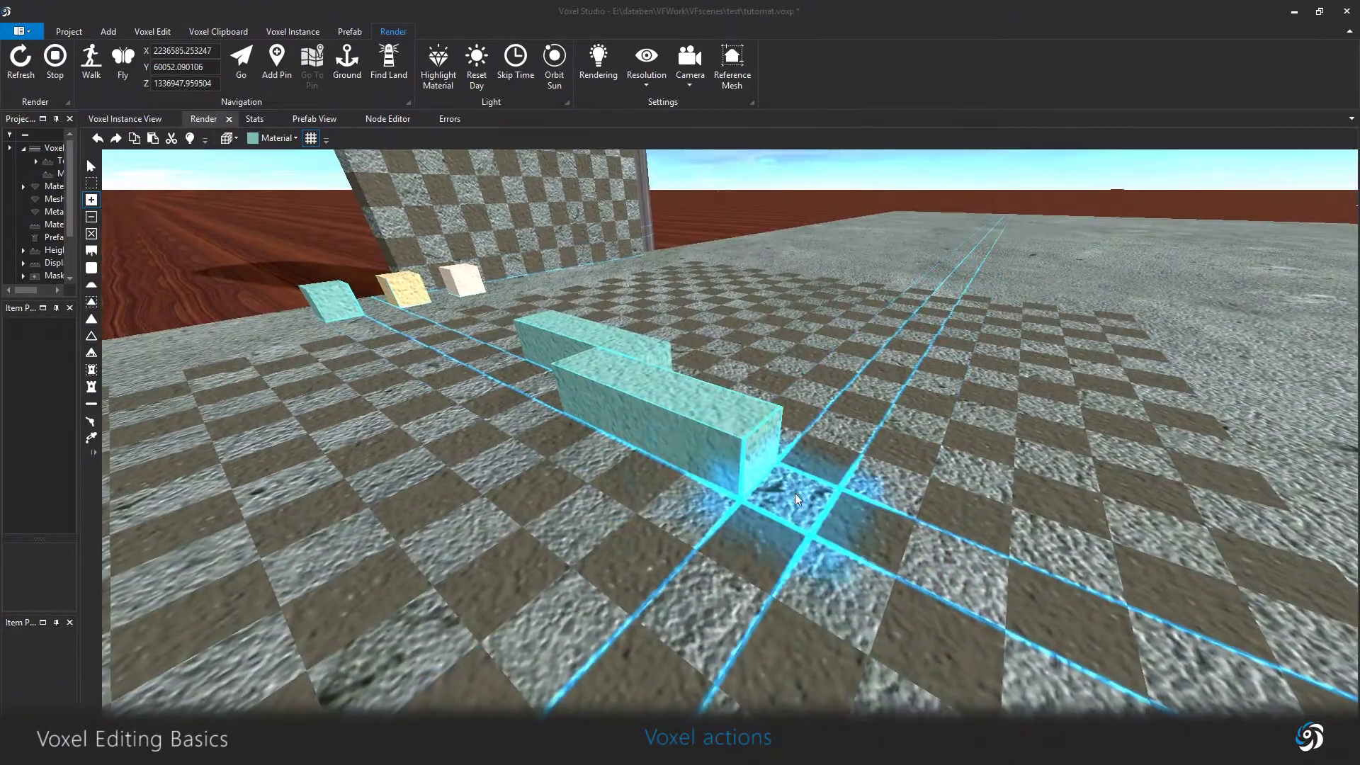
Extend the second teal row by one voxel and add another protruding from its front side.
{"action": "left_click", "coordinate": [796, 496]}
{"action": "left_click", "coordinate": [735, 513]}
{"action": "key", "text": "s"}
{"action": "key", "text": "d"}
{"action": "key", "text": "d"}
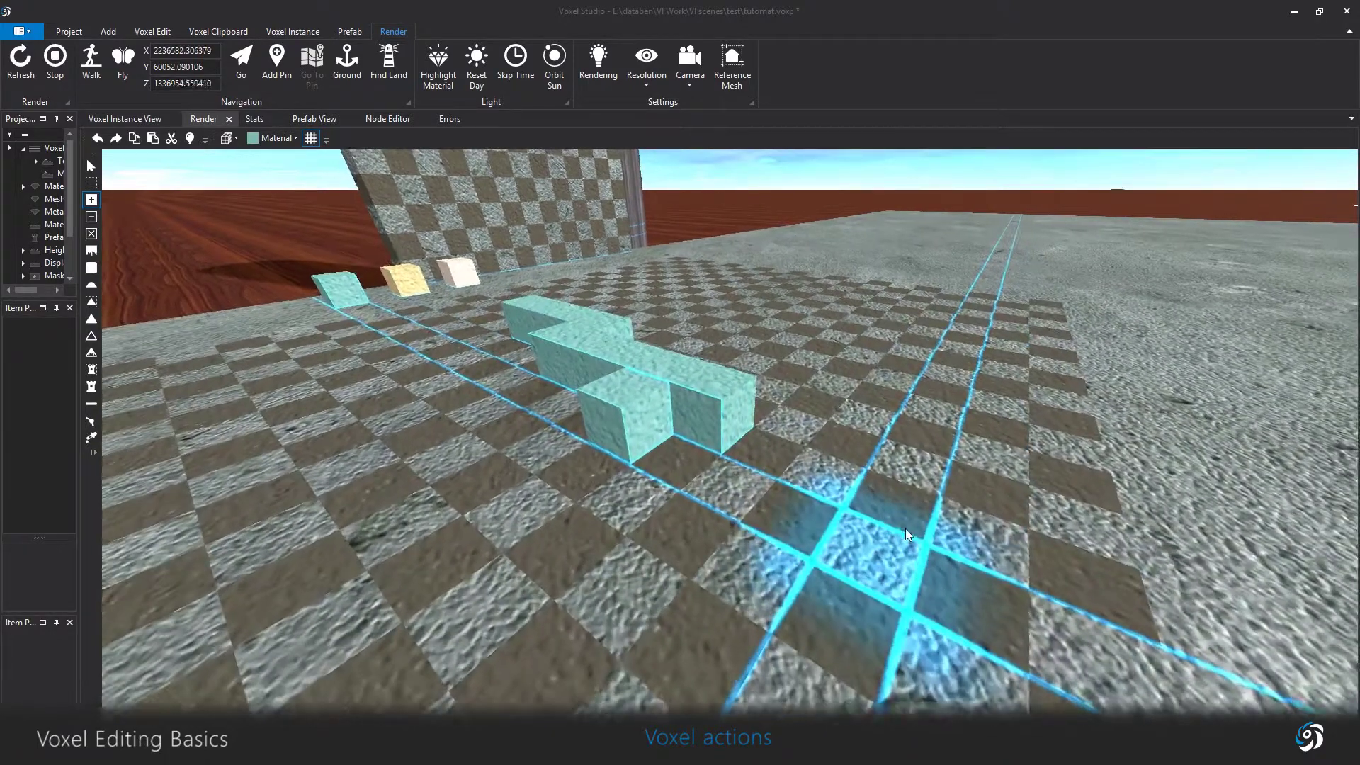
Carve away the added teal voxels on the checkered floor, leaving a single block.
{"action": "left_click", "coordinate": [91, 217]}
{"action": "left_click", "coordinate": [636, 405]}
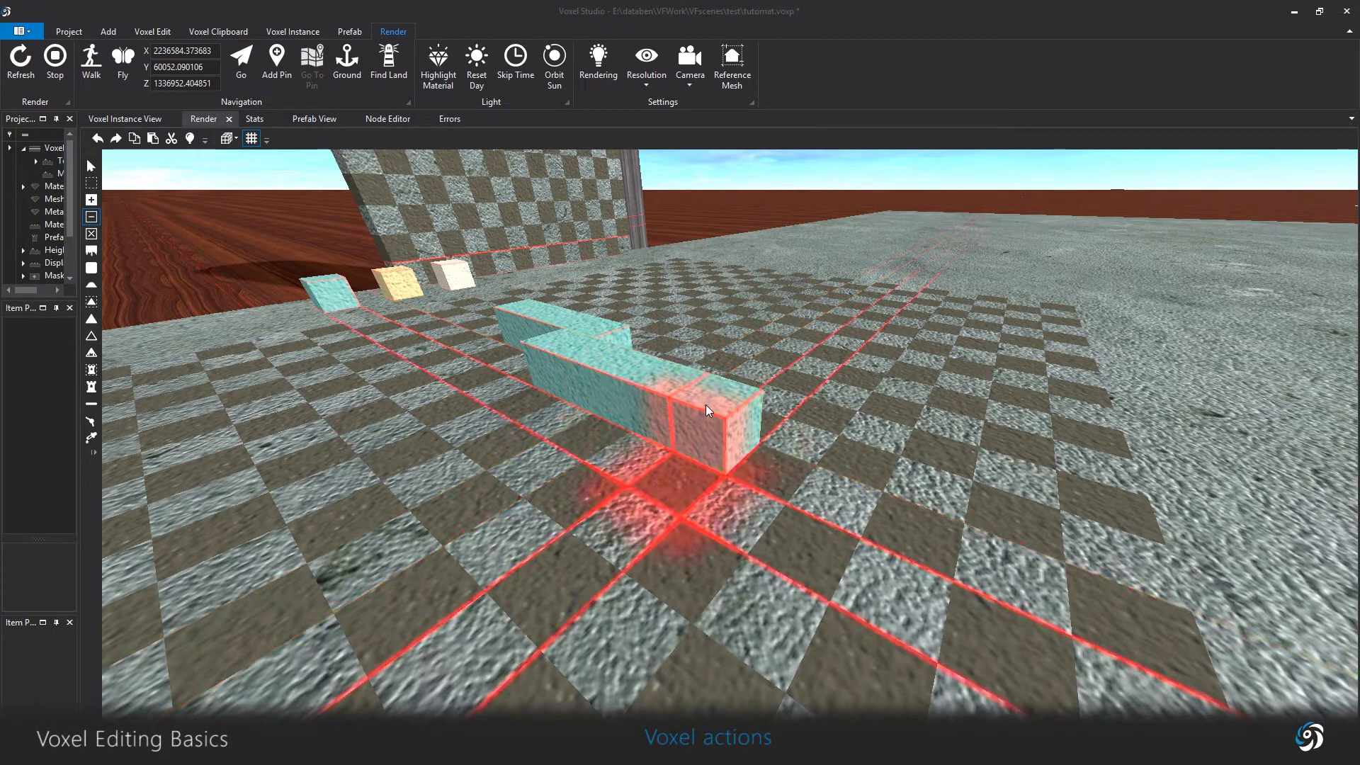
{"action": "left_click", "coordinate": [682, 392]}
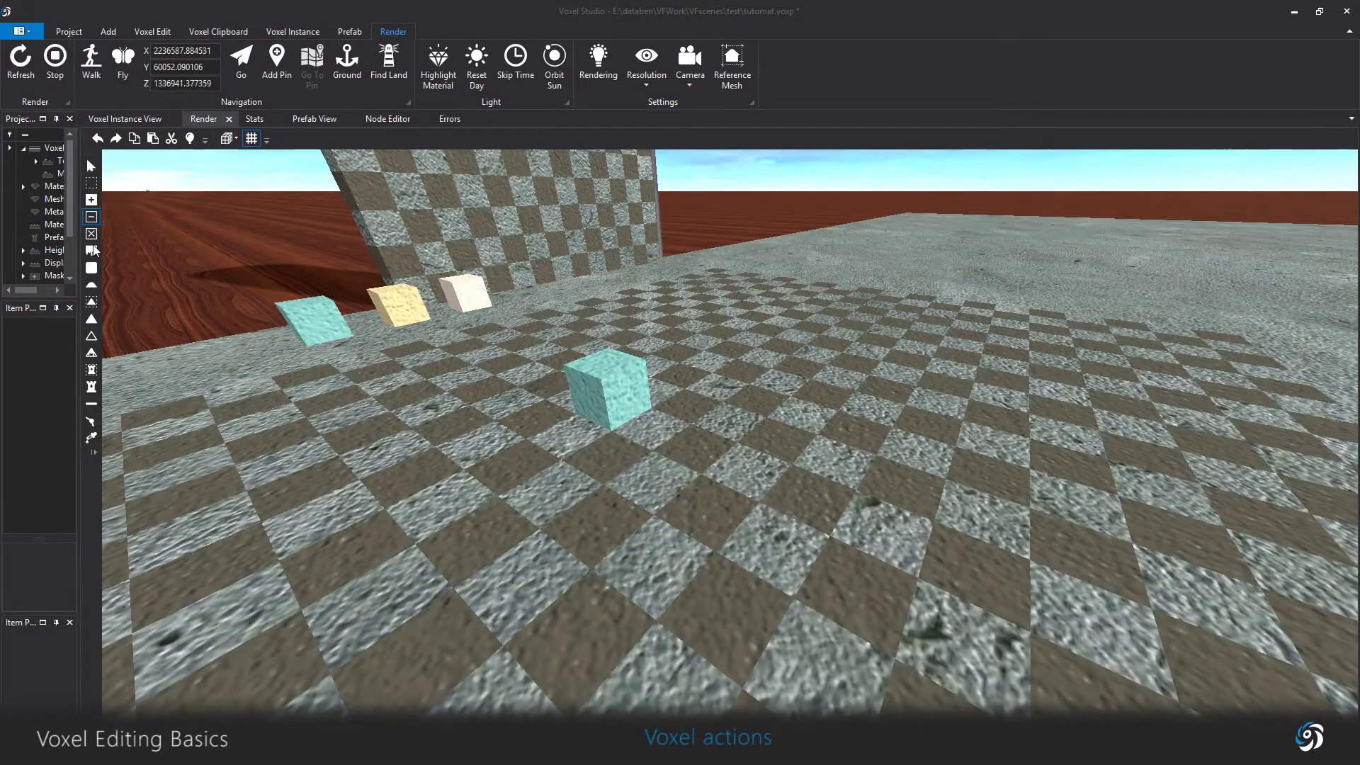
Paint a patch of floor voxels teal just outside the edge of the checkered area.
{"action": "left_click", "coordinate": [91, 251]}
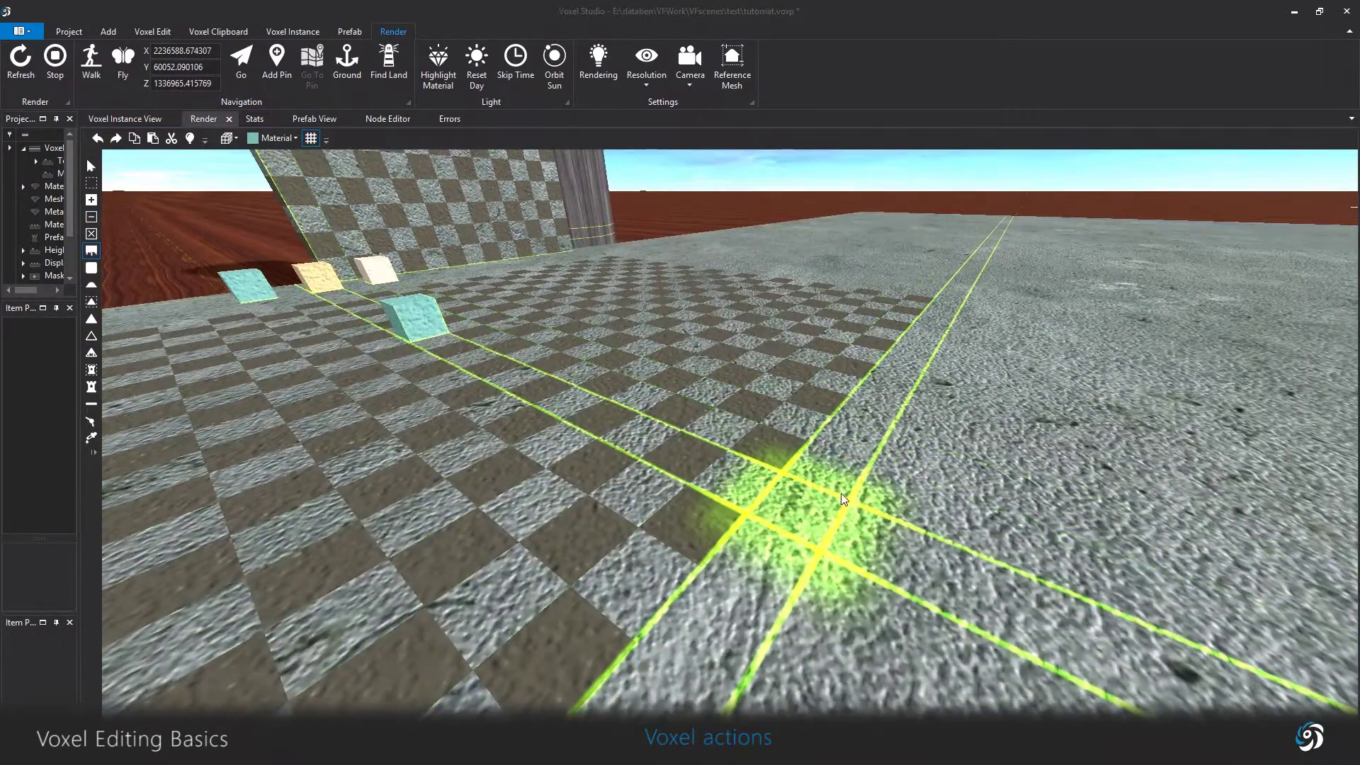
{"action": "left_click", "coordinate": [833, 498]}
{"action": "left_click", "coordinate": [869, 440]}
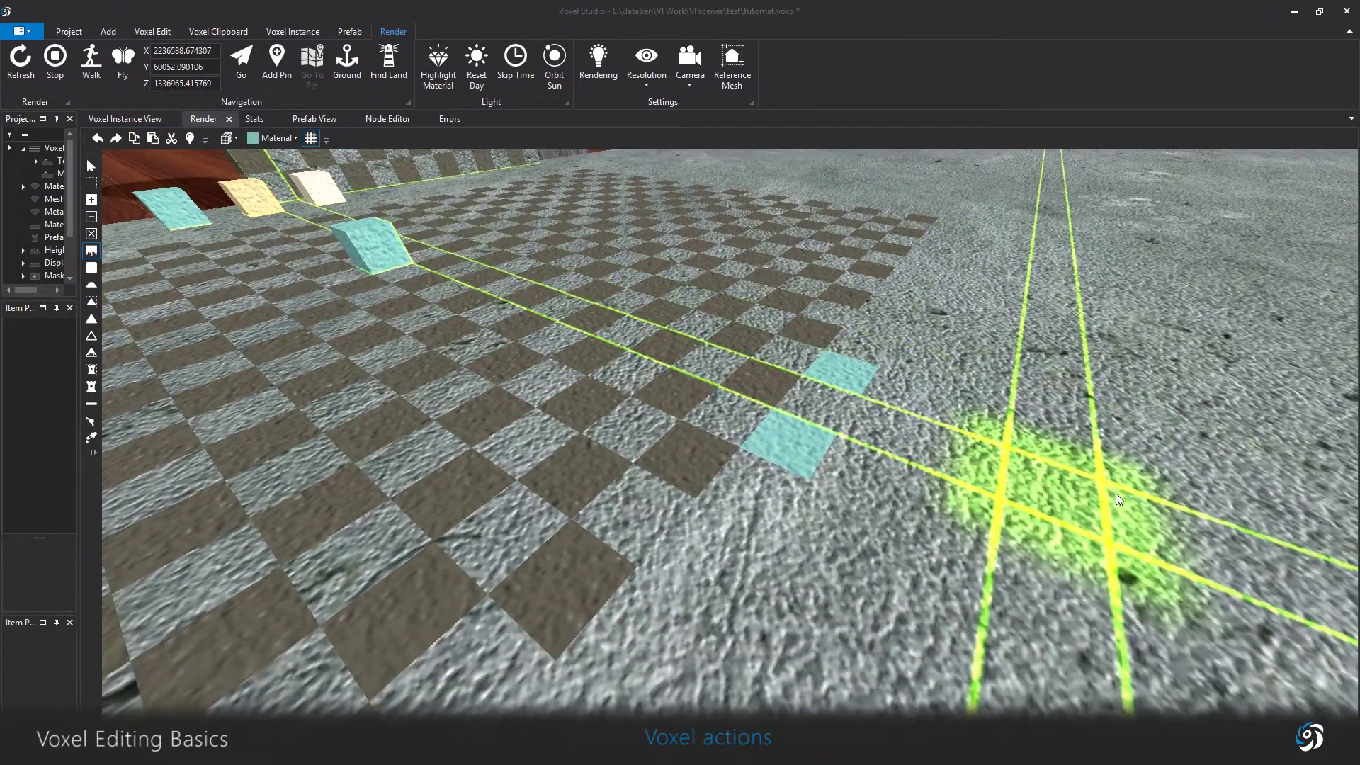
{"action": "key", "text": "s"}
{"action": "left_click", "coordinate": [814, 512]}
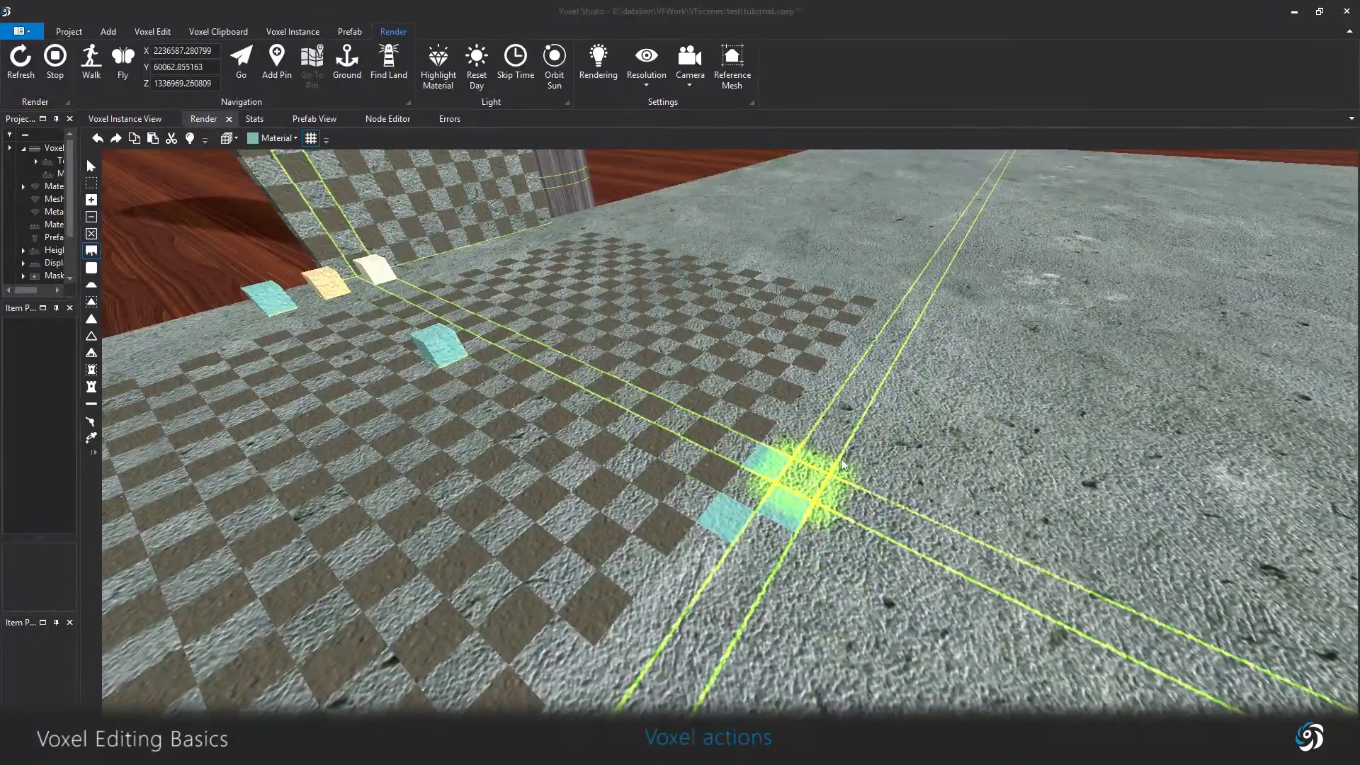
{"action": "left_click", "coordinate": [842, 453]}
{"action": "left_click", "coordinate": [841, 395]}
{"action": "left_click", "coordinate": [844, 388]}
{"action": "left_click", "coordinate": [868, 412]}
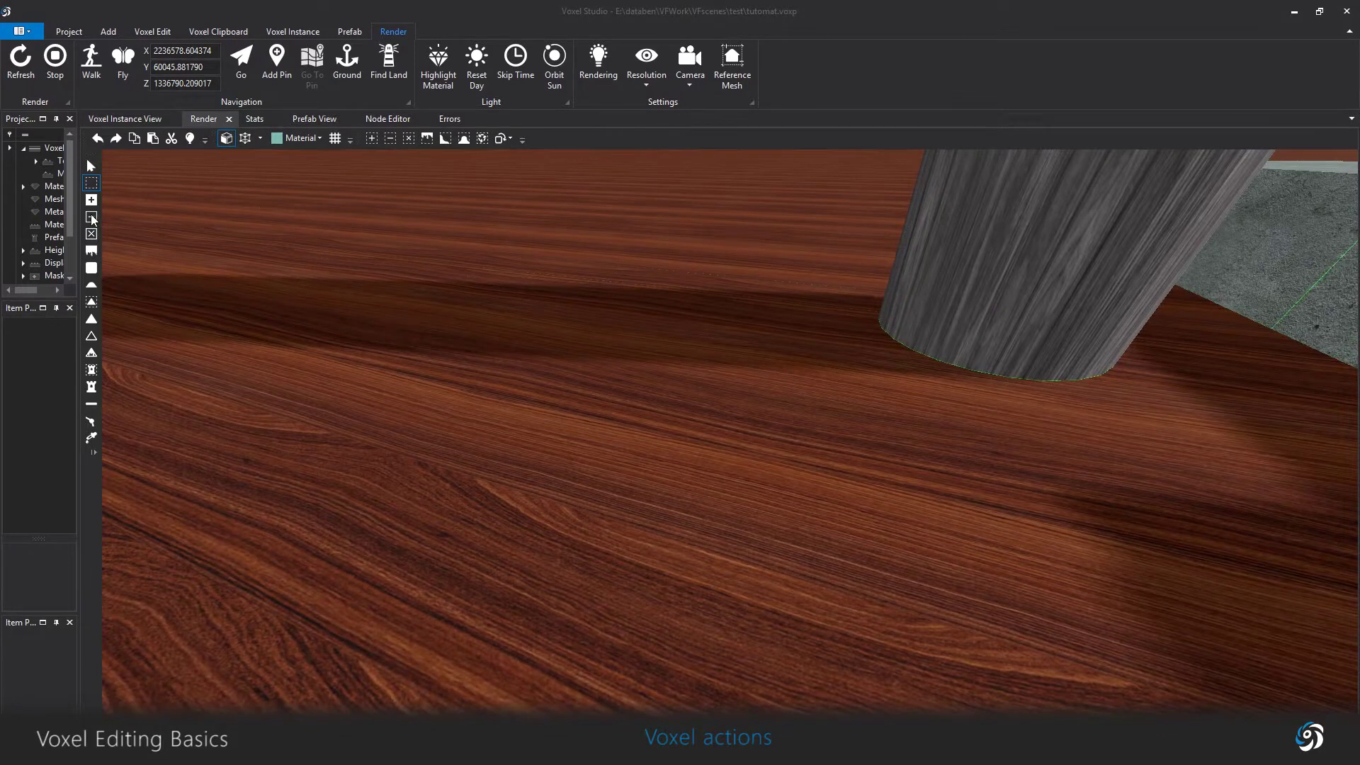
Carve an irregular stepped pit into the brown wooden ground near the gray pillar.
{"action": "left_click", "coordinate": [91, 216]}
{"action": "left_click", "coordinate": [553, 455]}
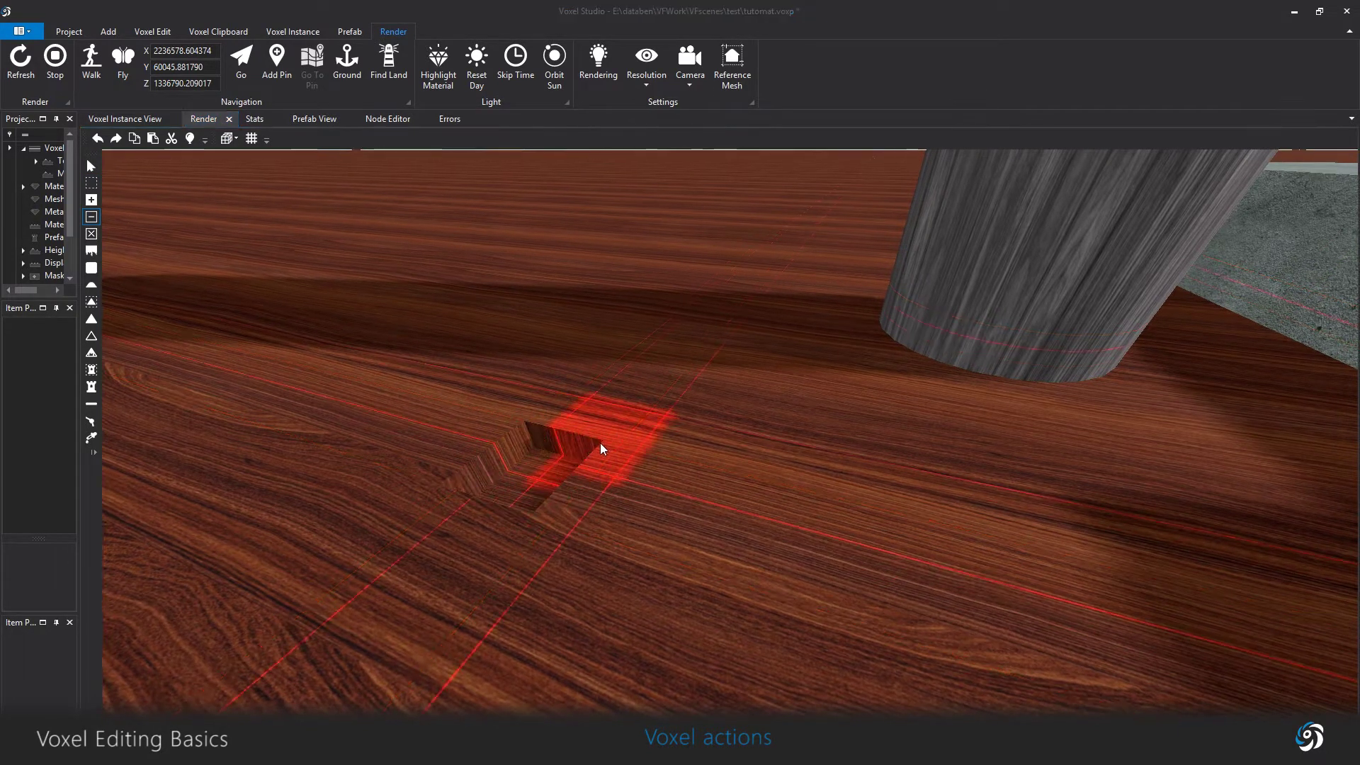
{"action": "left_click", "coordinate": [627, 476]}
{"action": "left_click", "coordinate": [708, 435]}
{"action": "left_click", "coordinate": [758, 457]}
{"action": "left_click", "coordinate": [657, 482]}
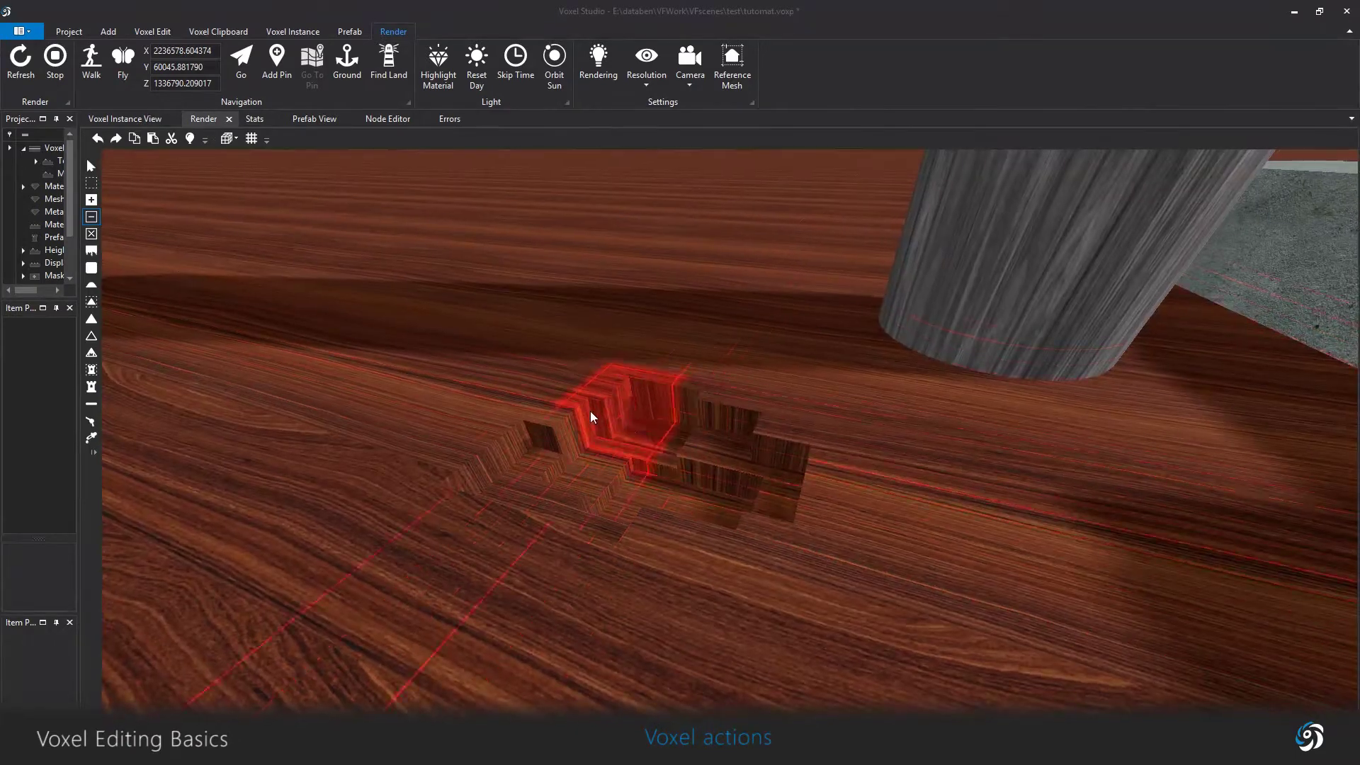
{"action": "left_click", "coordinate": [614, 423]}
{"action": "key", "text": "w"}
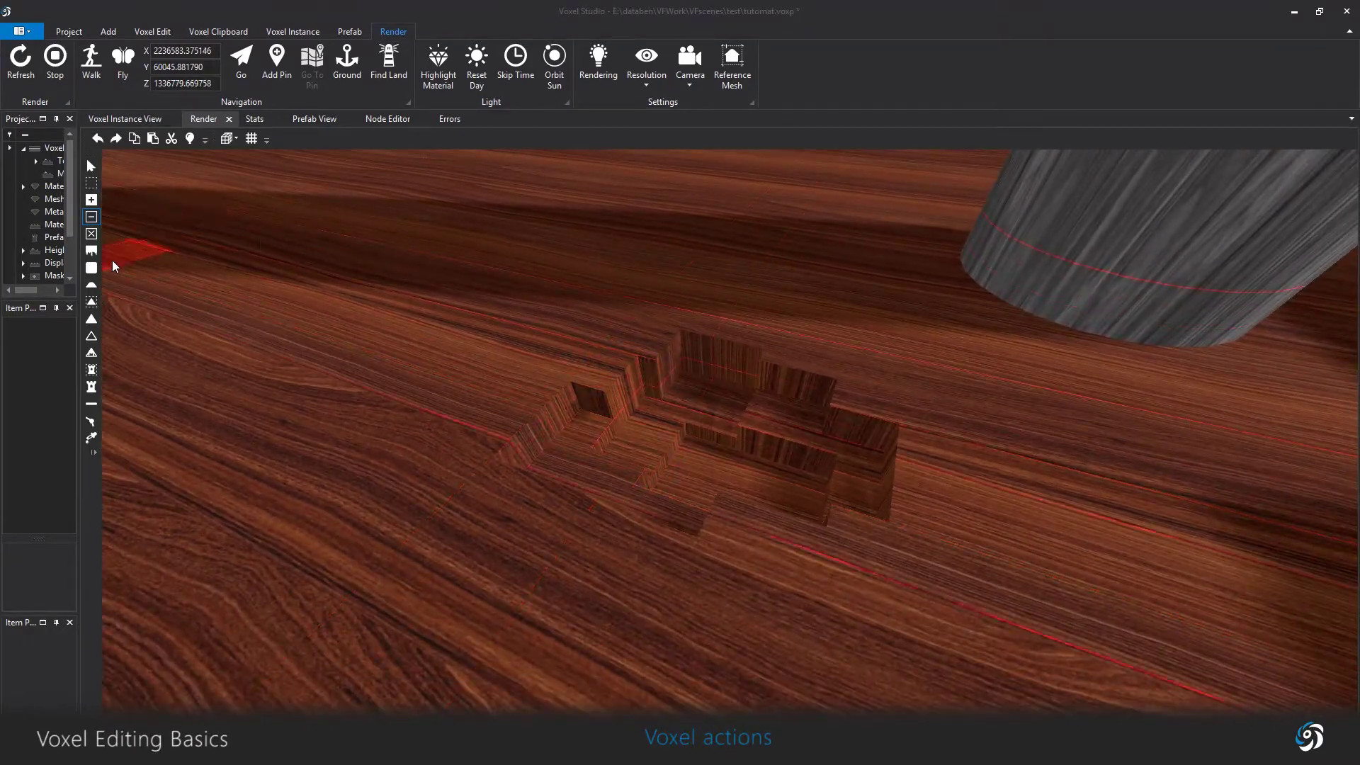
Restore the pitted wooden ground near the gray pillar with the Forget brush.
{"action": "left_click", "coordinate": [92, 234]}
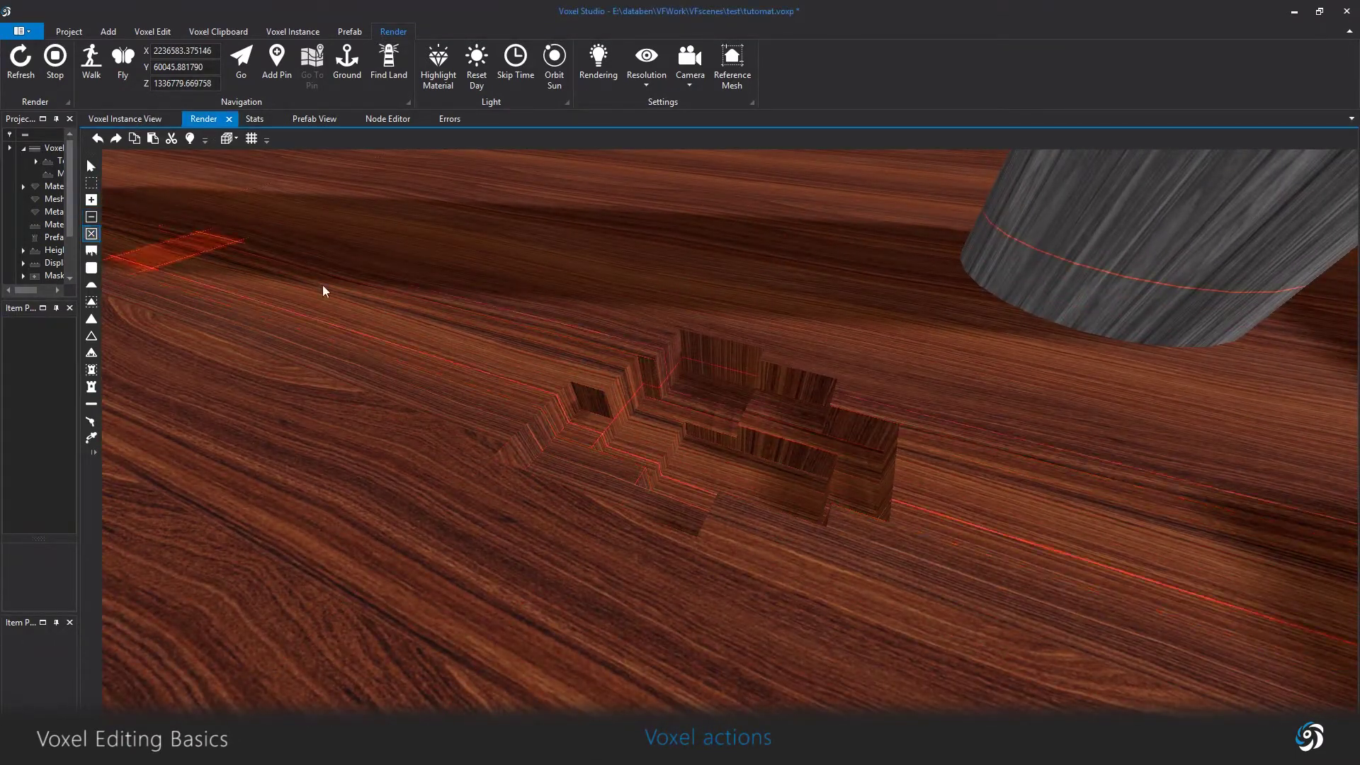
{"action": "left_click", "coordinate": [250, 138]}
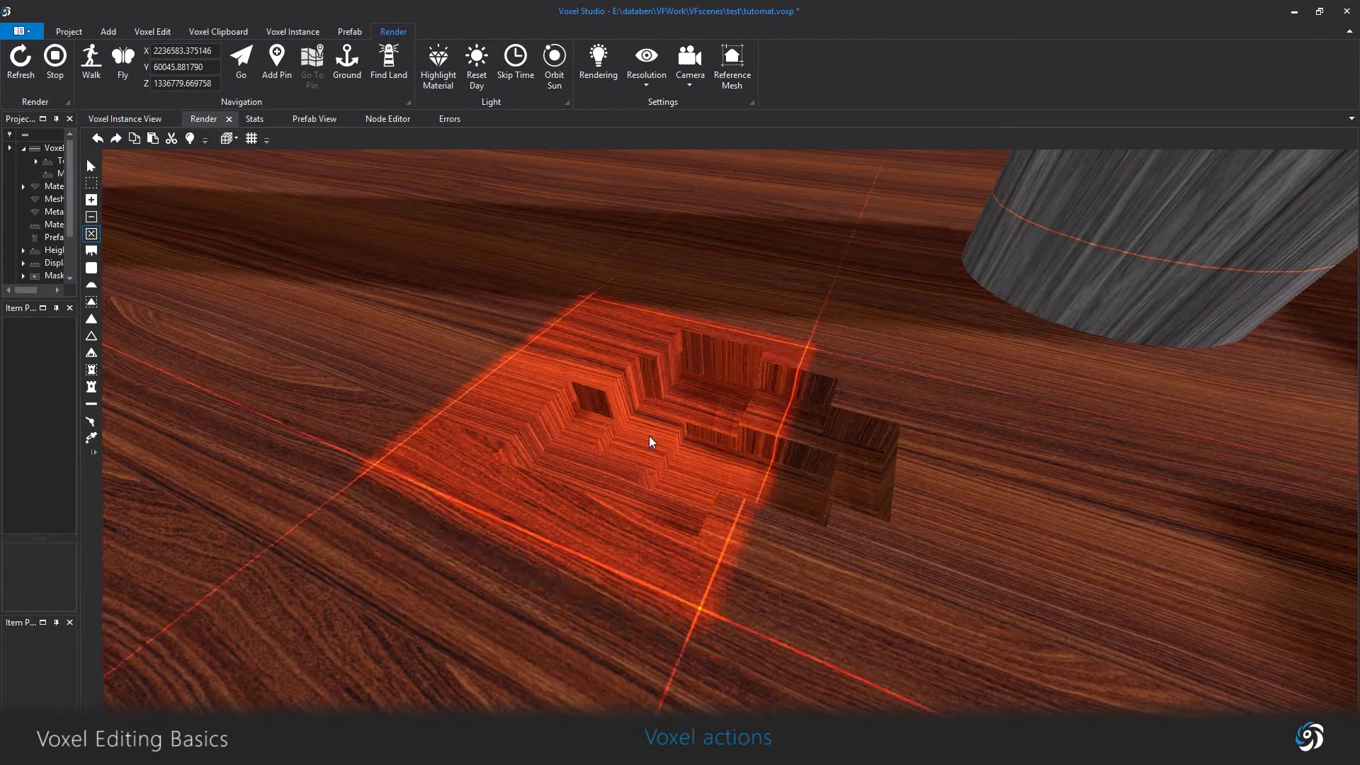
{"action": "left_click", "coordinate": [649, 436]}
{"action": "left_click", "coordinate": [793, 414]}
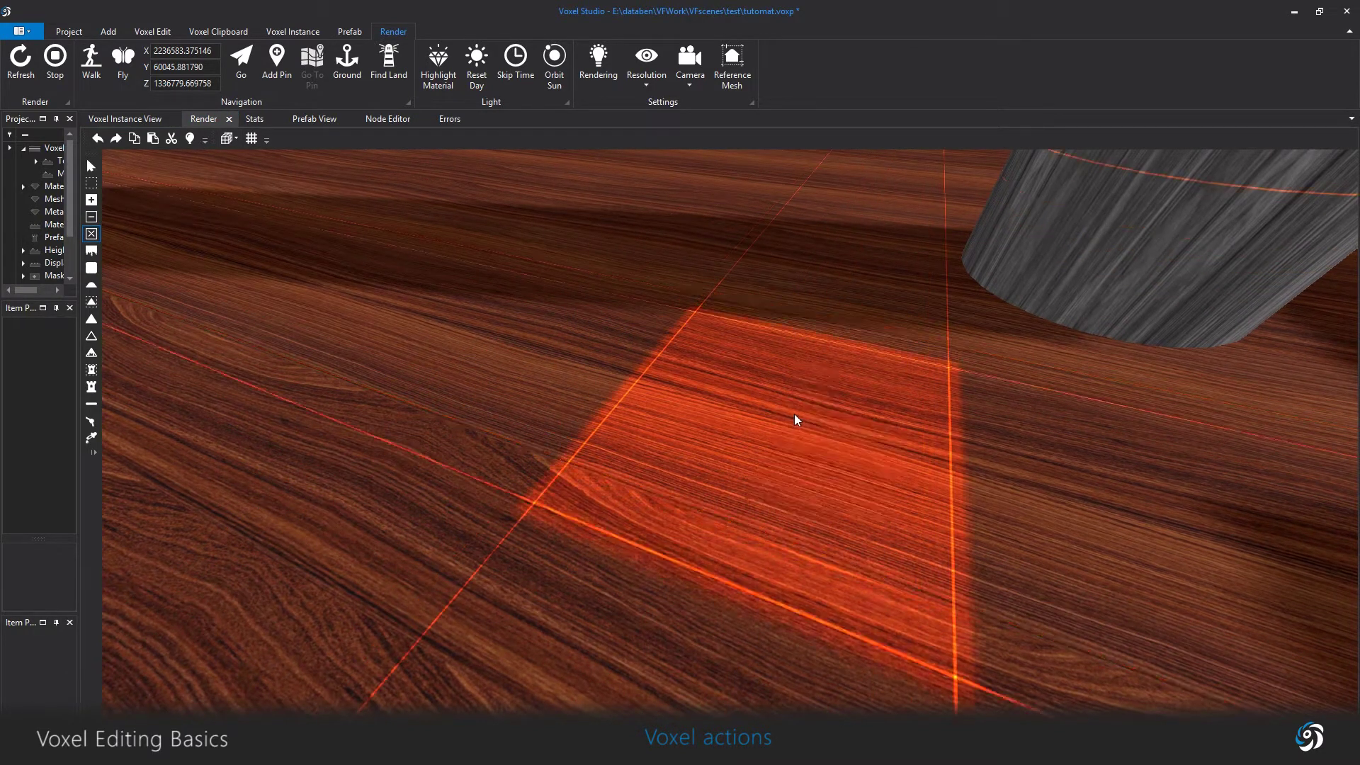
Select a 221 × 69 × 155 box enclosing the concrete slab and the lower part of the gray pillar.
{"action": "key", "text": "s"}
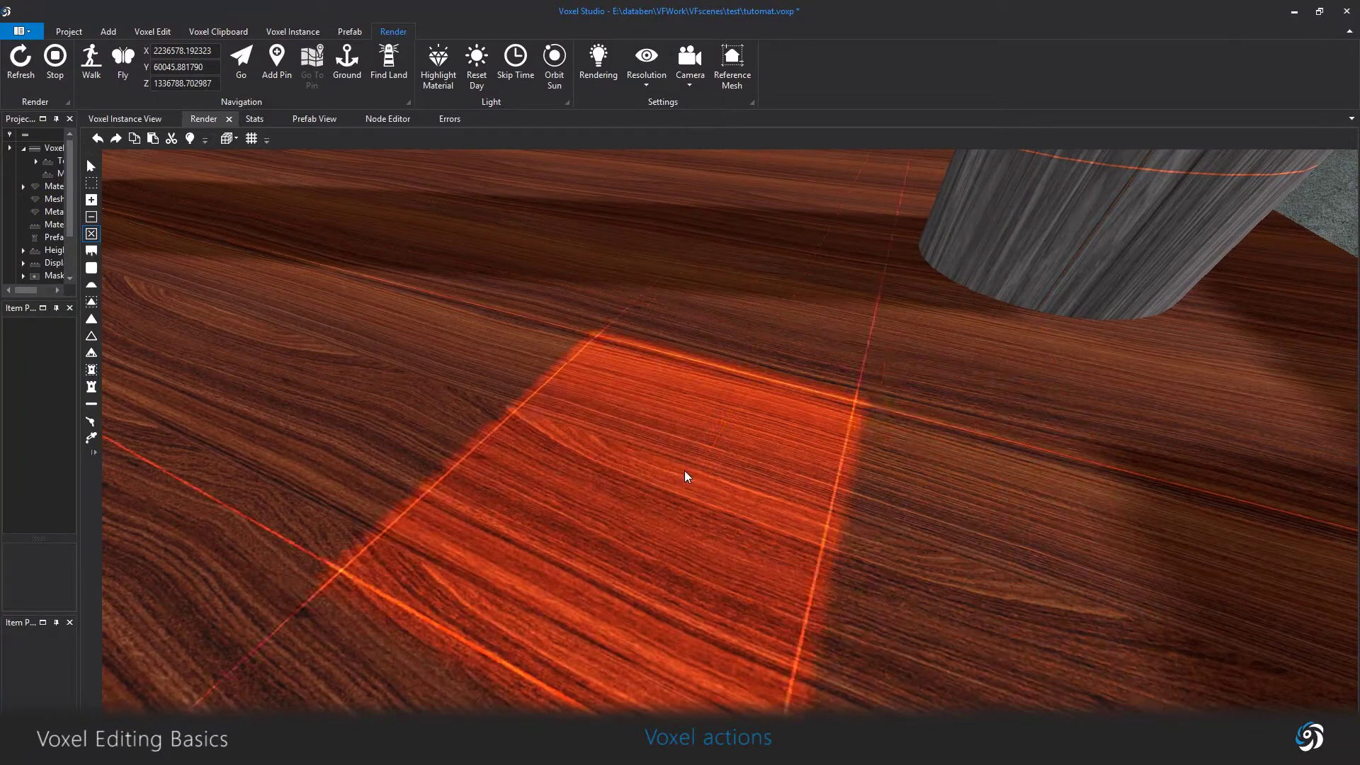
{"action": "right_click_drag", "start_coordinate": [605, 425], "coordinate": [540, 333]}
{"action": "left_click", "coordinate": [92, 182]}
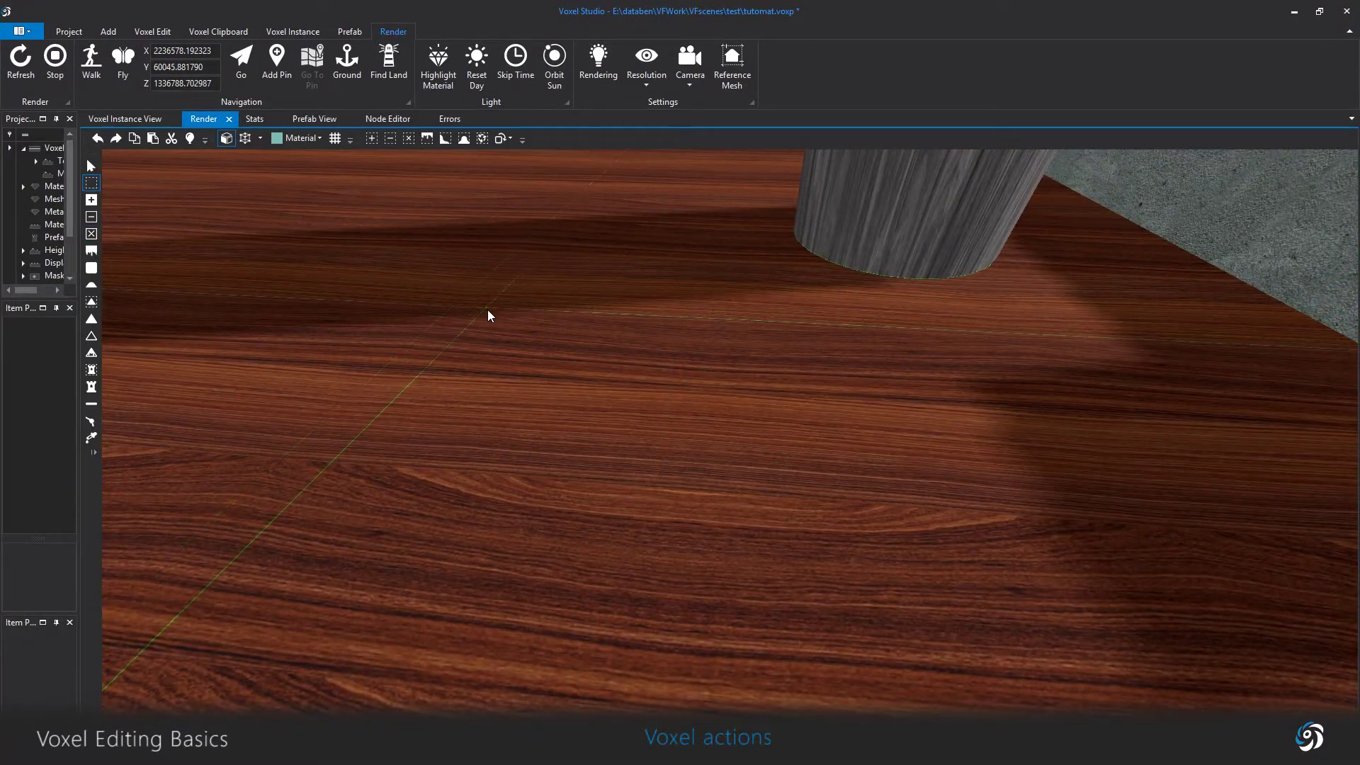
{"action": "key", "text": "s"}
{"action": "left_click", "coordinate": [720, 517]}
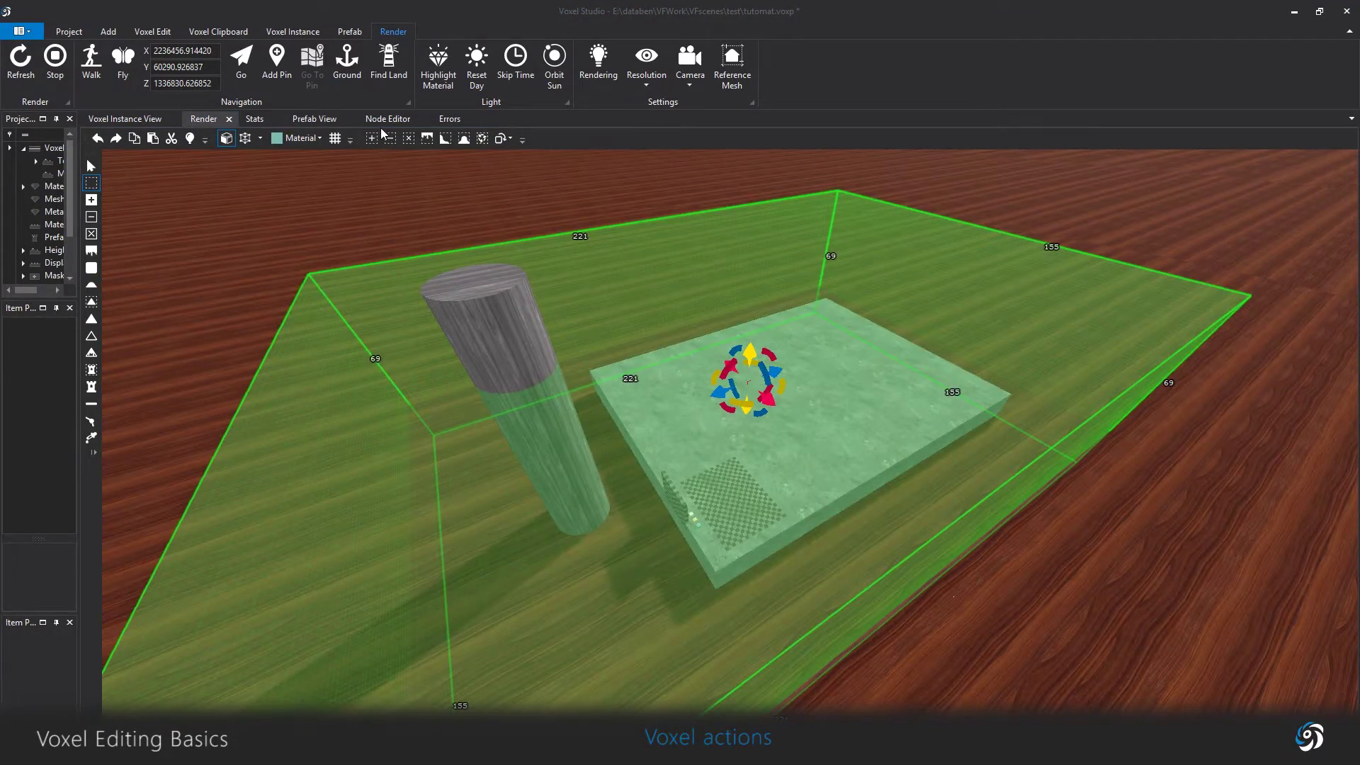
Carve out everything inside the box selection and undo the carve.
{"action": "left_click", "coordinate": [407, 139]}
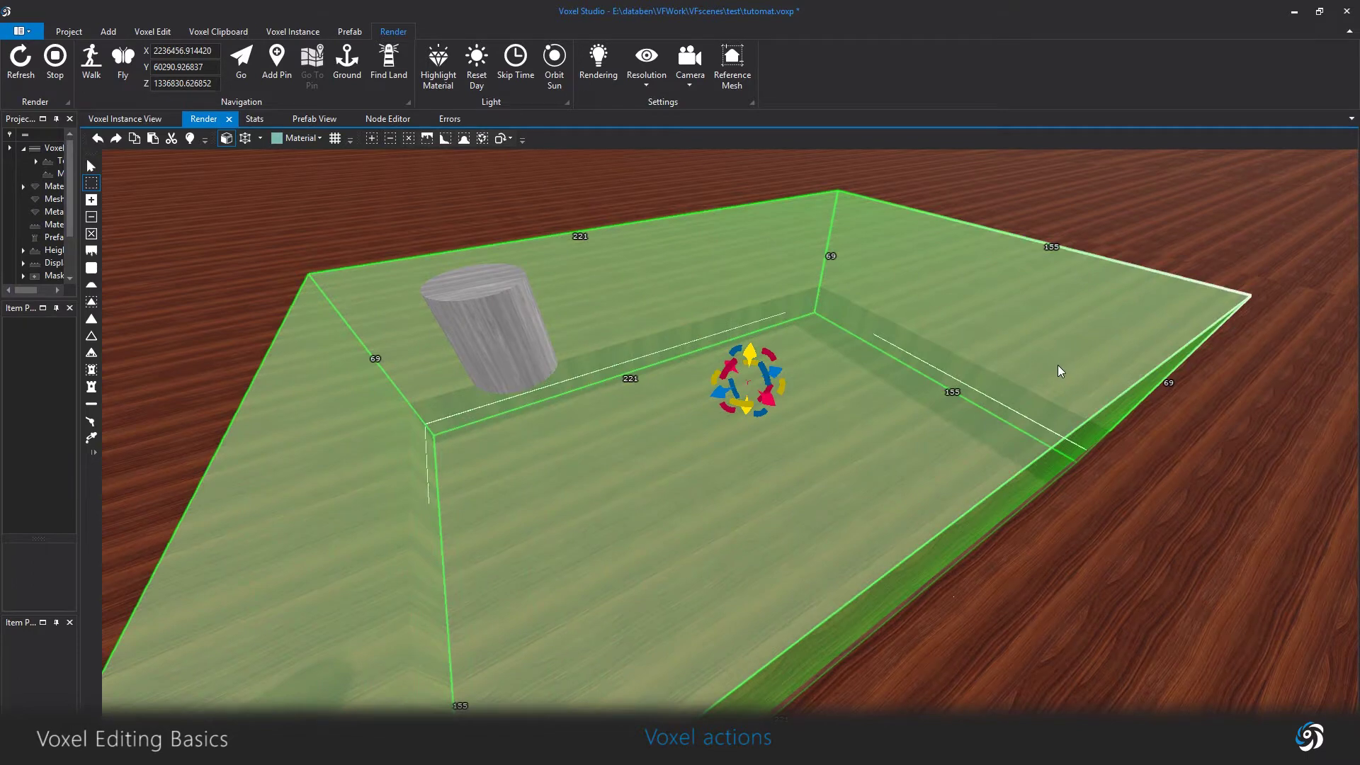
{"action": "right_click_drag", "start_coordinate": [1057, 364], "coordinate": [1095, 409]}
{"action": "scroll", "coordinate": [1095, 410], "scroll_direction": "up", "scroll_amount": 3}
{"action": "scroll", "coordinate": [1095, 410], "scroll_direction": "down", "scroll_amount": 2}
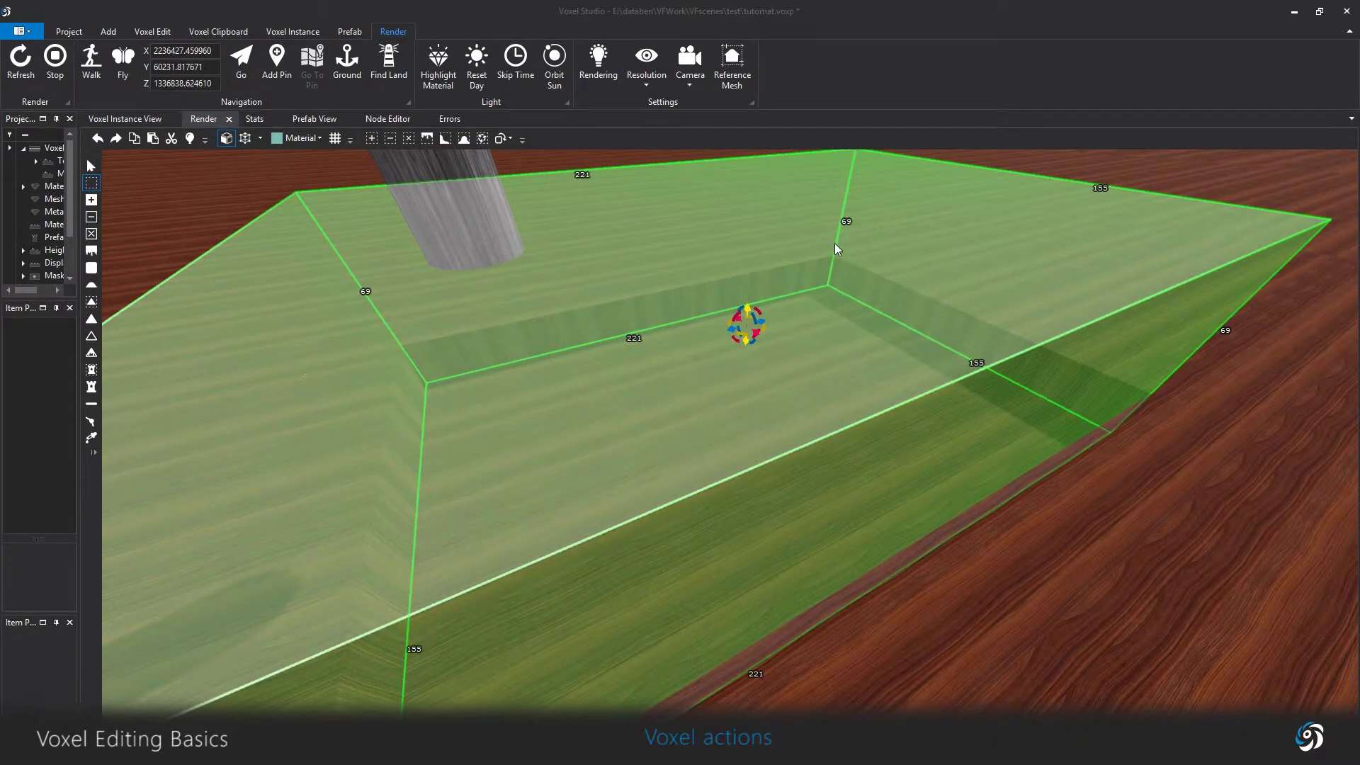
{"action": "key", "text": "ctrl+z"}
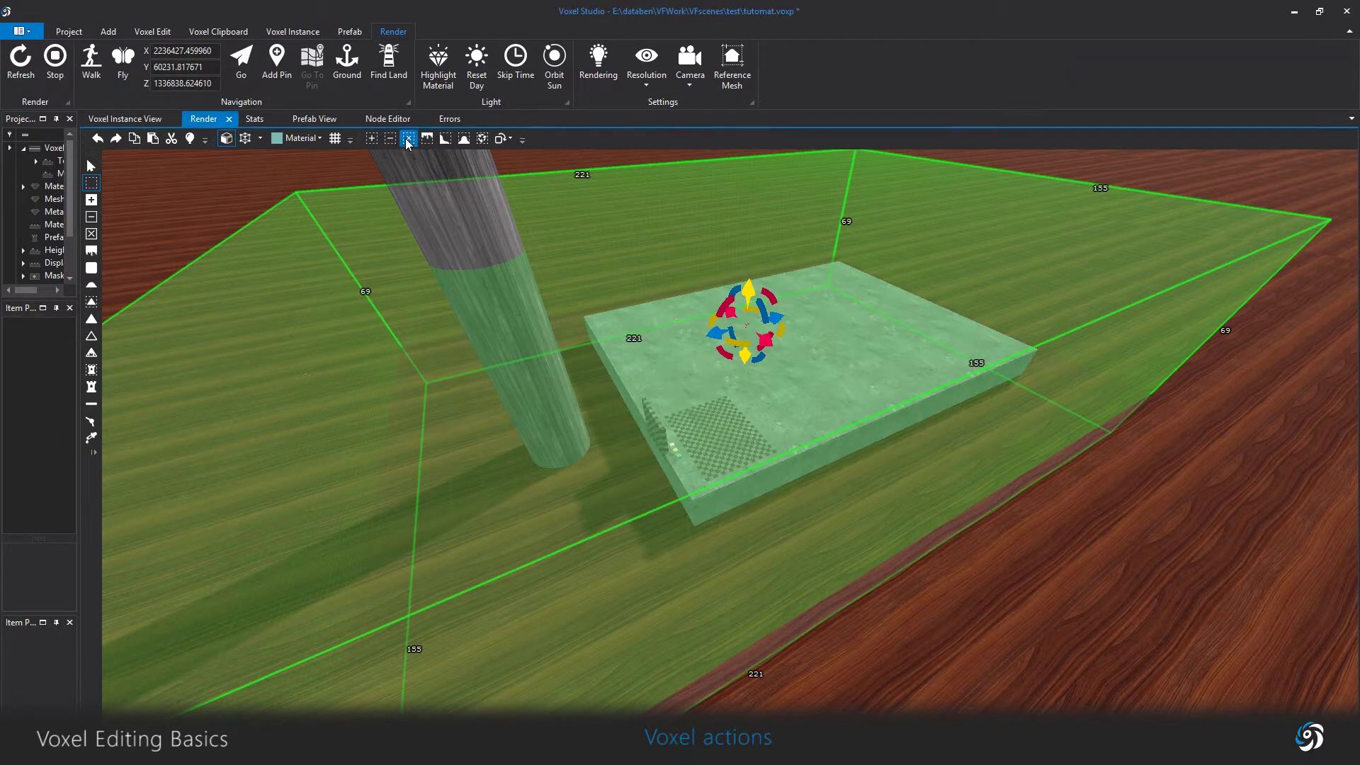
Forget the voxel edits inside the box selection around the slab and pillar base.
{"action": "left_click", "coordinate": [409, 139]}
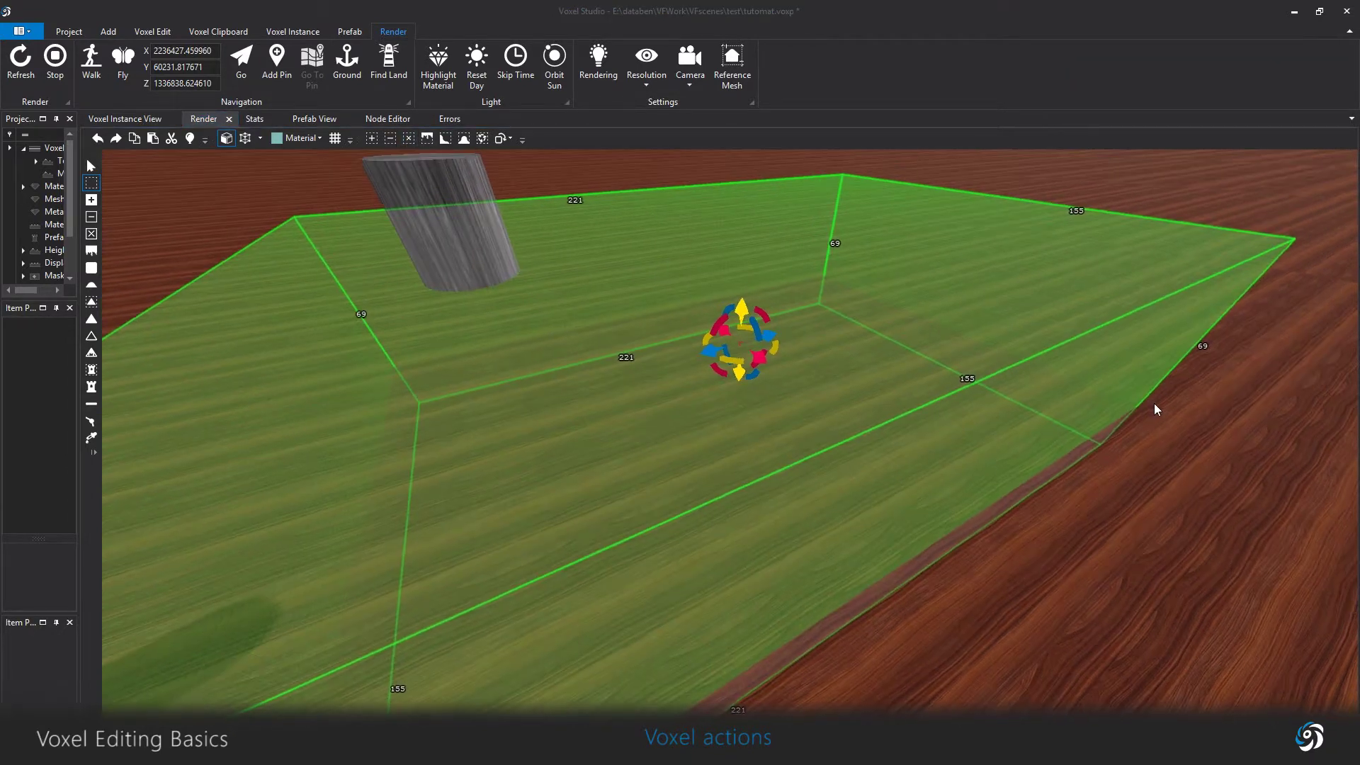
{"action": "left_click", "coordinate": [1161, 411]}
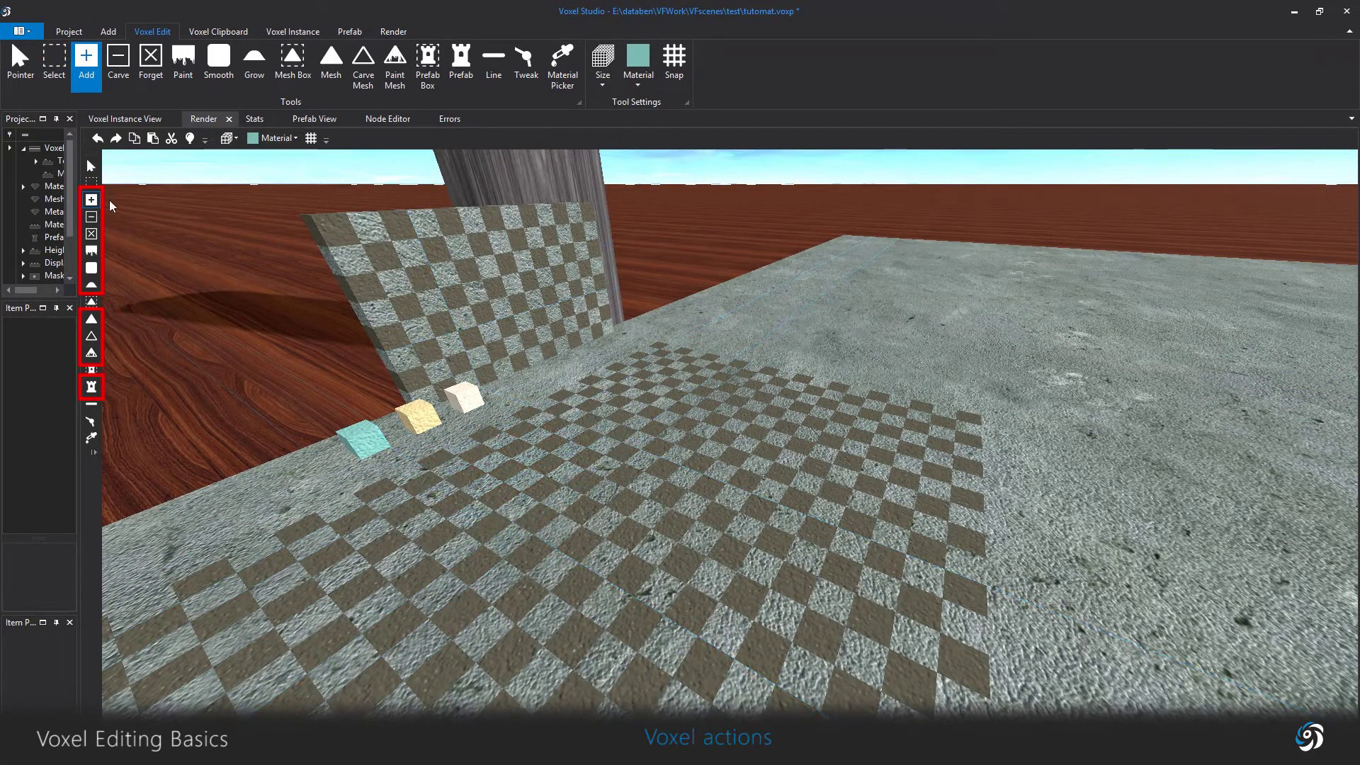
{"action": "left_click", "coordinate": [91, 217]}
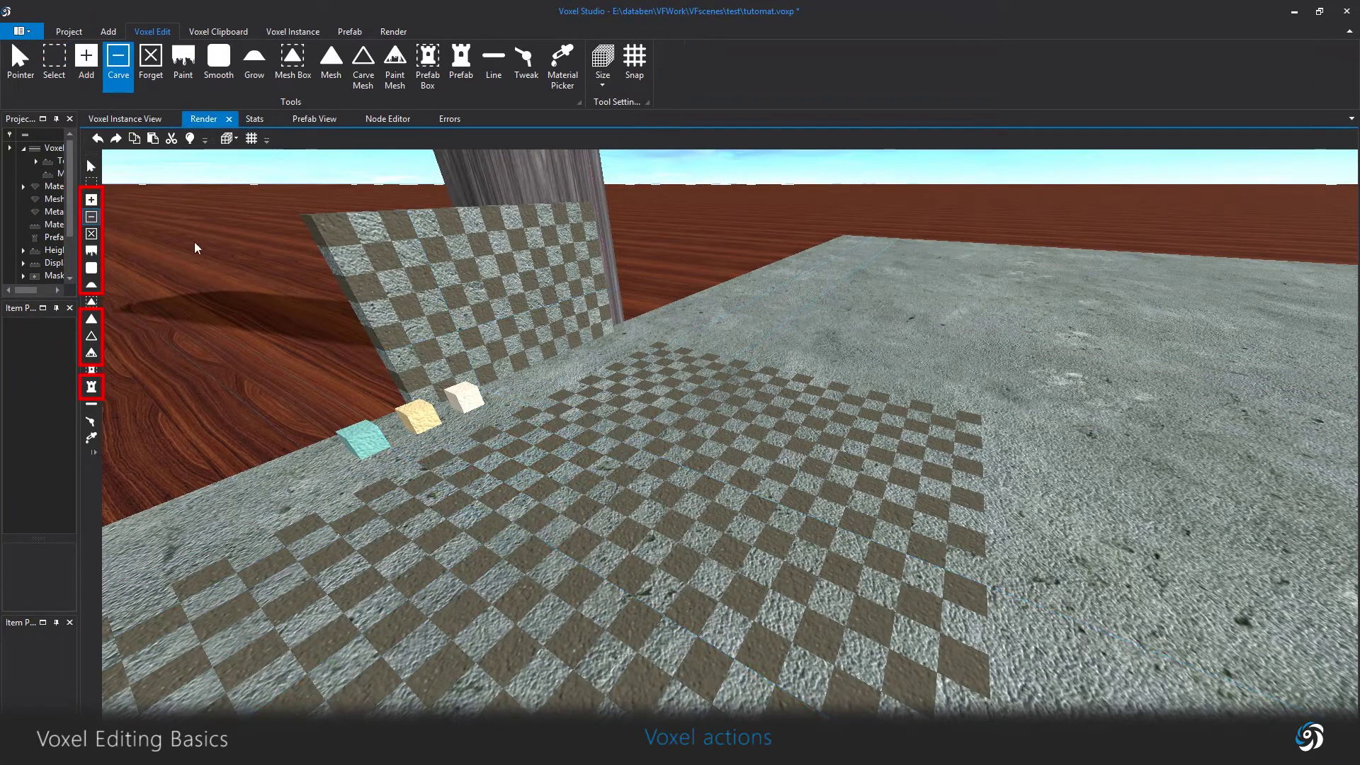
{"action": "left_click", "coordinate": [92, 234]}
{"action": "left_click", "coordinate": [91, 251]}
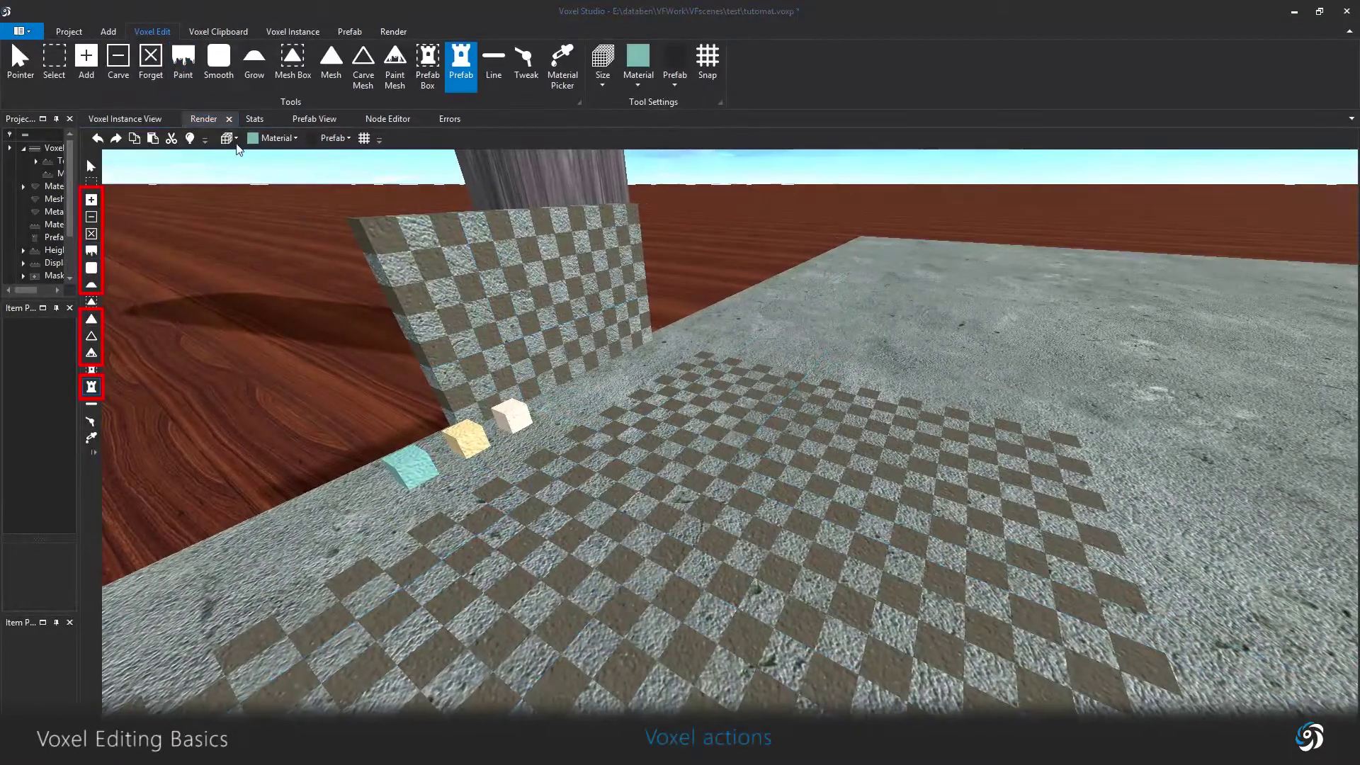
{"action": "left_click", "coordinate": [91, 184]}
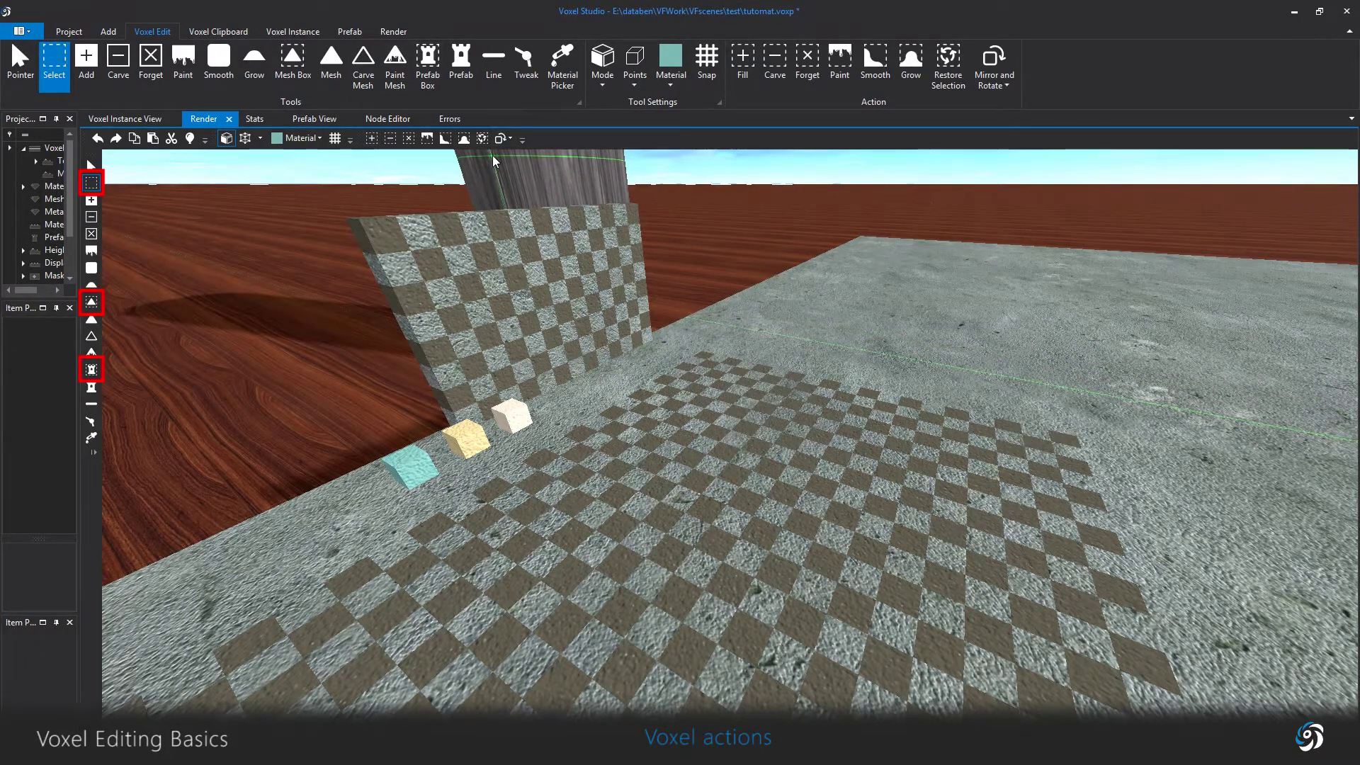
{"action": "left_click", "coordinate": [91, 302]}
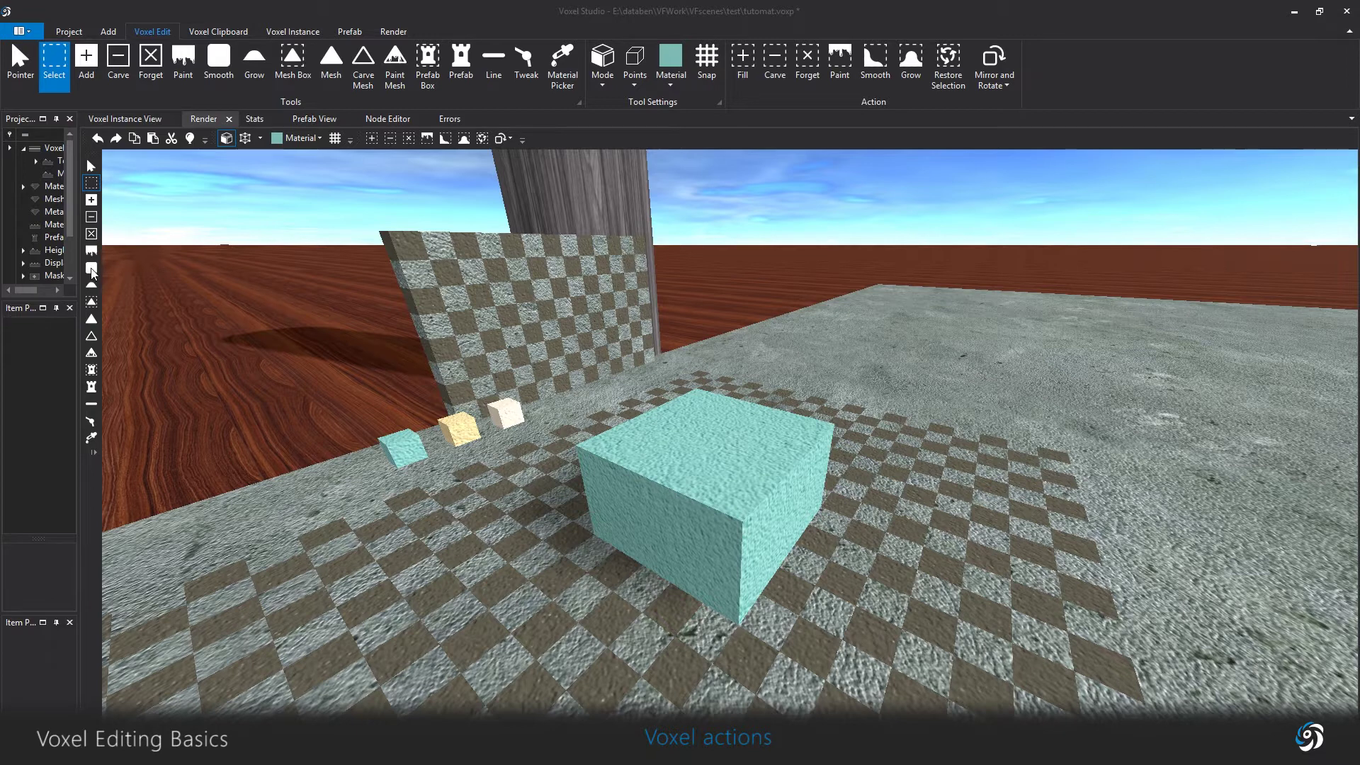
Soften the upper edge of the teal block facing the checkered wall with the Smooth brush.
{"action": "left_click", "coordinate": [92, 270]}
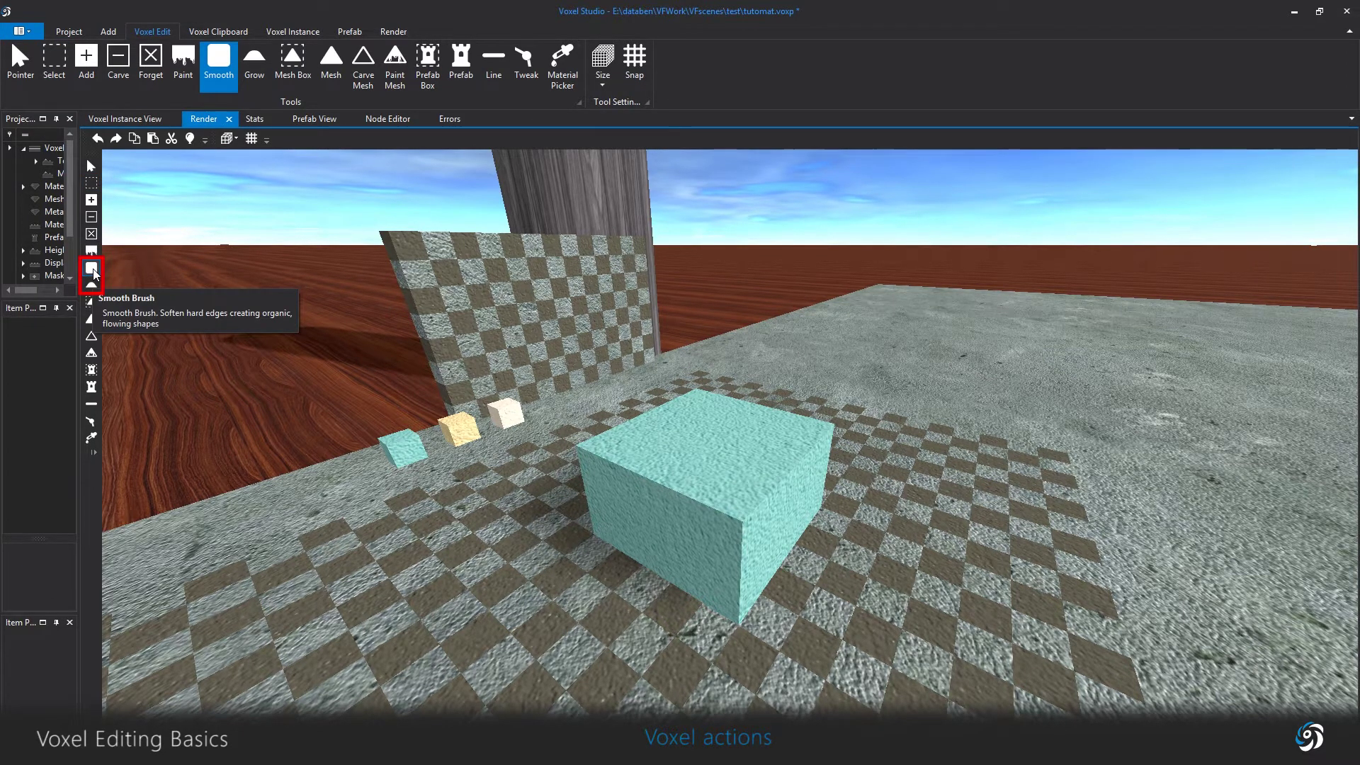
{"action": "key", "text": "w"}
{"action": "key", "text": "a"}
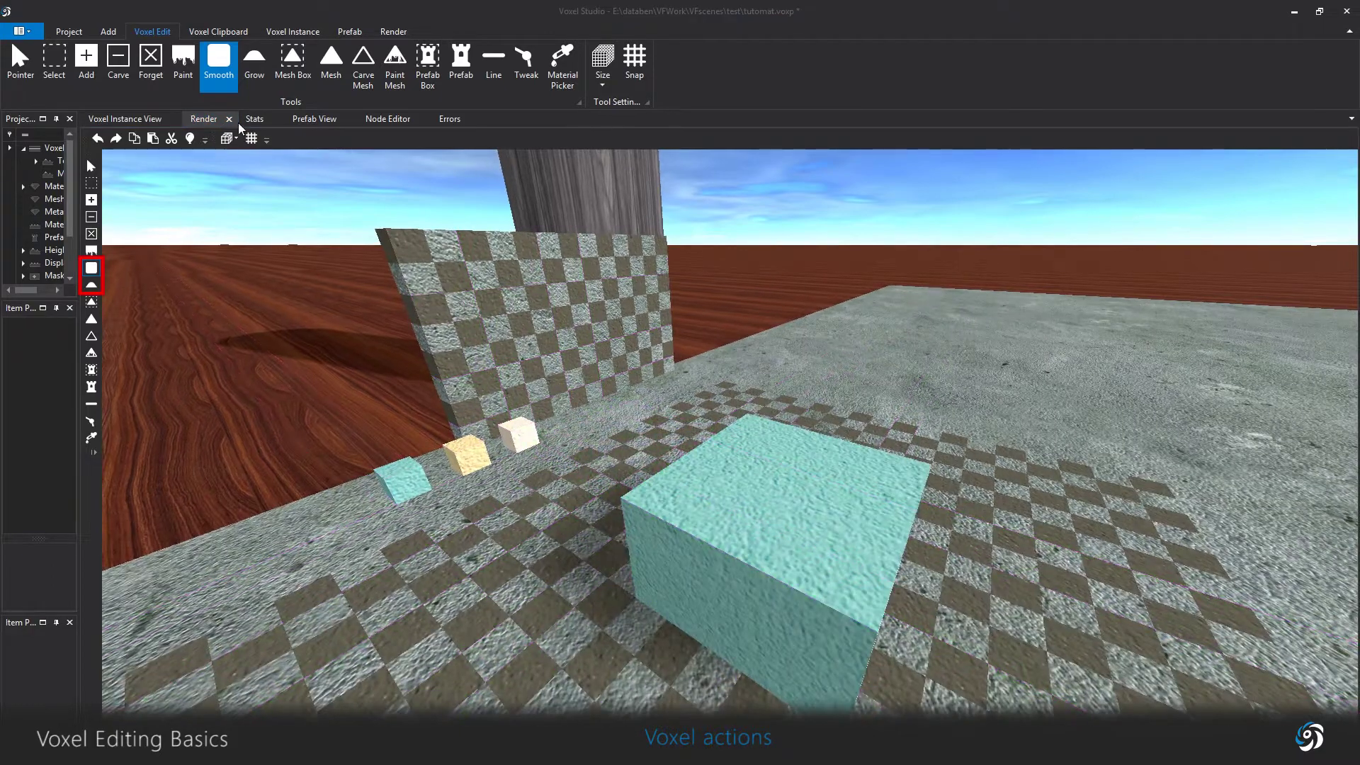
{"action": "key", "text": "a"}
{"action": "right_click_drag", "start_coordinate": [623, 454], "coordinate": [707, 486]}
{"action": "left_click", "coordinate": [707, 486]}
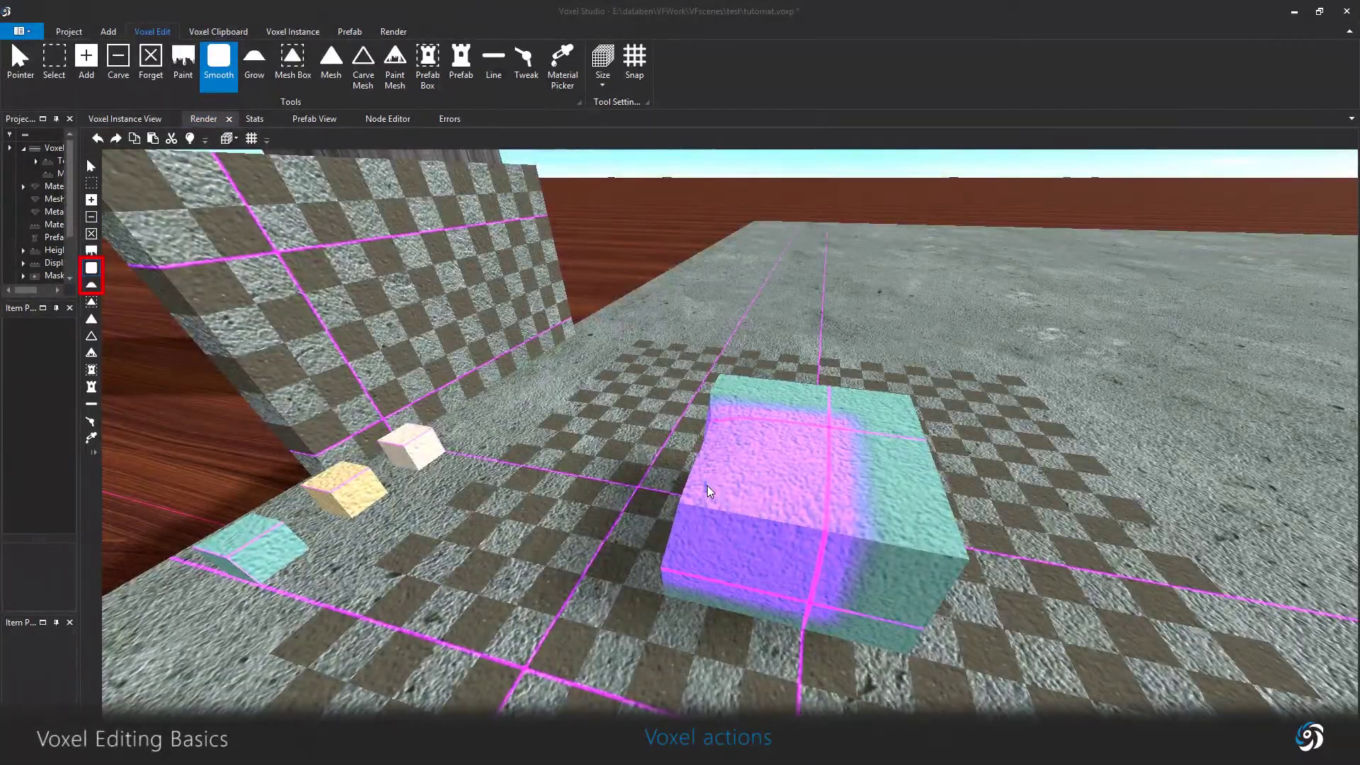
{"action": "left_click", "coordinate": [707, 486]}
{"action": "key", "text": "a"}
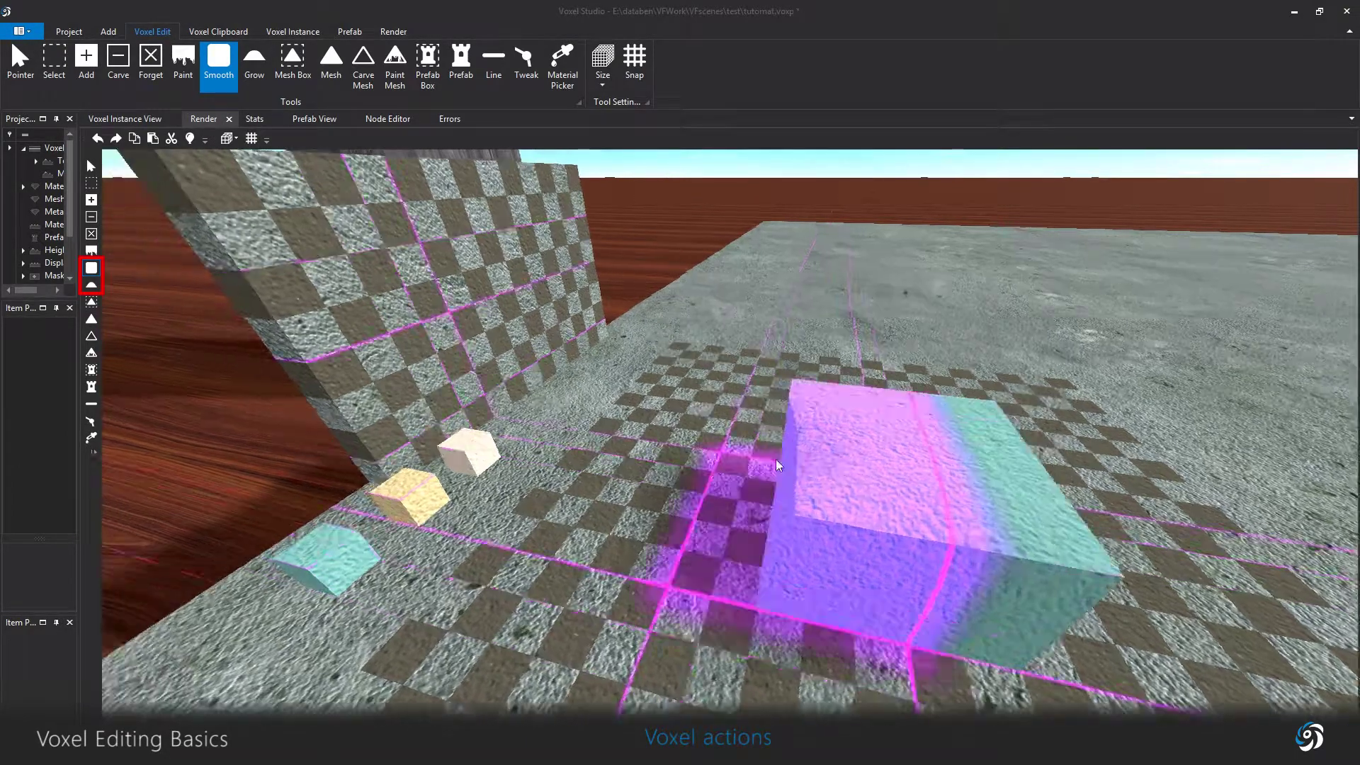
{"action": "key", "text": "d"}
{"action": "right_click_drag", "start_coordinate": [556, 450], "coordinate": [601, 434]}
{"action": "key", "text": "s"}
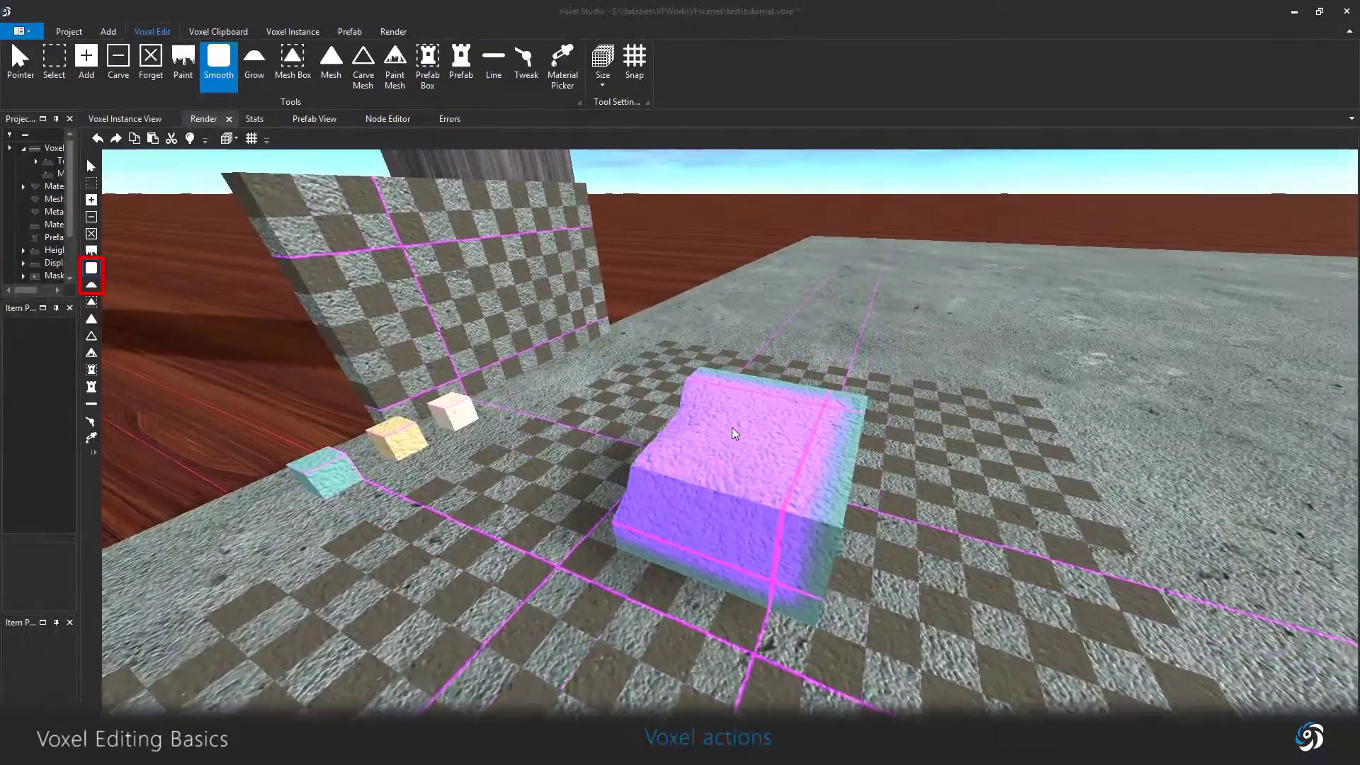
Build up the smoothed edge of the teal block with the Grow brush.
{"action": "left_click", "coordinate": [92, 285]}
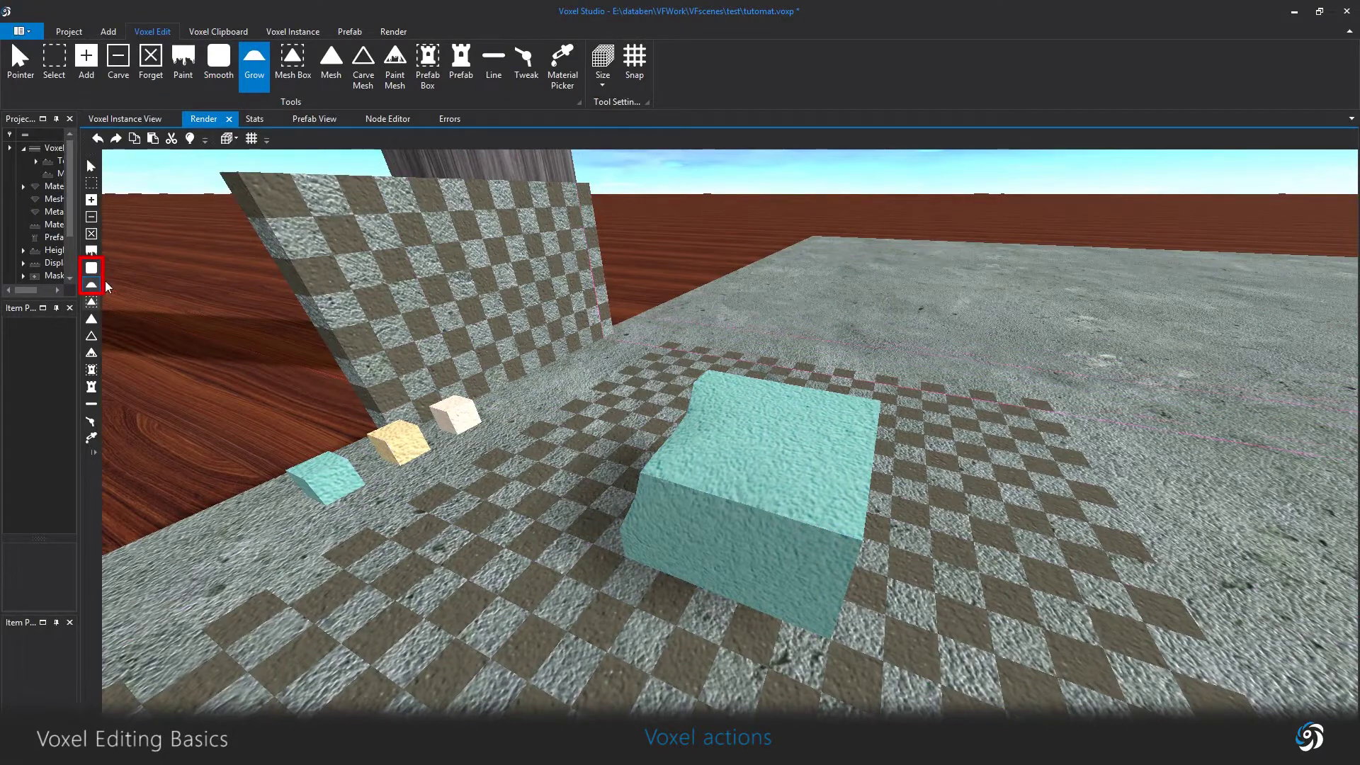
{"action": "key", "text": "w"}
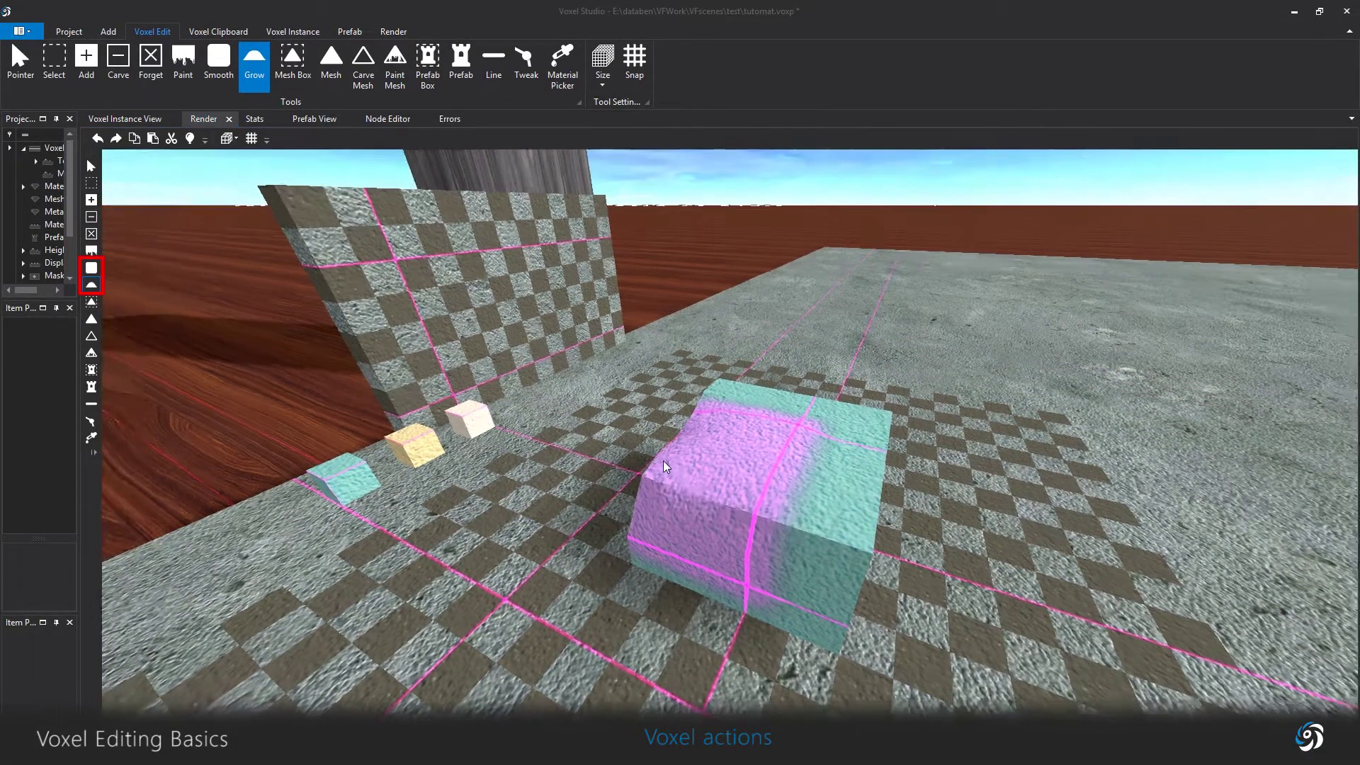
{"action": "left_click", "coordinate": [665, 462]}
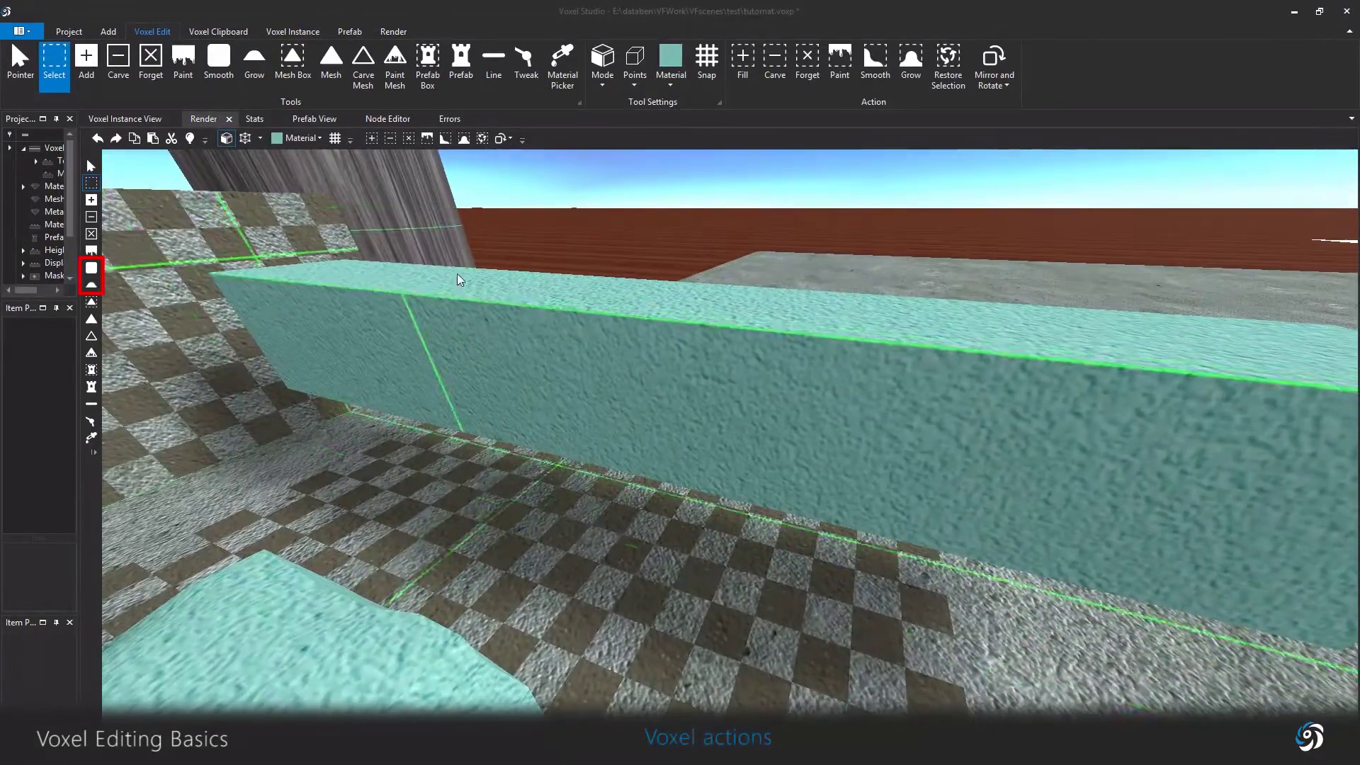
Smooth a shallow dip along the top of the long teal bar over the checkered floor.
{"action": "right_click_drag", "start_coordinate": [426, 305], "coordinate": [601, 402]}
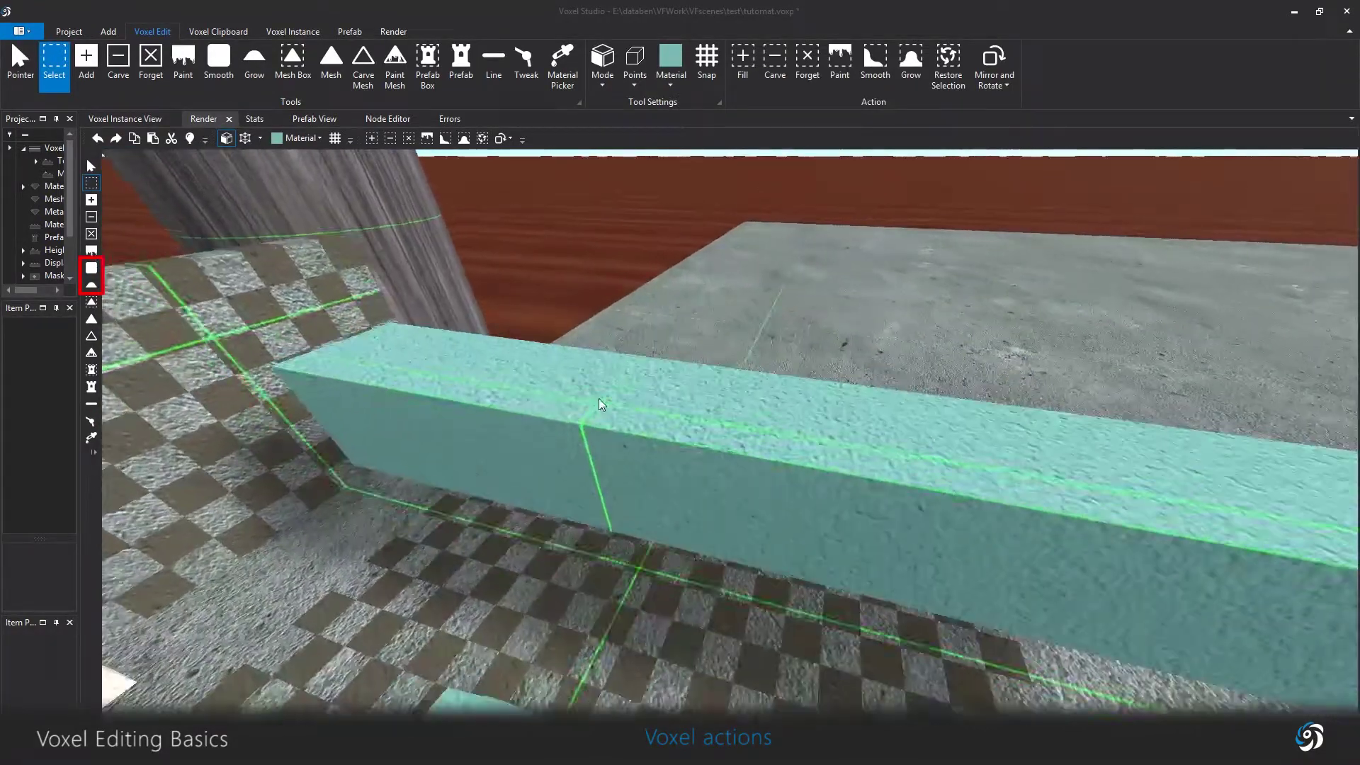
{"action": "left_click", "coordinate": [92, 268]}
{"action": "mouse_move", "coordinate": [641, 384]}
{"action": "left_mouse_down"}
{"action": "mouse_move", "coordinate": [775, 388]}
{"action": "mouse_move", "coordinate": [779, 401]}
{"action": "left_mouse_up"}
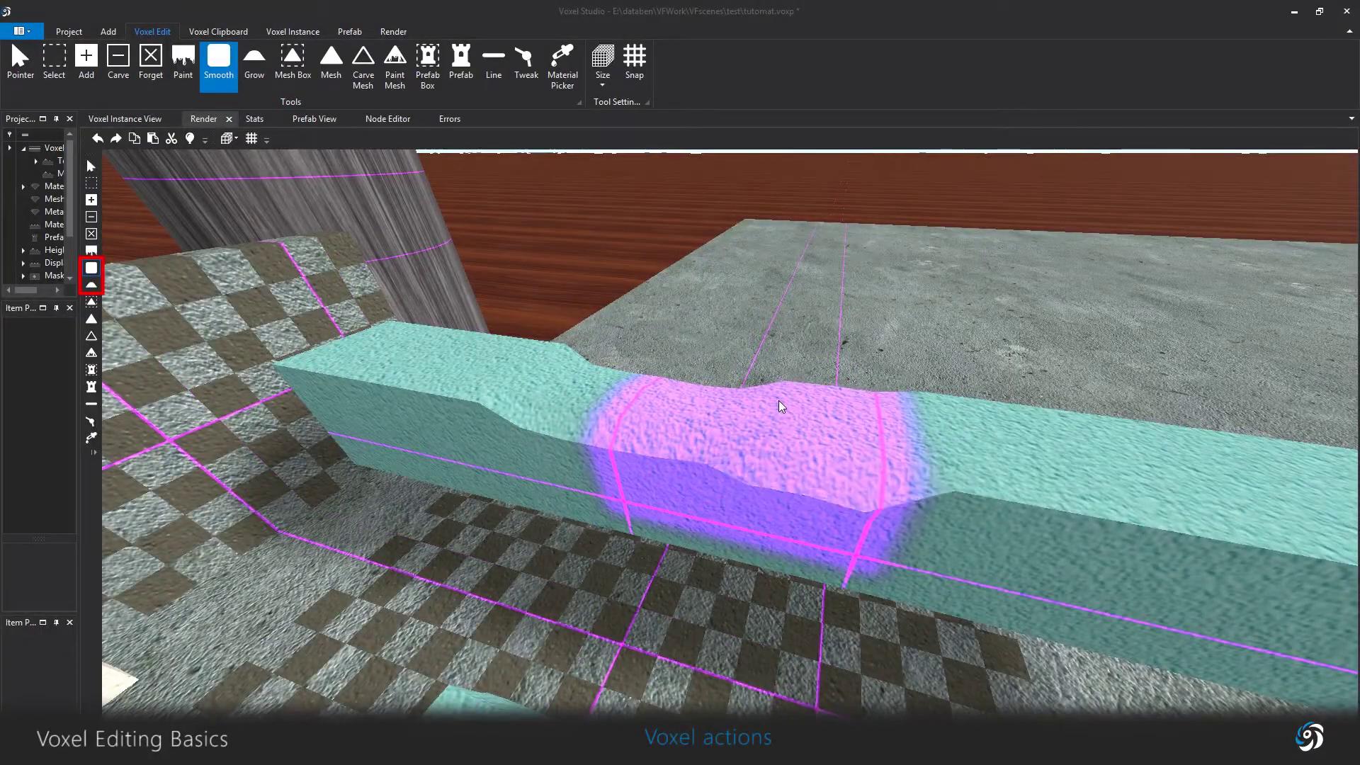
Raise the middle of the long teal bar's top with the Grow brush.
{"action": "key", "text": "s"}
{"action": "key", "text": "d"}
{"action": "left_click", "coordinate": [92, 285]}
{"action": "mouse_move", "coordinate": [778, 404]}
{"action": "left_mouse_down"}
{"action": "mouse_move", "coordinate": [787, 379]}
{"action": "mouse_move", "coordinate": [744, 382]}
{"action": "left_mouse_up"}
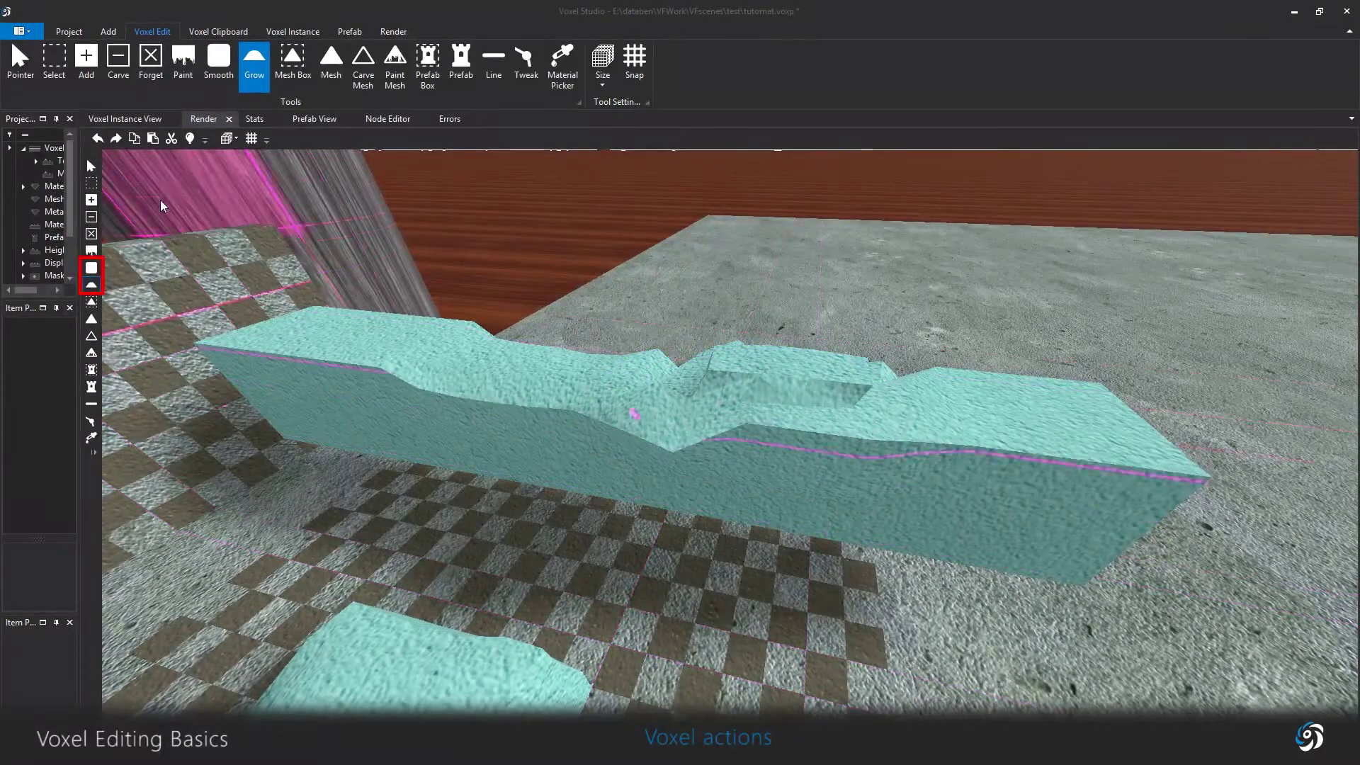
Smooth the rough, grown area in the middle of the long teal bar.
{"action": "left_click", "coordinate": [91, 267]}
{"action": "mouse_move", "coordinate": [731, 383]}
{"action": "left_mouse_down"}
{"action": "mouse_move", "coordinate": [704, 364]}
{"action": "mouse_move", "coordinate": [888, 373]}
{"action": "mouse_move", "coordinate": [855, 394]}
{"action": "mouse_move", "coordinate": [699, 378]}
{"action": "left_mouse_up"}
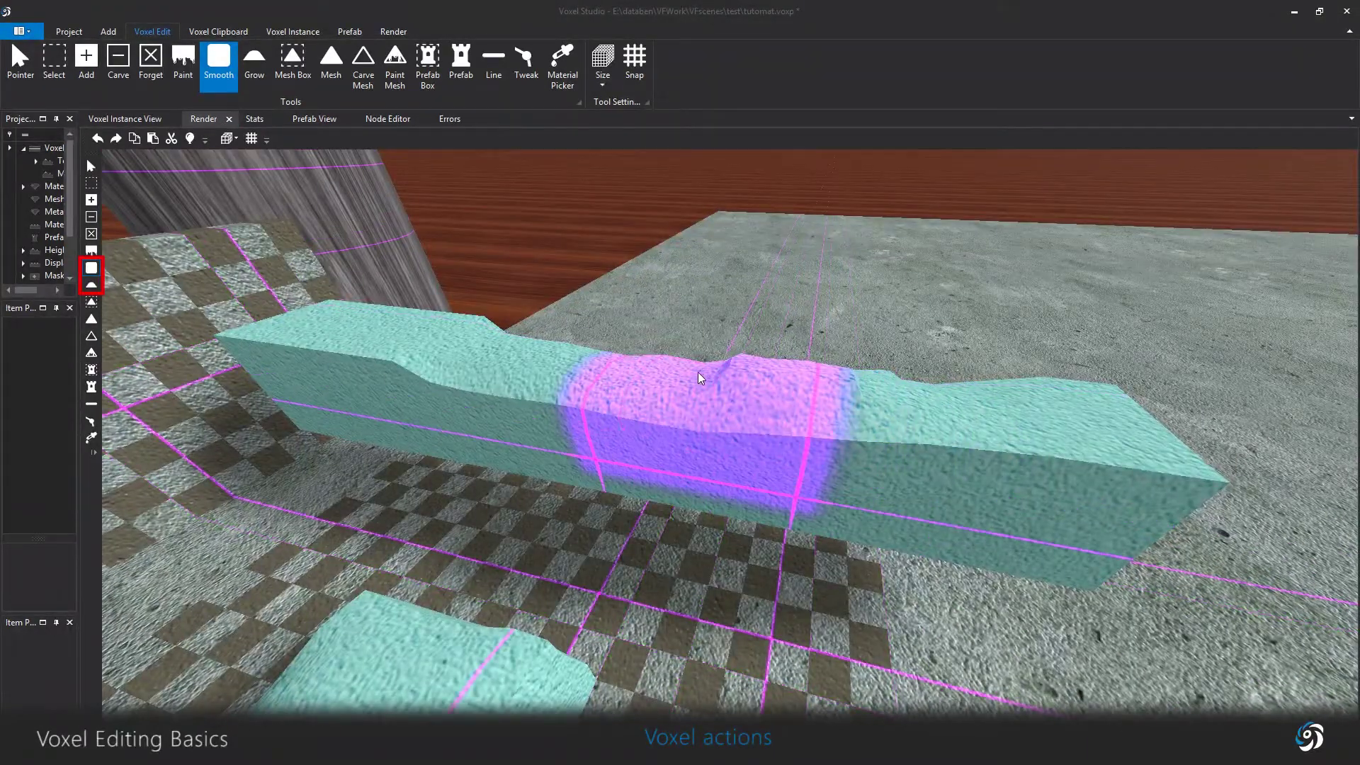
{"action": "right_click_drag", "start_coordinate": [700, 378], "coordinate": [729, 343]}
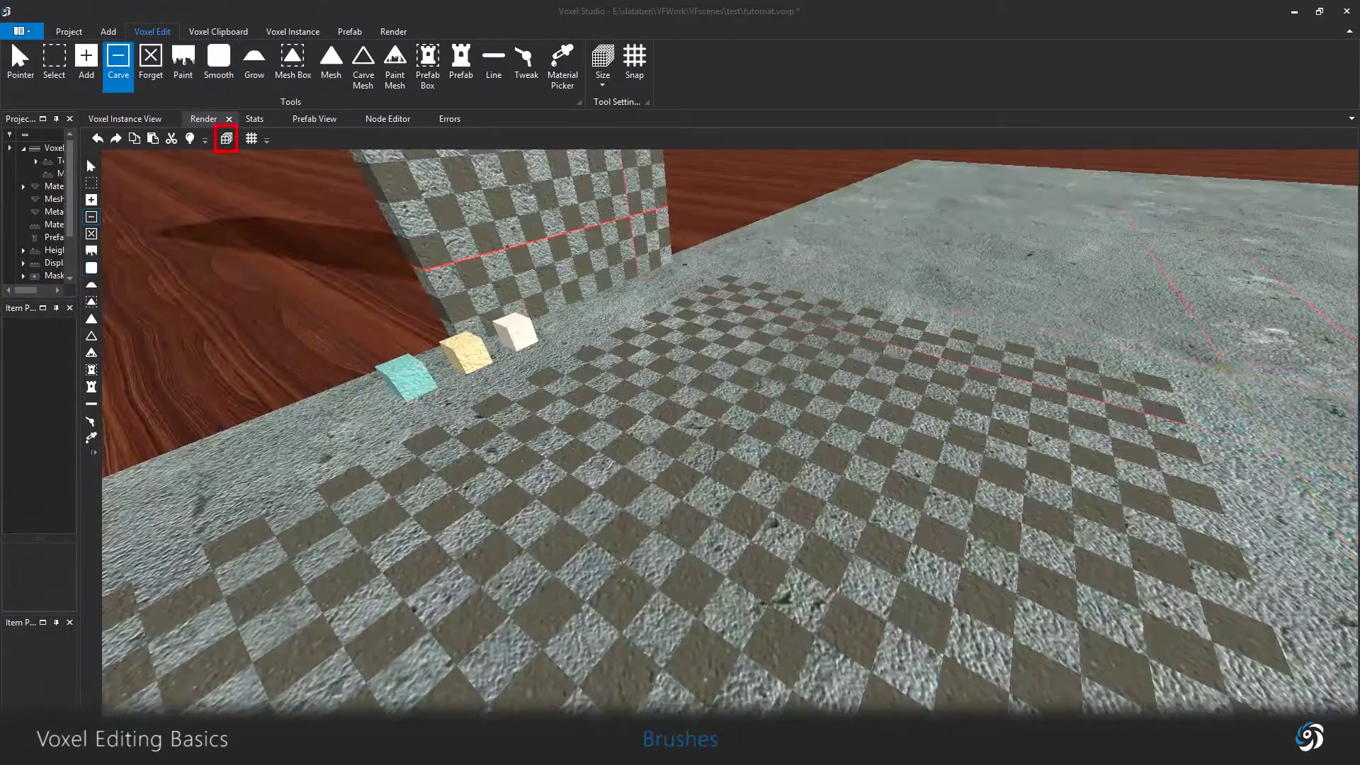
Unlock the Add brush dimensions and set its width to 17, leaving height and depth at 5.
{"action": "left_click", "coordinate": [91, 199]}
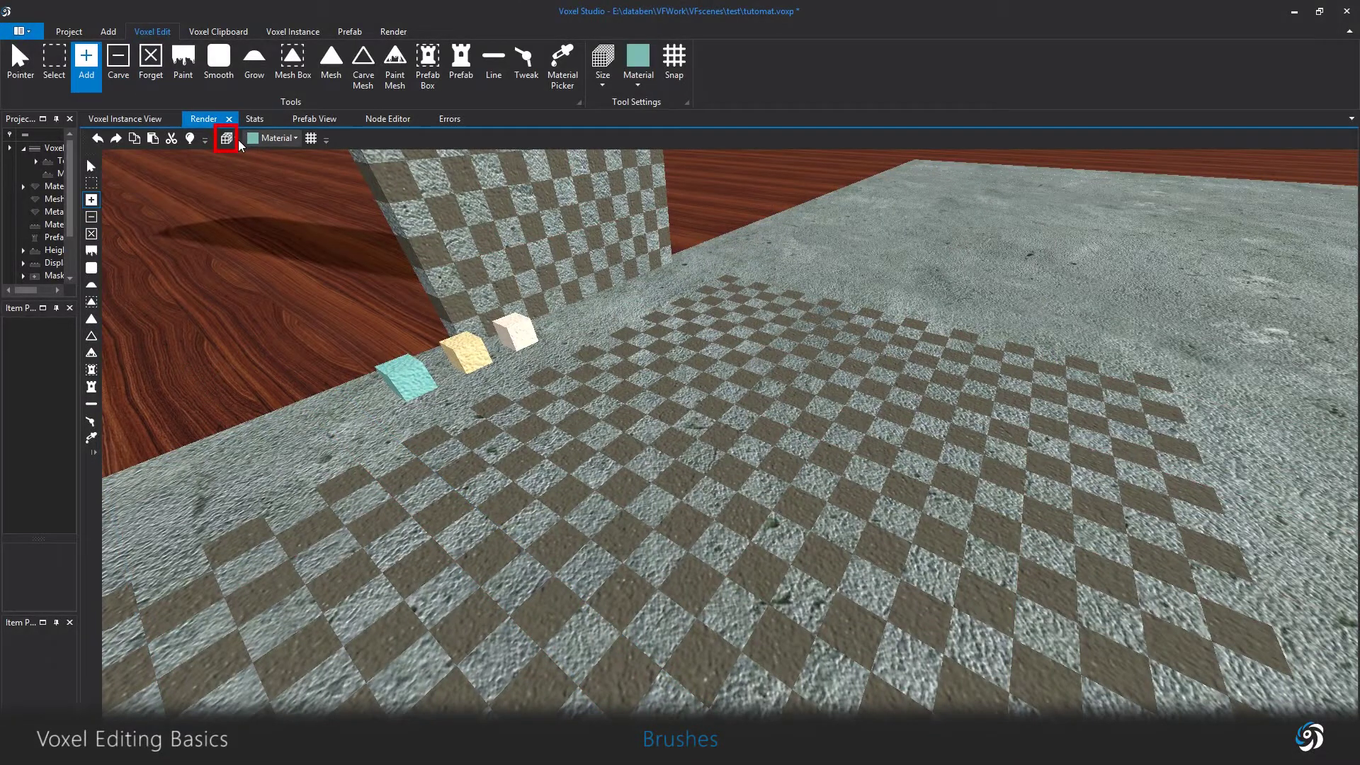
{"action": "left_click", "coordinate": [228, 139]}
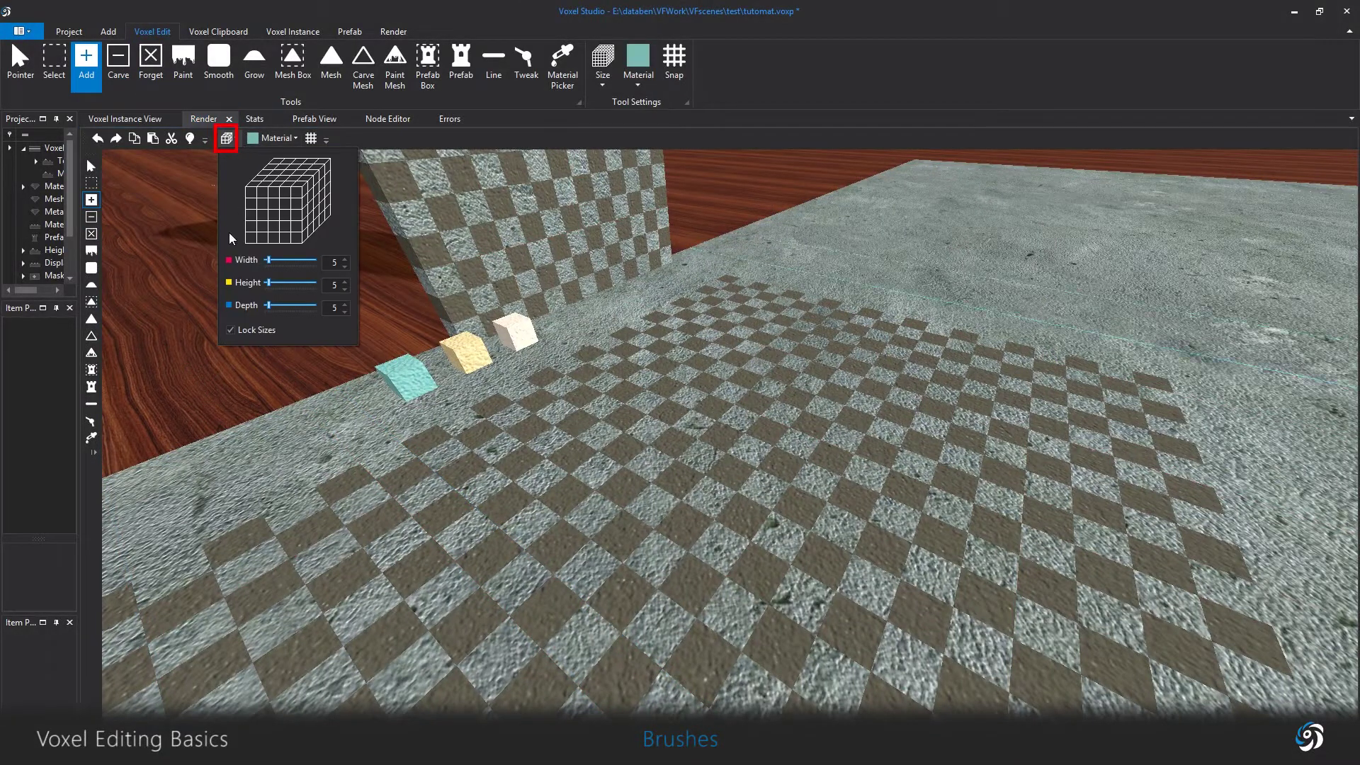
{"action": "left_click", "coordinate": [231, 330]}
{"action": "left_click_drag", "start_coordinate": [269, 260], "coordinate": [284, 262]}
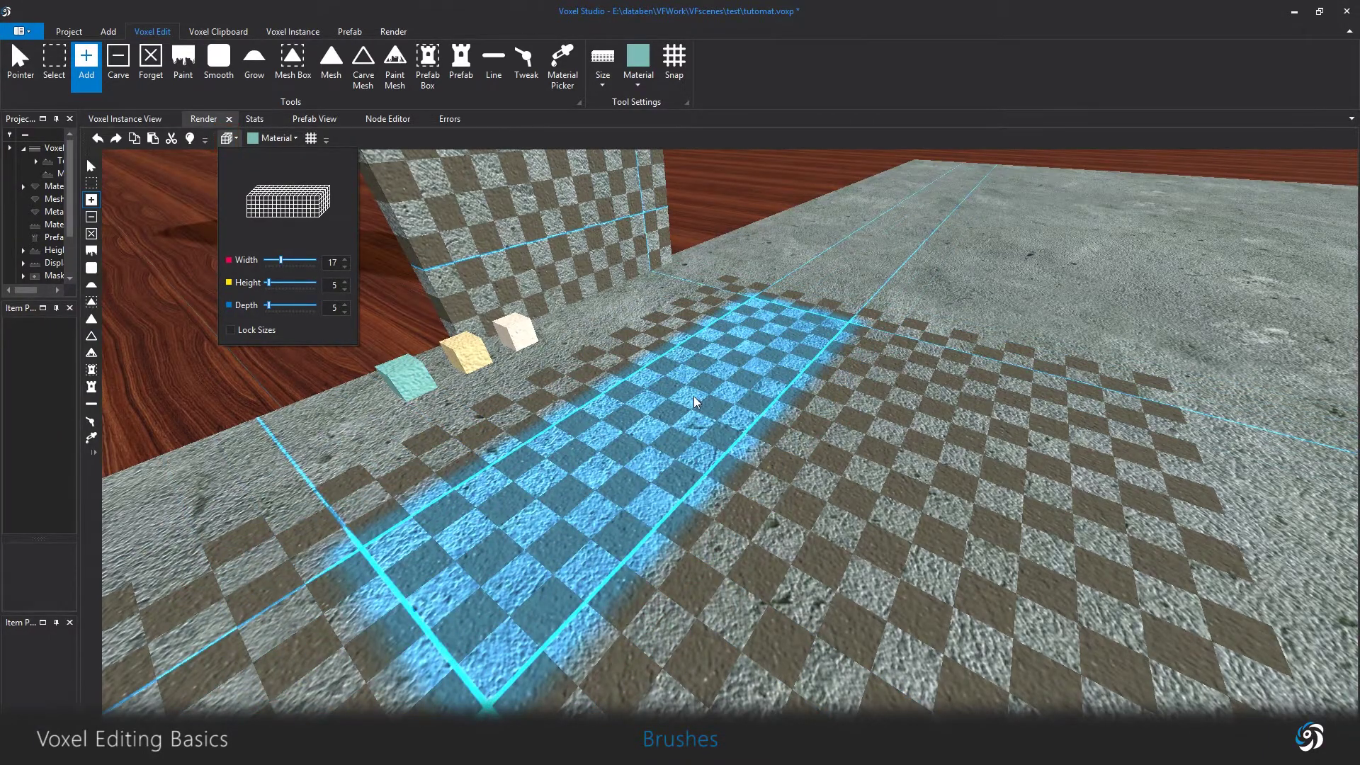
Enable Snap for the Add brush, then add one teal bar on the checkered floor and undo that addition.
{"action": "scroll", "coordinate": [710, 396], "scroll_direction": "down", "scroll_amount": 5}
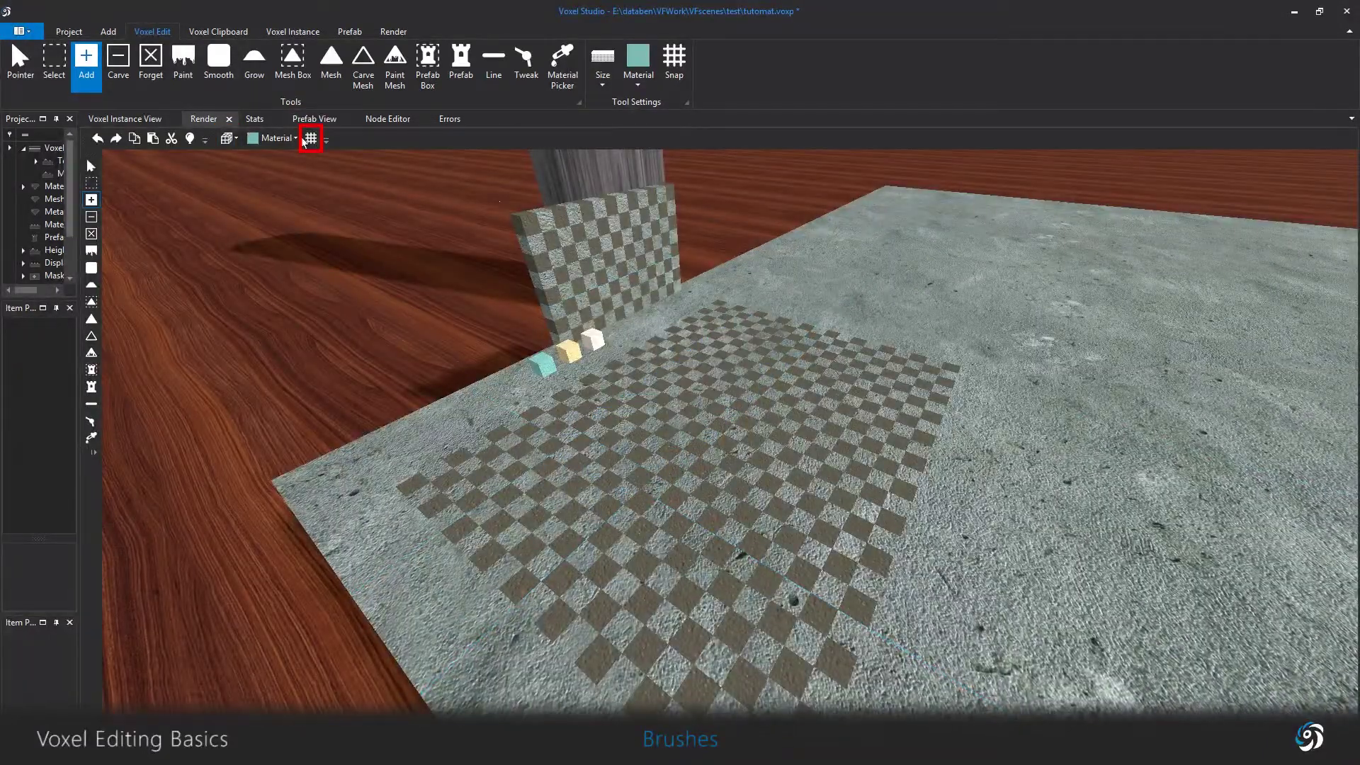
{"action": "left_click", "coordinate": [310, 139]}
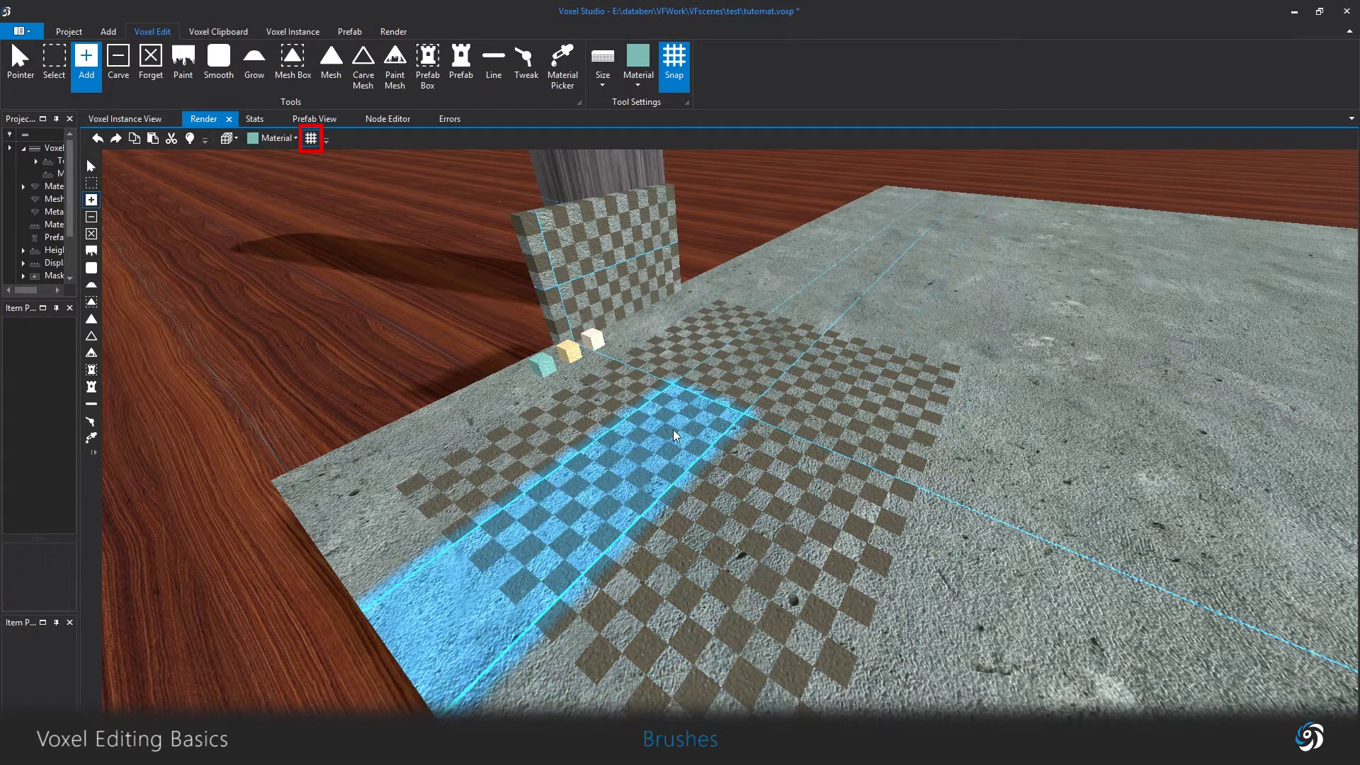
{"action": "left_click", "coordinate": [673, 434]}
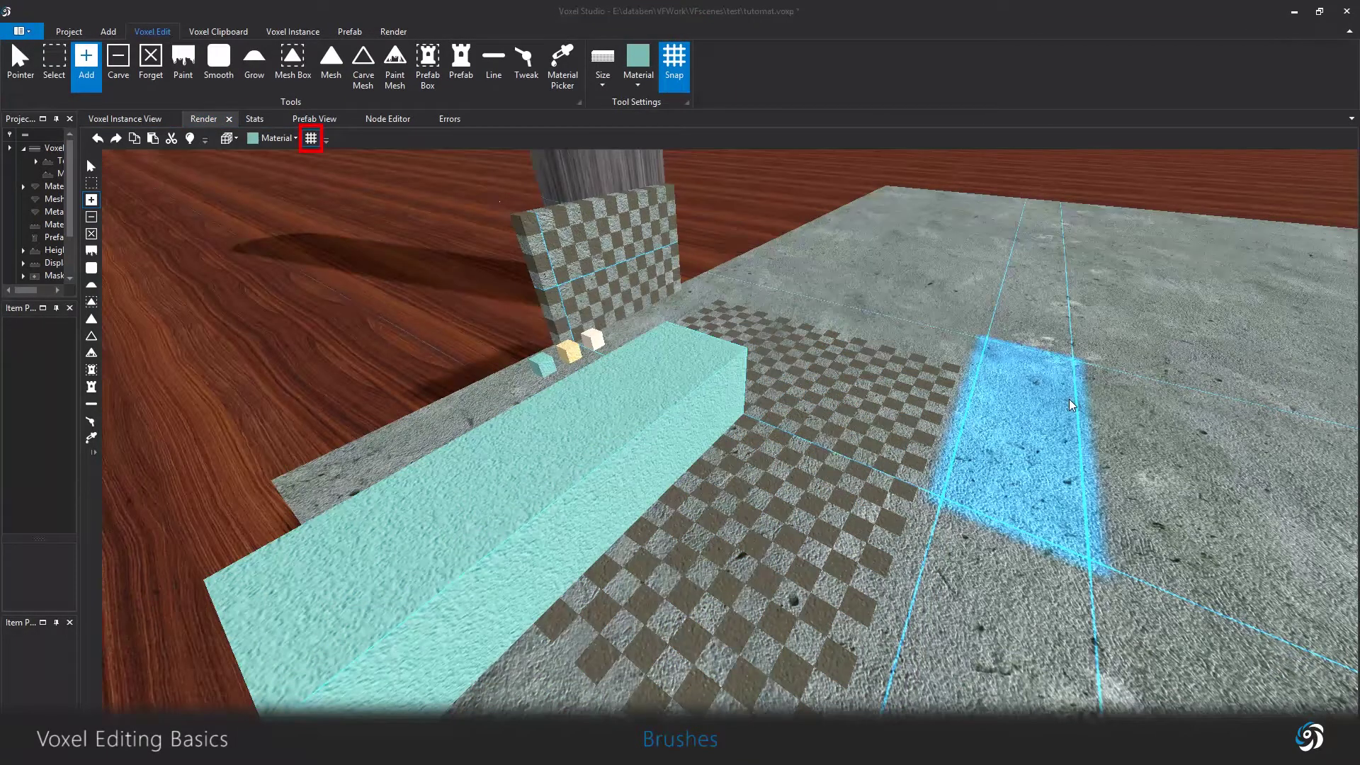
{"action": "key", "text": "ctrl+z"}
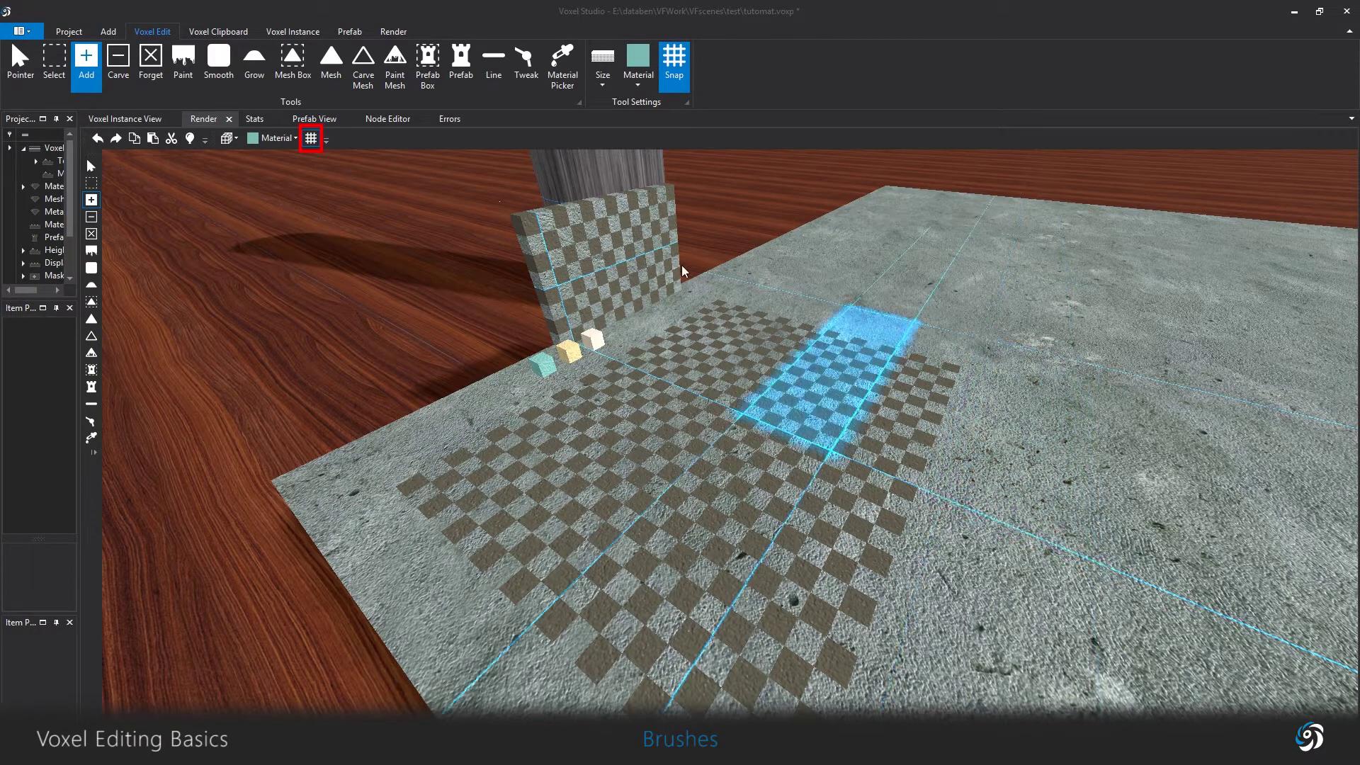
Turn off Snap for the Add brush and add one teal bar freely on the checkered floor.
{"action": "left_click", "coordinate": [310, 140]}
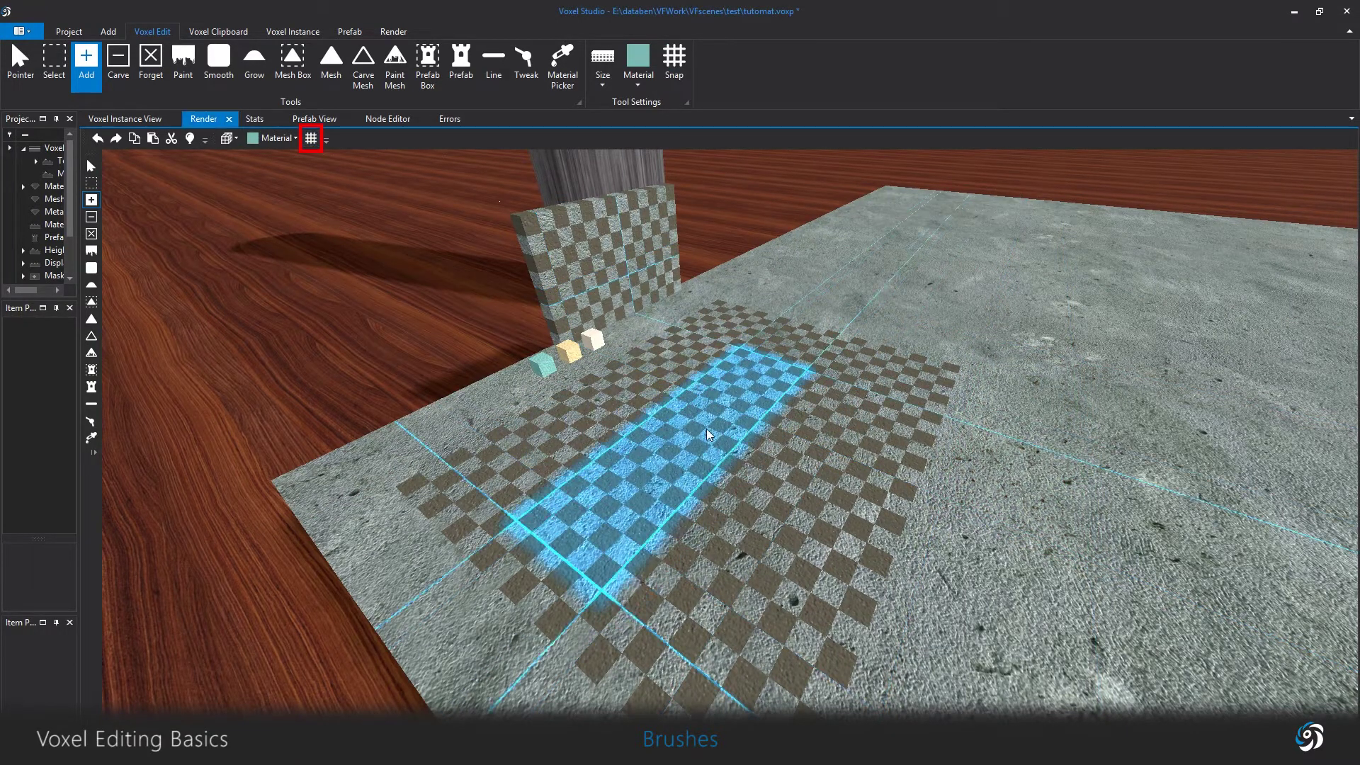
{"action": "left_click", "coordinate": [759, 419]}
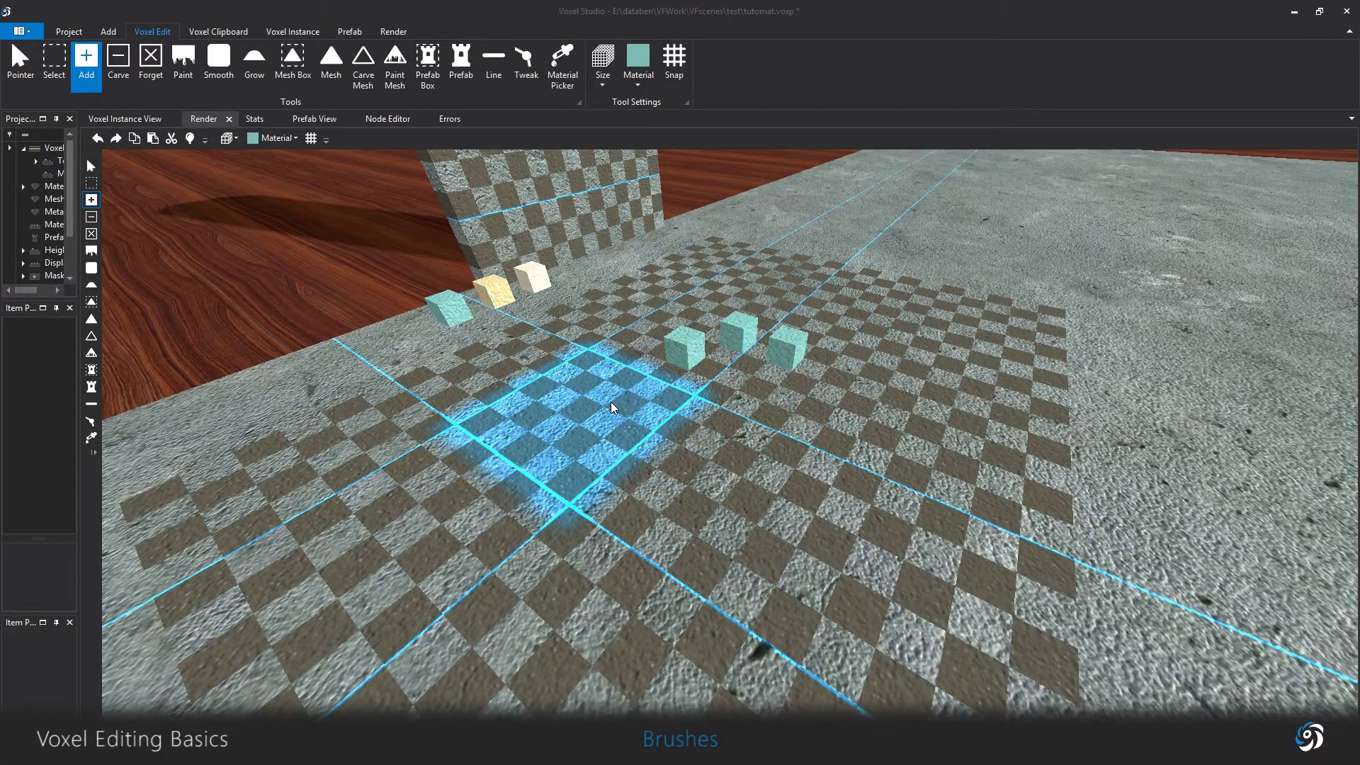
Add a large teal block beside the small teal cubes, then carve into it with the Carve brush.
{"action": "left_click", "coordinate": [611, 406]}
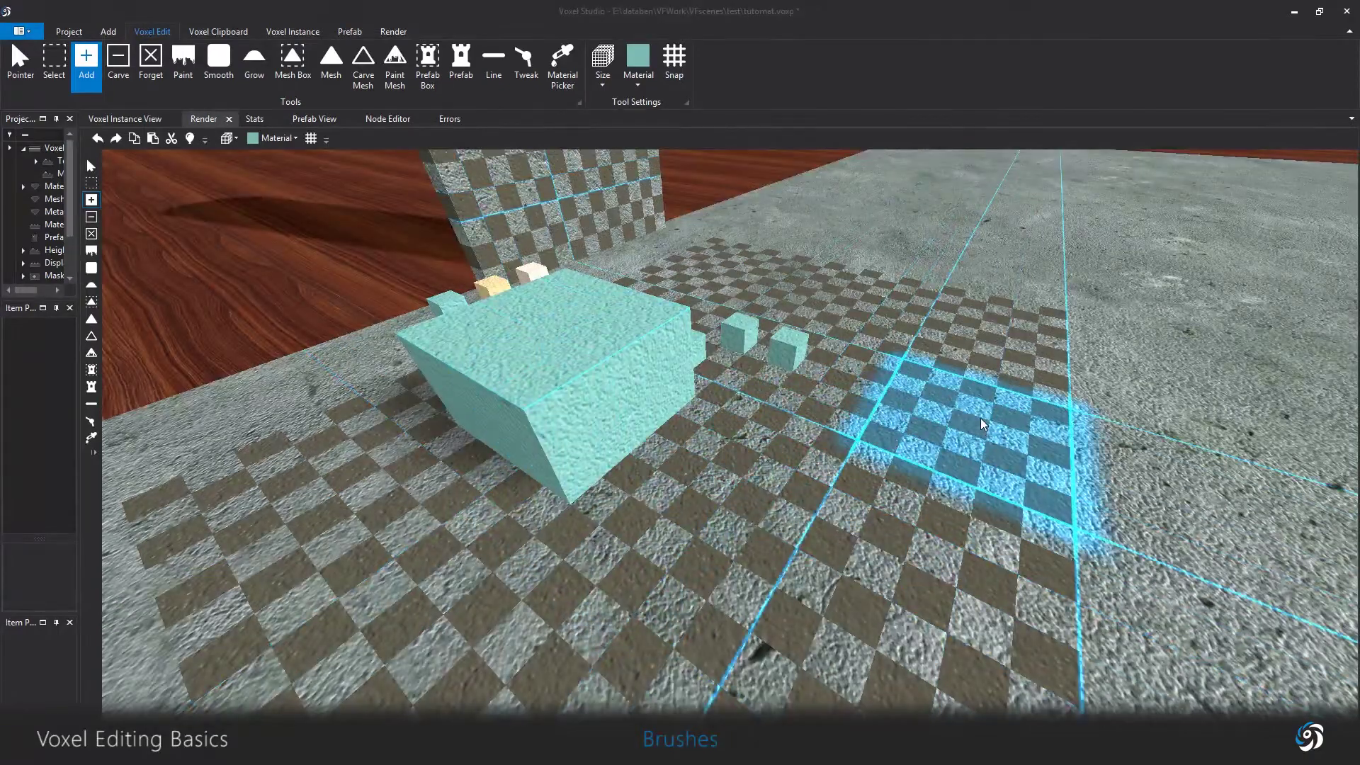
{"action": "left_click", "coordinate": [91, 217]}
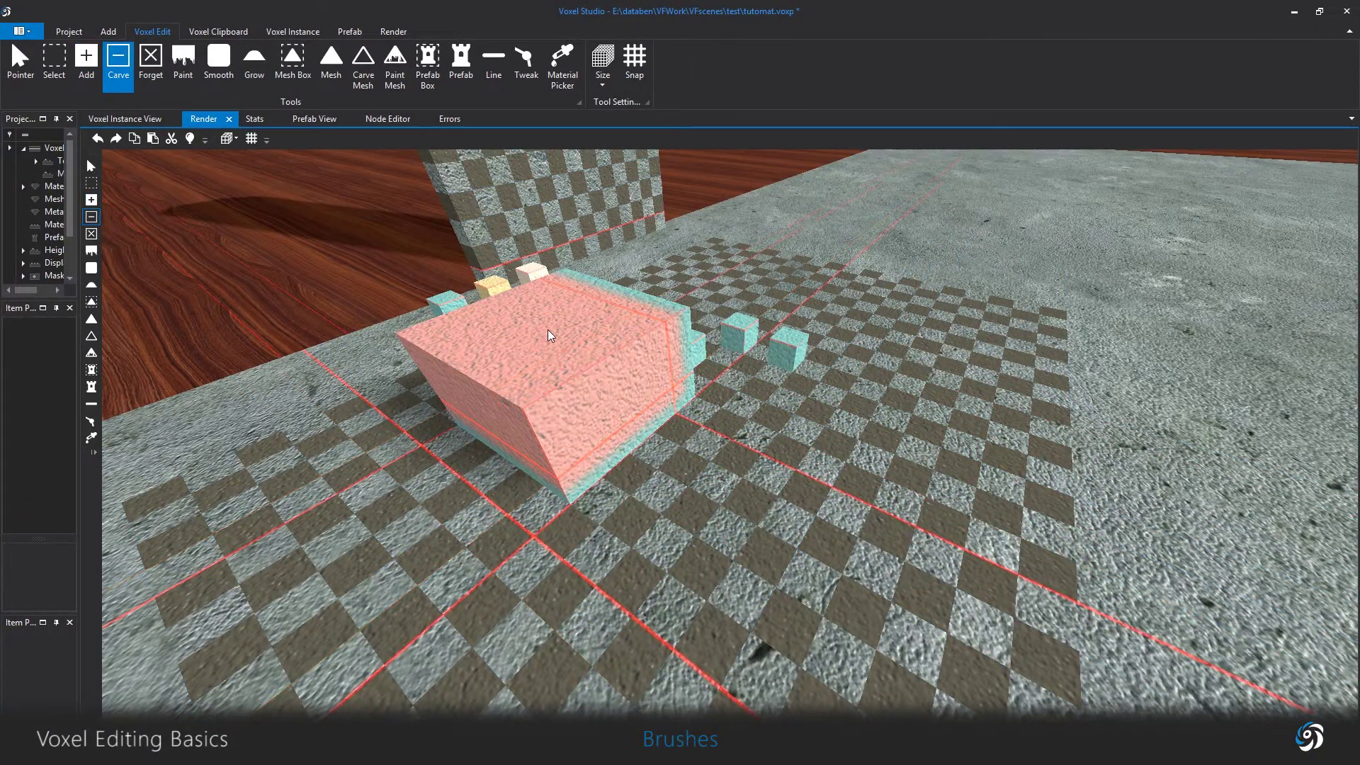
{"action": "left_click", "coordinate": [580, 325]}
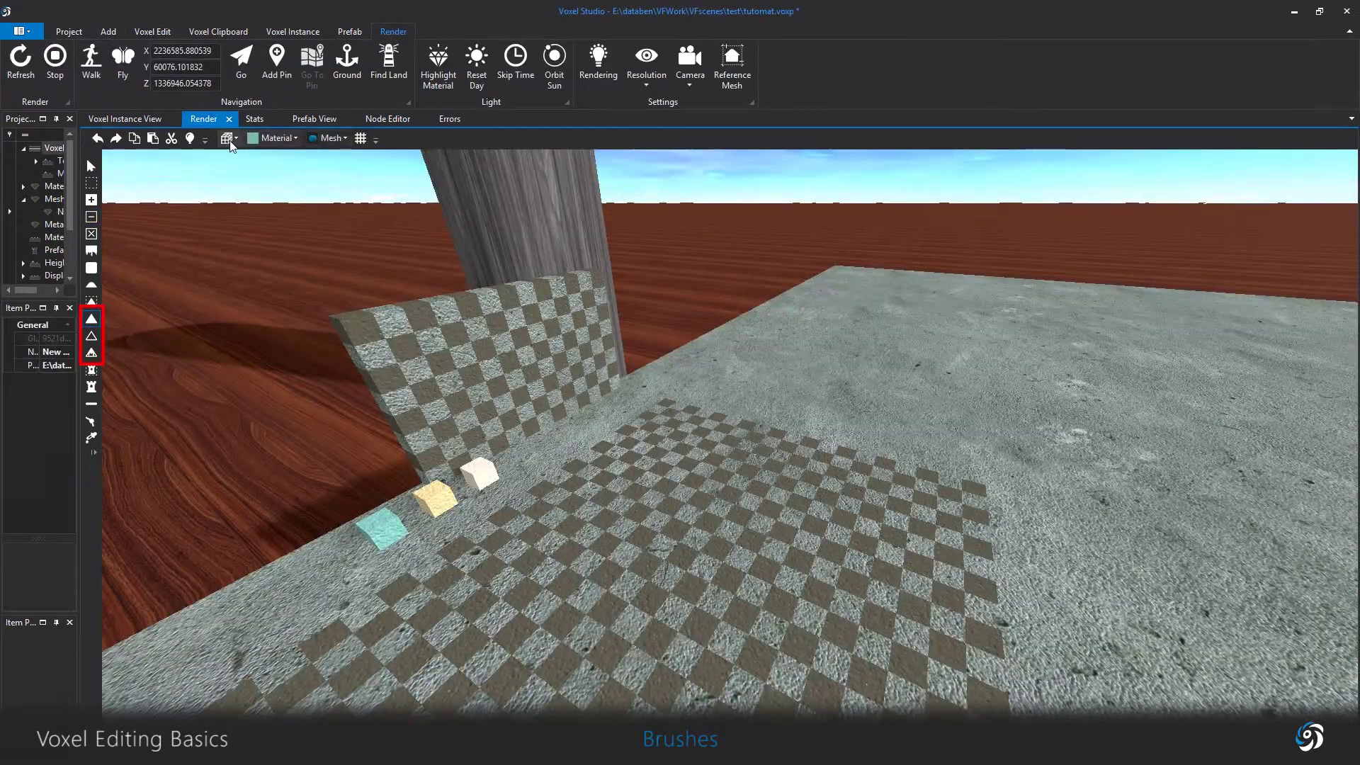
Set the Mesh brush to width, height and depth 8 with Lock Sizes on, and choose the sphere as its mesh.
{"action": "left_click", "coordinate": [228, 139]}
{"action": "left_click_drag", "start_coordinate": [282, 260], "coordinate": [273, 260]}
{"action": "left_click", "coordinate": [235, 329]}
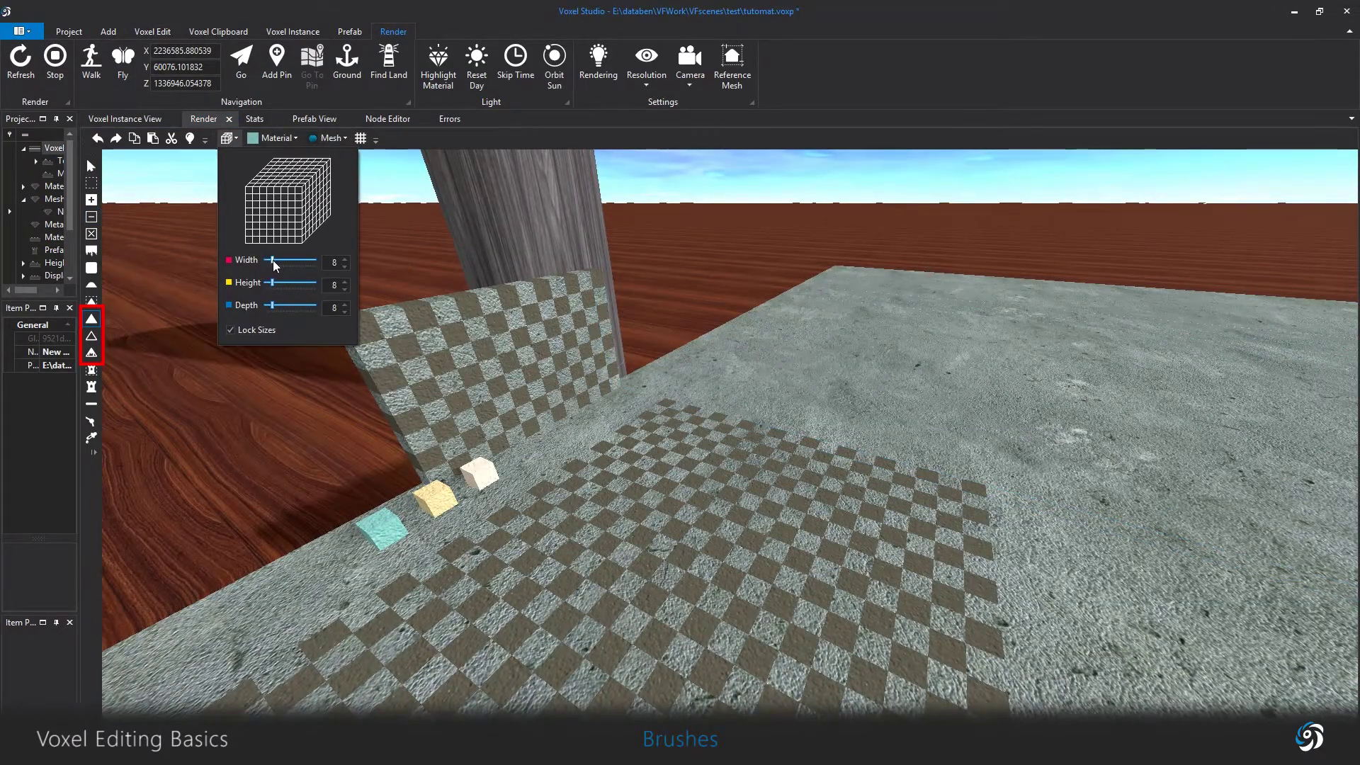
{"action": "left_click", "coordinate": [323, 138]}
{"action": "left_click", "coordinate": [355, 167]}
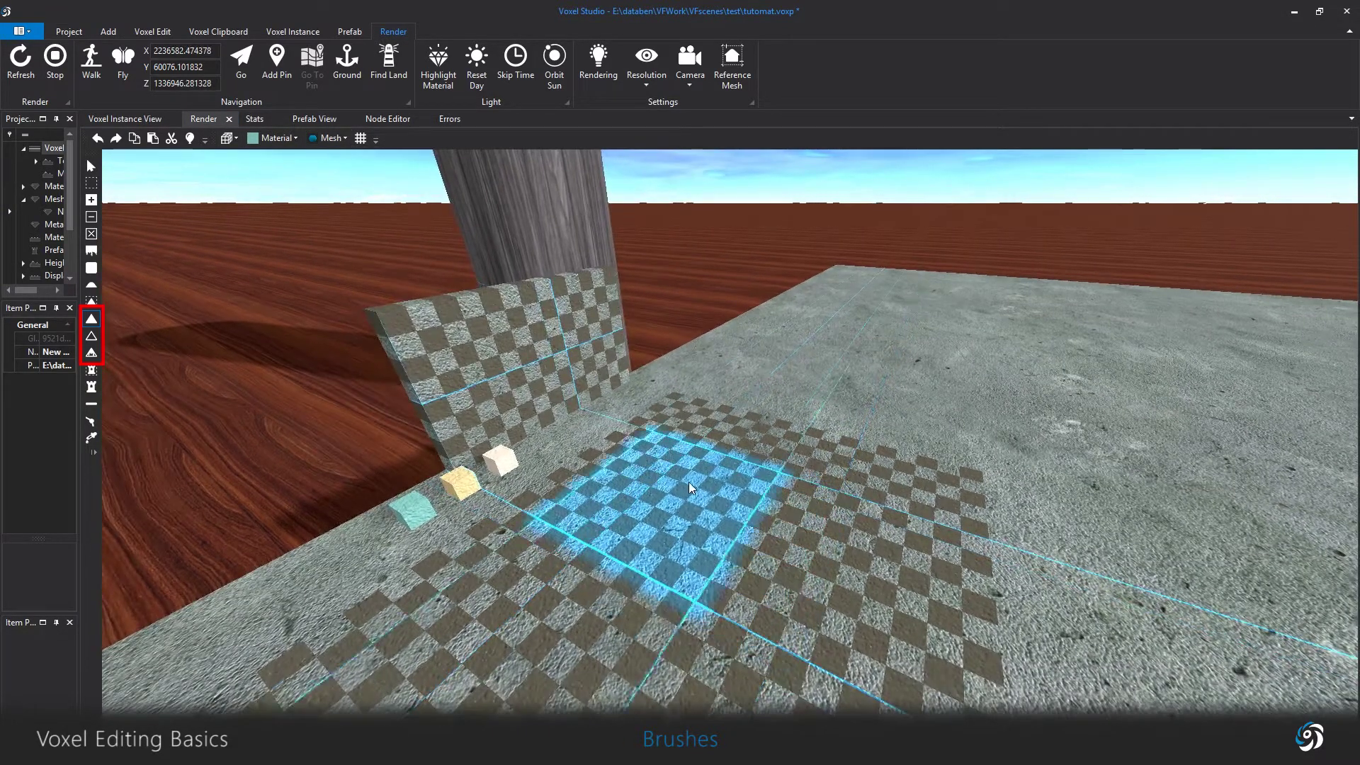
Stamp a cluster of teal spheres on the checkered floor with the Mesh brush.
{"action": "left_click", "coordinate": [688, 482]}
{"action": "left_click", "coordinate": [853, 494]}
{"action": "left_click", "coordinate": [700, 608]}
{"action": "key", "text": "s"}
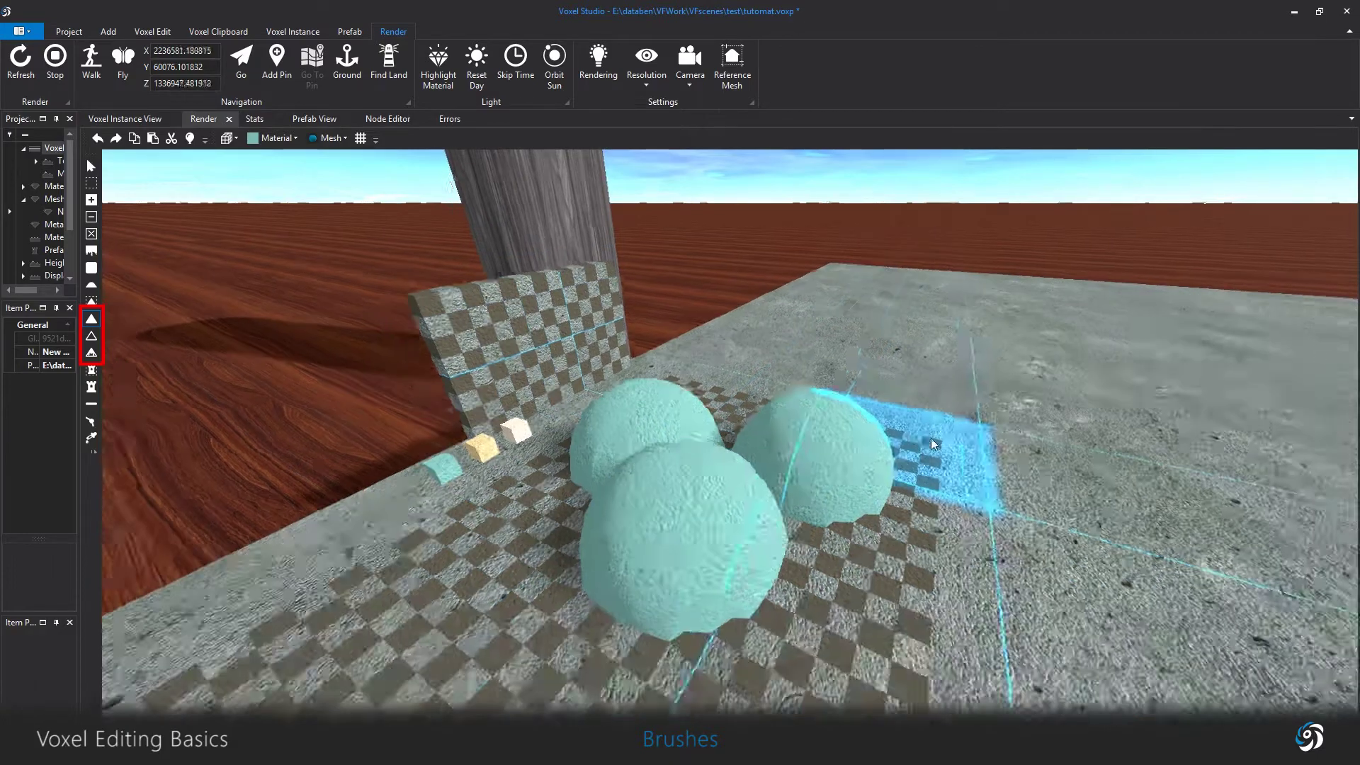
{"action": "left_click", "coordinate": [602, 487]}
{"action": "left_click", "coordinate": [913, 554]}
Carve rounded hollows into the teal spheres with the Carve Mesh brush.
{"action": "left_click", "coordinate": [91, 336]}
{"action": "left_click", "coordinate": [592, 467]}
{"action": "left_click", "coordinate": [730, 503]}
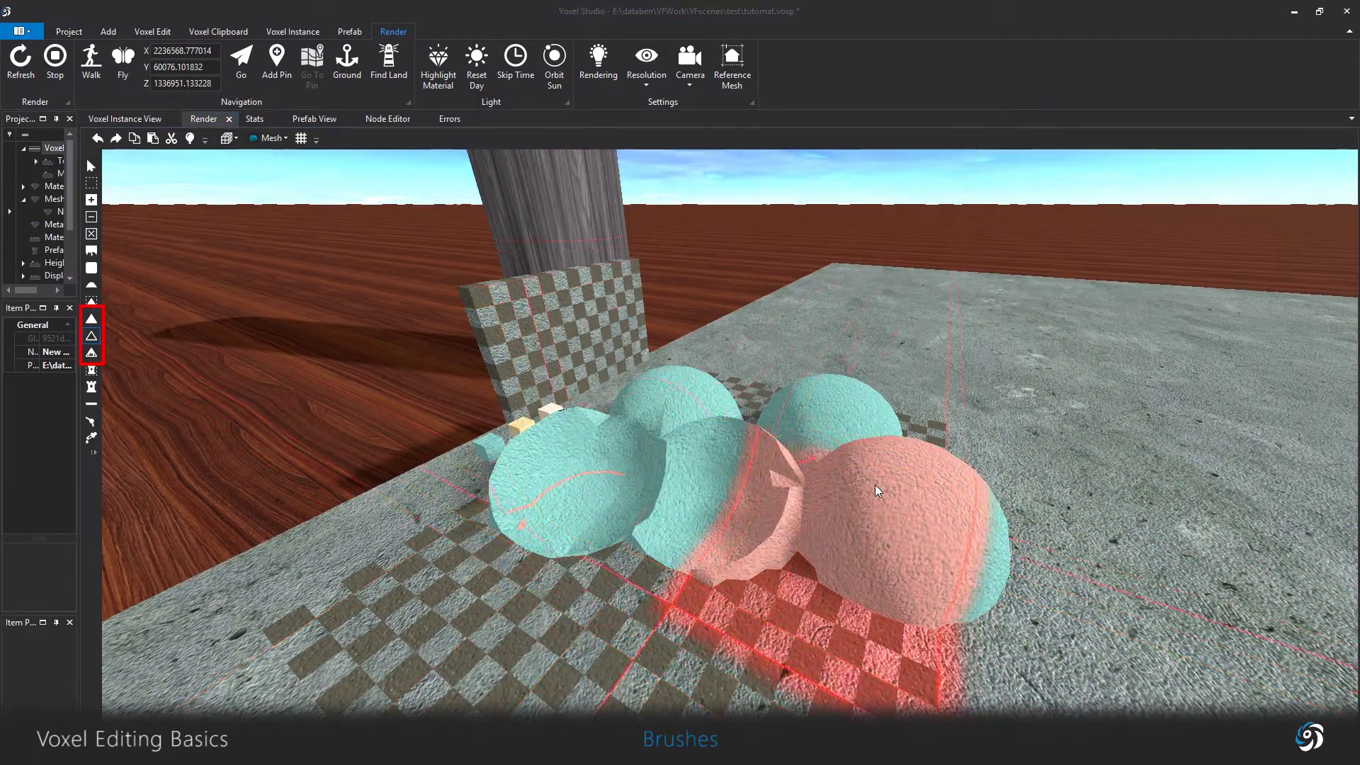
{"action": "left_click", "coordinate": [894, 484]}
{"action": "left_click", "coordinate": [756, 451]}
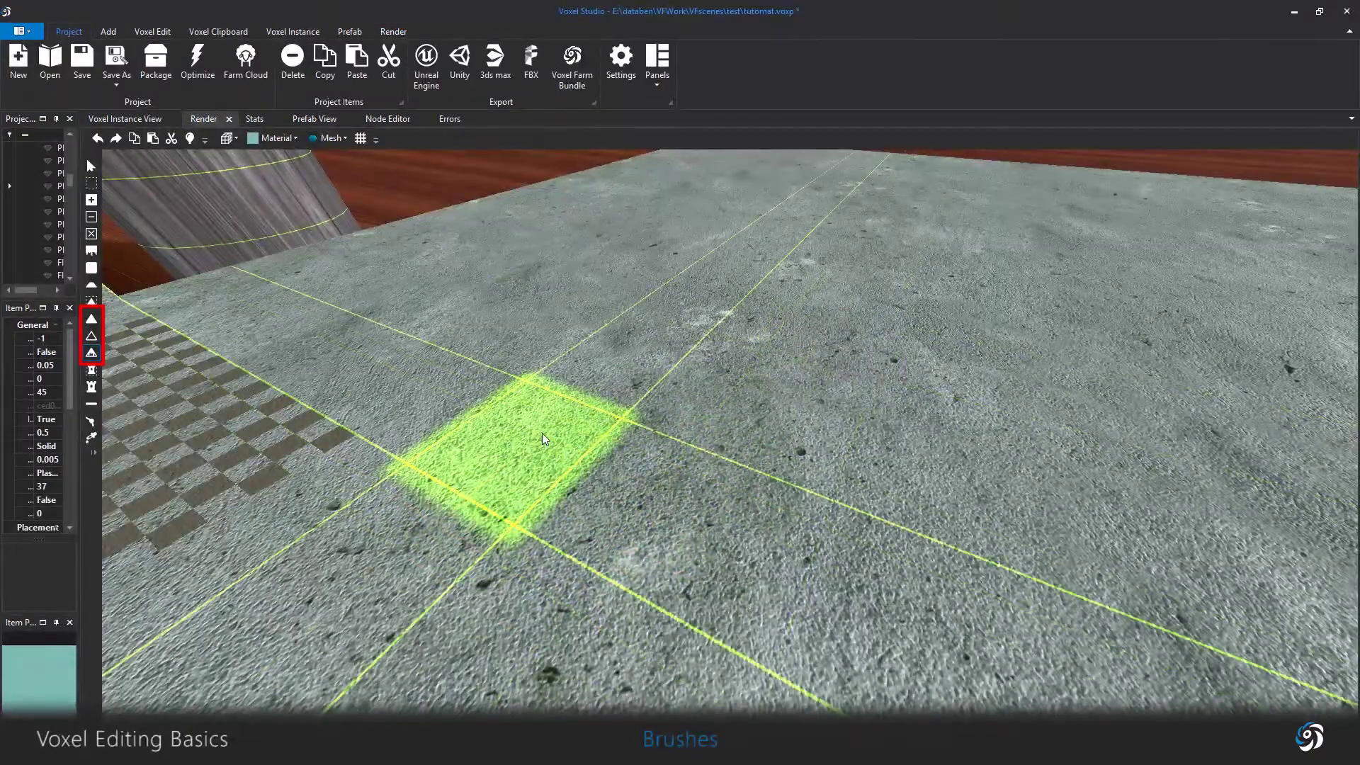
Paint overlapping teal circles on the bare concrete surface with the Paint Mesh brush.
{"action": "left_click", "coordinate": [542, 432]}
{"action": "left_click", "coordinate": [626, 386]}
{"action": "left_click", "coordinate": [751, 422]}
{"action": "left_click", "coordinate": [859, 369]}
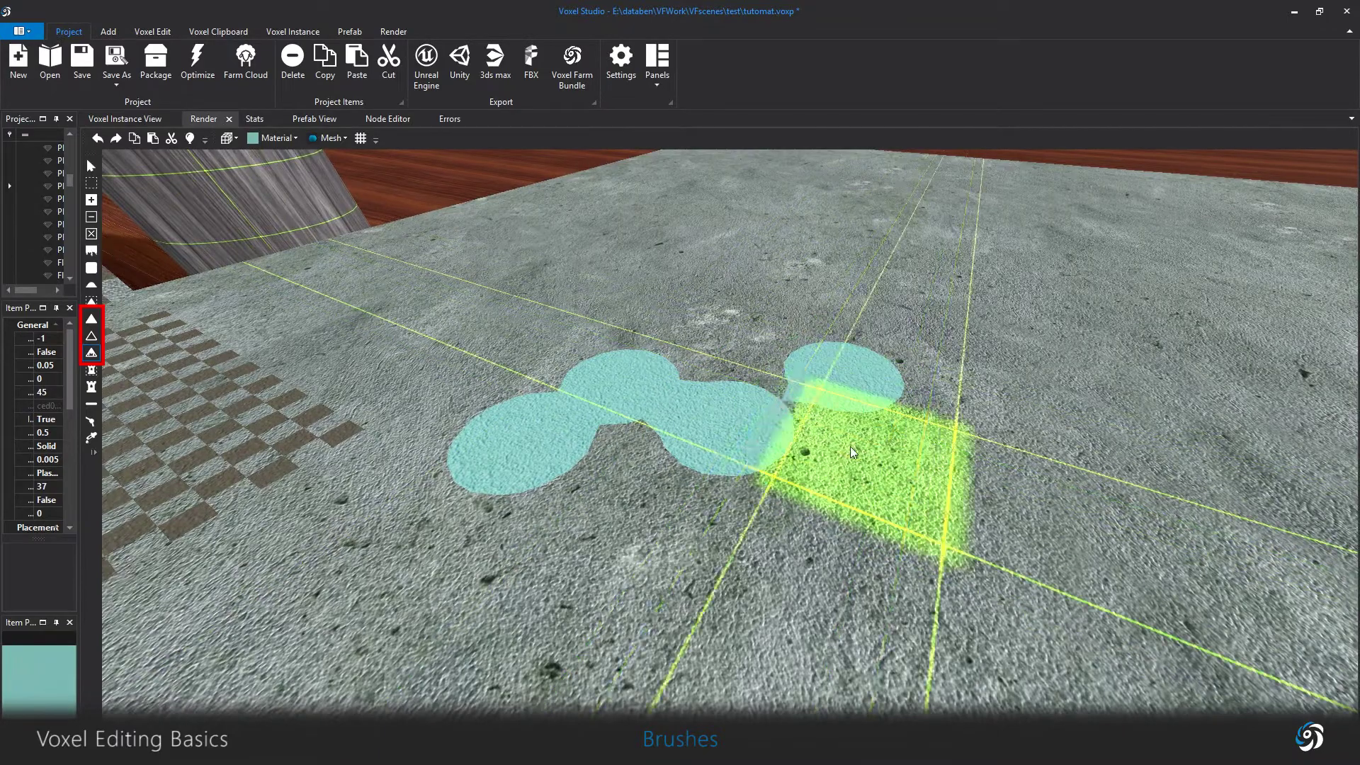
{"action": "left_click", "coordinate": [850, 446]}
{"action": "left_click", "coordinate": [985, 497]}
{"action": "left_click", "coordinate": [848, 555]}
{"action": "left_click", "coordinate": [747, 487]}
{"action": "key", "text": "s"}
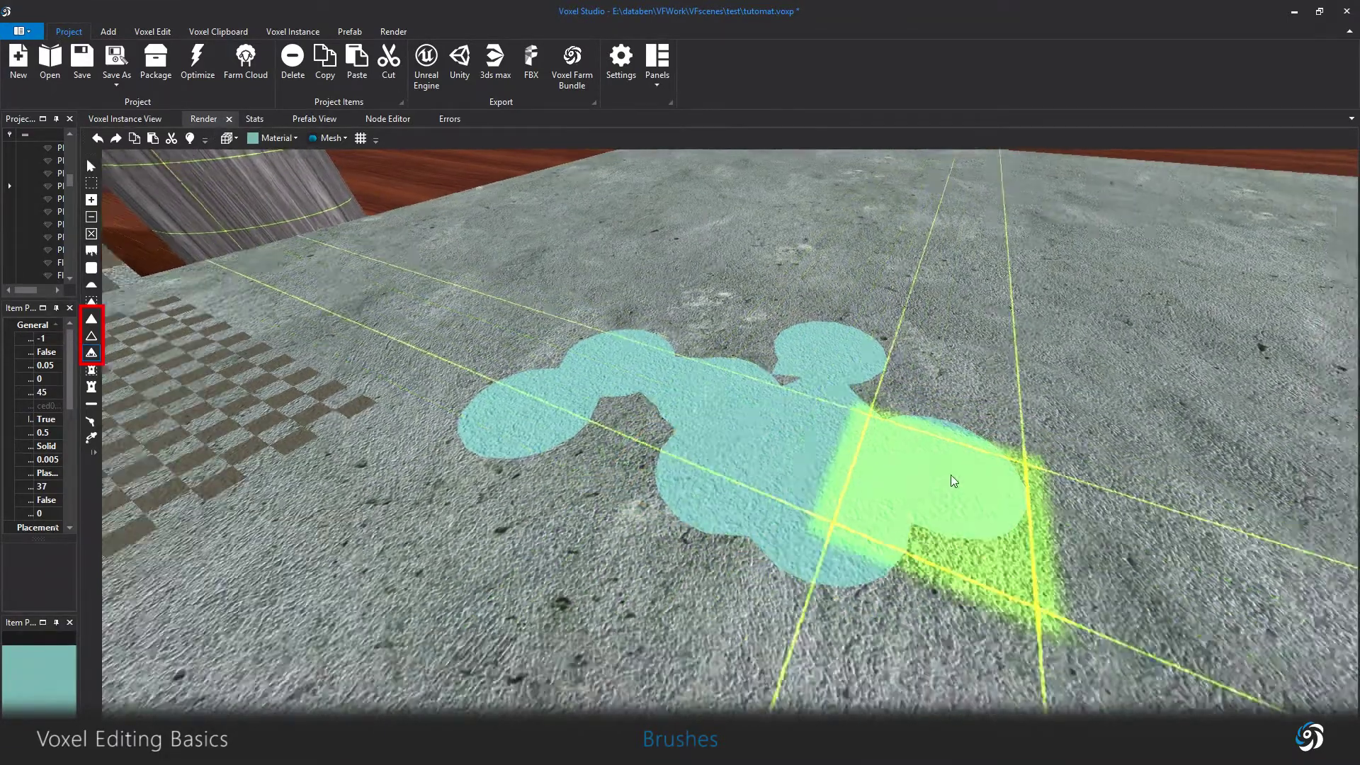
{"action": "left_click", "coordinate": [796, 486]}
{"action": "left_click", "coordinate": [758, 580]}
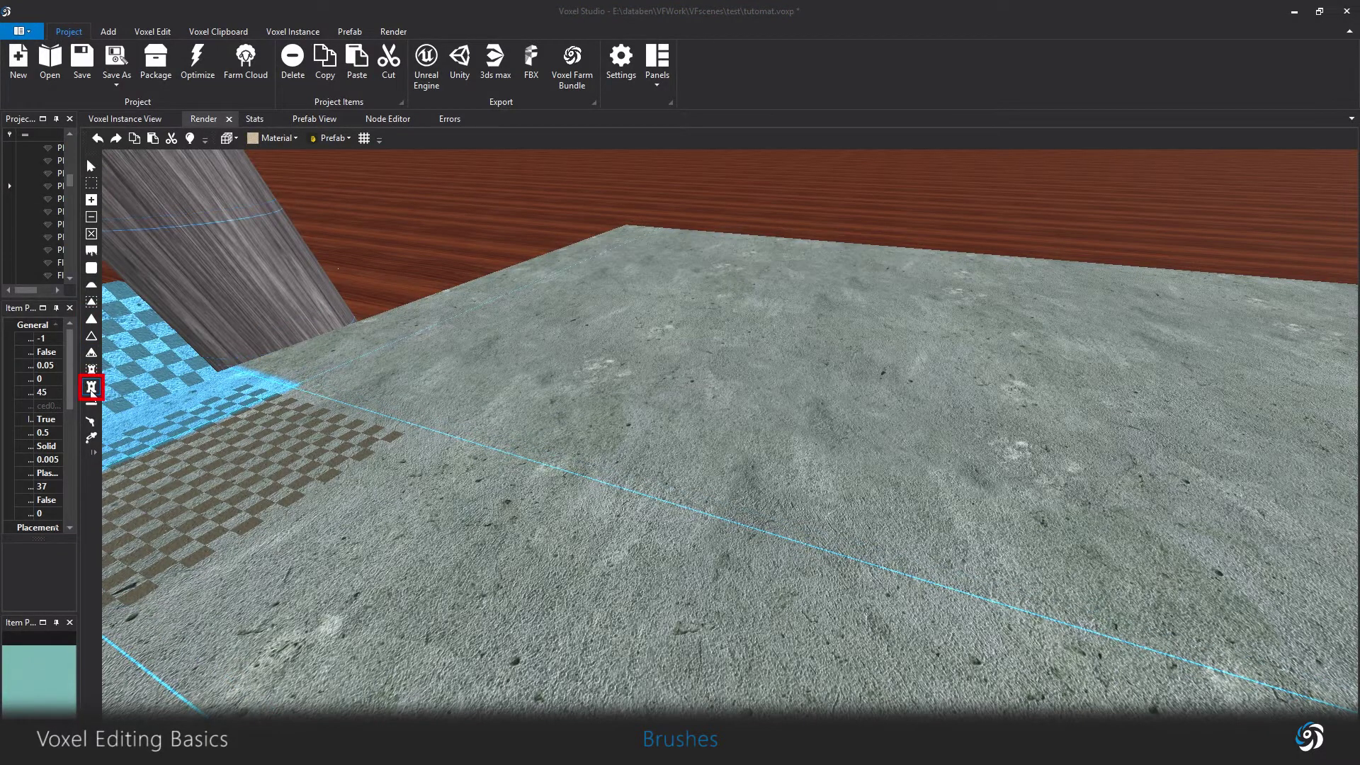
Choose the Rock1 prefab at scale 1.0 and place a first group of rocks on the concrete slab.
{"action": "left_click", "coordinate": [326, 138]}
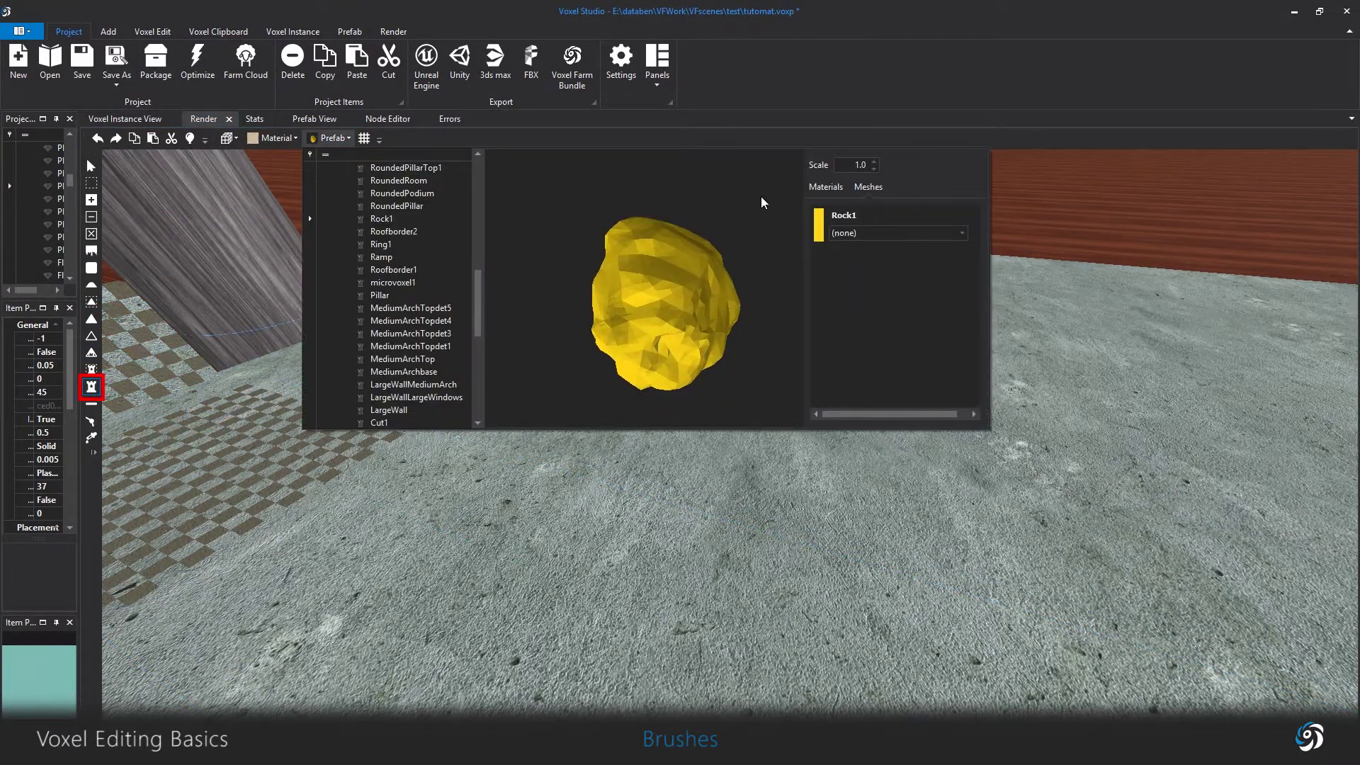
{"action": "left_click", "coordinate": [1043, 571]}
{"action": "scroll", "coordinate": [1013, 552], "scroll_direction": "down", "scroll_amount": 4}
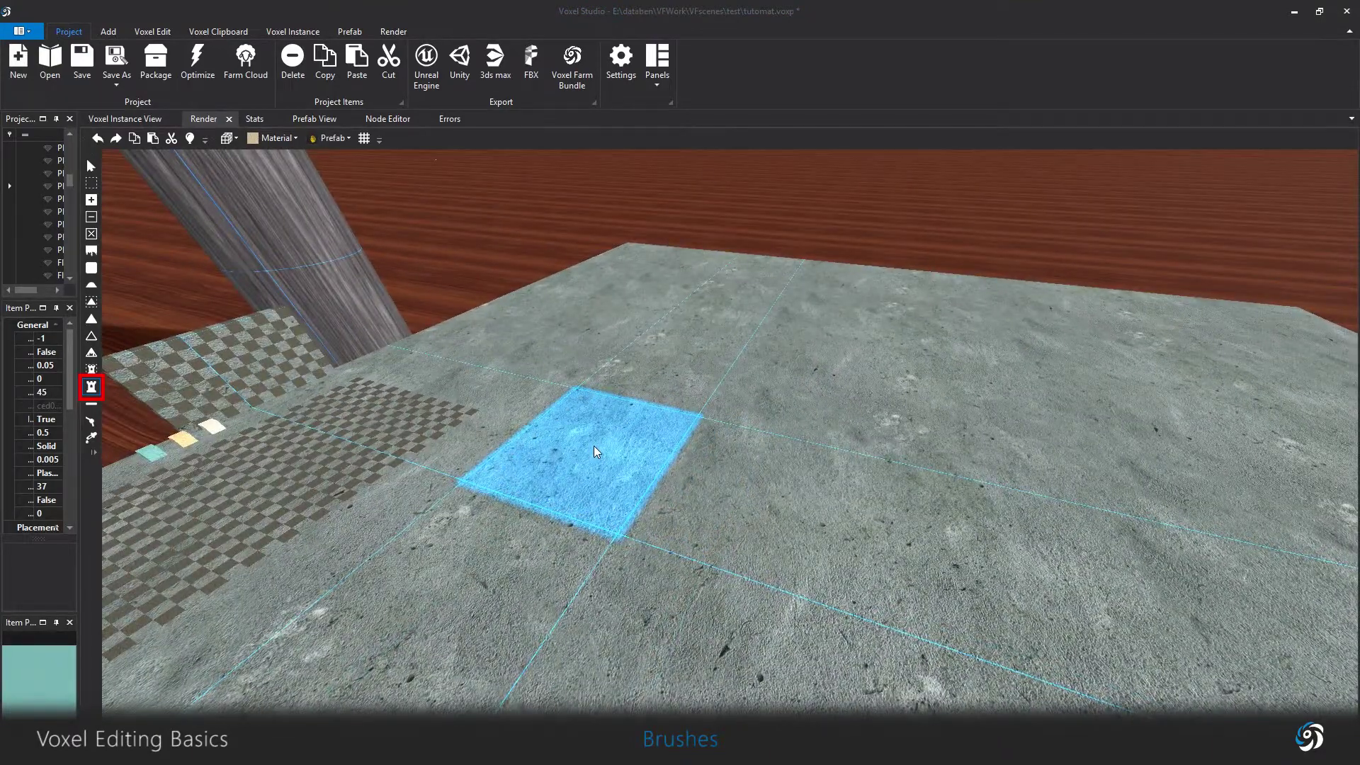
{"action": "left_click", "coordinate": [594, 445]}
{"action": "left_click", "coordinate": [711, 442]}
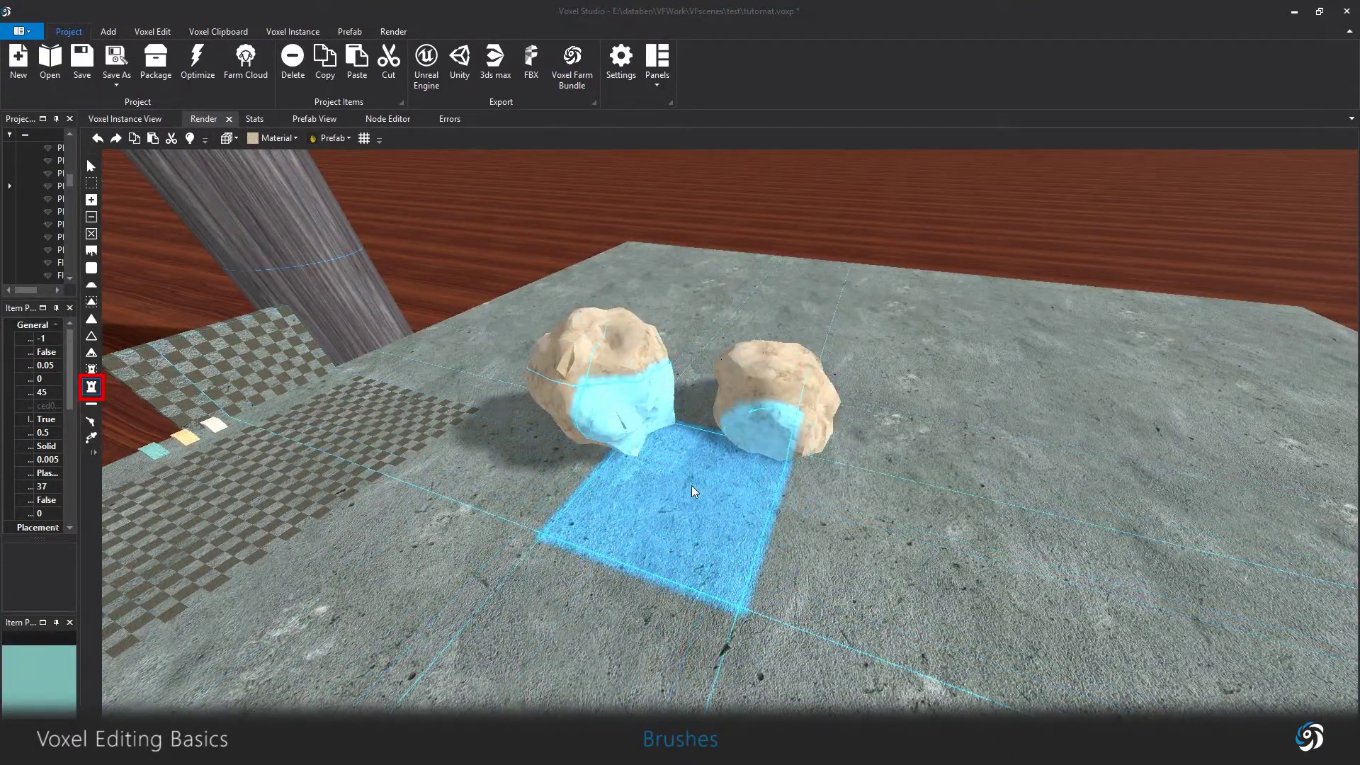
{"action": "left_click", "coordinate": [691, 486]}
{"action": "left_click", "coordinate": [771, 489]}
{"action": "left_click", "coordinate": [712, 552]}
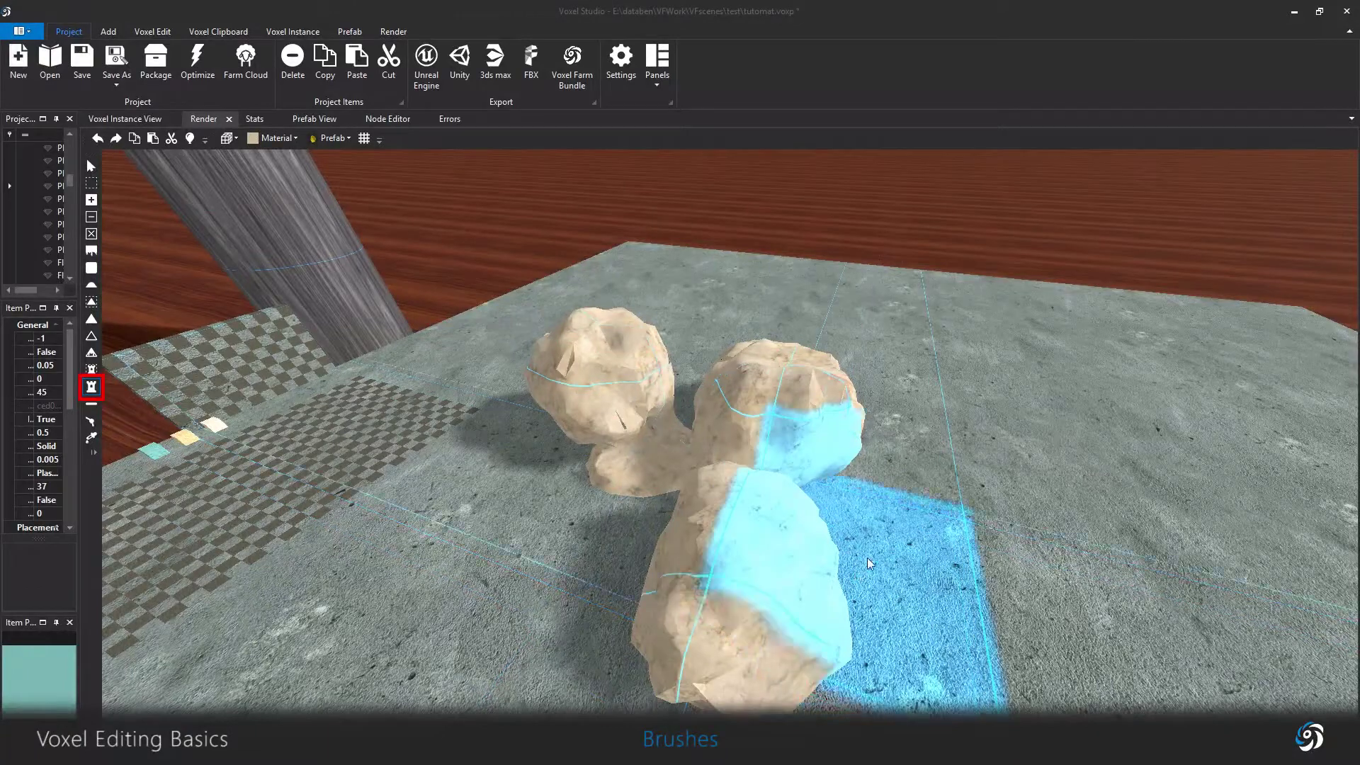
Extend the rock group by placing more Rock1 prefabs around it on the concrete slab.
{"action": "left_click", "coordinate": [998, 539]}
{"action": "middle_click_drag", "start_coordinate": [1010, 532], "coordinate": [849, 506]}
{"action": "left_click", "coordinate": [656, 523]}
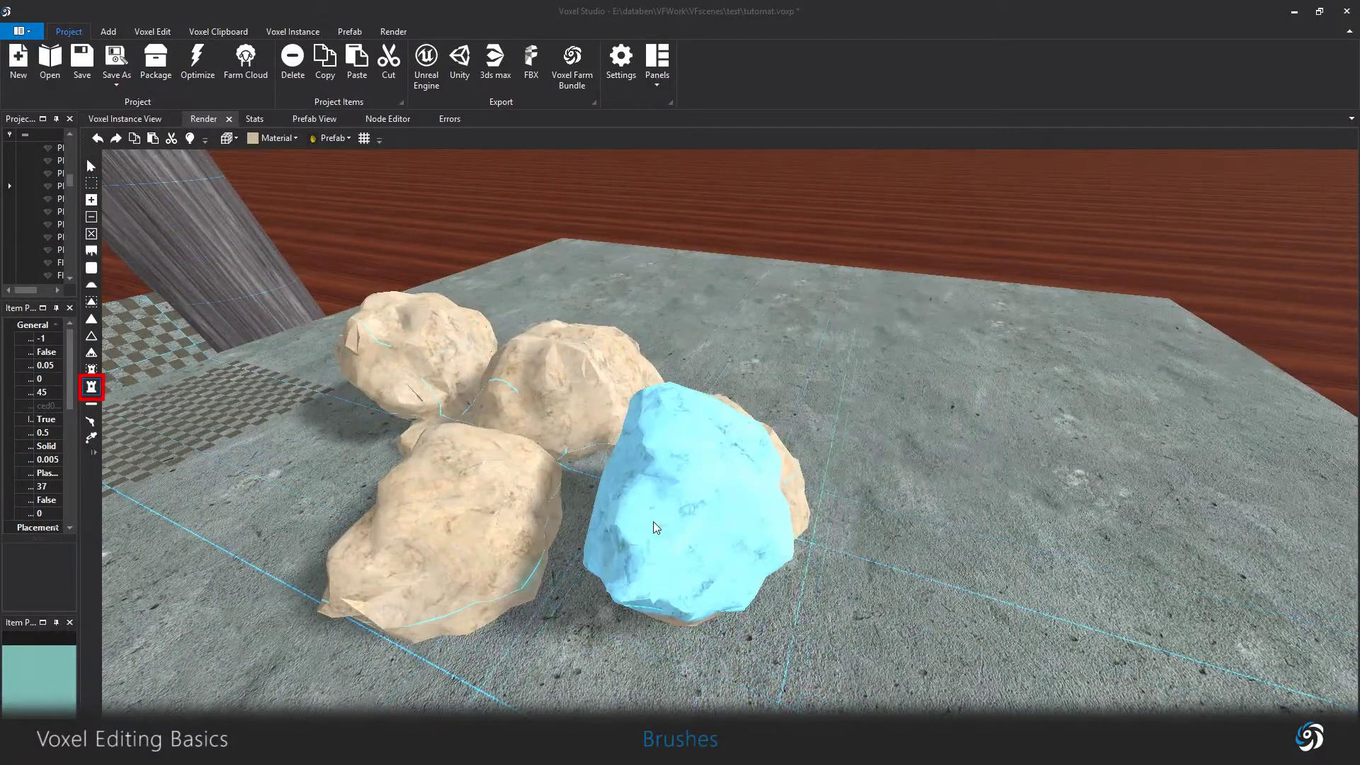
{"action": "left_click", "coordinate": [856, 543]}
{"action": "scroll", "coordinate": [930, 487], "scroll_direction": "down", "scroll_amount": 3}
{"action": "left_click", "coordinate": [876, 514]}
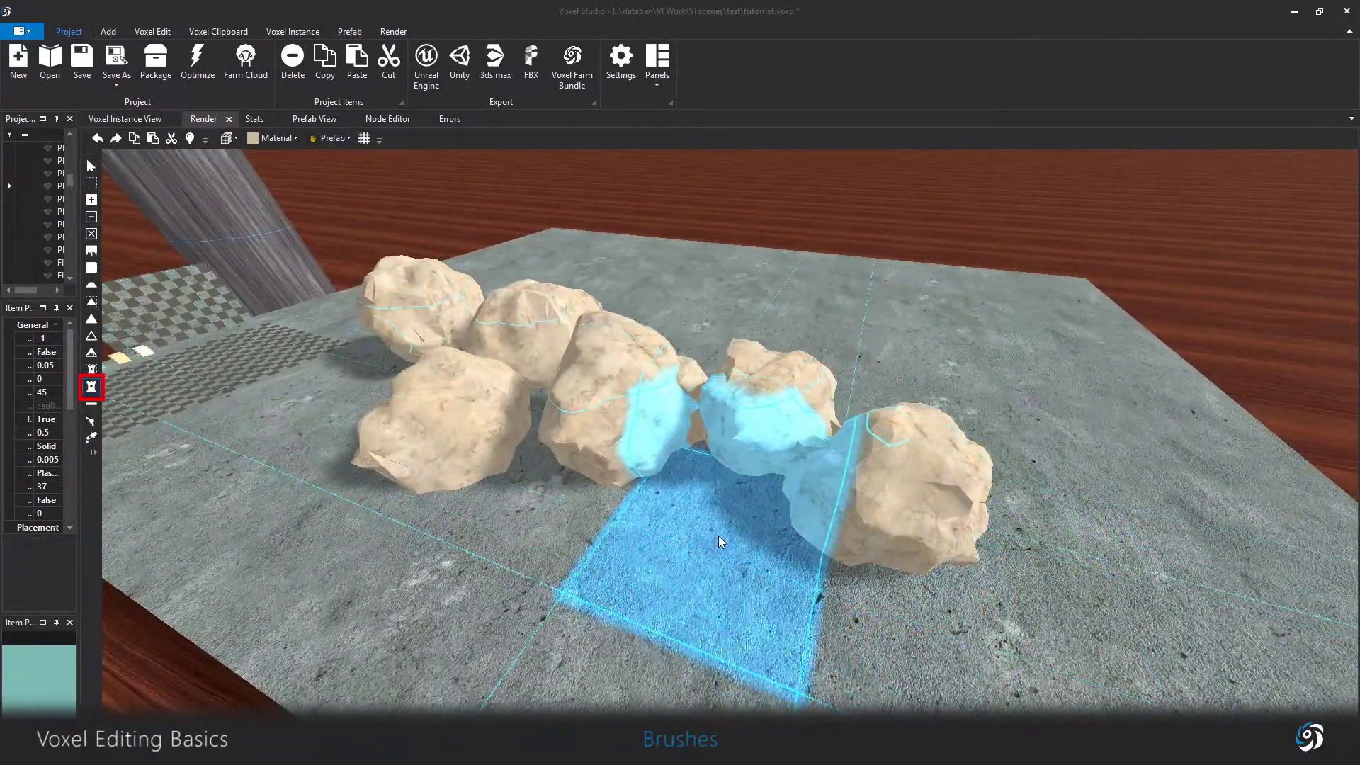
{"action": "left_click", "coordinate": [718, 536]}
{"action": "mouse_move", "coordinate": [518, 512]}
{"action": "middle_mouse_down"}
{"action": "mouse_move", "coordinate": [787, 371]}
{"action": "mouse_move", "coordinate": [715, 436]}
{"action": "middle_mouse_up"}
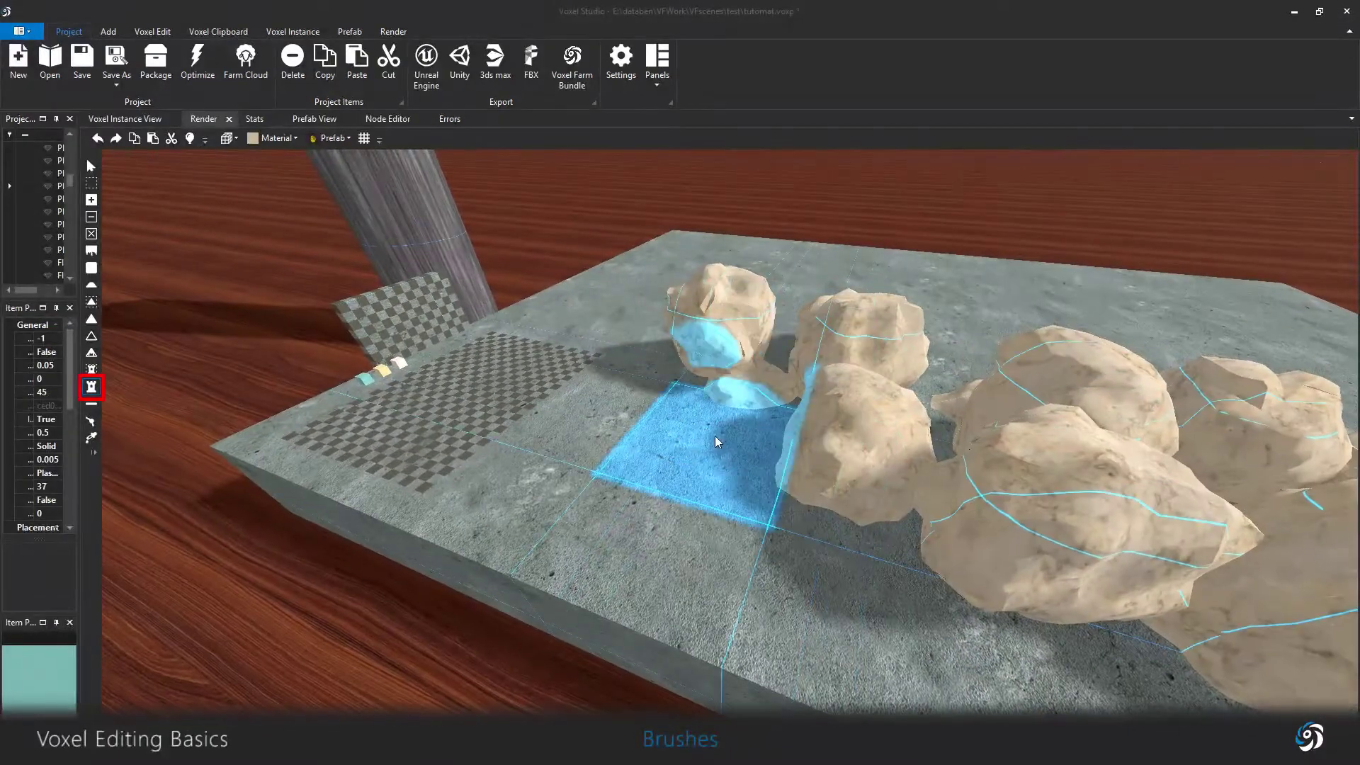
{"action": "left_click", "coordinate": [716, 439]}
{"action": "mouse_move", "coordinate": [940, 500]}
{"action": "middle_mouse_down"}
{"action": "mouse_move", "coordinate": [1035, 419]}
{"action": "mouse_move", "coordinate": [960, 428]}
{"action": "middle_mouse_up"}
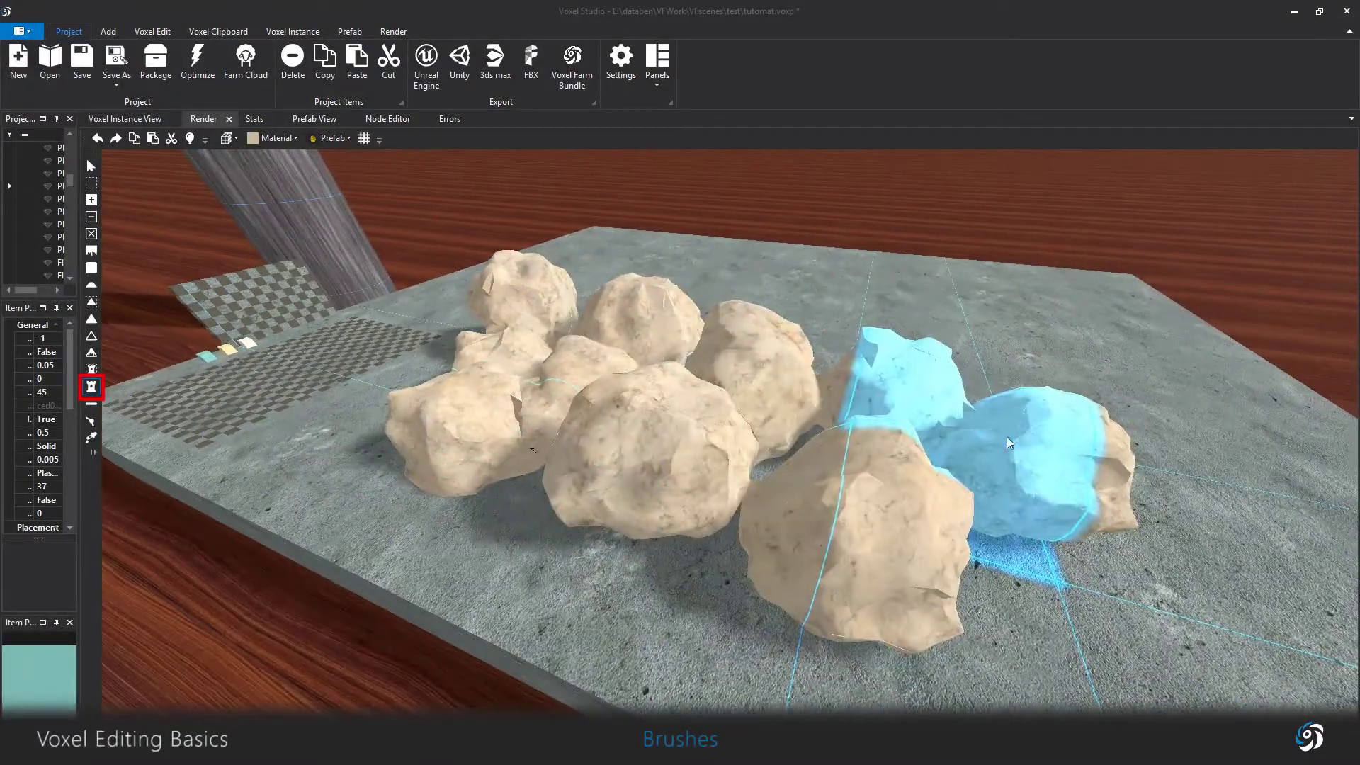
{"action": "left_click", "coordinate": [959, 422]}
{"action": "middle_click_drag", "start_coordinate": [1251, 480], "coordinate": [1235, 470]}
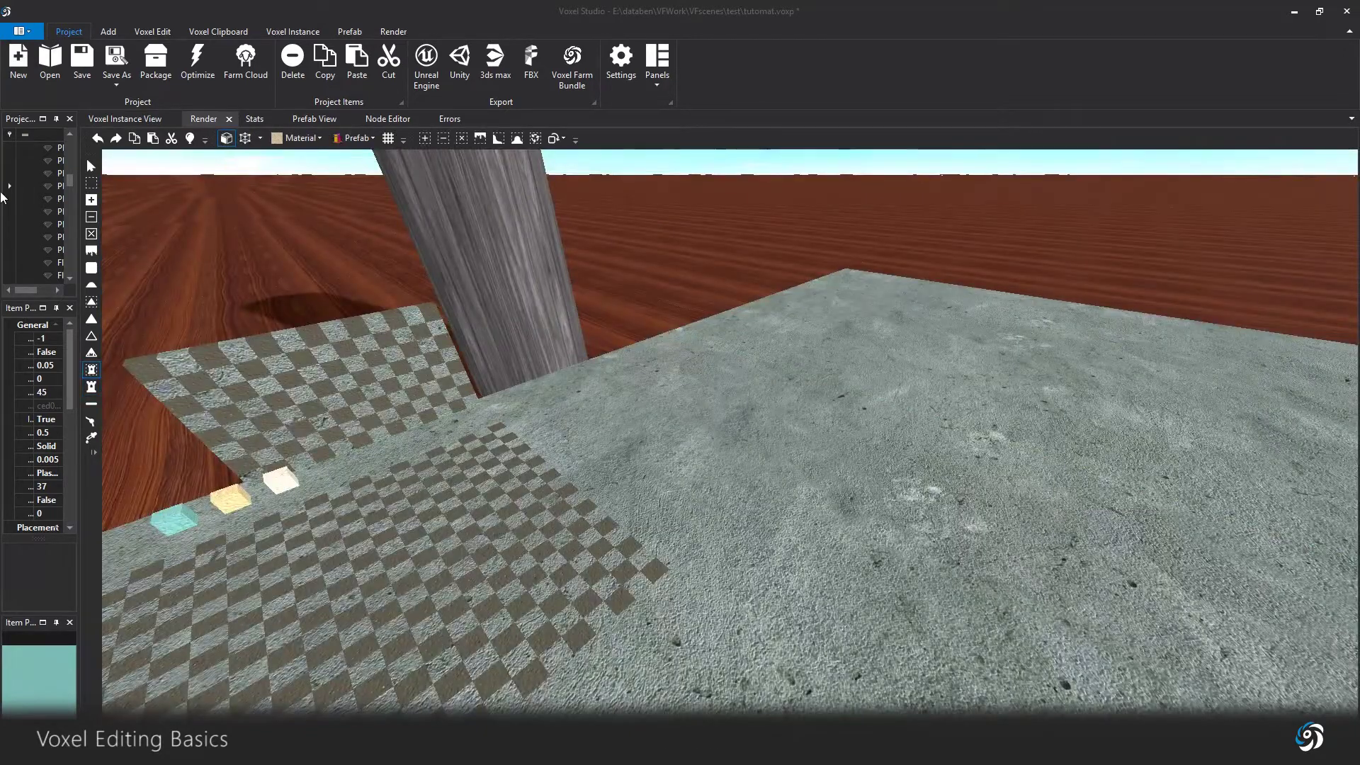
Unlock the Add brush dimensions and set width 50, height 29 and depth 13.
{"action": "left_click", "coordinate": [92, 200]}
{"action": "left_click", "coordinate": [234, 140]}
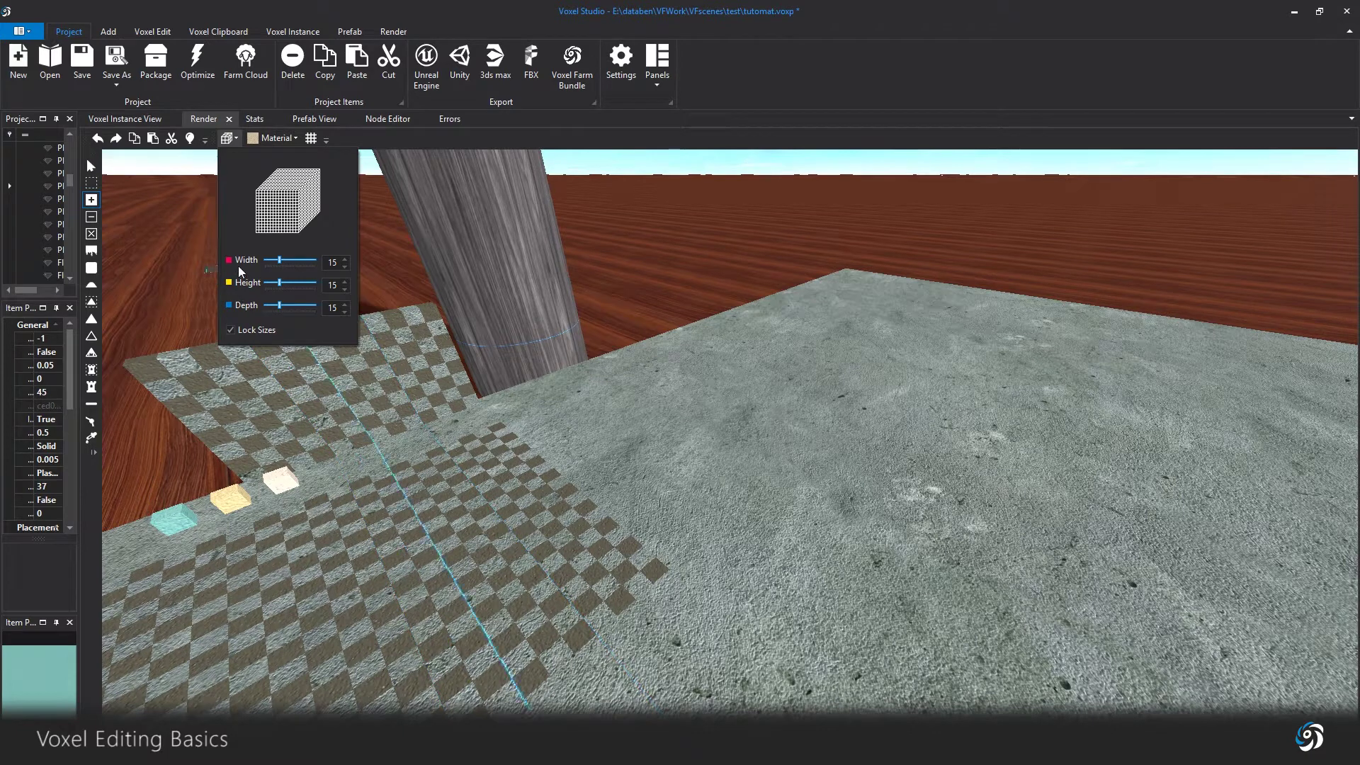
{"action": "left_click", "coordinate": [230, 330]}
{"action": "left_click_drag", "start_coordinate": [280, 260], "coordinate": [317, 261]}
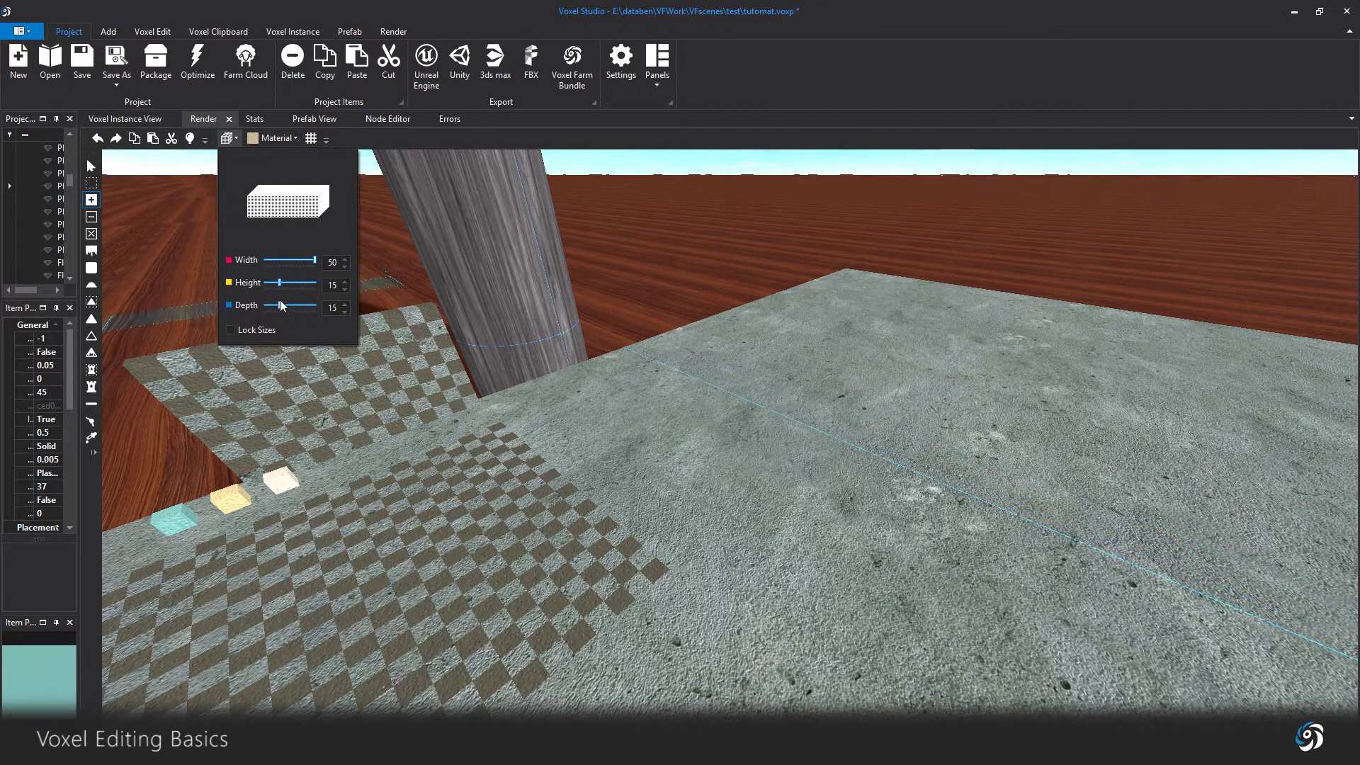
{"action": "mouse_move", "coordinate": [280, 305]}
{"action": "left_mouse_down"}
{"action": "mouse_move", "coordinate": [299, 304]}
{"action": "mouse_move", "coordinate": [280, 304]}
{"action": "mouse_move", "coordinate": [295, 307]}
{"action": "mouse_move", "coordinate": [294, 286]}
{"action": "mouse_move", "coordinate": [281, 286]}
{"action": "mouse_move", "coordinate": [294, 286]}
{"action": "left_mouse_up"}
{"action": "left_click_drag", "start_coordinate": [284, 305], "coordinate": [277, 305]}
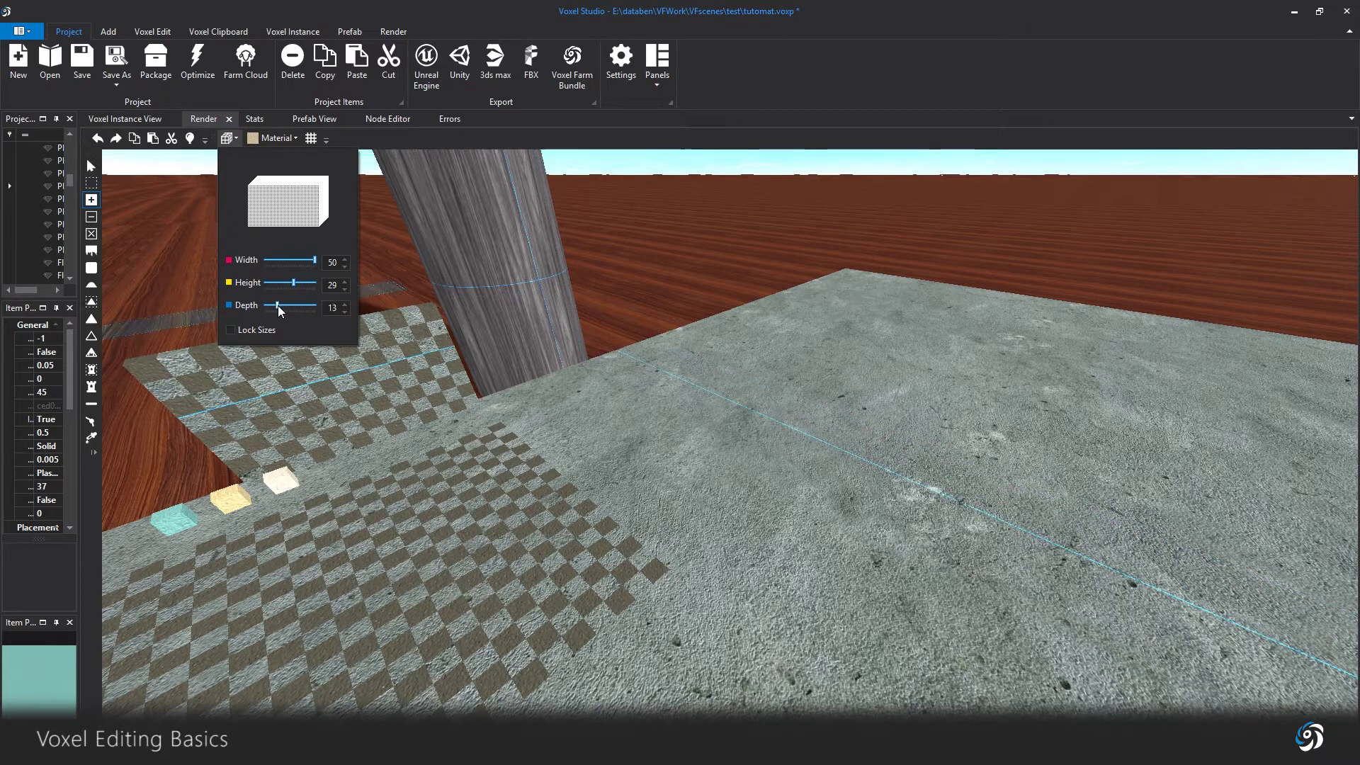
Add one large beige block on the open concrete surface and undo that addition.
{"action": "middle_click_drag", "start_coordinate": [881, 429], "coordinate": [627, 443]}
{"action": "left_click", "coordinate": [626, 438]}
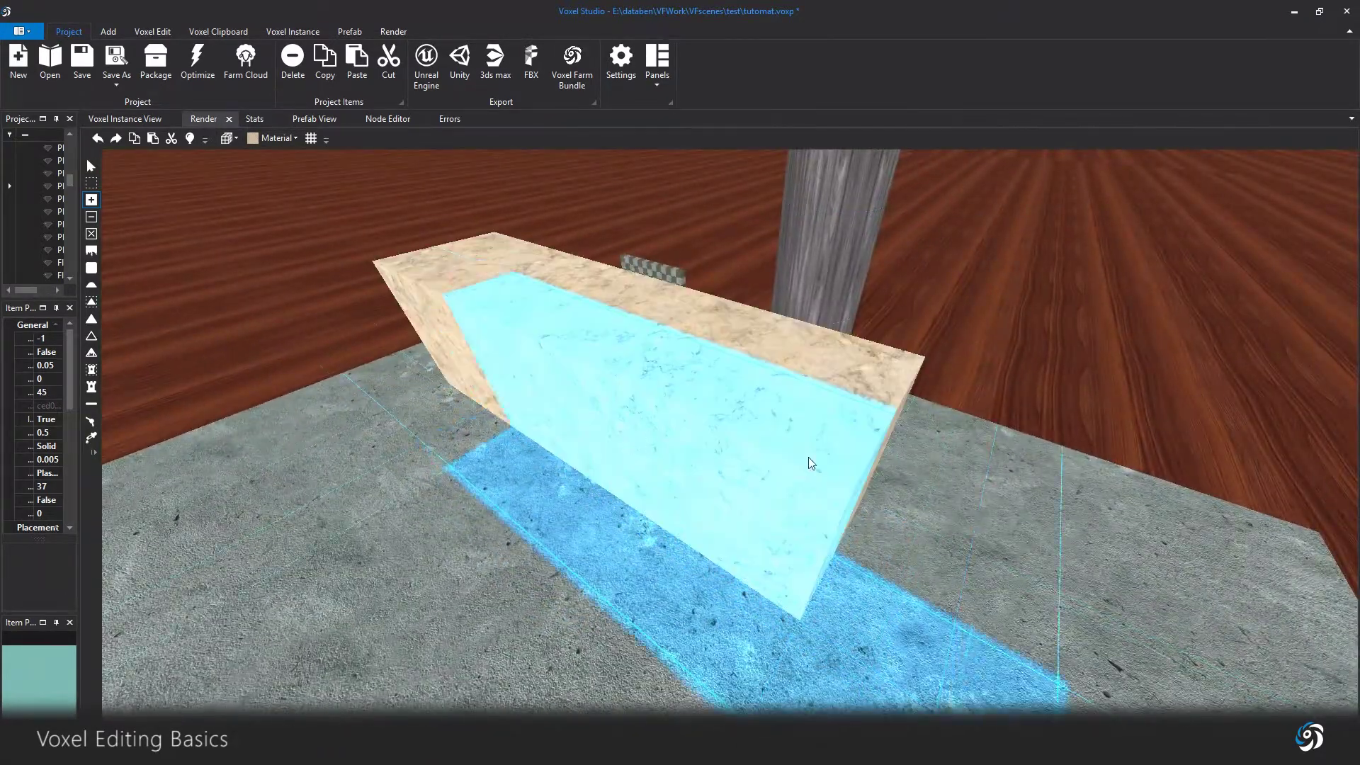
{"action": "key", "text": "ctrl+z"}
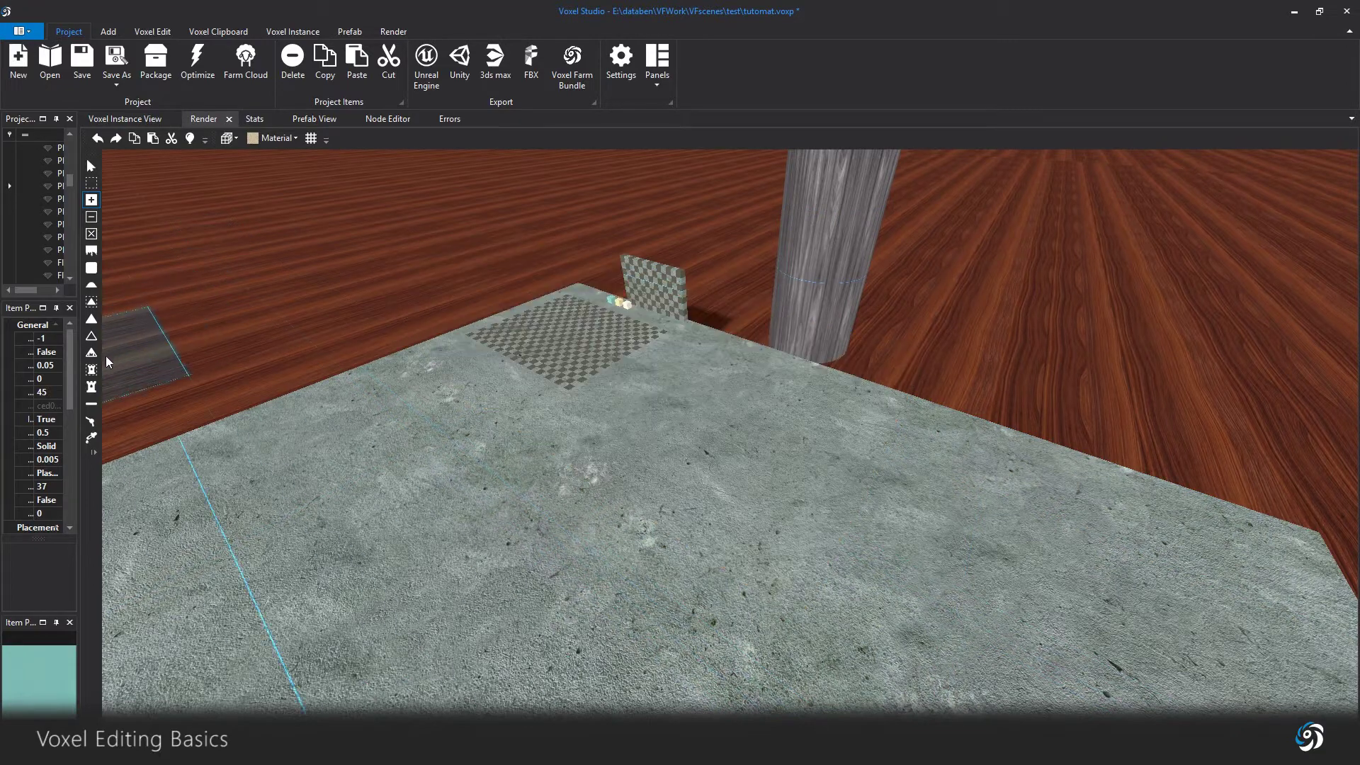
Place a single prefab on the open concrete surface with the Prefab brush.
{"action": "left_click", "coordinate": [91, 386]}
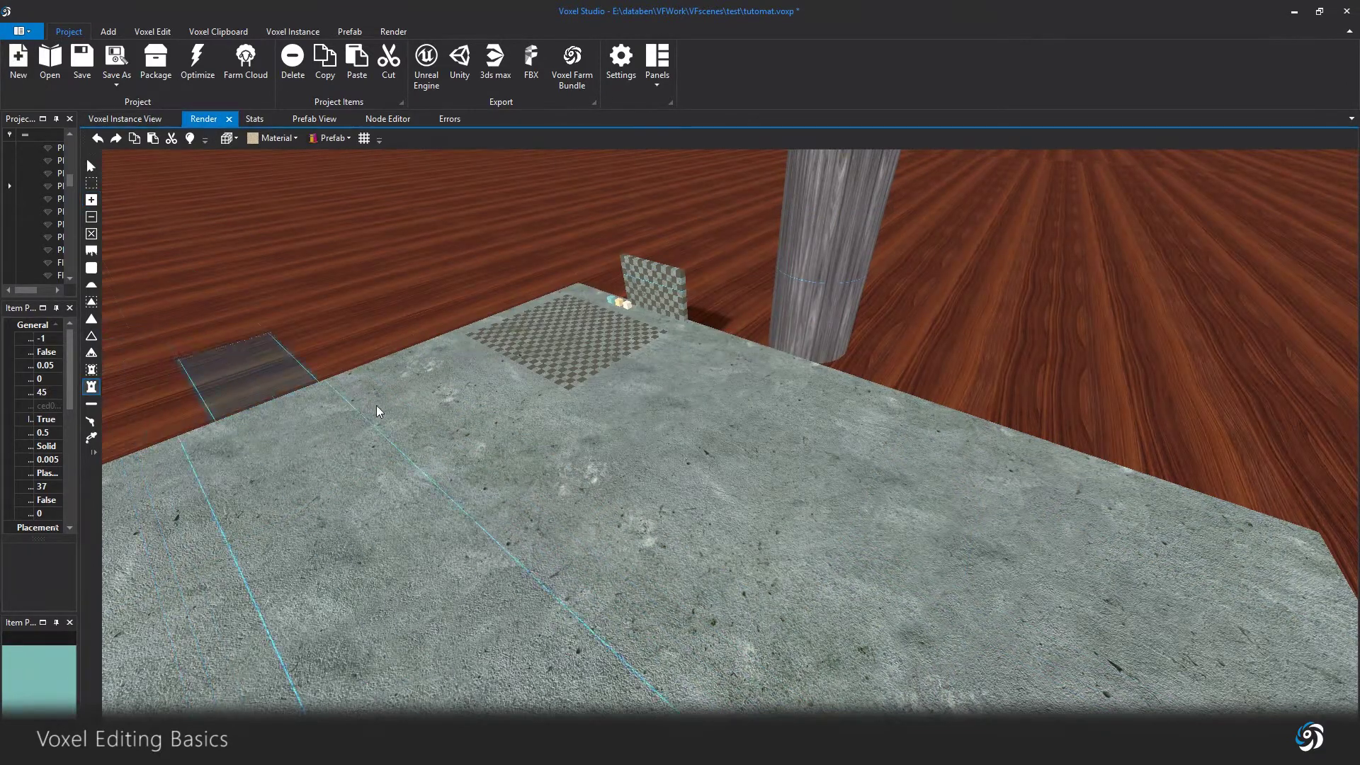
{"action": "left_click", "coordinate": [624, 435]}
{"action": "middle_click_drag", "start_coordinate": [971, 291], "coordinate": [1042, 255]}
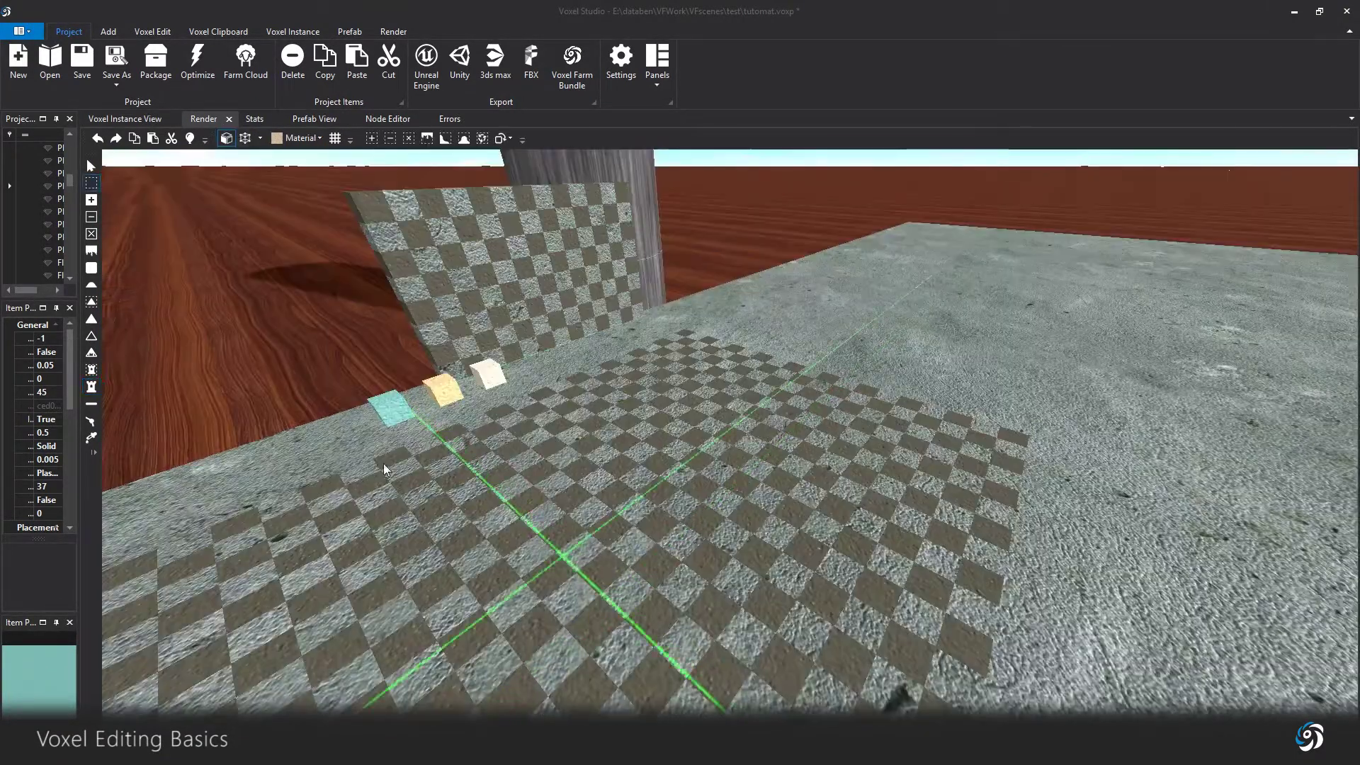
Create a selection box of 10 by 11 voxels, 5 high, on the checkered floor.
{"action": "left_click", "coordinate": [92, 183]}
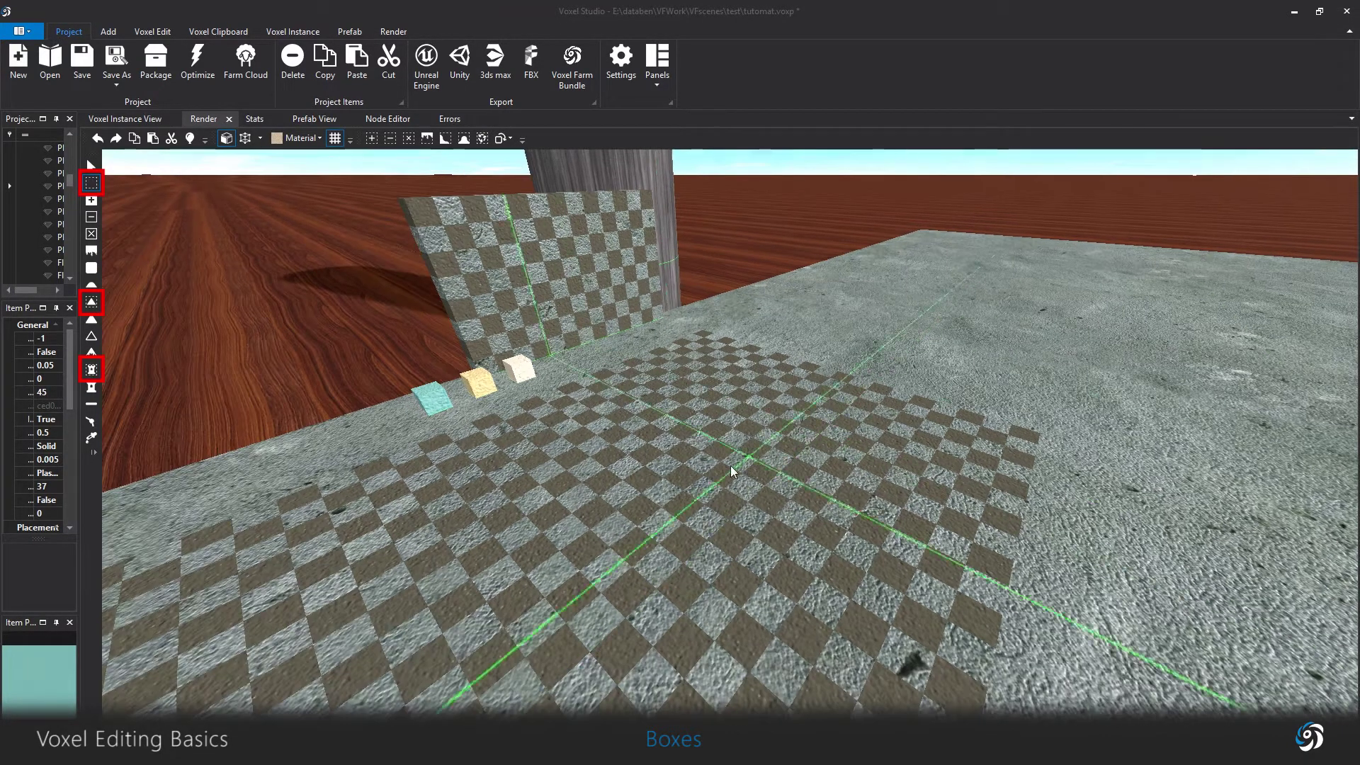
{"action": "left_click", "coordinate": [541, 449]}
{"action": "left_click_drag", "start_coordinate": [539, 449], "coordinate": [907, 445]}
{"action": "right_click_drag", "start_coordinate": [905, 445], "coordinate": [905, 442]}
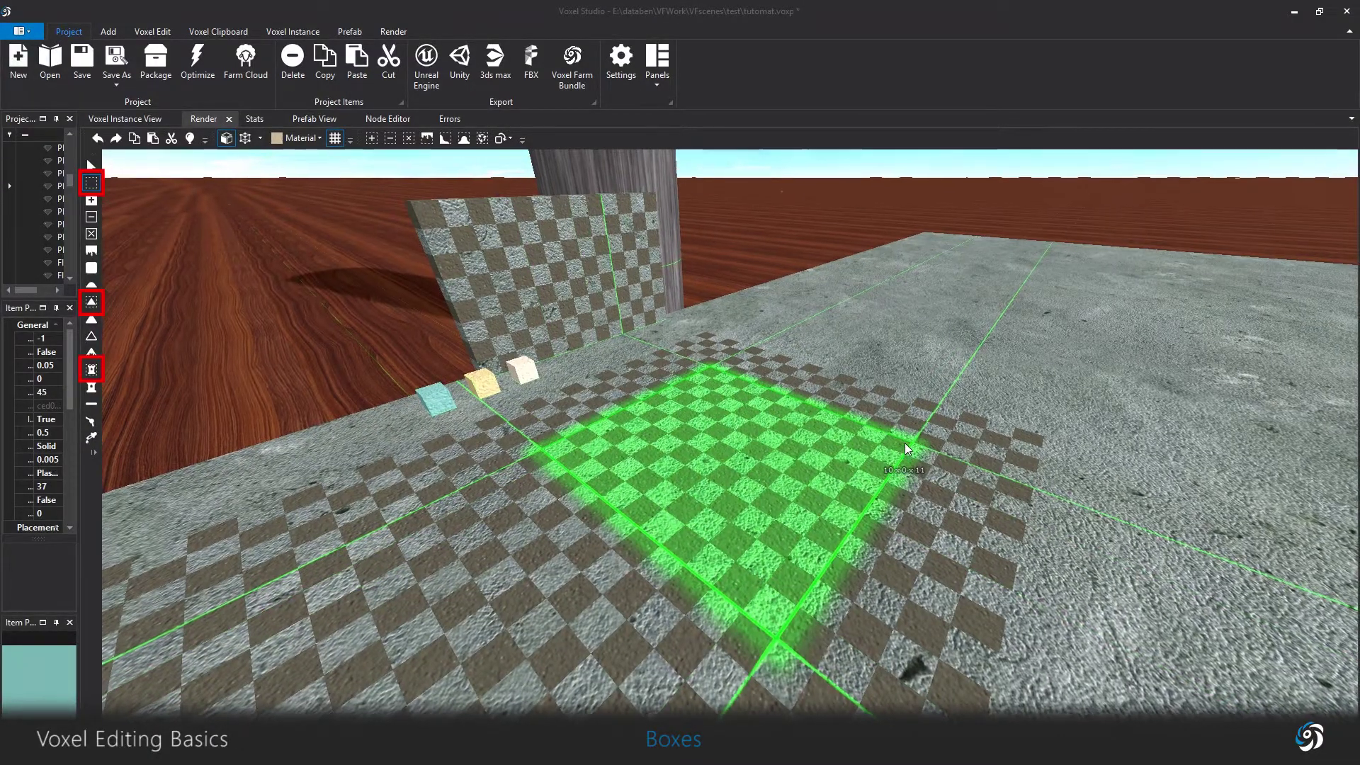
{"action": "left_click", "coordinate": [904, 443]}
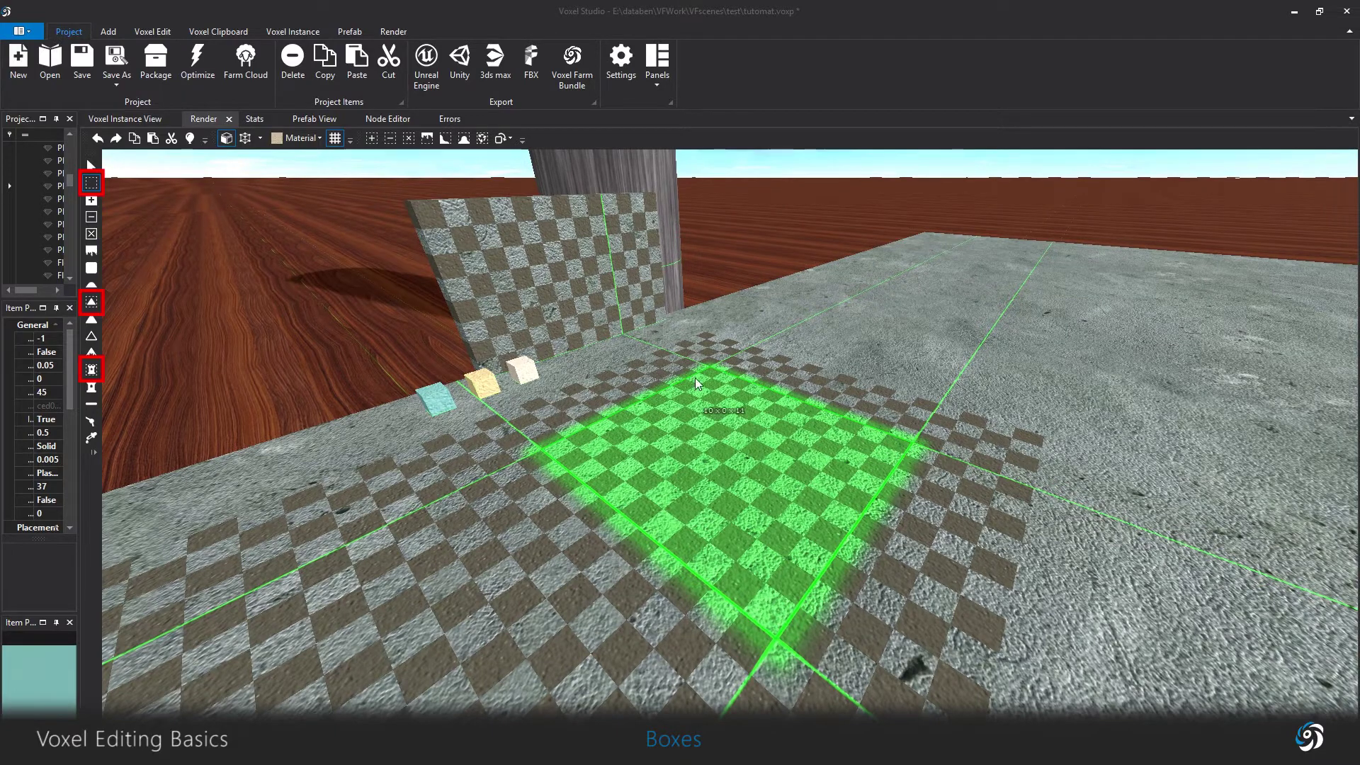
{"action": "left_click", "coordinate": [550, 257]}
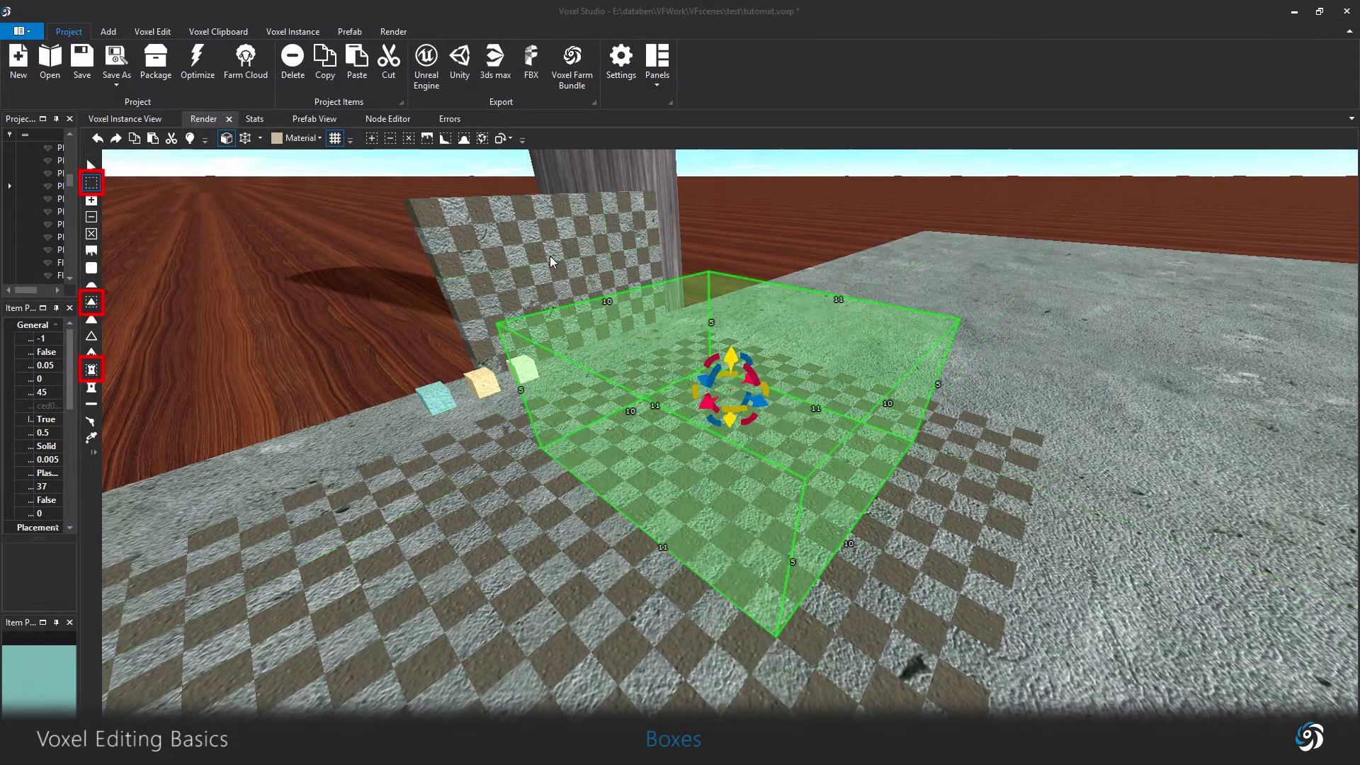
Reduce the Add brush's width and height and place one beige block on the open concrete near the wooden pillar.
{"action": "right_click_drag", "start_coordinate": [1077, 475], "coordinate": [850, 534]}
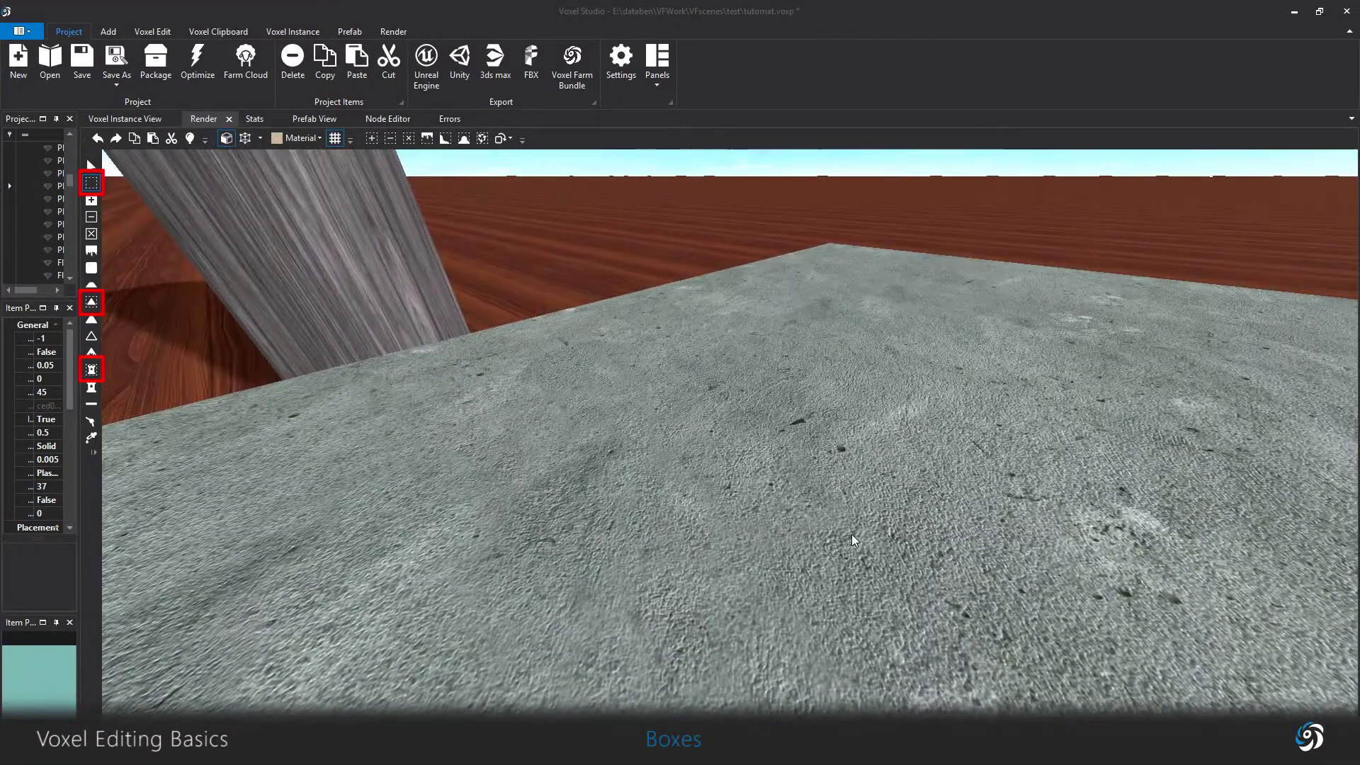
{"action": "left_click", "coordinate": [91, 200]}
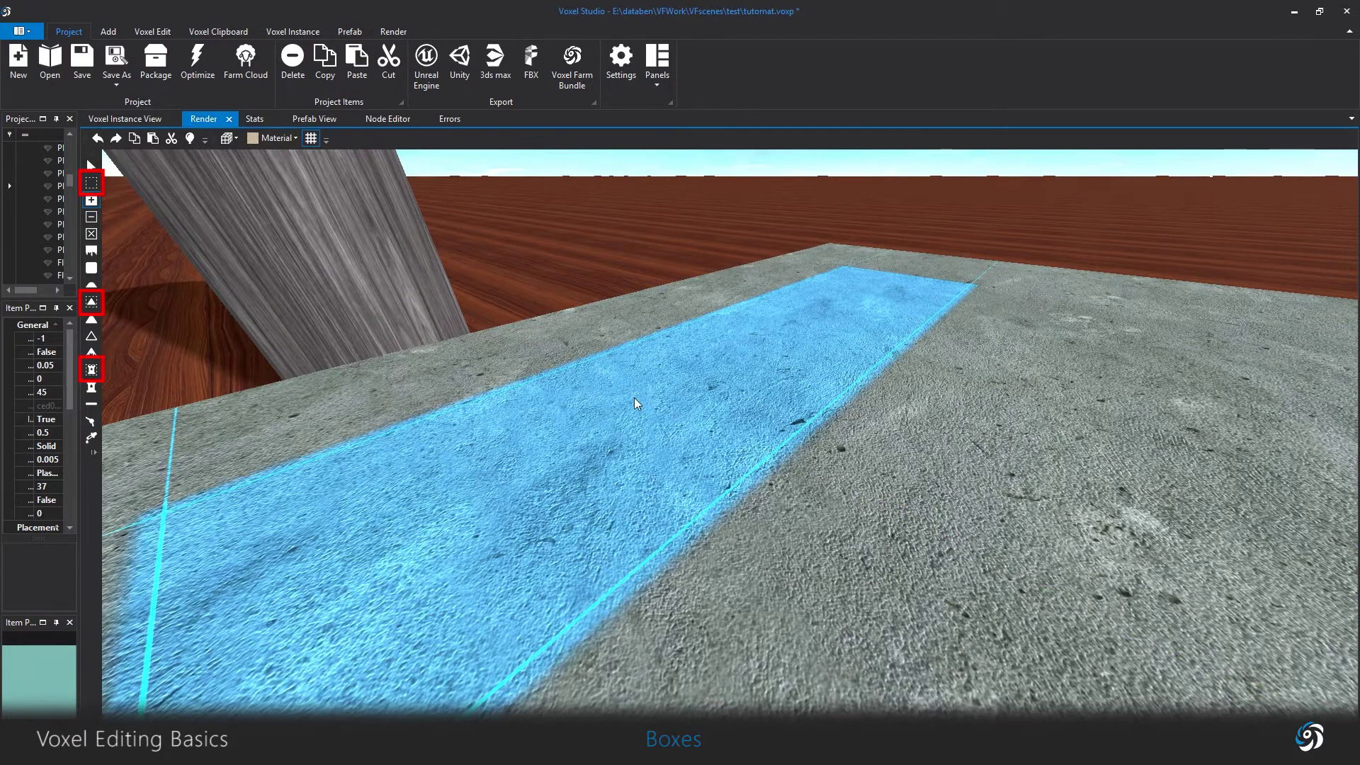
{"action": "left_click", "coordinate": [230, 138]}
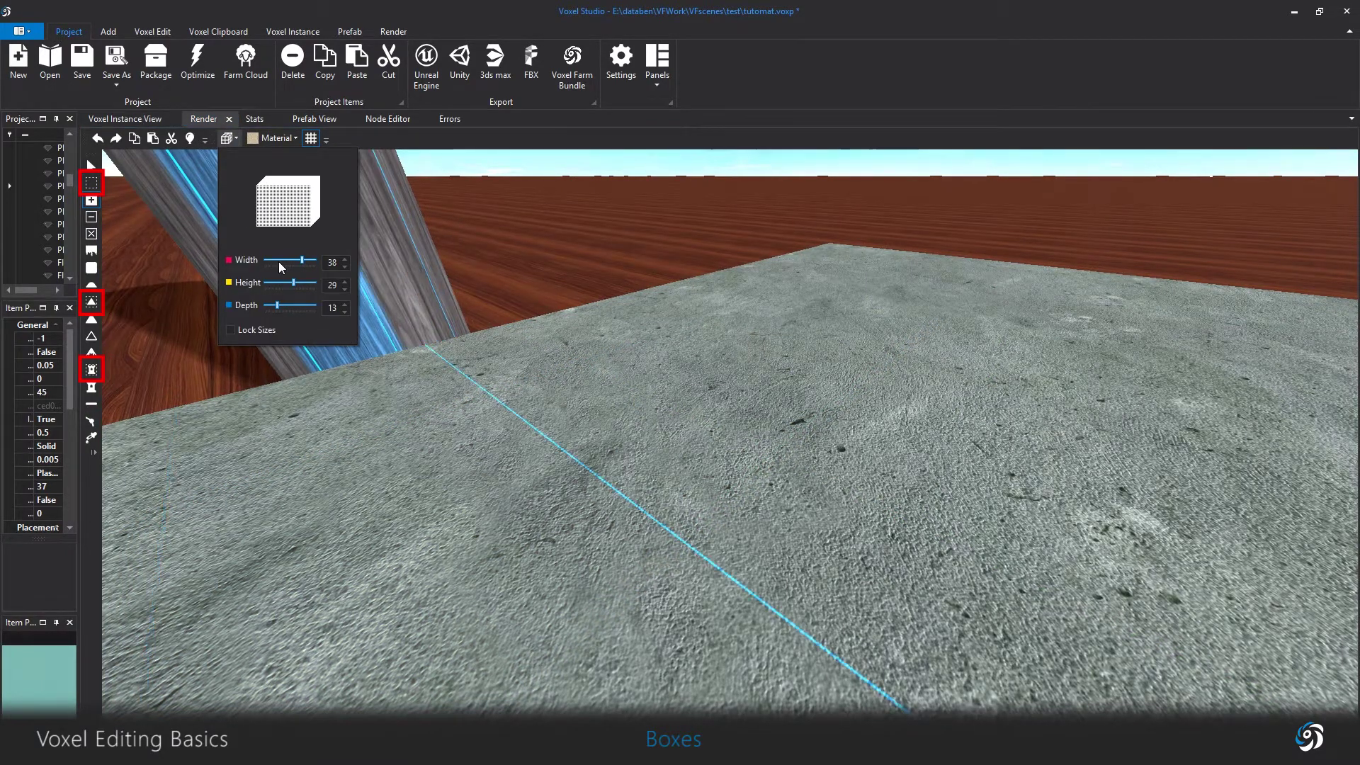
{"action": "left_click", "coordinate": [274, 259]}
{"action": "left_click", "coordinate": [282, 282]}
{"action": "left_click", "coordinate": [696, 419]}
{"action": "right_click_drag", "start_coordinate": [969, 428], "coordinate": [885, 388]}
Draw a selection box on the concrete surface beside the new beige block.
{"action": "left_click", "coordinate": [91, 183]}
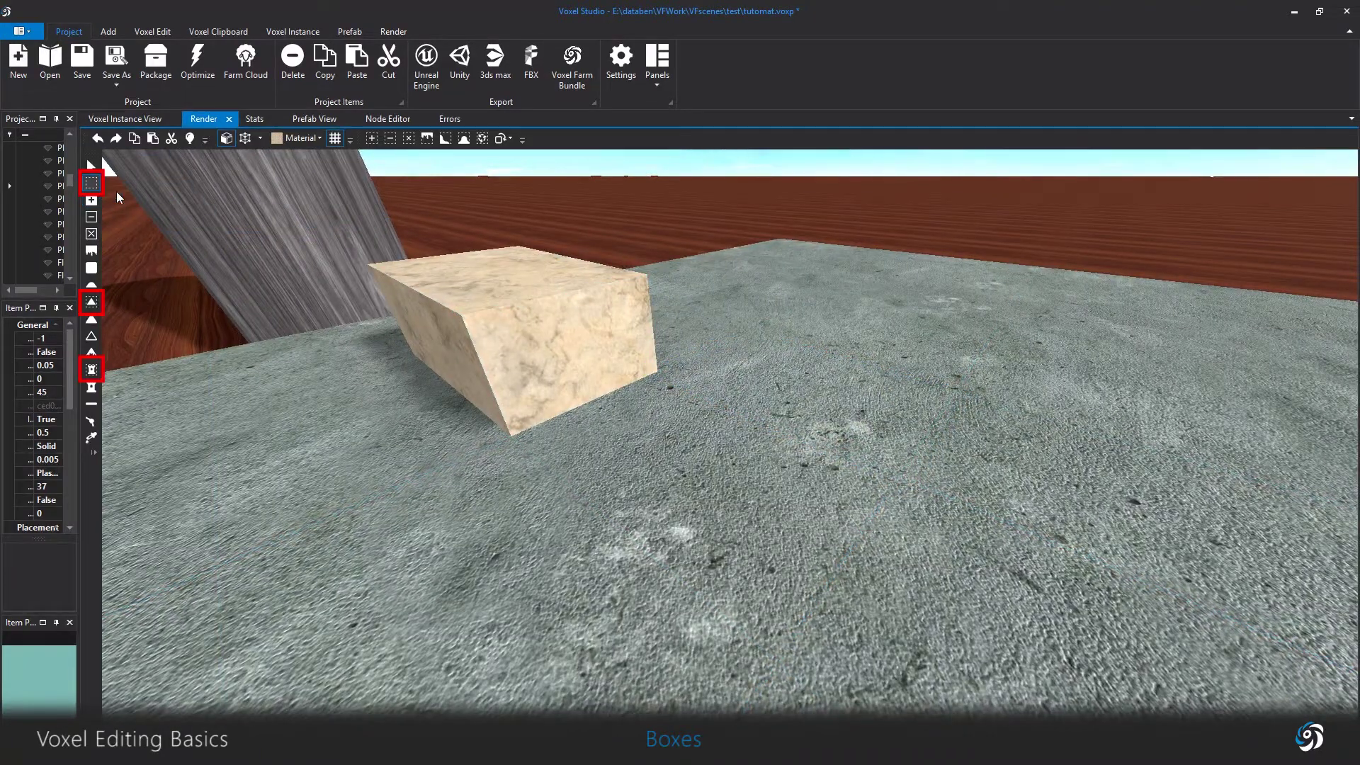
{"action": "left_click_drag", "start_coordinate": [609, 489], "coordinate": [1034, 415]}
{"action": "right_click_drag", "start_coordinate": [574, 359], "coordinate": [568, 358]}
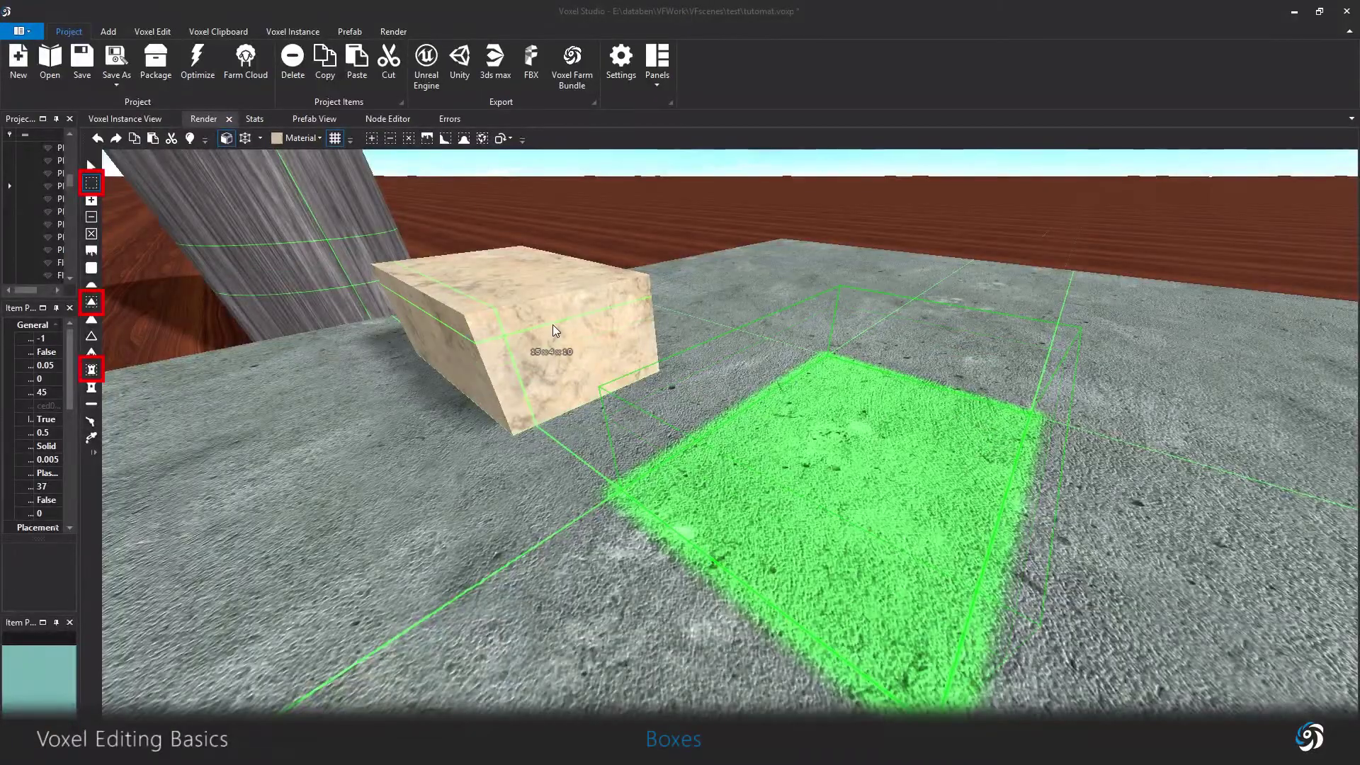
{"action": "left_click", "coordinate": [553, 324]}
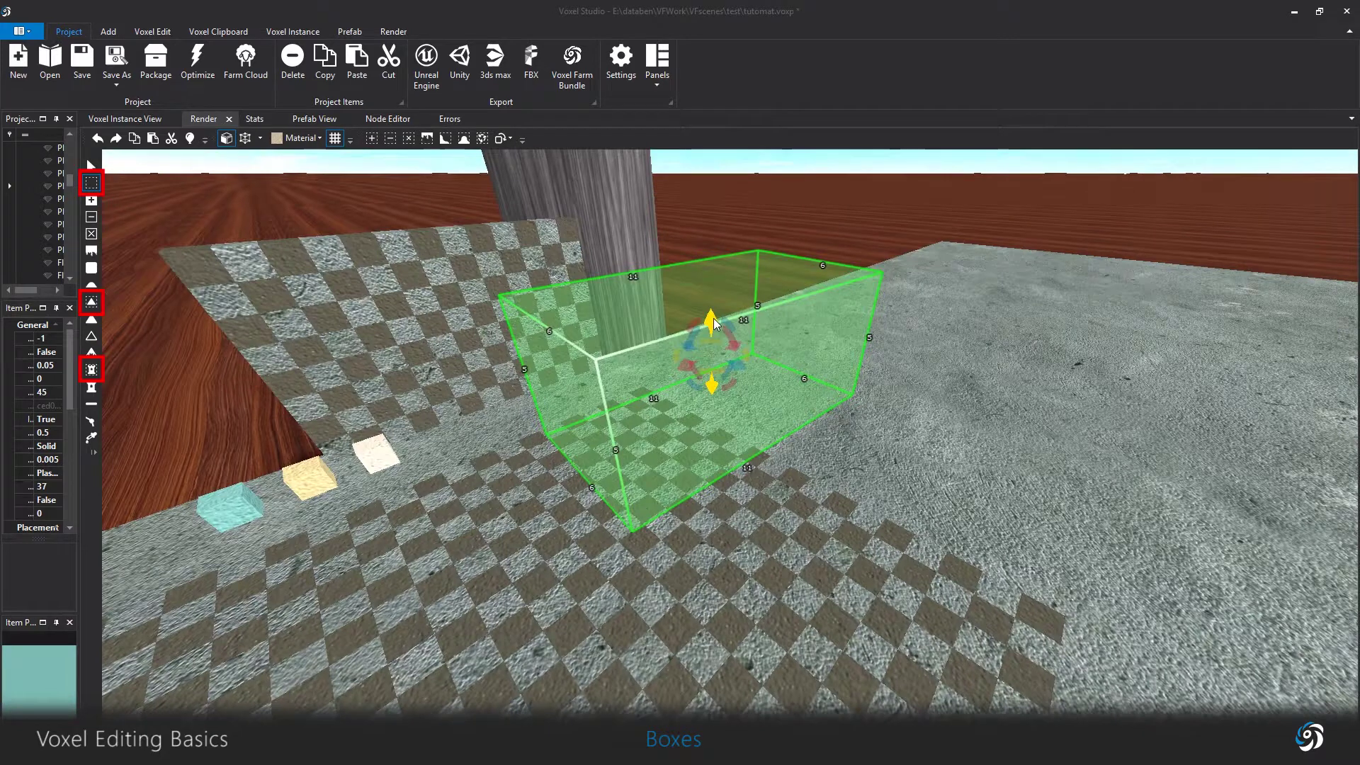
Move the selection box on the checkered floor and stretch it by one end face to a length of 10 voxels.
{"action": "left_click_drag", "start_coordinate": [713, 317], "coordinate": [728, 393]}
{"action": "left_click", "coordinate": [826, 339]}
{"action": "left_click_drag", "start_coordinate": [796, 352], "coordinate": [249, 549]}
{"action": "middle_click_drag", "start_coordinate": [605, 417], "coordinate": [661, 363]}
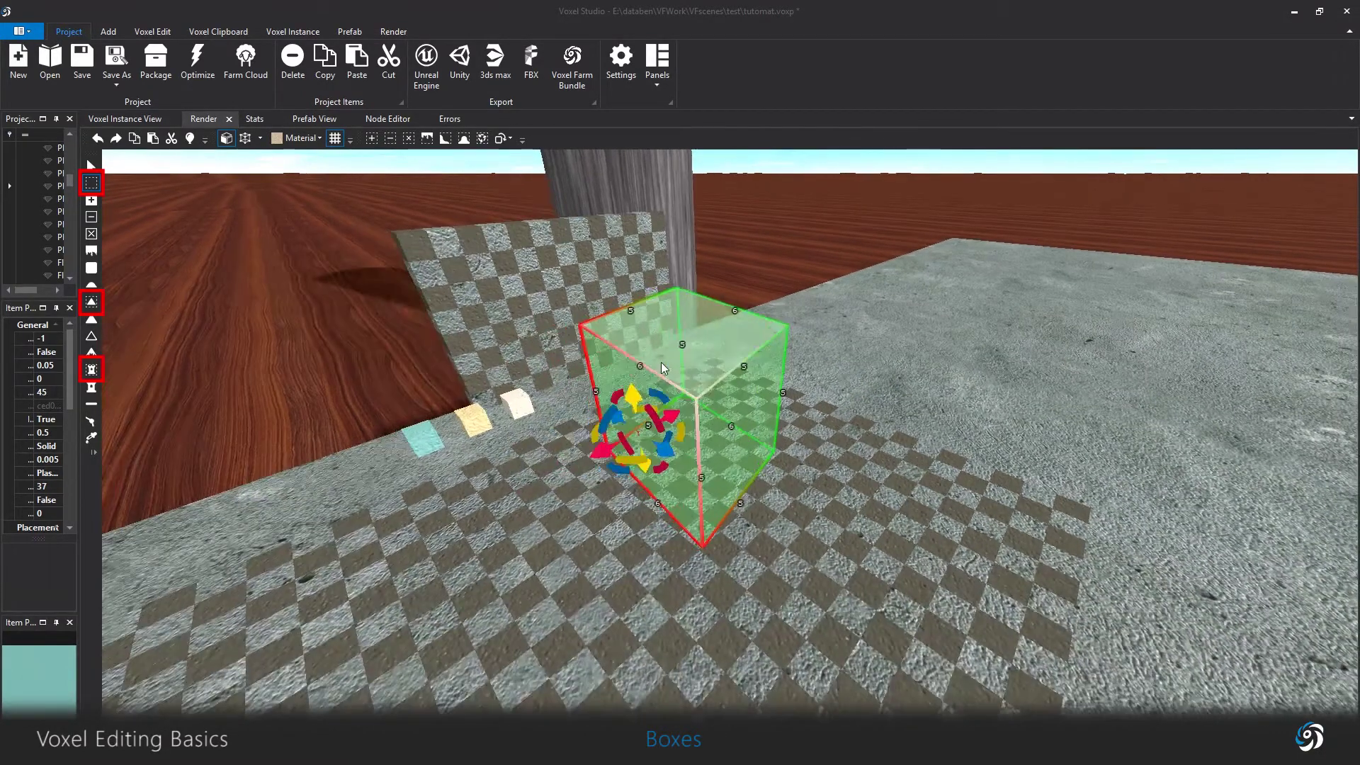
{"action": "left_click_drag", "start_coordinate": [601, 451], "coordinate": [308, 541]}
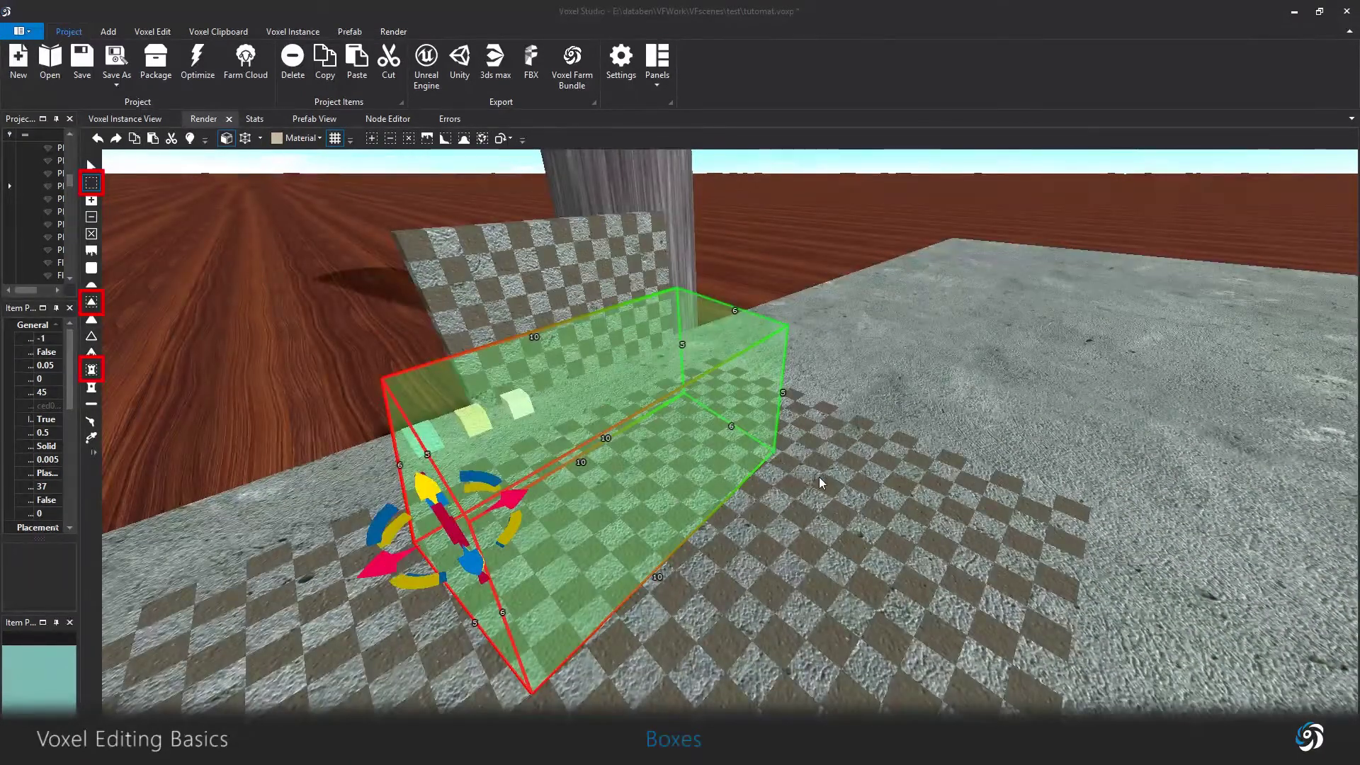
{"action": "middle_click_drag", "start_coordinate": [819, 477], "coordinate": [849, 448]}
{"action": "left_click", "coordinate": [862, 380]}
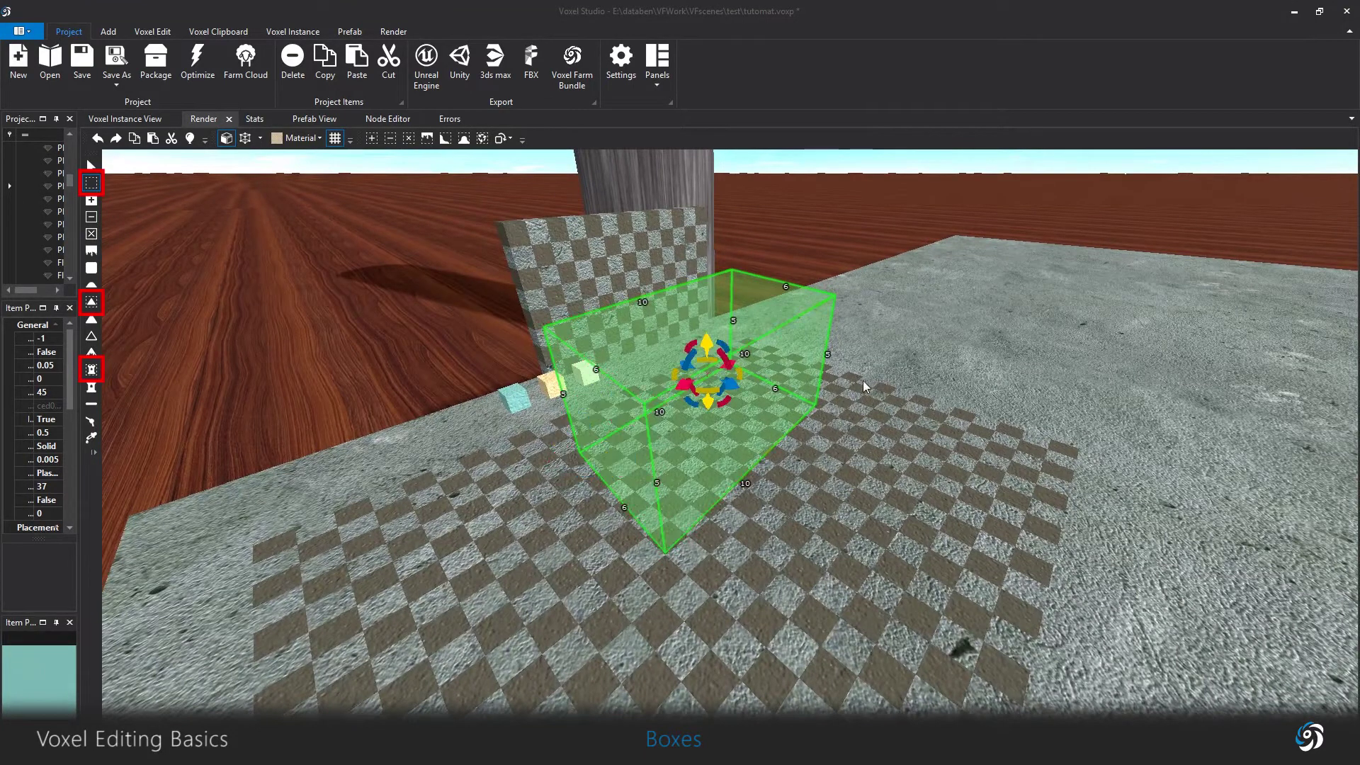
Mirror the selection box on the X-axis and rotate it 90° clockwise about the X-axis.
{"action": "left_click", "coordinate": [510, 141]}
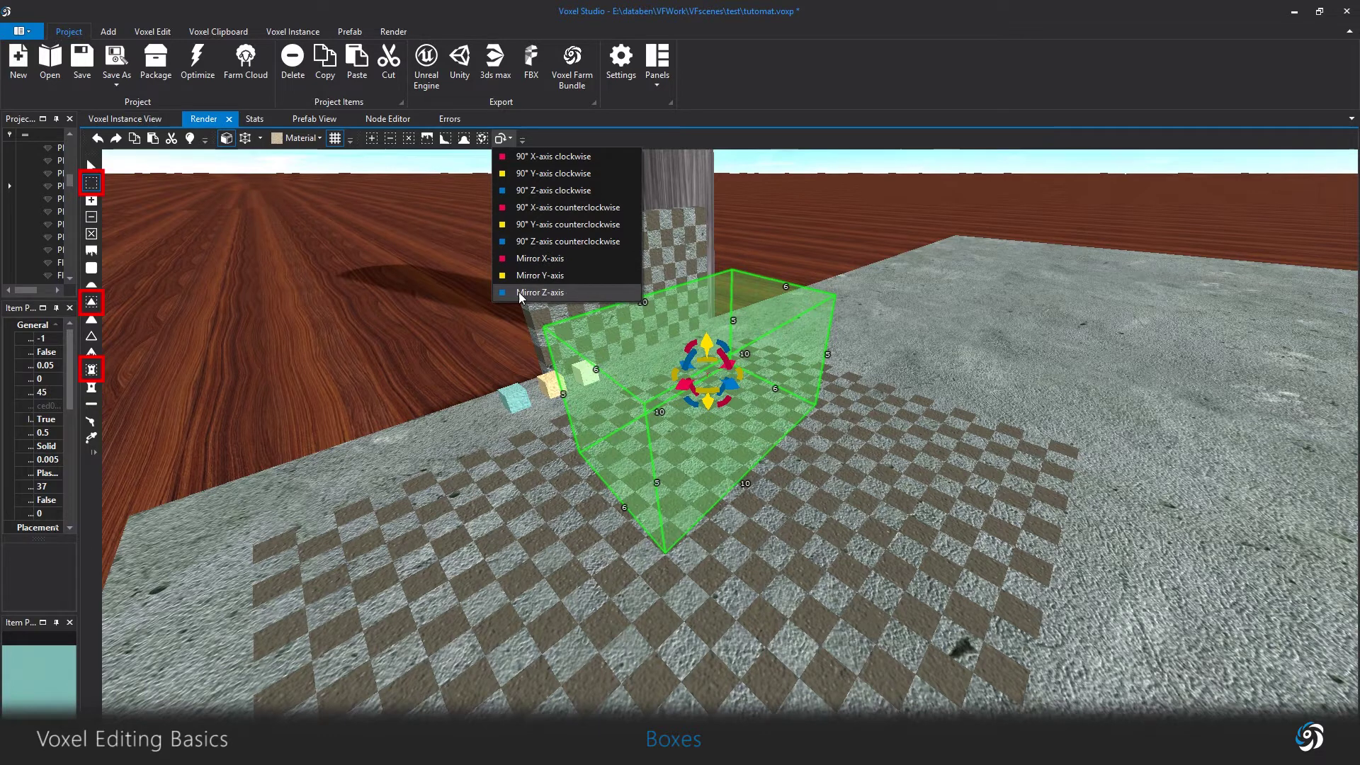
{"action": "left_click", "coordinate": [563, 258]}
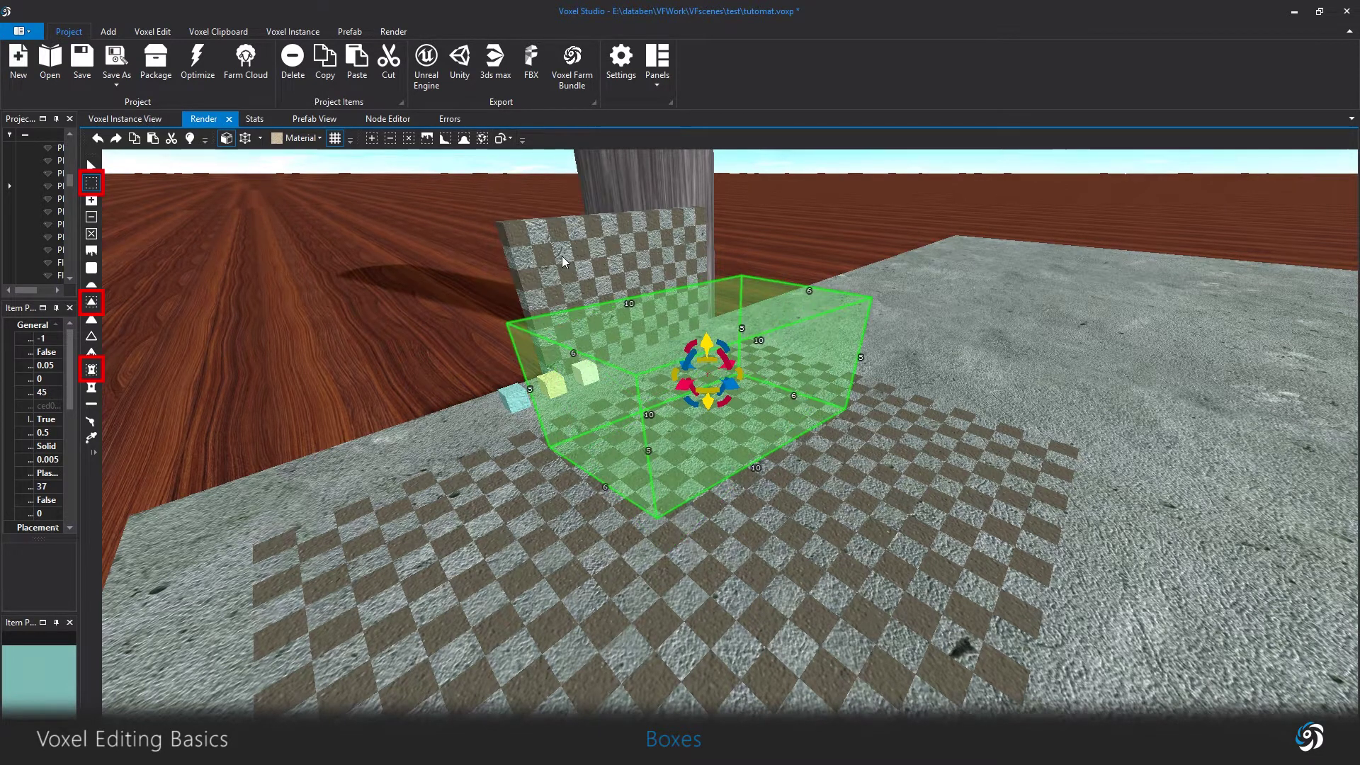
{"action": "left_click", "coordinate": [504, 139]}
{"action": "left_click", "coordinate": [541, 155]}
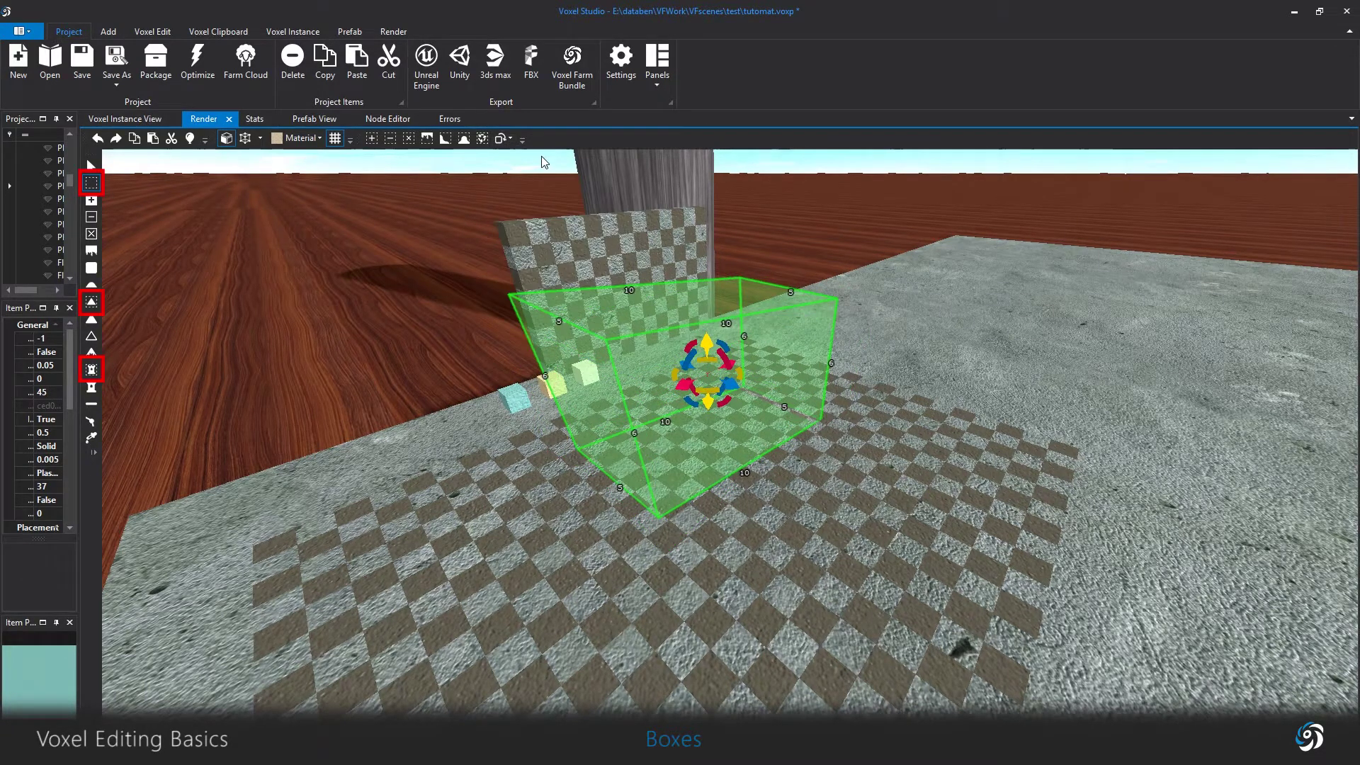
Rotate the selection box 90° clockwise about the Y-axis four times.
{"action": "left_click", "coordinate": [507, 138]}
{"action": "left_click", "coordinate": [553, 172]}
{"action": "right_click_drag", "start_coordinate": [567, 172], "coordinate": [855, 353]}
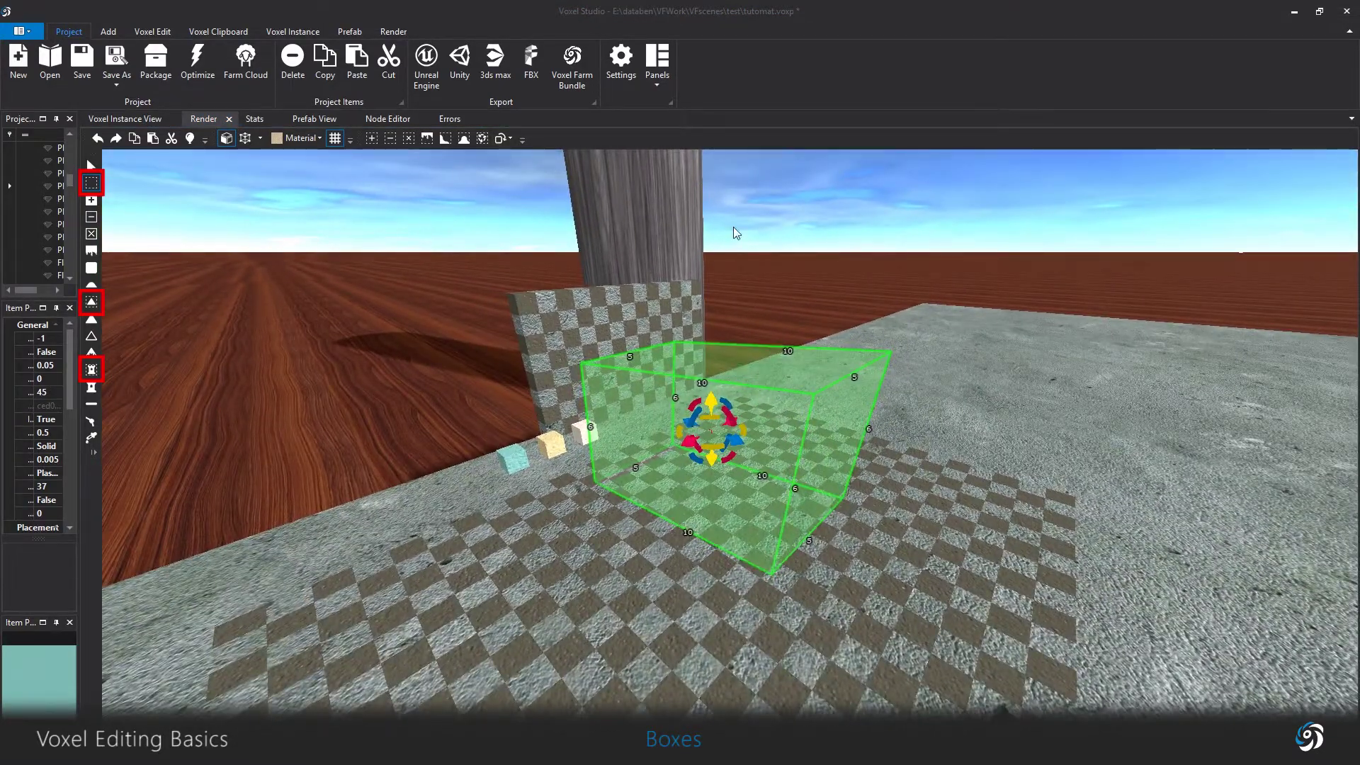
{"action": "right_click_drag", "start_coordinate": [703, 317], "coordinate": [755, 346]}
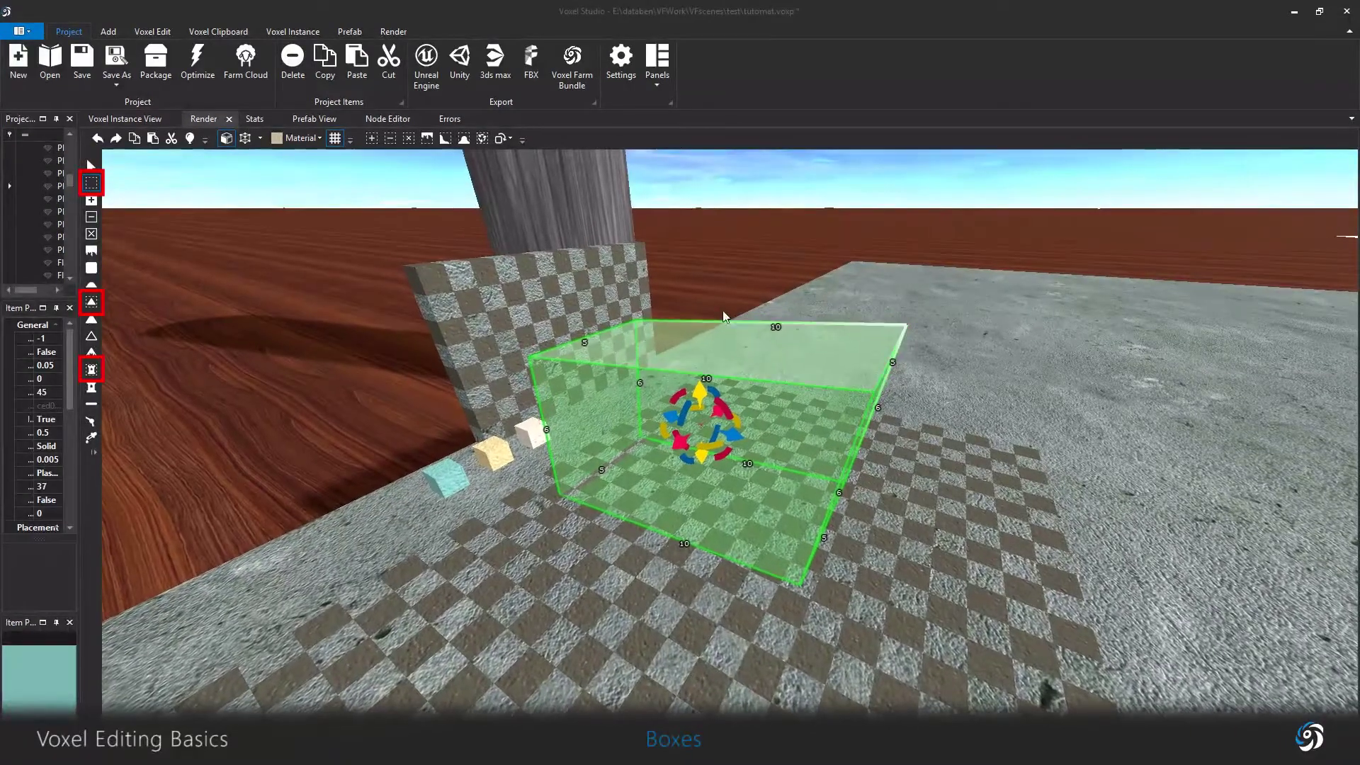
{"action": "left_click", "coordinate": [507, 139]}
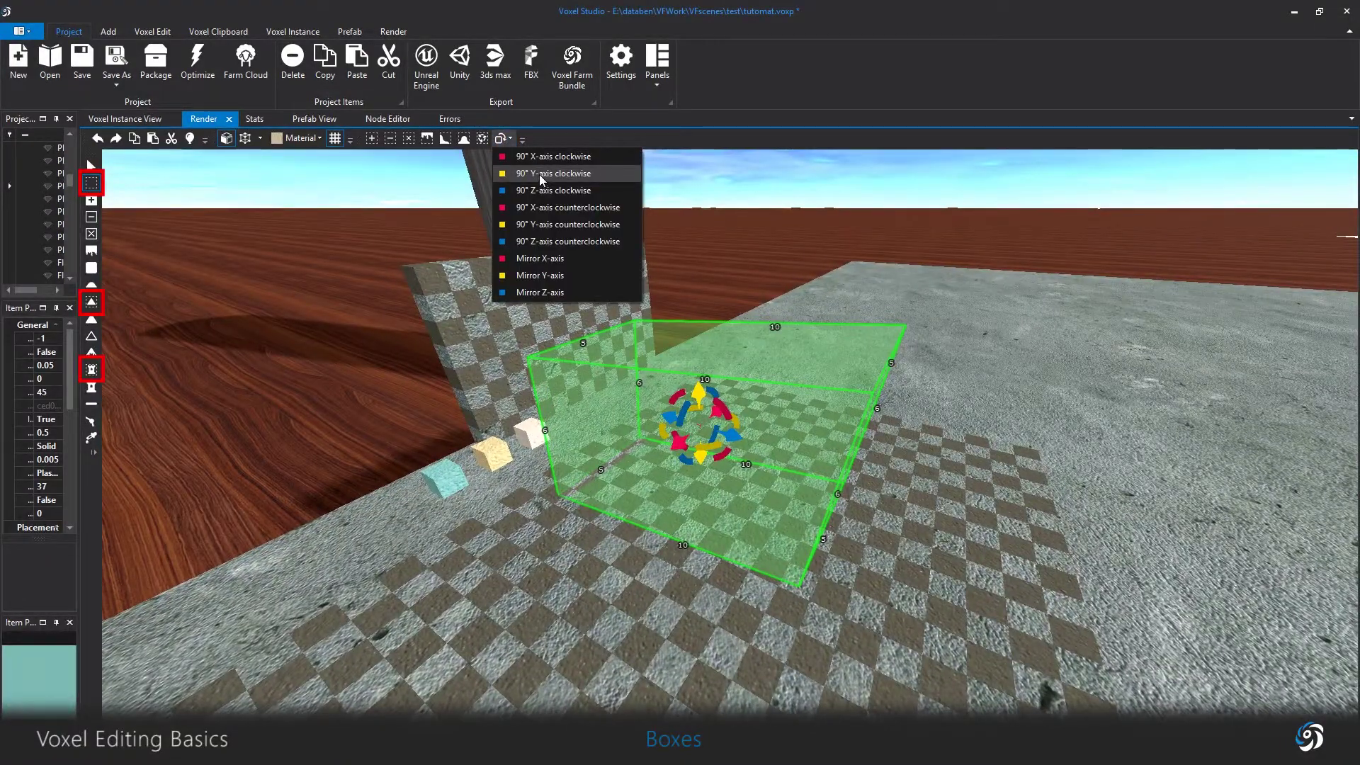
{"action": "left_click", "coordinate": [538, 174]}
{"action": "left_click", "coordinate": [507, 139]}
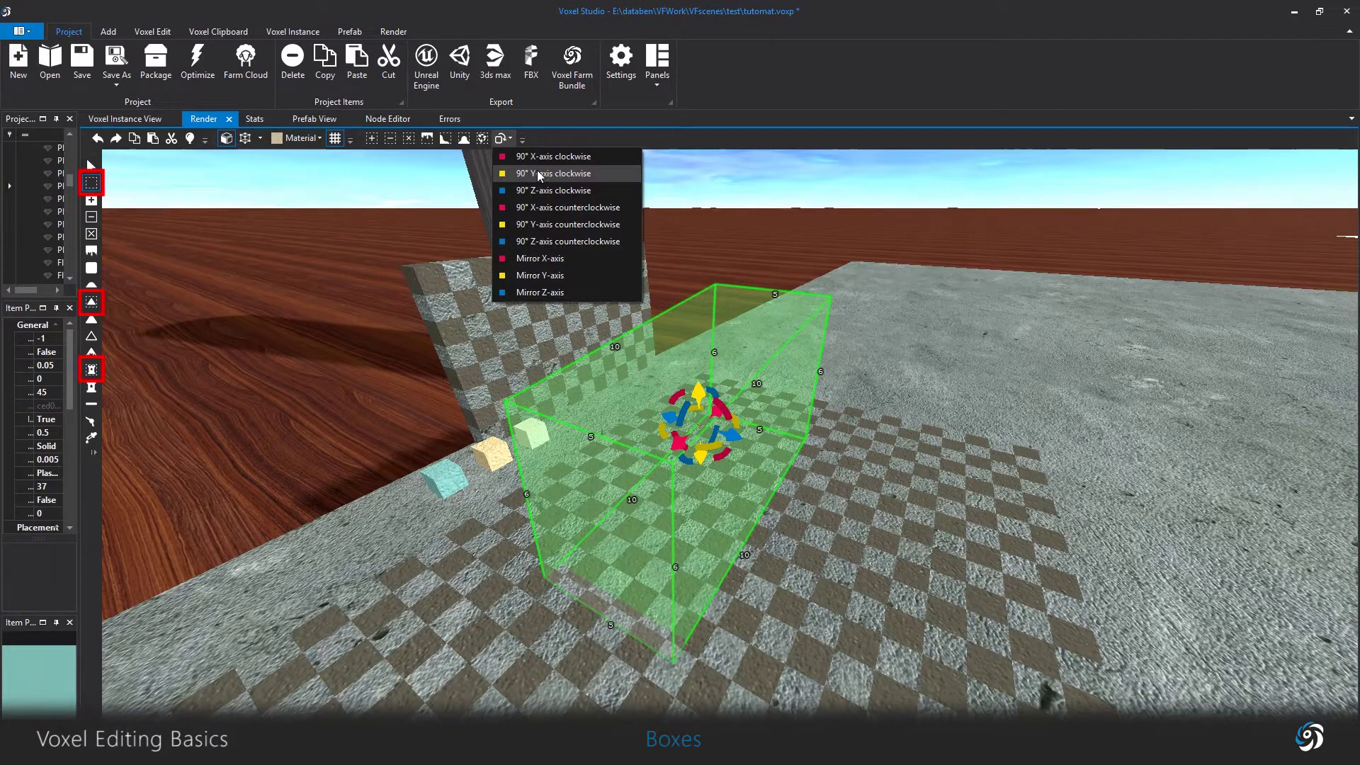
{"action": "left_click", "coordinate": [540, 174]}
{"action": "left_click", "coordinate": [507, 139]}
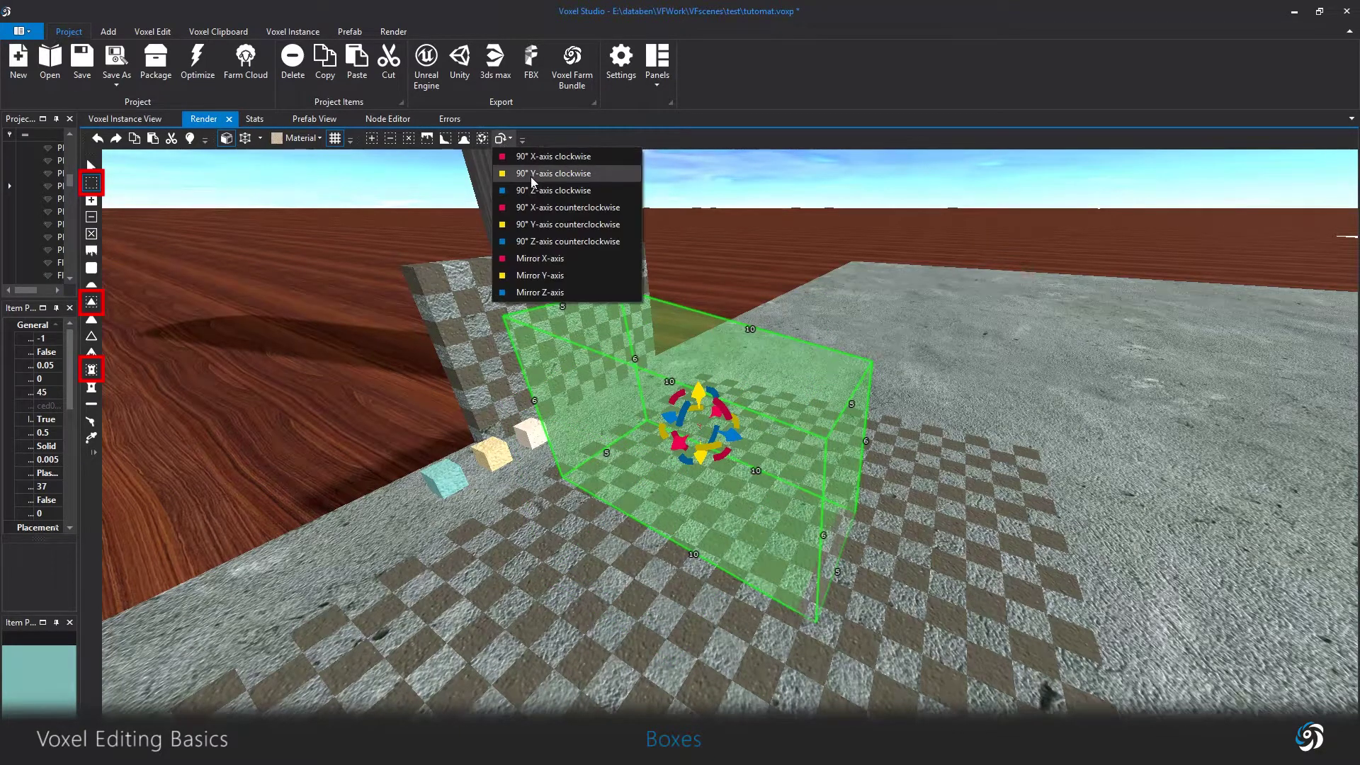
{"action": "left_click", "coordinate": [538, 174]}
{"action": "left_click_drag", "start_coordinate": [710, 445], "coordinate": [664, 439]}
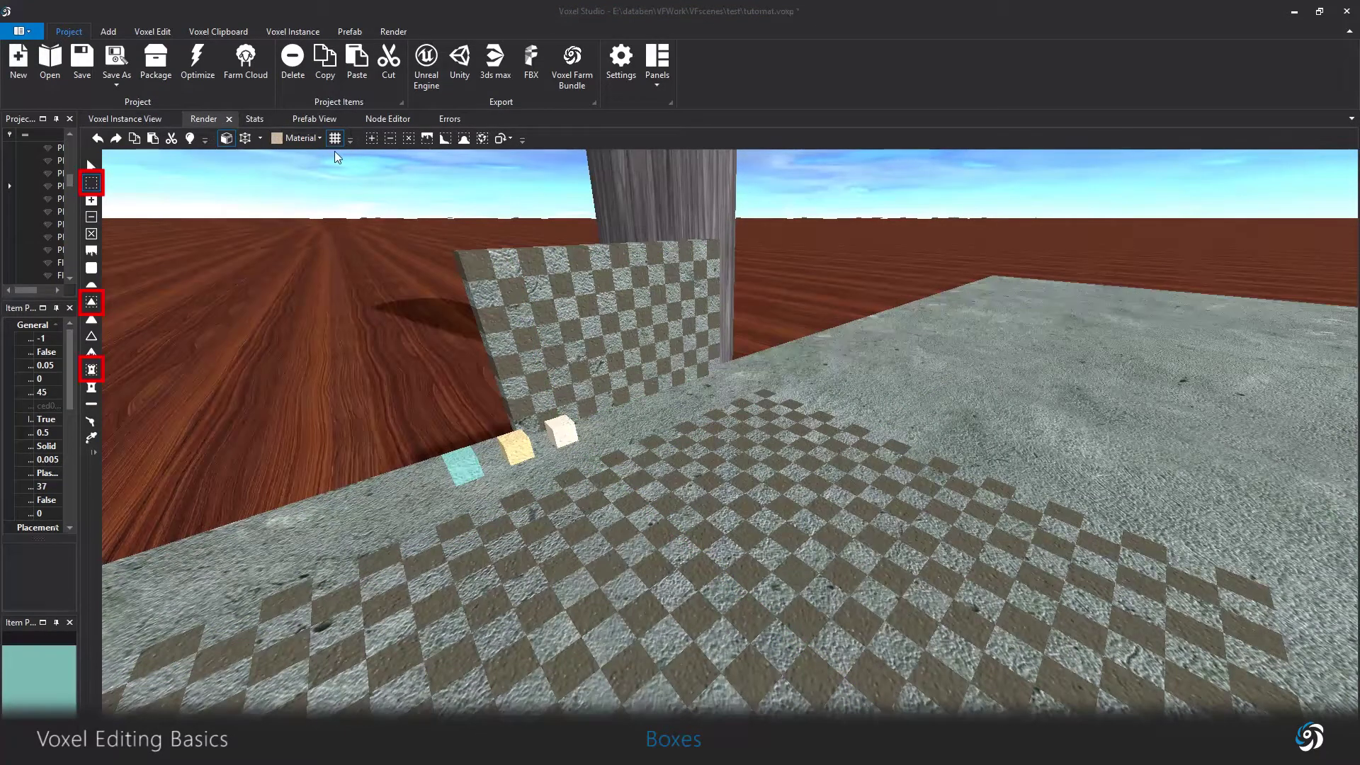
Draw a new selection box on the checkered floor and move it sideways across the floor with its gizmo.
{"action": "left_click_drag", "start_coordinate": [610, 503], "coordinate": [941, 542]}
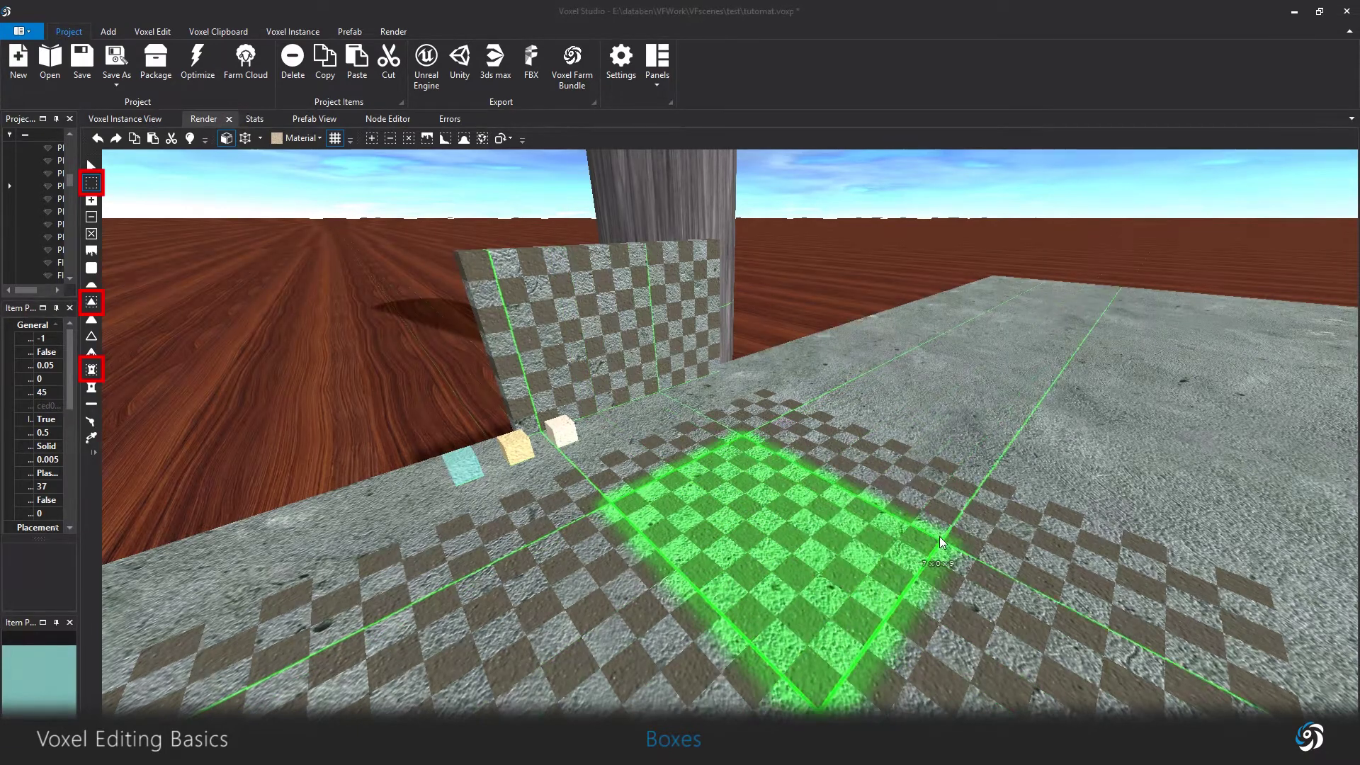
{"action": "left_click", "coordinate": [599, 315]}
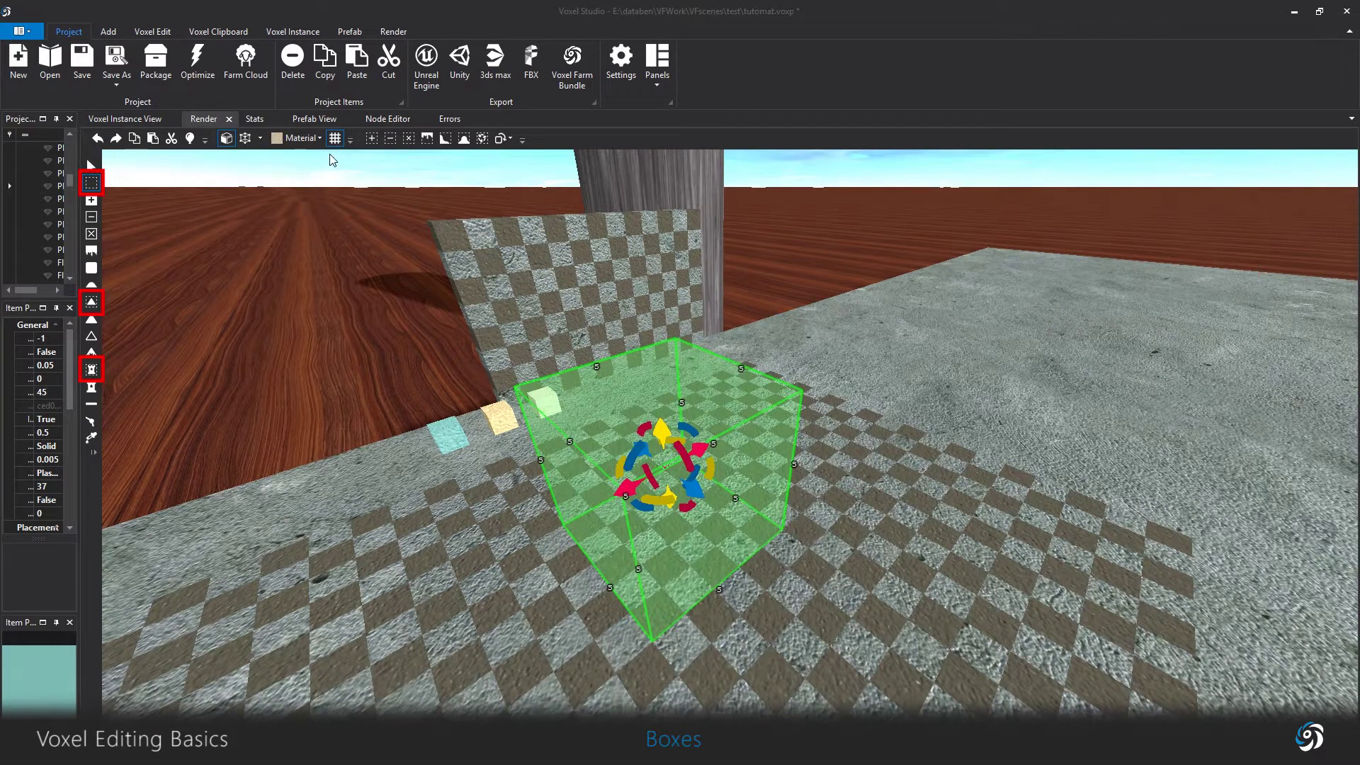
{"action": "left_click_drag", "start_coordinate": [631, 490], "coordinate": [899, 486]}
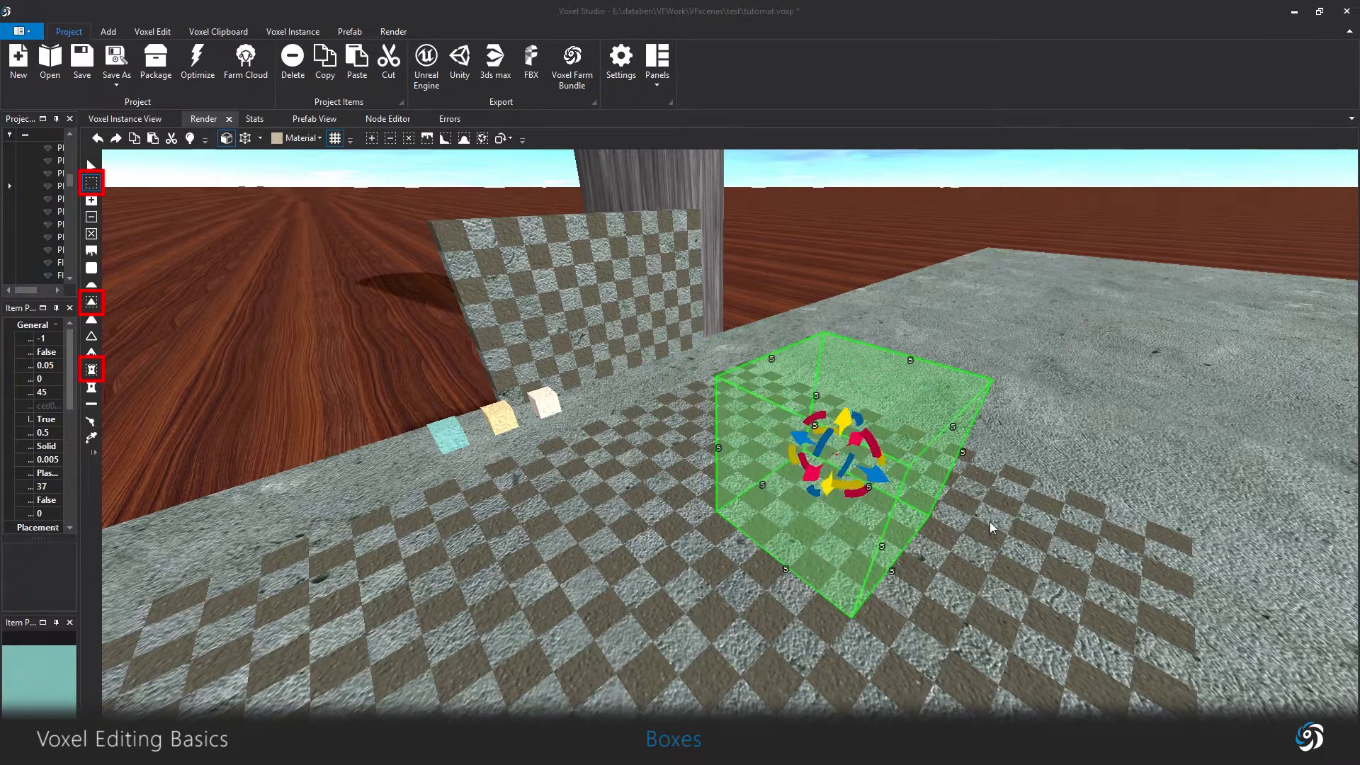
{"action": "middle_click_drag", "start_coordinate": [989, 523], "coordinate": [966, 498]}
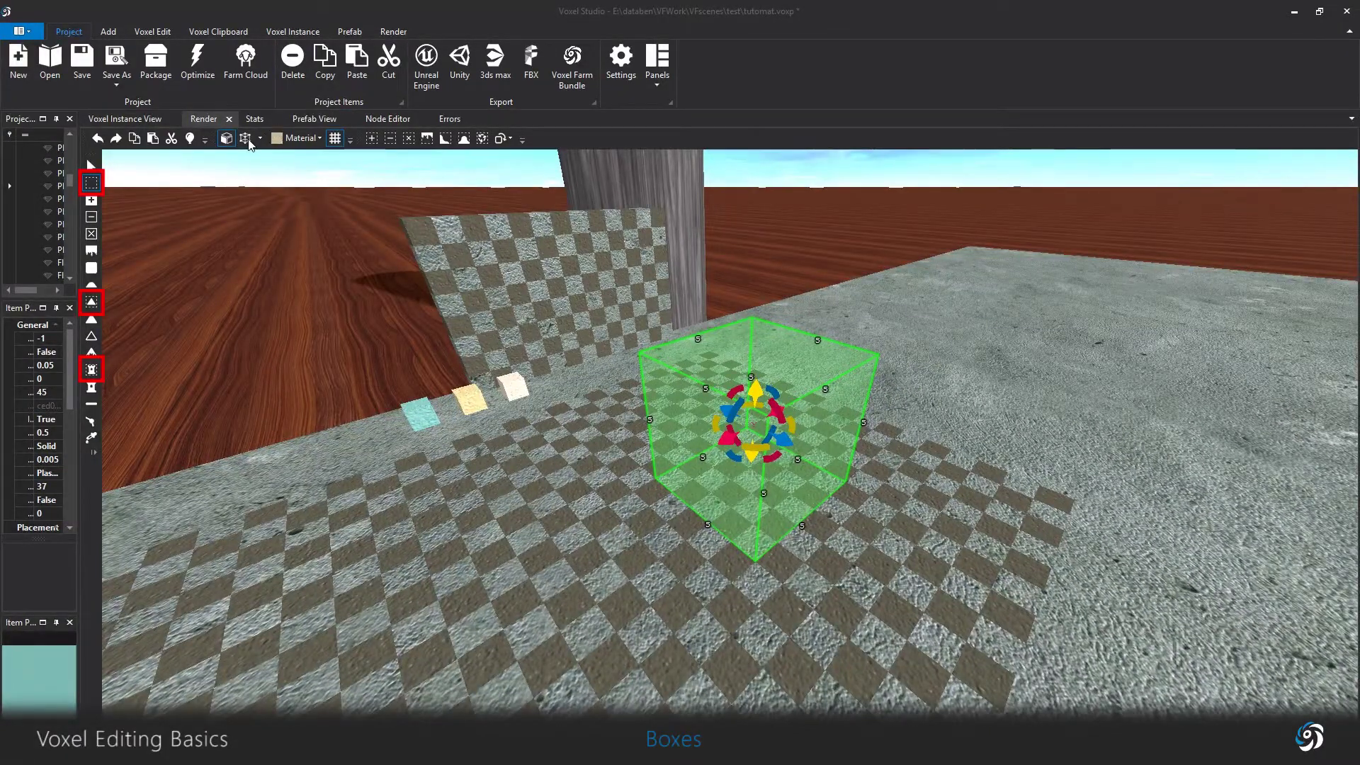
Switch the selection box to vertex editing and pull the two lower corners of one side face outward.
{"action": "left_click", "coordinate": [247, 140]}
{"action": "left_click", "coordinate": [652, 477]}
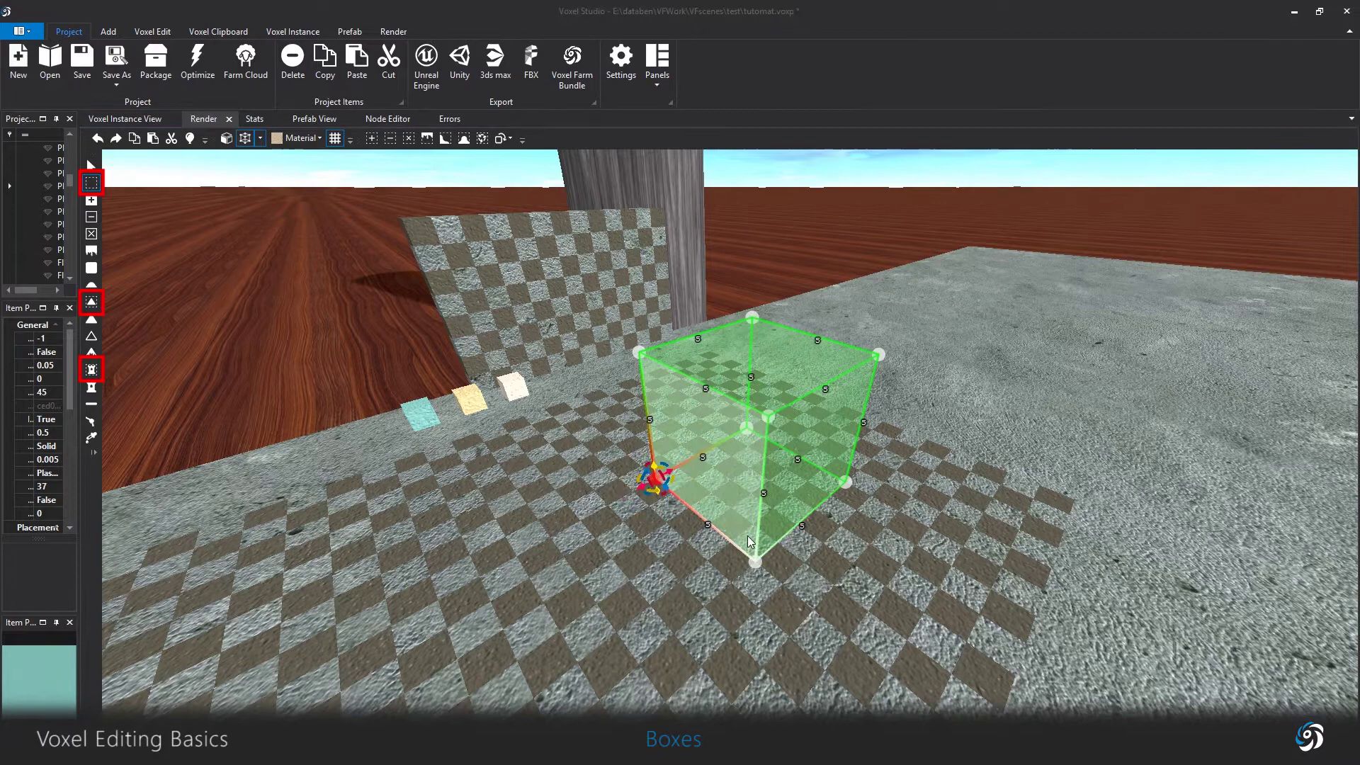
{"action": "left_click_drag", "start_coordinate": [686, 533], "coordinate": [593, 565]}
{"action": "middle_click_drag", "start_coordinate": [836, 556], "coordinate": [760, 546]}
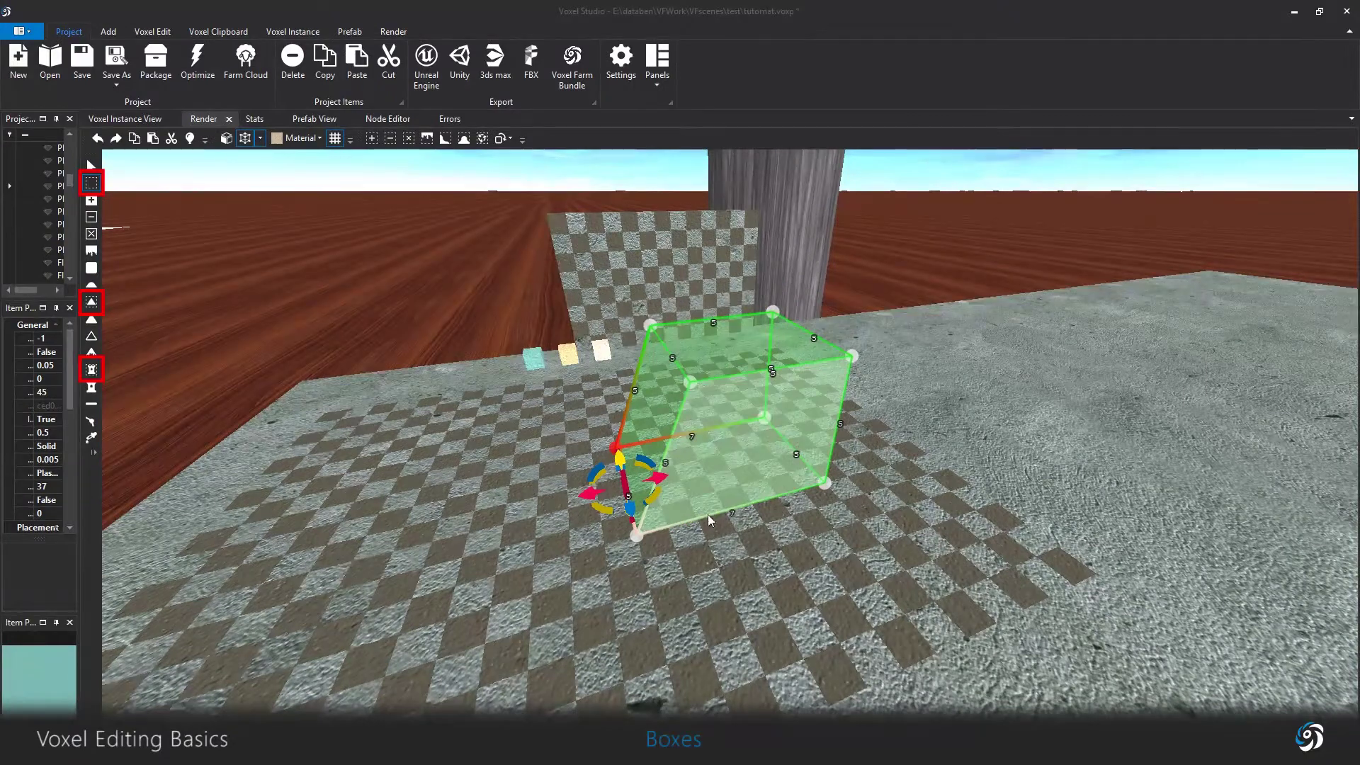
{"action": "middle_click_drag", "start_coordinate": [811, 526], "coordinate": [877, 532]}
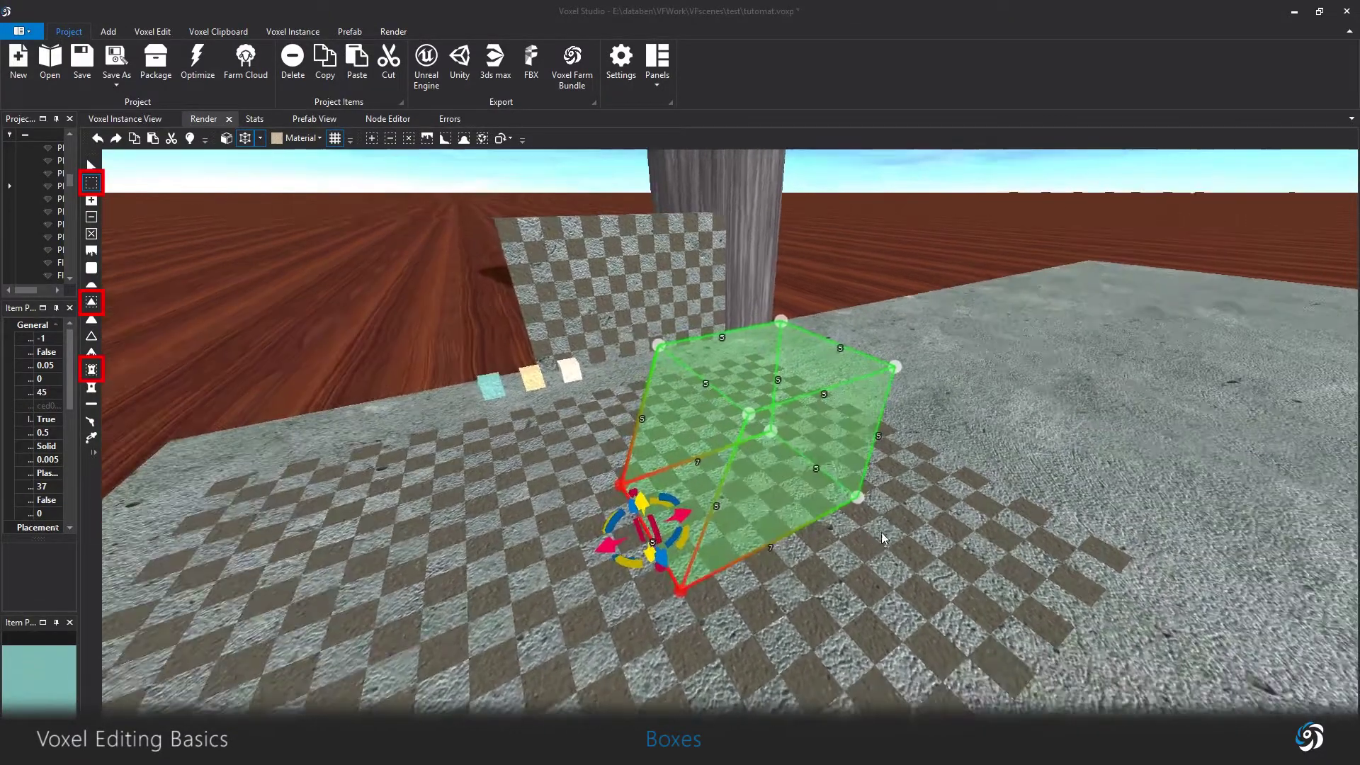
Shift the selected lower edge slightly outward with grid snapping off, and turn grid snapping back on.
{"action": "left_click", "coordinate": [338, 139]}
{"action": "left_click_drag", "start_coordinate": [683, 517], "coordinate": [653, 522]}
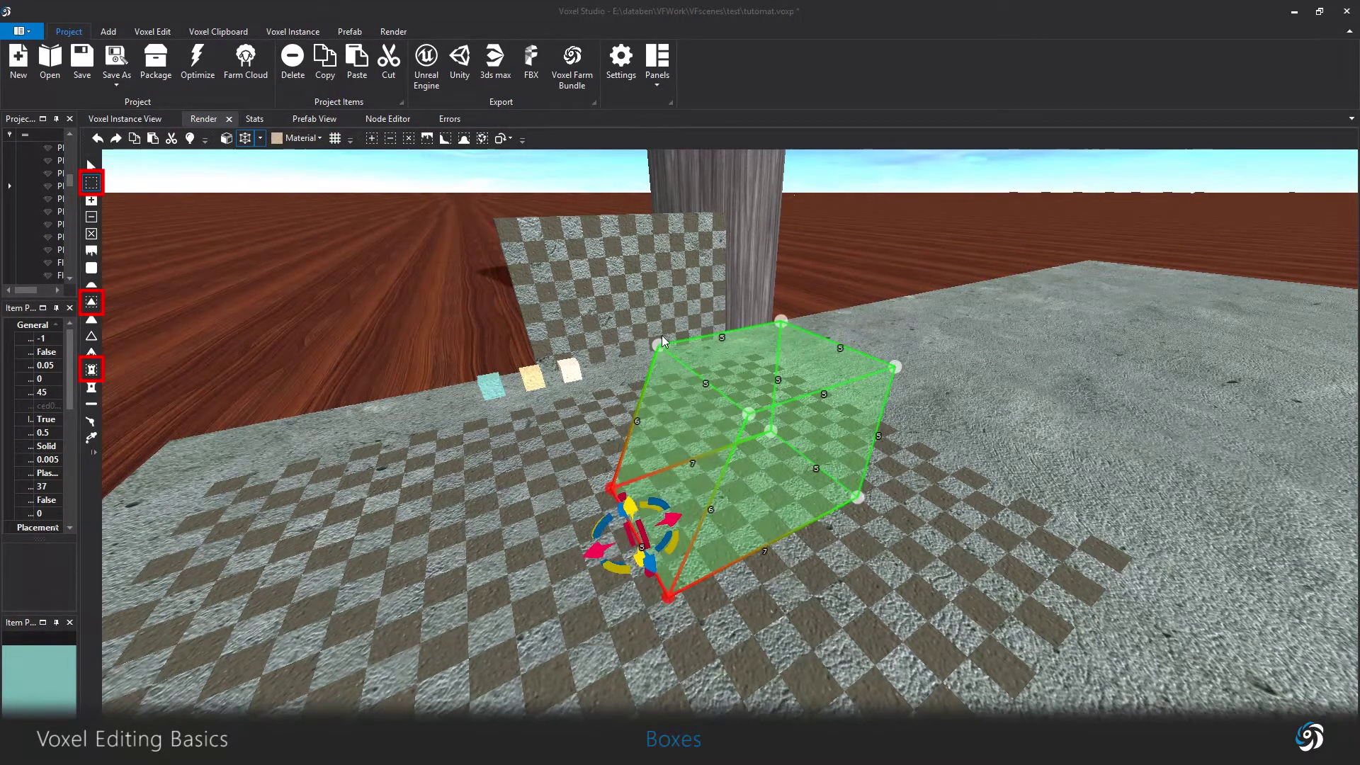
{"action": "left_click", "coordinate": [335, 139]}
{"action": "mouse_move", "coordinate": [666, 522]}
{"action": "left_mouse_down"}
{"action": "mouse_move", "coordinate": [561, 546]}
{"action": "mouse_move", "coordinate": [681, 521]}
{"action": "left_mouse_up"}
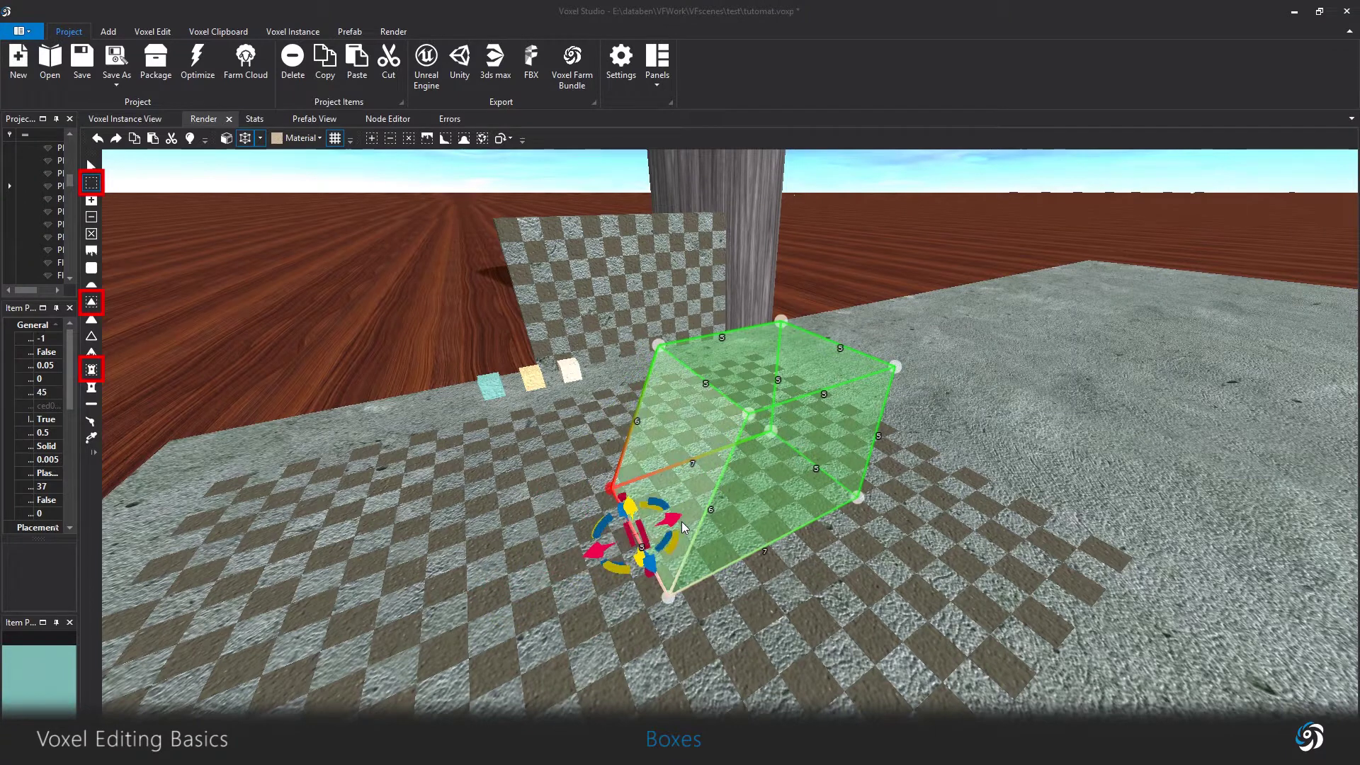
Rotate the selected lower edge of the box about the vertical axis with the gizmo, and clear the vertex selection.
{"action": "middle_click_drag", "start_coordinate": [793, 533], "coordinate": [814, 504]}
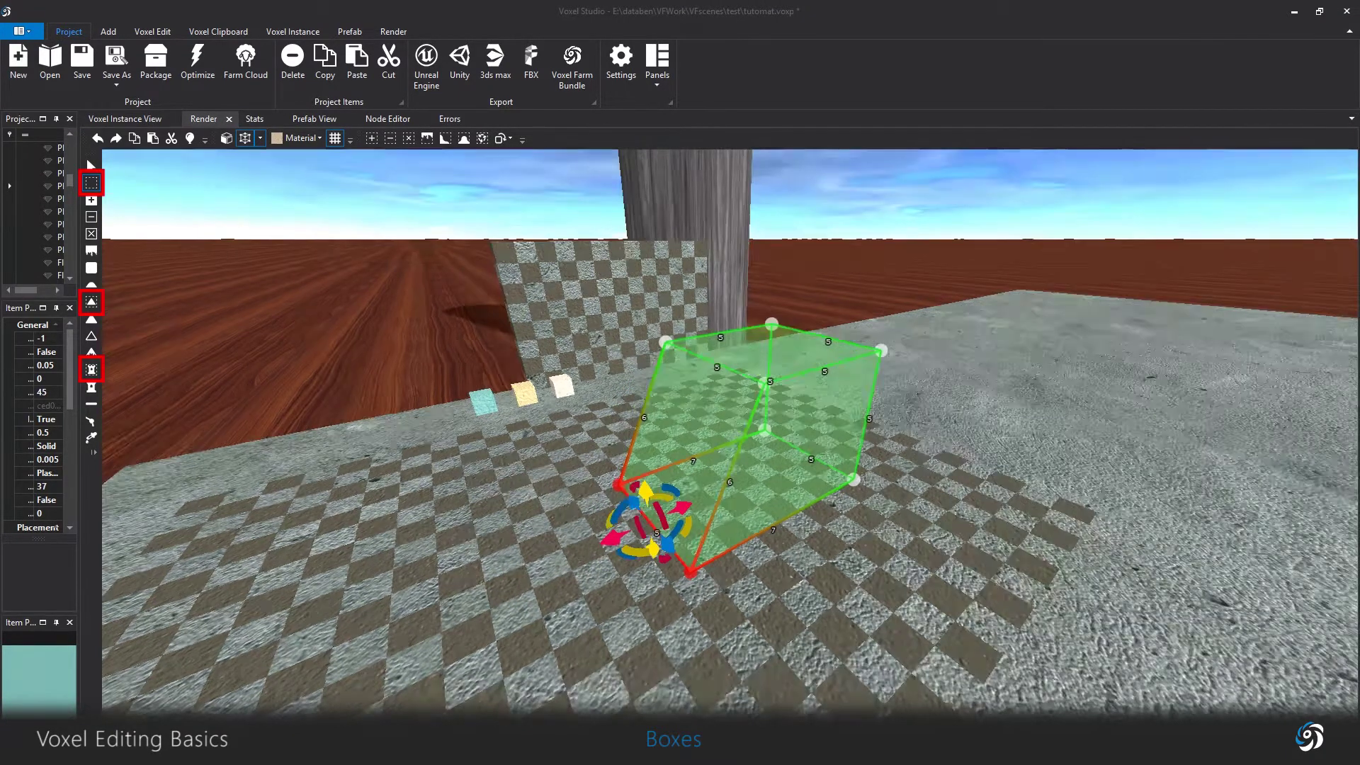
{"action": "mouse_move", "coordinate": [656, 519]}
{"action": "left_mouse_down"}
{"action": "mouse_move", "coordinate": [647, 550]}
{"action": "mouse_move", "coordinate": [678, 522]}
{"action": "mouse_move", "coordinate": [664, 542]}
{"action": "left_mouse_up"}
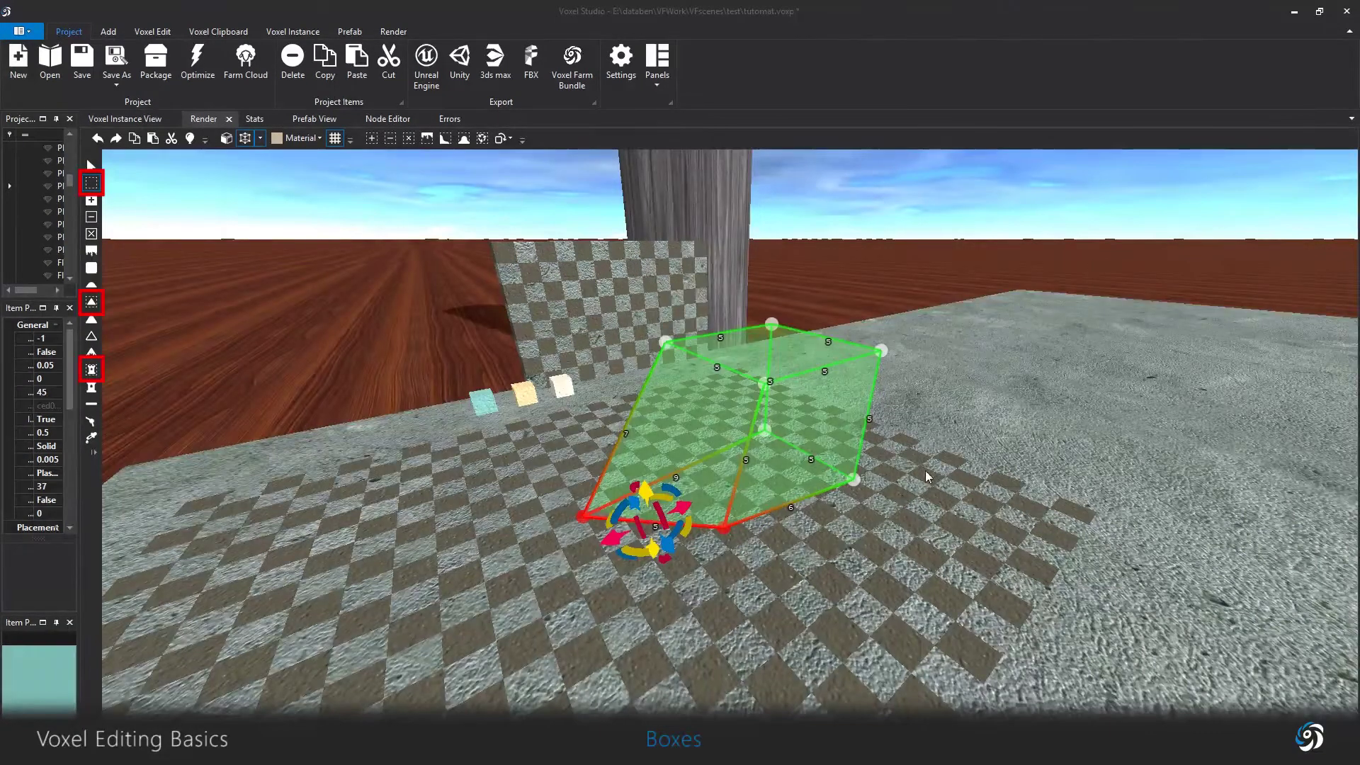
{"action": "left_click", "coordinate": [898, 466]}
Draw another selection box on the checkered floor and alternate between whole-box and vertex editing, ending in vertex editing.
{"action": "left_click_drag", "start_coordinate": [741, 437], "coordinate": [779, 468]}
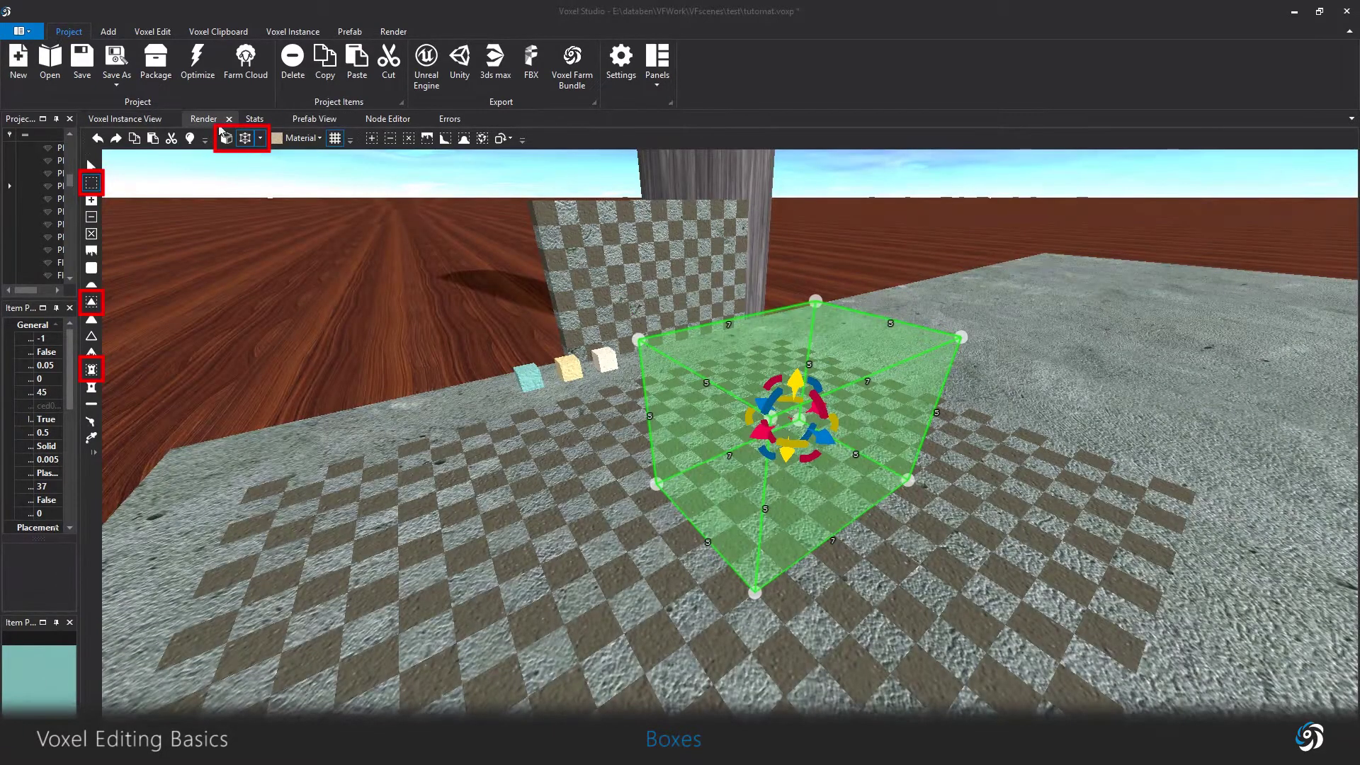
{"action": "left_click", "coordinate": [226, 139]}
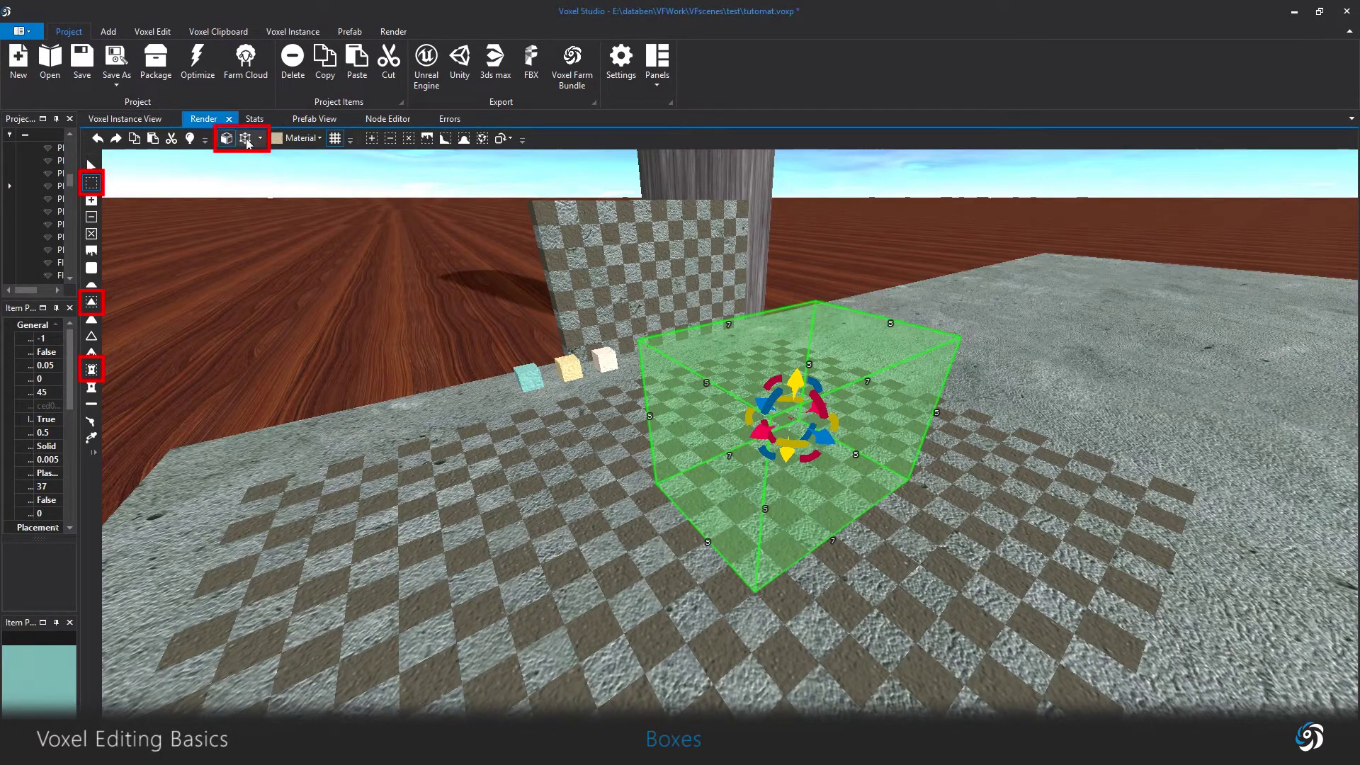
{"action": "left_click", "coordinate": [246, 139]}
{"action": "left_click", "coordinate": [227, 139]}
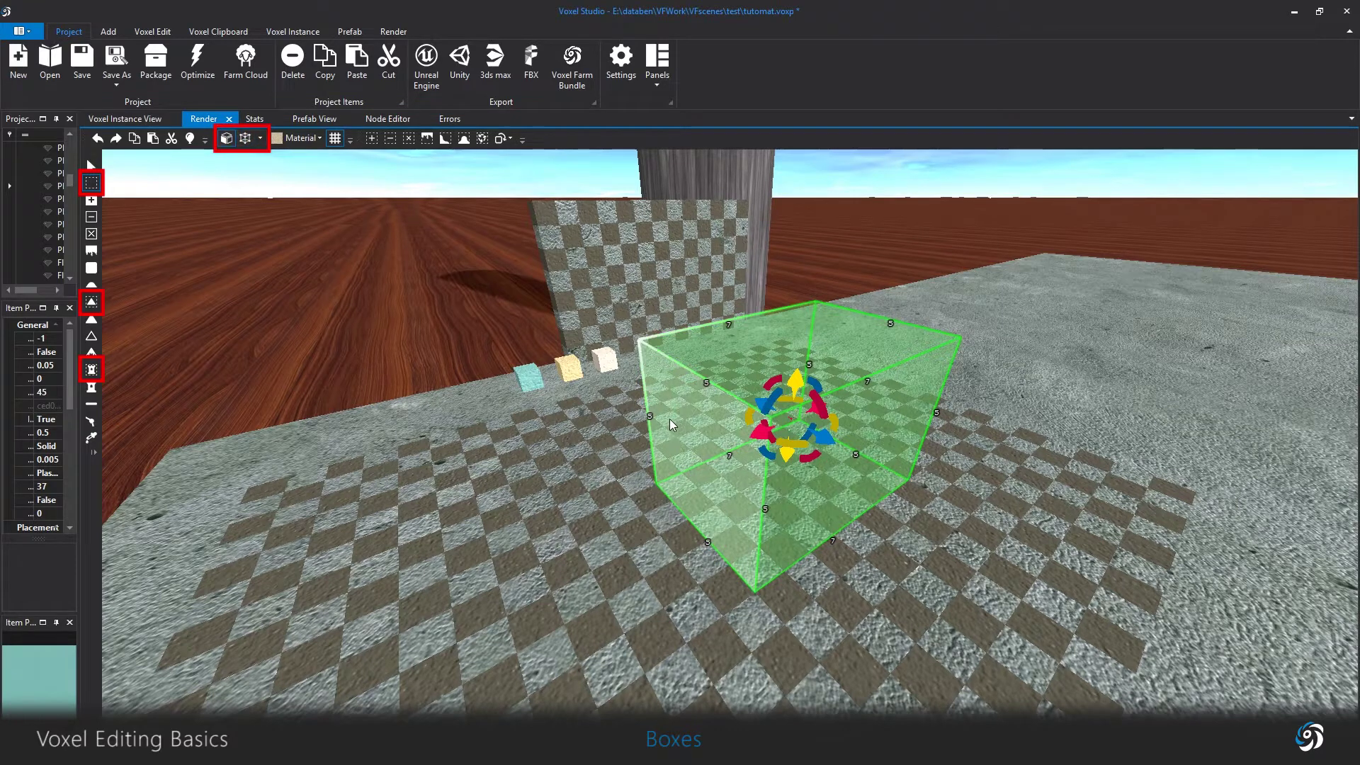
{"action": "left_click", "coordinate": [245, 139]}
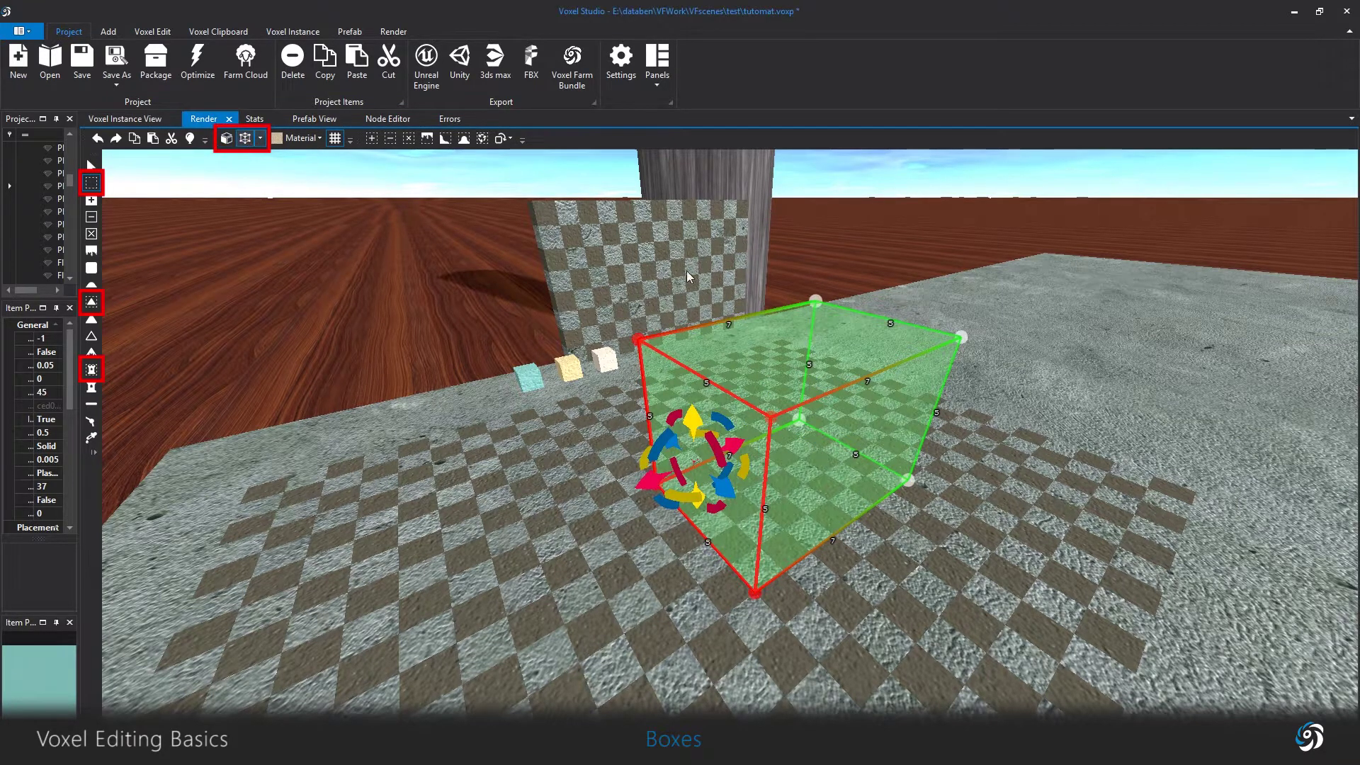
Select the box's far upper corner vertex and the lower corner beneath it, and switch to whole-box editing.
{"action": "left_click", "coordinate": [959, 337]}
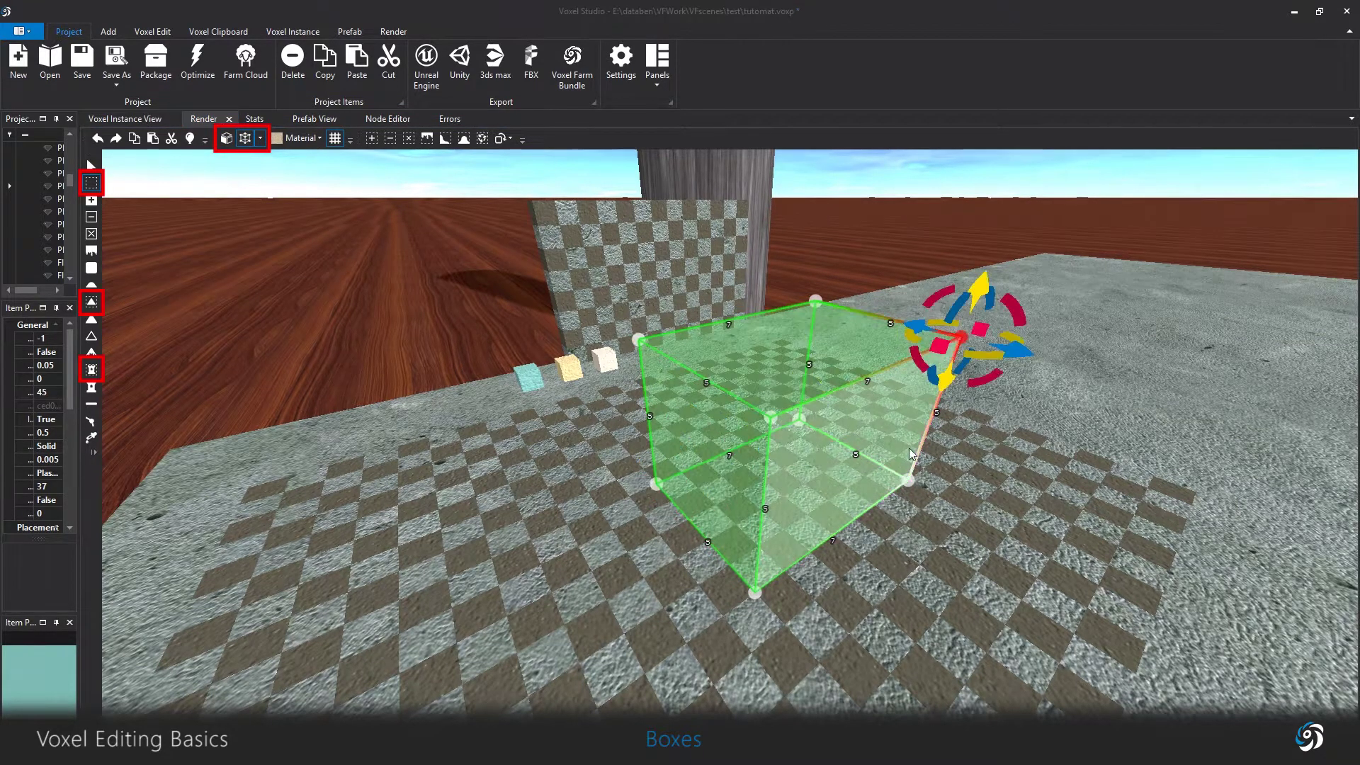
{"action": "left_click", "coordinate": [908, 479]}
{"action": "left_click", "coordinate": [228, 141]}
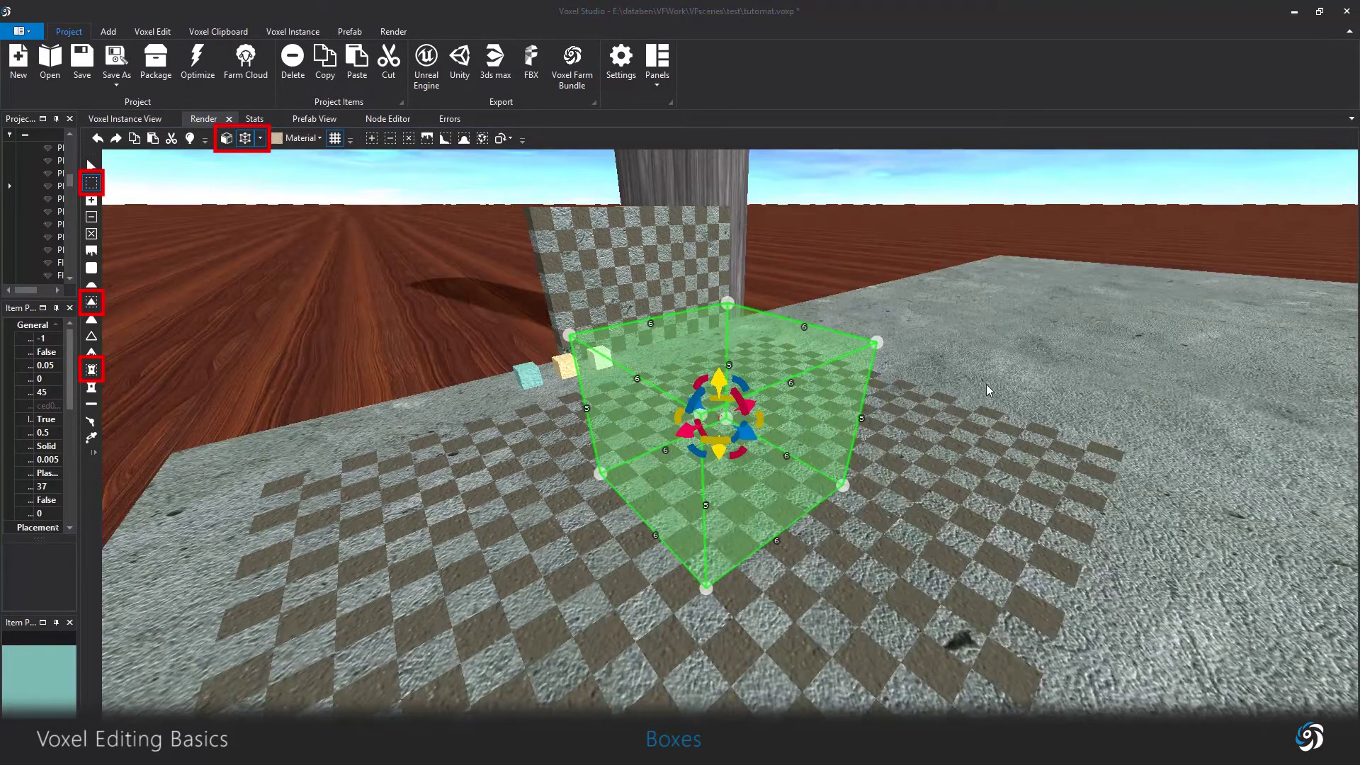
Select the selection box's far upper edge vertices and move them outward until the upper side edges are 10 voxels long.
{"action": "key", "text": "d"}
{"action": "key", "text": "w"}
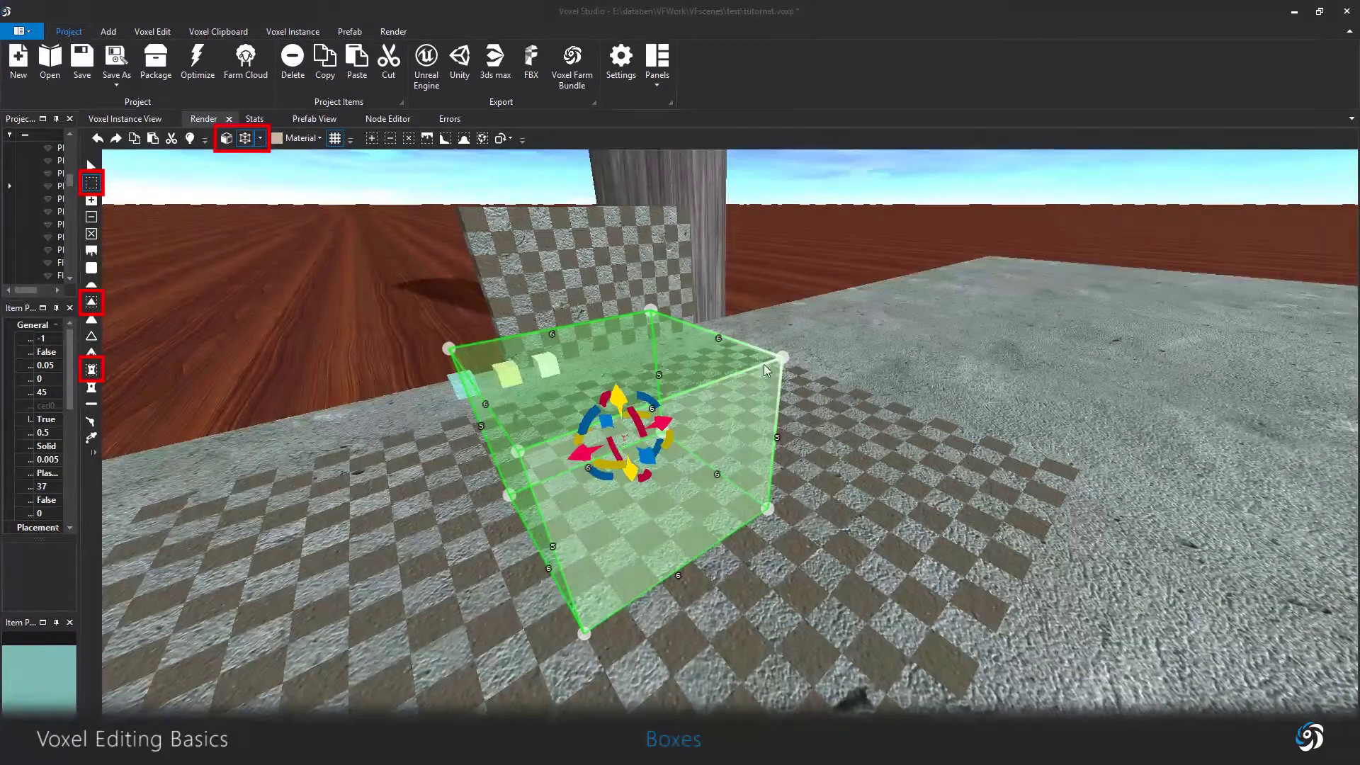
{"action": "left_click", "coordinate": [782, 359]}
{"action": "left_click_drag", "start_coordinate": [664, 331], "coordinate": [773, 296]}
{"action": "key", "text": "a"}
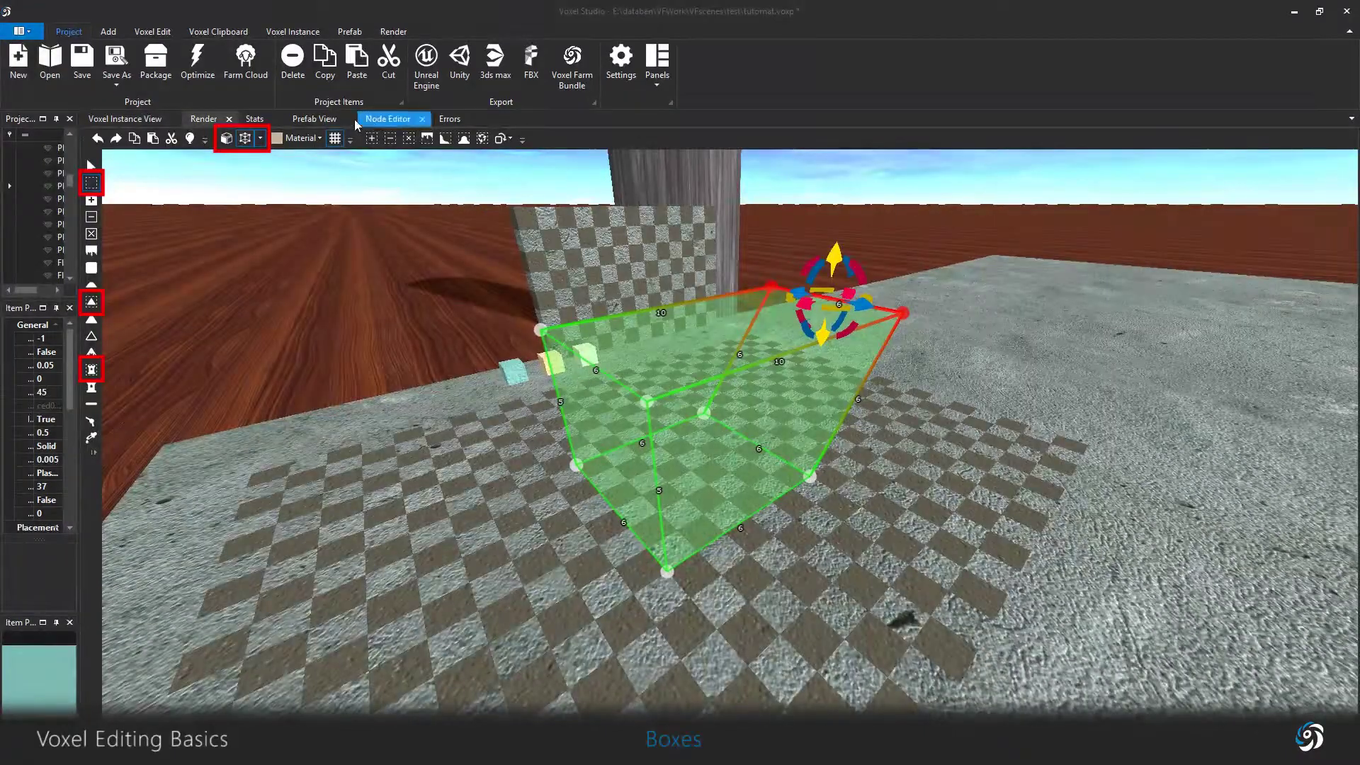
Set the box lattice width to 7, draw a subdivided selection box on the checkered floor, and discard it.
{"action": "left_click", "coordinate": [261, 139]}
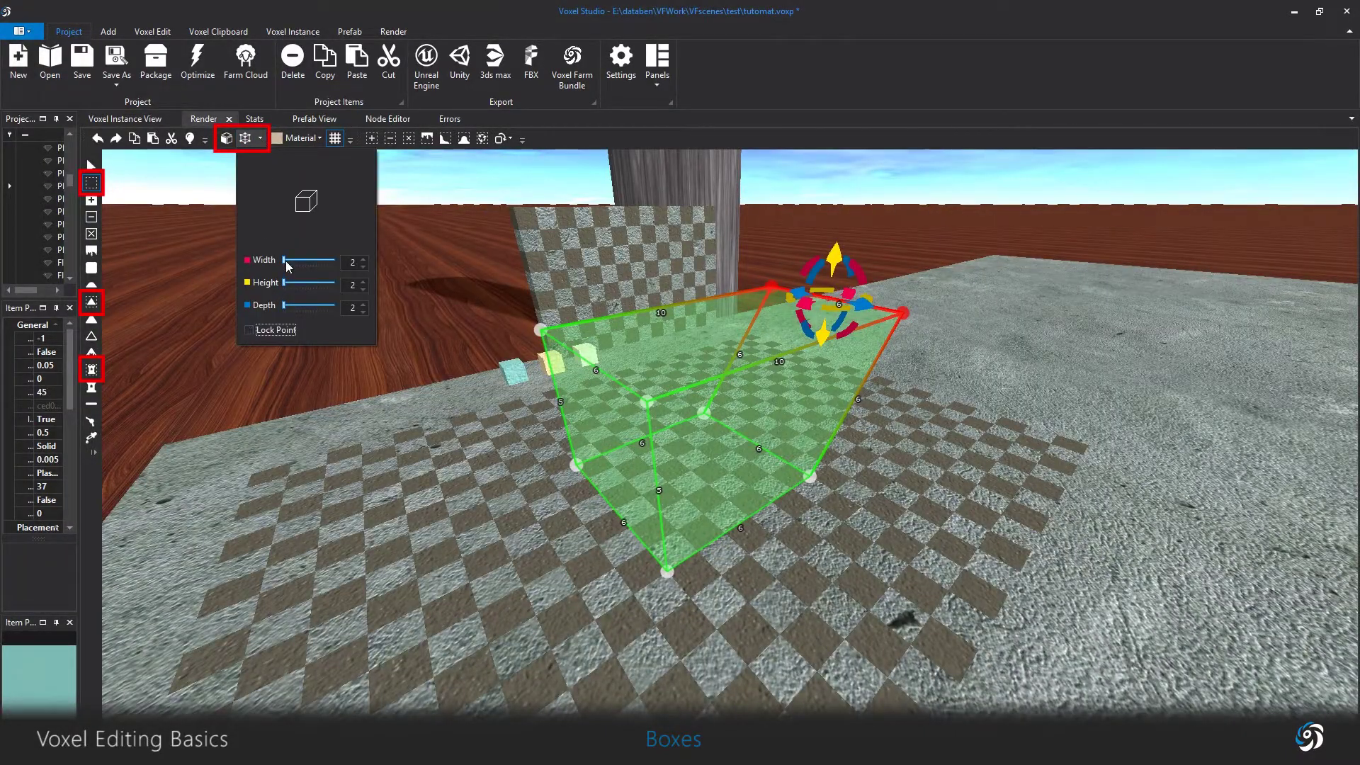
{"action": "left_click_drag", "start_coordinate": [296, 264], "coordinate": [301, 263]}
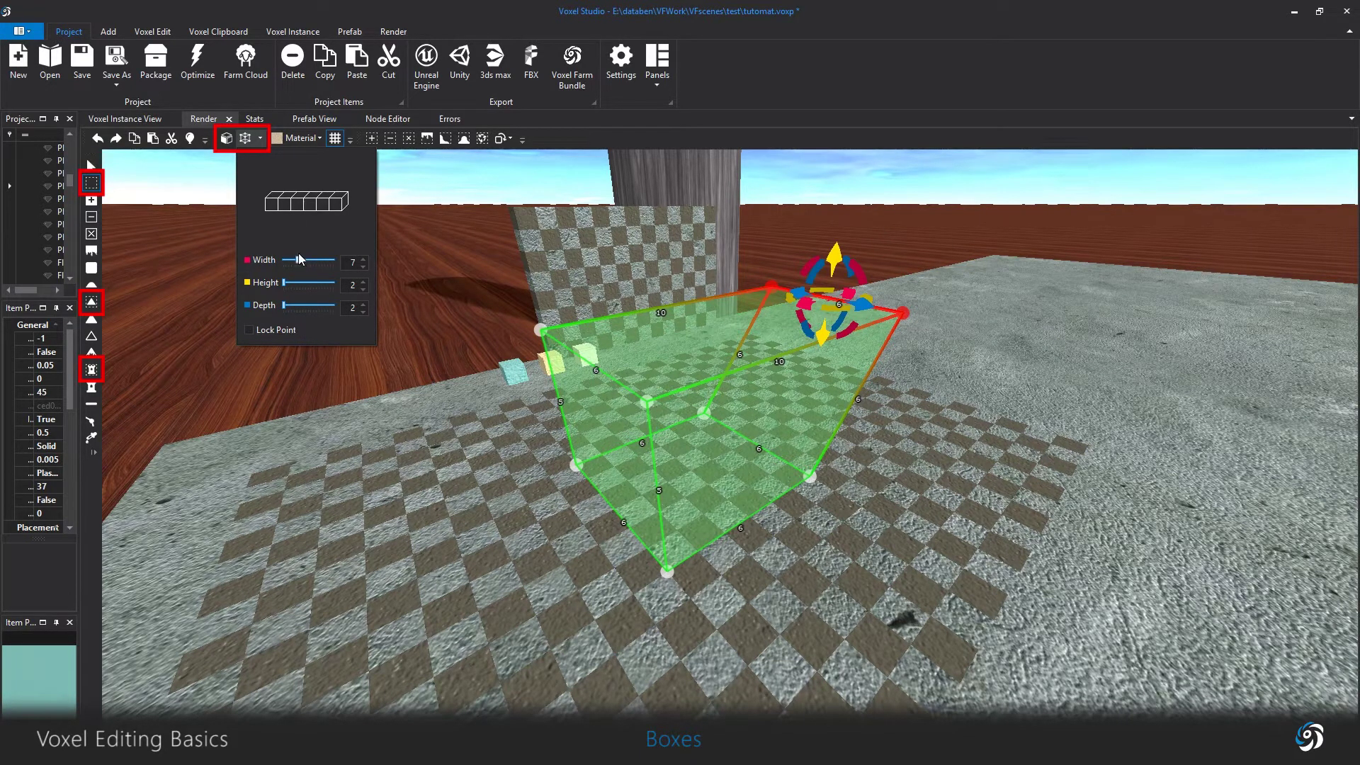
{"action": "left_click", "coordinate": [1047, 333]}
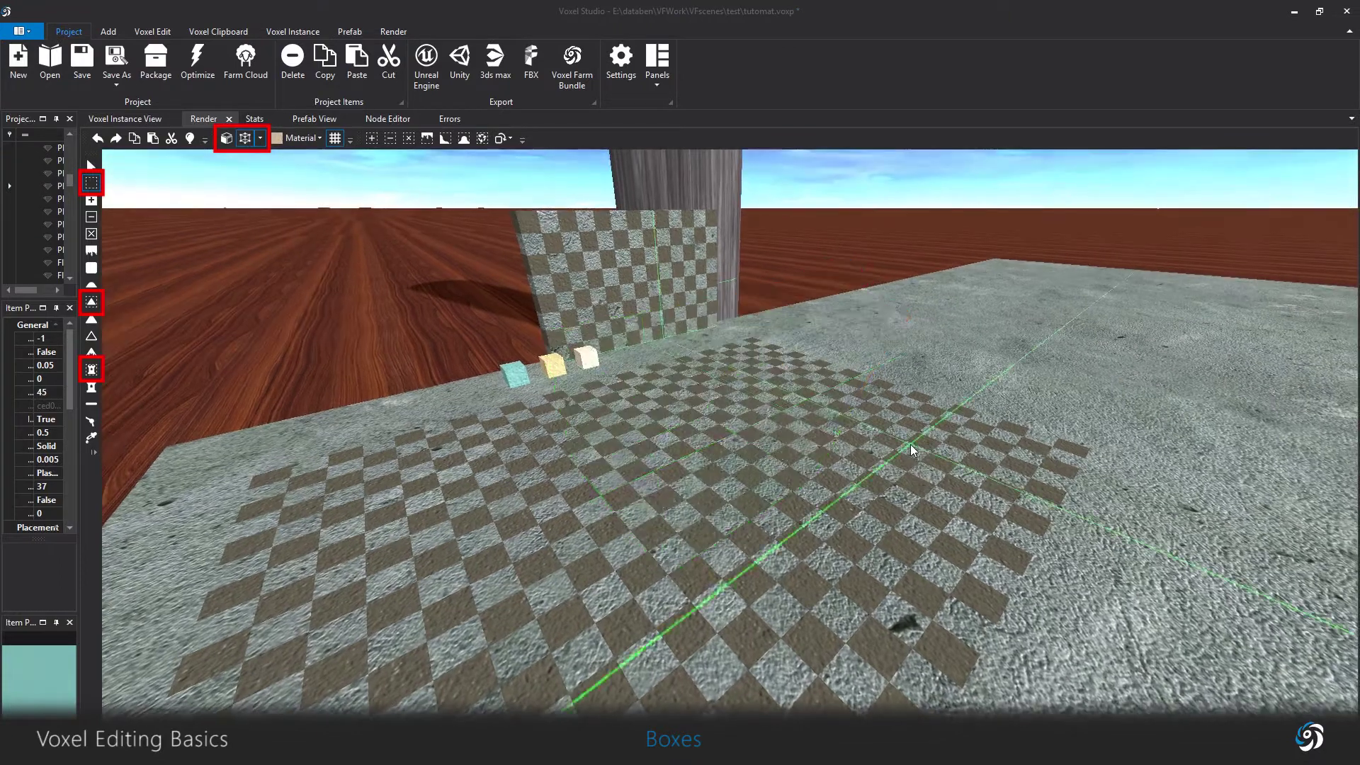
{"action": "left_click_drag", "start_coordinate": [592, 461], "coordinate": [886, 435]}
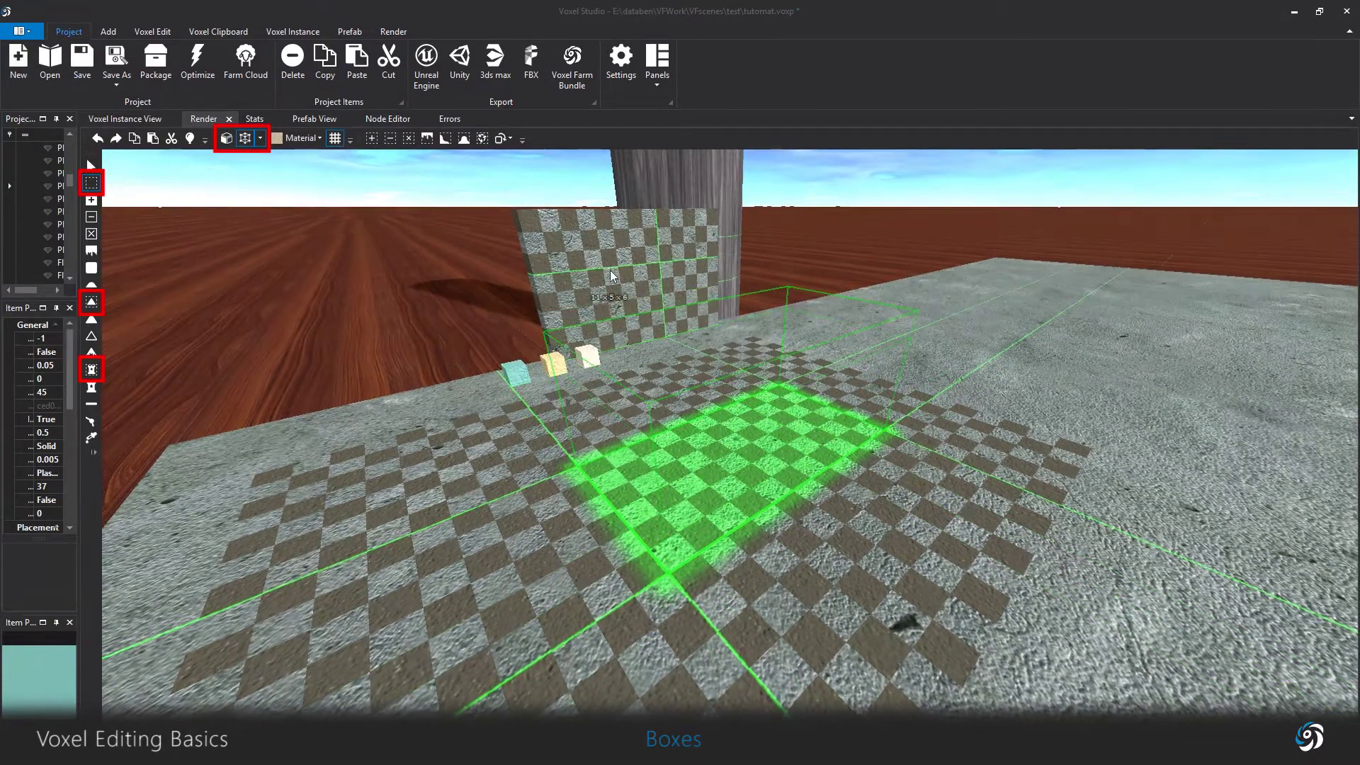
{"action": "left_click", "coordinate": [611, 275]}
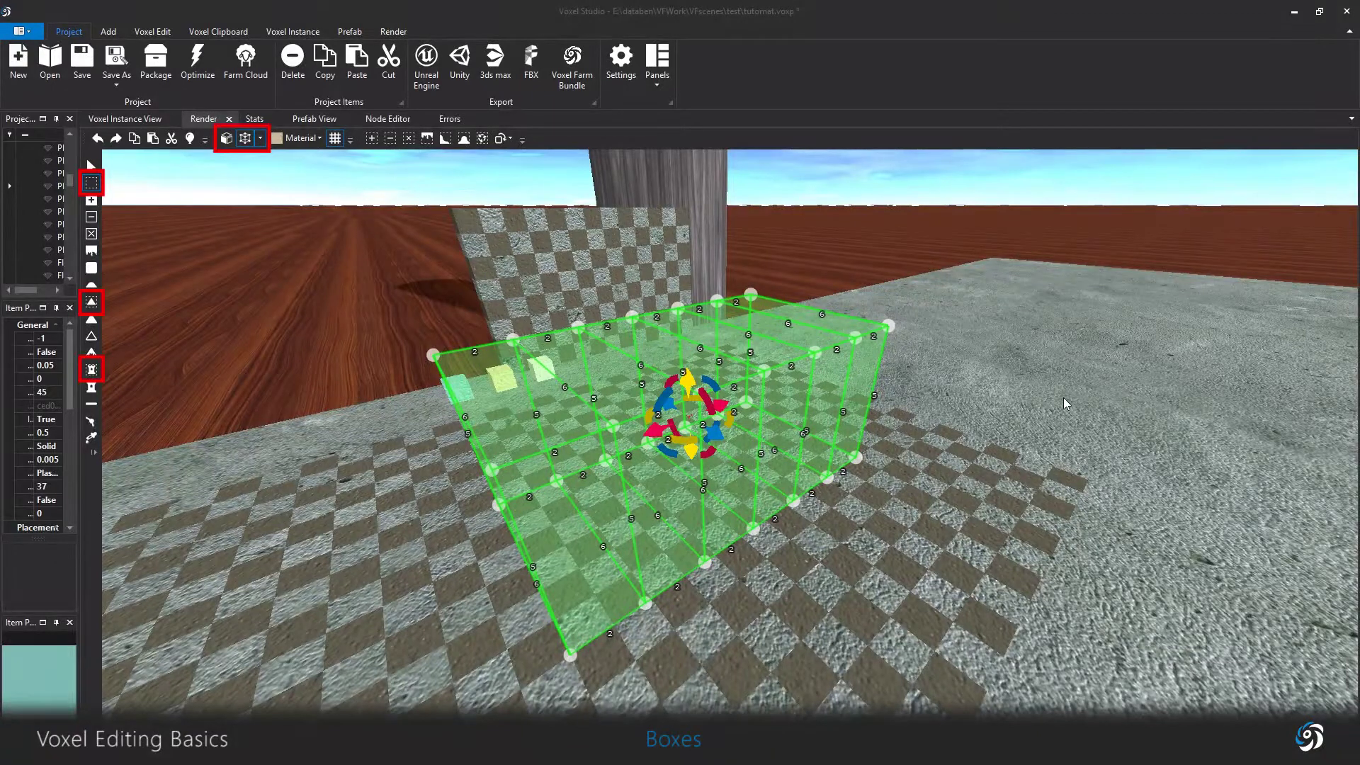
{"action": "key", "text": "Escape"}
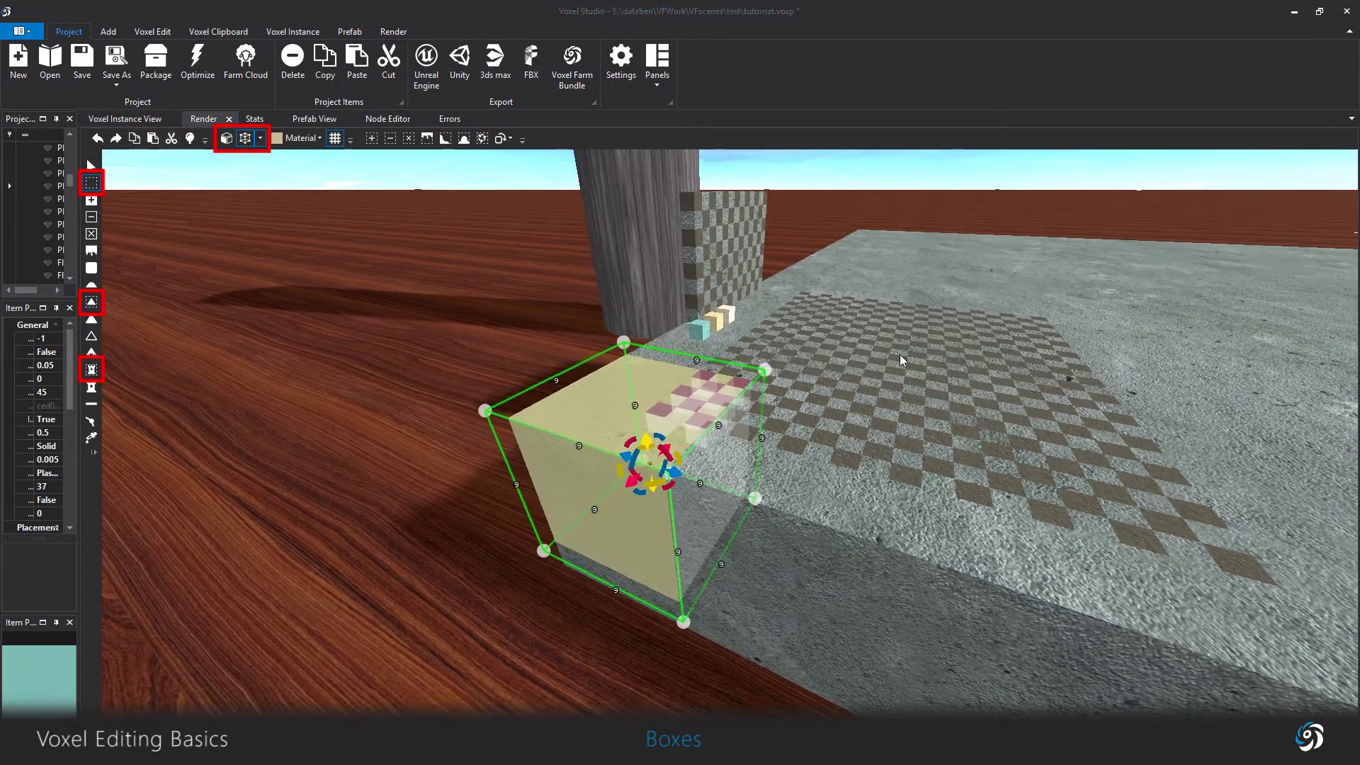
Discard the selection box at the slab's corner and set the box lattice width to 7.
{"action": "key", "text": "Escape"}
{"action": "left_click", "coordinate": [260, 138]}
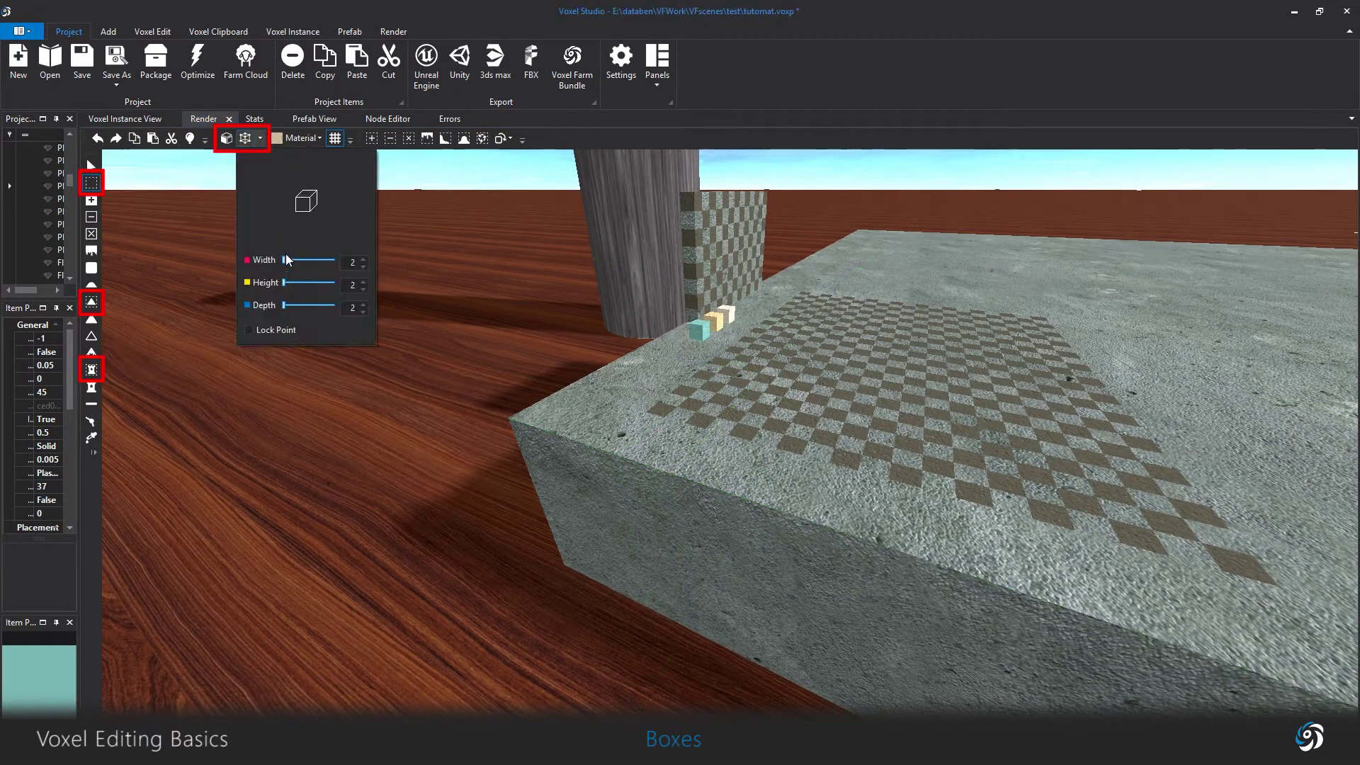
{"action": "left_click_drag", "start_coordinate": [284, 261], "coordinate": [297, 262]}
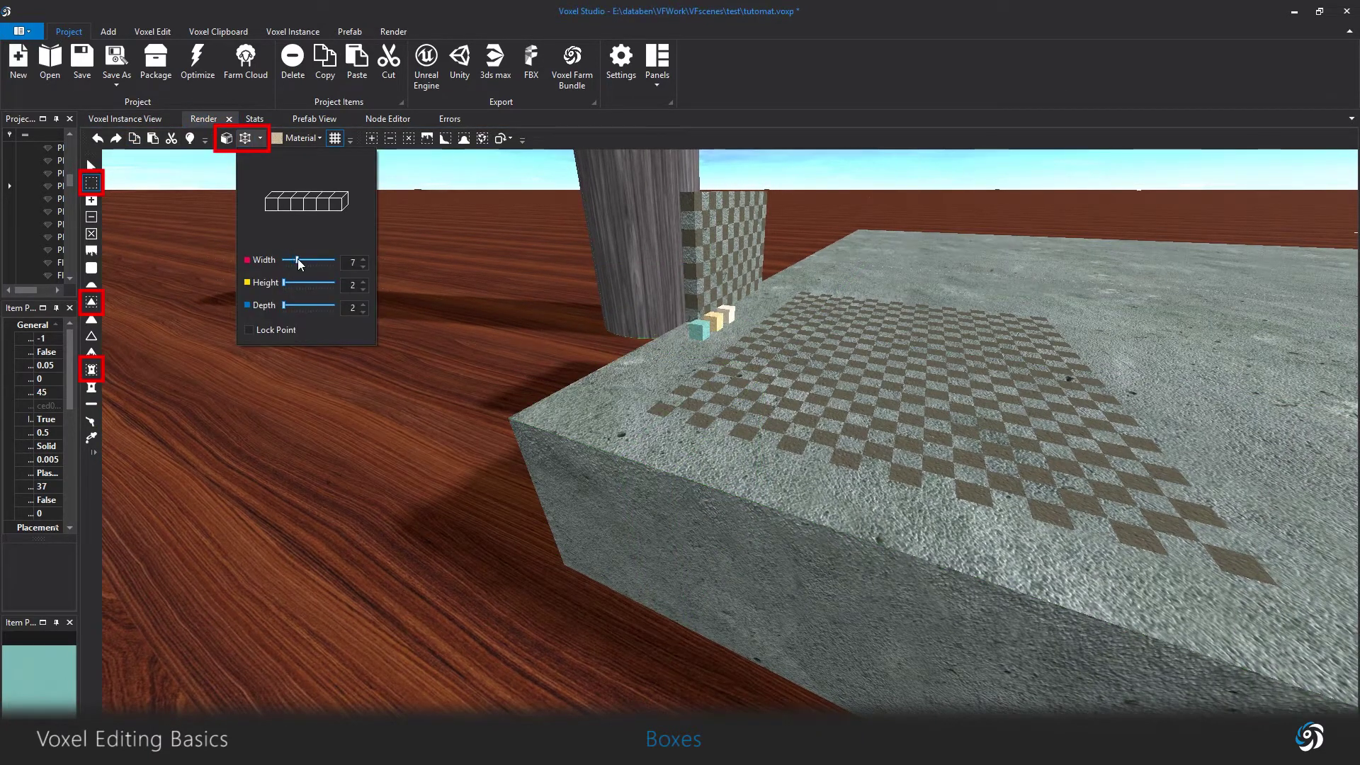
{"action": "left_click", "coordinate": [150, 141]}
{"action": "right_click_drag", "start_coordinate": [613, 401], "coordinate": [992, 467]}
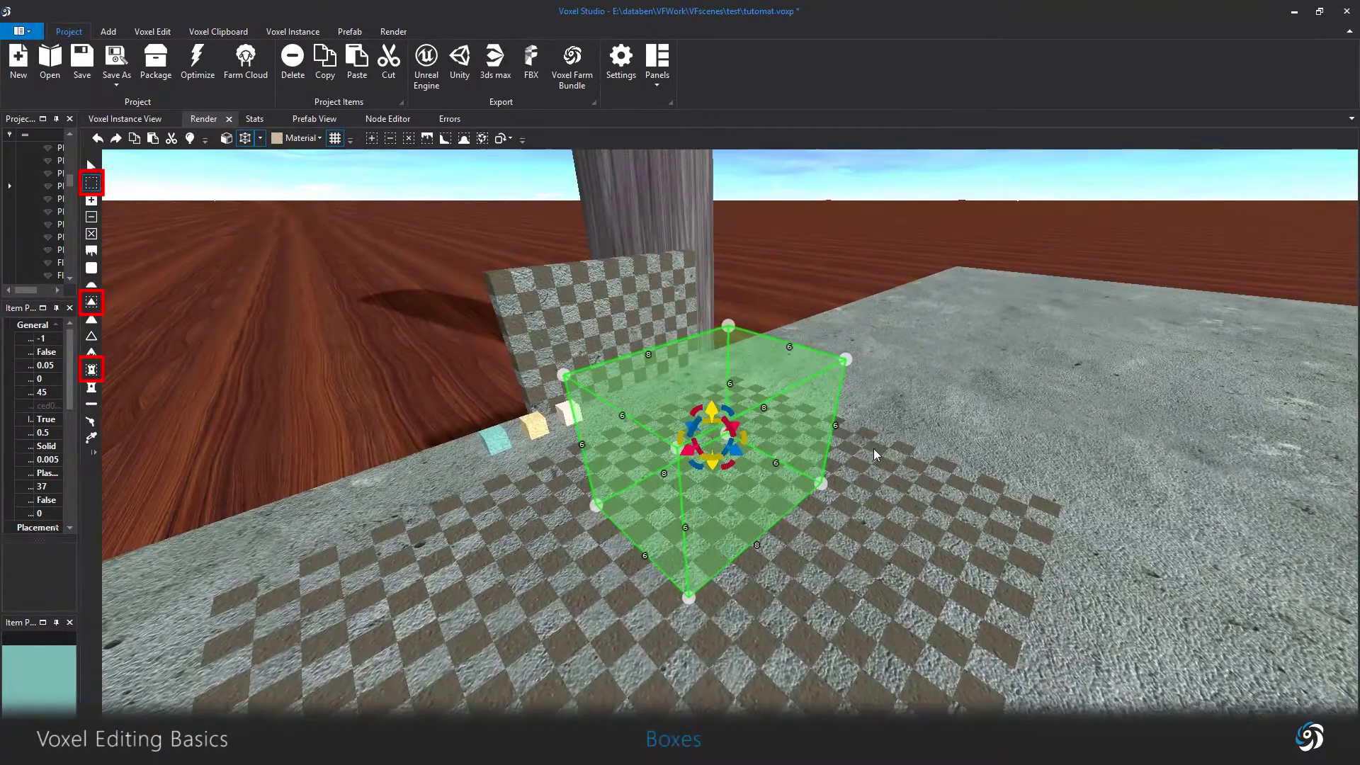
Select the upper corner vertices of the 6-voxel selection box on the checkered floor.
{"action": "left_click", "coordinate": [928, 483]}
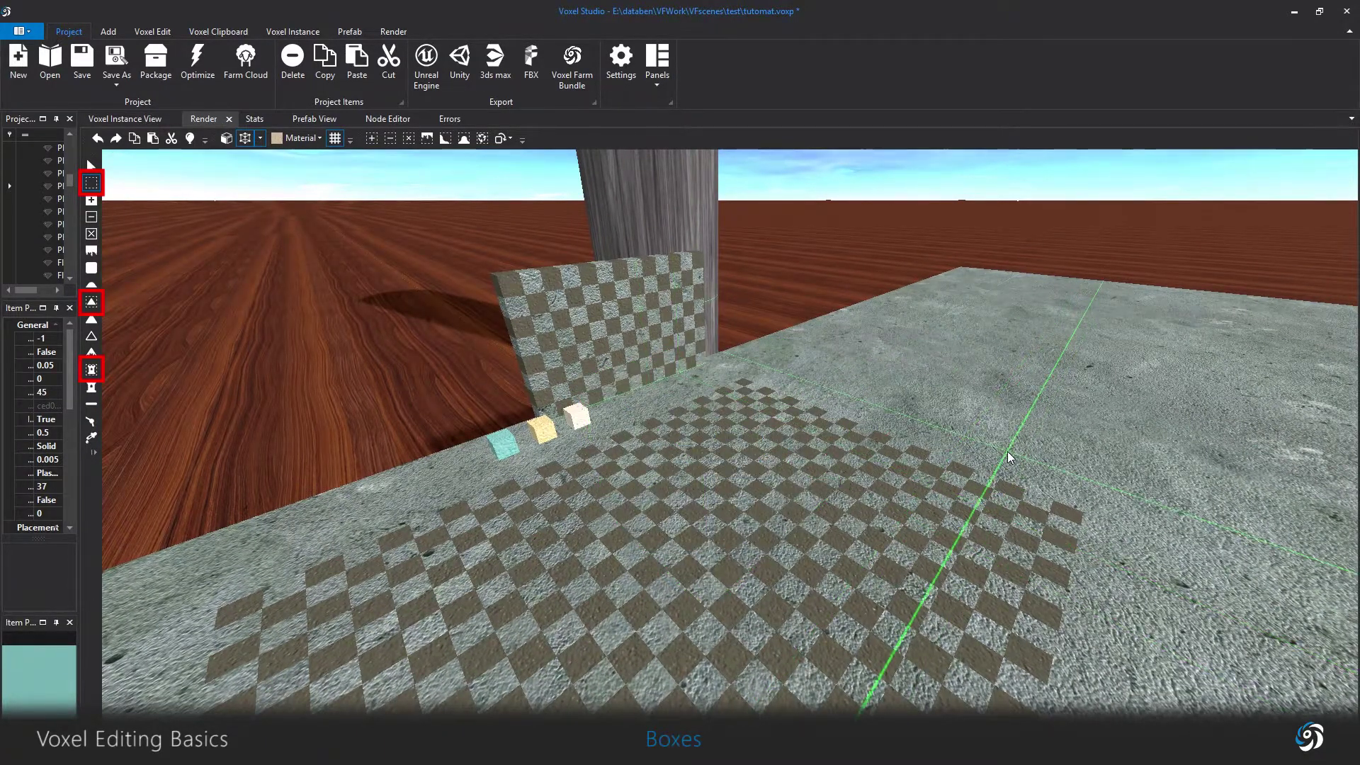
{"action": "left_click", "coordinate": [483, 138]}
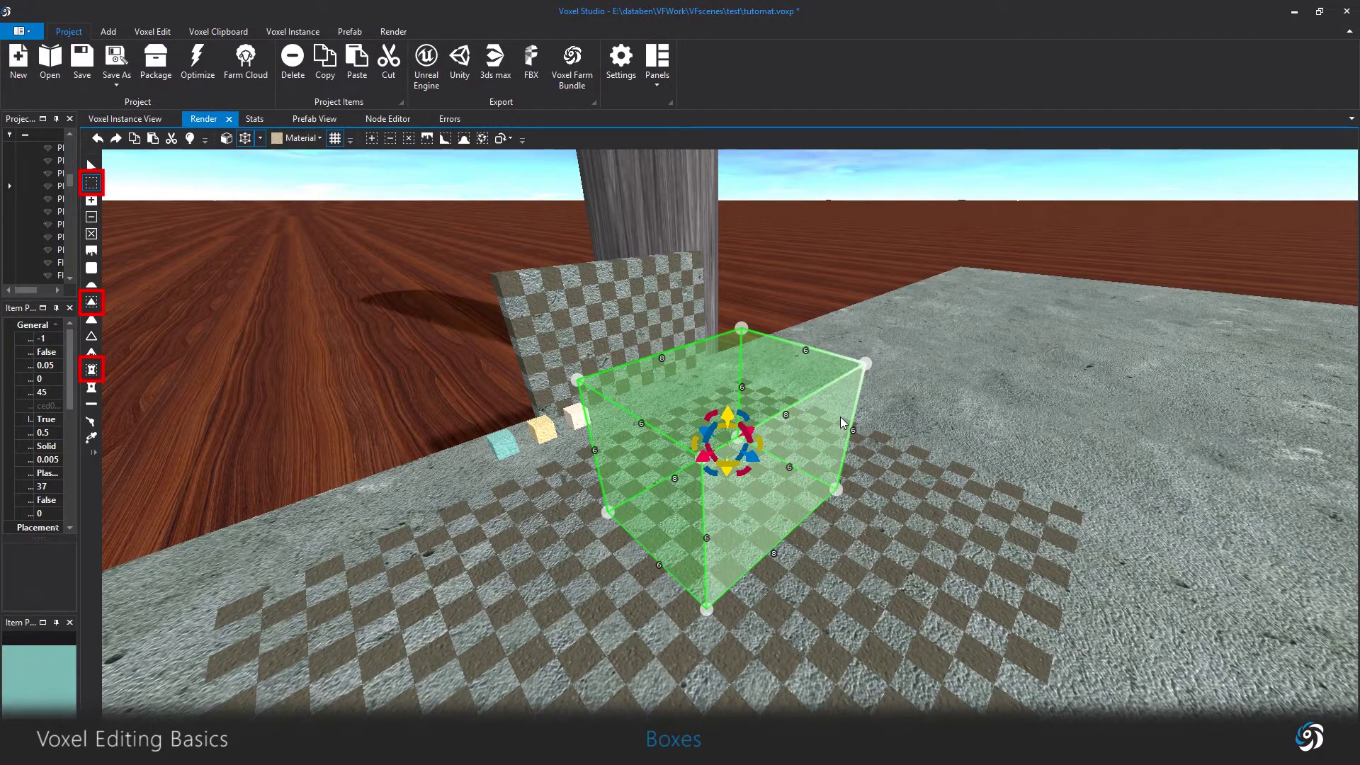
{"action": "scroll", "coordinate": [840, 418], "scroll_direction": "up", "scroll_amount": 2}
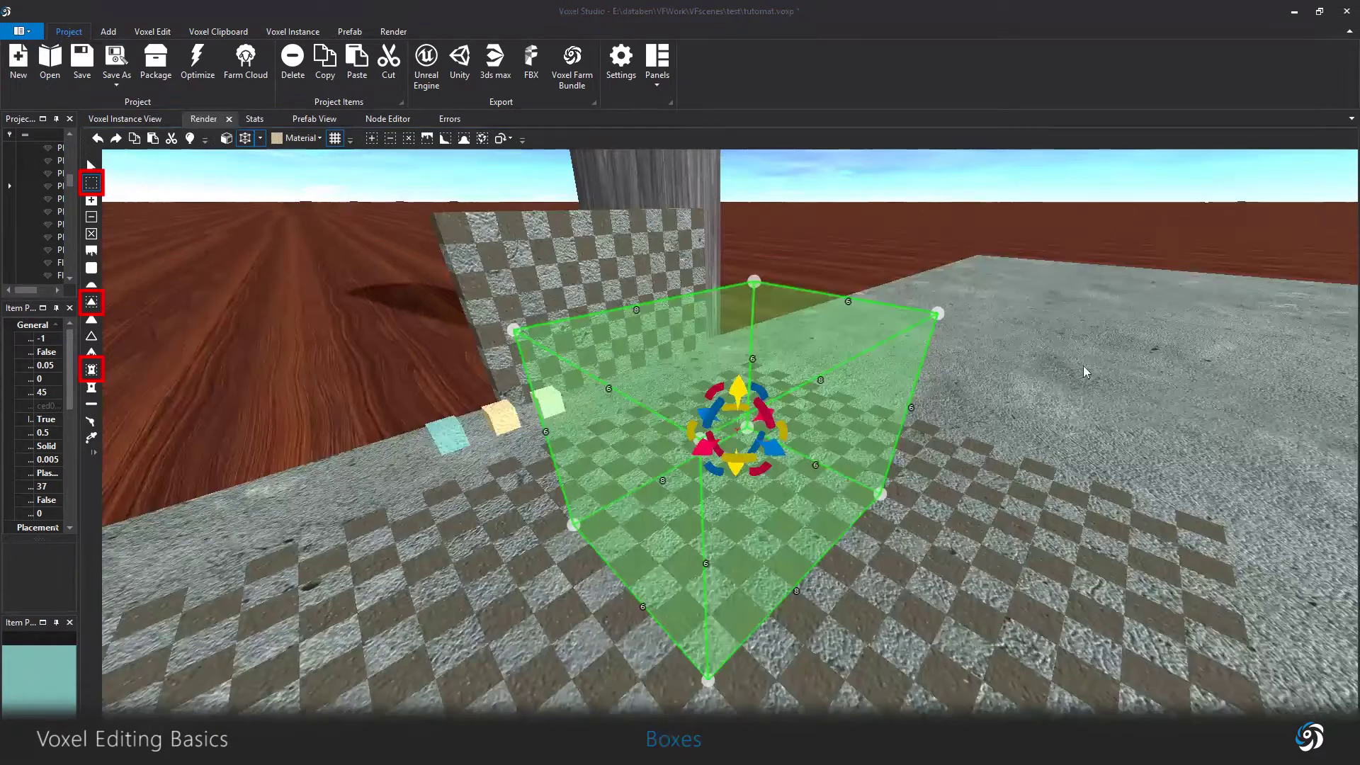
{"action": "left_click", "coordinate": [919, 320]}
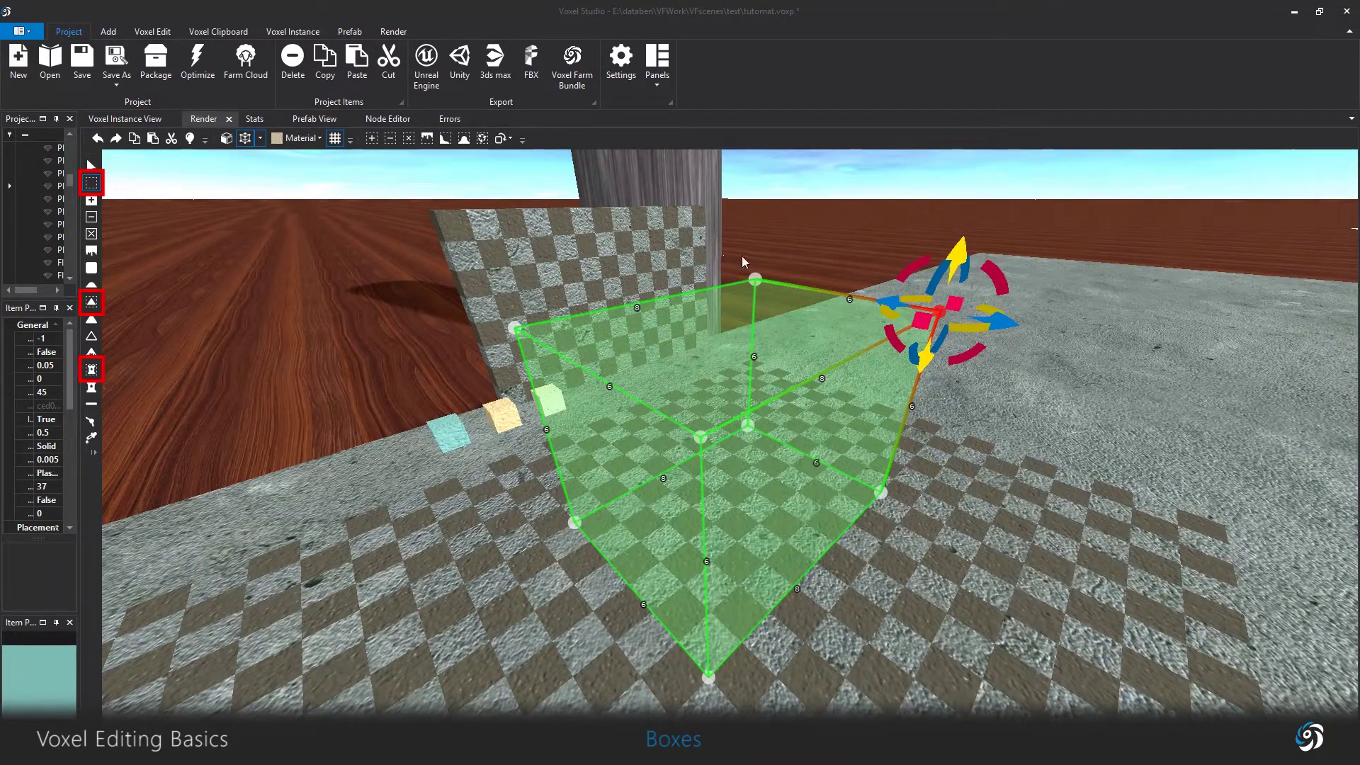
{"action": "right_click_drag", "start_coordinate": [759, 288], "coordinate": [762, 285]}
{"action": "left_click", "coordinate": [758, 290]}
{"action": "left_click", "coordinate": [533, 333]}
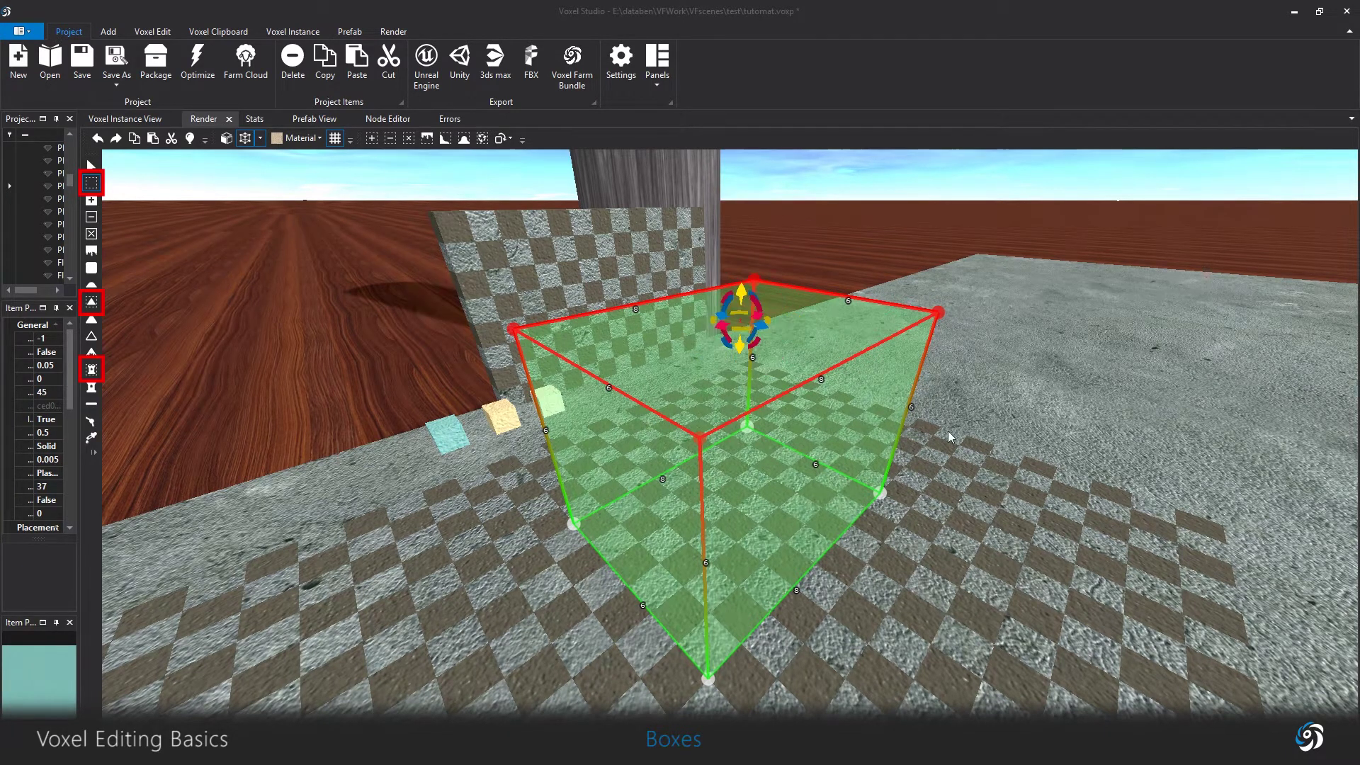
Add the box's lower corner vertices to the selection, and clear the whole vertex selection.
{"action": "left_click", "coordinate": [871, 478], "text": "shift"}
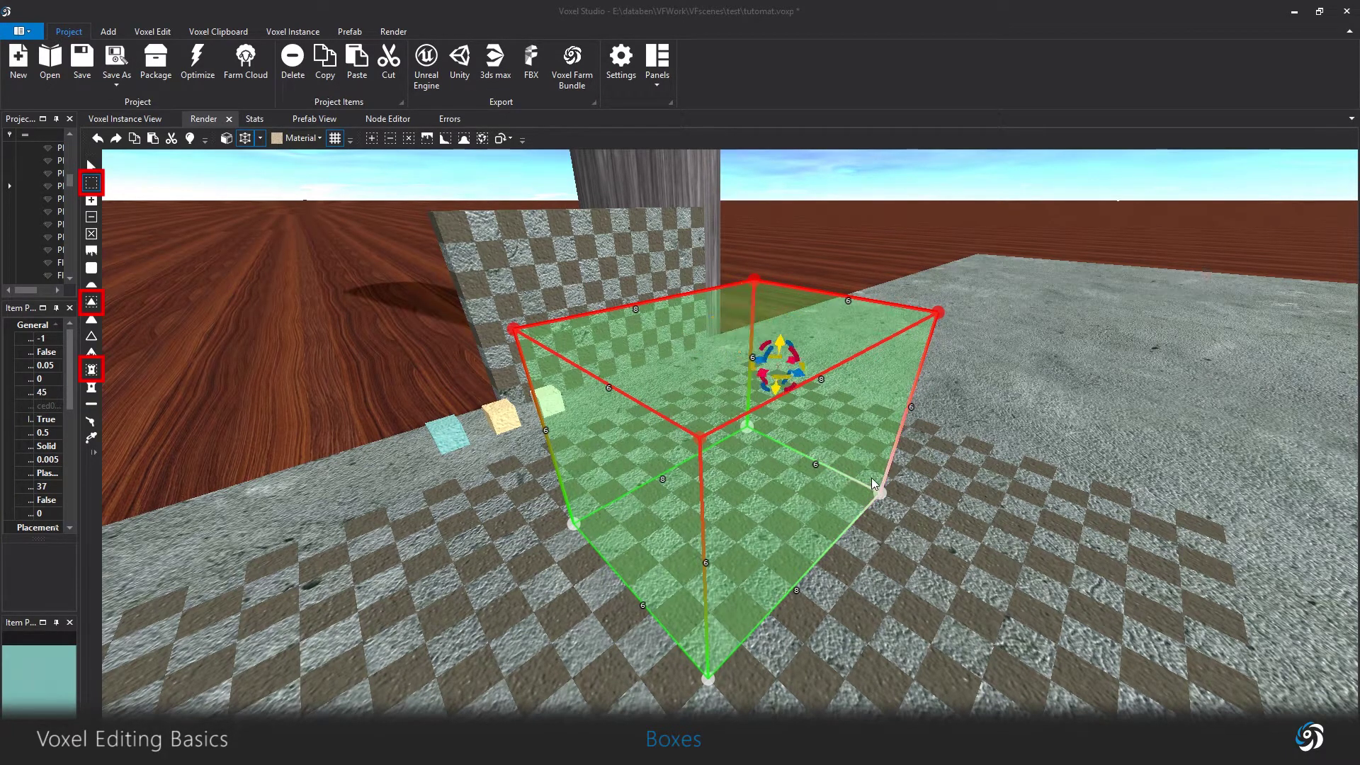
{"action": "left_click", "coordinate": [755, 427], "text": "shift"}
{"action": "left_click", "coordinate": [588, 505], "text": "shift"}
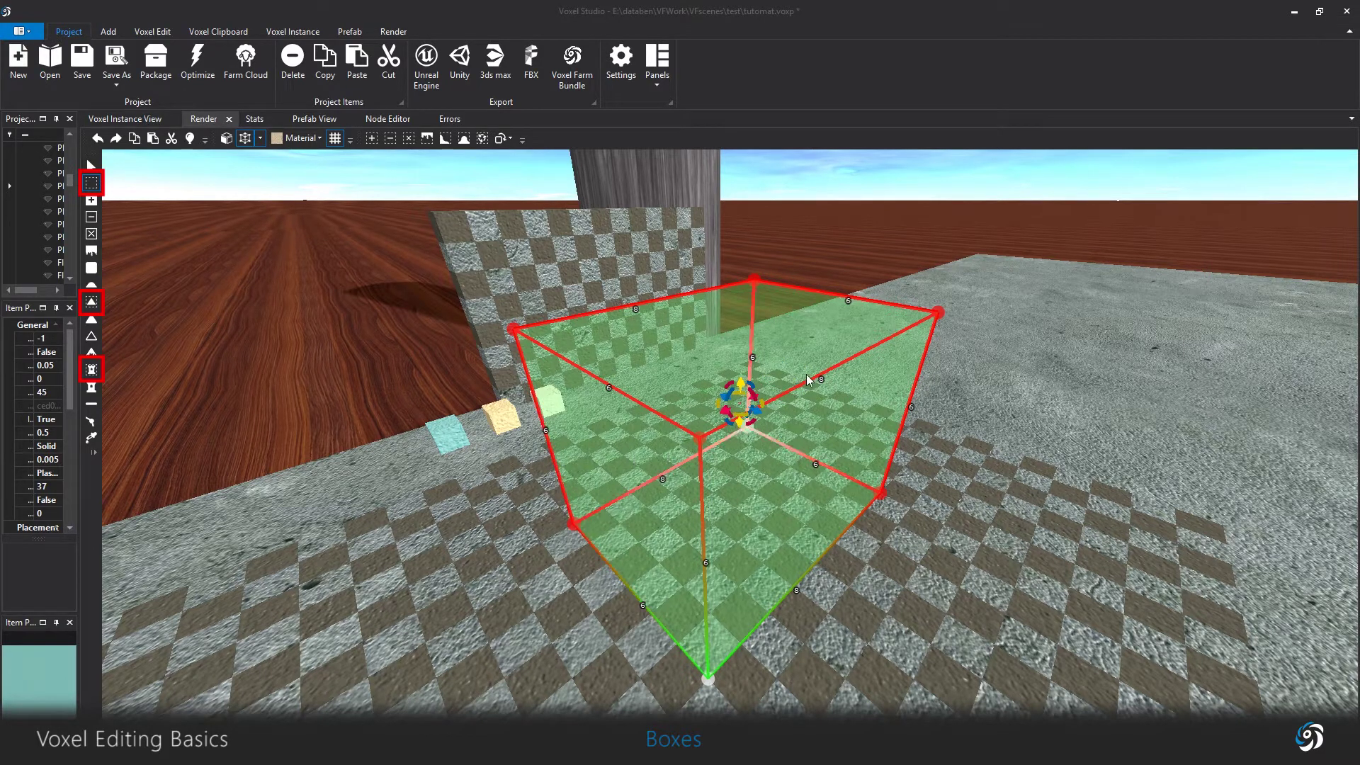
{"action": "left_click", "coordinate": [1021, 366]}
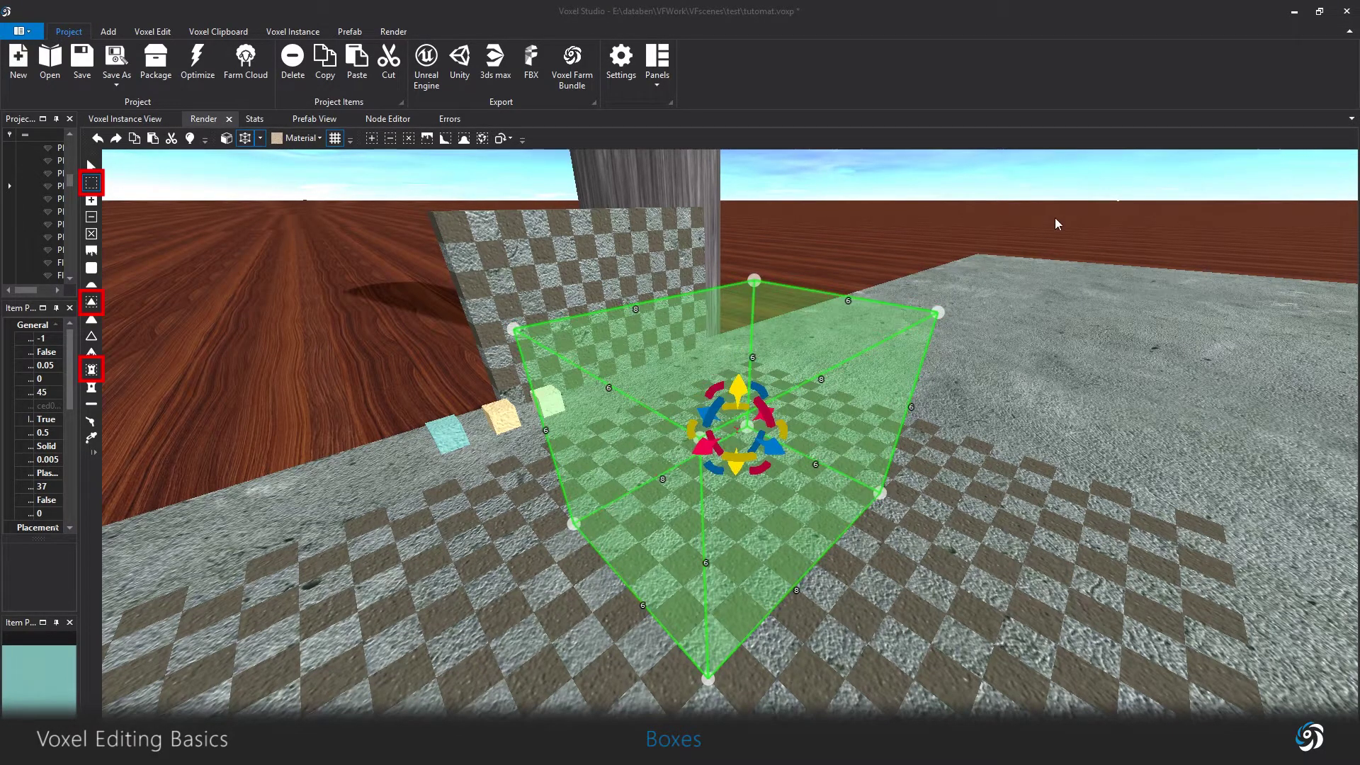
Marquee-select the two vertices of the box's far upper edge, clear them, and discard the selection box.
{"action": "left_click_drag", "start_coordinate": [1053, 215], "coordinate": [727, 367]}
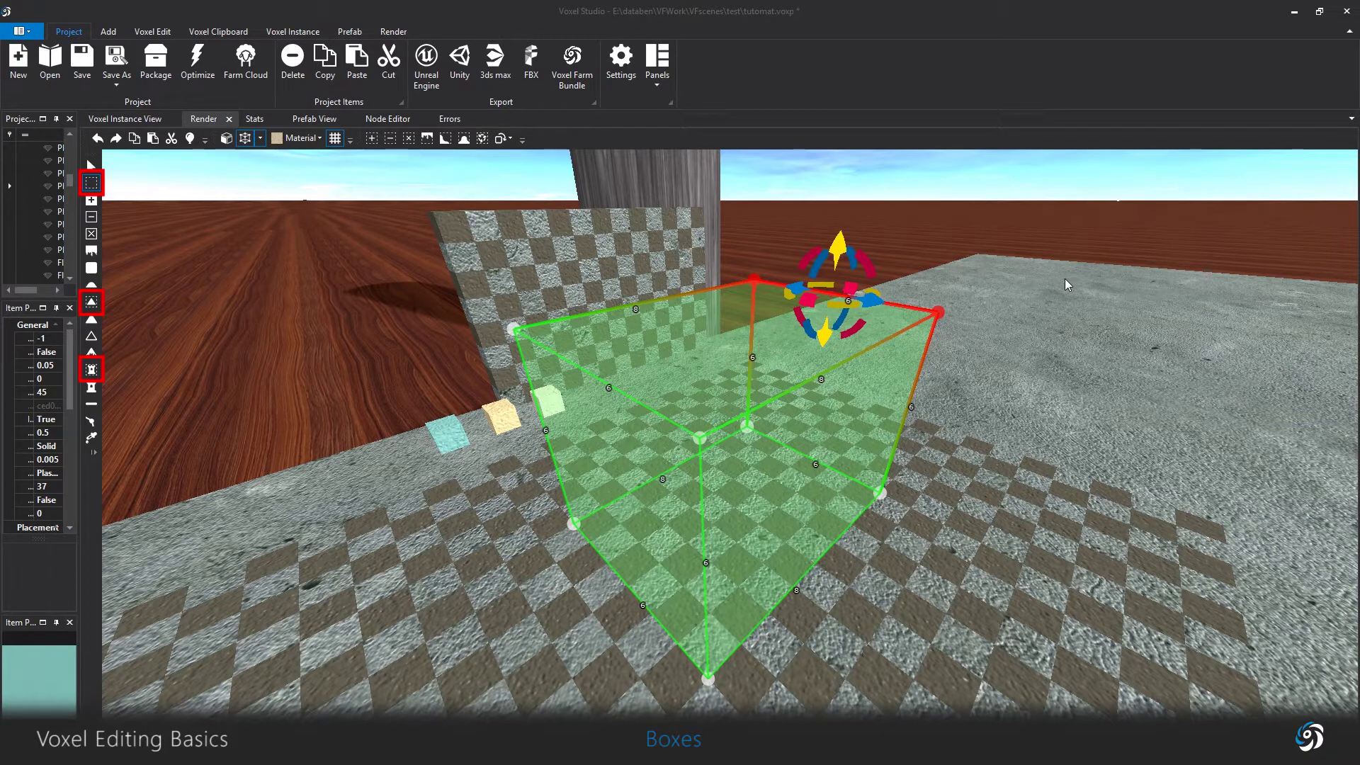
{"action": "left_click", "coordinate": [1056, 326]}
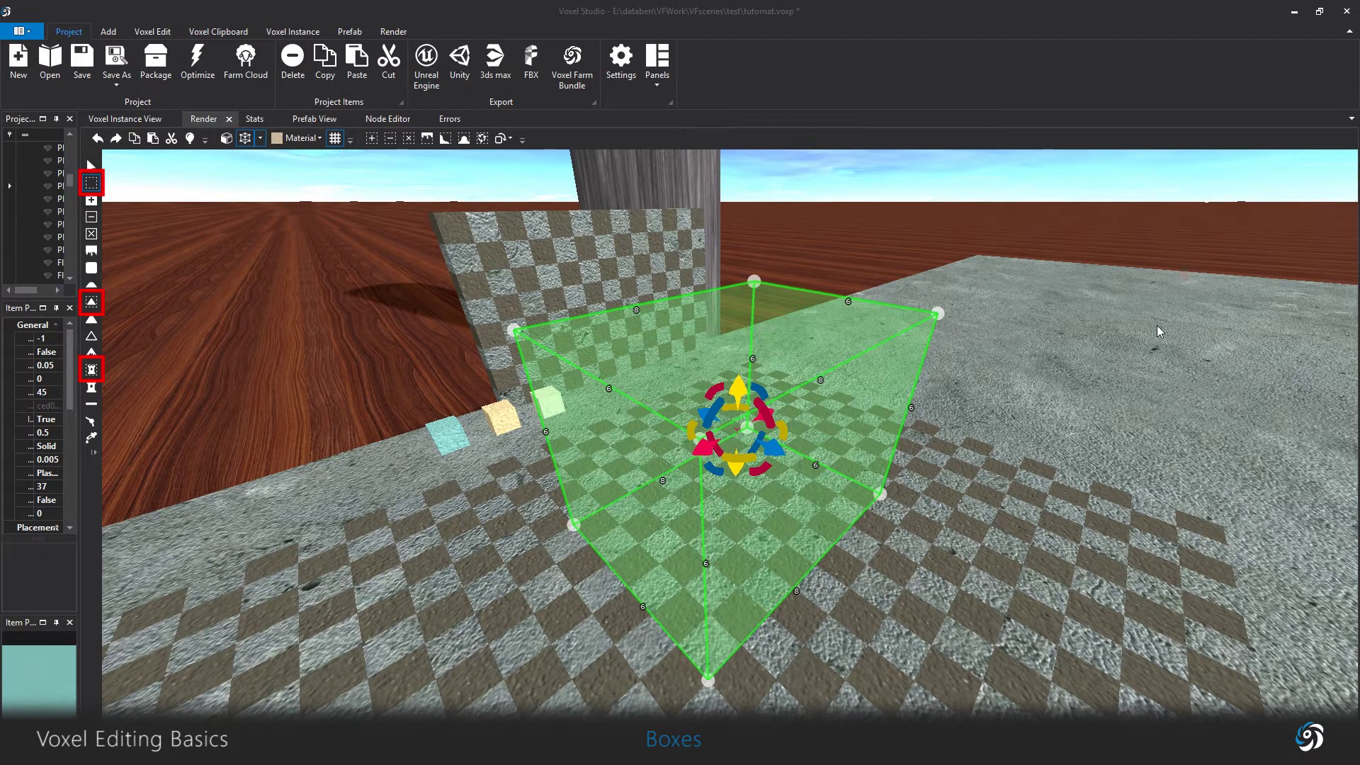
{"action": "left_click", "coordinate": [1257, 363]}
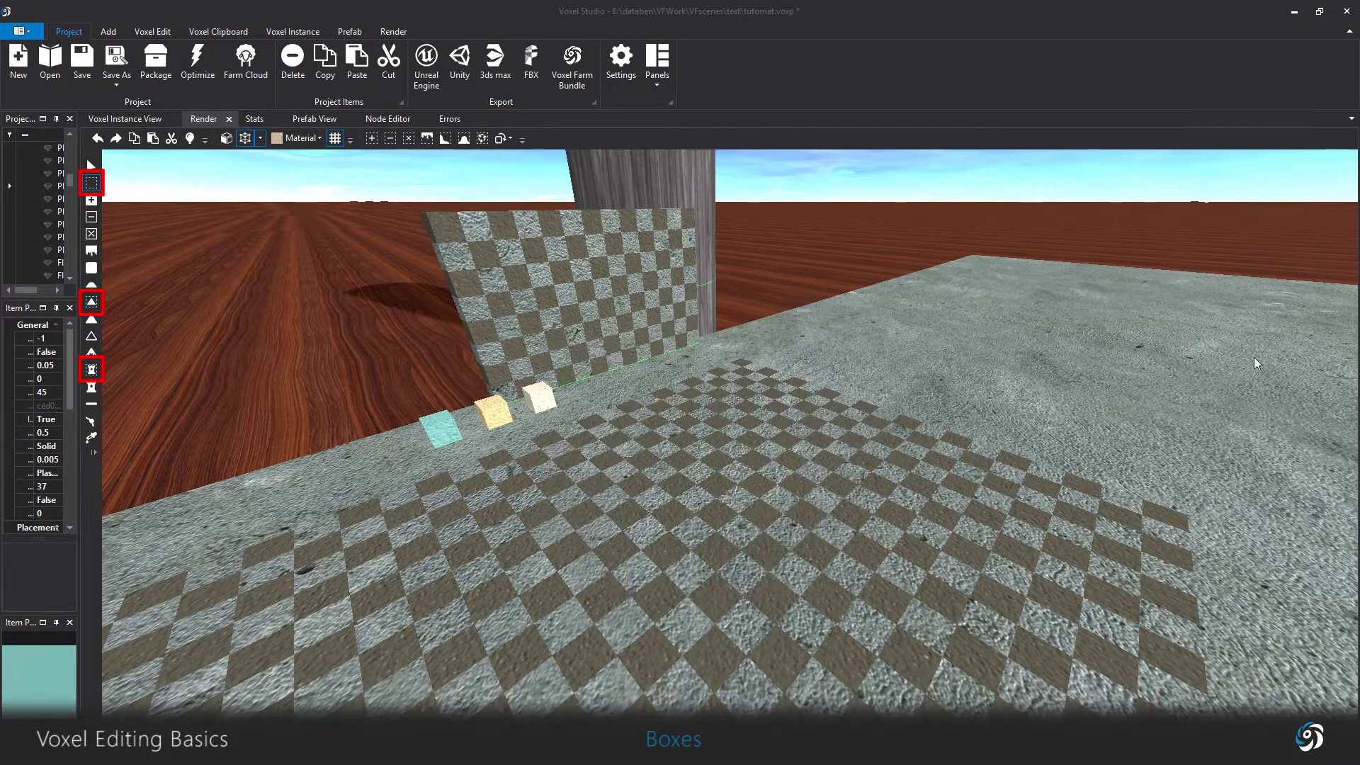
Set the box lattice width to 4 and draw a long, low selection box across the checkered floor.
{"action": "left_click", "coordinate": [261, 139]}
{"action": "left_click_drag", "start_coordinate": [285, 258], "coordinate": [290, 257]}
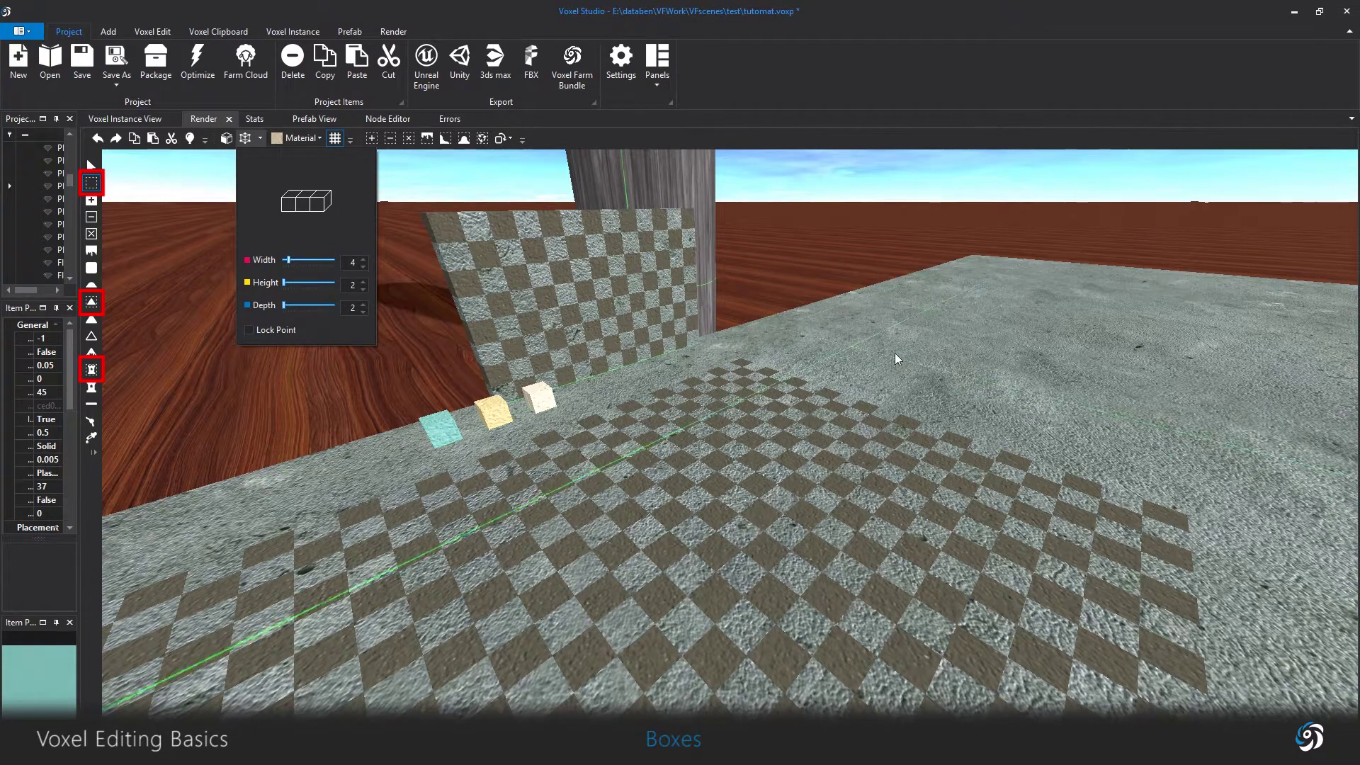
{"action": "right_click_drag", "start_coordinate": [869, 442], "coordinate": [852, 499]}
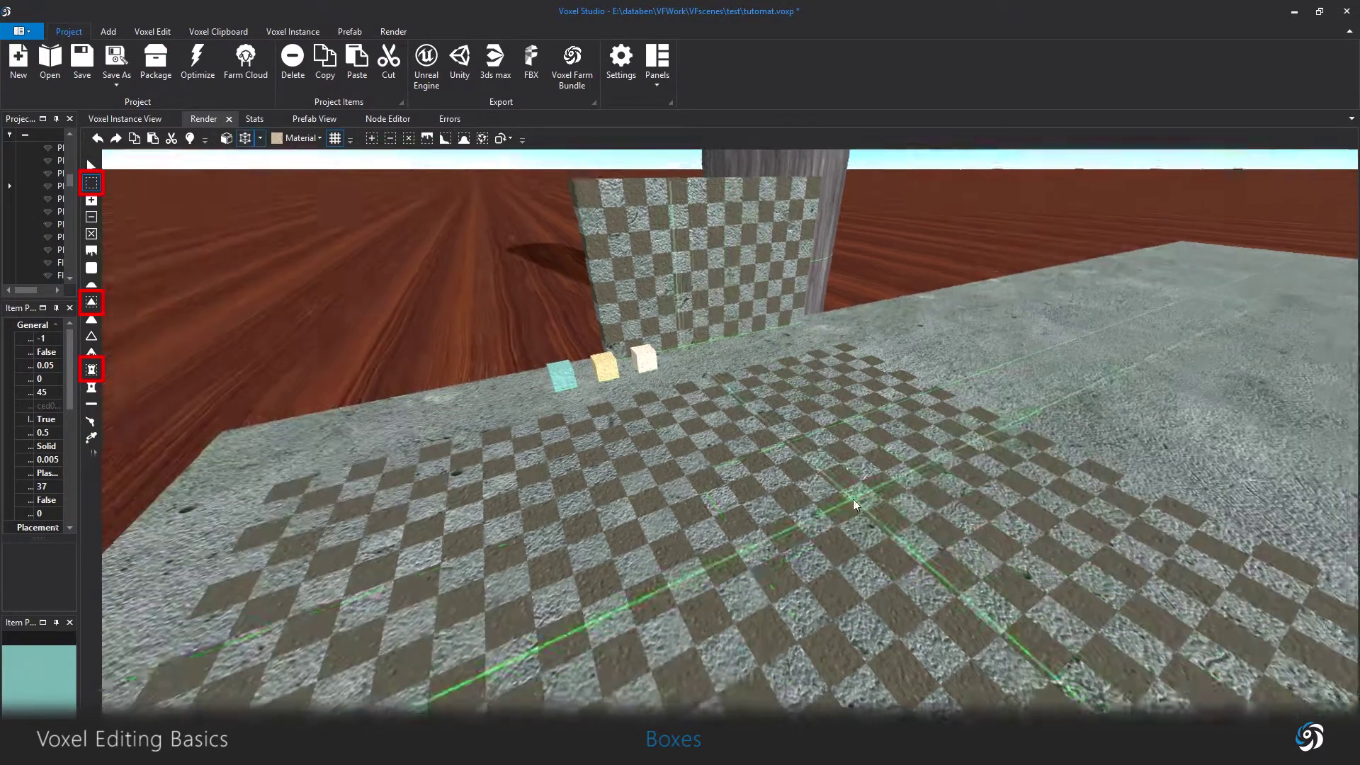
{"action": "left_click_drag", "start_coordinate": [562, 502], "coordinate": [1000, 427]}
{"action": "left_click", "coordinate": [743, 268]}
{"action": "middle_click_drag", "start_coordinate": [869, 286], "coordinate": [826, 272]}
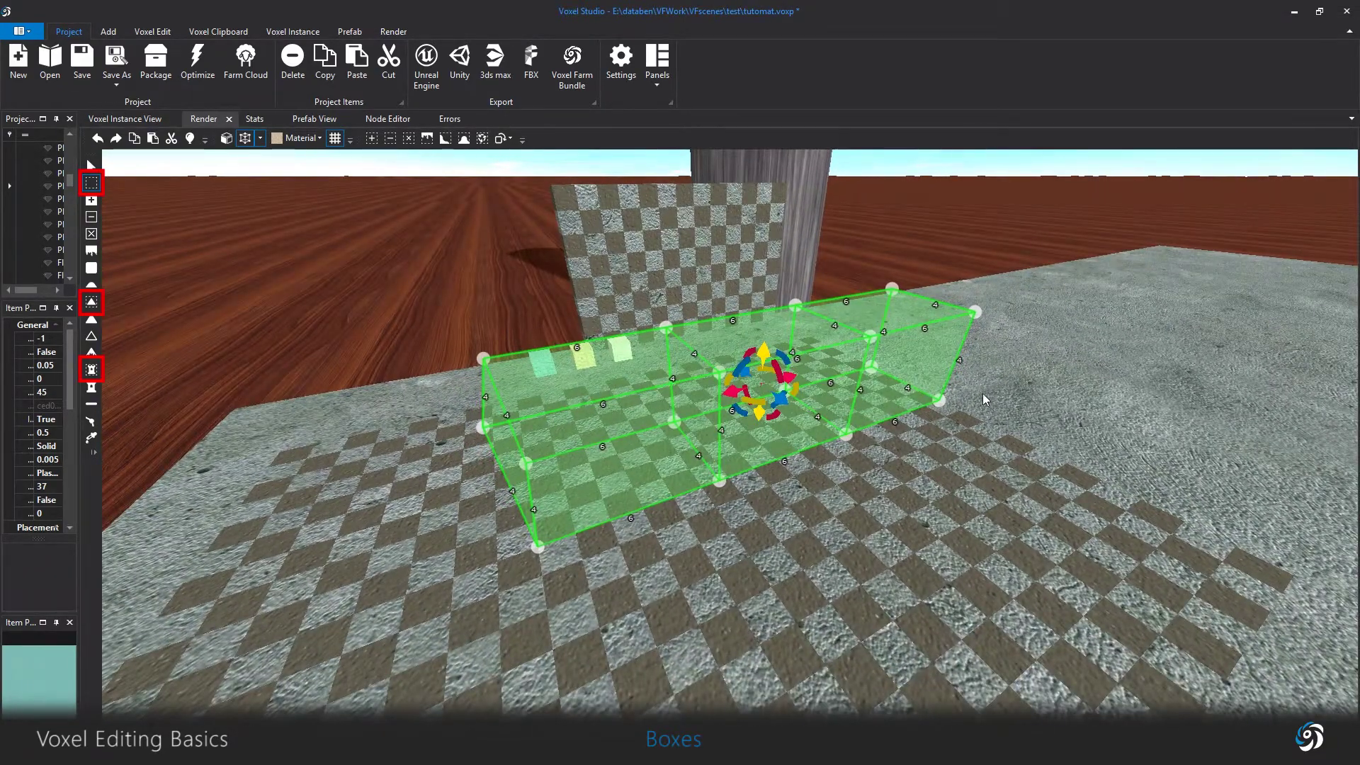
Marquee-select the long box's second cross-section of vertices, raise it to form an arch, and clear the vertex selection.
{"action": "left_click_drag", "start_coordinate": [661, 324], "coordinate": [751, 493]}
{"action": "left_click_drag", "start_coordinate": [699, 377], "coordinate": [697, 234]}
{"action": "scroll", "coordinate": [895, 367], "scroll_direction": "up", "scroll_amount": 1}
{"action": "middle_click_drag", "start_coordinate": [895, 367], "coordinate": [897, 503]}
{"action": "scroll", "coordinate": [891, 489], "scroll_direction": "up", "scroll_amount": 3}
{"action": "scroll", "coordinate": [887, 471], "scroll_direction": "down", "scroll_amount": 1}
{"action": "scroll", "coordinate": [886, 470], "scroll_direction": "down", "scroll_amount": 1}
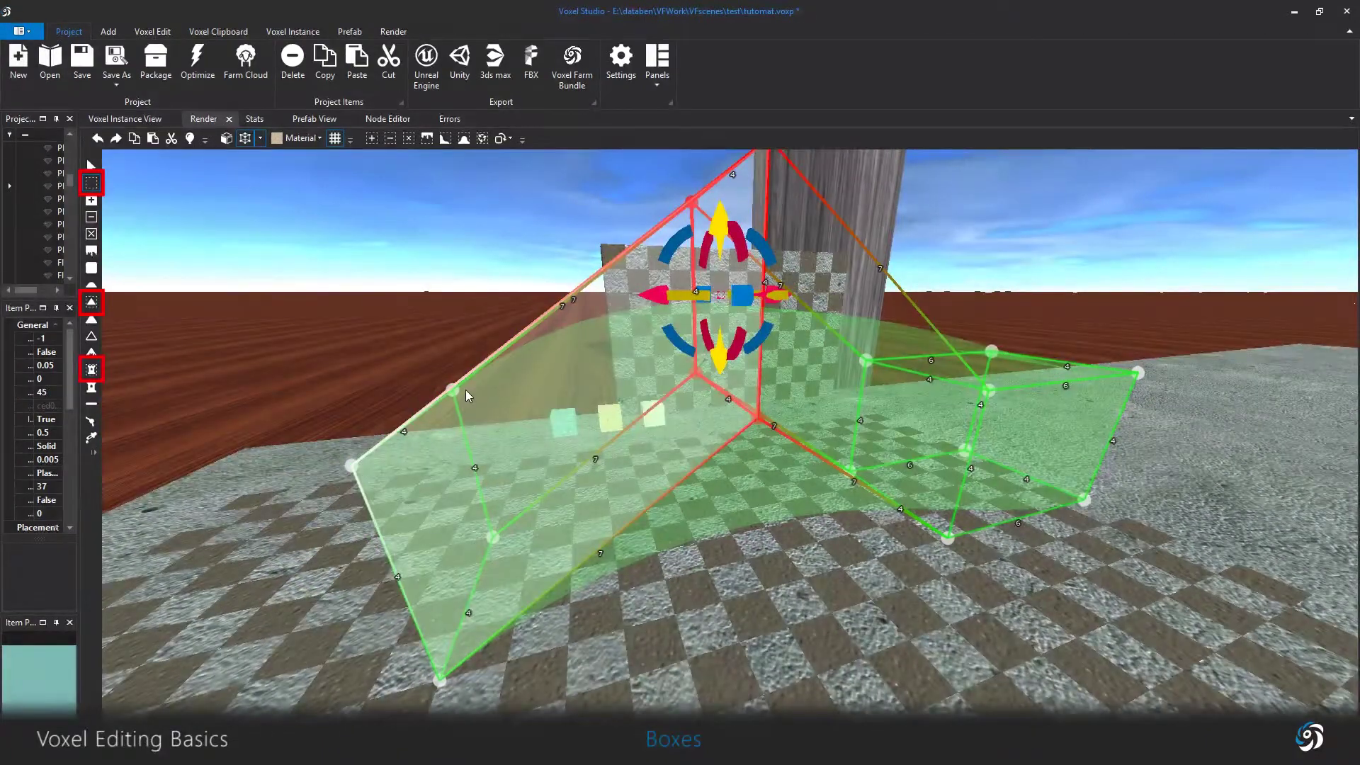
{"action": "left_click", "coordinate": [1247, 400]}
{"action": "middle_click_drag", "start_coordinate": [1247, 401], "coordinate": [1195, 451]}
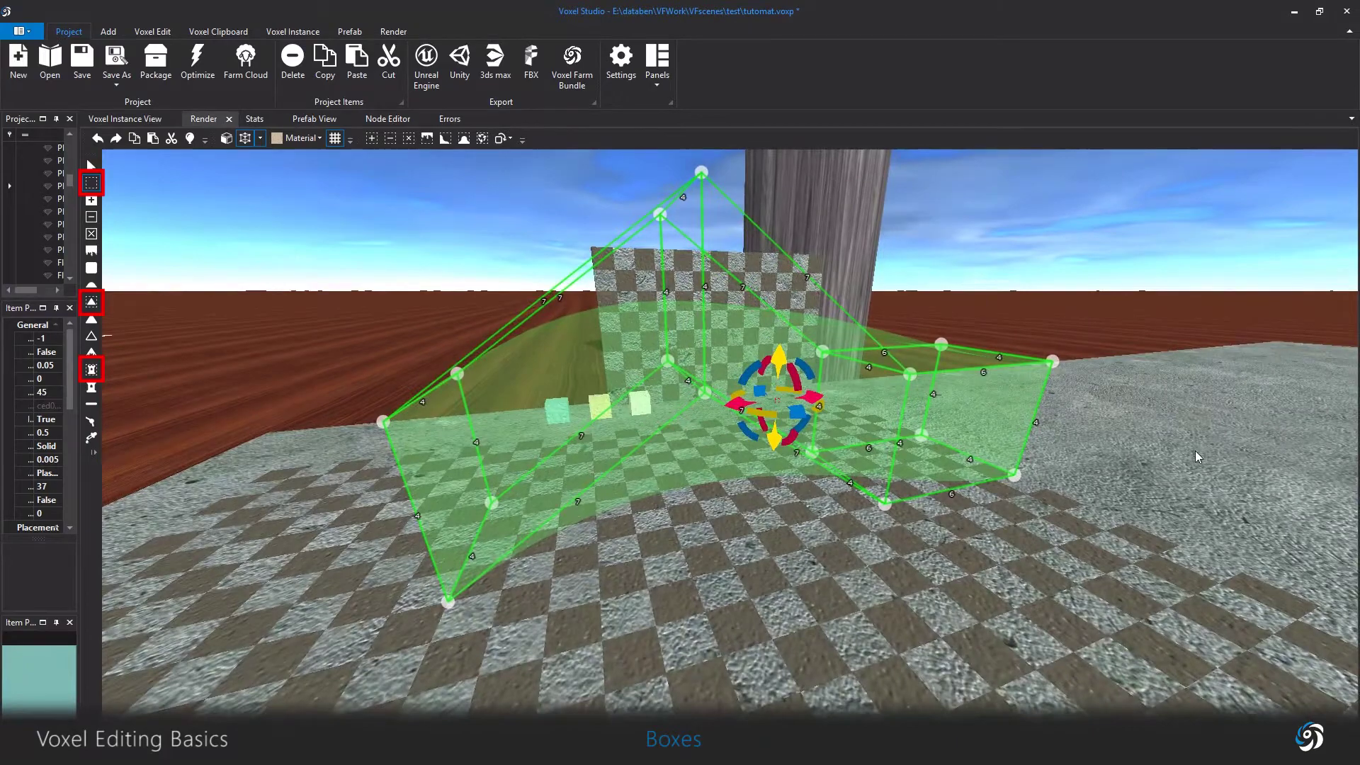
Fill the arched selection box with voxels in the current marble material.
{"action": "left_click", "coordinate": [373, 139]}
{"action": "middle_click_drag", "start_coordinate": [419, 175], "coordinate": [589, 347]}
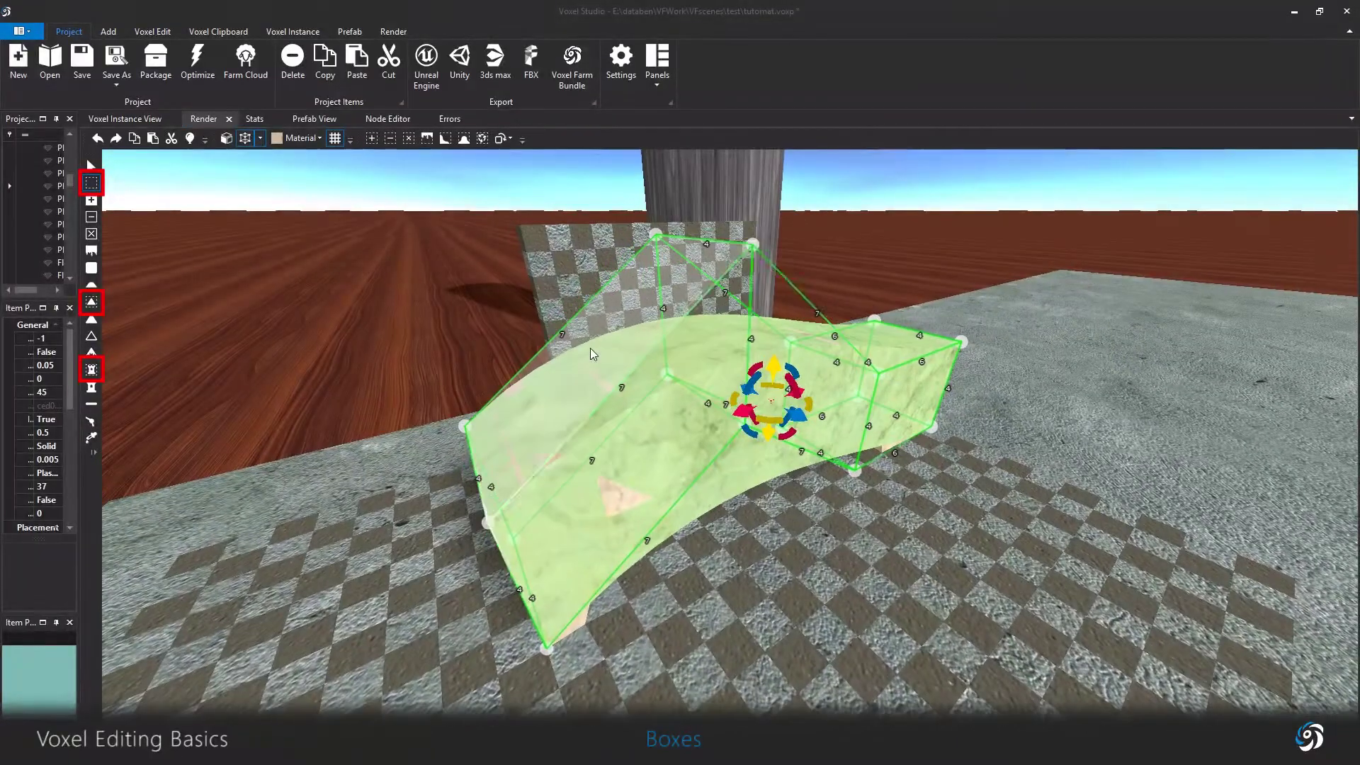
{"action": "middle_click_drag", "start_coordinate": [1060, 449], "coordinate": [828, 481]}
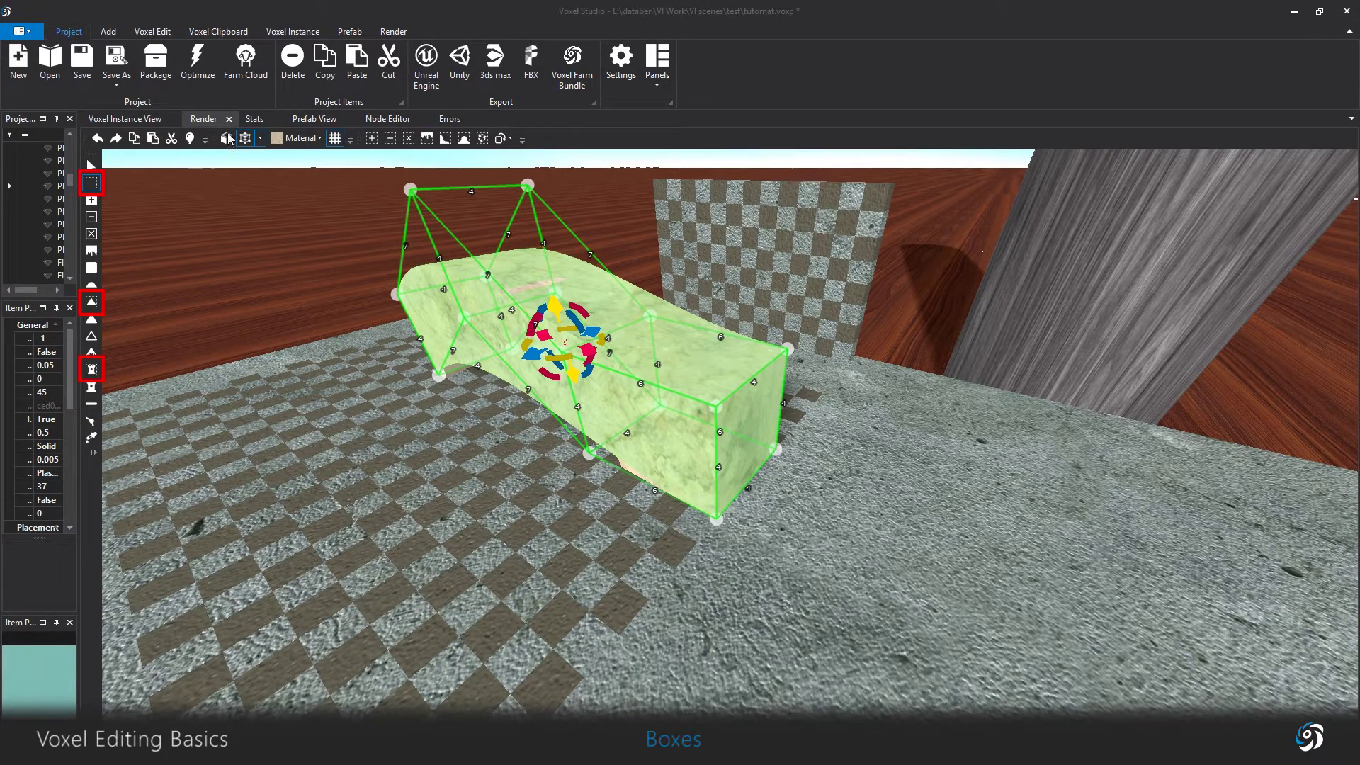
Reset the box lattice width to 2 and draw a 13-voxel-long selection box extending from the marble block's end face.
{"action": "left_click", "coordinate": [260, 138]}
{"action": "left_click_drag", "start_coordinate": [289, 262], "coordinate": [282, 263]}
{"action": "middle_click_drag", "start_coordinate": [751, 386], "coordinate": [818, 410]}
{"action": "key", "text": "Escape"}
{"action": "left_click_drag", "start_coordinate": [650, 496], "coordinate": [1129, 459]}
{"action": "middle_click_drag", "start_coordinate": [994, 359], "coordinate": [985, 331]}
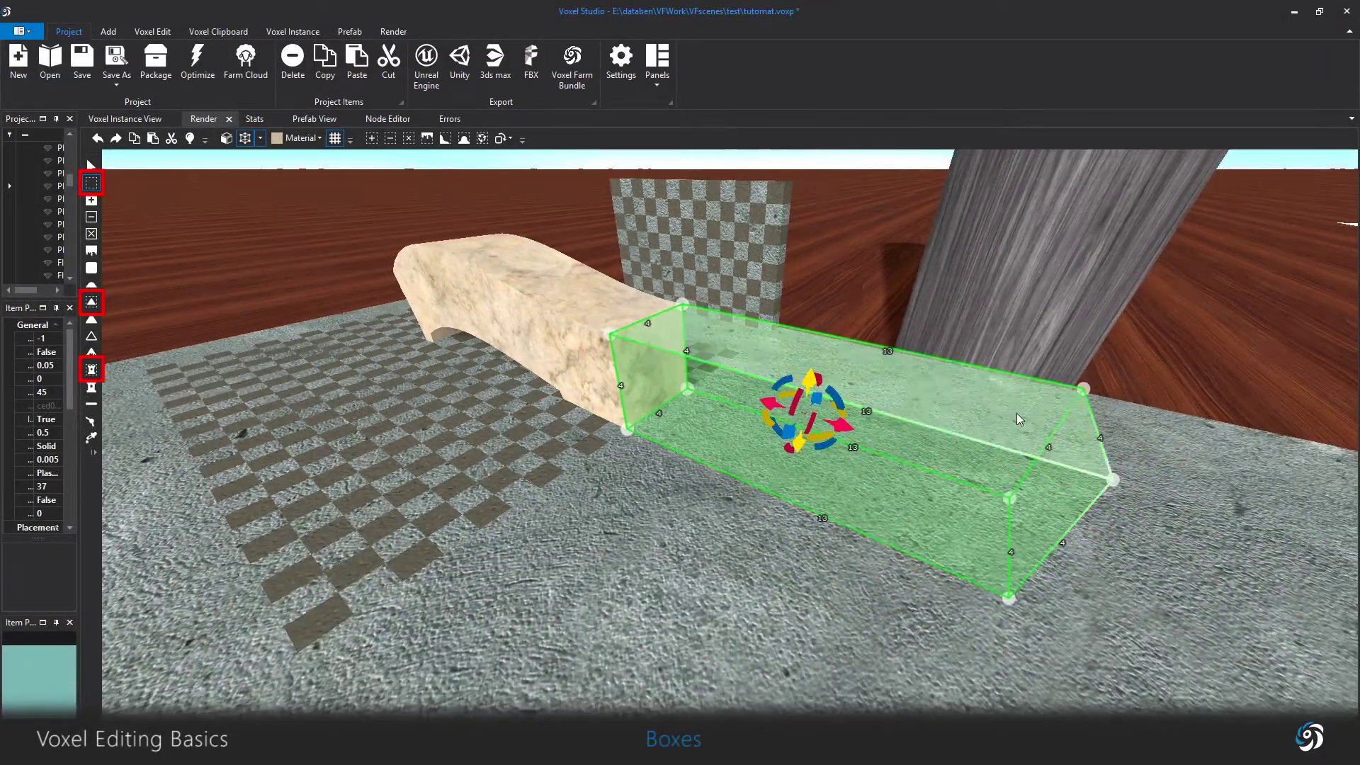
Shorten the new box by moving its four outer end vertices toward the marble block, and fill it with voxels.
{"action": "left_click", "coordinate": [1112, 480]}
{"action": "left_click_drag", "start_coordinate": [946, 315], "coordinate": [1160, 593]}
{"action": "left_click_drag", "start_coordinate": [1114, 514], "coordinate": [813, 428]}
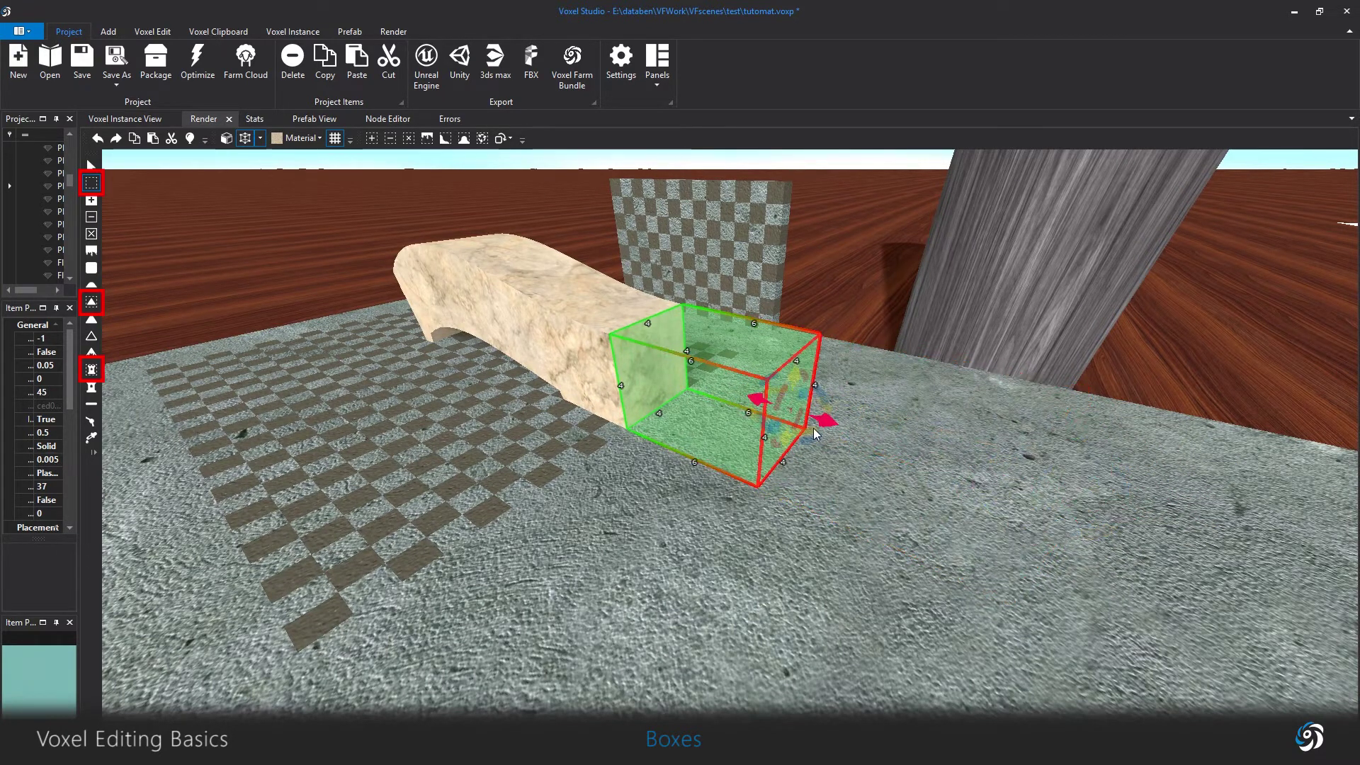
{"action": "left_click", "coordinate": [371, 139]}
Move the box's inner end vertices past its outer face, angled upward, and fill this next segment with voxels.
{"action": "left_click_drag", "start_coordinate": [582, 289], "coordinate": [714, 451]}
{"action": "left_click_drag", "start_coordinate": [681, 376], "coordinate": [954, 336]}
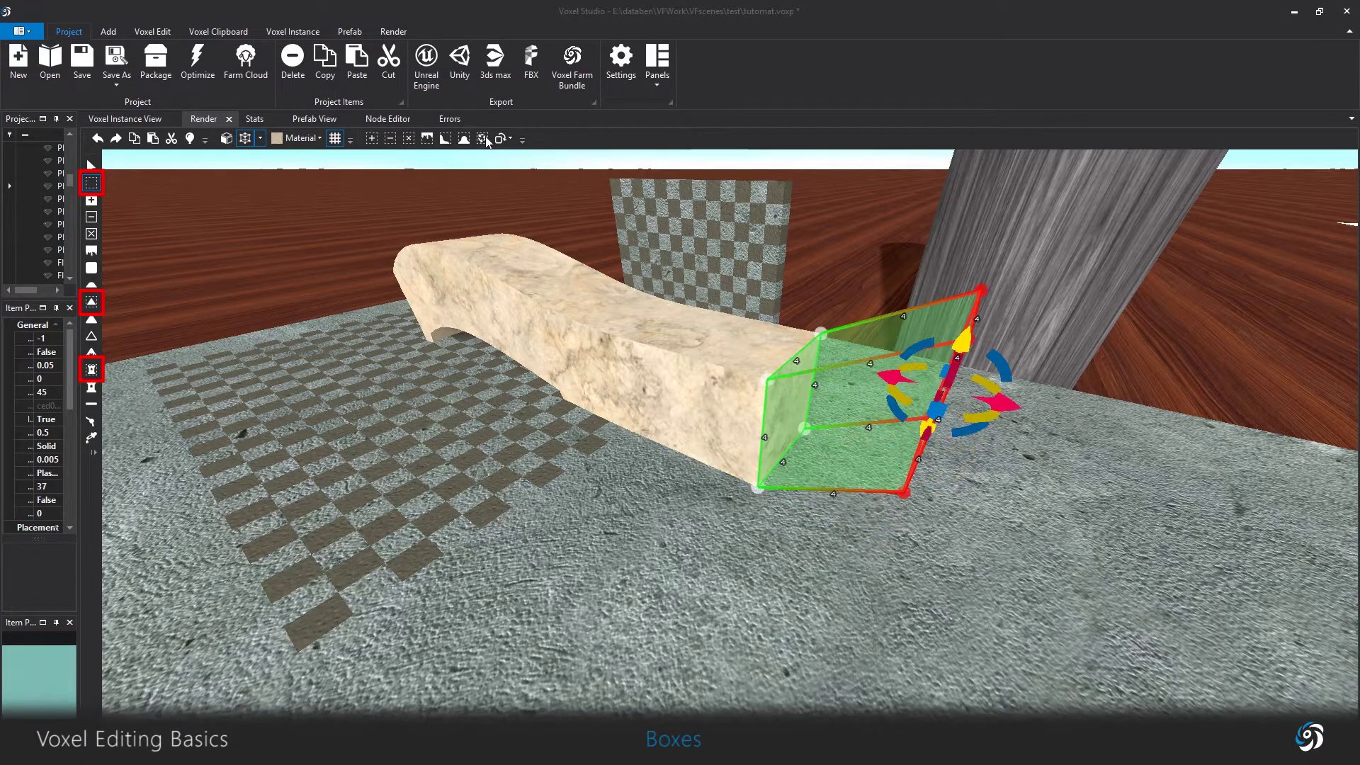
{"action": "left_click", "coordinate": [369, 140]}
Move the trailing end vertices beyond the upward-angled segment to form another section, and fill it with voxels.
{"action": "right_click_drag", "start_coordinate": [570, 273], "coordinate": [616, 283]}
{"action": "left_click_drag", "start_coordinate": [608, 287], "coordinate": [715, 503]}
{"action": "left_click_drag", "start_coordinate": [705, 407], "coordinate": [983, 359]}
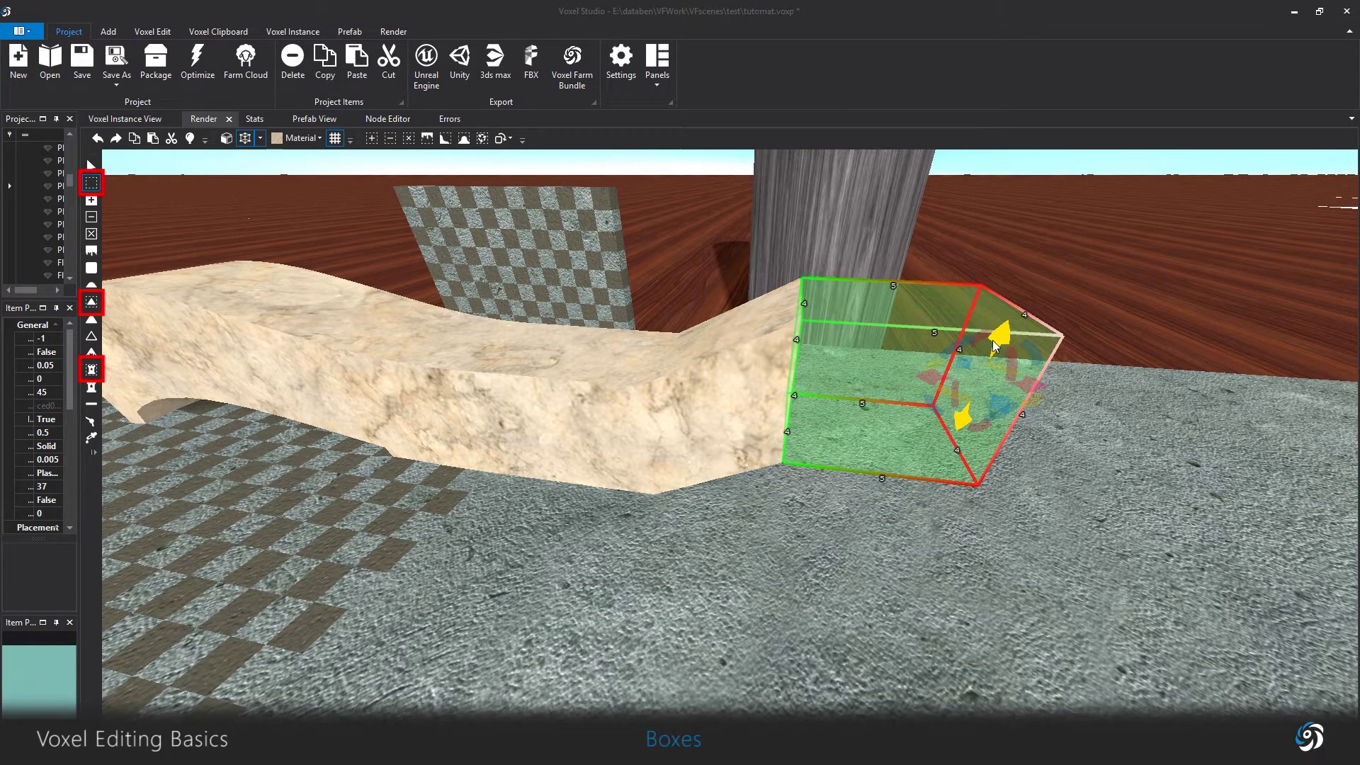
{"action": "left_click", "coordinate": [374, 140]}
Change the voxel material to the brown wood texture.
{"action": "right_click_drag", "start_coordinate": [724, 260], "coordinate": [662, 259]}
{"action": "key", "text": "s"}
{"action": "left_click", "coordinate": [407, 188]}
{"action": "left_click", "coordinate": [443, 202]}
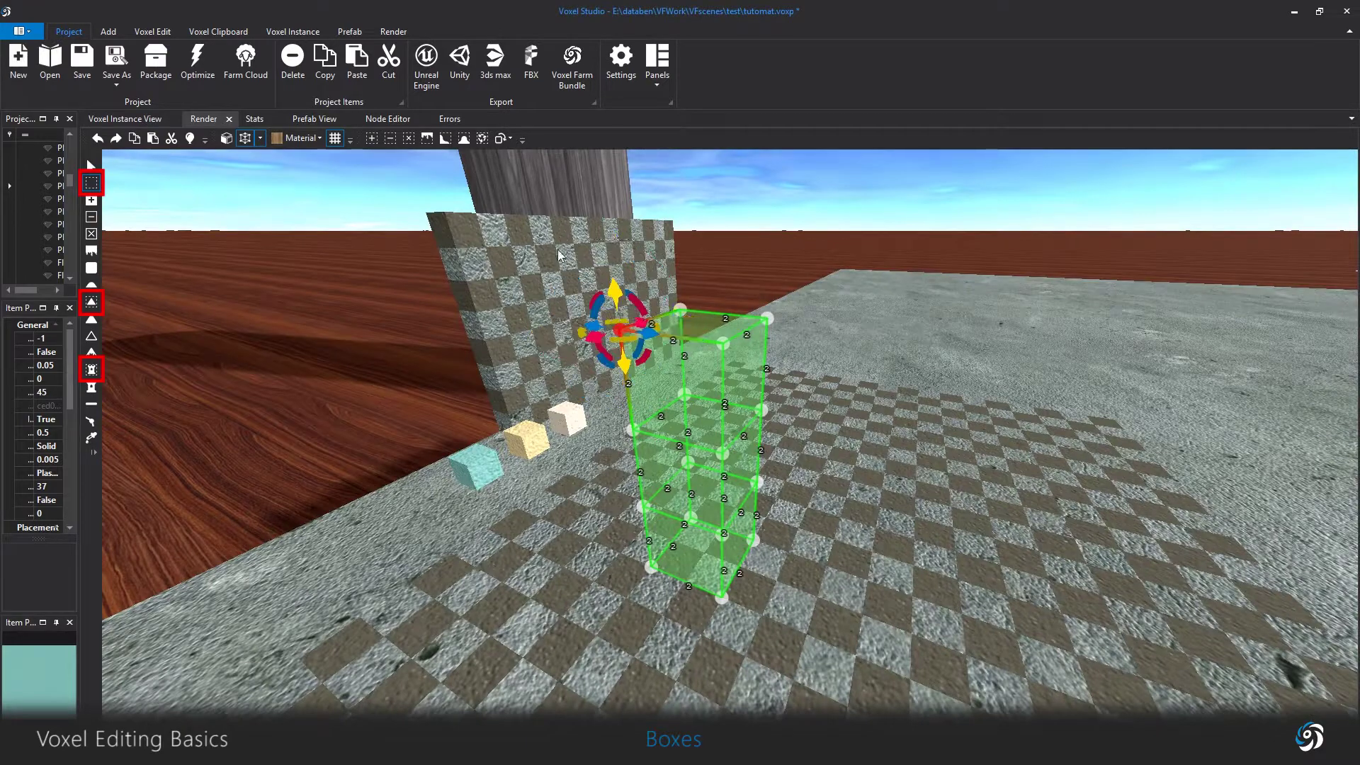
Move the tall subdivided box's top vertices sideways and raise them to bend the column into a curved arm.
{"action": "left_click_drag", "start_coordinate": [798, 343], "coordinate": [890, 353]}
{"action": "mouse_move", "coordinate": [891, 419]}
{"action": "middle_mouse_down"}
{"action": "mouse_move", "coordinate": [902, 436]}
{"action": "mouse_move", "coordinate": [894, 423]}
{"action": "middle_mouse_up"}
{"action": "left_click", "coordinate": [929, 332]}
{"action": "left_click", "coordinate": [743, 348]}
{"action": "left_click_drag", "start_coordinate": [815, 352], "coordinate": [923, 354]}
{"action": "left_click_drag", "start_coordinate": [850, 277], "coordinate": [868, 193]}
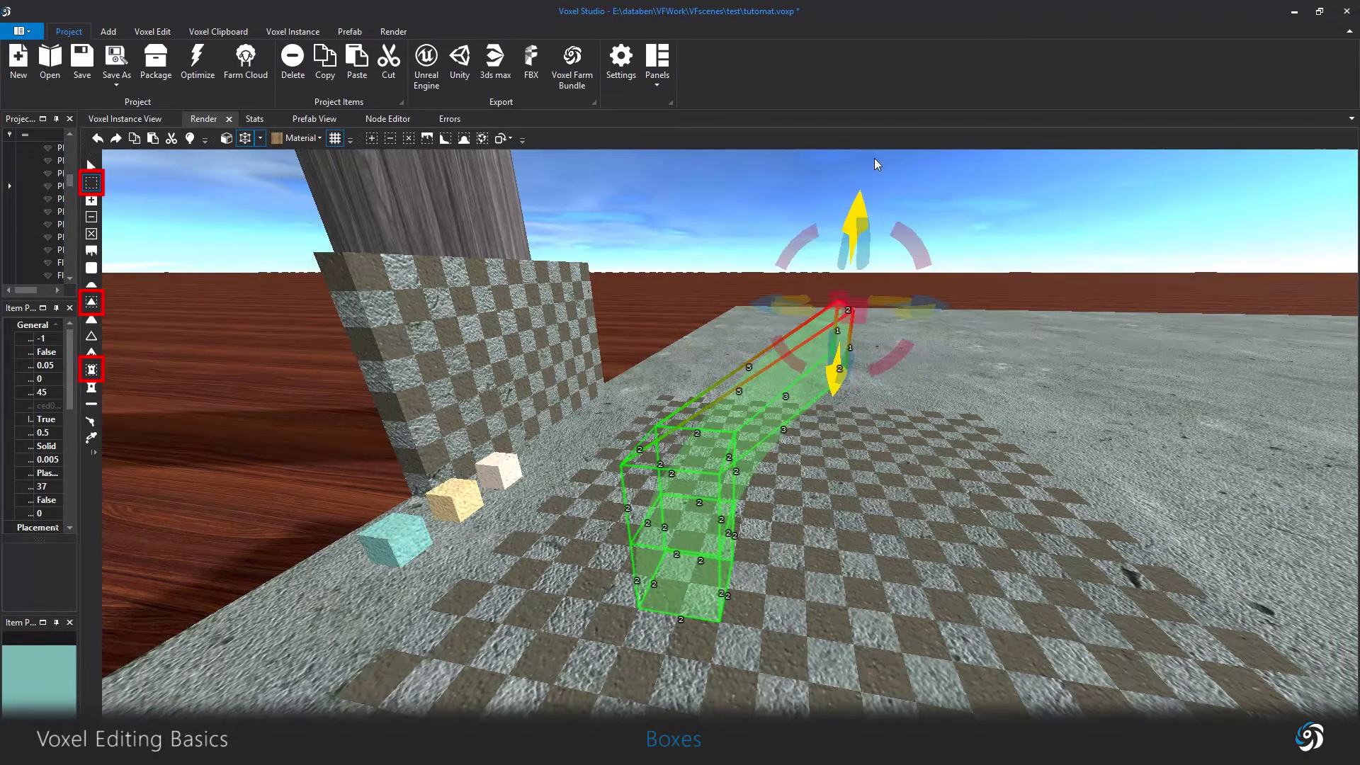
Raise the top vertices of the curved box slightly and fill the arm with wood voxels.
{"action": "left_click_drag", "start_coordinate": [836, 368], "coordinate": [841, 294]}
{"action": "scroll", "coordinate": [894, 420], "scroll_direction": "down", "scroll_amount": 1}
{"action": "scroll", "coordinate": [894, 419], "scroll_direction": "down", "scroll_amount": 2}
{"action": "left_click", "coordinate": [900, 455]}
{"action": "right_click_drag", "start_coordinate": [954, 466], "coordinate": [946, 448]}
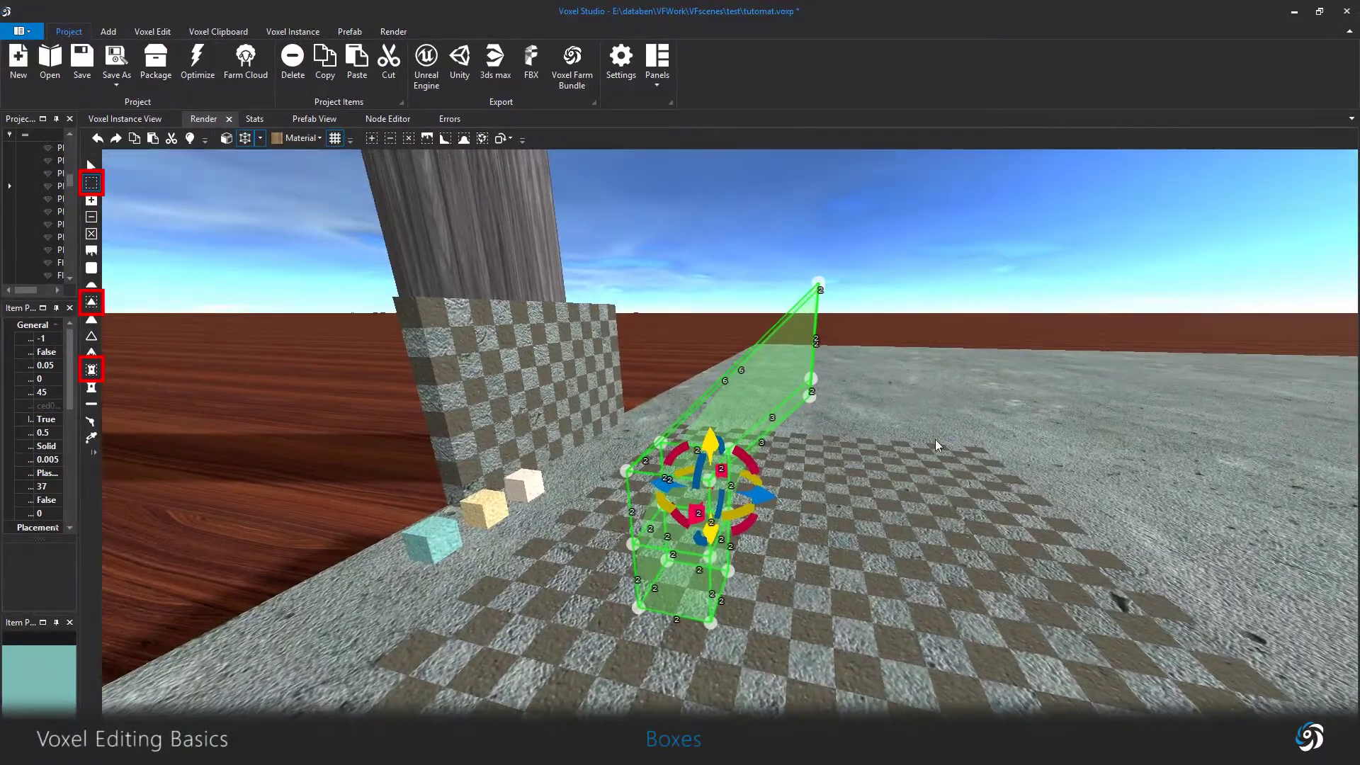
{"action": "left_click", "coordinate": [374, 138]}
{"action": "middle_click_drag", "start_coordinate": [933, 444], "coordinate": [861, 457]}
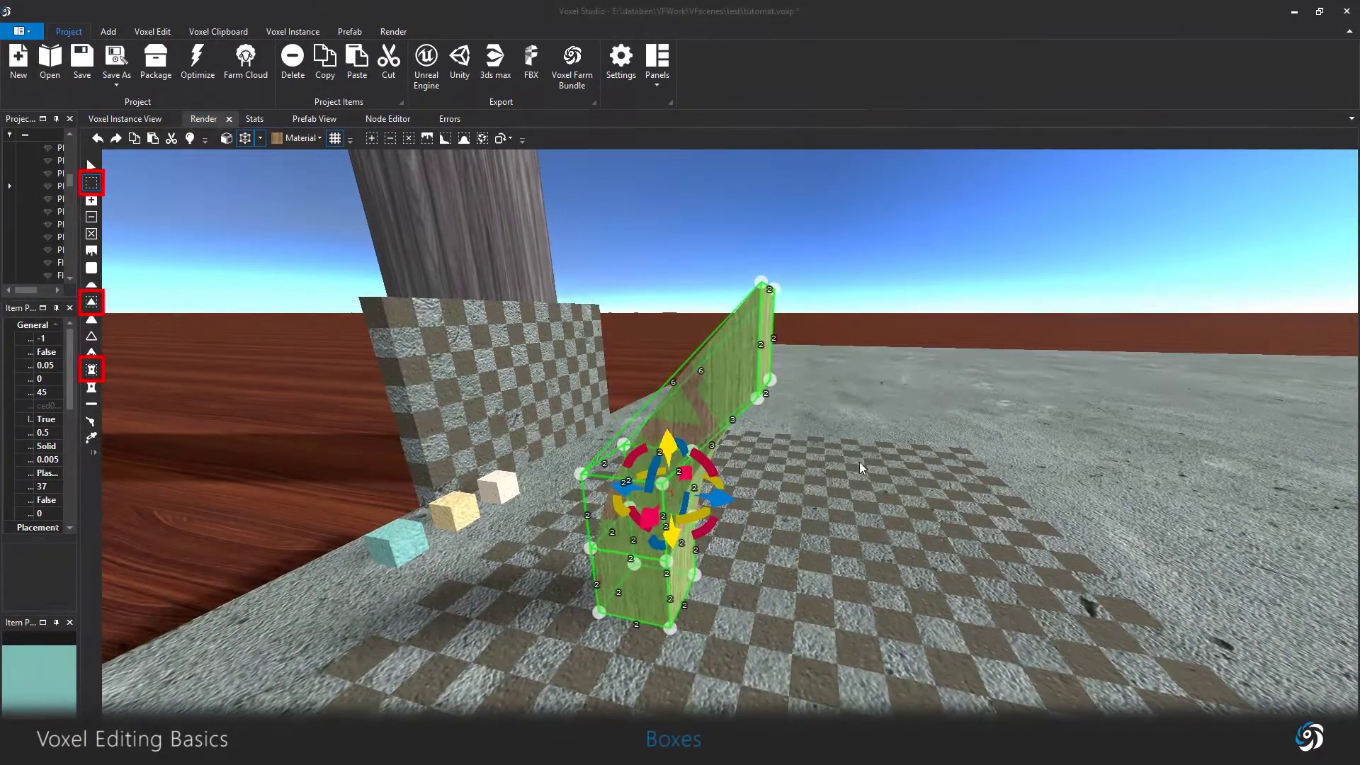
Mirror the curved box along the Z-axis, align its tip with the first arm's, and fill it to complete the arch.
{"action": "left_click", "coordinate": [504, 138]}
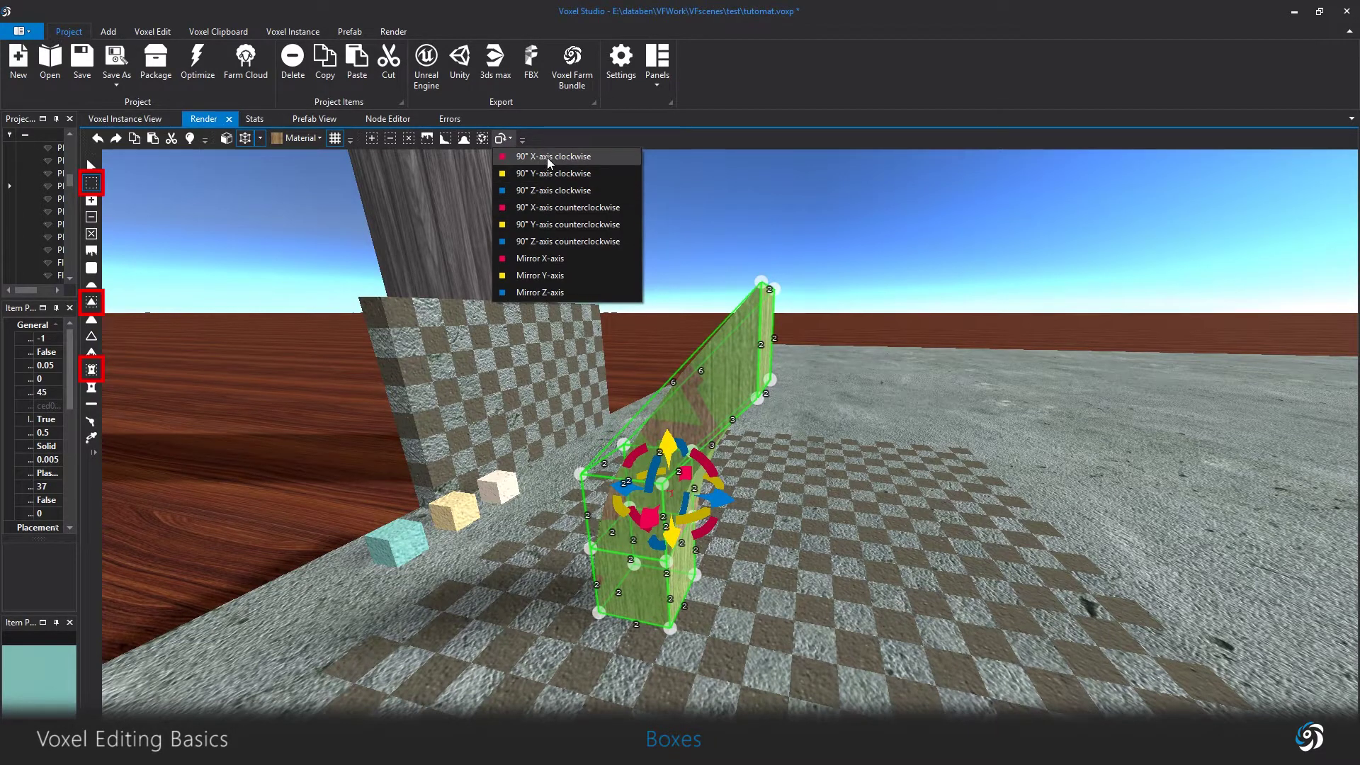
{"action": "left_click", "coordinate": [542, 291]}
{"action": "left_click_drag", "start_coordinate": [724, 501], "coordinate": [972, 508]}
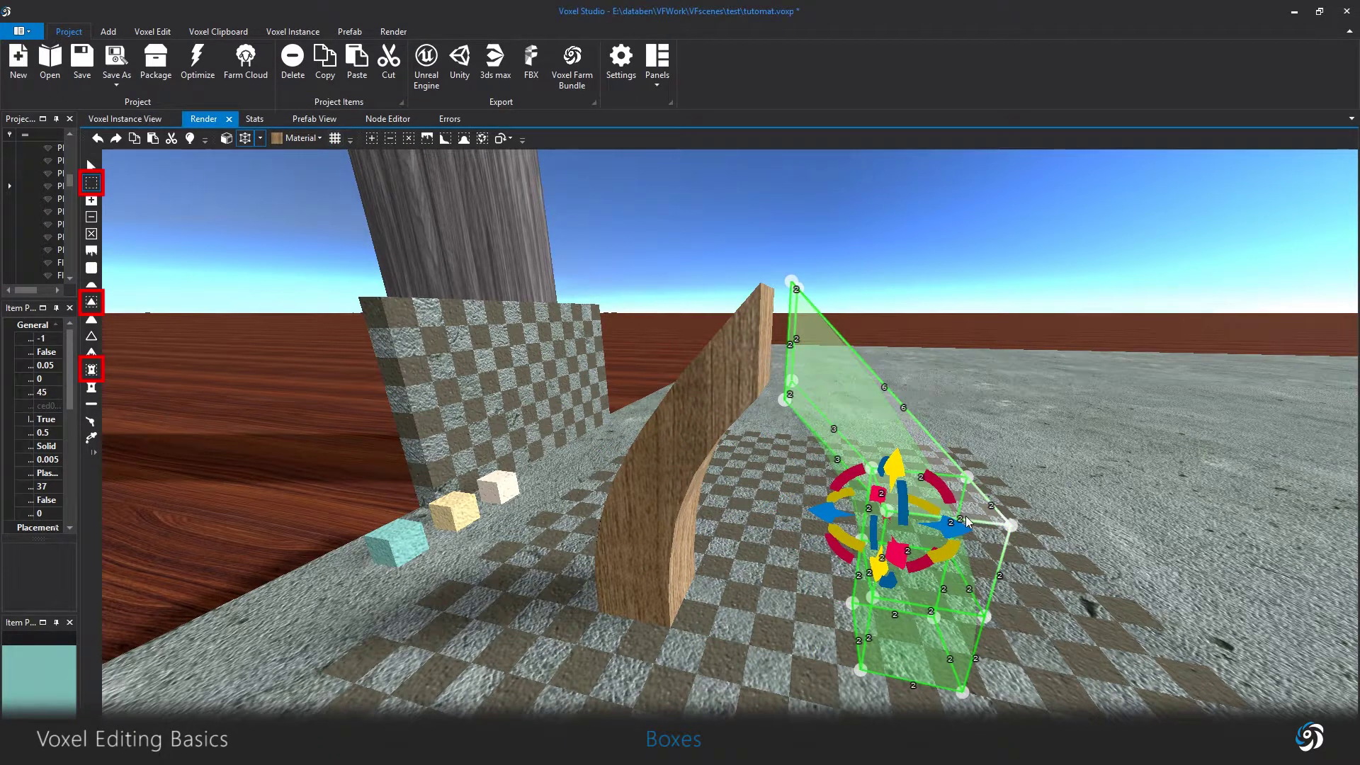
{"action": "left_click_drag", "start_coordinate": [954, 528], "coordinate": [931, 532]}
{"action": "left_click", "coordinate": [336, 141]}
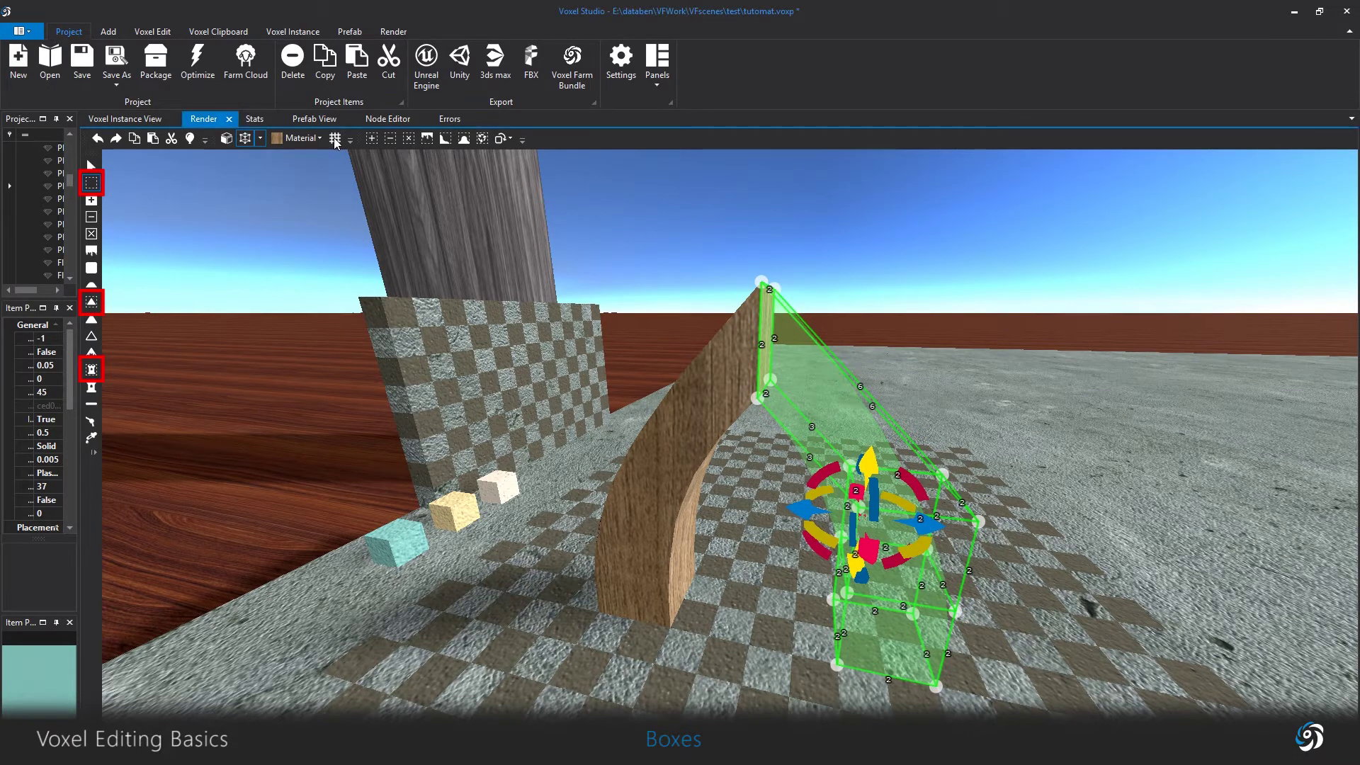
{"action": "left_click", "coordinate": [372, 139]}
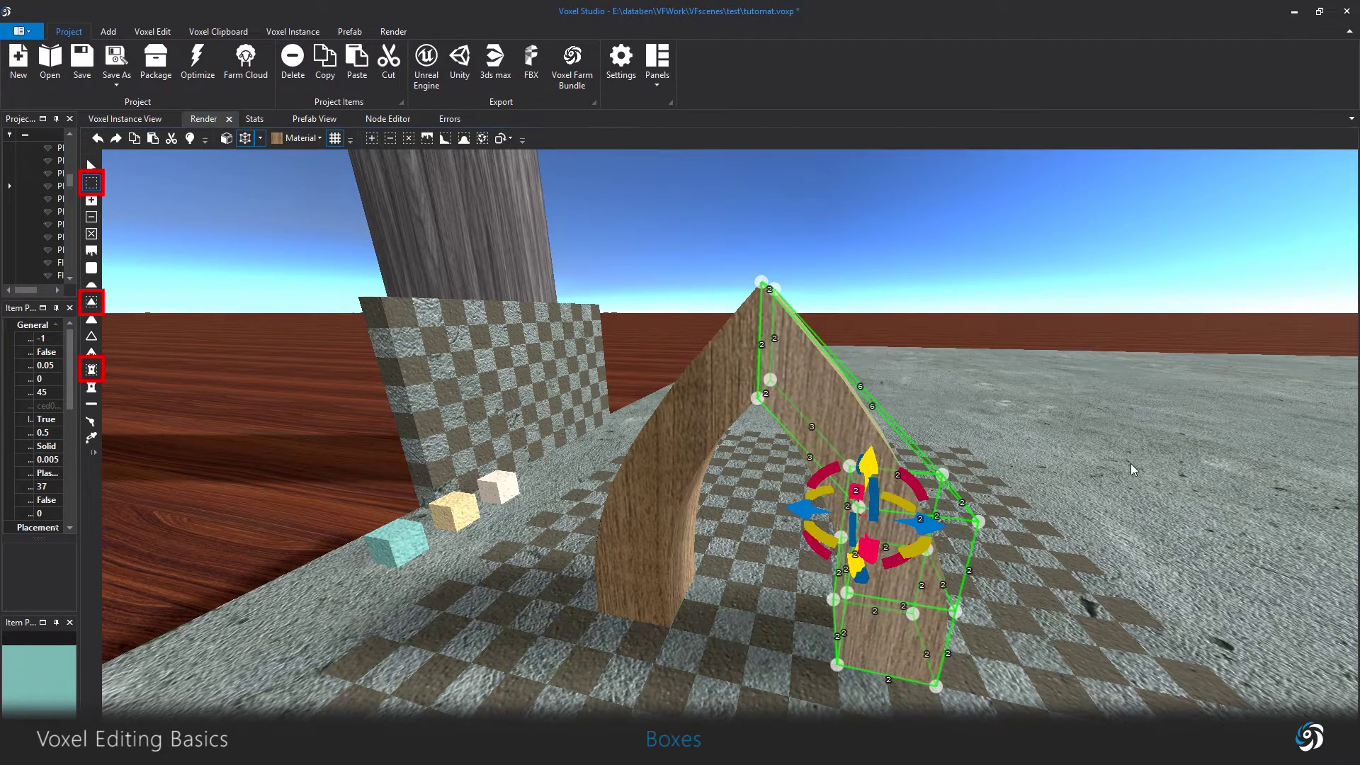
{"action": "right_click_drag", "start_coordinate": [1131, 463], "coordinate": [1103, 446]}
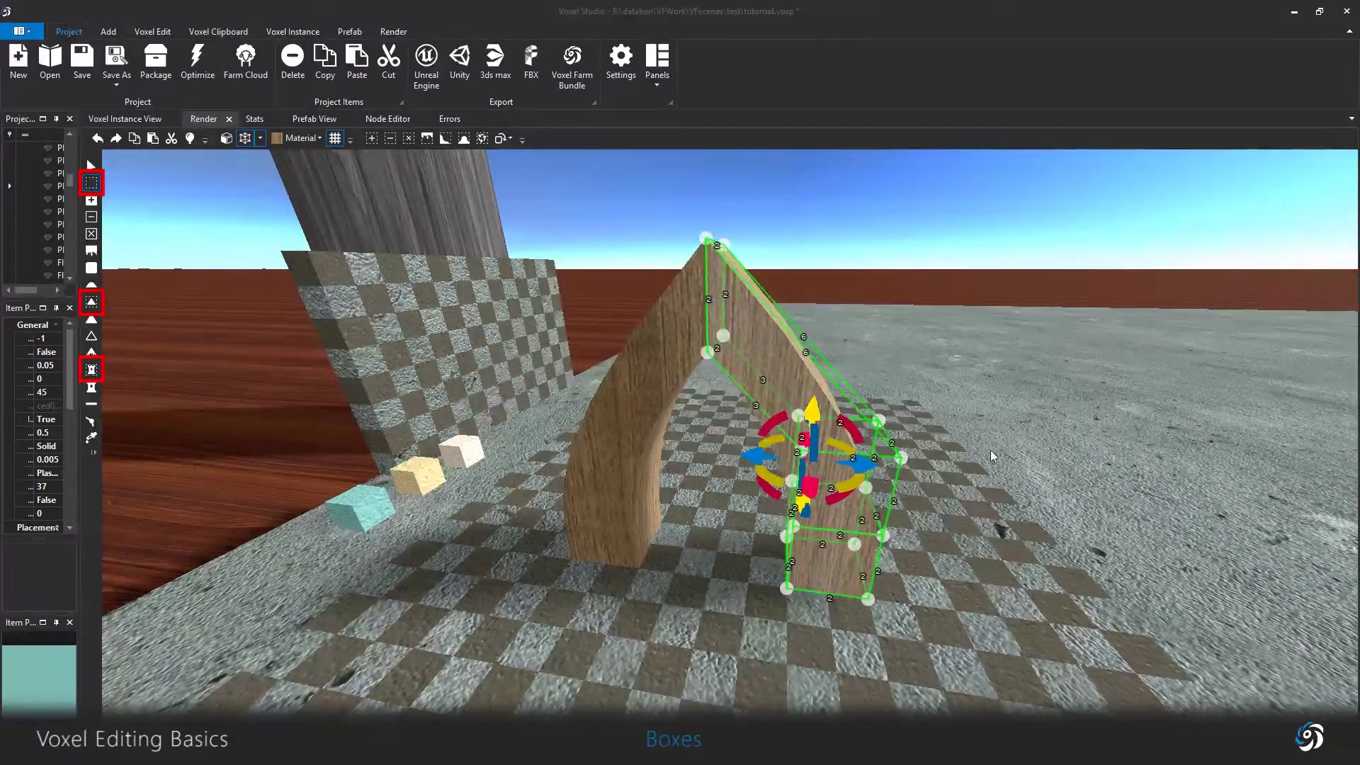
{"action": "key", "text": "Escape"}
Draw a box under one leg of the arch, extend its bottom vertices down to the floor, and fill it.
{"action": "mouse_move", "coordinate": [1037, 448]}
{"action": "right_mouse_down"}
{"action": "mouse_move", "coordinate": [1003, 448]}
{"action": "mouse_move", "coordinate": [1023, 435]}
{"action": "right_mouse_up"}
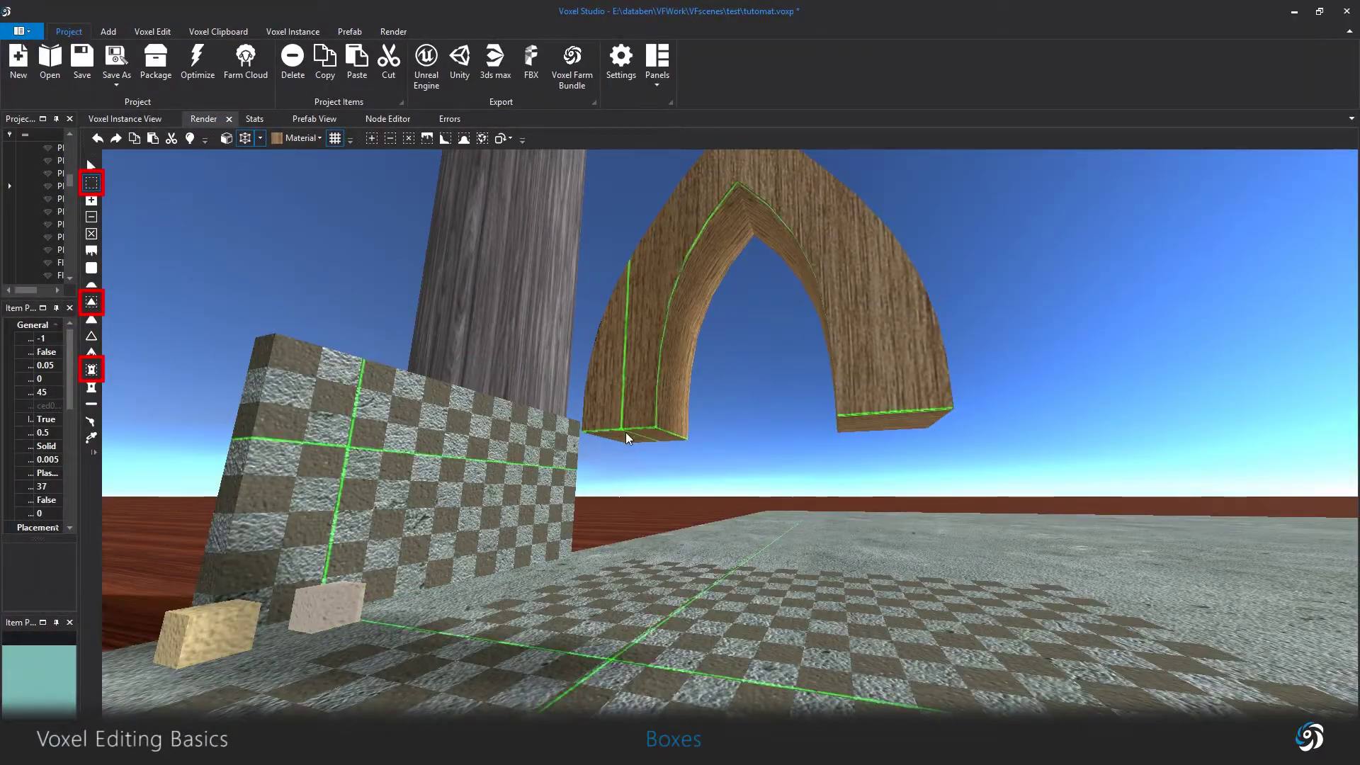
{"action": "left_click_drag", "start_coordinate": [592, 434], "coordinate": [691, 589]}
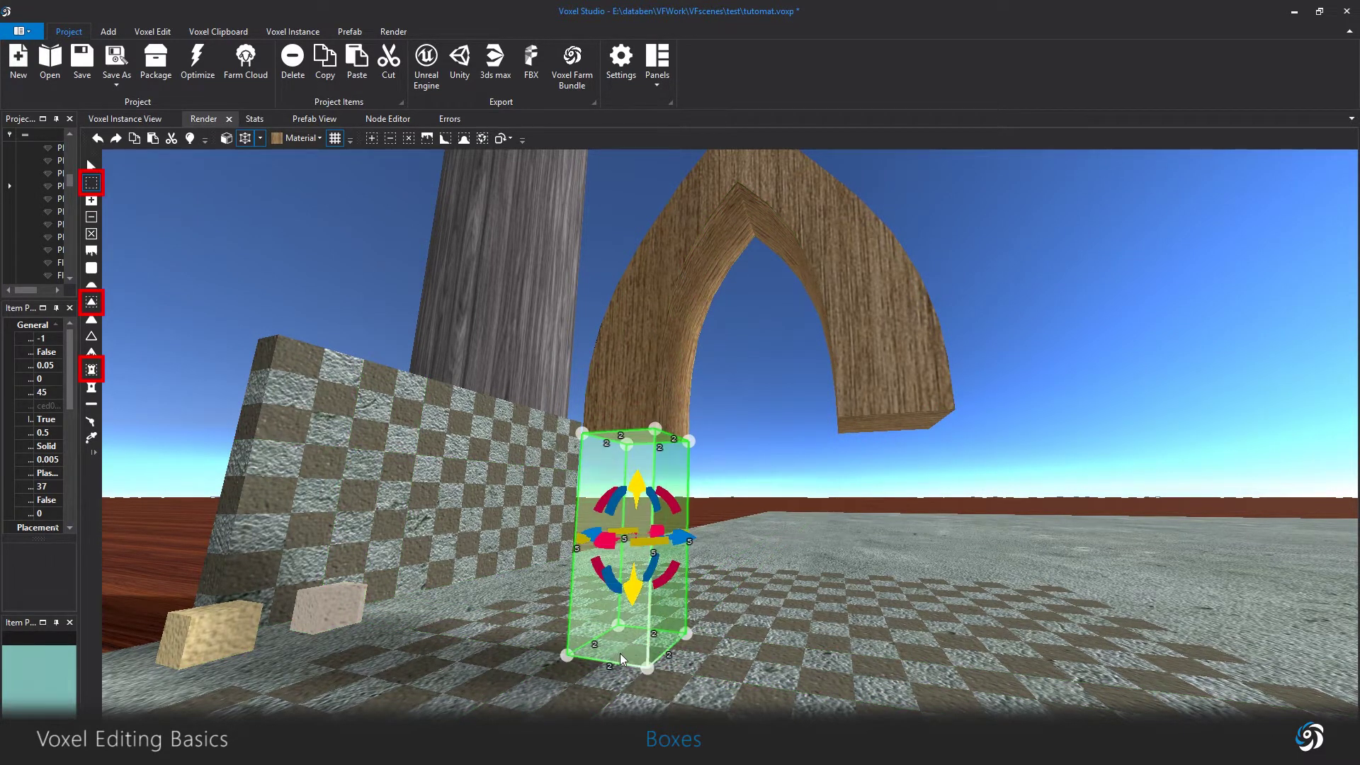
{"action": "left_click_drag", "start_coordinate": [627, 620], "coordinate": [642, 531]}
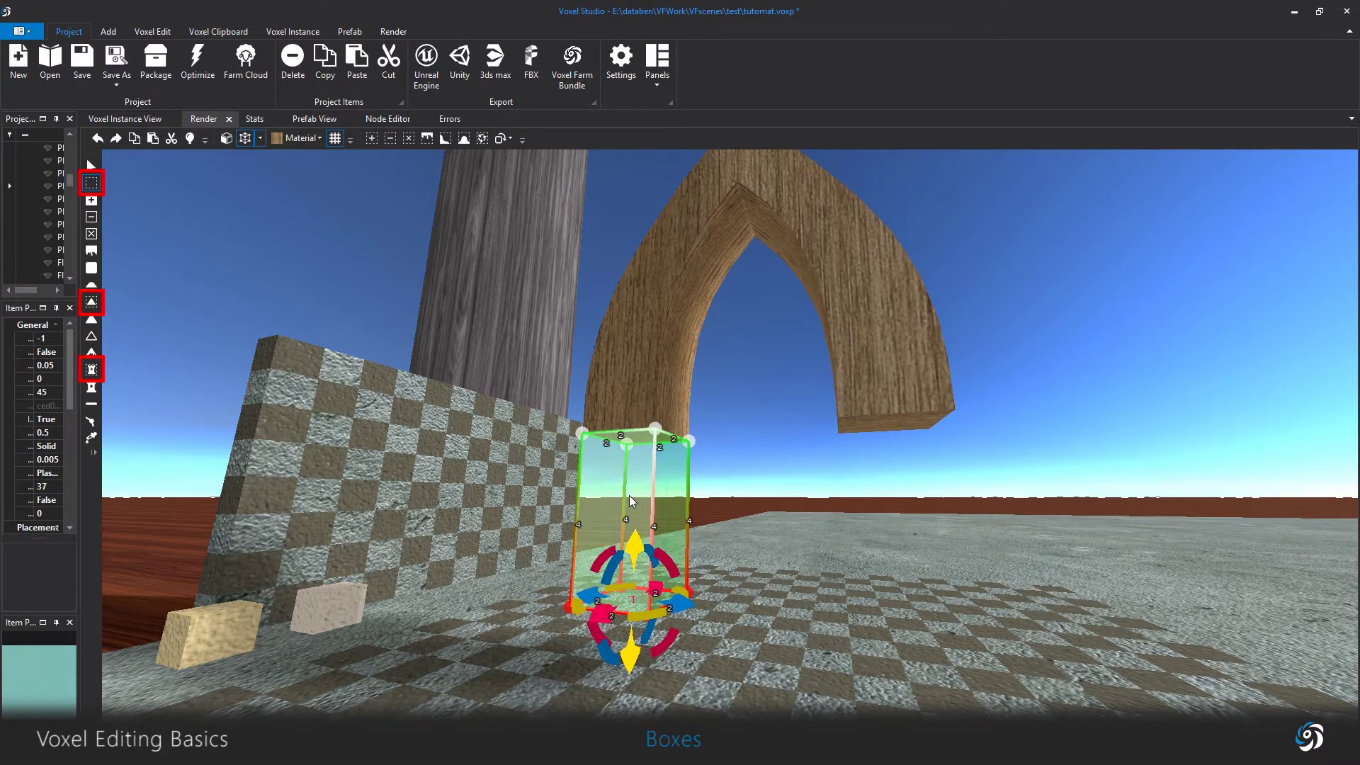
{"action": "left_click", "coordinate": [372, 138]}
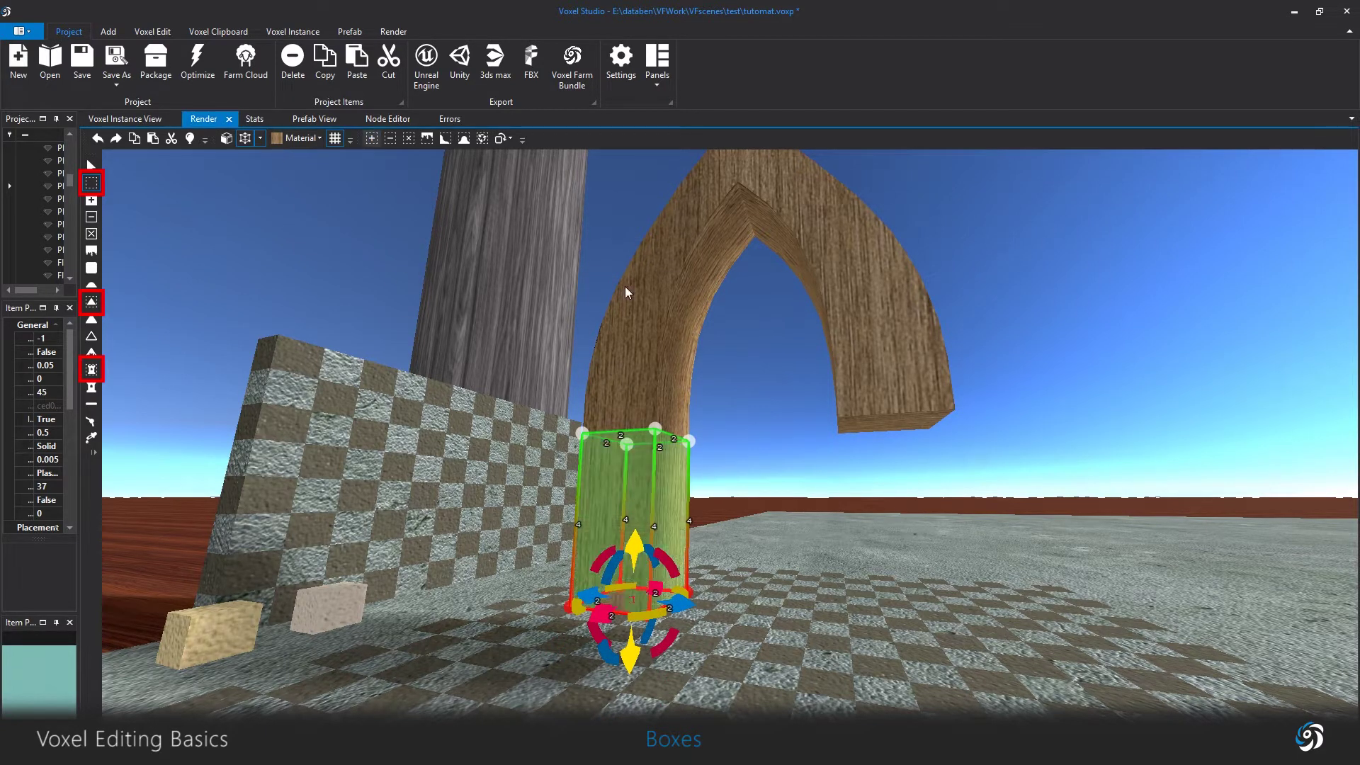
Move the leg-extension box under the arch's other leg and fill it with wood voxels.
{"action": "left_click", "coordinate": [740, 511]}
{"action": "left_click_drag", "start_coordinate": [690, 520], "coordinate": [994, 505]}
{"action": "left_click", "coordinate": [372, 138]}
{"action": "right_click_drag", "start_coordinate": [1033, 315], "coordinate": [1033, 319]}
{"action": "left_click", "coordinate": [1036, 319]}
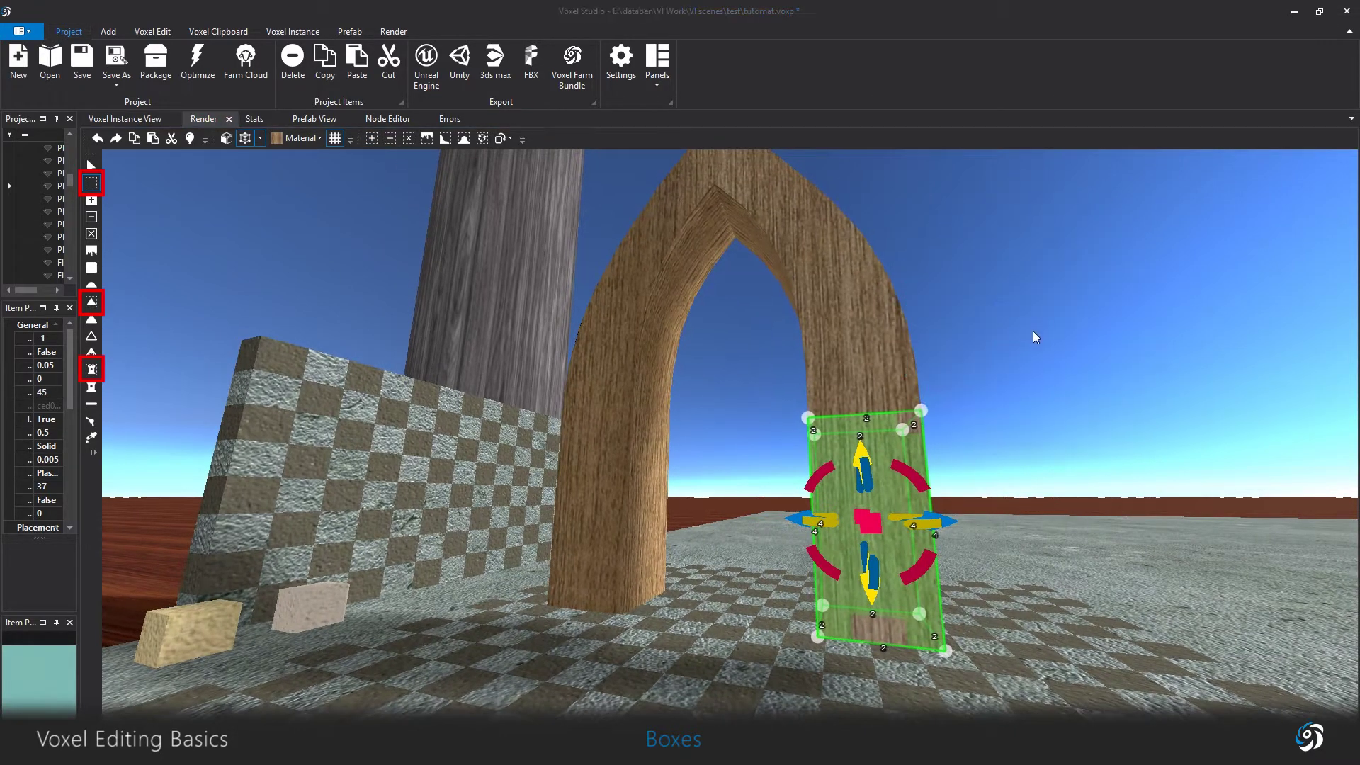
{"action": "left_click", "coordinate": [1095, 377]}
{"action": "key", "text": "s"}
{"action": "right_click_drag", "start_coordinate": [1065, 377], "coordinate": [1069, 346]}
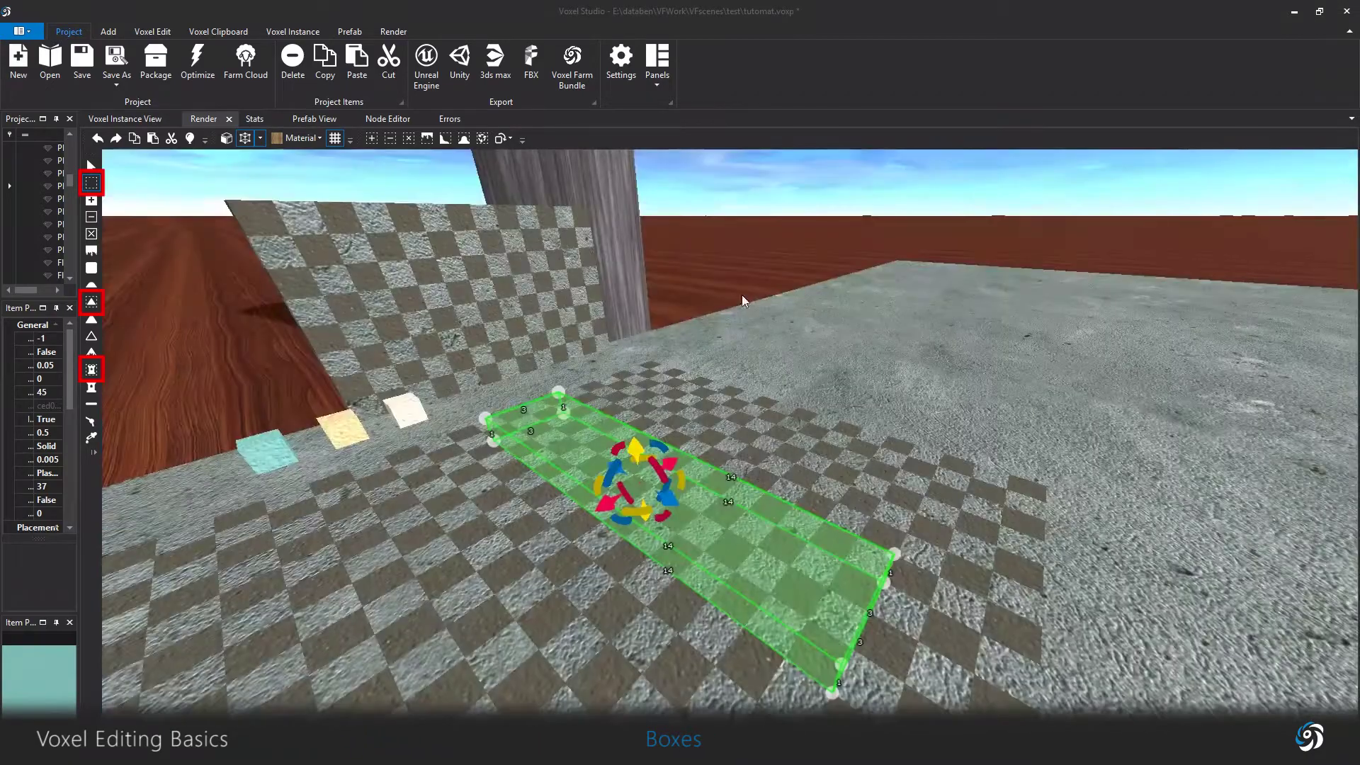
Fill the flat box on the checkered floor, then build stairs by repeatedly shifting it up and back and filling it.
{"action": "left_click", "coordinate": [369, 139]}
{"action": "key", "text": "s"}
{"action": "right_click_drag", "start_coordinate": [758, 360], "coordinate": [754, 360]}
{"action": "left_click_drag", "start_coordinate": [665, 440], "coordinate": [676, 351]}
{"action": "left_click", "coordinate": [371, 139]}
{"action": "key", "text": "w"}
{"action": "left_click", "coordinate": [371, 139]}
{"action": "key", "text": "w"}
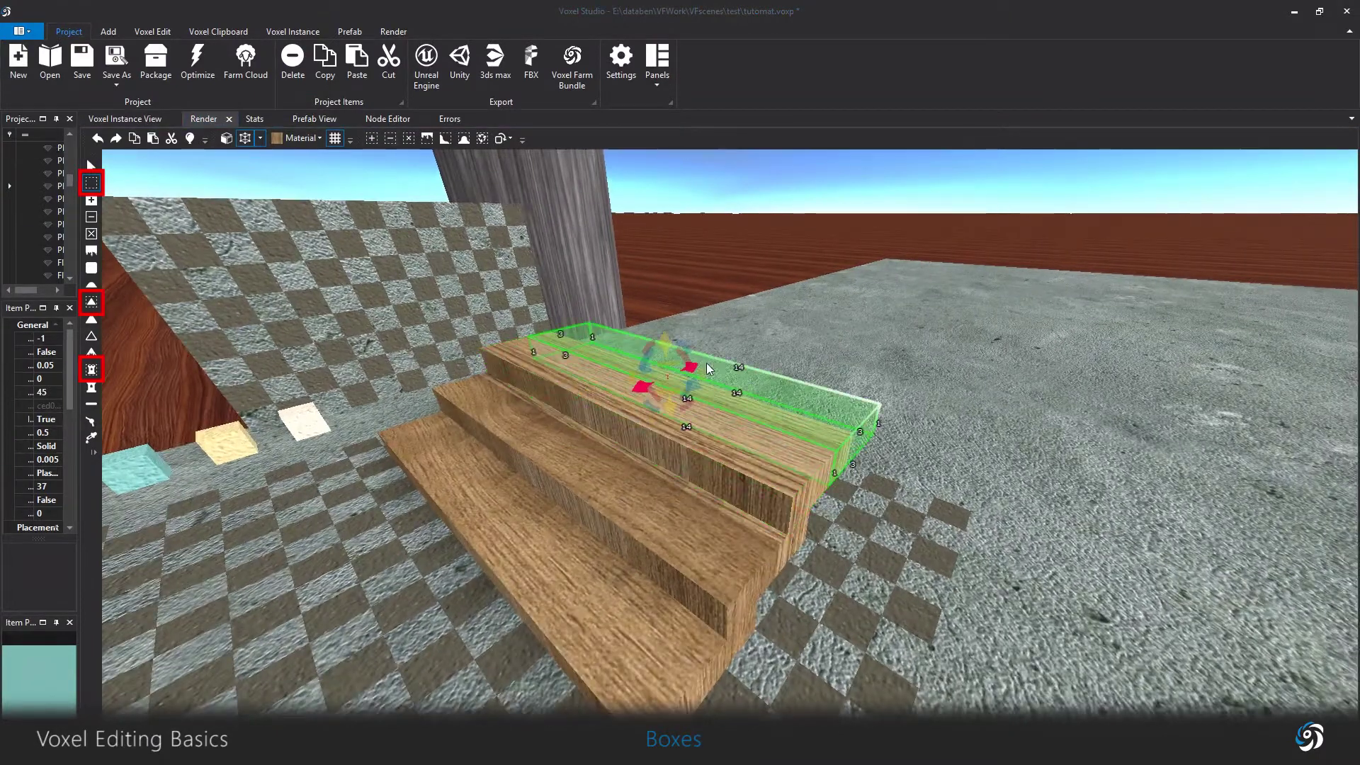
{"action": "left_click_drag", "start_coordinate": [685, 325], "coordinate": [685, 299]}
Switch to box editing, extend the top step's box backward into a landing, and fill it.
{"action": "left_click", "coordinate": [227, 139]}
{"action": "left_click", "coordinate": [798, 345]}
{"action": "left_click_drag", "start_coordinate": [688, 347], "coordinate": [840, 311]}
{"action": "left_click", "coordinate": [371, 139]}
Enclose the staircase in a box selection and place a copy of it above and beyond the landing.
{"action": "right_click_drag", "start_coordinate": [707, 250], "coordinate": [462, 444]}
{"action": "left_click_drag", "start_coordinate": [462, 445], "coordinate": [1051, 329]}
{"action": "left_click", "coordinate": [864, 306]}
{"action": "right_click_drag", "start_coordinate": [864, 306], "coordinate": [815, 355]}
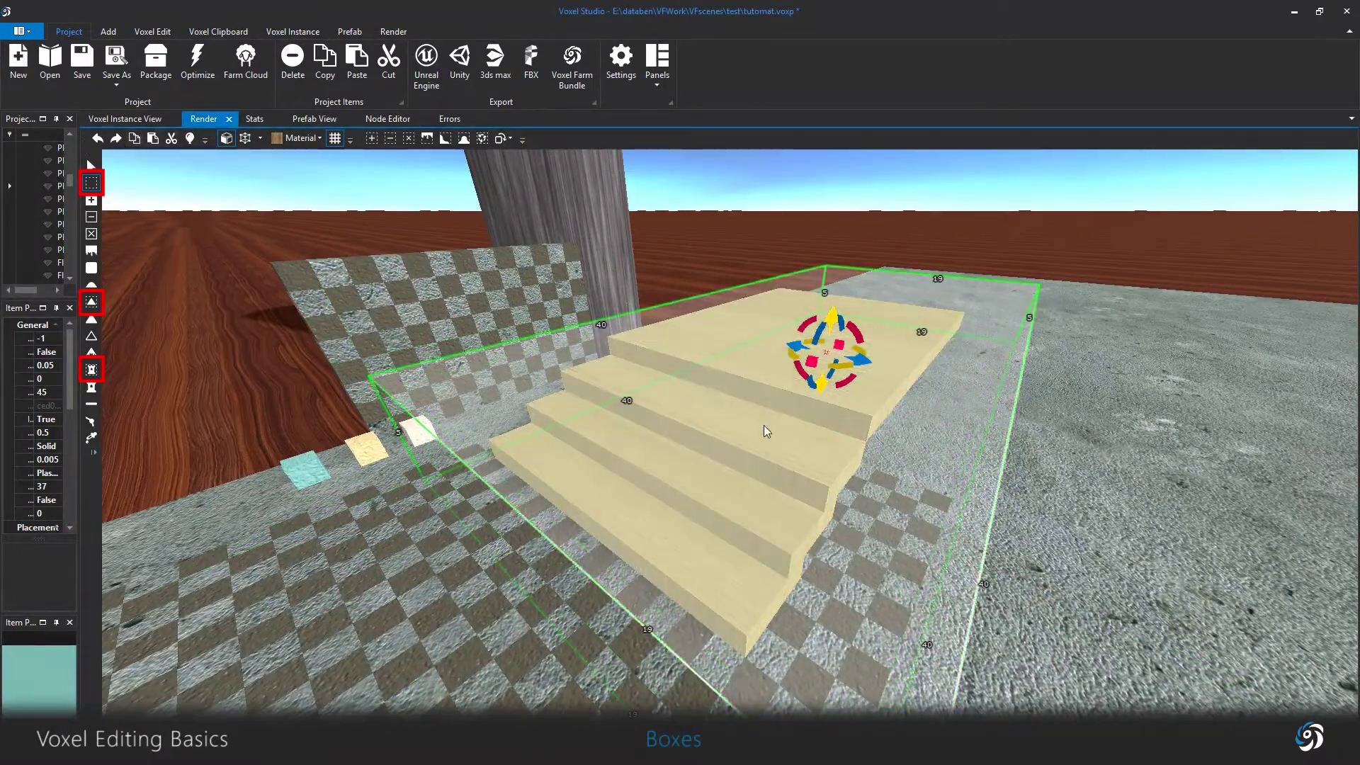
{"action": "key", "text": "d"}
{"action": "left_click_drag", "start_coordinate": [762, 381], "coordinate": [882, 210]}
{"action": "right_click_drag", "start_coordinate": [715, 362], "coordinate": [826, 270]}
{"action": "key", "text": "Return"}
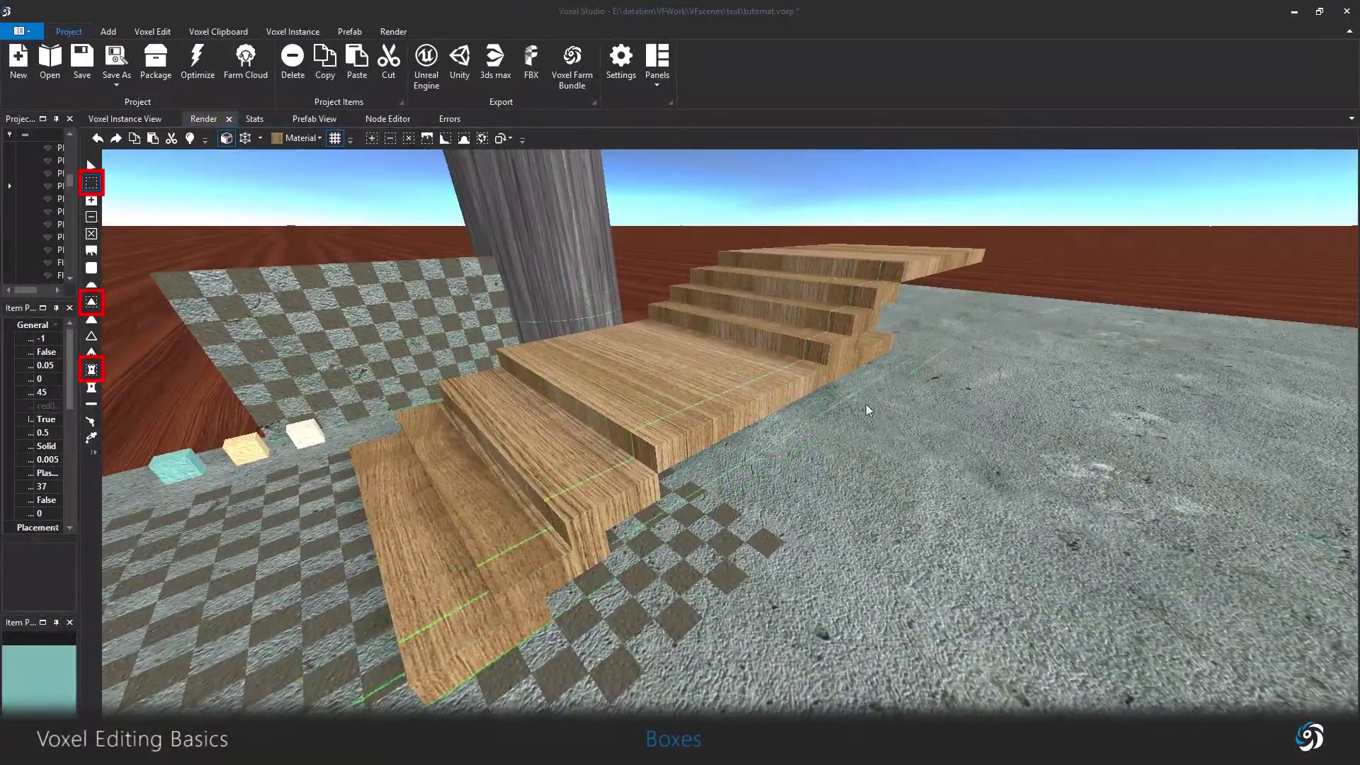
{"action": "right_click_drag", "start_coordinate": [866, 404], "coordinate": [986, 419]}
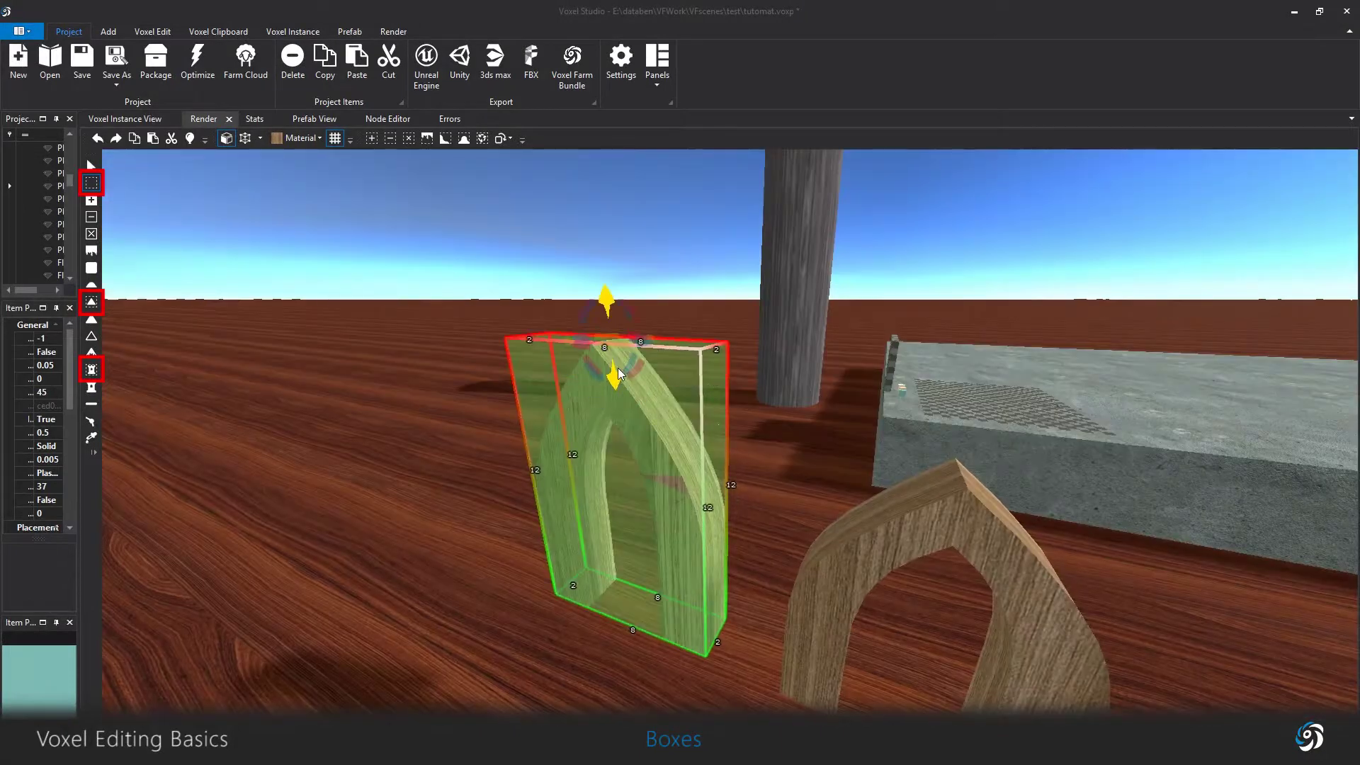
Move the box selection onto the neighbouring wooden arch and lower its top face toward the arch's peak.
{"action": "middle_click_drag", "start_coordinate": [716, 408], "coordinate": [693, 473]}
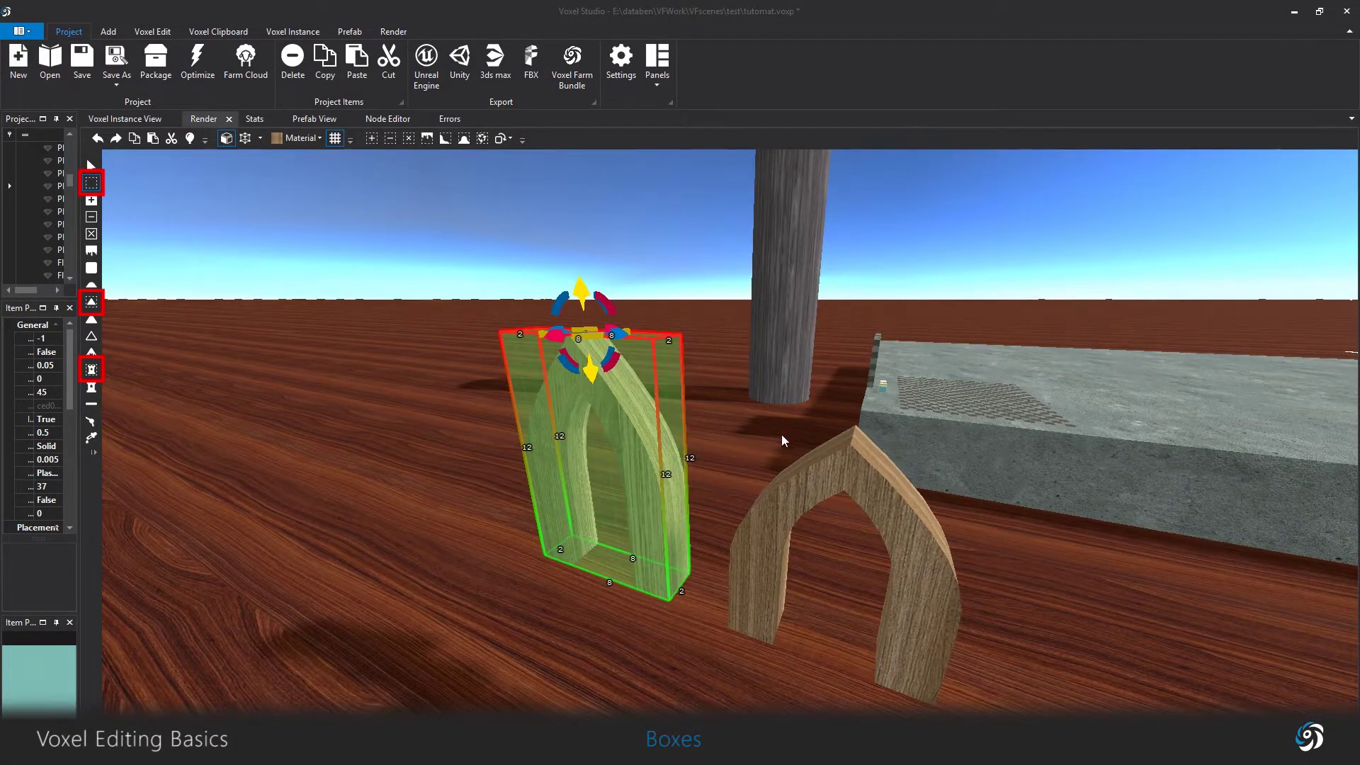
{"action": "left_click_drag", "start_coordinate": [633, 467], "coordinate": [924, 528]}
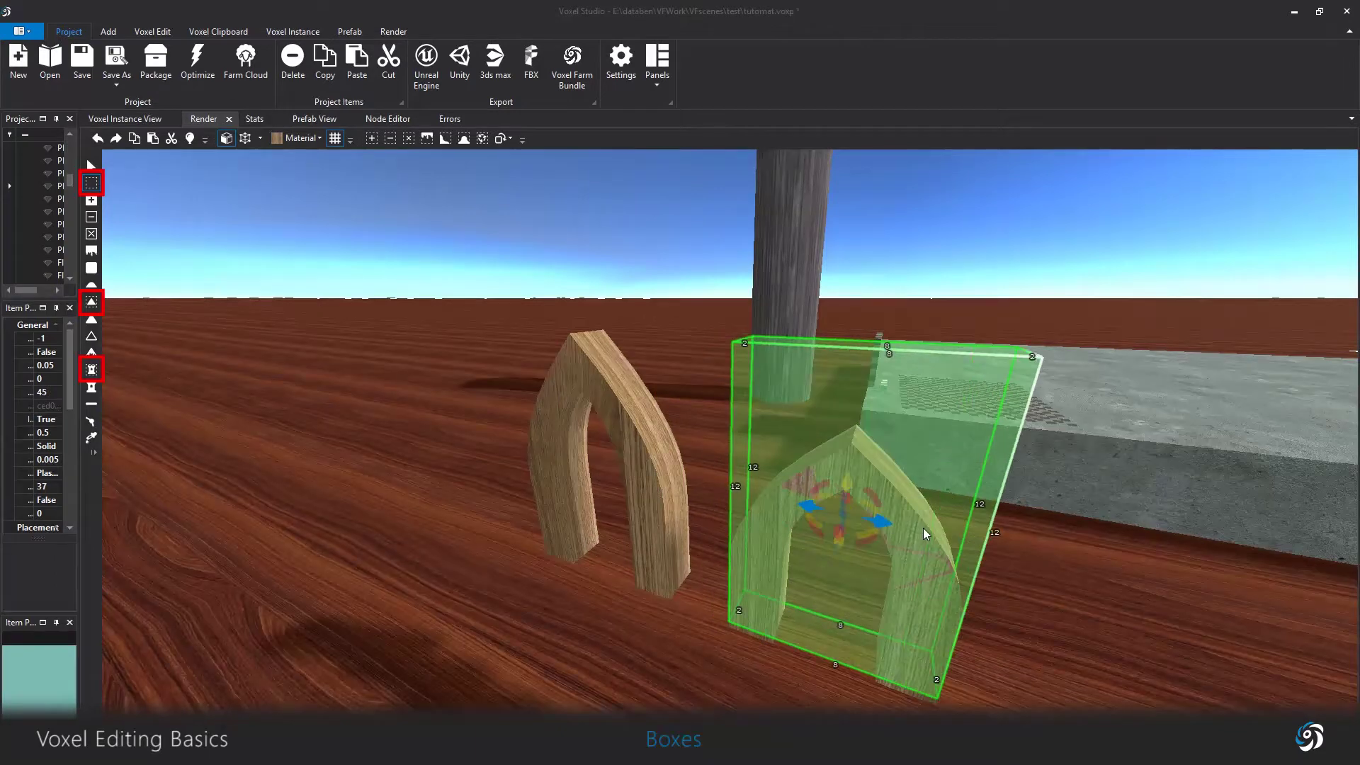
{"action": "left_click_drag", "start_coordinate": [878, 346], "coordinate": [869, 417]}
{"action": "key", "text": "s"}
{"action": "key", "text": "d"}
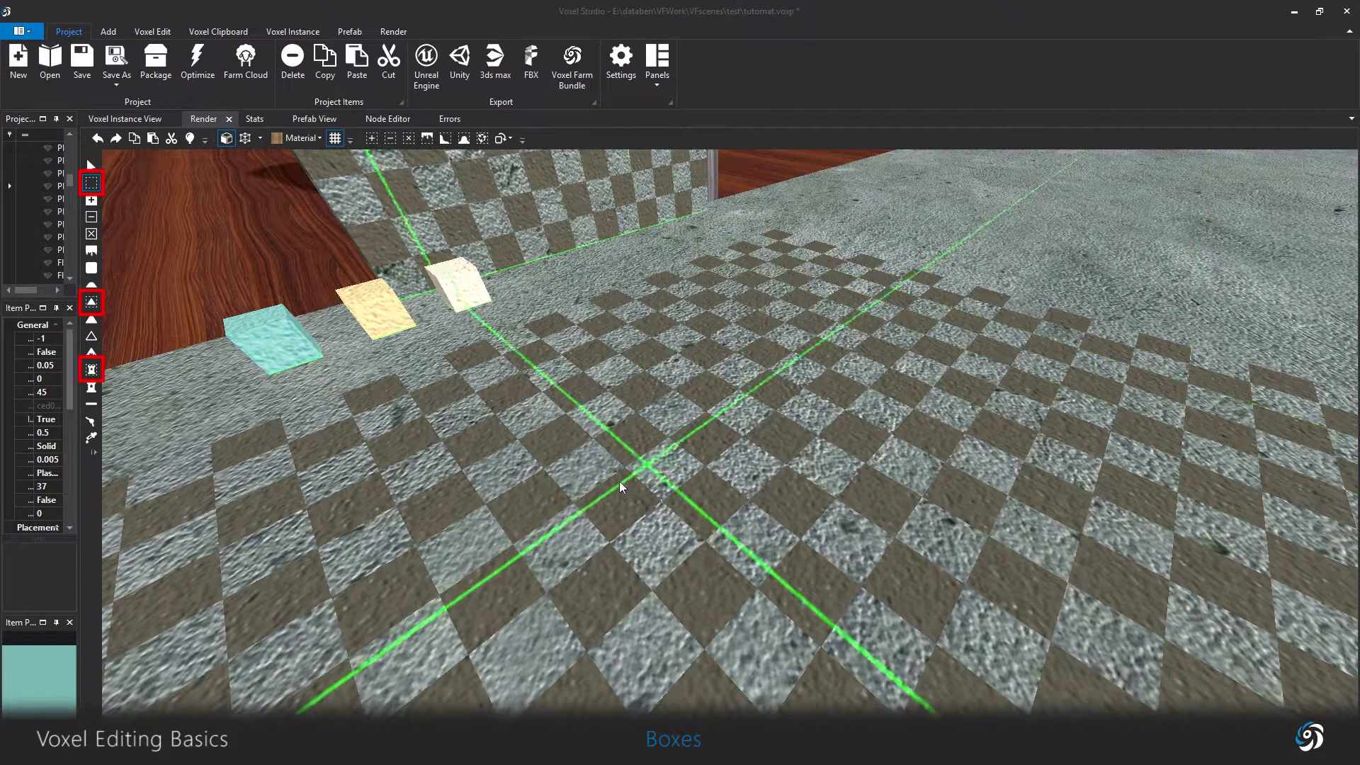
Draw a flat box 4 by 5 voxels on the checkered floor.
{"action": "left_click_drag", "start_coordinate": [490, 507], "coordinate": [877, 476]}
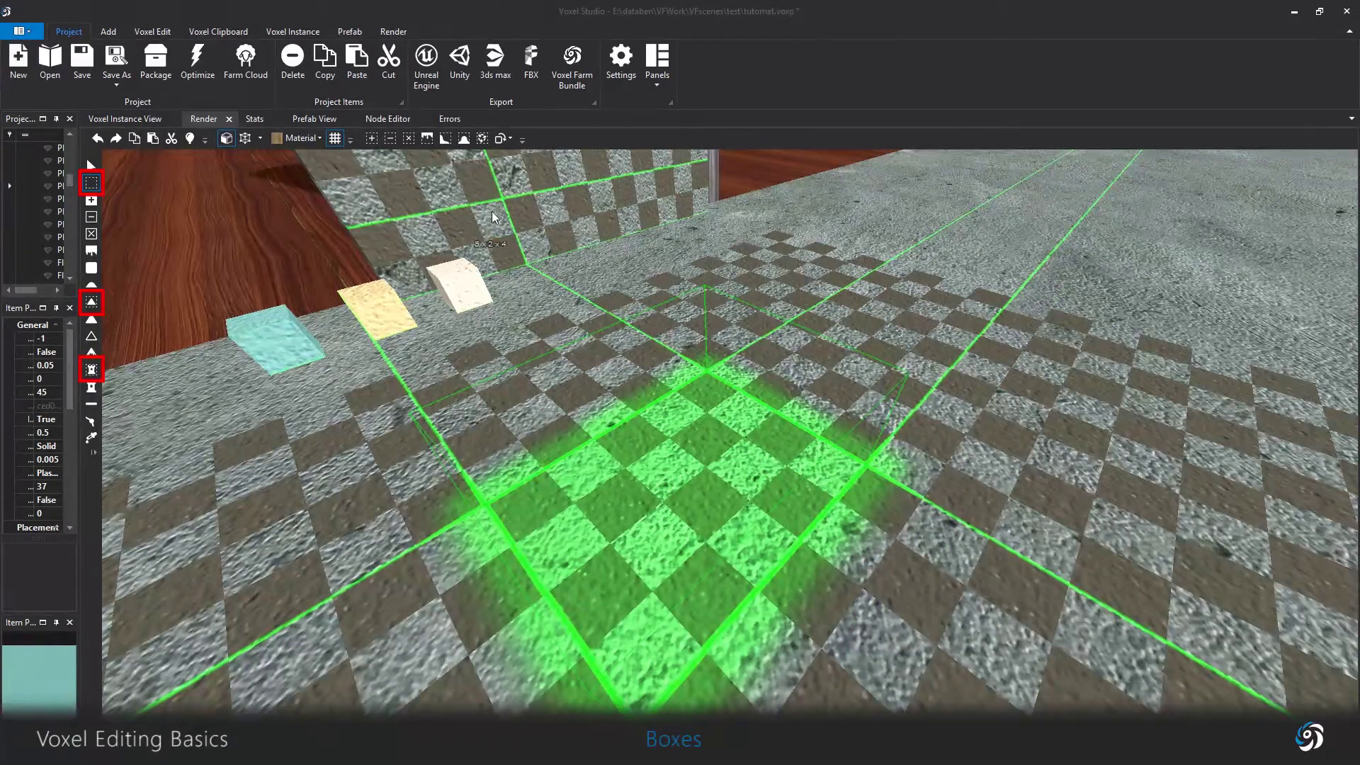
{"action": "left_click", "coordinate": [504, 235]}
{"action": "middle_click_drag", "start_coordinate": [769, 238], "coordinate": [946, 440]}
{"action": "scroll", "coordinate": [947, 440], "scroll_direction": "up", "scroll_amount": 4}
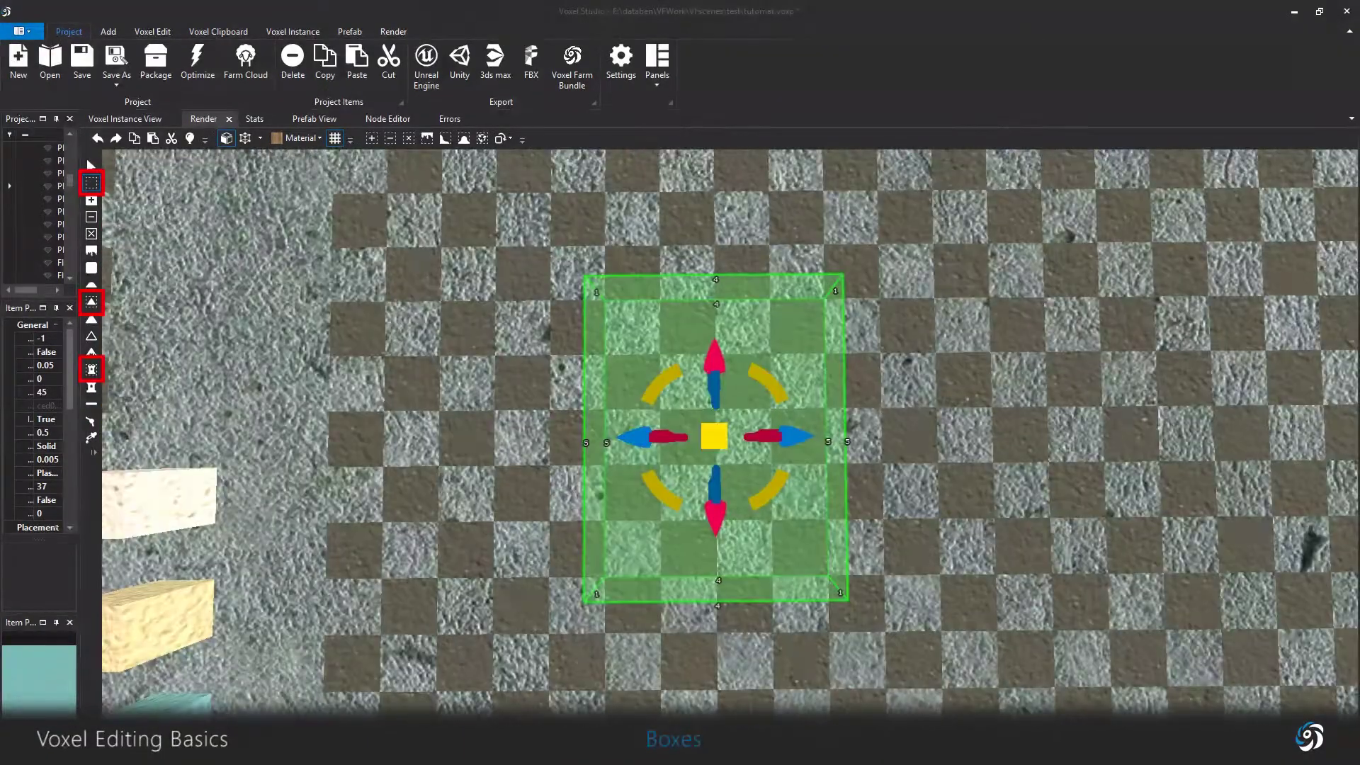
Switch the flat box to vertex editing and rotate it 90° clockwise about the Y-axis.
{"action": "left_click", "coordinate": [248, 140]}
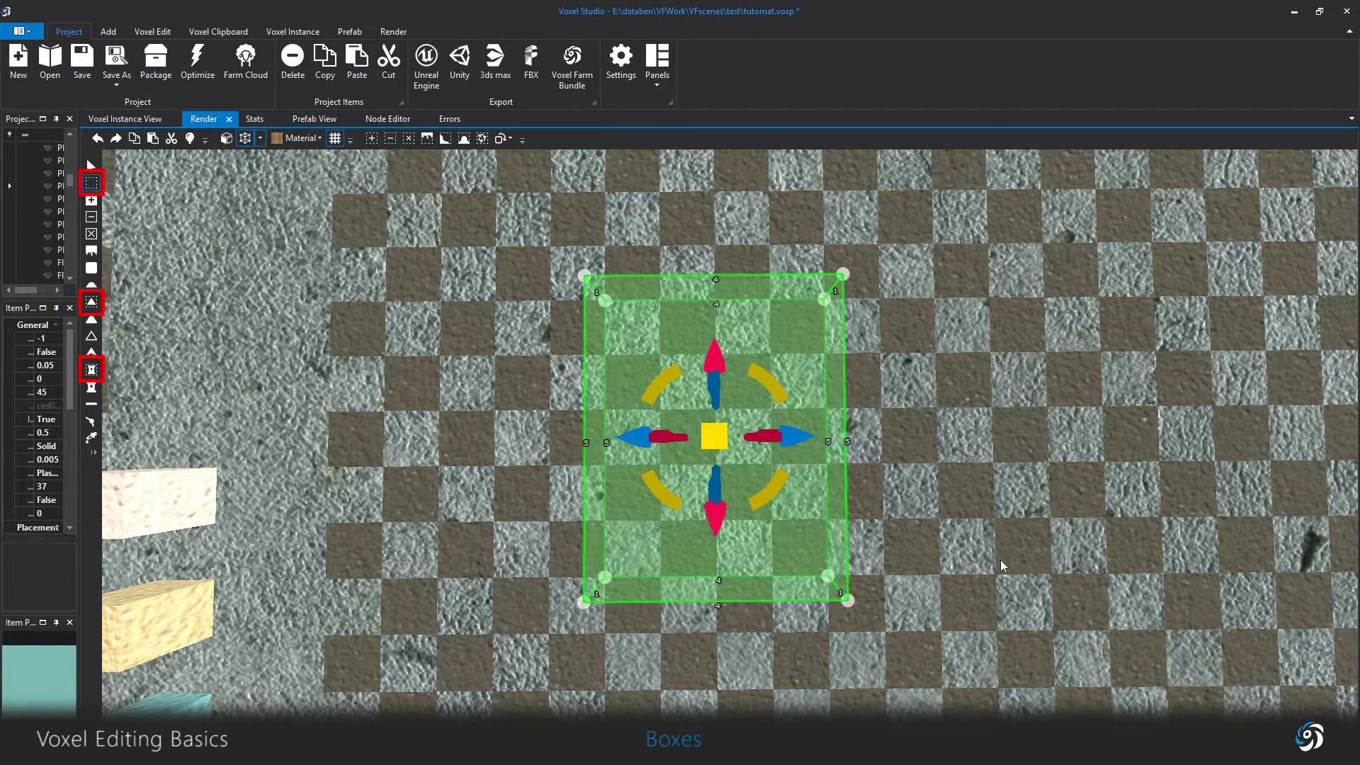
{"action": "left_click", "coordinate": [510, 138]}
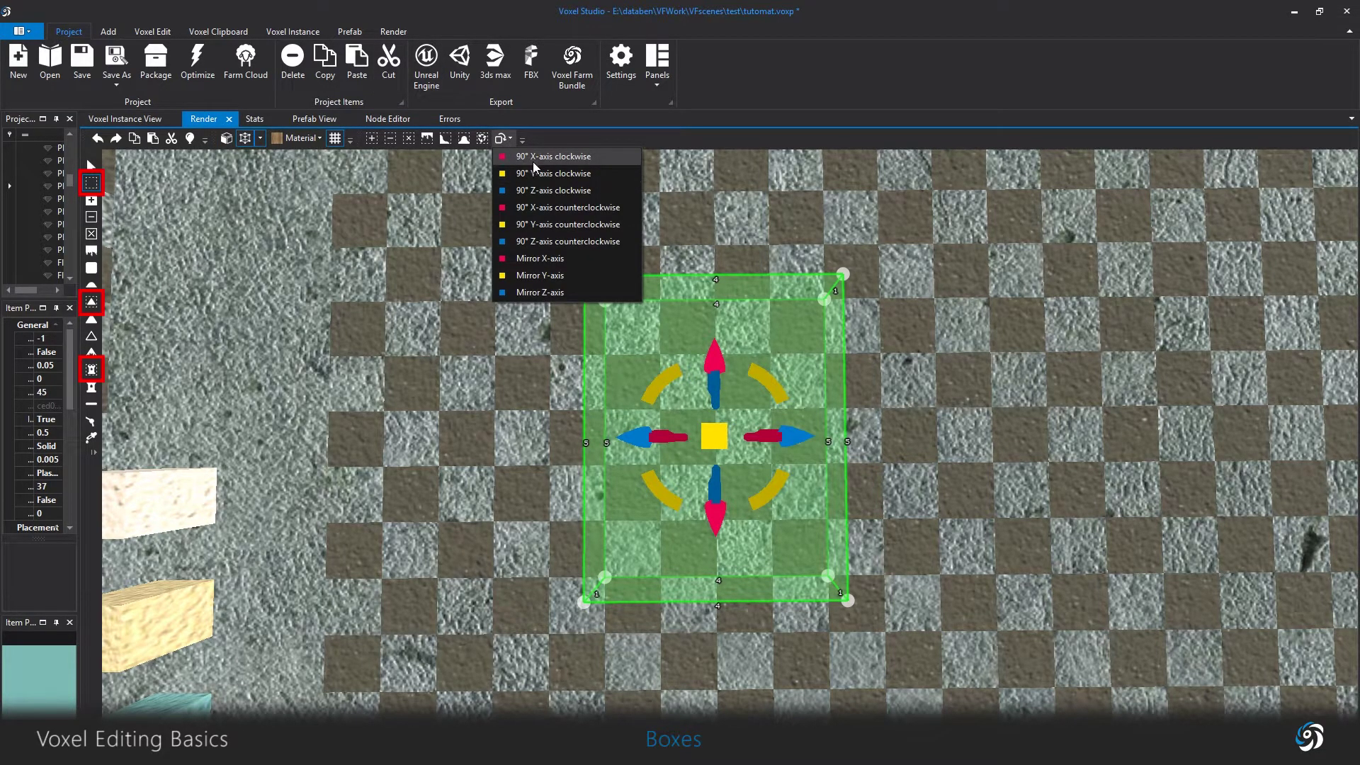
{"action": "left_click", "coordinate": [540, 174]}
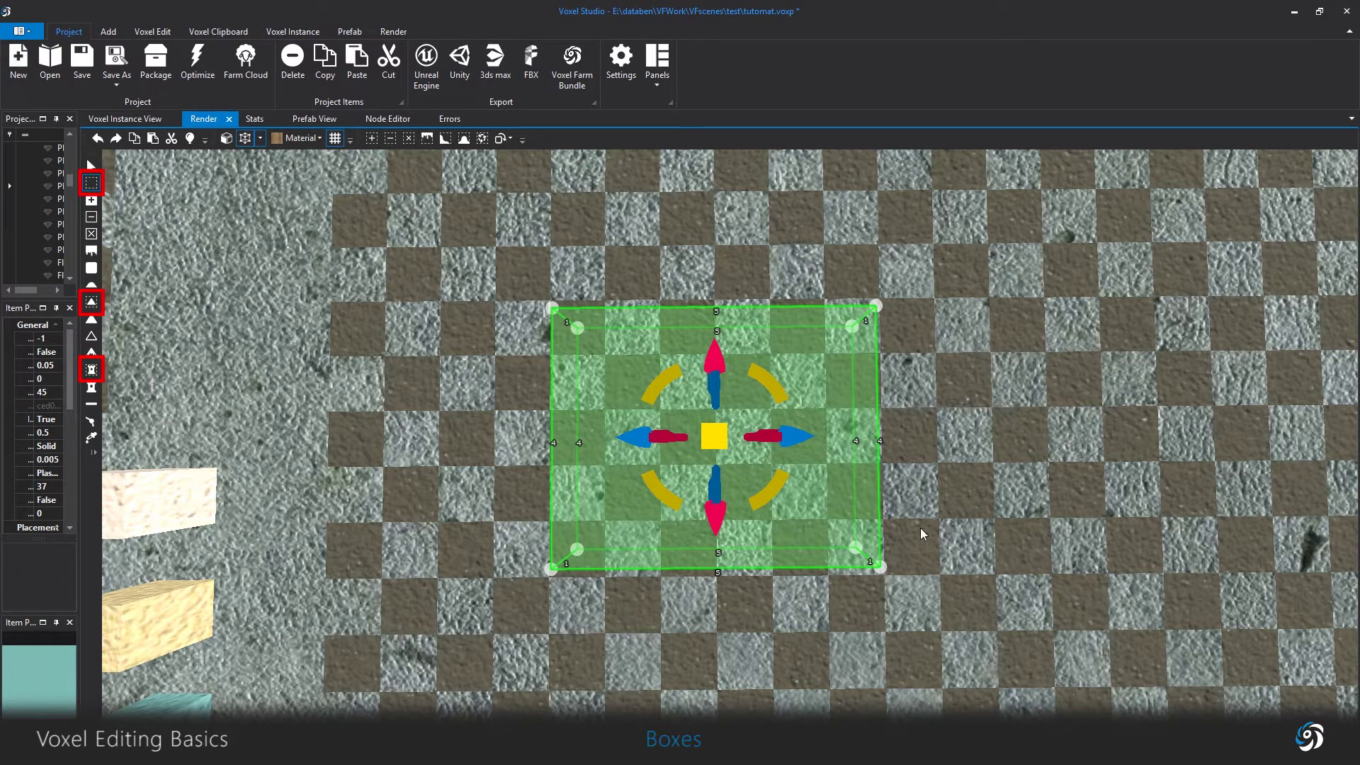
{"action": "middle_click_drag", "start_coordinate": [996, 510], "coordinate": [997, 508]}
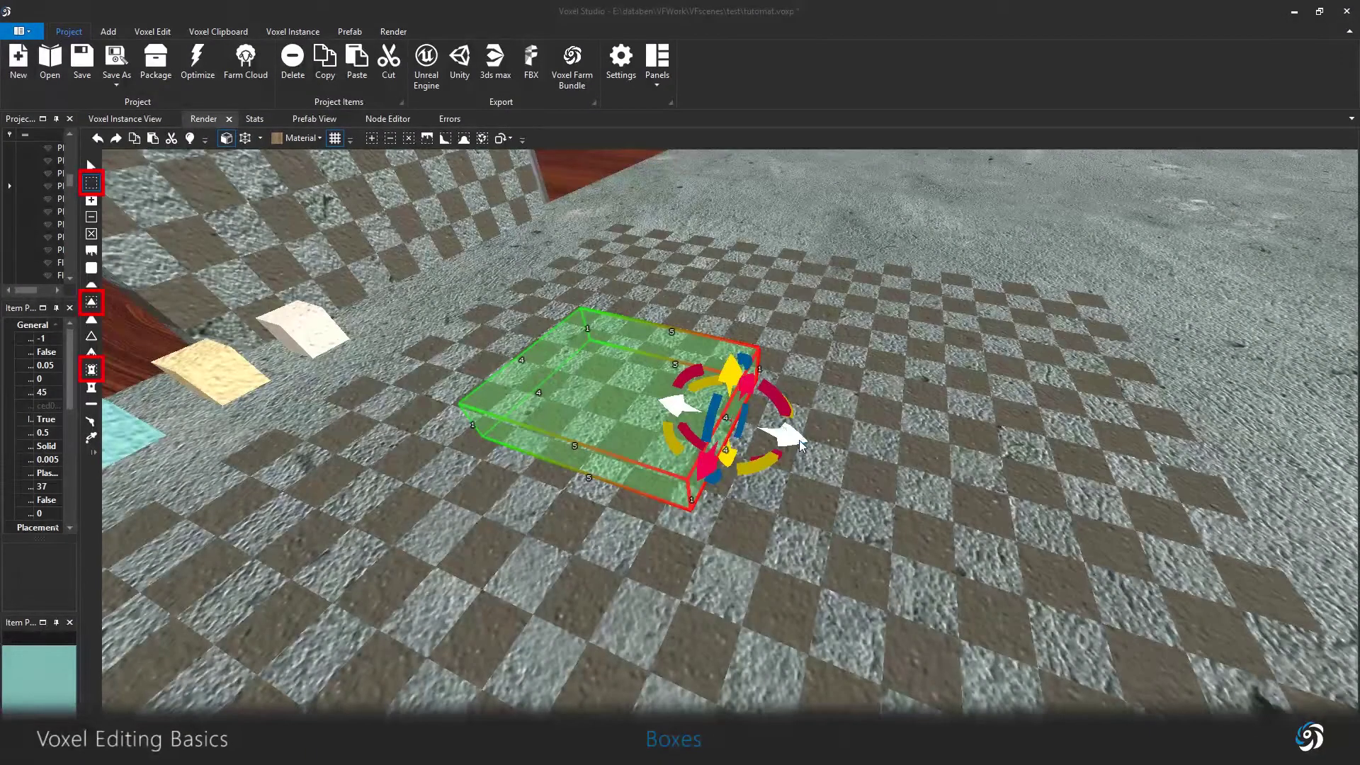
Turn off grid snapping and adjust the flat box's end faces freely in small increments.
{"action": "left_click", "coordinate": [336, 140]}
{"action": "left_click_drag", "start_coordinate": [792, 440], "coordinate": [807, 443]}
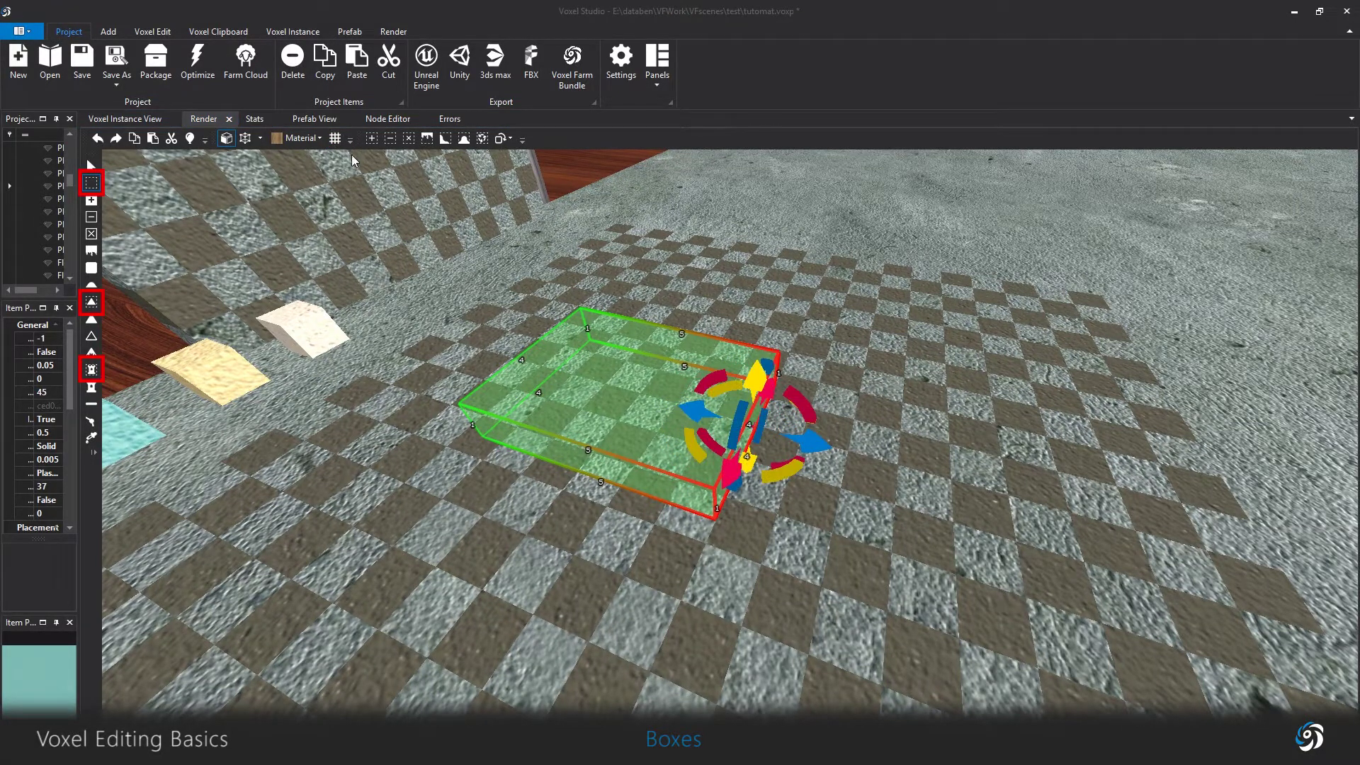
{"action": "left_click", "coordinate": [523, 442]}
{"action": "left_click_drag", "start_coordinate": [542, 508], "coordinate": [525, 534]}
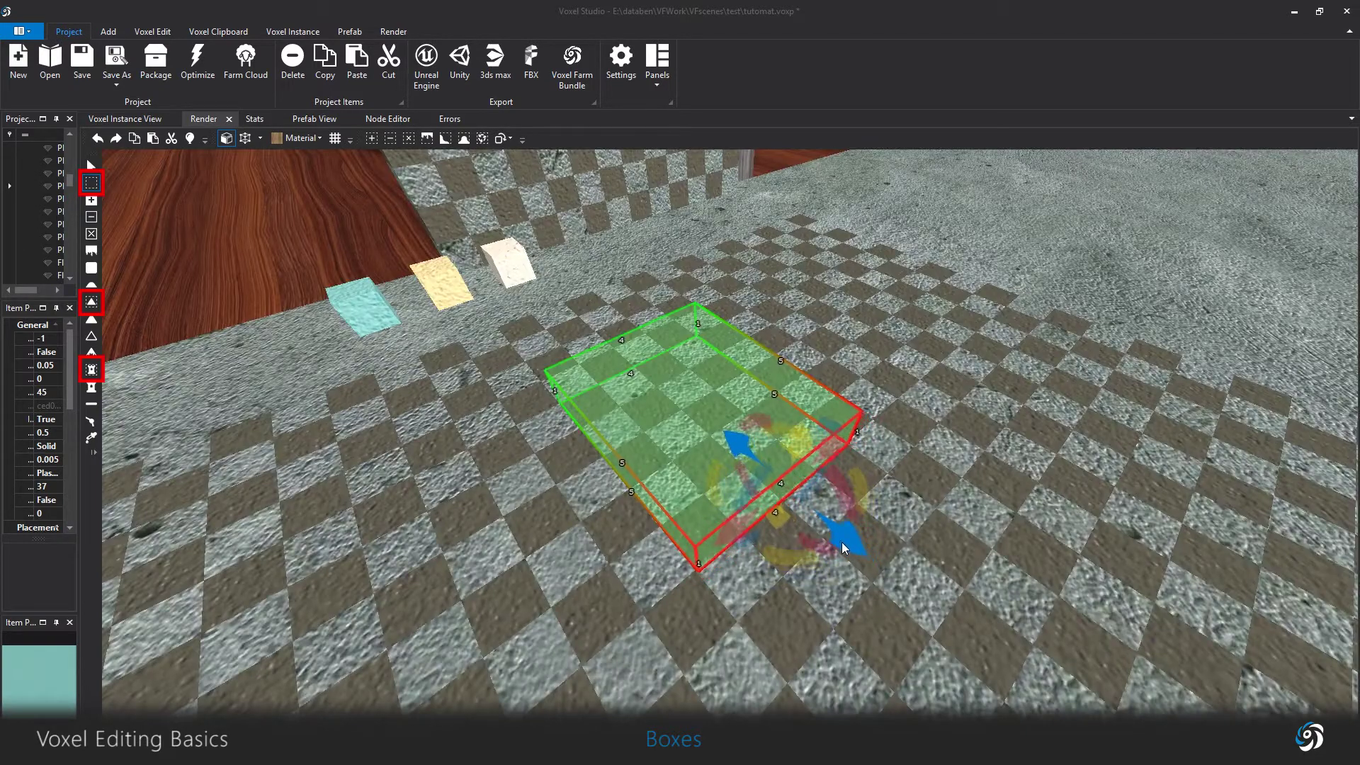
{"action": "left_click_drag", "start_coordinate": [842, 541], "coordinate": [839, 540]}
{"action": "middle_click_drag", "start_coordinate": [1002, 509], "coordinate": [953, 381]}
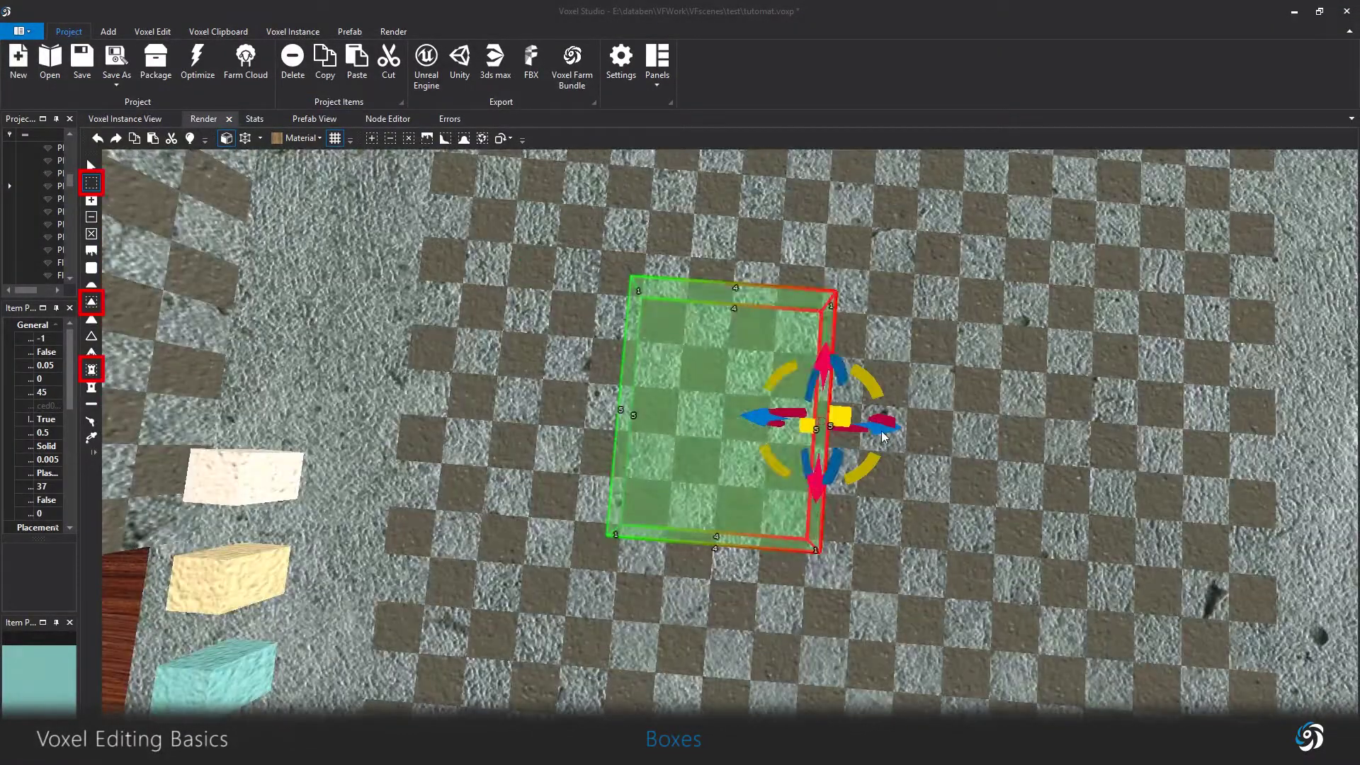
Extend the far short face of the flat box by one voxel to make it 4 by 6.
{"action": "left_click", "coordinate": [741, 294]}
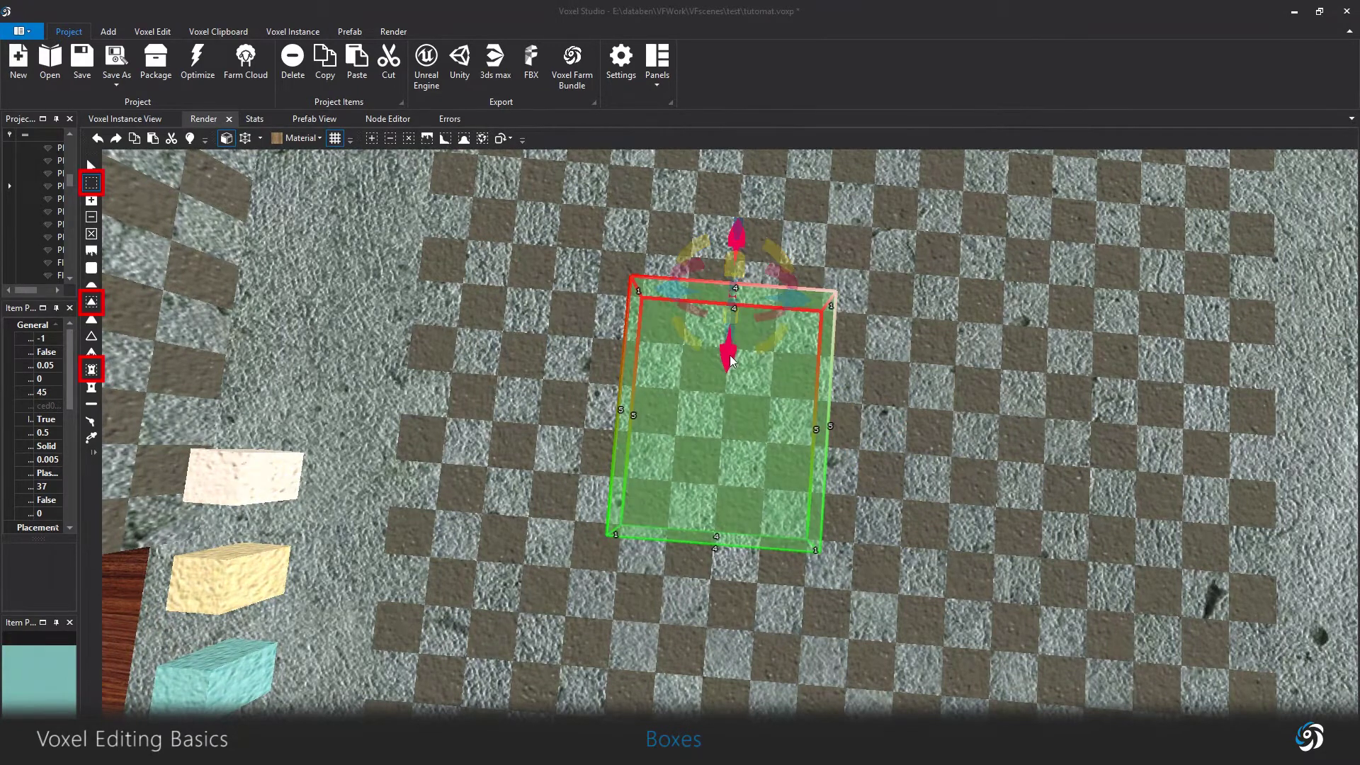
{"action": "left_click_drag", "start_coordinate": [734, 309], "coordinate": [737, 303]}
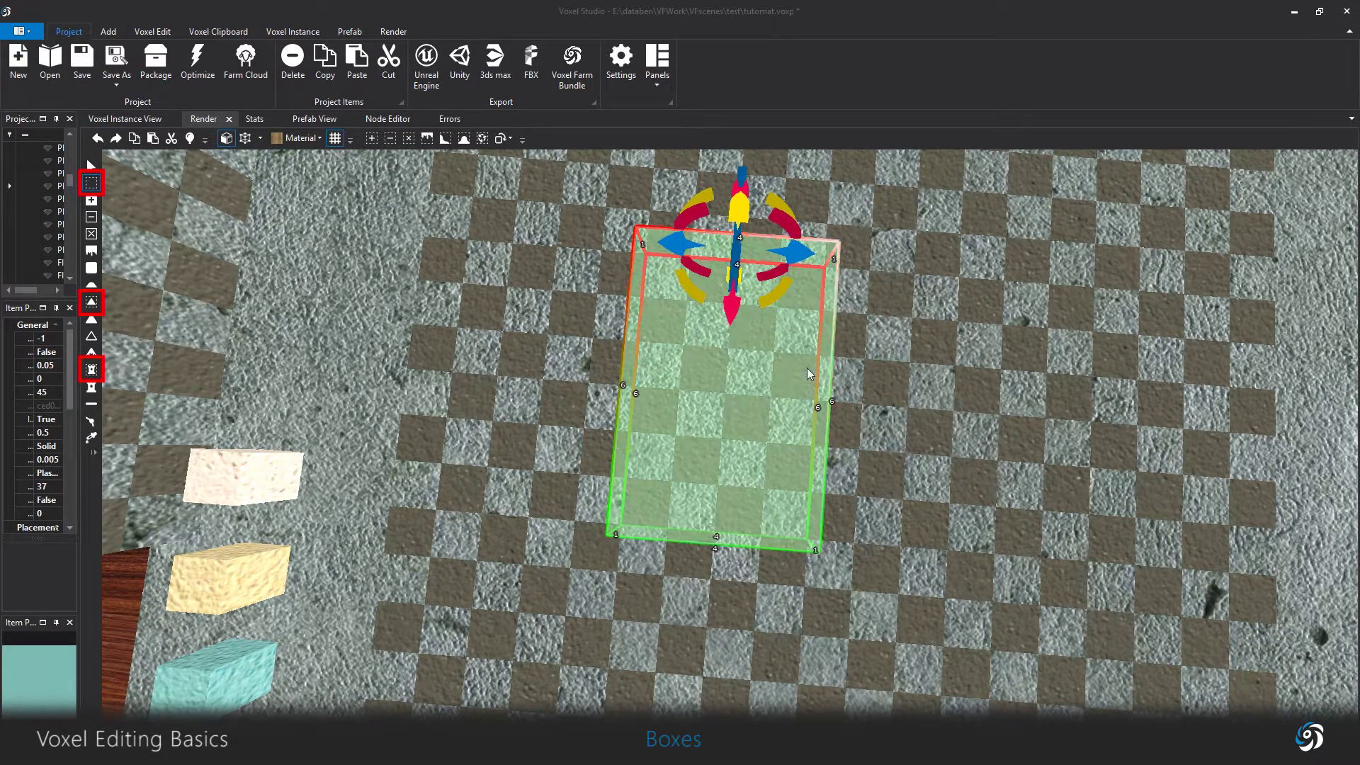
{"action": "left_click", "coordinate": [935, 401]}
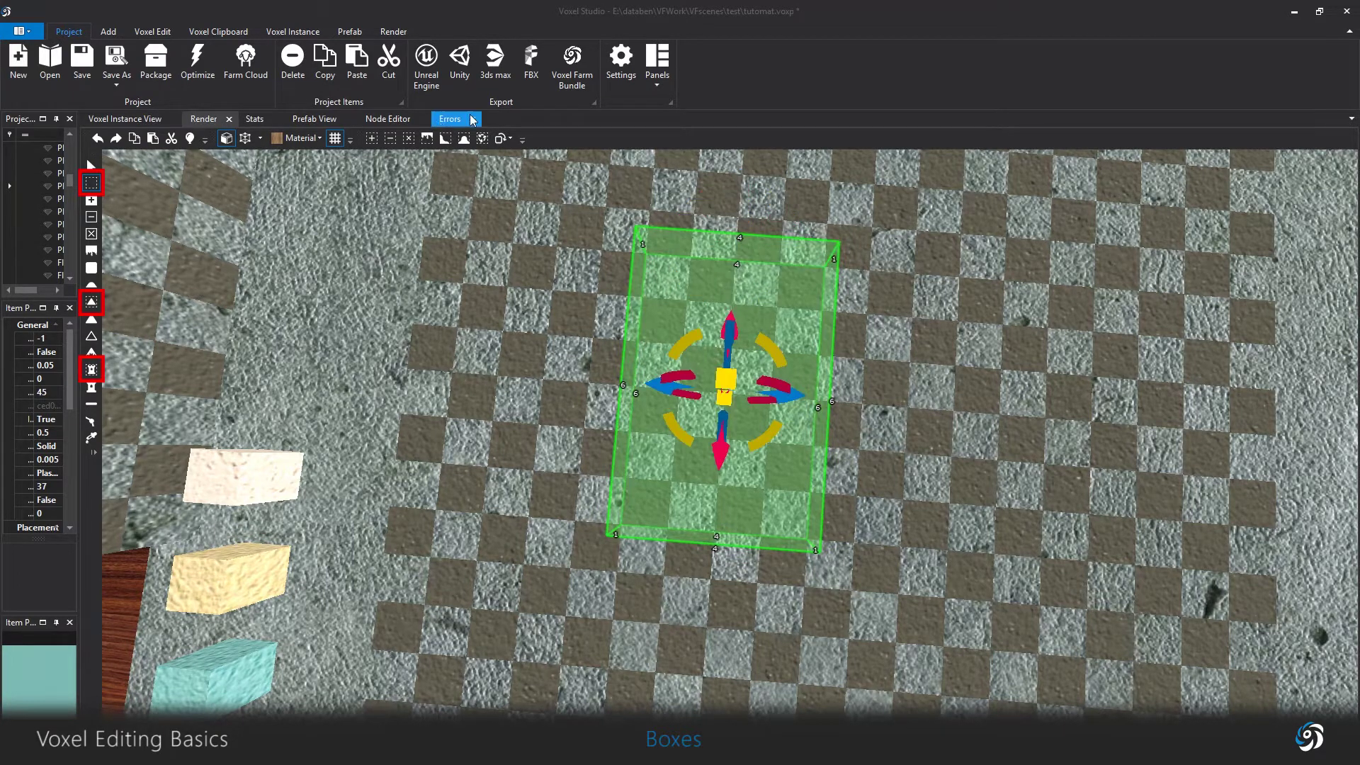
Rotate the 4 by 6 box 90° clockwise about the Y-axis.
{"action": "left_click", "coordinate": [505, 138]}
{"action": "left_click", "coordinate": [527, 170]}
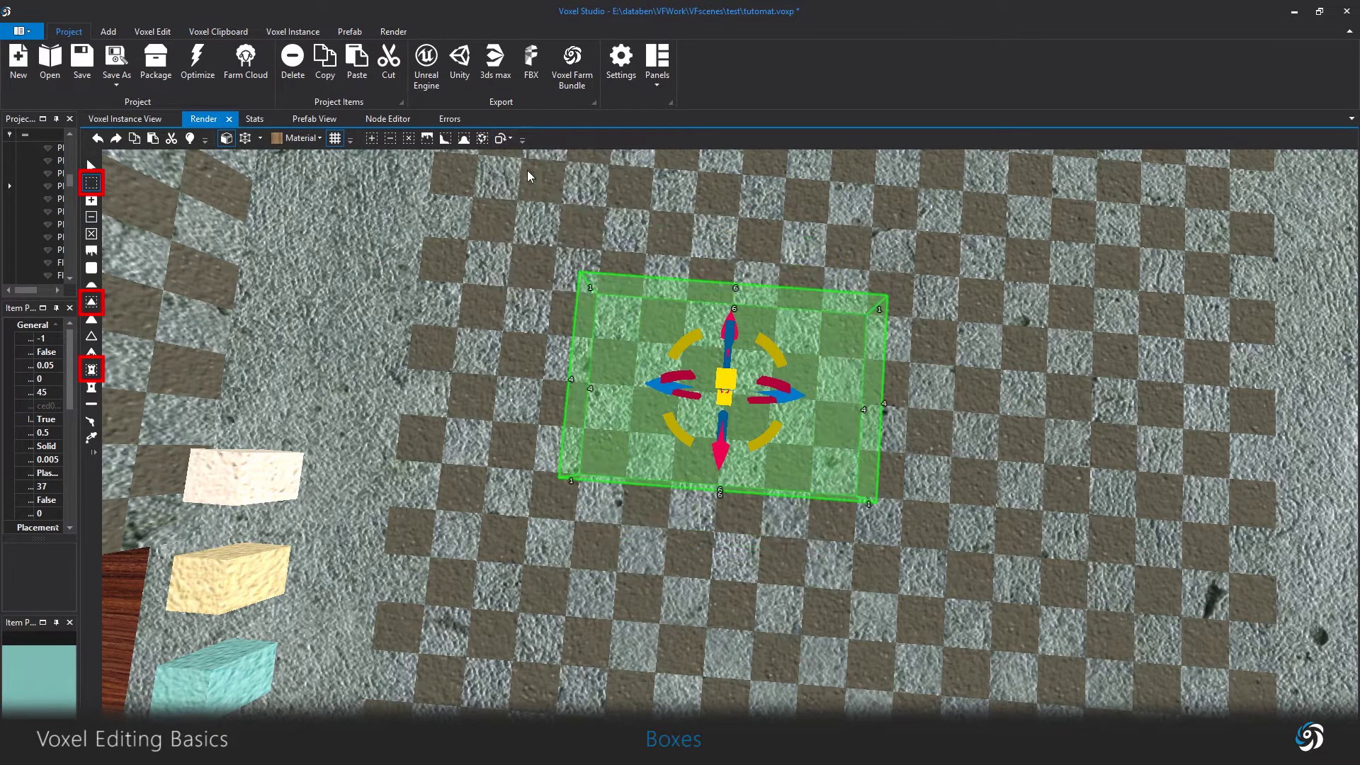
{"action": "middle_click_drag", "start_coordinate": [459, 345], "coordinate": [437, 336]}
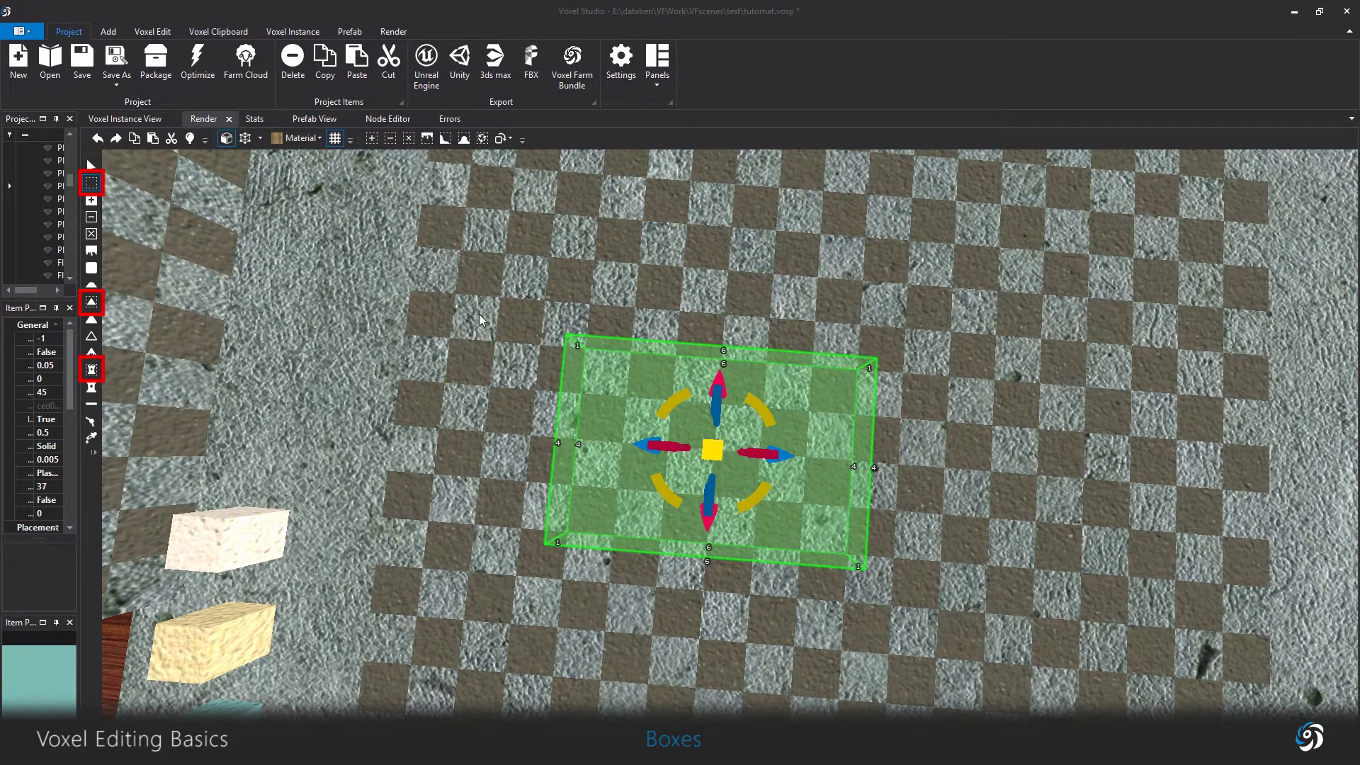
{"action": "middle_click_drag", "start_coordinate": [862, 332], "coordinate": [858, 317]}
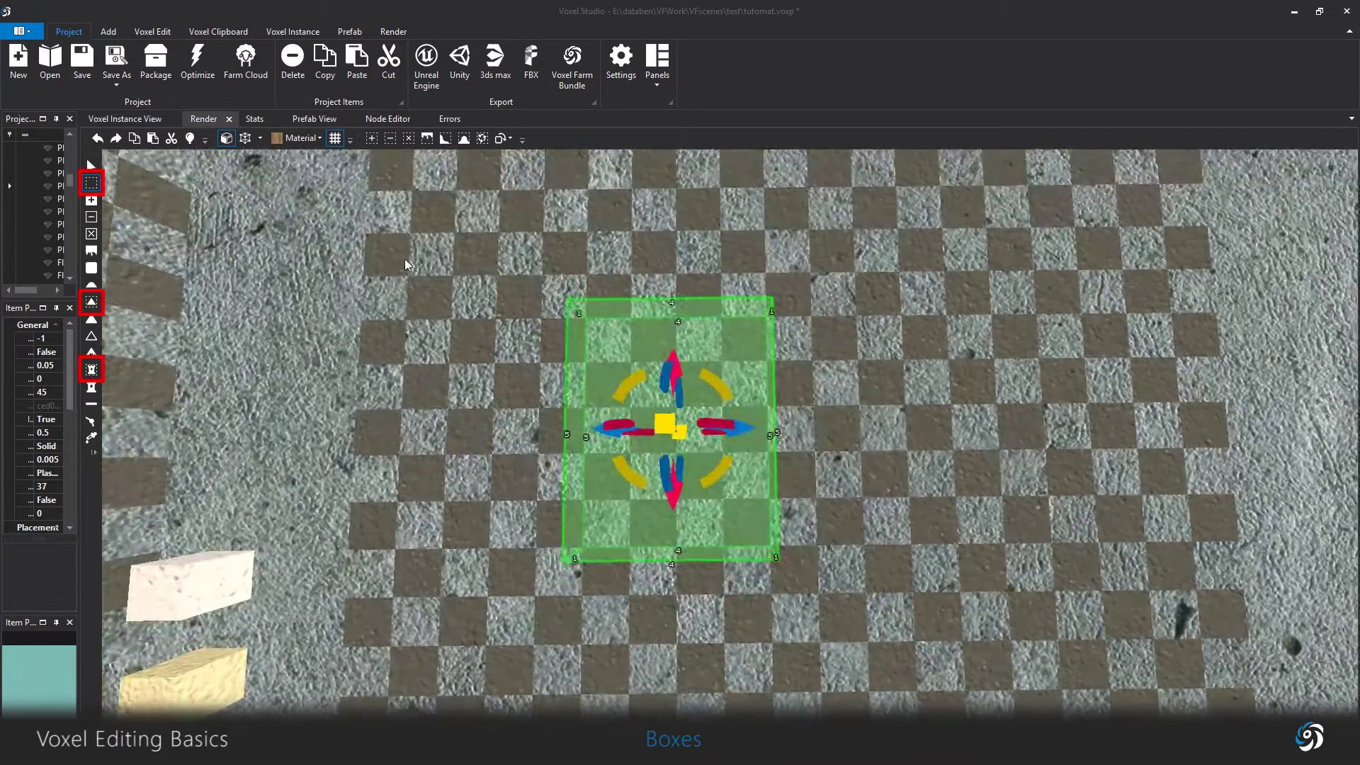
Switch the flat box to vertex editing and move both vertices of its far right corner two voxels outward.
{"action": "left_click", "coordinate": [245, 139]}
{"action": "left_click", "coordinate": [768, 293]}
{"action": "left_click", "coordinate": [762, 310], "text": "ctrl"}
{"action": "left_click_drag", "start_coordinate": [823, 296], "coordinate": [921, 299]}
Move the flat box's far left corner vertices six voxels across and two voxels back, beyond the far right corner.
{"action": "left_click", "coordinate": [563, 292]}
{"action": "left_click", "coordinate": [580, 312], "text": "ctrl"}
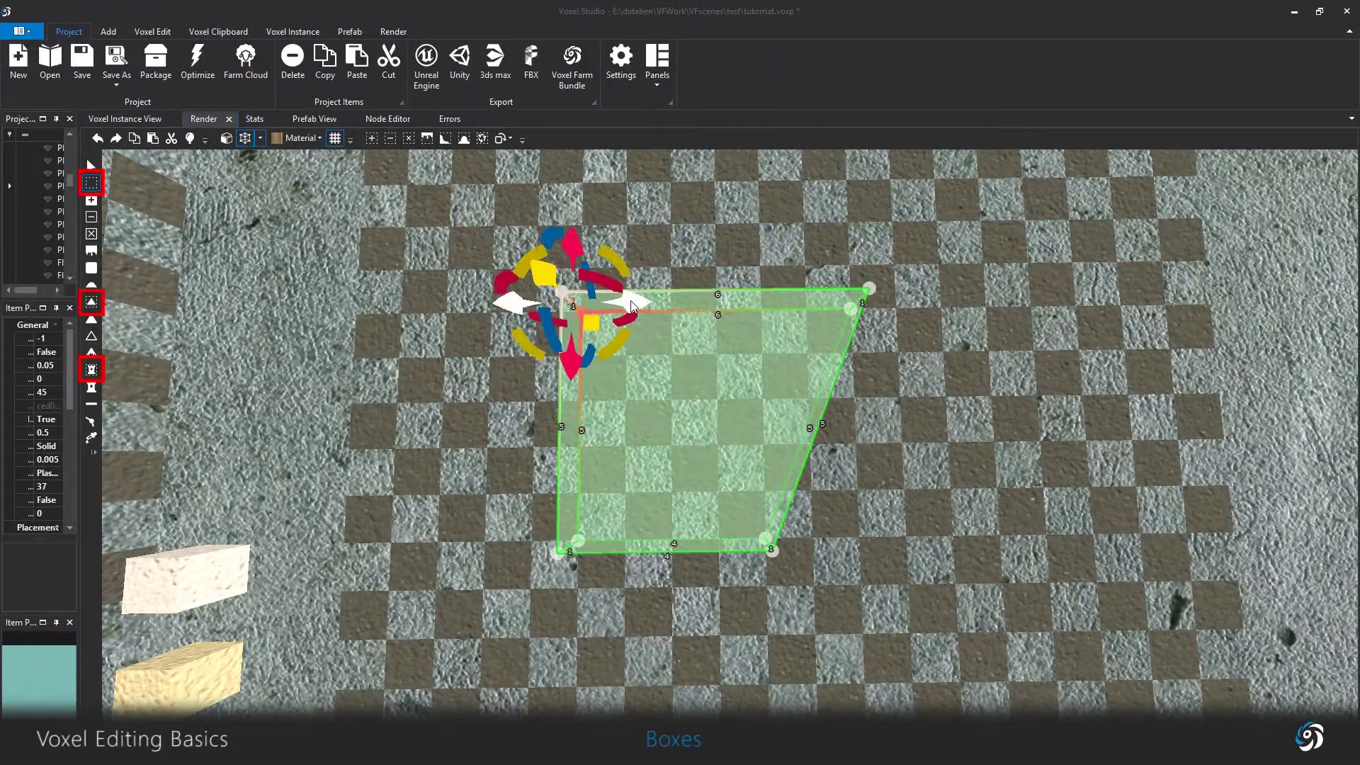
{"action": "left_click_drag", "start_coordinate": [629, 301], "coordinate": [830, 300]}
{"action": "left_click_drag", "start_coordinate": [767, 351], "coordinate": [765, 260]}
{"action": "left_click_drag", "start_coordinate": [824, 209], "coordinate": [916, 209]}
Move the near left corner vertices four voxels back and the near right corner vertices four voxels across into their former place.
{"action": "left_click", "coordinate": [558, 553]}
{"action": "left_click", "coordinate": [578, 540], "text": "ctrl"}
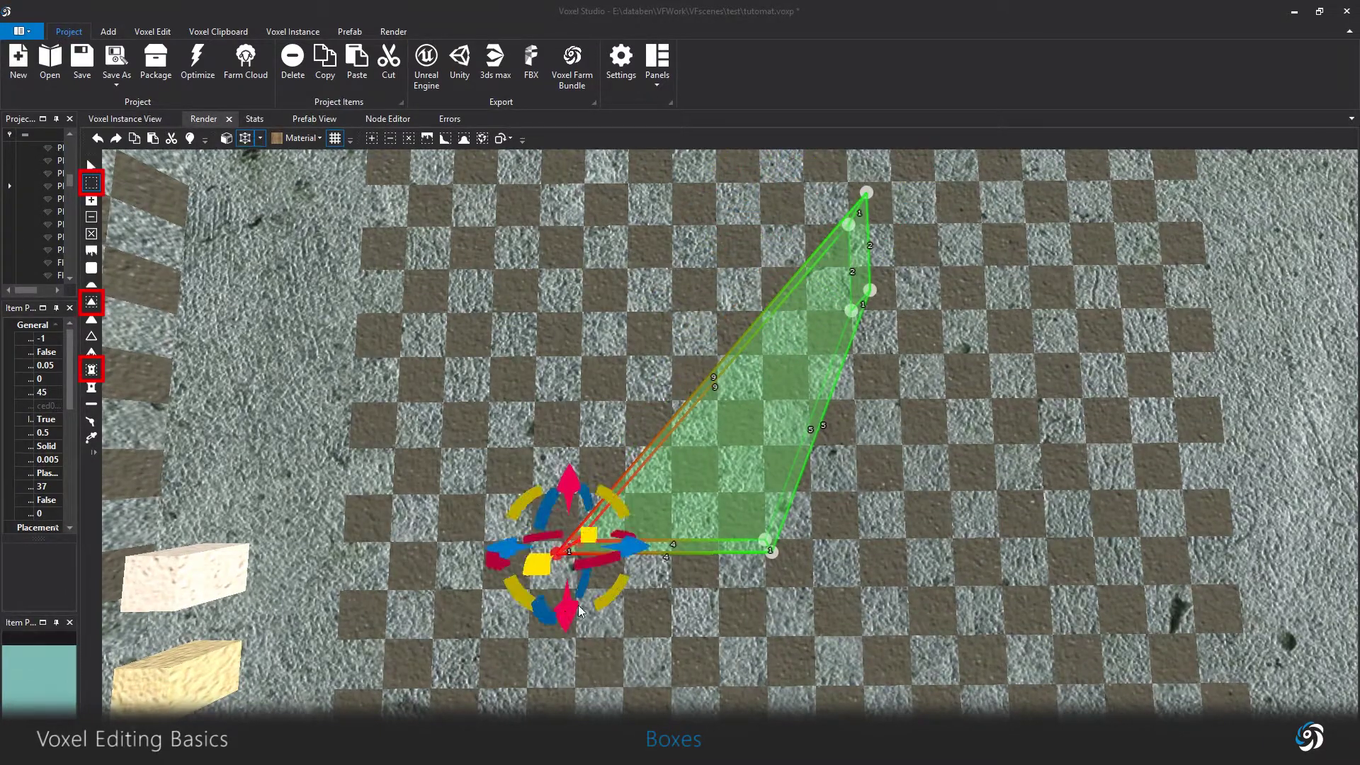
{"action": "left_click_drag", "start_coordinate": [566, 605], "coordinate": [571, 409]}
{"action": "left_click", "coordinate": [772, 551]}
{"action": "left_click", "coordinate": [765, 538], "text": "ctrl"}
{"action": "left_click_drag", "start_coordinate": [836, 544], "coordinate": [639, 541]}
Move the two remaining right-hand corner pairs forward and one voxel inward to form a 5 by 4 rectangle.
{"action": "left_click", "coordinate": [869, 291]}
{"action": "left_click", "coordinate": [852, 306], "text": "ctrl"}
{"action": "left_click_drag", "start_coordinate": [862, 360], "coordinate": [879, 616]}
{"action": "left_click_drag", "start_coordinate": [925, 547], "coordinate": [874, 547]}
{"action": "left_click", "coordinate": [865, 192]}
{"action": "left_click", "coordinate": [848, 223], "text": "ctrl"}
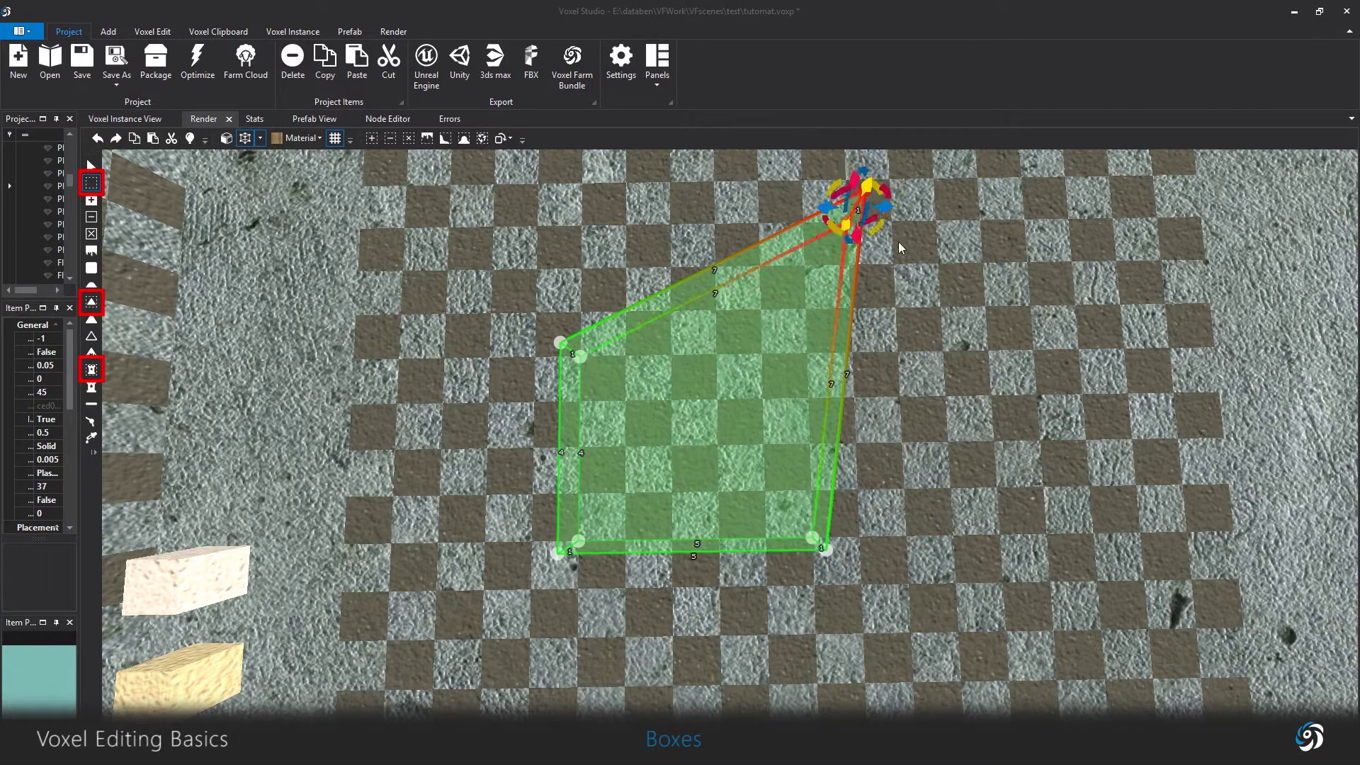
{"action": "left_click_drag", "start_coordinate": [866, 283], "coordinate": [878, 432]}
{"action": "left_click_drag", "start_coordinate": [910, 346], "coordinate": [826, 351]}
{"action": "left_click", "coordinate": [856, 296]}
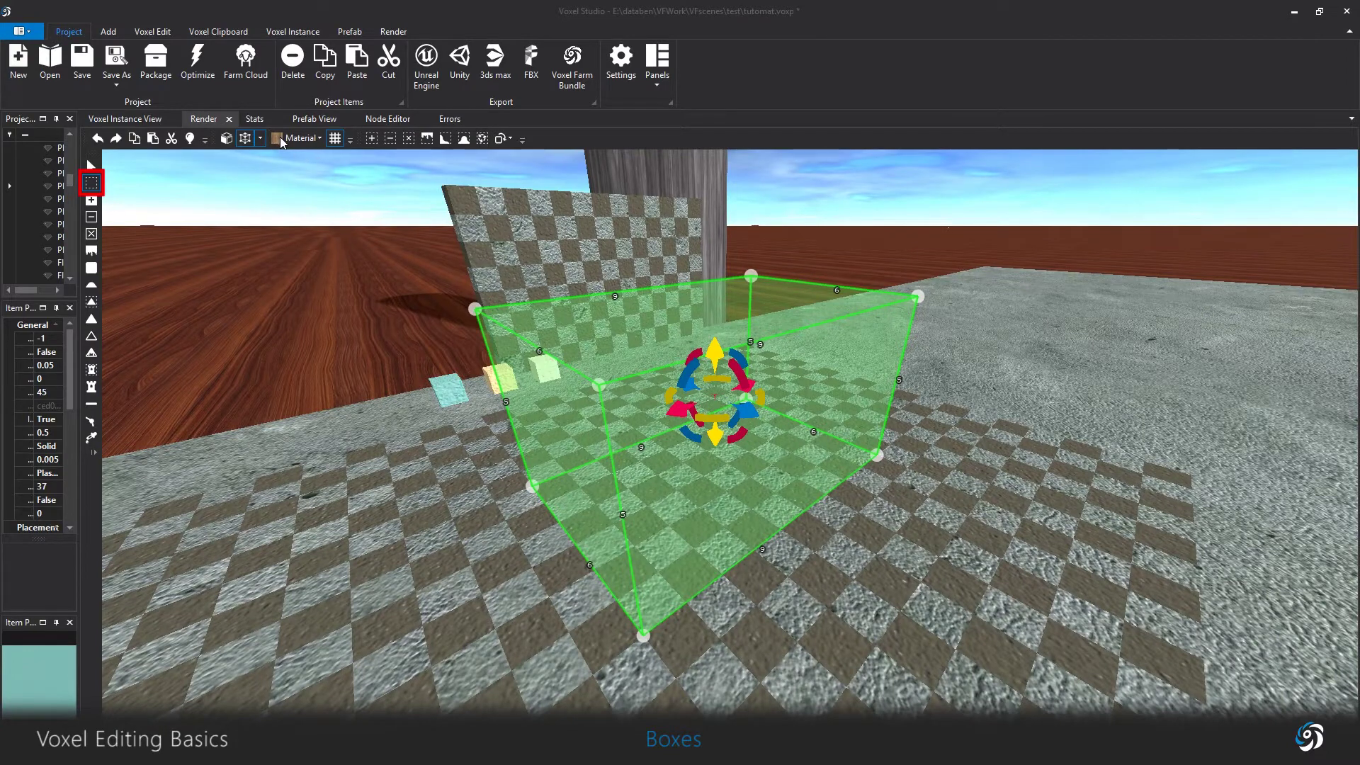
Fill the box selection on the checkered floor with the wood material.
{"action": "key", "text": "s"}
{"action": "key", "text": "a"}
{"action": "key", "text": "d"}
{"action": "key", "text": "w"}
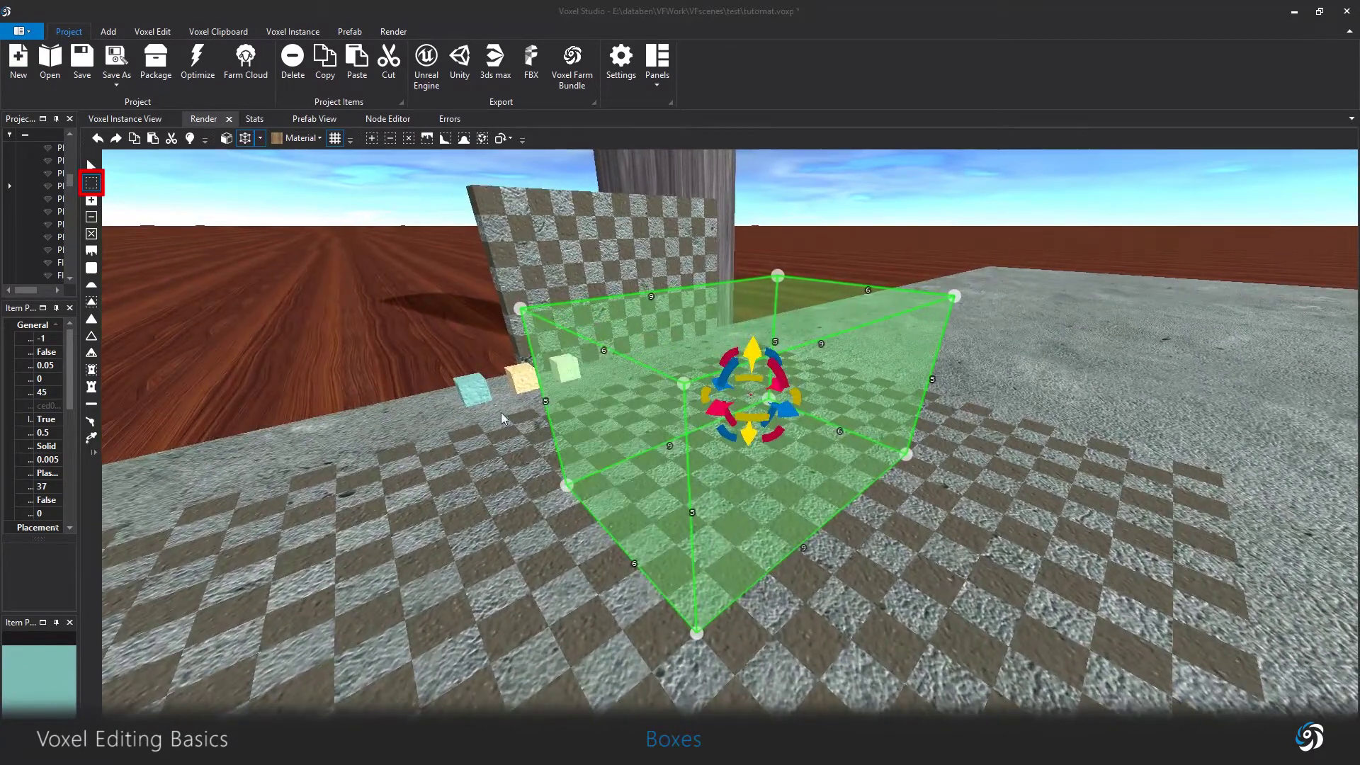
{"action": "left_click", "coordinate": [371, 139]}
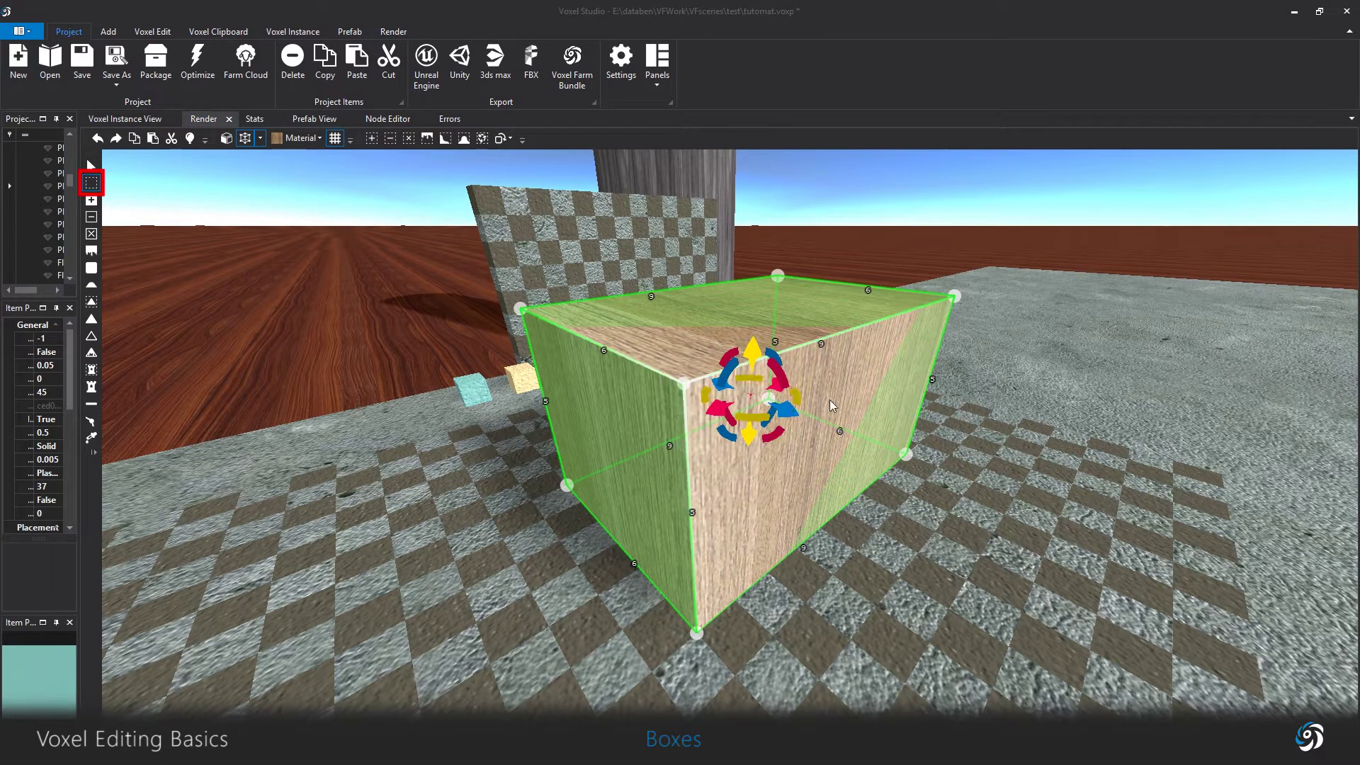
Offset the box selection sideways and upward so it partly overlaps the wood block, and erode the voxels inside it.
{"action": "left_click_drag", "start_coordinate": [719, 413], "coordinate": [688, 424]}
{"action": "left_click_drag", "start_coordinate": [729, 366], "coordinate": [734, 311]}
{"action": "left_click_drag", "start_coordinate": [762, 384], "coordinate": [725, 377]}
{"action": "key", "text": "a"}
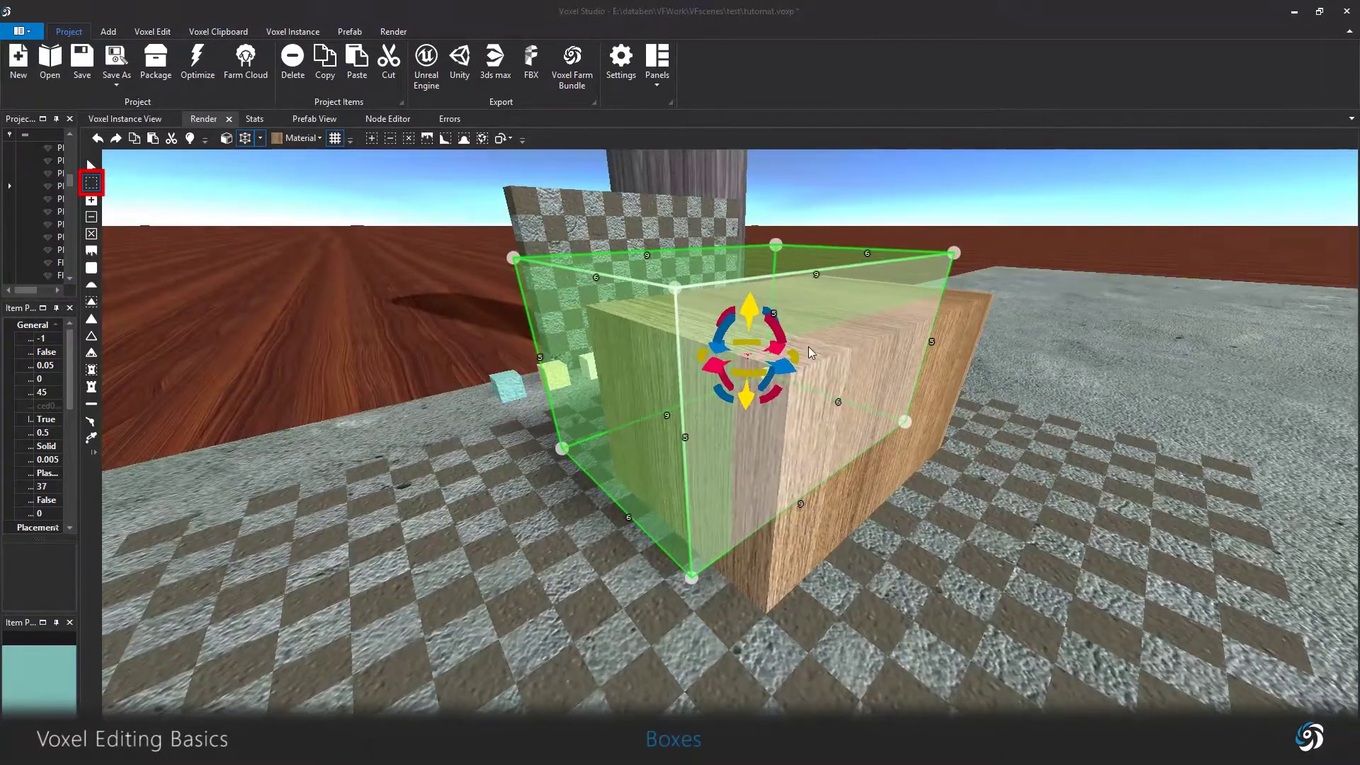
{"action": "left_click", "coordinate": [442, 140]}
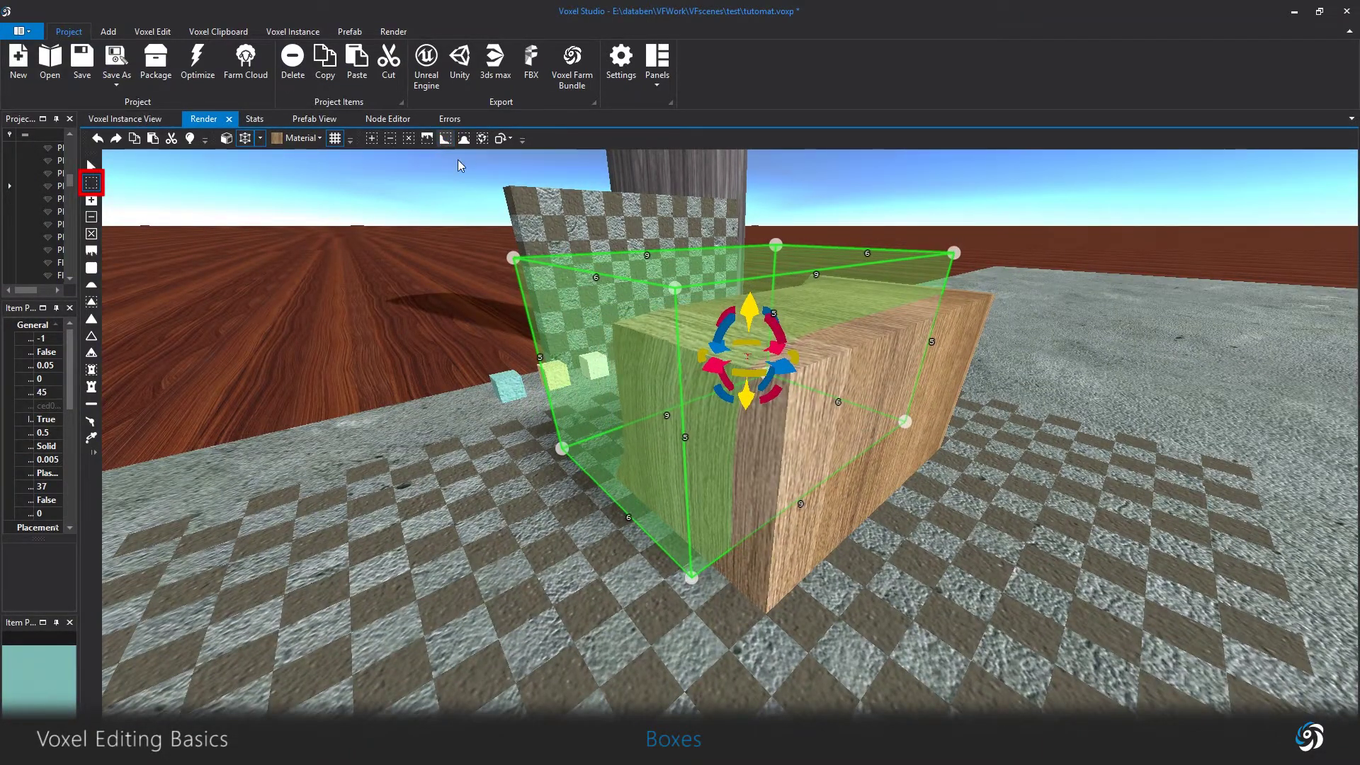
Copy the voxels inside the box selection and shift the box off the wood block.
{"action": "key", "text": "a"}
{"action": "right_click_drag", "start_coordinate": [953, 507], "coordinate": [1017, 462]}
{"action": "key", "text": "s"}
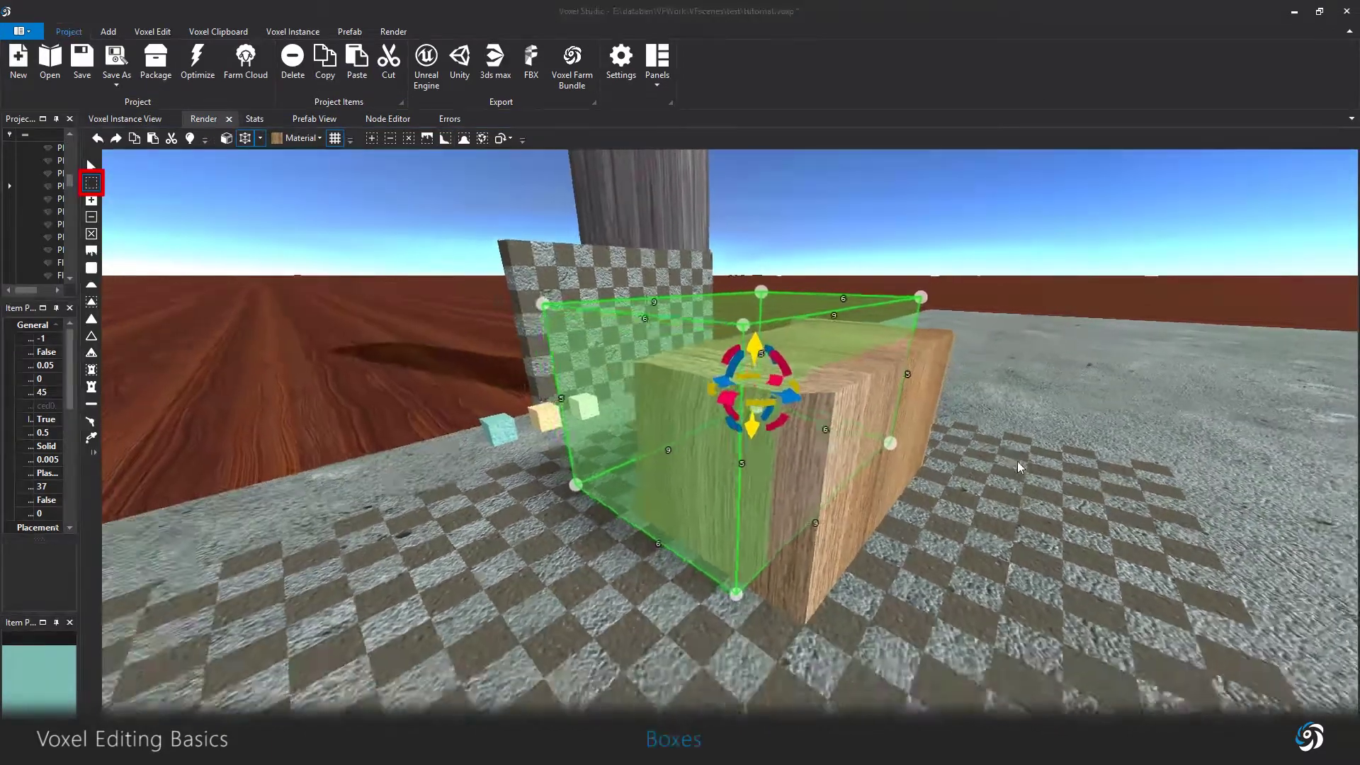
{"action": "key", "text": "w"}
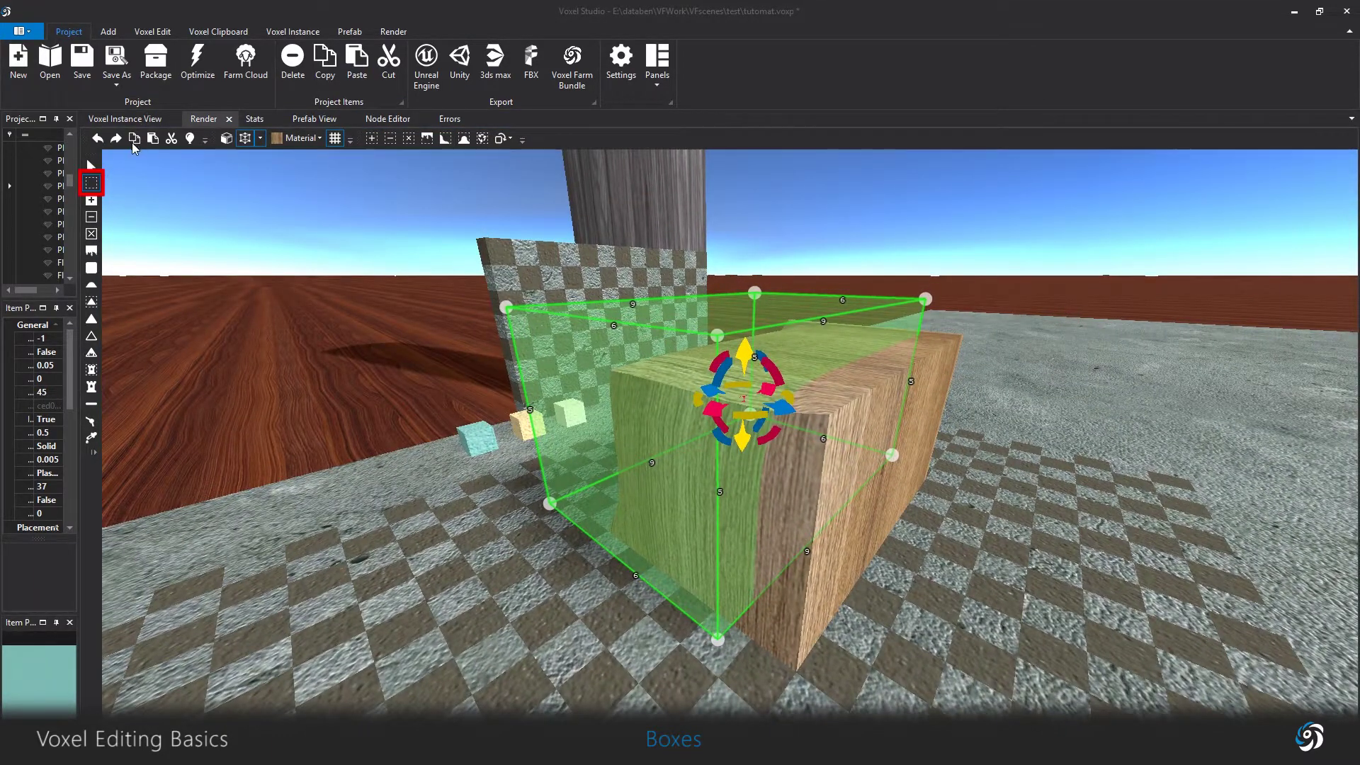
{"action": "left_click", "coordinate": [134, 144]}
{"action": "left_click_drag", "start_coordinate": [778, 406], "coordinate": [638, 261]}
{"action": "key", "text": "s"}
{"action": "right_click_drag", "start_coordinate": [980, 353], "coordinate": [988, 453]}
{"action": "key", "text": "w"}
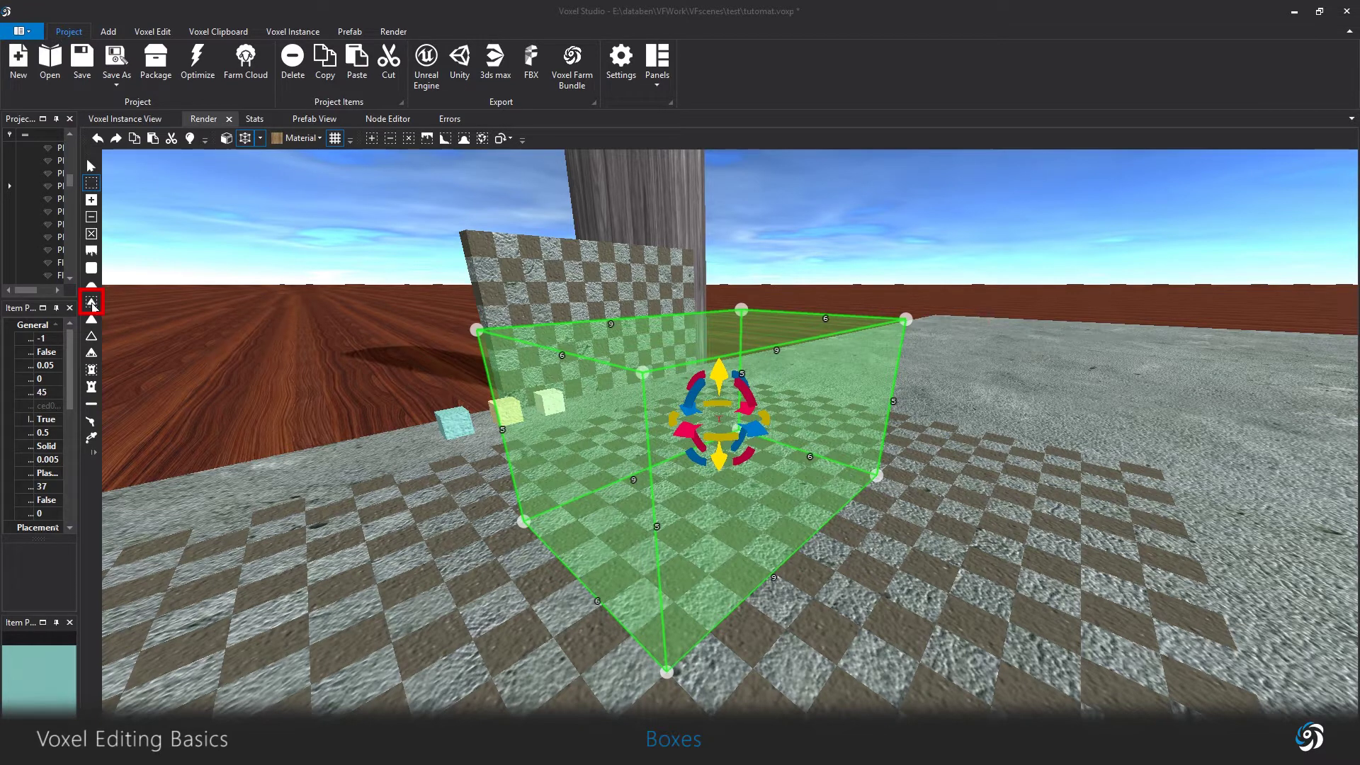
Switch the box to the mesh box tool and fill it with the spherical mesh in wood.
{"action": "left_click", "coordinate": [92, 303]}
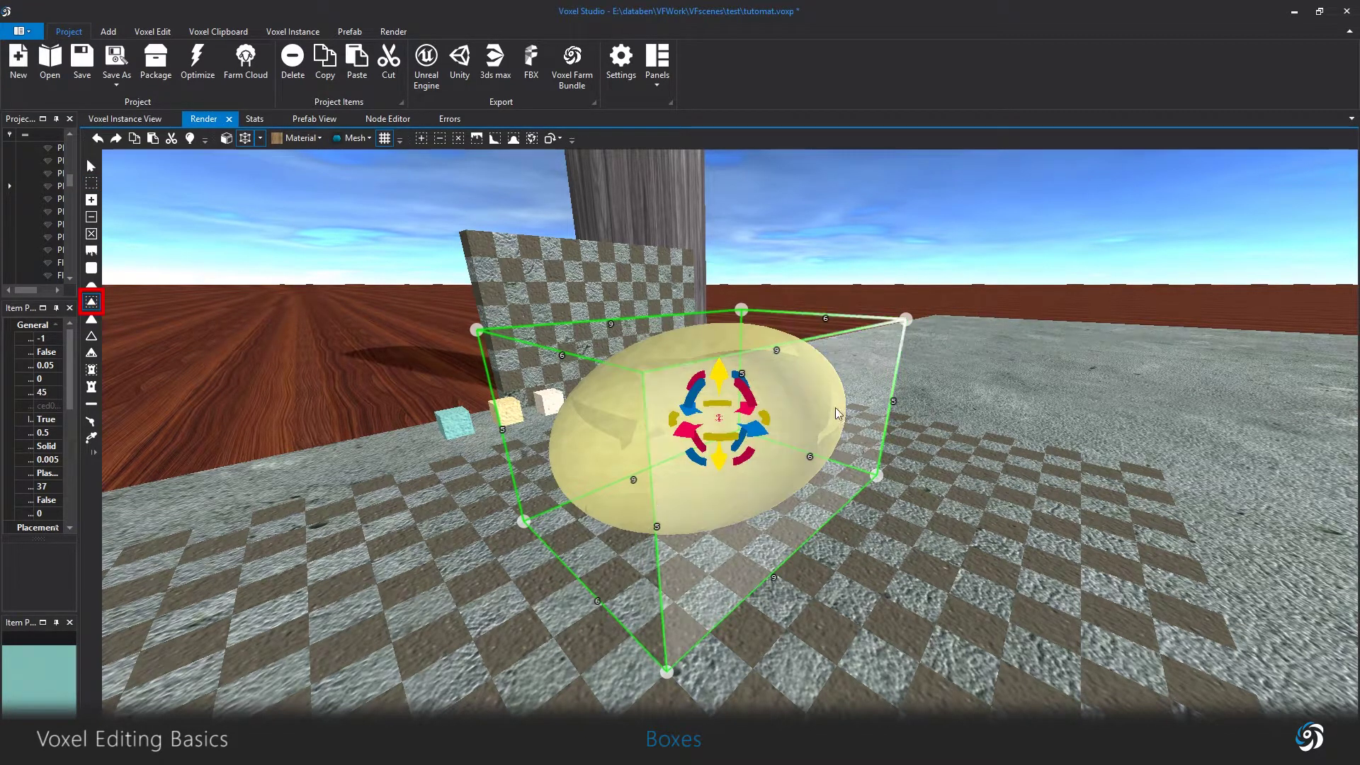
{"action": "mouse_move", "coordinate": [714, 373]}
{"action": "left_mouse_down"}
{"action": "mouse_move", "coordinate": [724, 299]}
{"action": "mouse_move", "coordinate": [732, 388]}
{"action": "left_mouse_up"}
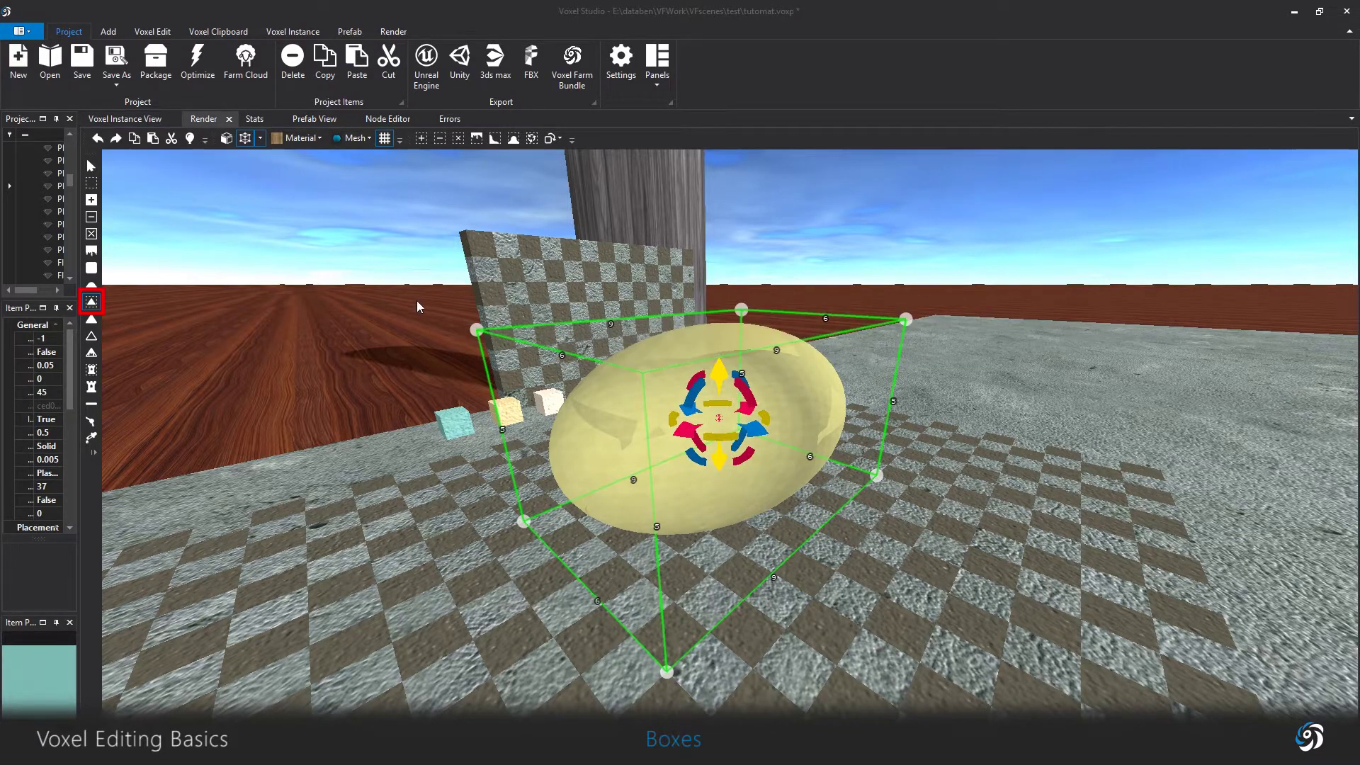
{"action": "left_click", "coordinate": [422, 139]}
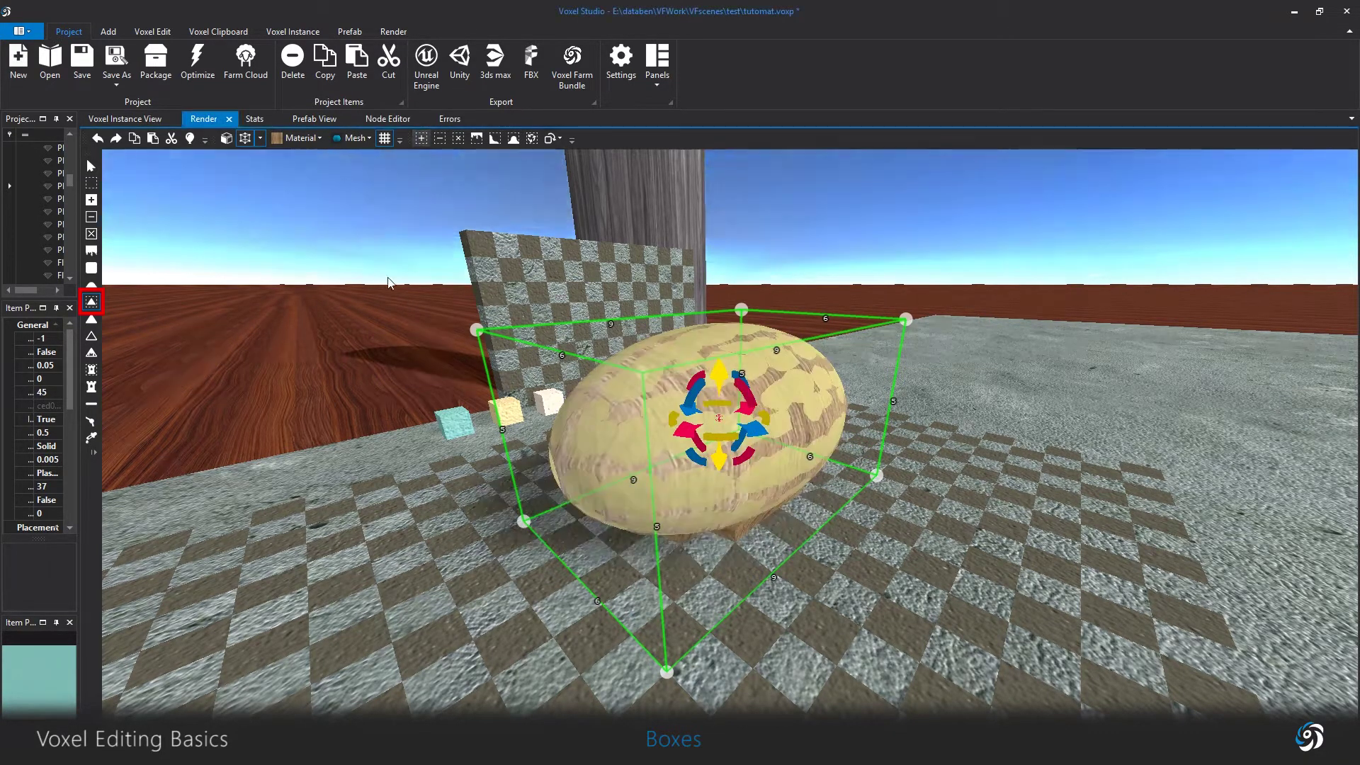
Move the mesh box off the filled wooden ellipsoid onto the bare floor beside it.
{"action": "right_click_drag", "start_coordinate": [388, 282], "coordinate": [459, 296]}
{"action": "scroll", "coordinate": [734, 437], "scroll_direction": "down", "scroll_amount": 5}
{"action": "left_click_drag", "start_coordinate": [737, 437], "coordinate": [996, 496]}
{"action": "right_click_drag", "start_coordinate": [996, 496], "coordinate": [891, 433]}
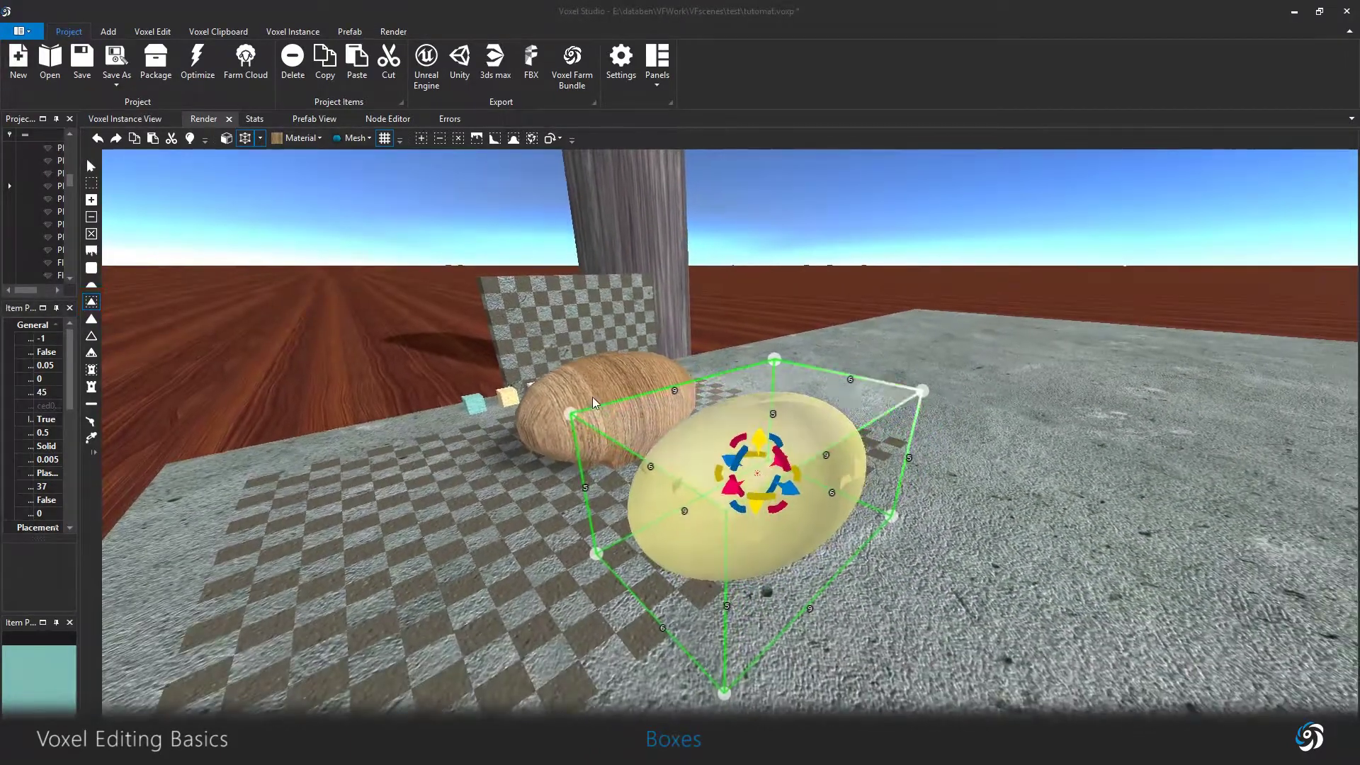
Switch the box to the prefab box tool, try the Tower1 prefab, and set the prefab to TopWall1.
{"action": "left_click", "coordinate": [92, 372]}
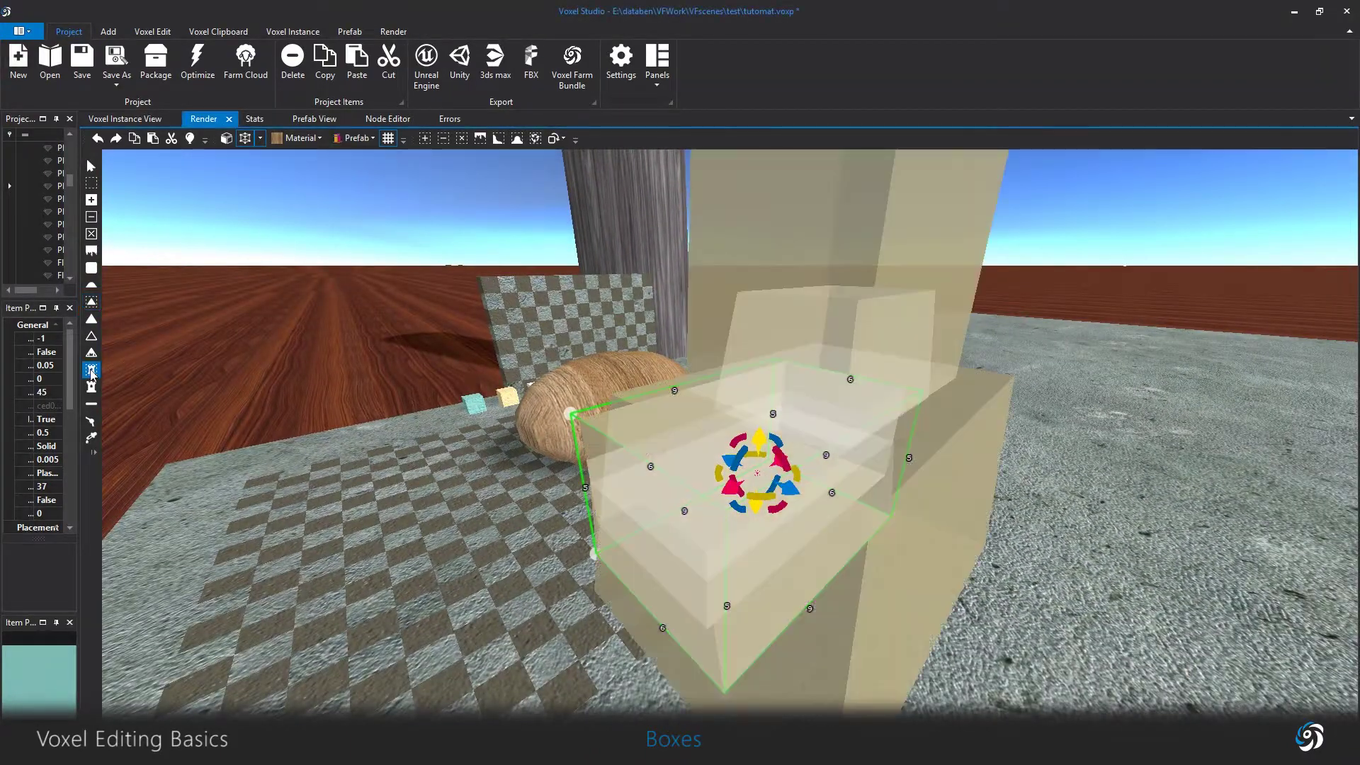
{"action": "left_click", "coordinate": [352, 138]}
{"action": "left_click", "coordinate": [408, 194]}
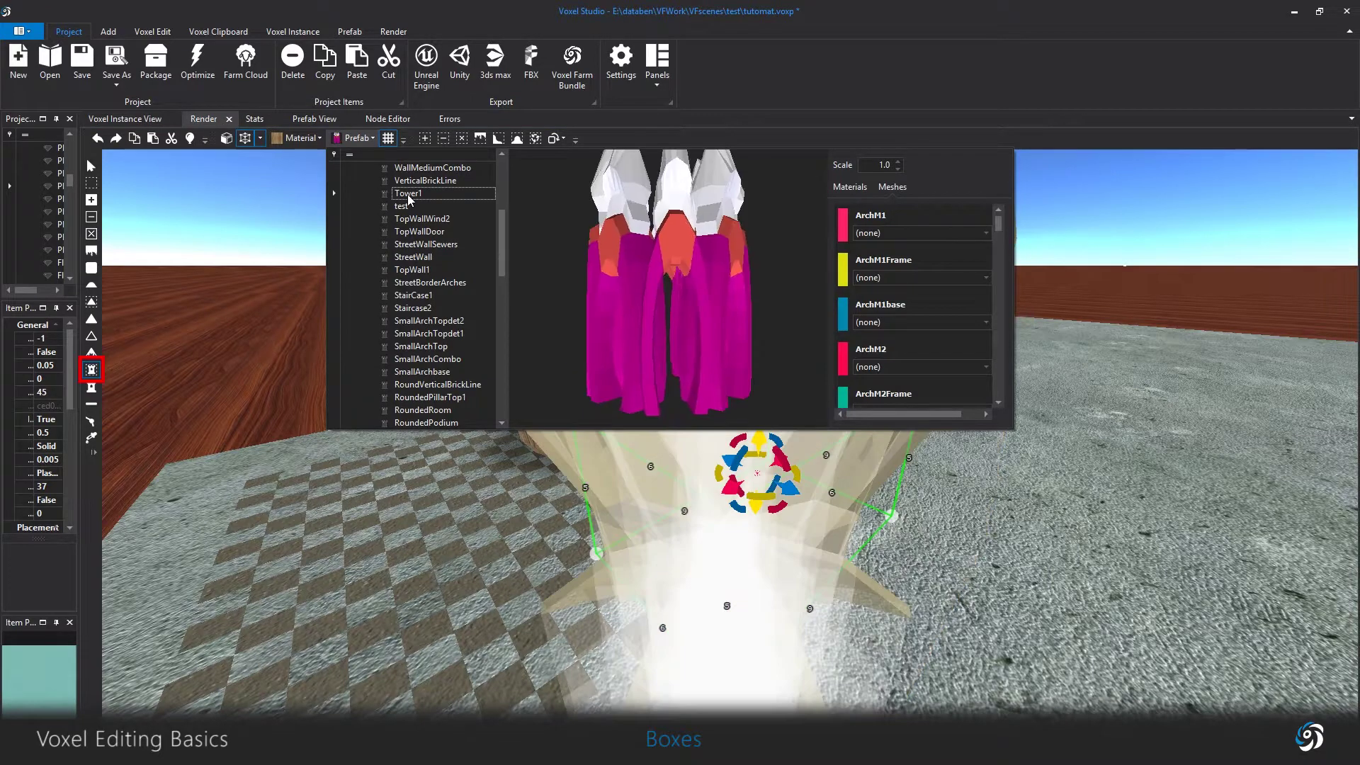
{"action": "left_click", "coordinate": [410, 271]}
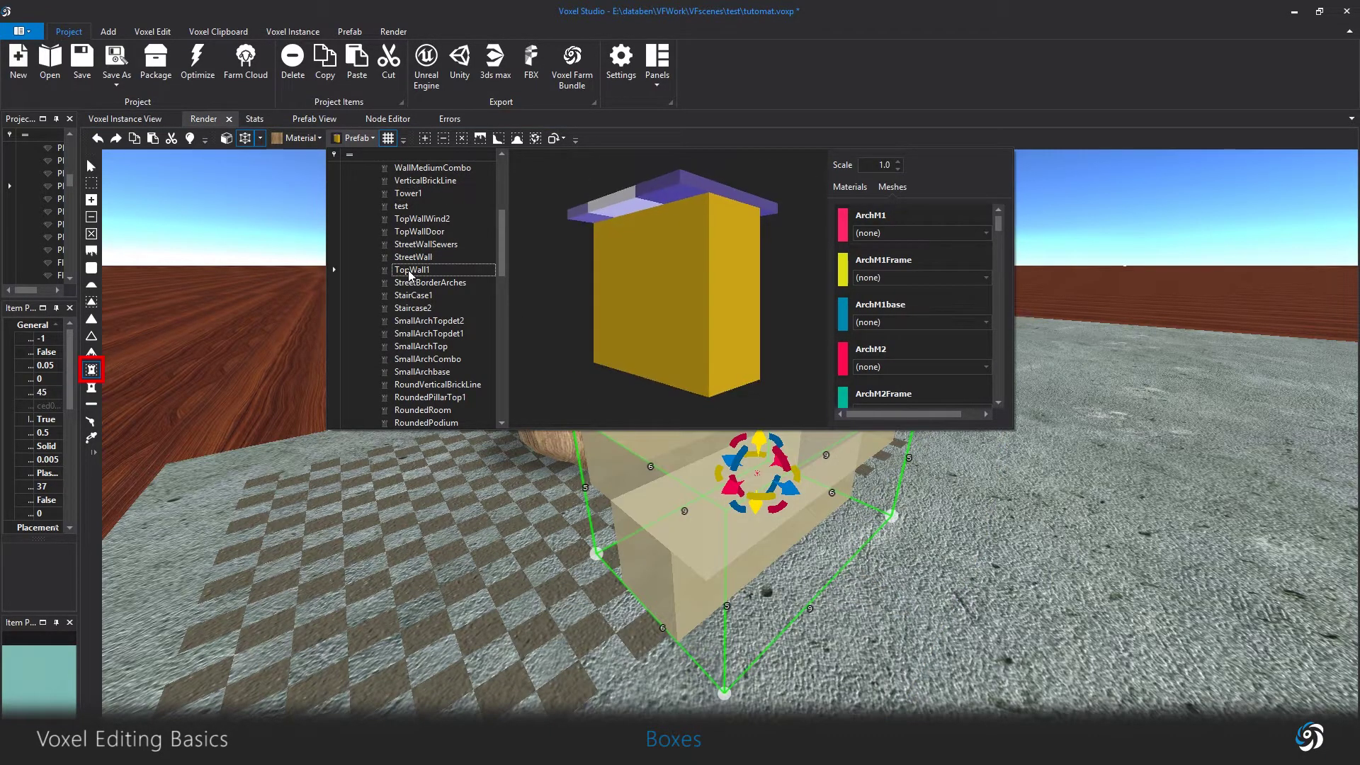
{"action": "middle_click_drag", "start_coordinate": [825, 455], "coordinate": [788, 402]}
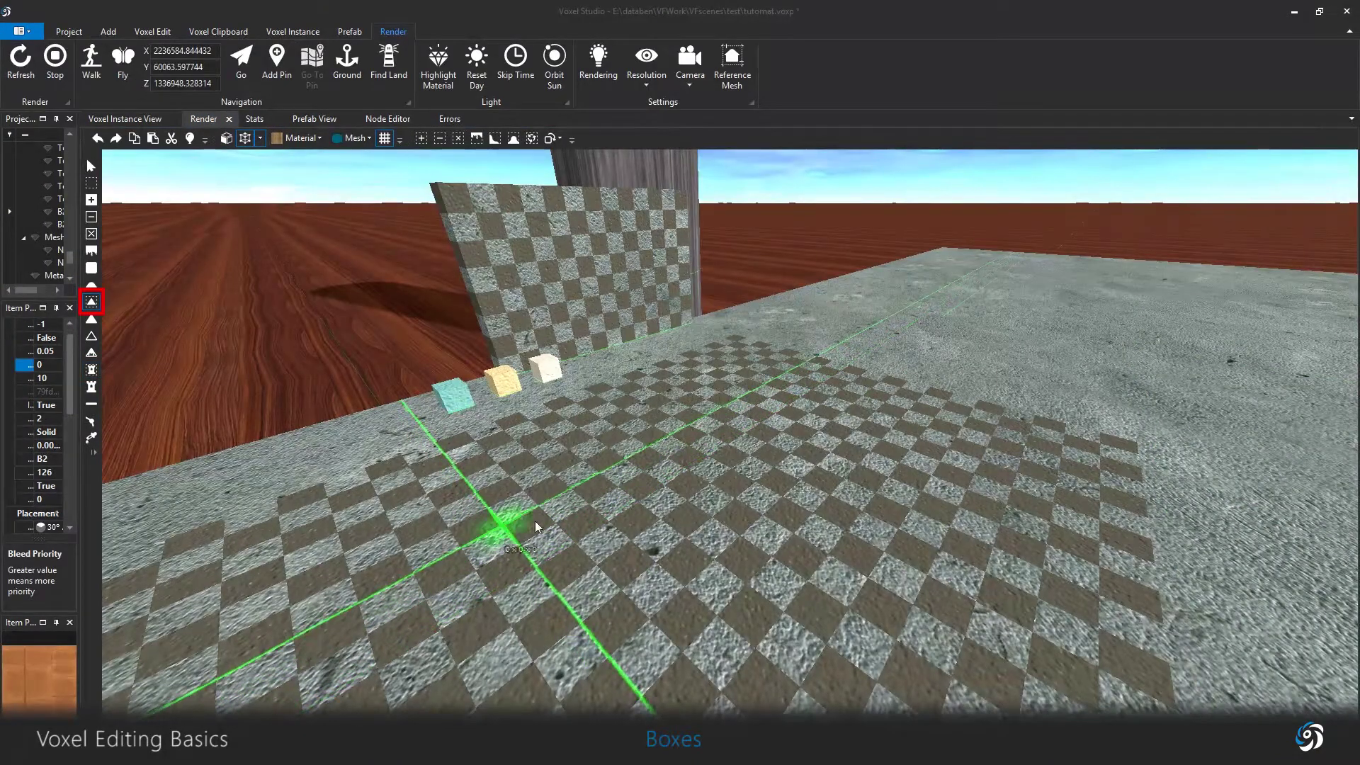
Draw a mesh box 9 by 4 voxels and 3 voxels high on the checkered floor.
{"action": "left_click_drag", "start_coordinate": [536, 527], "coordinate": [804, 444]}
{"action": "left_click", "coordinate": [592, 296]}
{"action": "right_click_drag", "start_coordinate": [939, 285], "coordinate": [891, 318]}
Raise the two top vertices at the far short end of the mesh box to slope its top.
{"action": "left_click", "coordinate": [777, 331]}
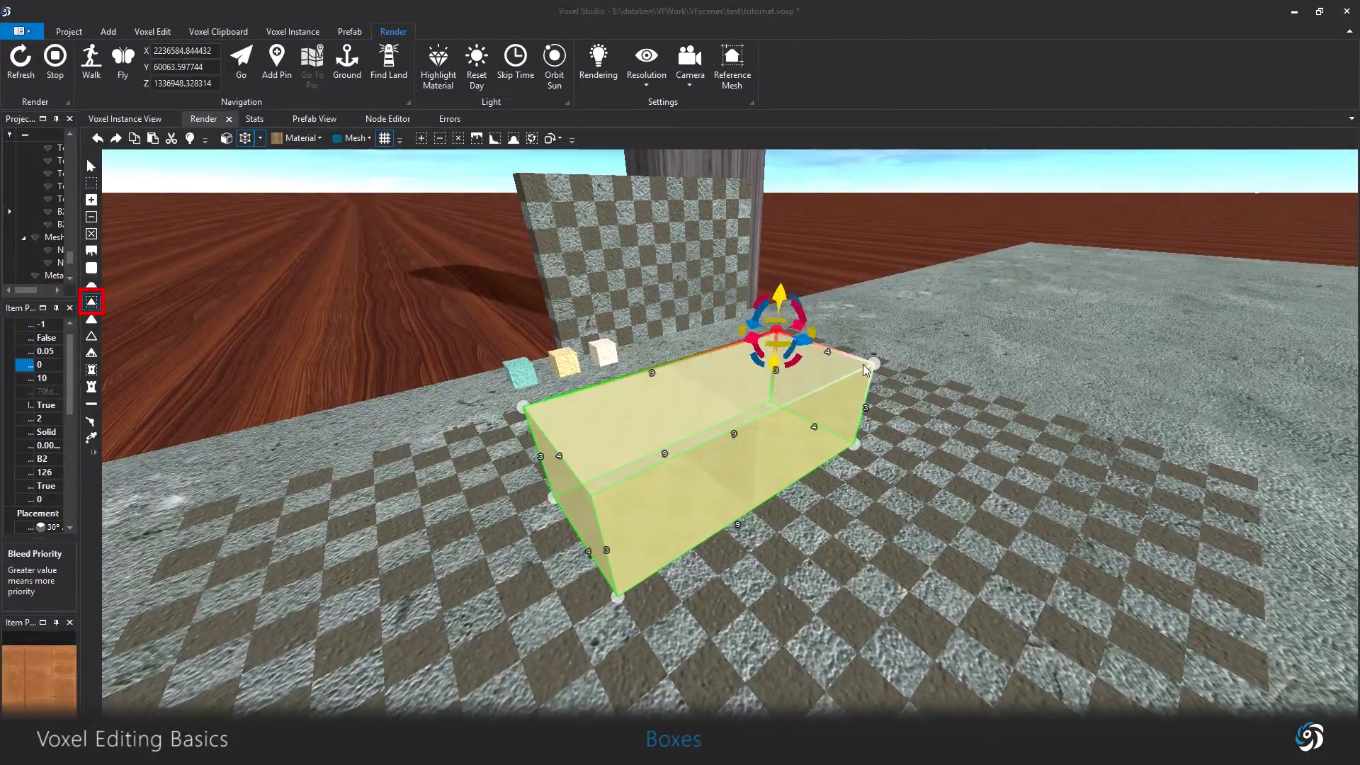
{"action": "right_click_drag", "start_coordinate": [997, 360], "coordinate": [885, 415]}
{"action": "left_click_drag", "start_coordinate": [785, 360], "coordinate": [790, 259]}
{"action": "right_click_drag", "start_coordinate": [791, 260], "coordinate": [597, 274]}
{"action": "key", "text": "w"}
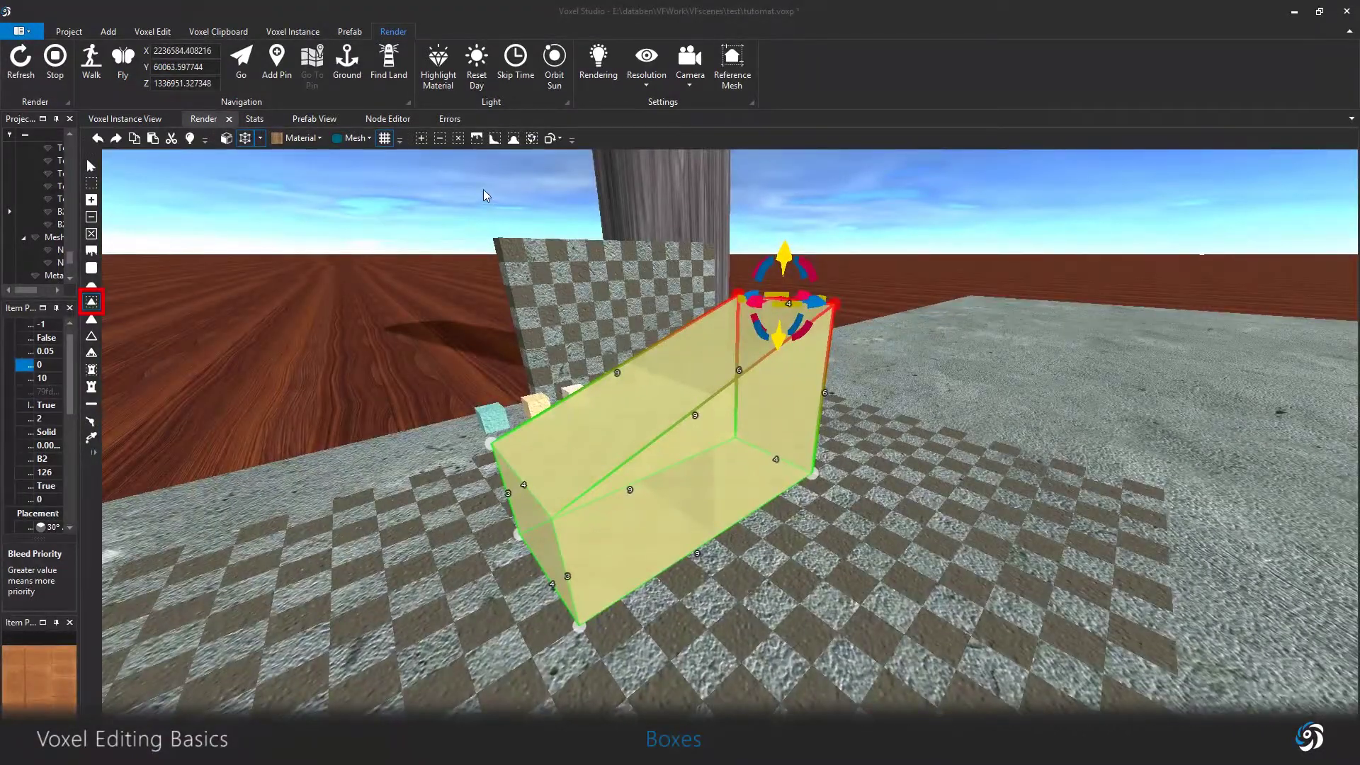
Fill the sloped box with the selected brick mesh and clear the box selection.
{"action": "left_click", "coordinate": [421, 138]}
{"action": "right_click_drag", "start_coordinate": [966, 488], "coordinate": [969, 476]}
{"action": "key", "text": "Escape"}
{"action": "key", "text": "s"}
{"action": "key", "text": "a"}
{"action": "key", "text": "w"}
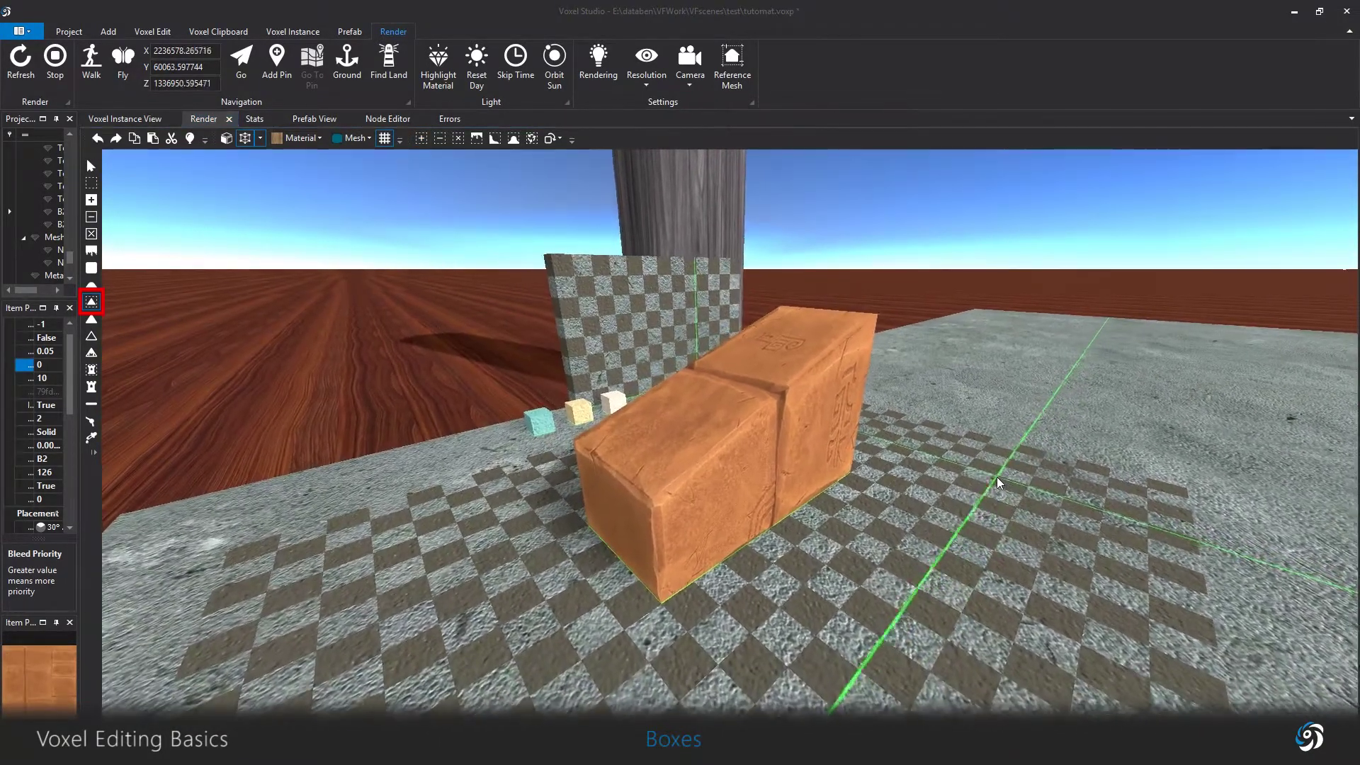
Examine the sloped brick block from several angles and undo its mesh fill.
{"action": "left_click_drag", "start_coordinate": [951, 521], "coordinate": [891, 538]}
{"action": "key", "text": "d"}
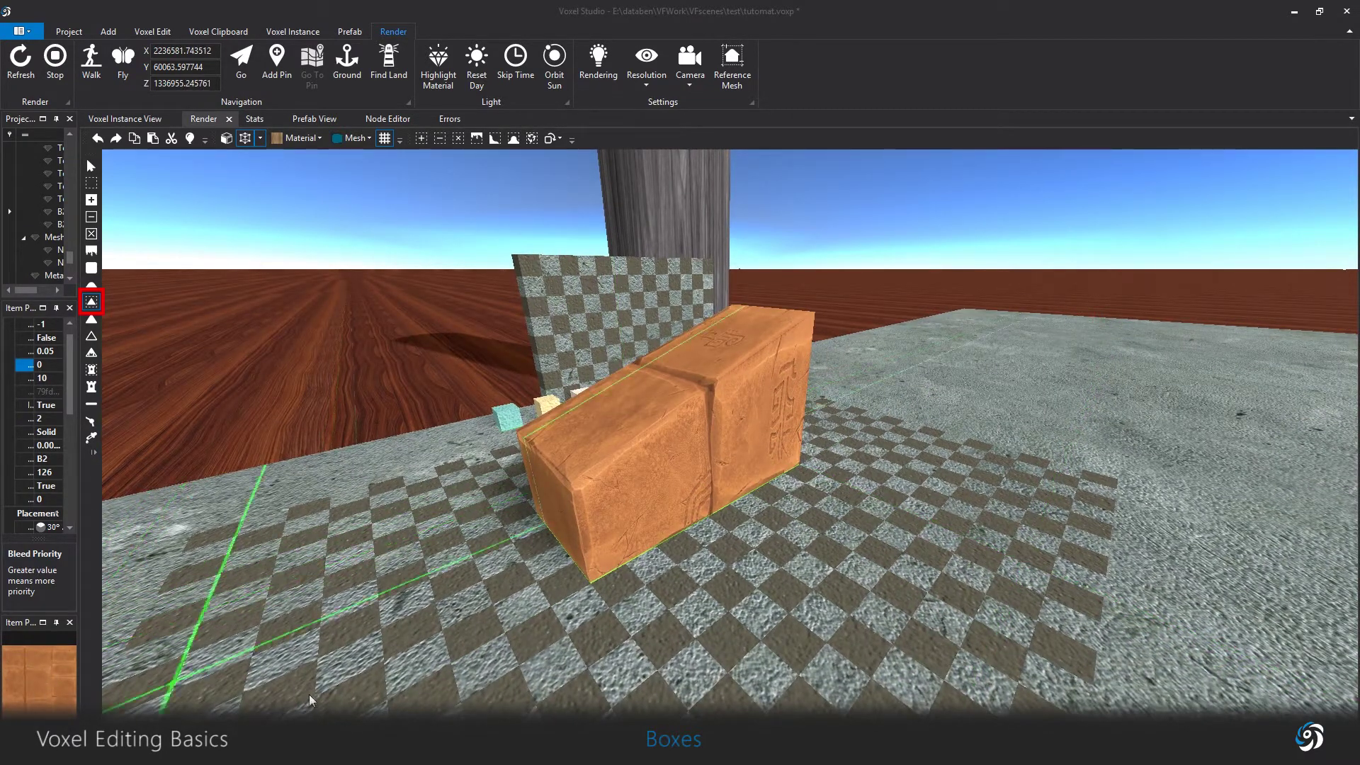
{"action": "key", "text": "a"}
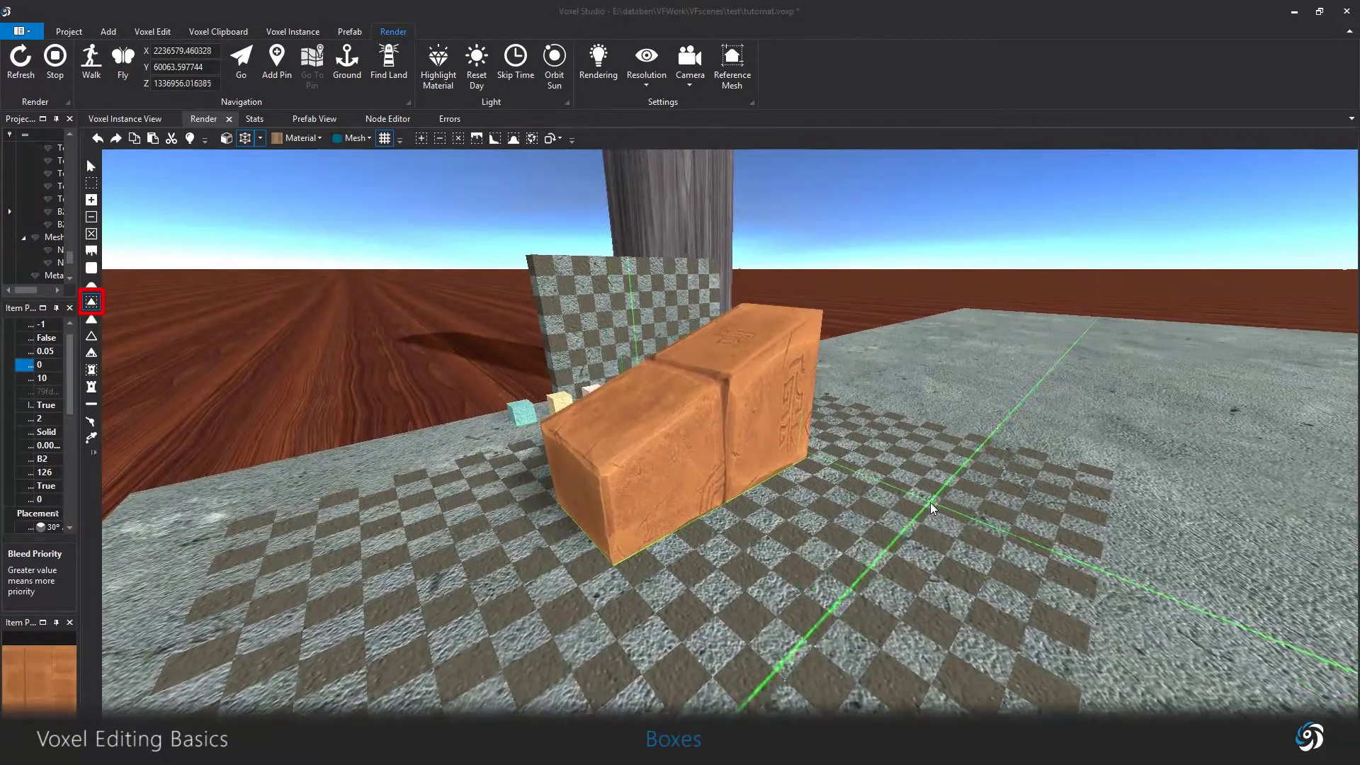
{"action": "key", "text": "ctrl+z"}
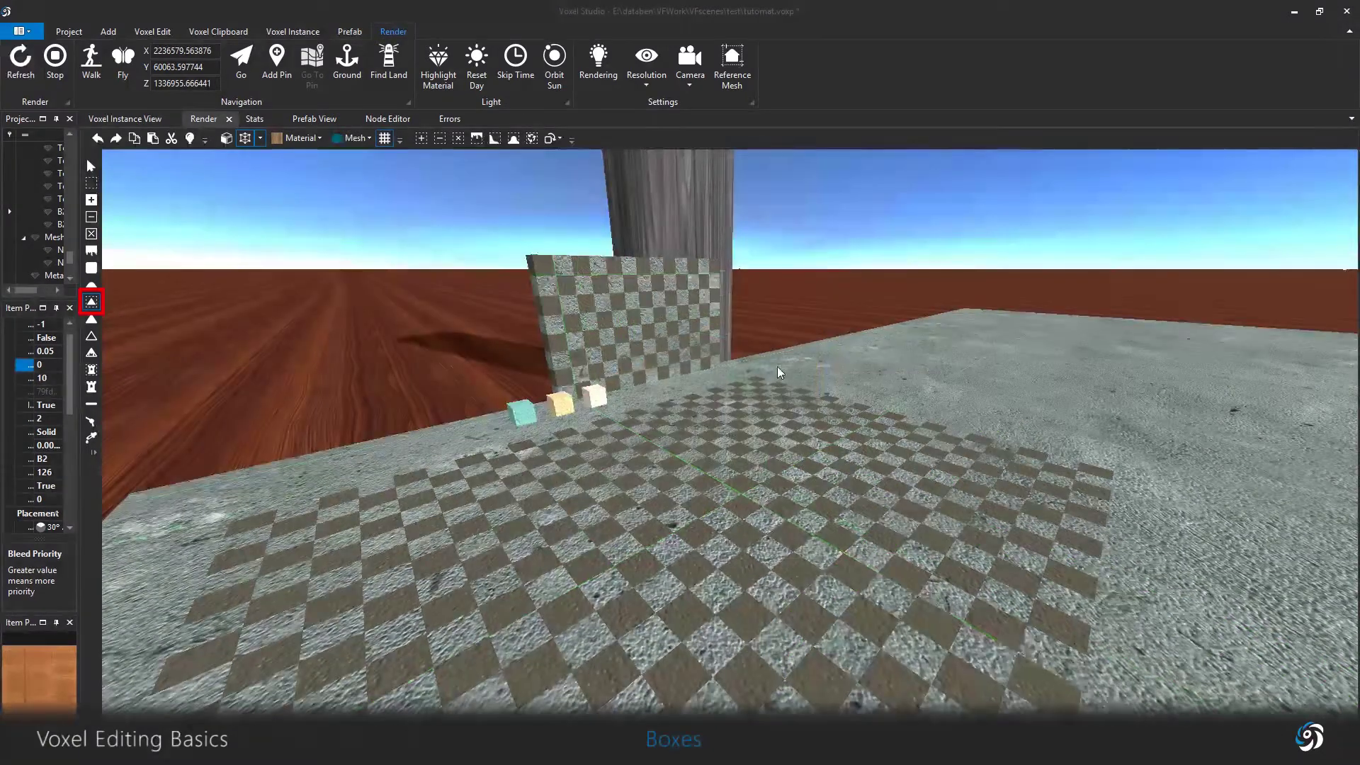
Draw a roughly cubic mesh box on the checkered floor and fill it with the spherical New Mesh.
{"action": "left_click_drag", "start_coordinate": [563, 519], "coordinate": [859, 505]}
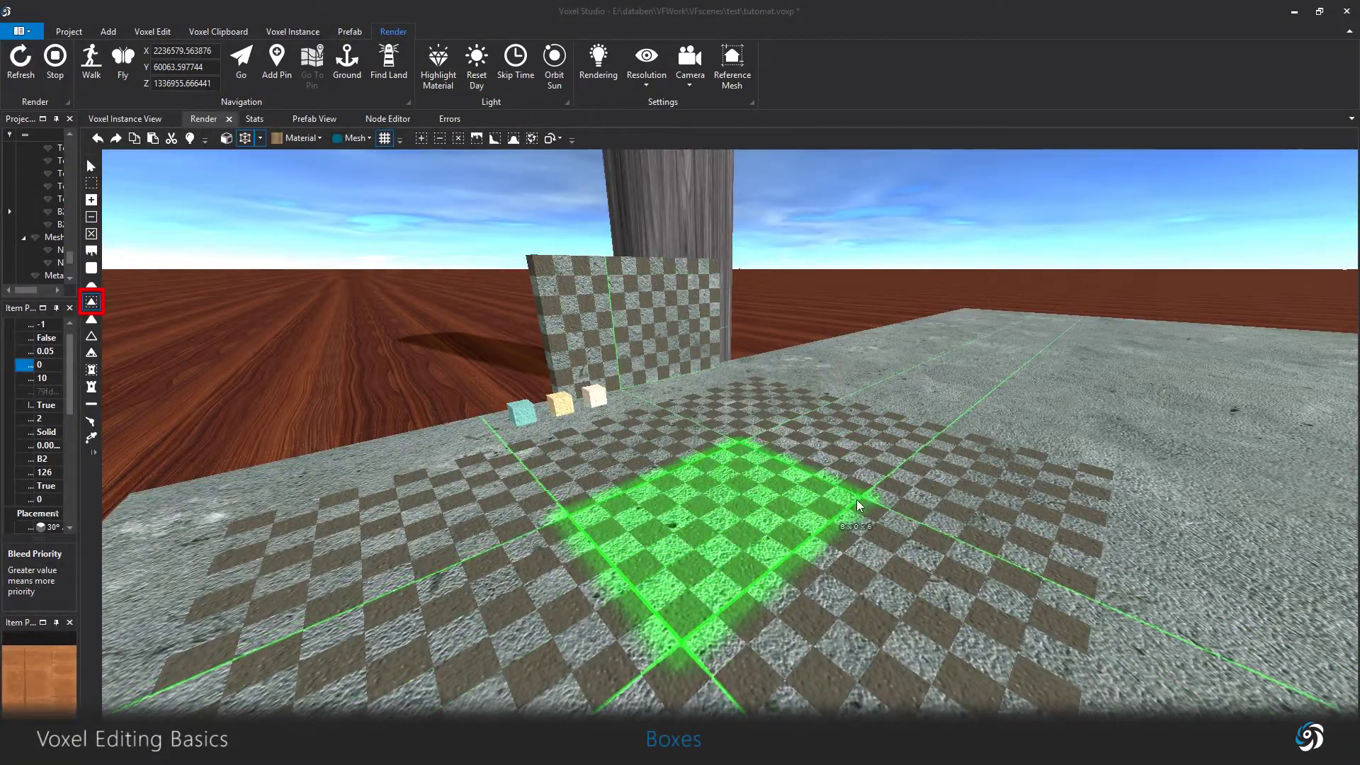
{"action": "left_click", "coordinate": [599, 306]}
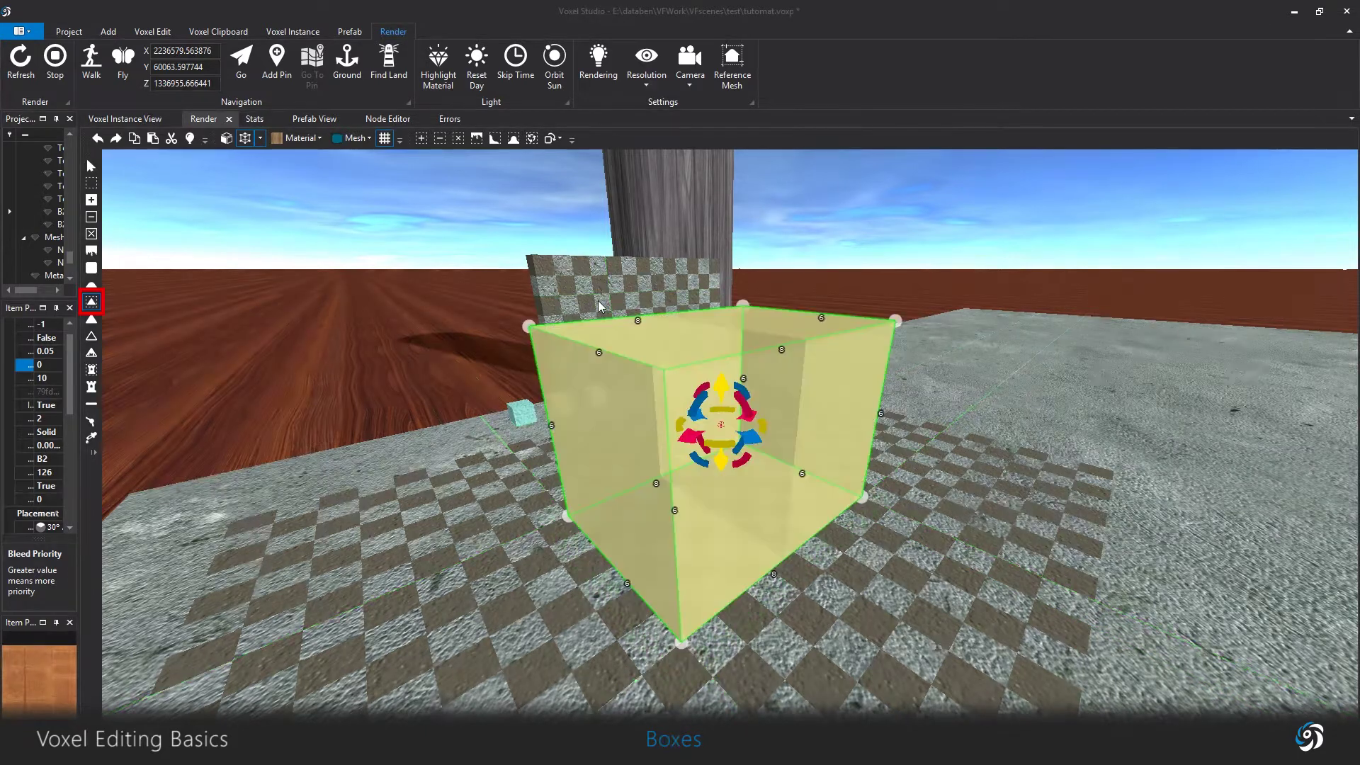
{"action": "left_click", "coordinate": [343, 140]}
{"action": "left_click", "coordinate": [376, 168]}
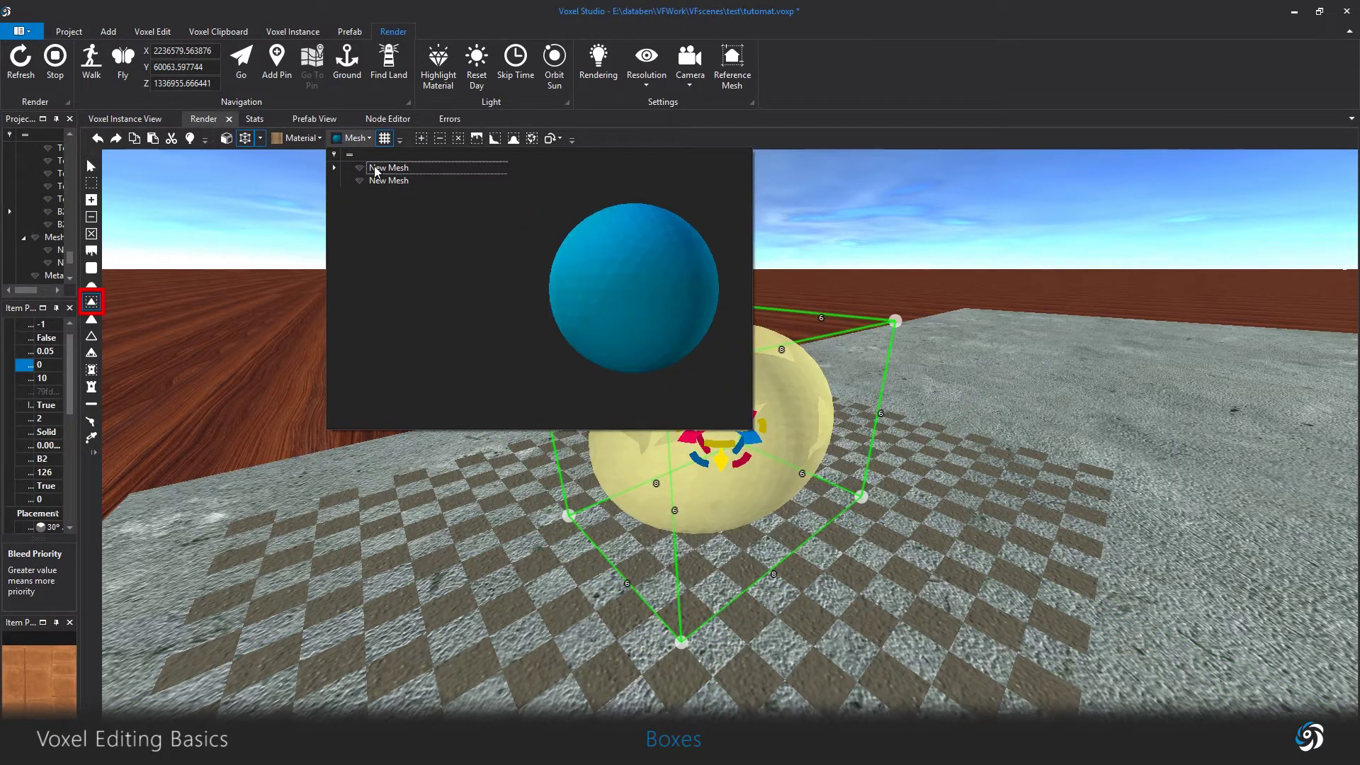
{"action": "left_click", "coordinate": [833, 448]}
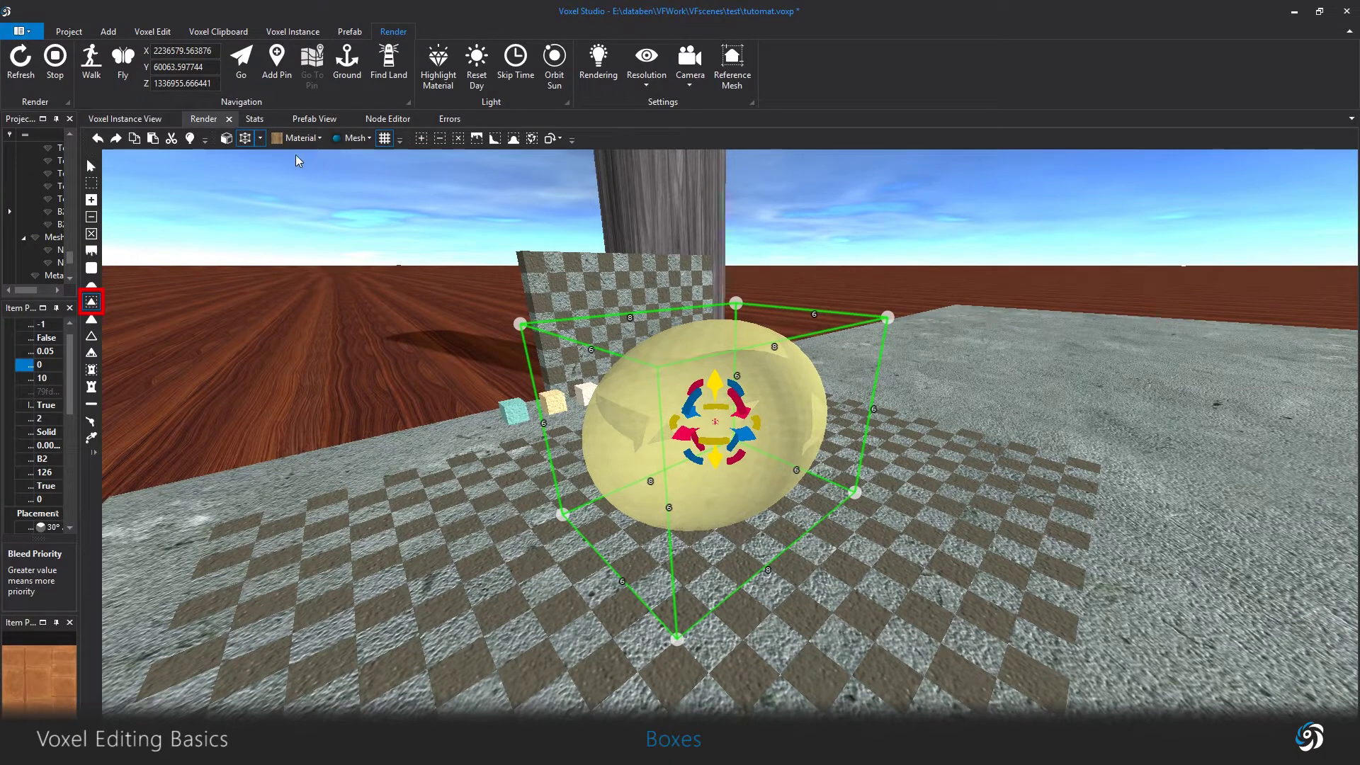
{"action": "left_click", "coordinate": [420, 140]}
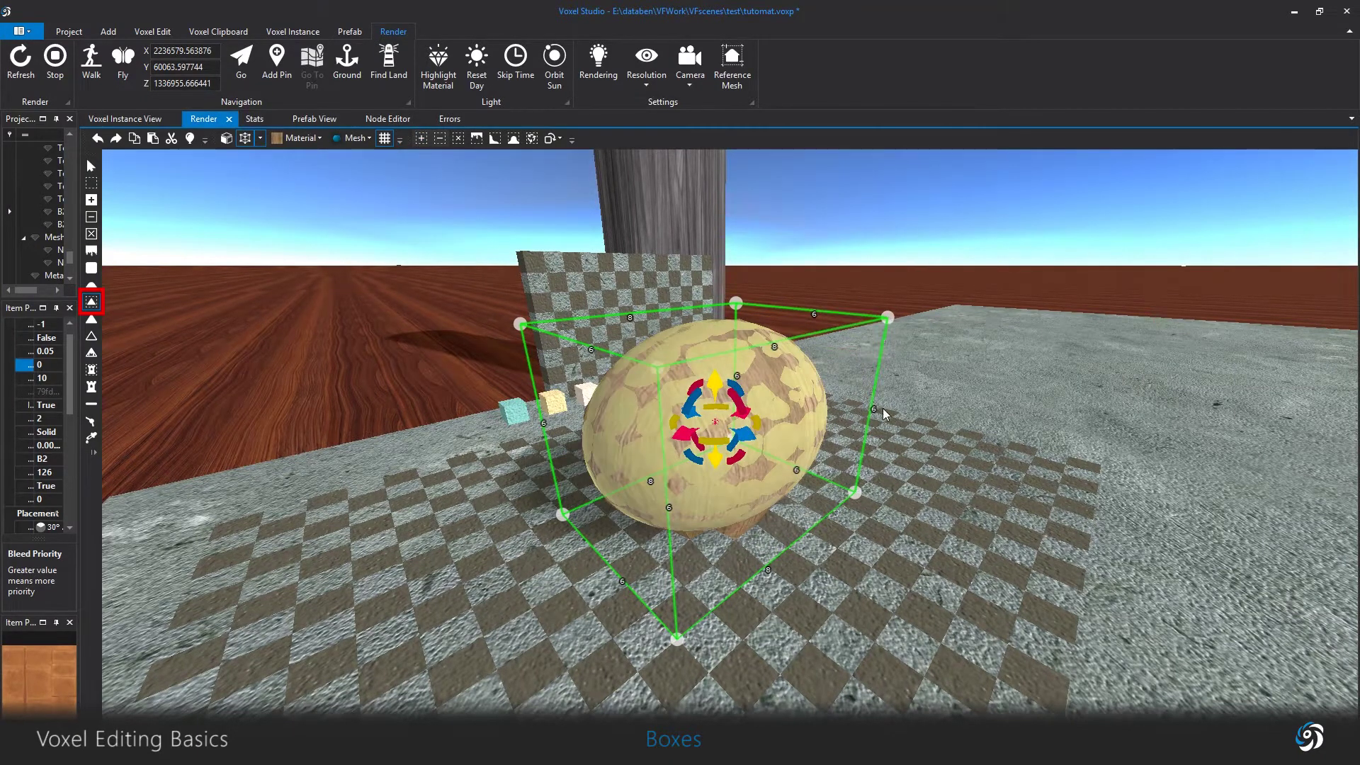
{"action": "left_click", "coordinate": [885, 411]}
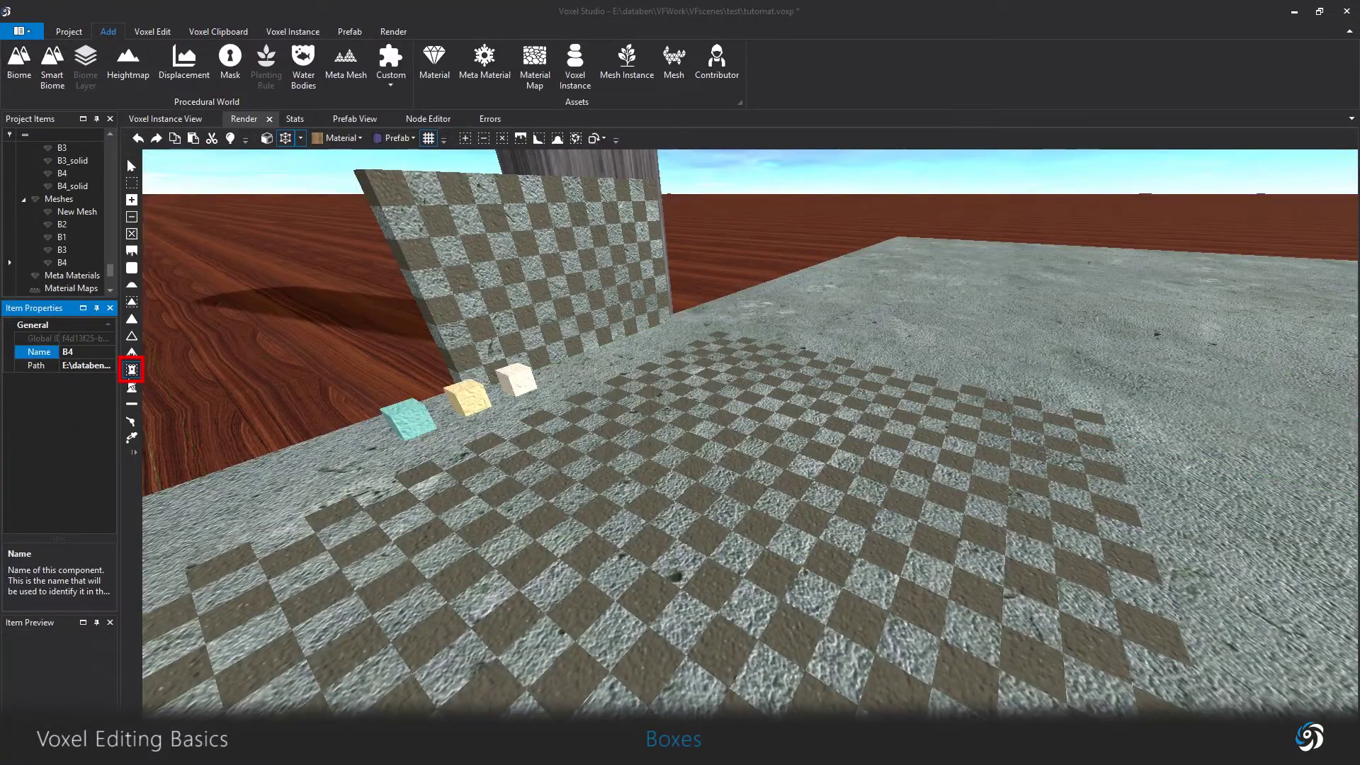
Switch to the prefab box tool and check the BrickLine1 prefab's material slots B1 to B4.
{"action": "left_click", "coordinate": [132, 369]}
{"action": "left_click", "coordinate": [393, 139]}
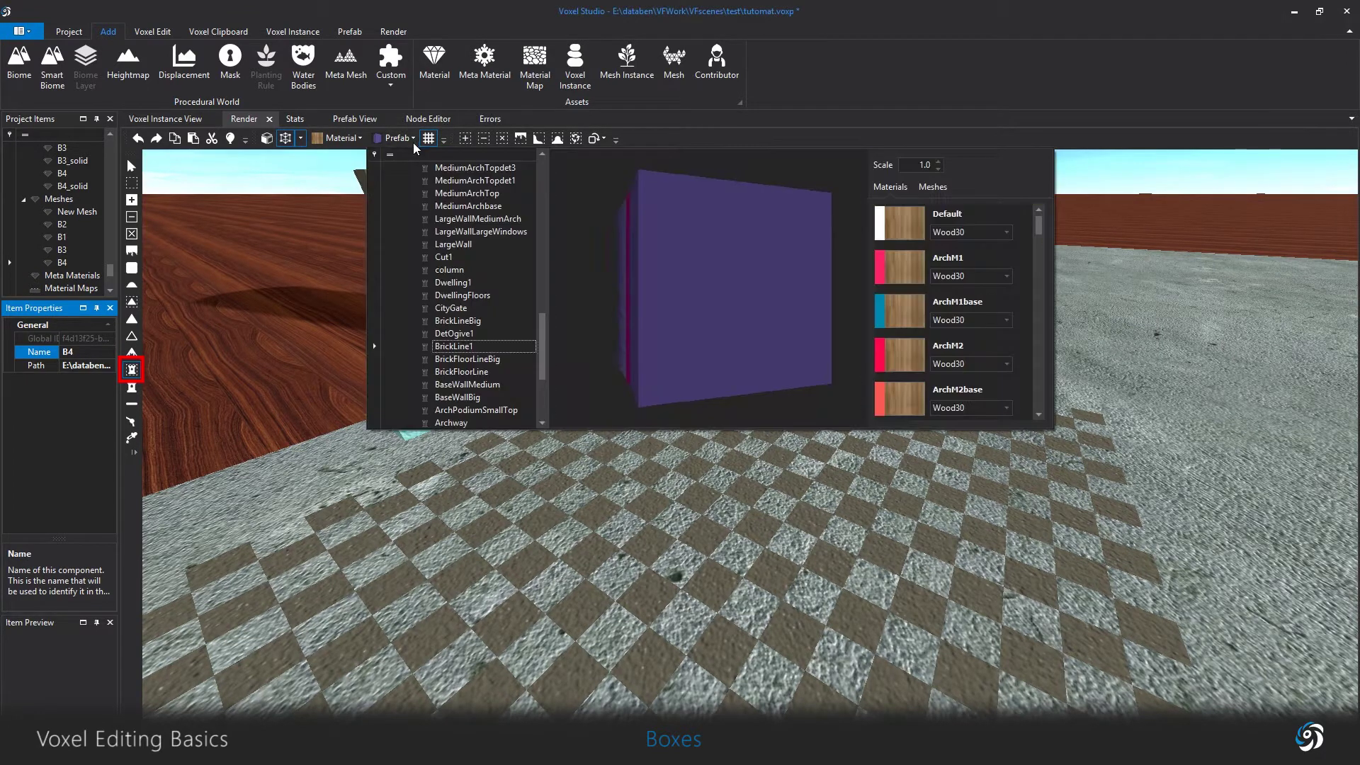
{"action": "left_click_drag", "start_coordinate": [1038, 225], "coordinate": [1038, 291]}
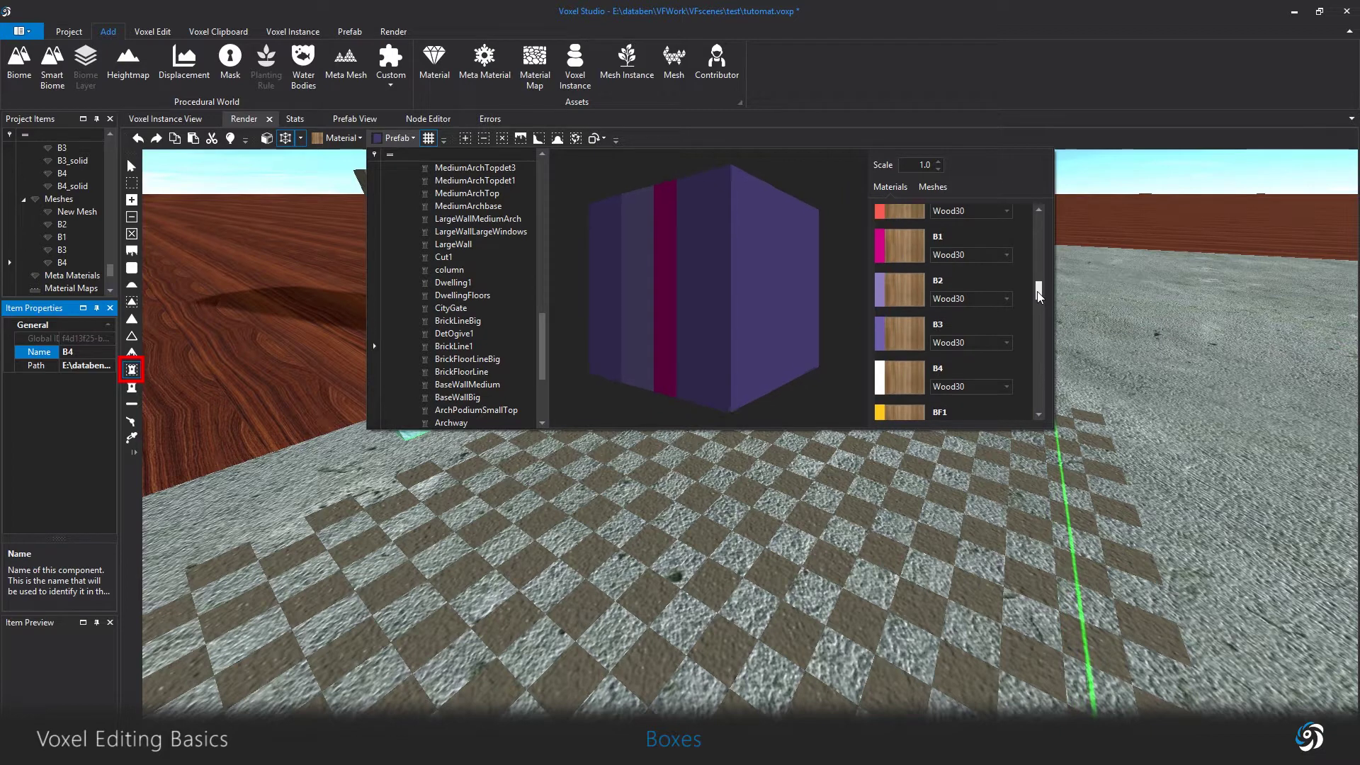
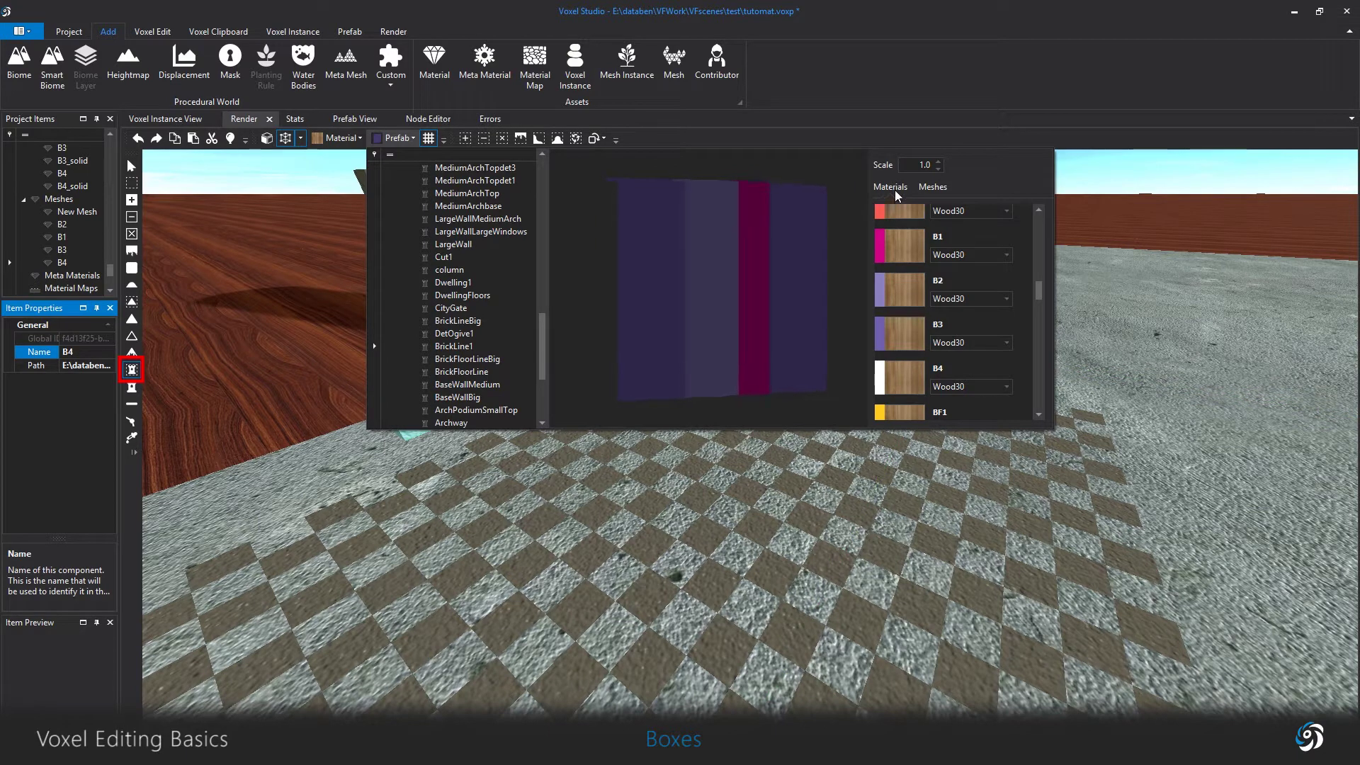
Assign the matching brick meshes to the BrickLine1 prefab's mesh slots B1 to B4.
{"action": "left_click", "coordinate": [934, 185]}
{"action": "left_click_drag", "start_coordinate": [1038, 226], "coordinate": [1038, 301]}
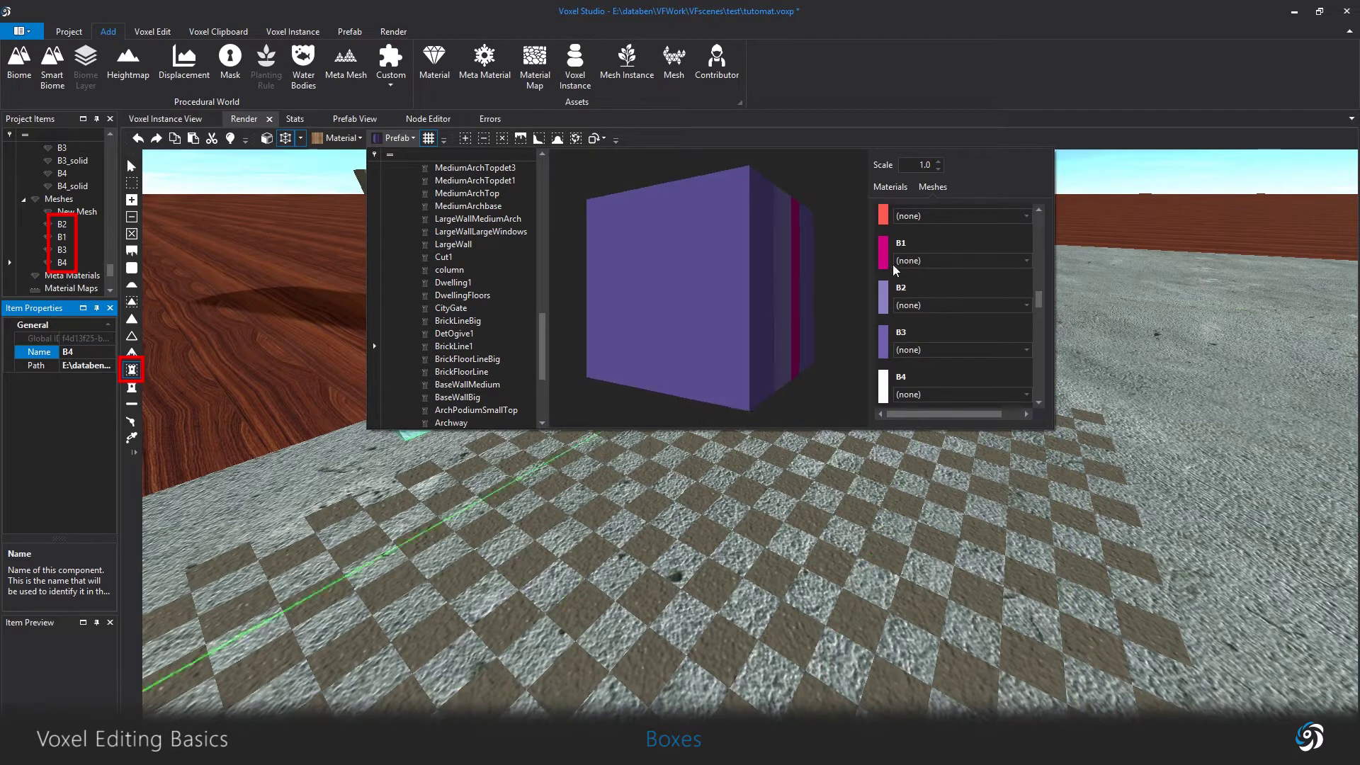
{"action": "left_click", "coordinate": [1027, 261]}
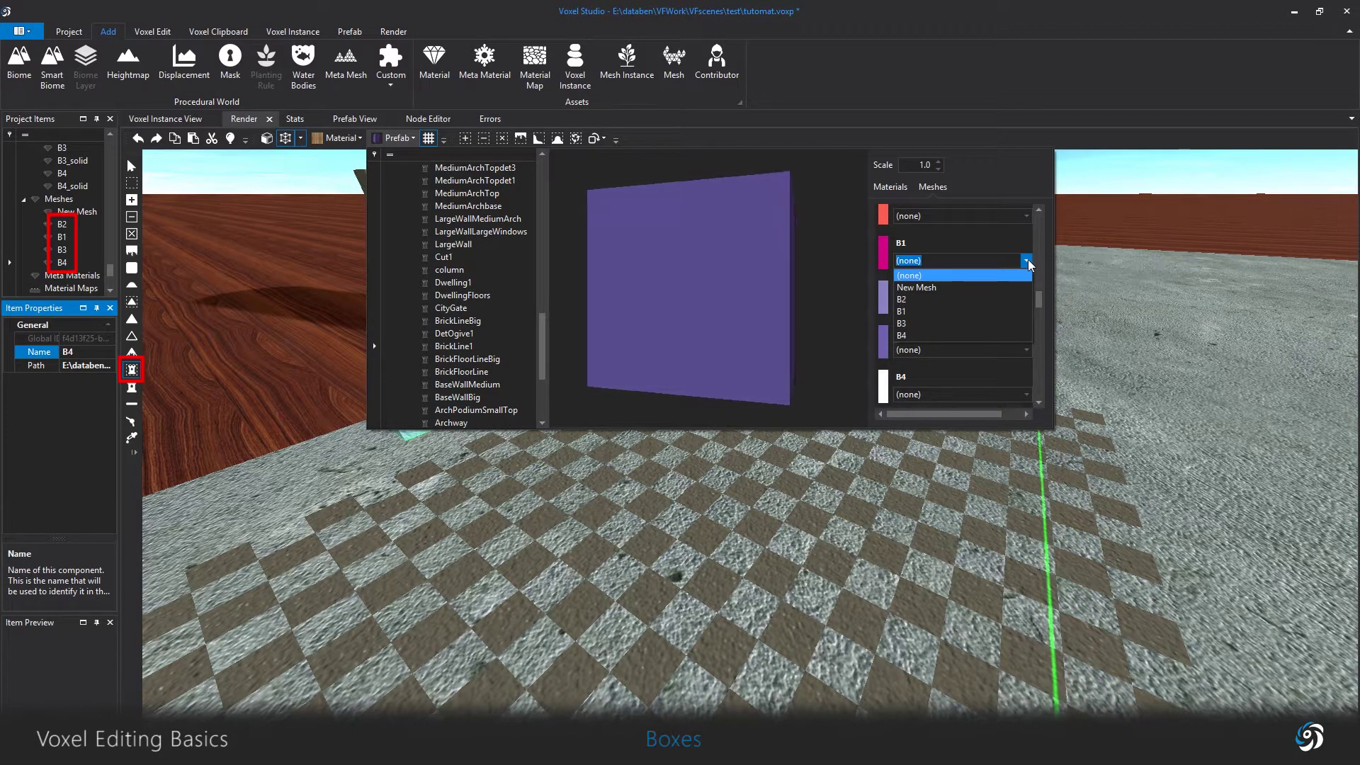
{"action": "left_click", "coordinate": [964, 311]}
{"action": "left_click", "coordinate": [1020, 305]}
{"action": "left_click", "coordinate": [950, 345]}
{"action": "left_click", "coordinate": [1026, 350]}
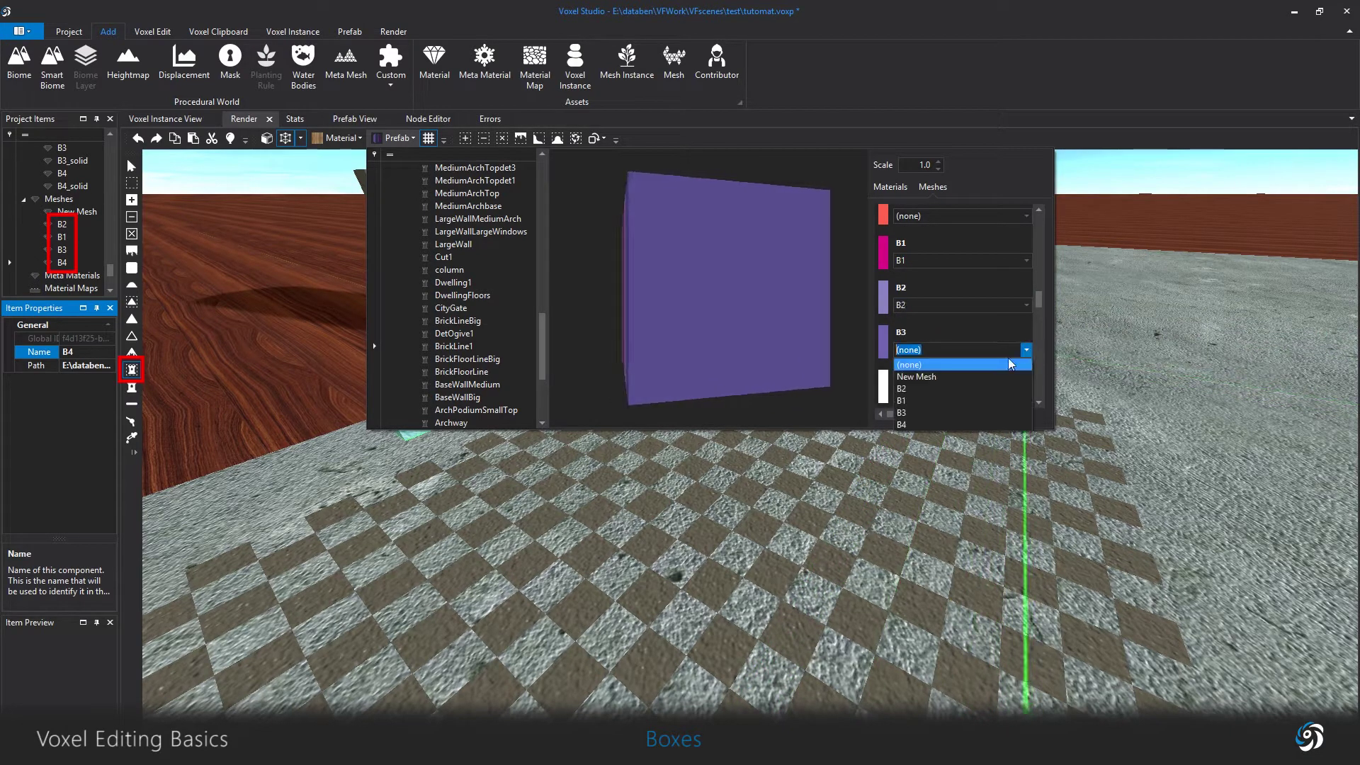
{"action": "left_click", "coordinate": [949, 411]}
{"action": "left_click", "coordinate": [1026, 394]}
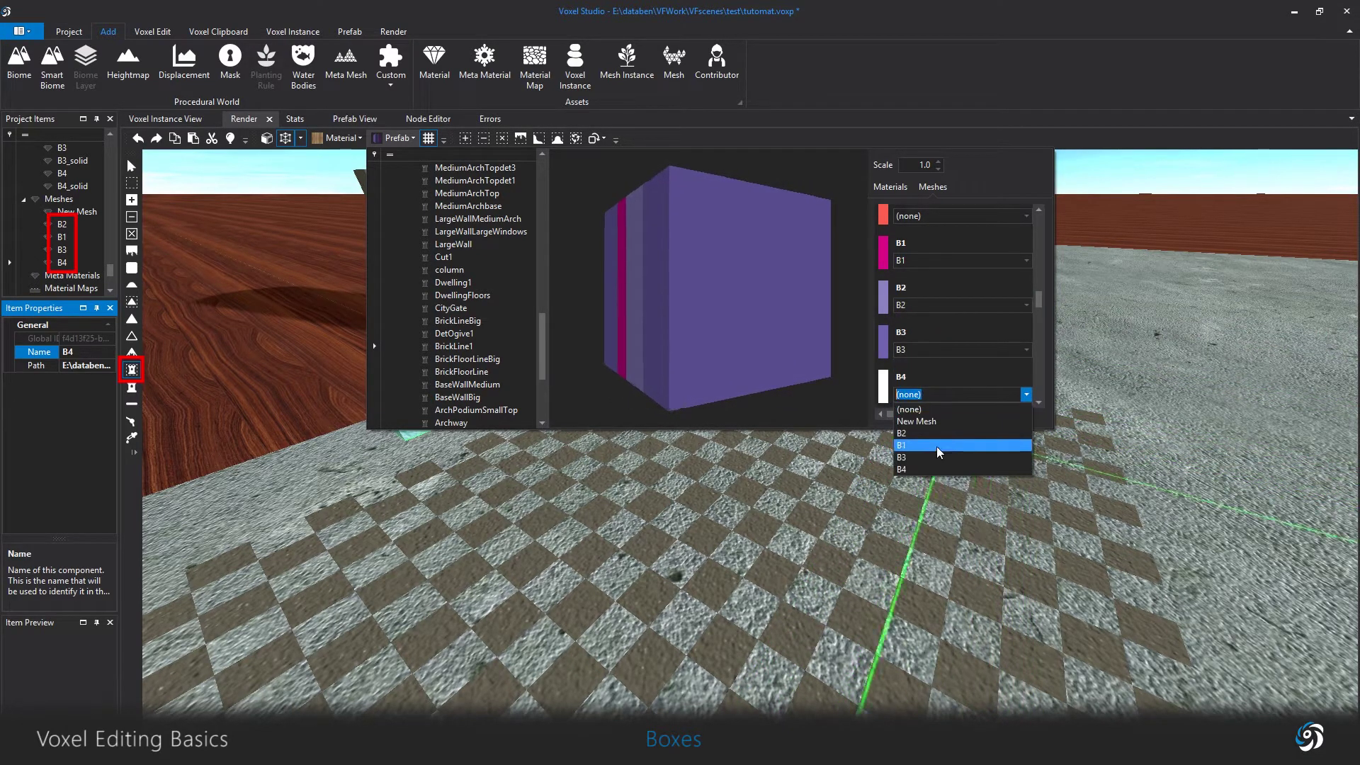
{"action": "left_click", "coordinate": [938, 450]}
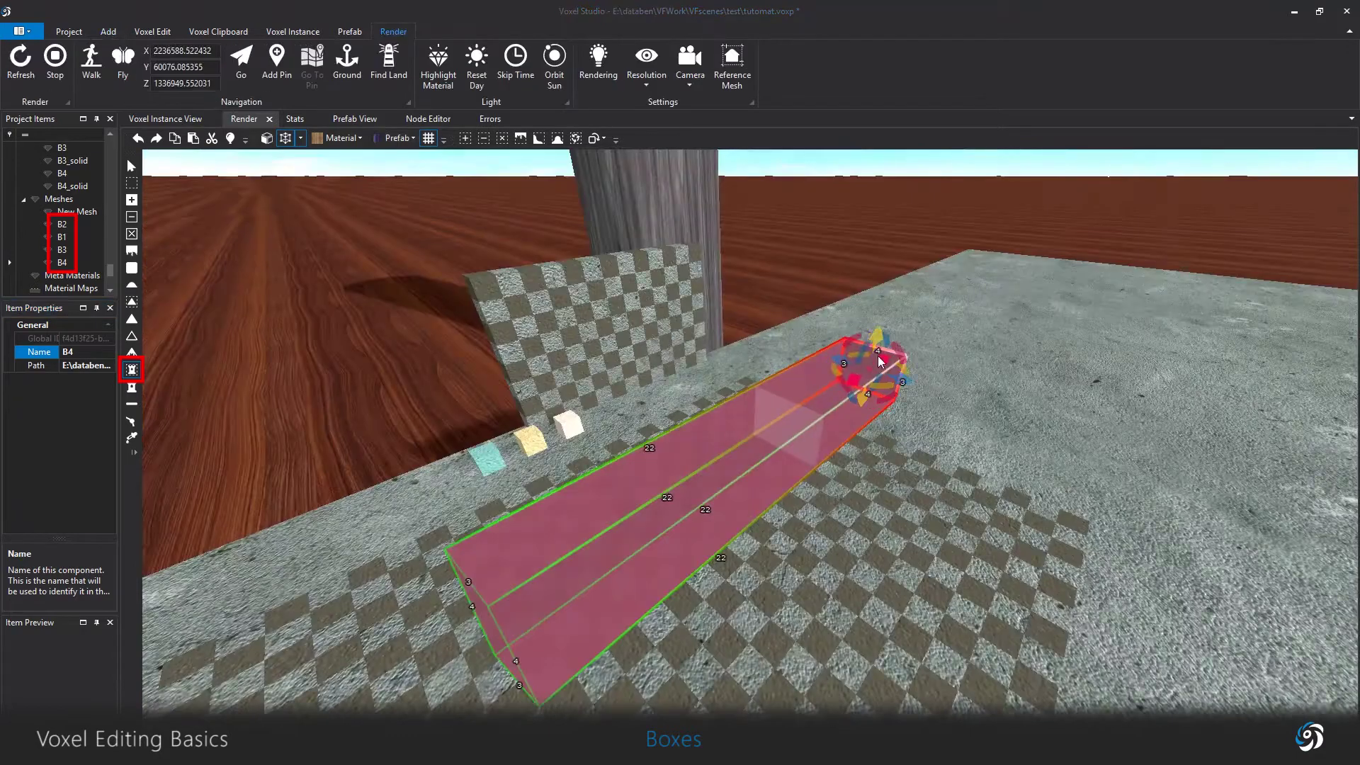
Extend the prefab box along the platform to 53 voxels long and fill it with BrickLine1 bricks.
{"action": "left_click_drag", "start_coordinate": [874, 364], "coordinate": [995, 286]}
{"action": "right_click_drag", "start_coordinate": [1006, 329], "coordinate": [1028, 367]}
{"action": "key", "text": "s"}
{"action": "key", "text": "d"}
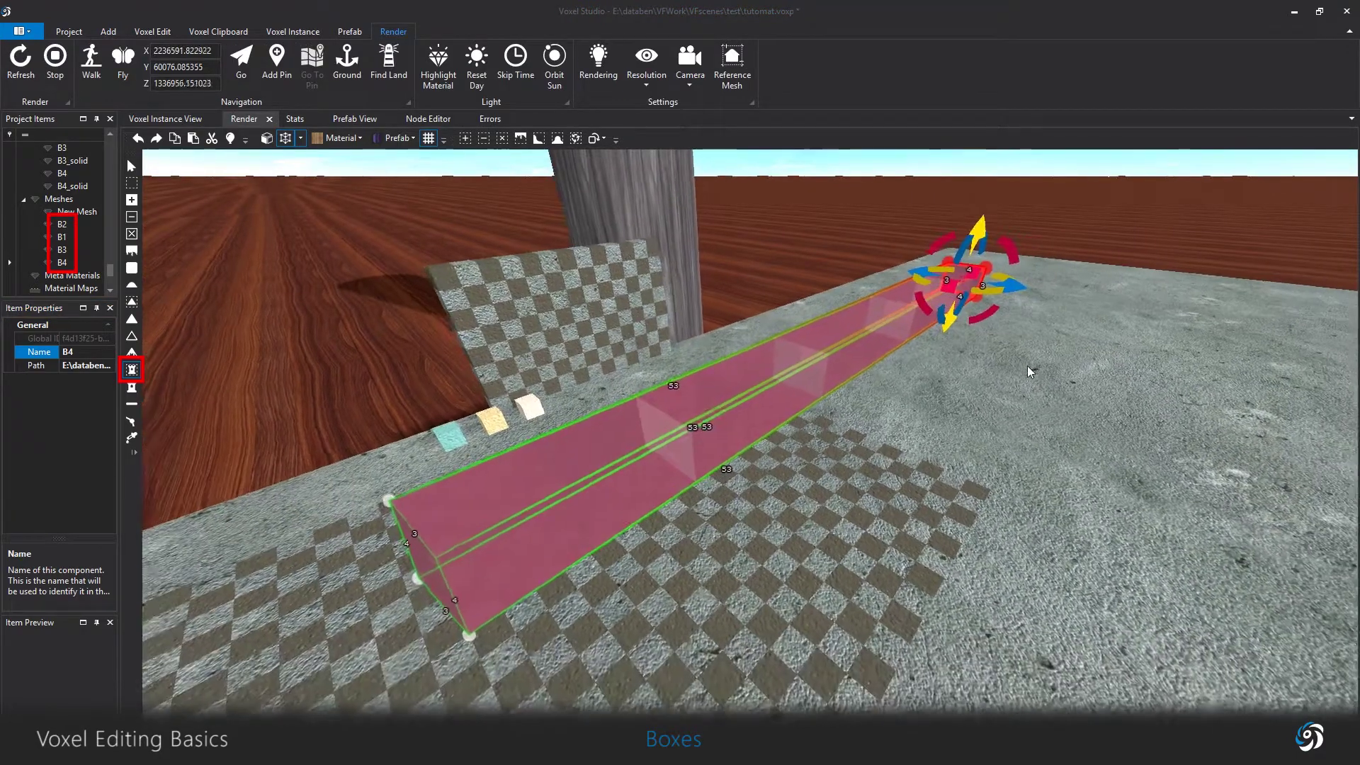
{"action": "left_click", "coordinate": [465, 139]}
{"action": "right_click_drag", "start_coordinate": [722, 240], "coordinate": [730, 227]}
{"action": "key", "text": "Escape"}
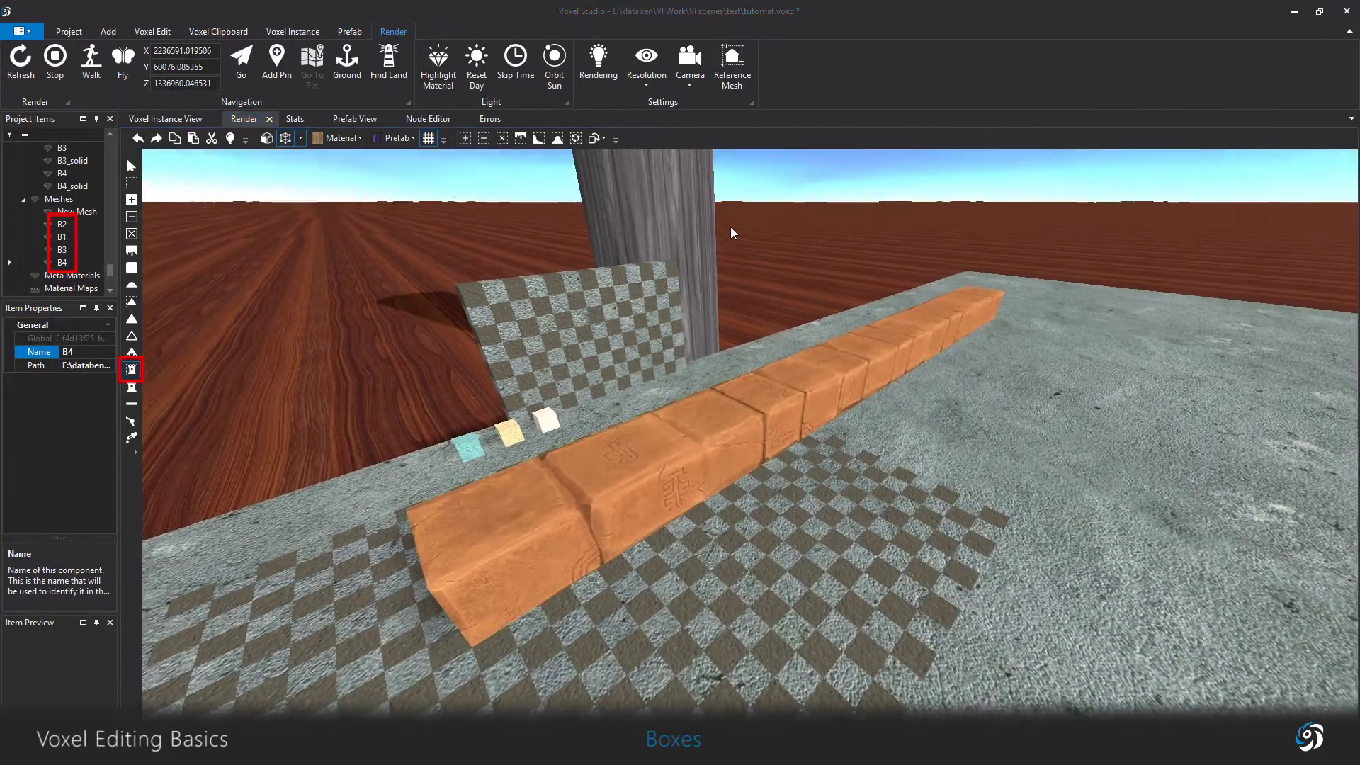
{"action": "key", "text": "d"}
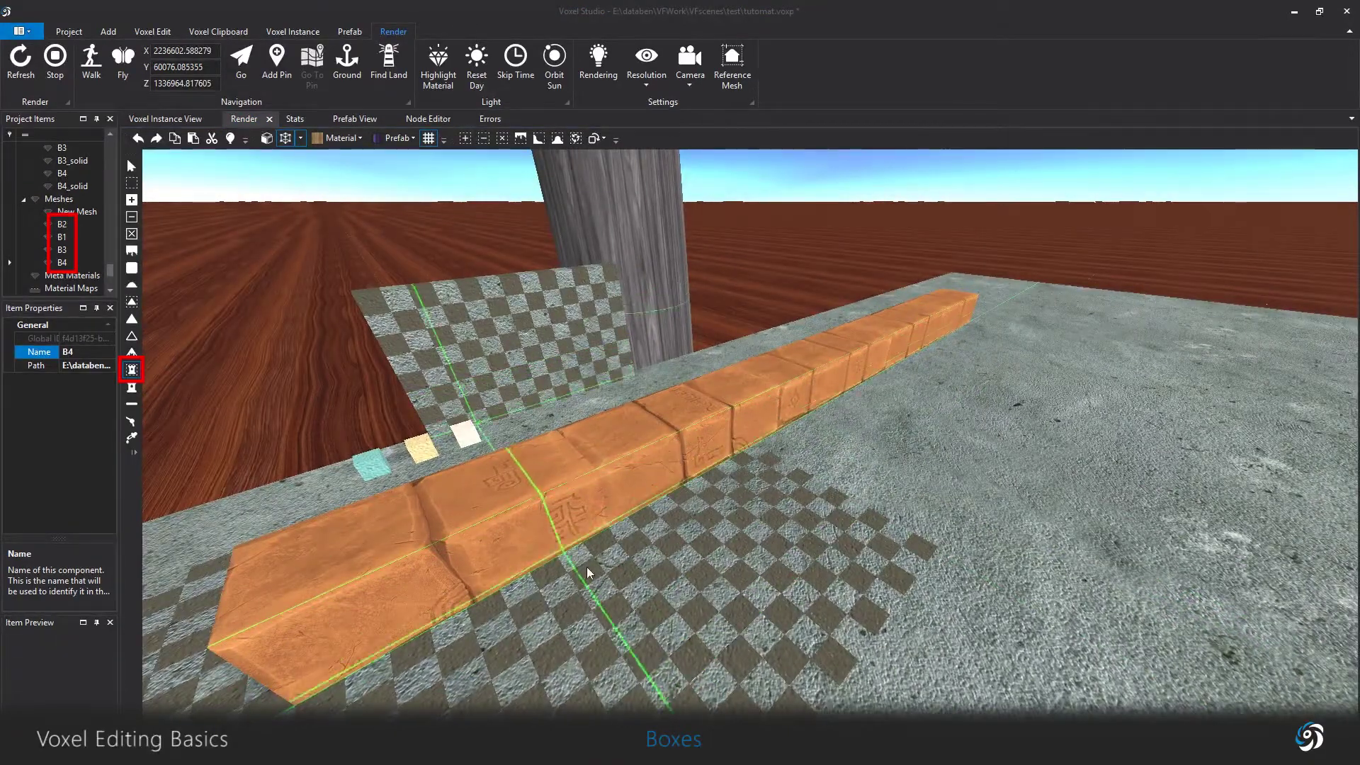
{"action": "key", "text": "s"}
{"action": "key", "text": "a"}
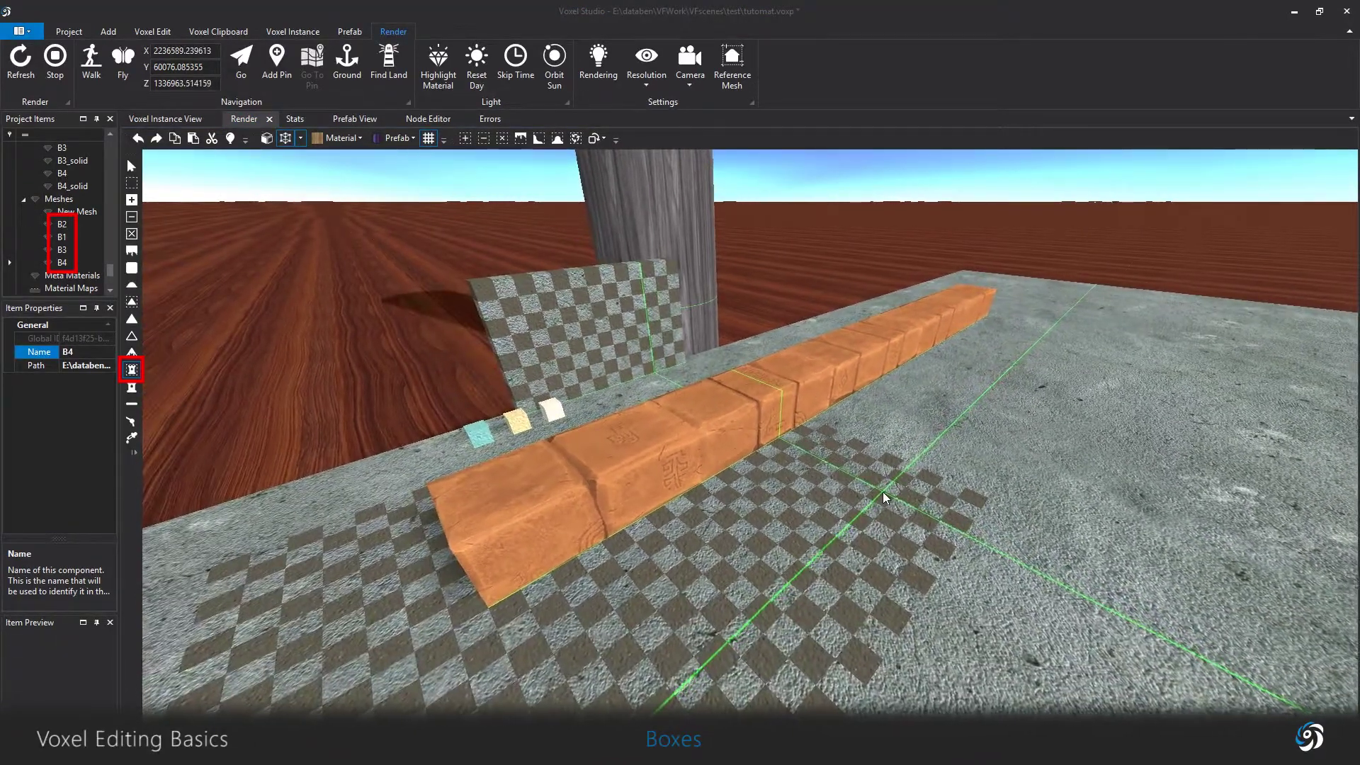
{"action": "key", "text": "w"}
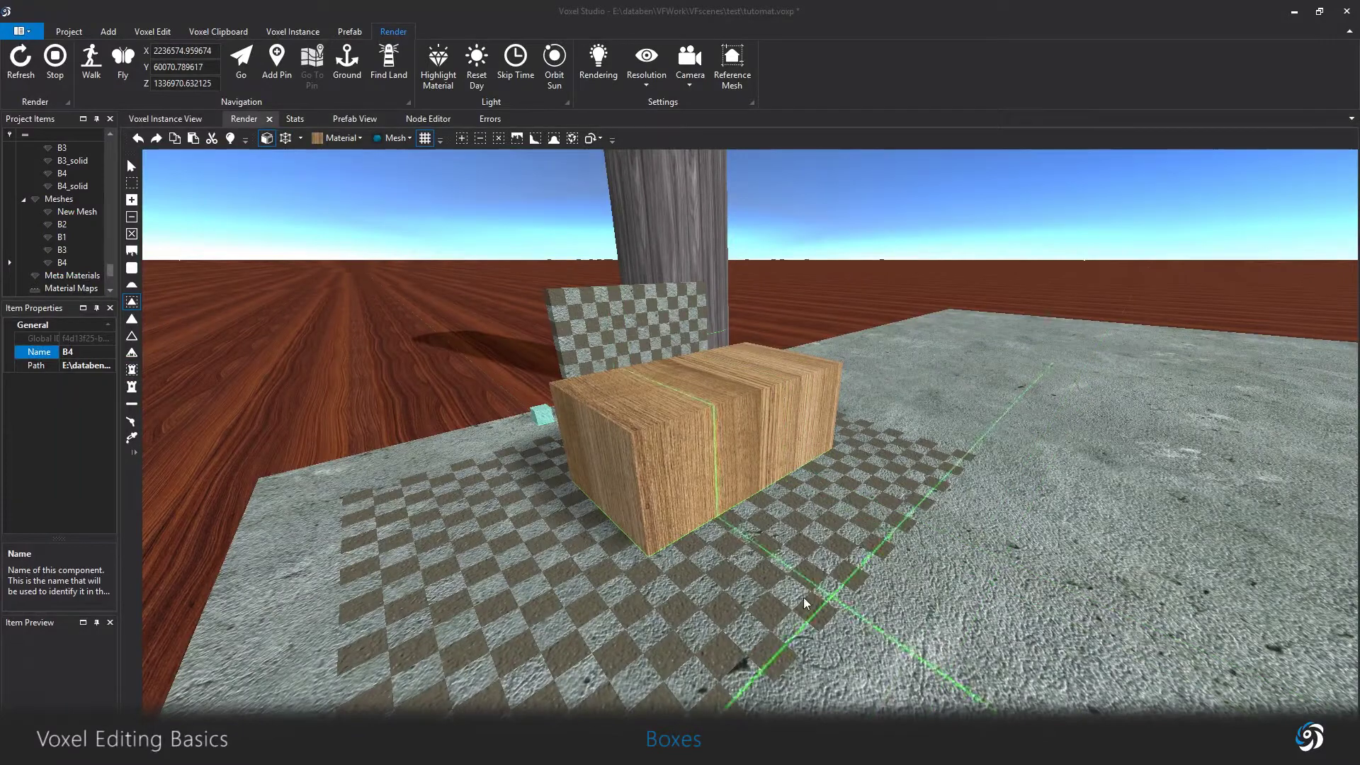
Draw a selection box about 10 × 14 × 7 voxels over the wooden block on the checkered floor.
{"action": "left_click_drag", "start_coordinate": [531, 554], "coordinate": [822, 539]}
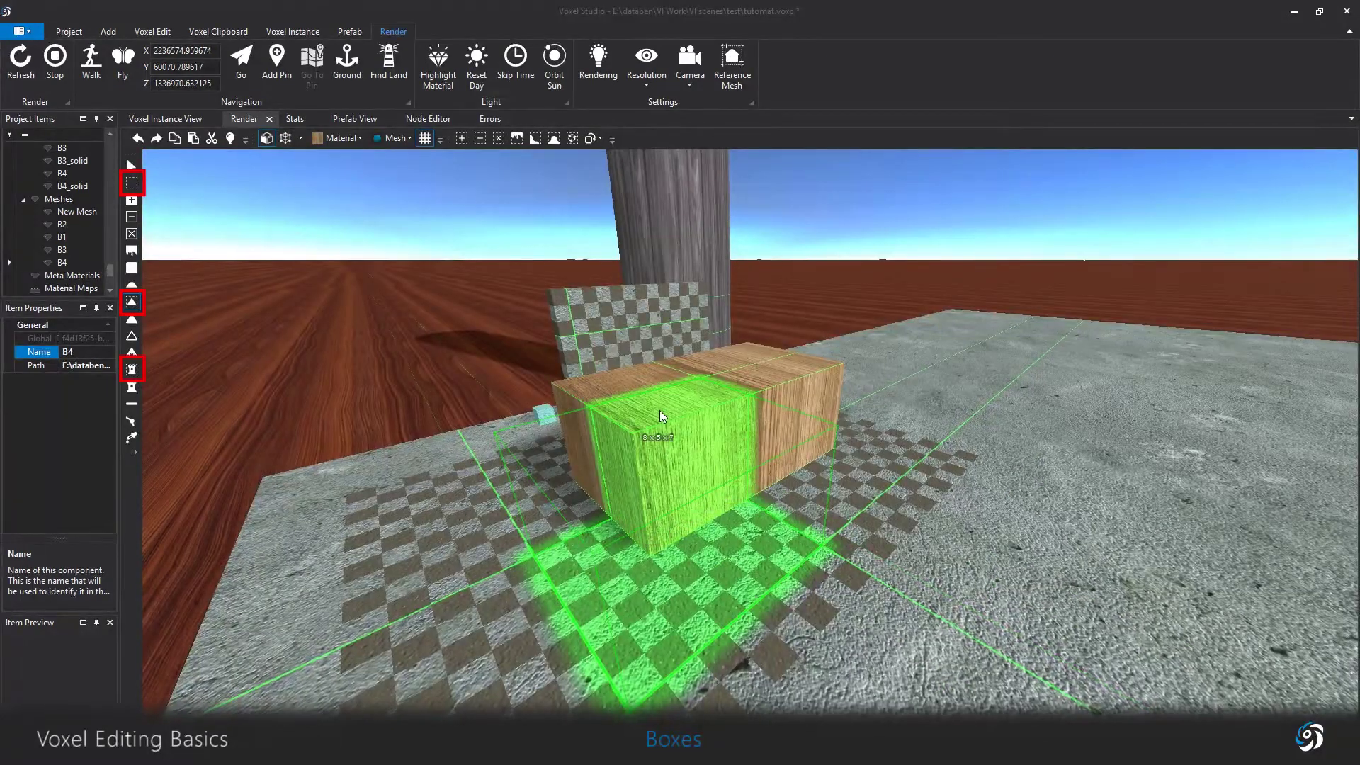
{"action": "left_click", "coordinate": [660, 411]}
{"action": "left_click_drag", "start_coordinate": [673, 460], "coordinate": [671, 388]}
{"action": "key", "text": "a"}
{"action": "right_click_drag", "start_coordinate": [672, 388], "coordinate": [826, 413]}
{"action": "key", "text": "s"}
{"action": "key", "text": "w"}
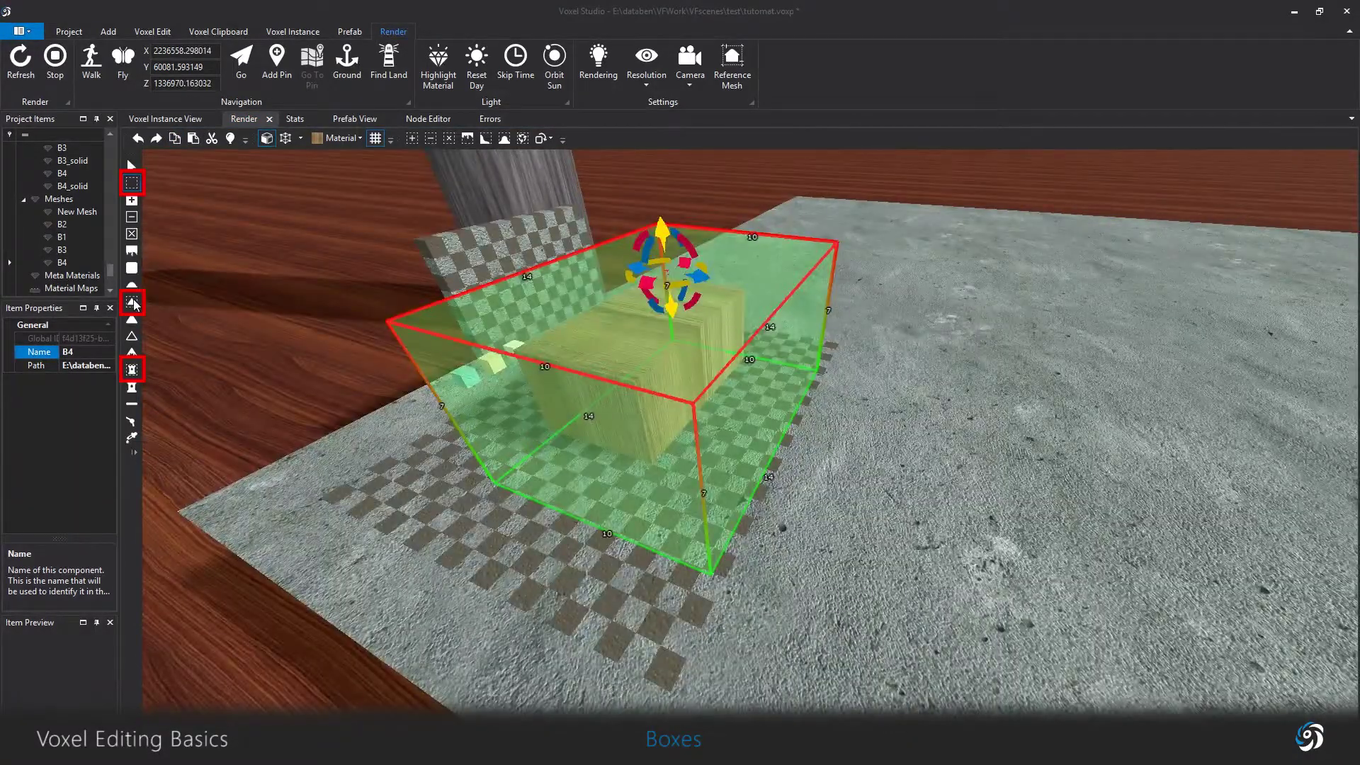
With the mesh box tool, copy the part of the wooden block inside the sphere and move the copy off the block.
{"action": "left_click", "coordinate": [132, 303]}
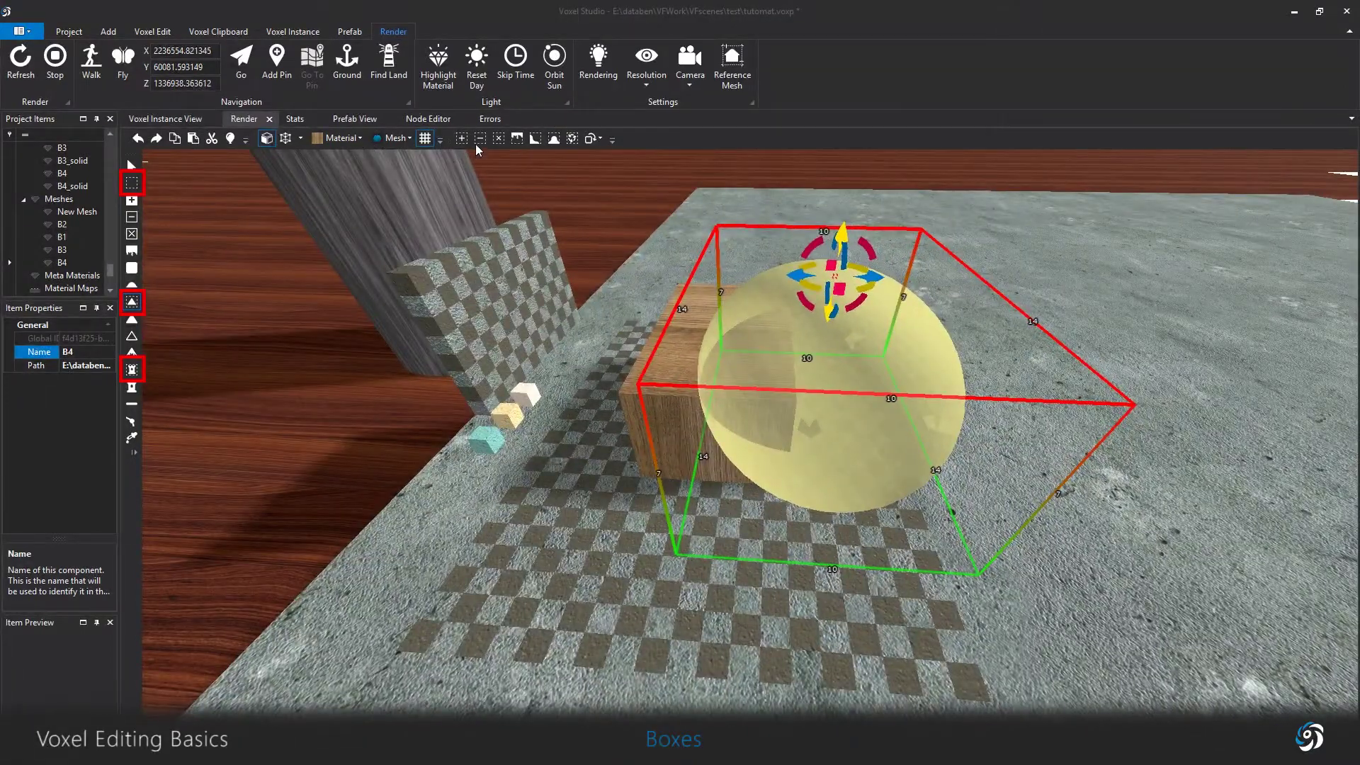
{"action": "left_click", "coordinate": [174, 139]}
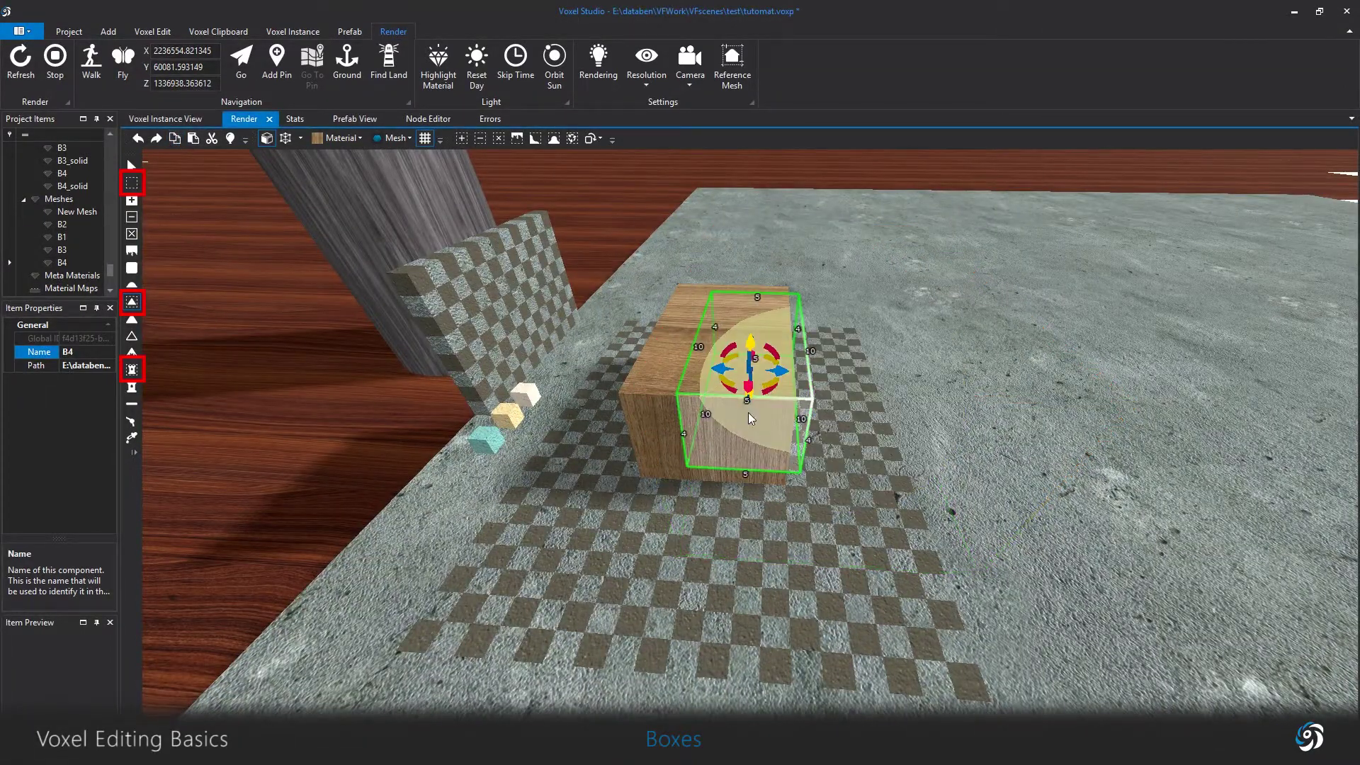
{"action": "left_click_drag", "start_coordinate": [781, 370], "coordinate": [921, 376]}
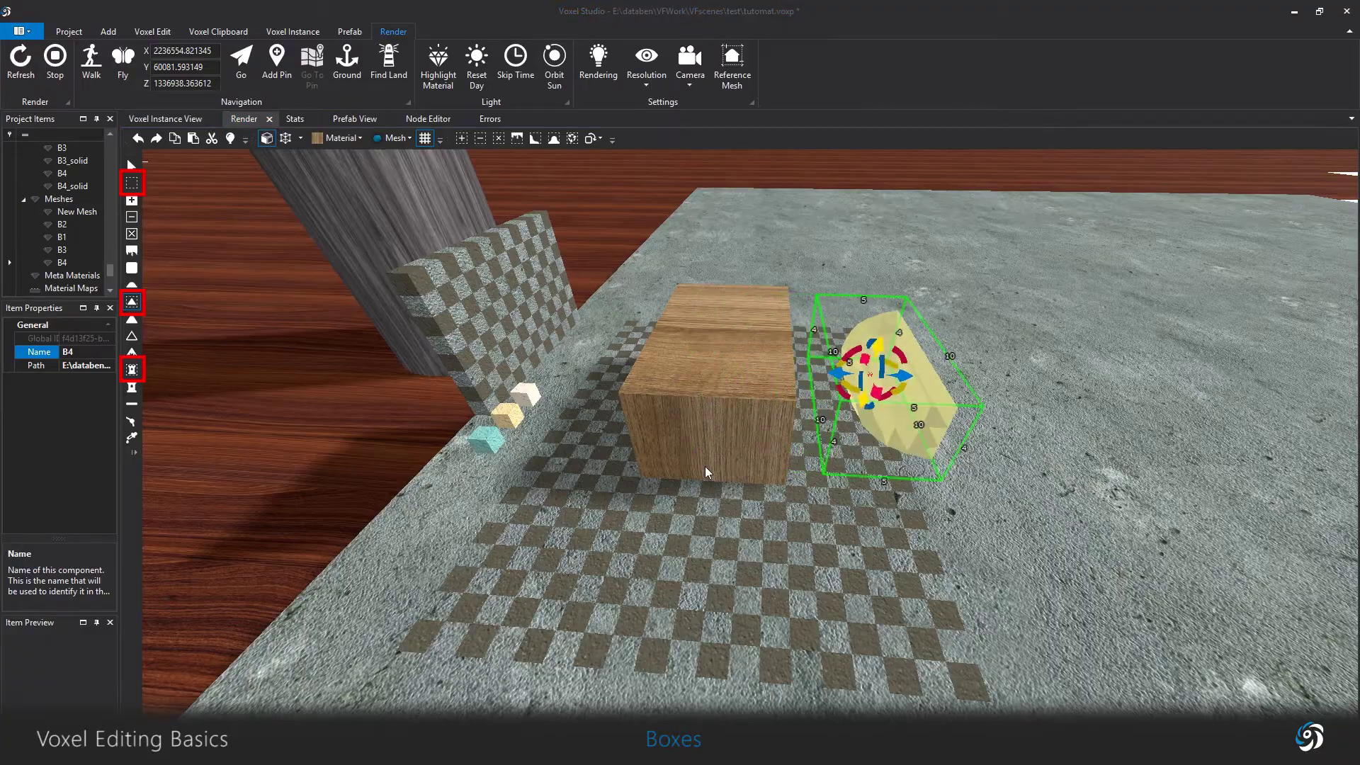
{"action": "key", "text": "d"}
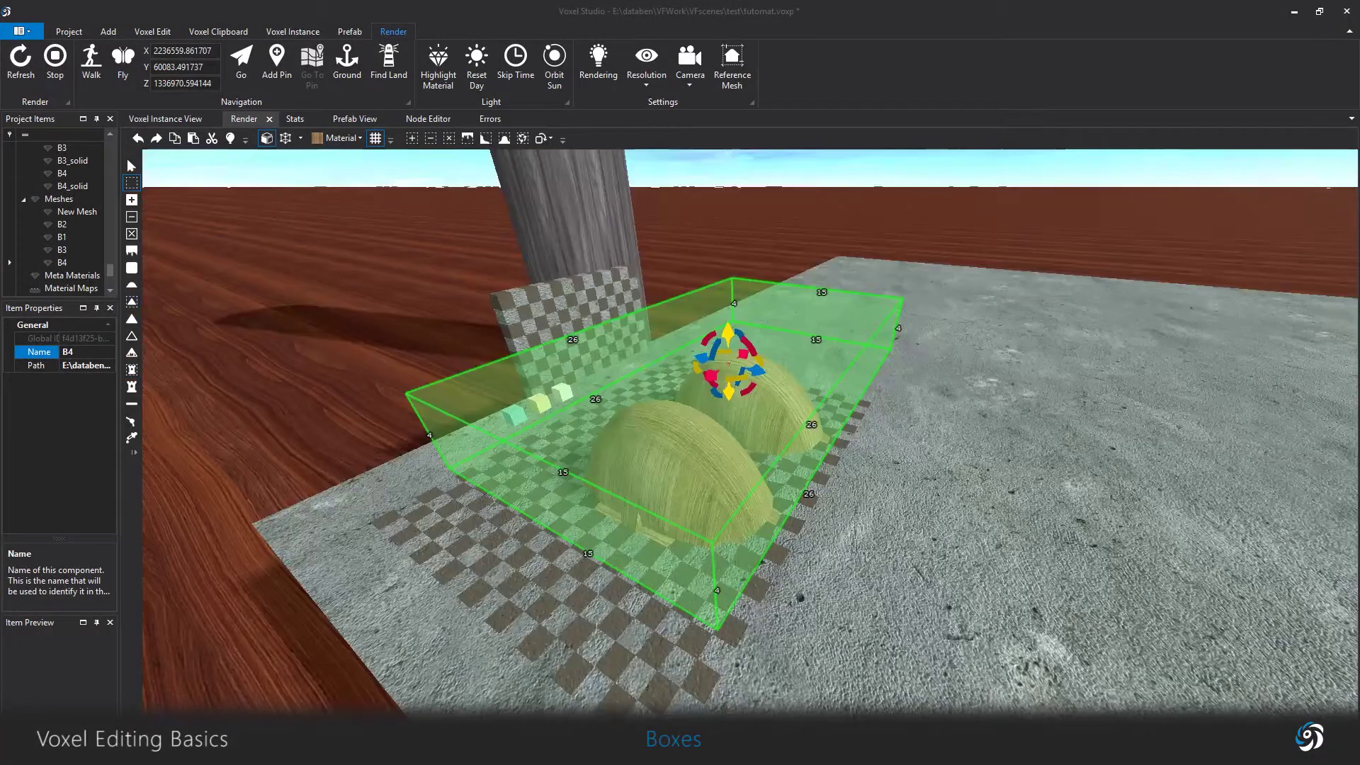
Copy the upper parts of the two wooden domes and position the copy beside them, level with the concrete surface.
{"action": "left_click", "coordinate": [174, 143]}
{"action": "key", "text": "w"}
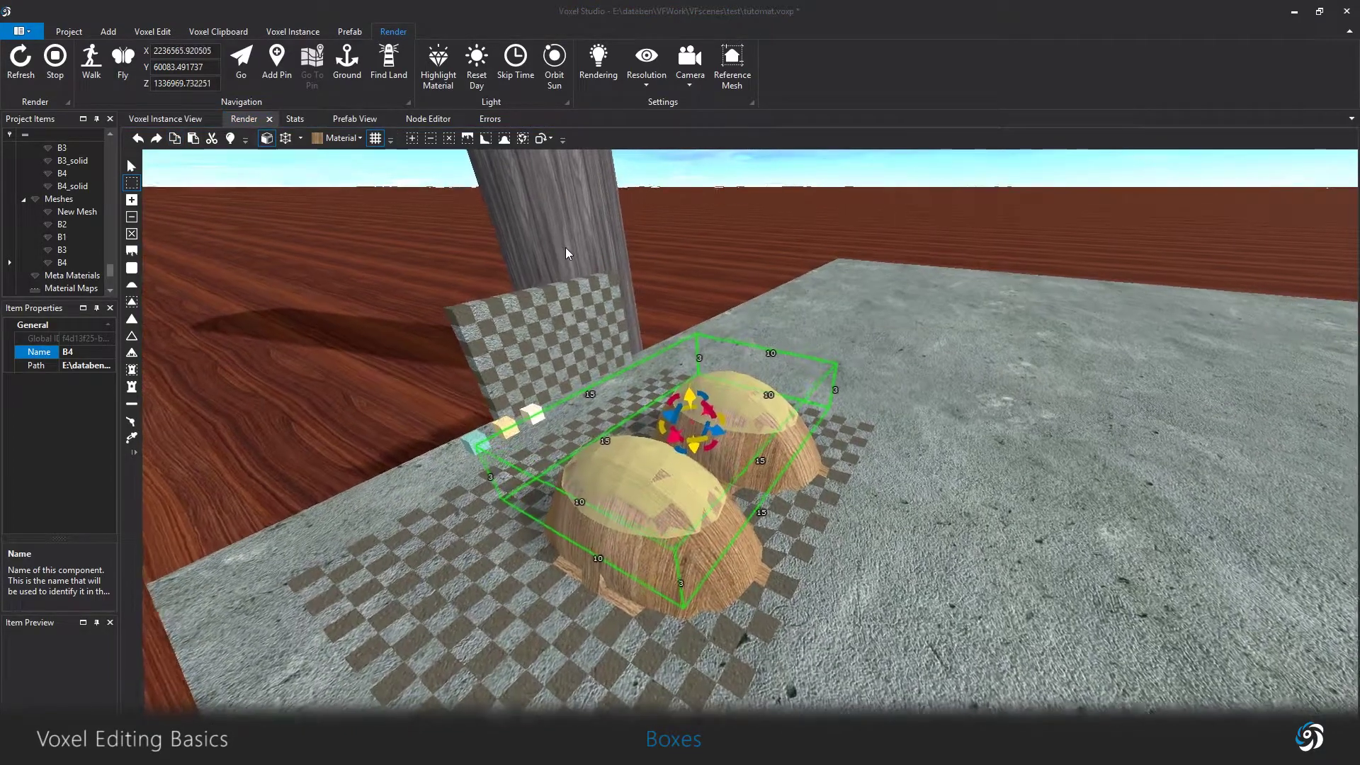
{"action": "left_click_drag", "start_coordinate": [728, 444], "coordinate": [1034, 530]}
{"action": "key", "text": "s"}
{"action": "key", "text": "d"}
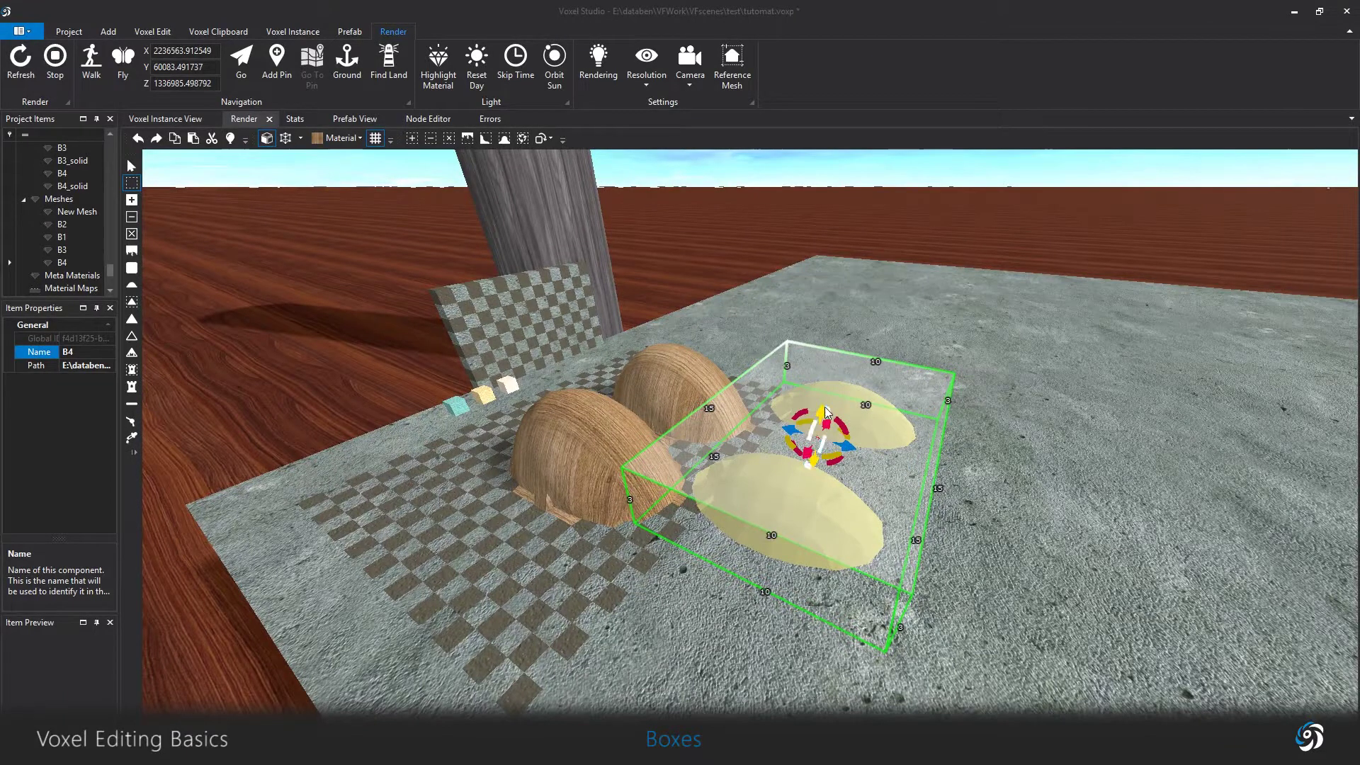
{"action": "left_click_drag", "start_coordinate": [823, 451], "coordinate": [835, 356]}
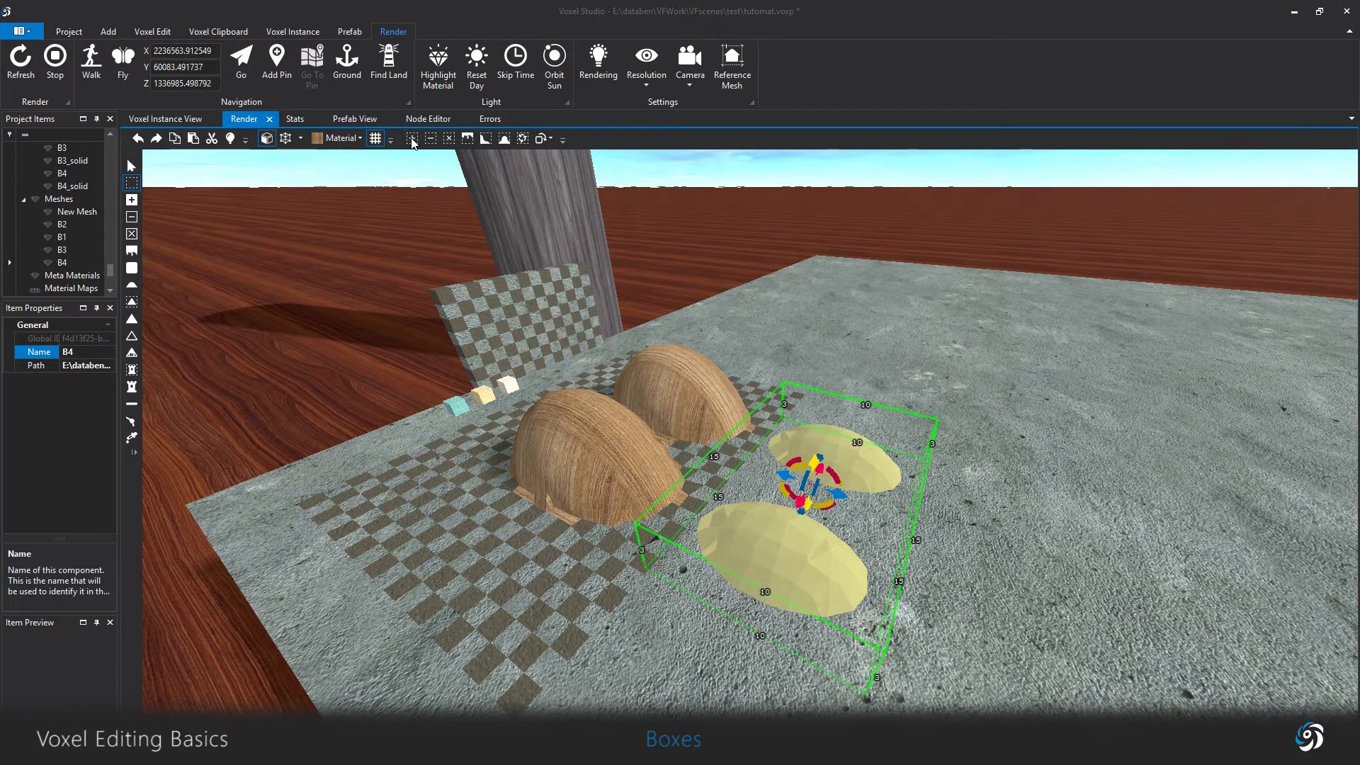
Add the copied dome tops to the scene and clear the selection.
{"action": "key", "text": "s"}
{"action": "left_click", "coordinate": [826, 330]}
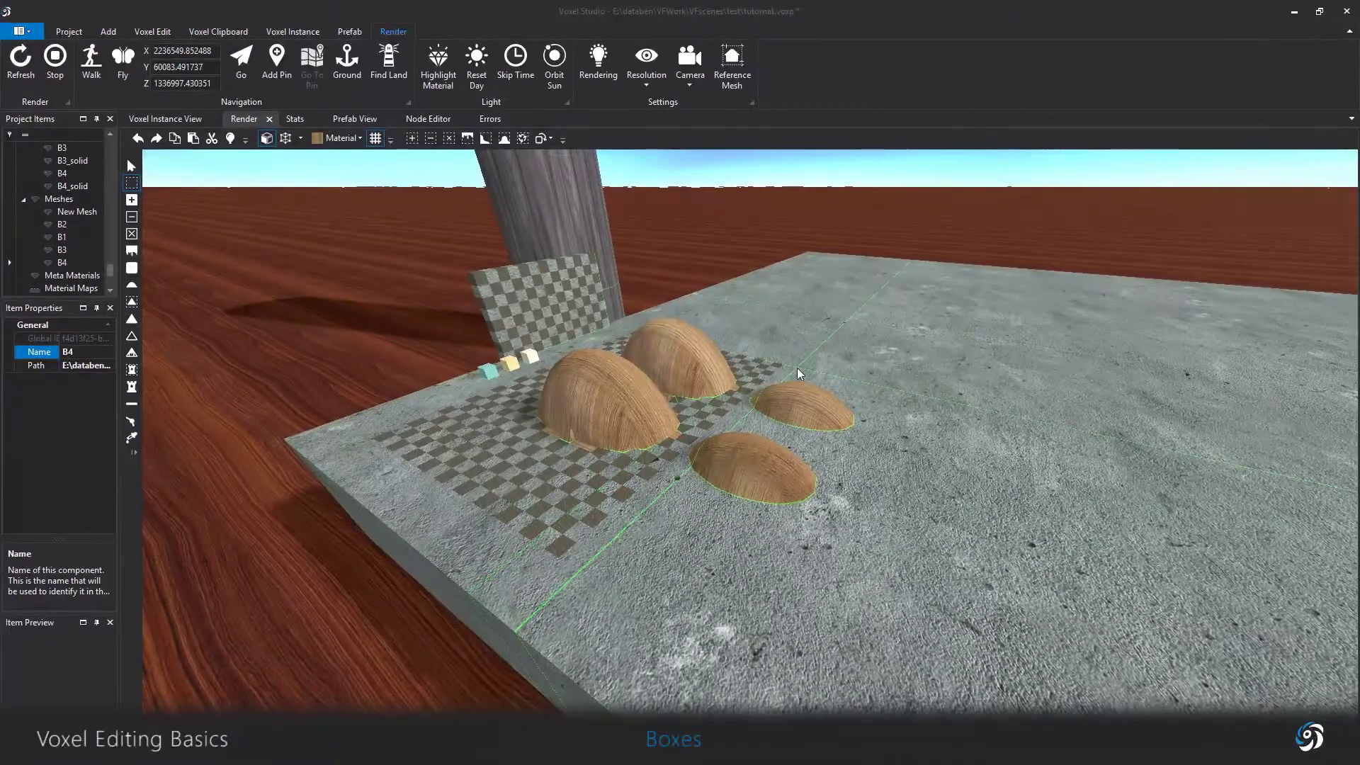
{"action": "key", "text": "w"}
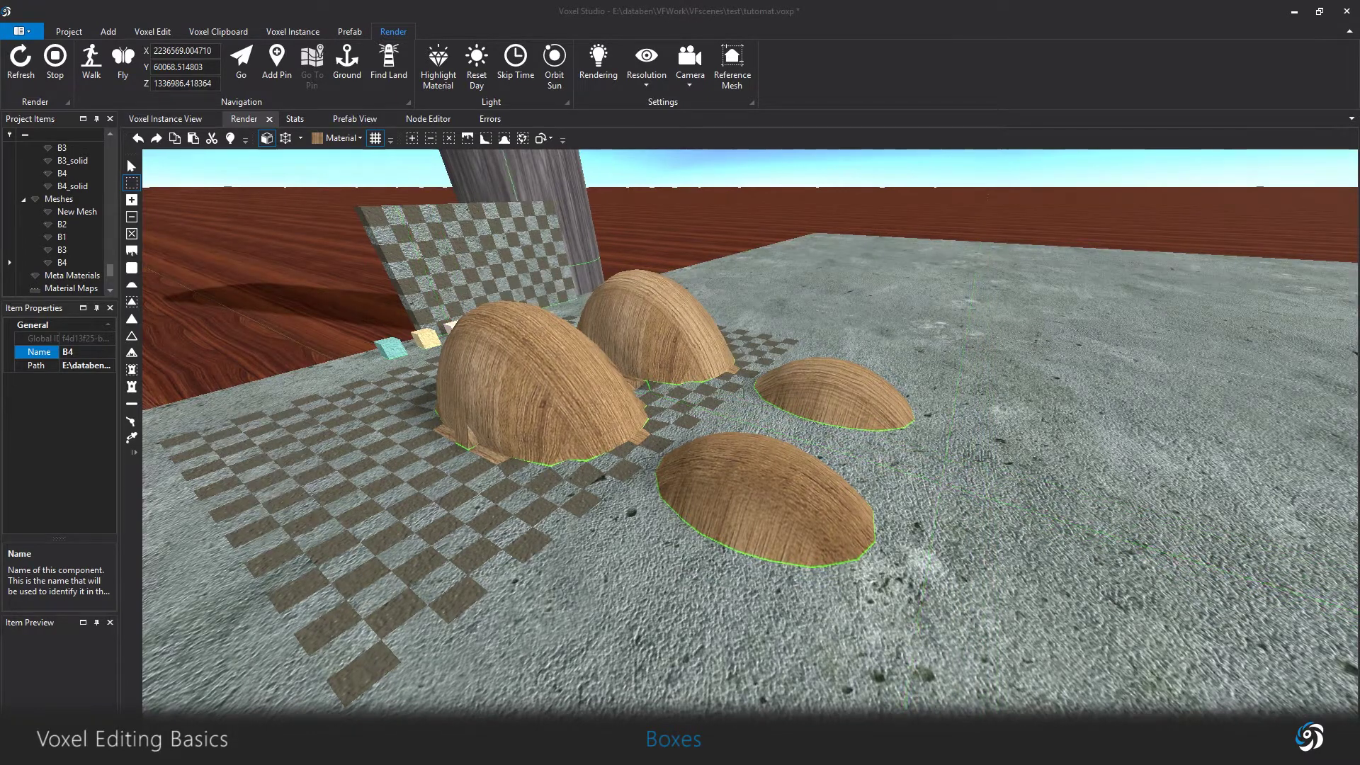
{"action": "left_click", "coordinate": [131, 421]}
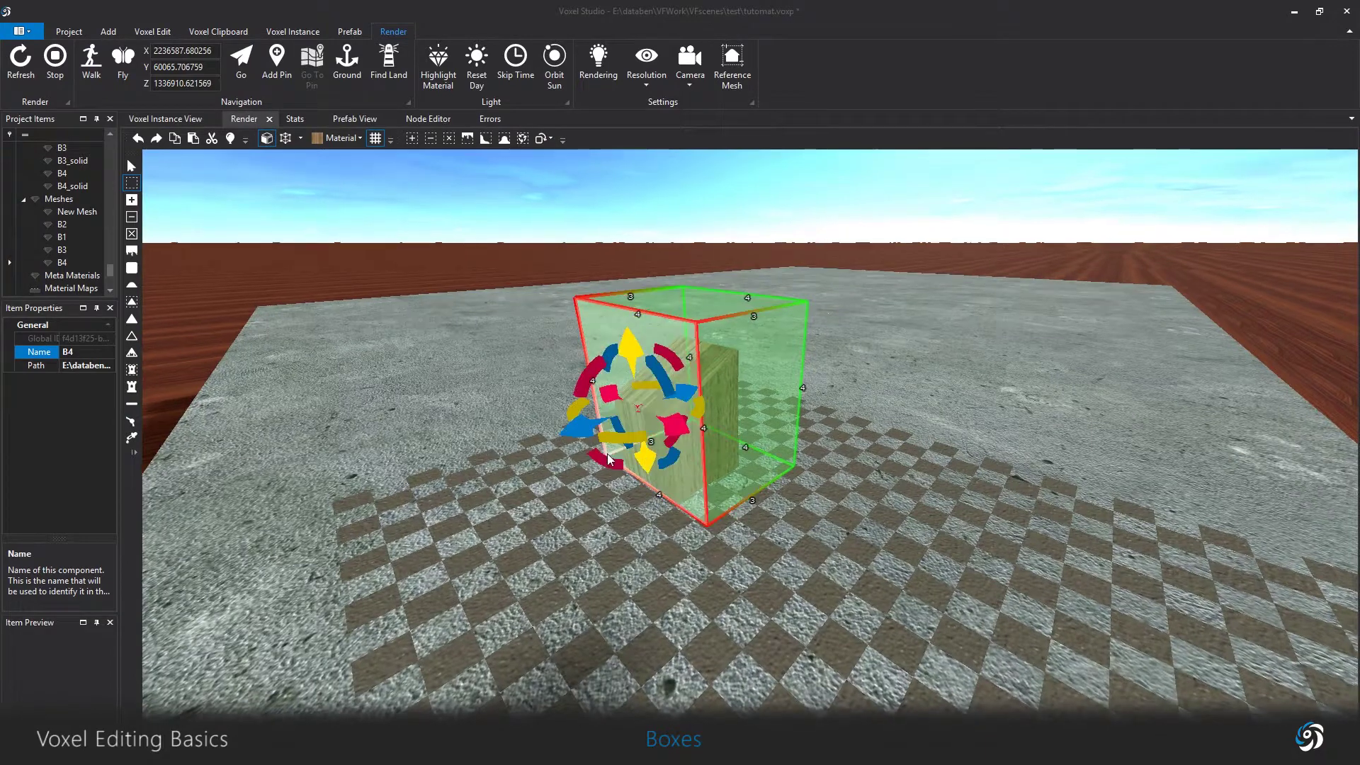
Enlarge the selection box around the small wooden block to 4 × 4 × 5 voxels and copy its contents.
{"action": "left_click_drag", "start_coordinate": [540, 443], "coordinate": [517, 452]}
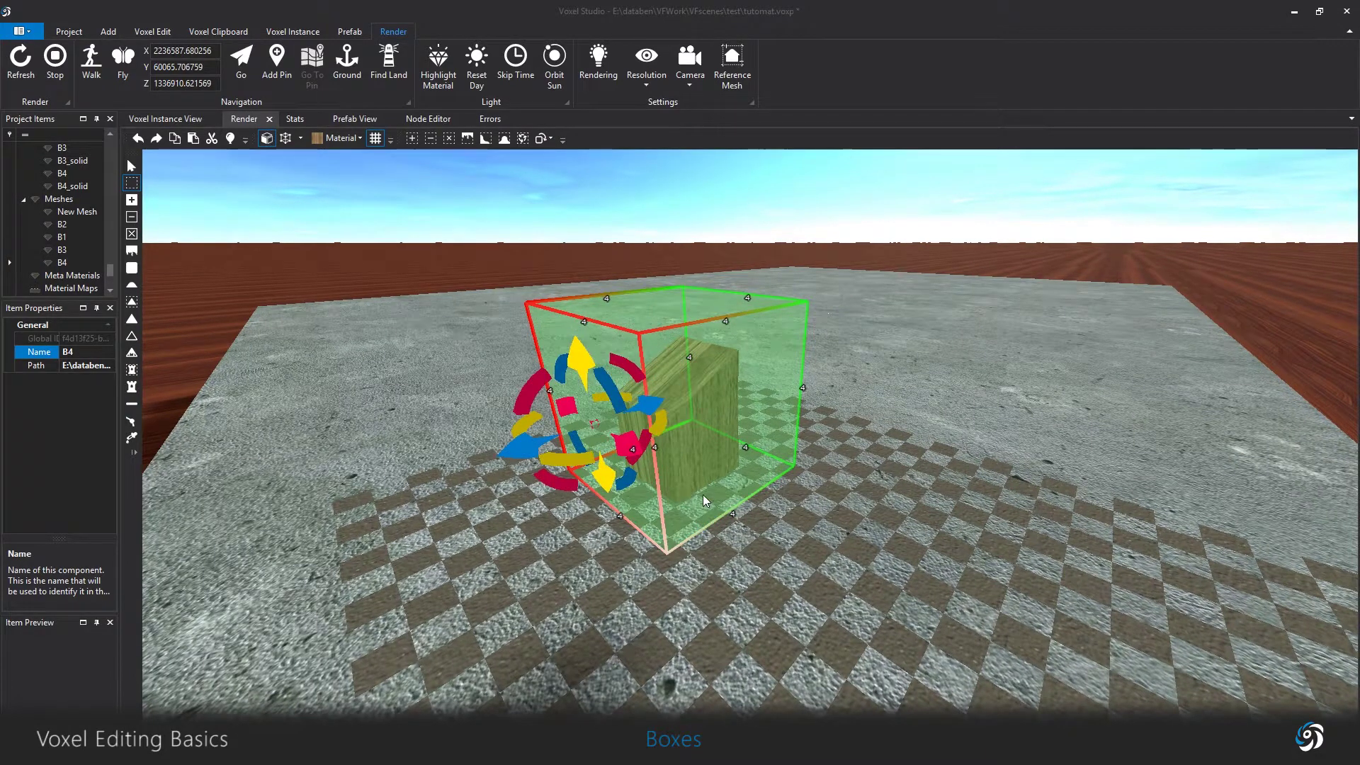
{"action": "left_click_drag", "start_coordinate": [682, 427], "coordinate": [878, 363]}
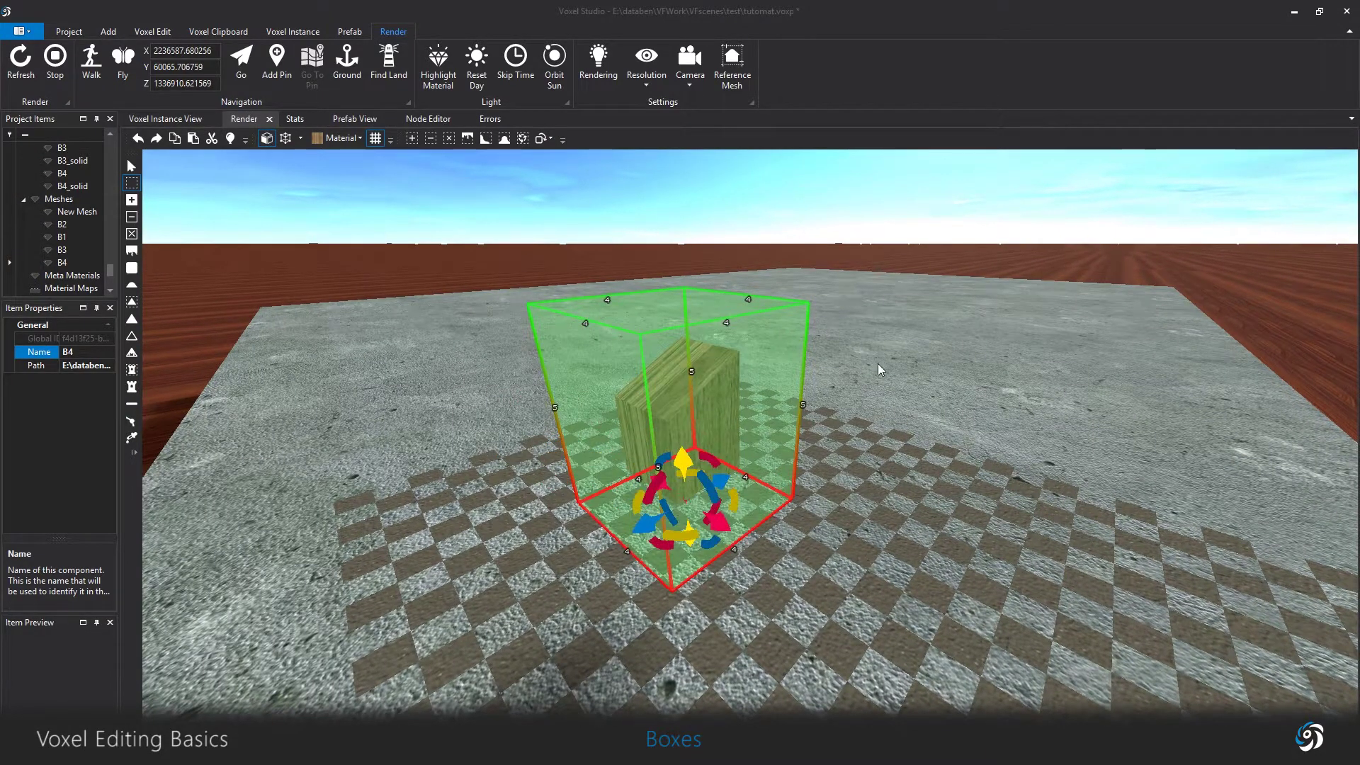
{"action": "left_click", "coordinate": [175, 140]}
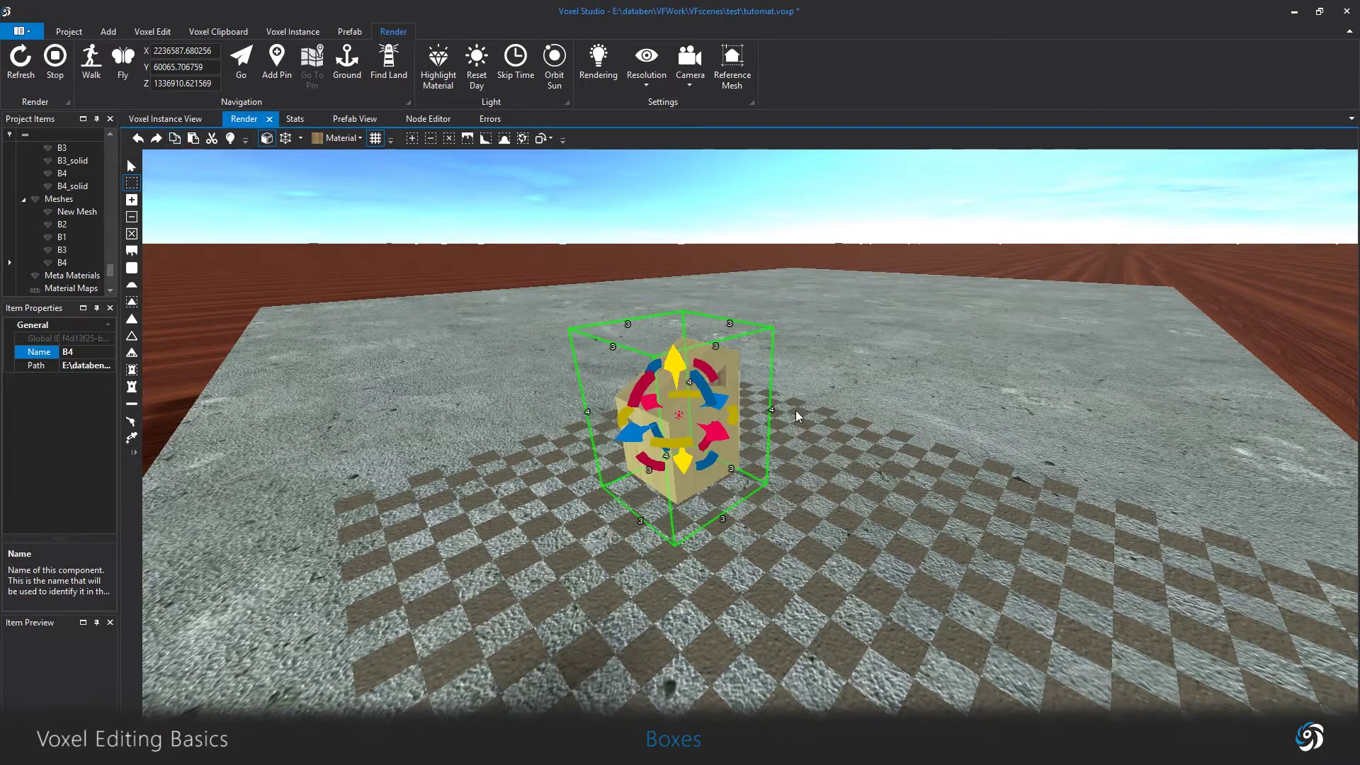
Move the copied block away from the original and add it to the scene.
{"action": "left_click_drag", "start_coordinate": [638, 434], "coordinate": [785, 385]}
{"action": "key", "text": "d"}
{"action": "key", "text": "w"}
{"action": "left_click", "coordinate": [413, 139]}
{"action": "right_click_drag", "start_coordinate": [988, 348], "coordinate": [935, 372]}
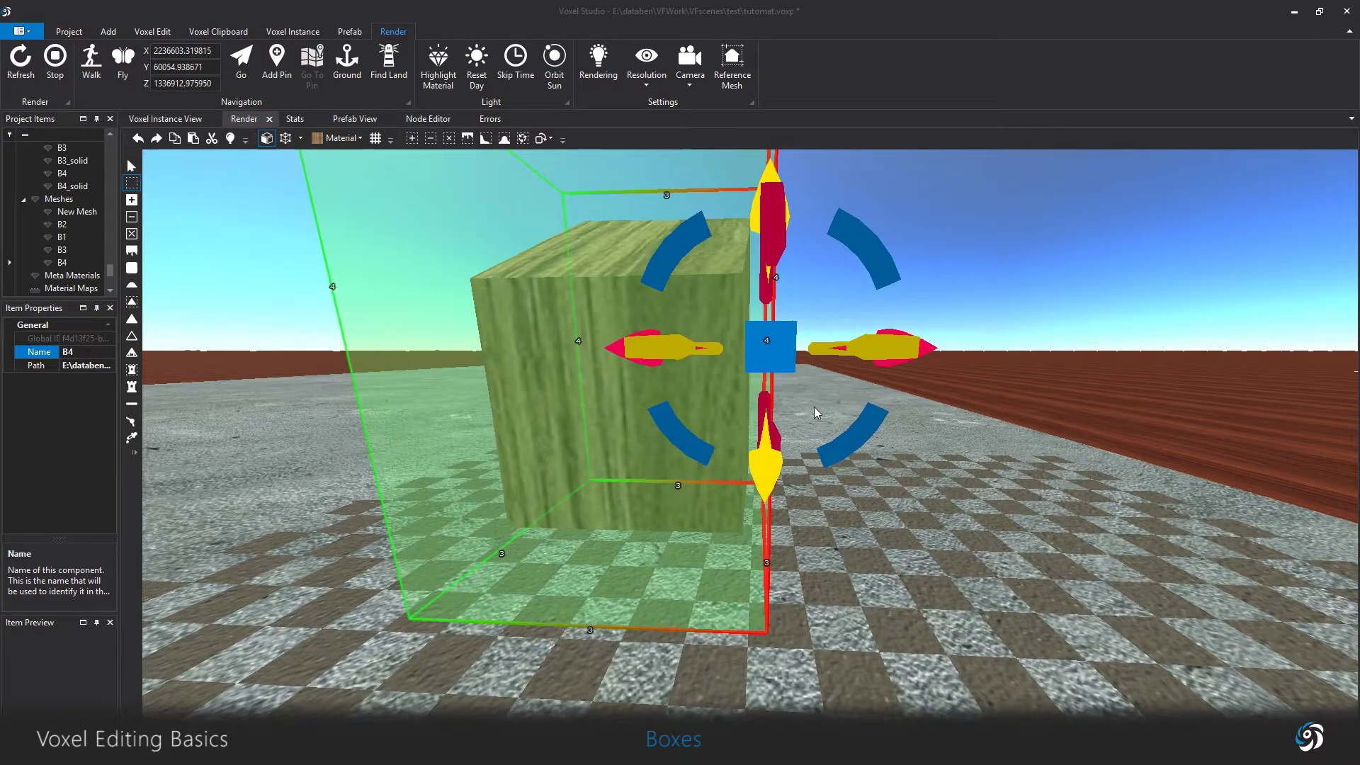
Copy the selected wooden cube and the boxed corner of the flat wooden slab, nudging the corner copy slightly.
{"action": "left_click", "coordinate": [1064, 474]}
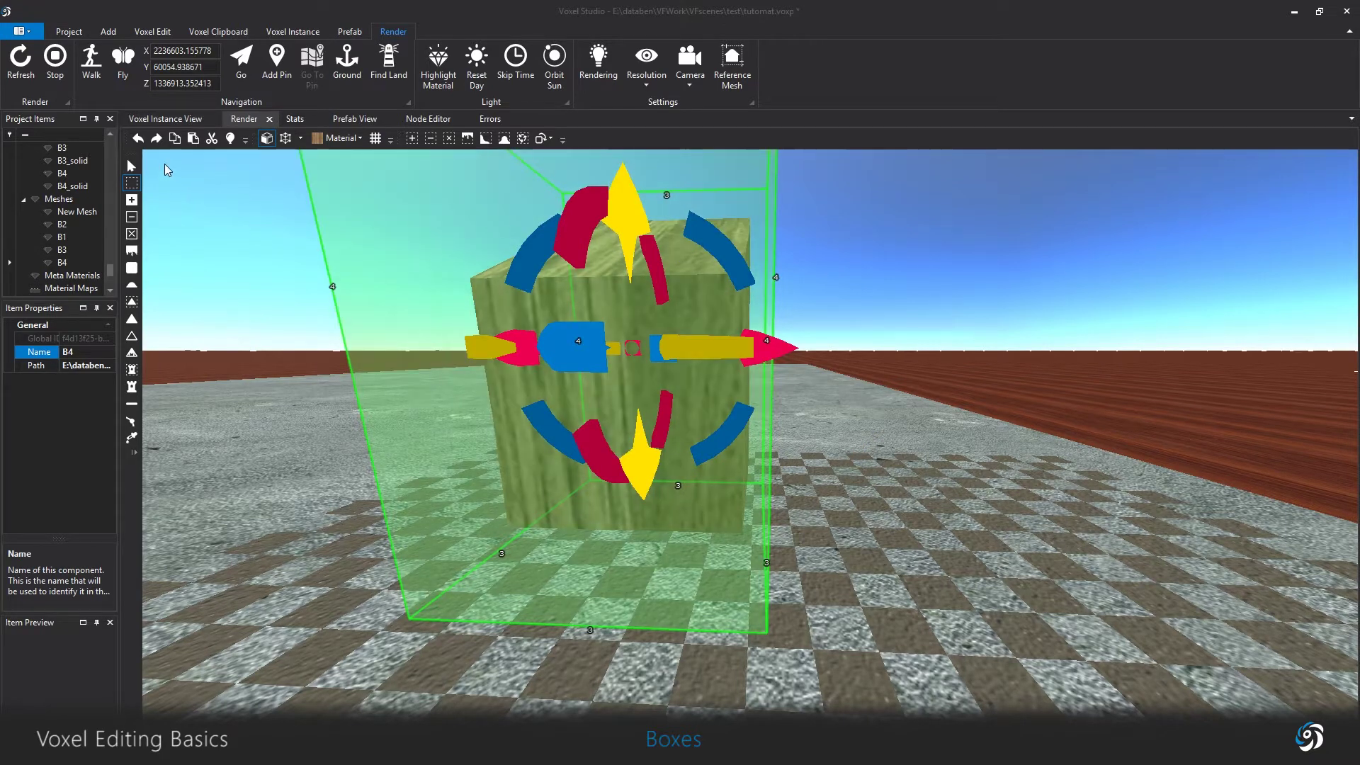
{"action": "left_click", "coordinate": [175, 139]}
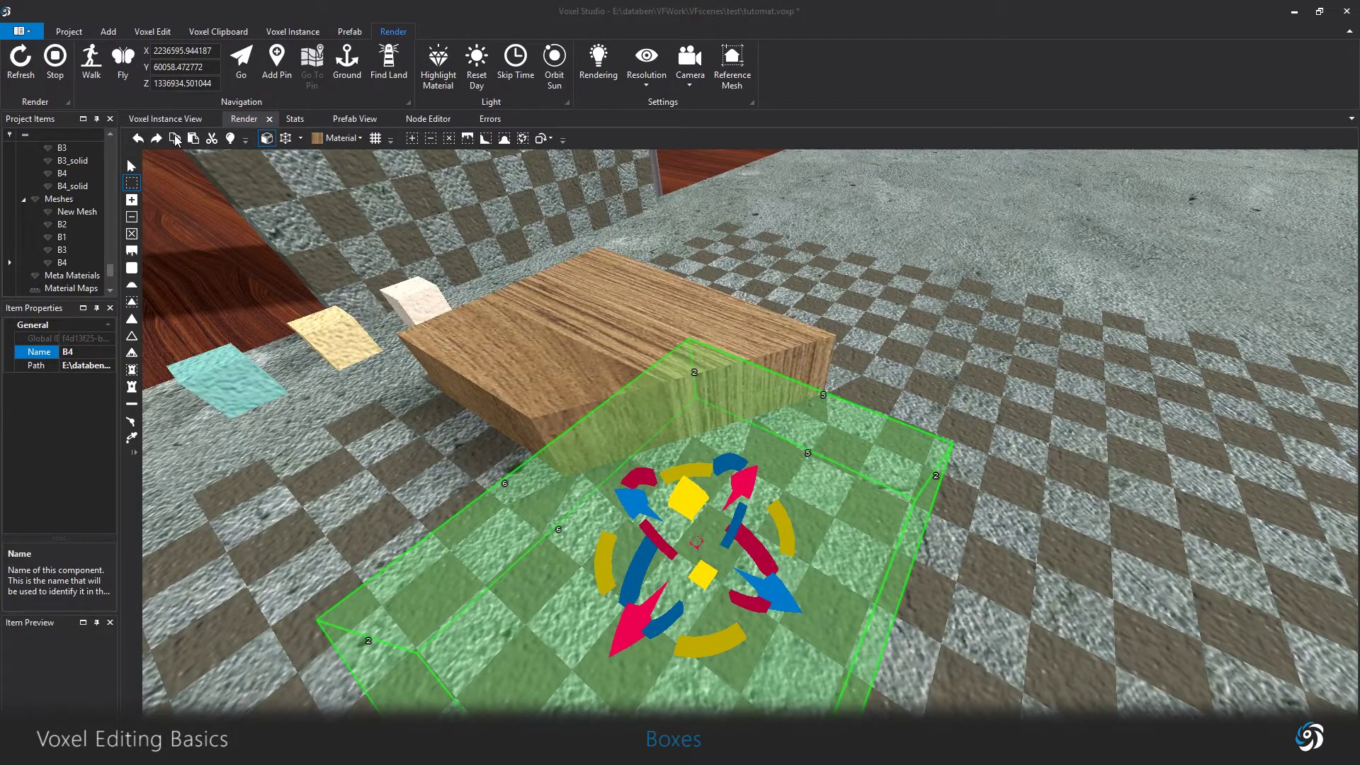
{"action": "left_click", "coordinate": [175, 138]}
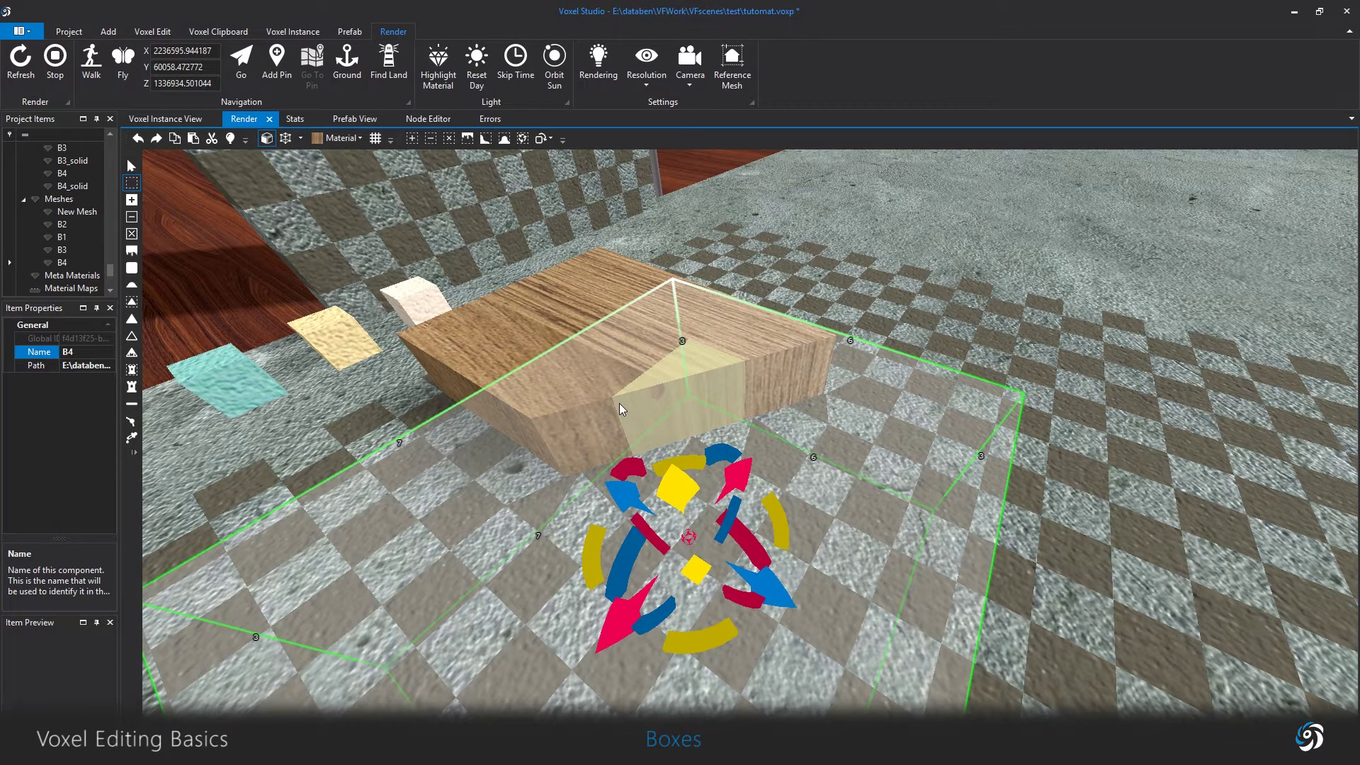
{"action": "mouse_move", "coordinate": [764, 589]}
{"action": "left_mouse_down"}
{"action": "mouse_move", "coordinate": [878, 635]}
{"action": "mouse_move", "coordinate": [750, 586]}
{"action": "left_mouse_up"}
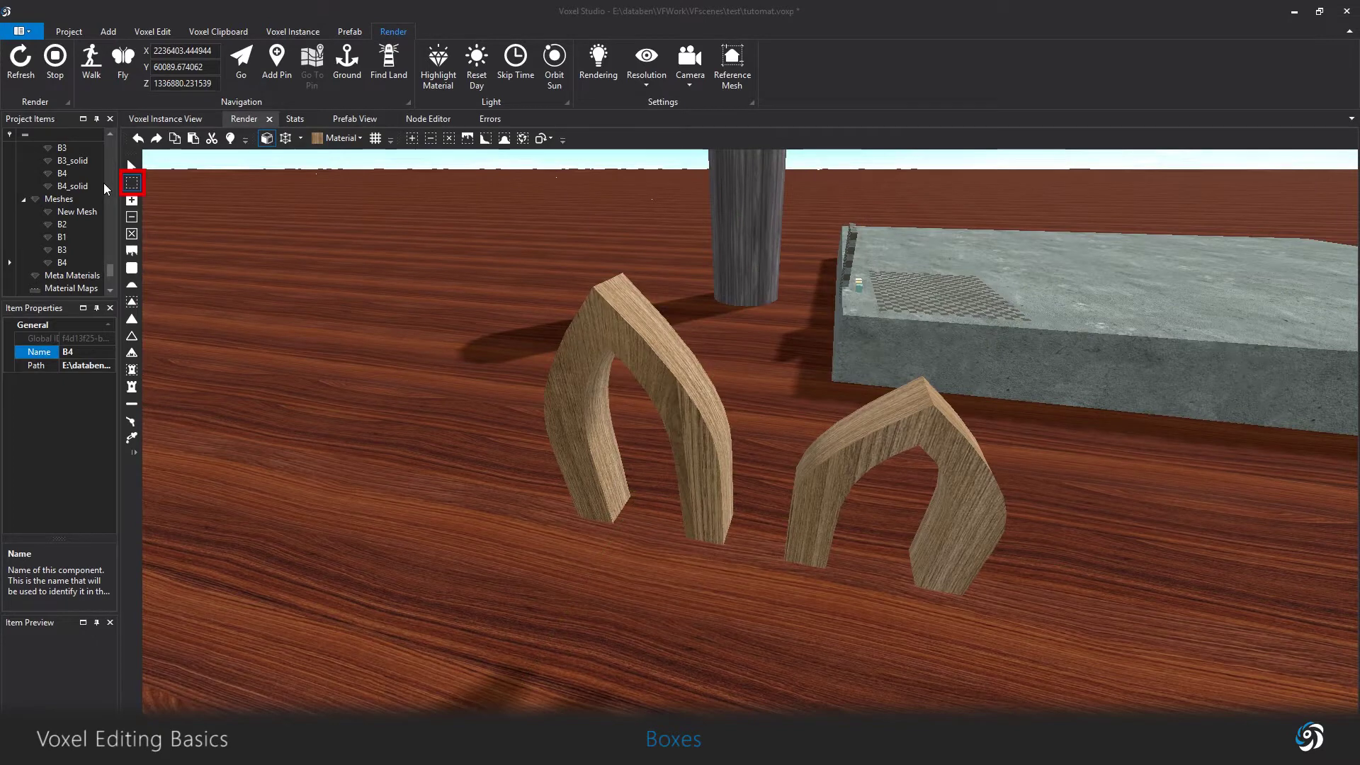
Create a selection box about 12 × 6 × 16 voxels around the taller wooden arch.
{"action": "left_click", "coordinate": [603, 327]}
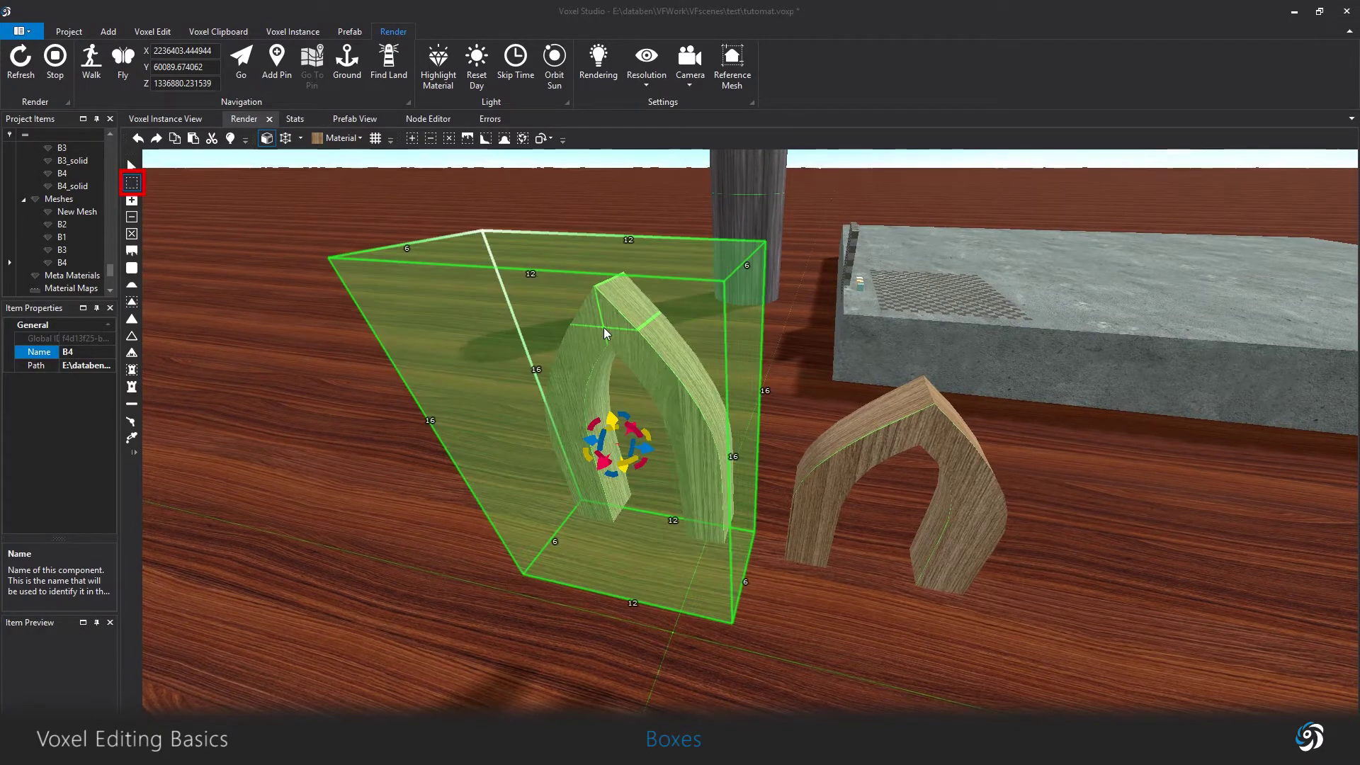
{"action": "key", "text": "s"}
{"action": "key", "text": "a"}
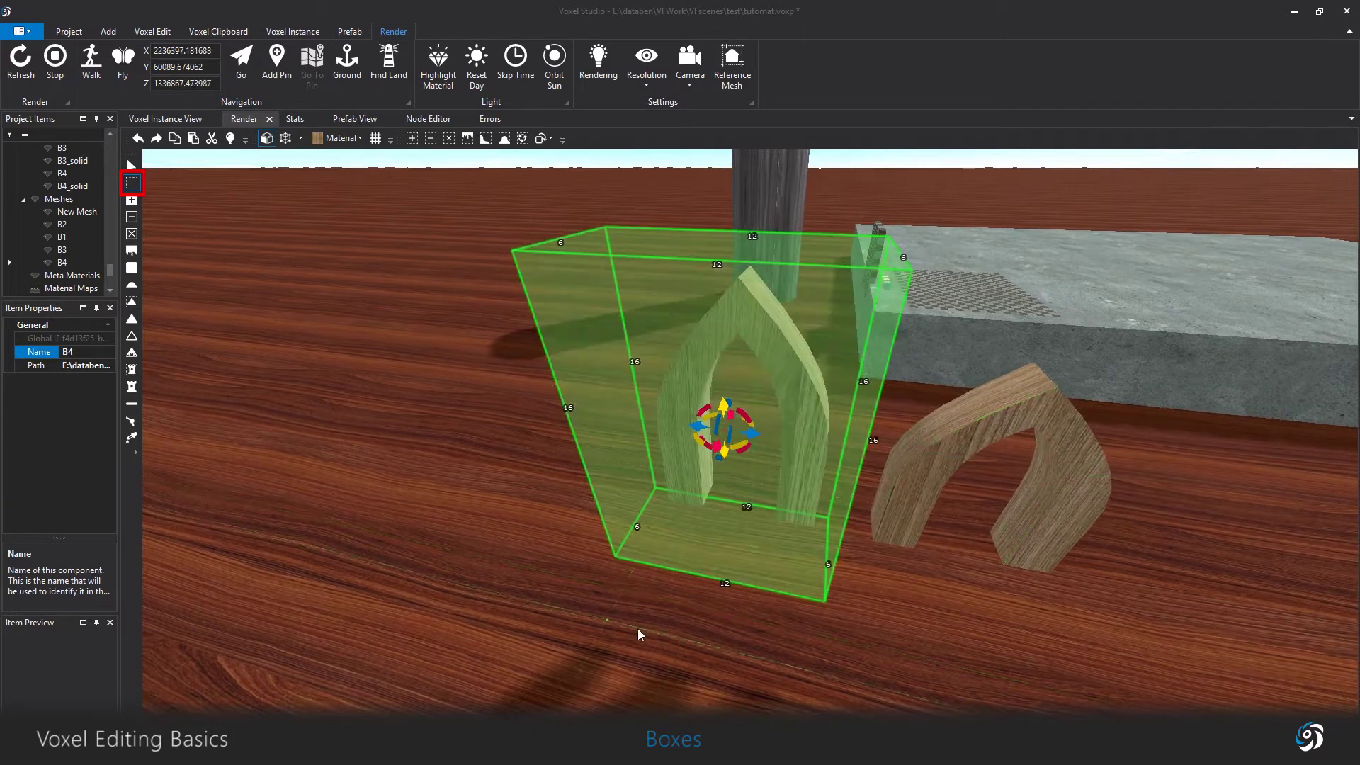
{"action": "key", "text": "s"}
{"action": "right_click_drag", "start_coordinate": [860, 547], "coordinate": [915, 512]}
{"action": "key", "text": "w"}
{"action": "key", "text": "s"}
{"action": "key", "text": "w"}
{"action": "key", "text": "d"}
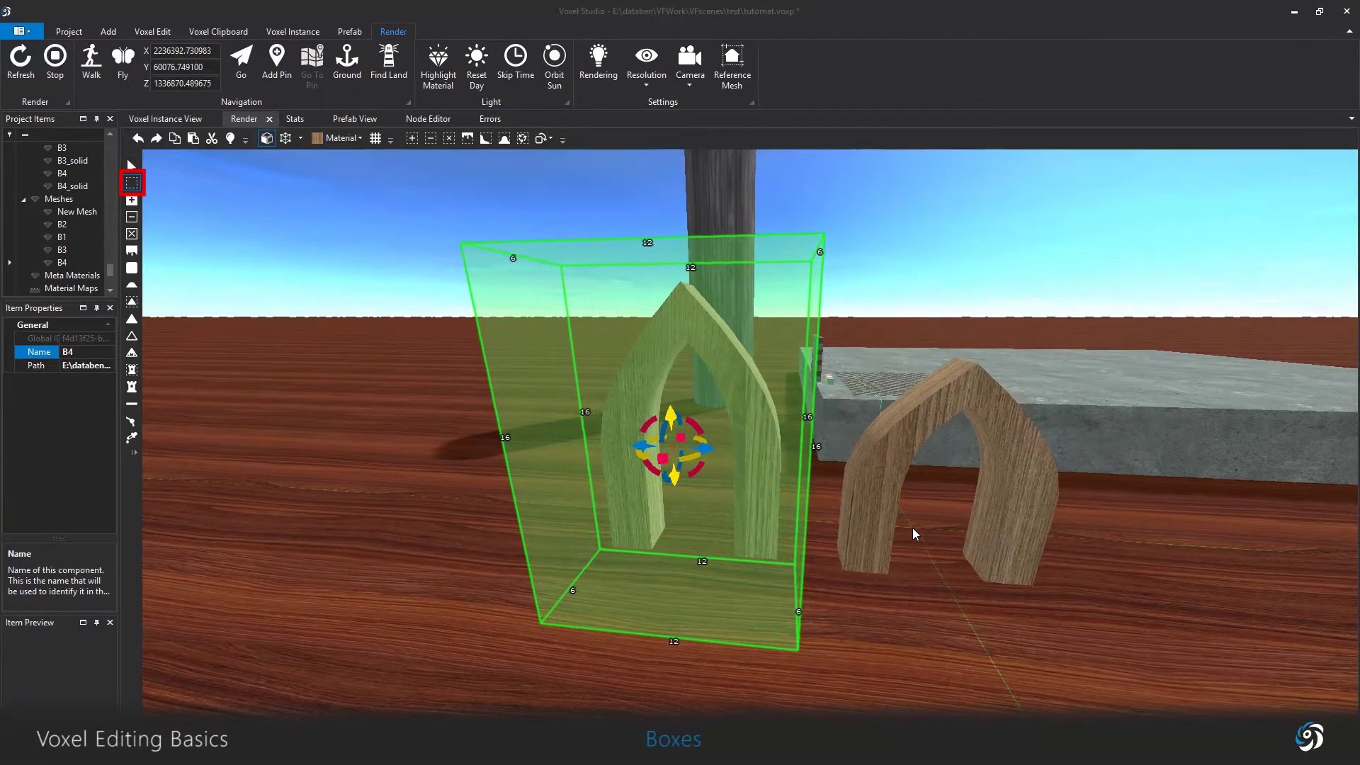
Copy the selected arch and move the copy onto the open floor beside the original, away from the shorter arch.
{"action": "left_click", "coordinate": [177, 142]}
{"action": "left_click_drag", "start_coordinate": [694, 441], "coordinate": [464, 432]}
{"action": "key", "text": "a"}
{"action": "key", "text": "w"}
{"action": "key", "text": "a"}
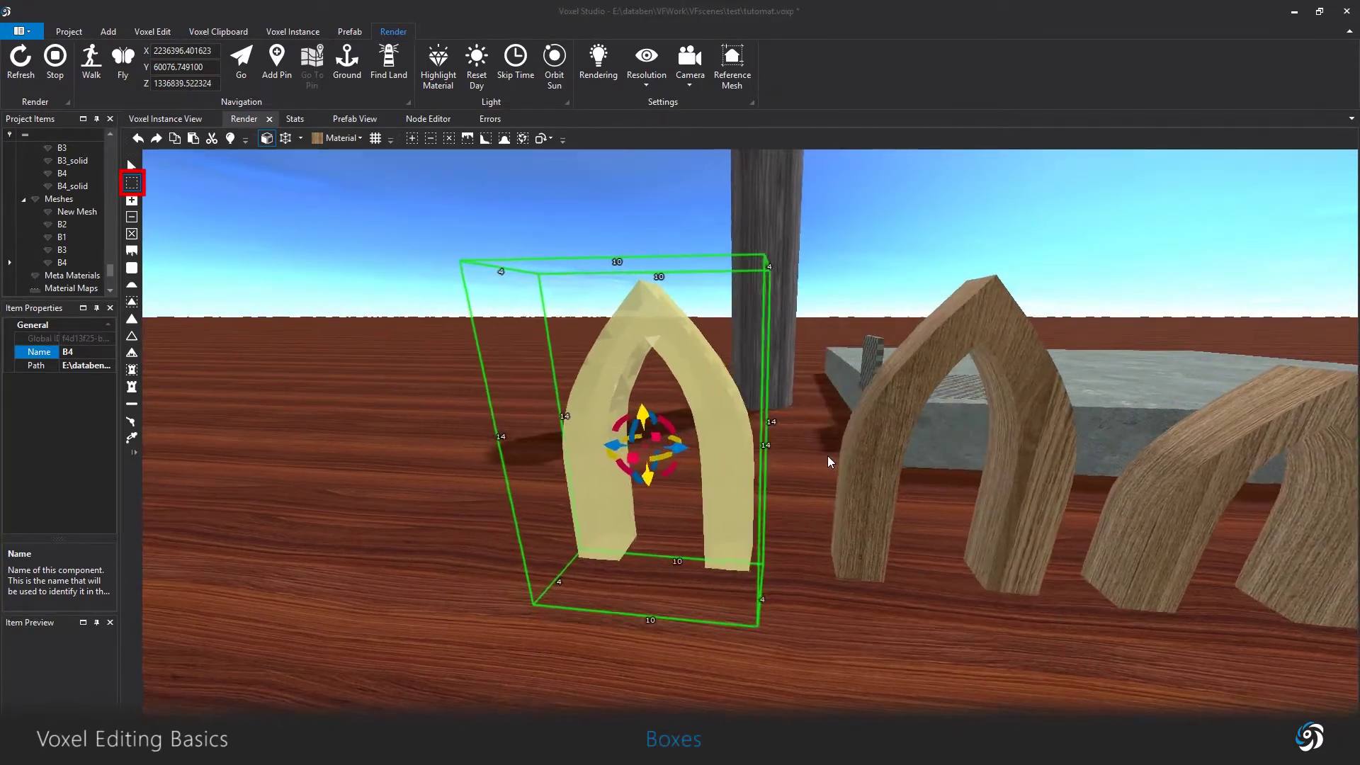
{"action": "key", "text": "a"}
{"action": "key", "text": "s"}
Add the copied arch to the scene and clear the selection.
{"action": "left_click", "coordinate": [411, 140]}
{"action": "right_click_drag", "start_coordinate": [476, 313], "coordinate": [462, 332]}
{"action": "key", "text": "Escape"}
{"action": "key", "text": "d"}
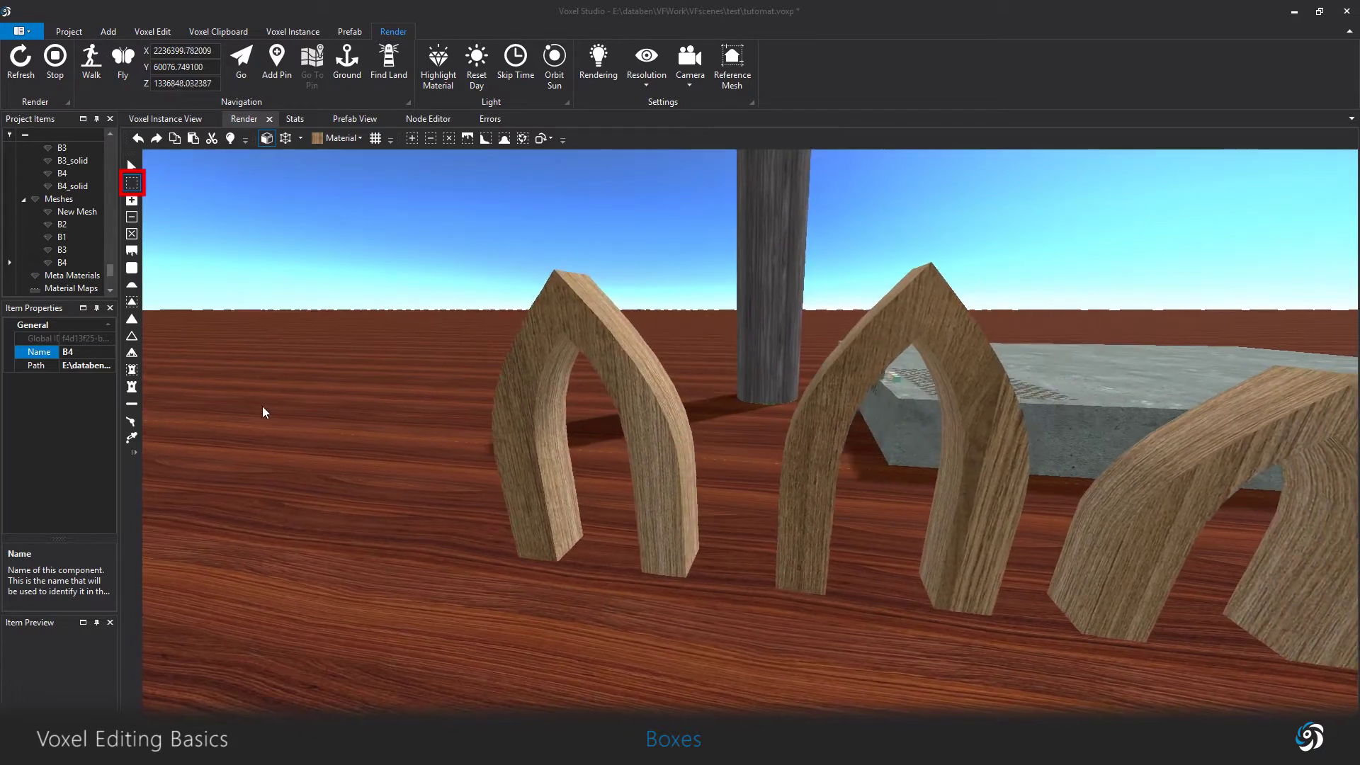
Turn on the grid and create a selection box about 11 × 9 × 11 voxels over the checkered floor.
{"action": "key", "text": "s"}
{"action": "key", "text": "d"}
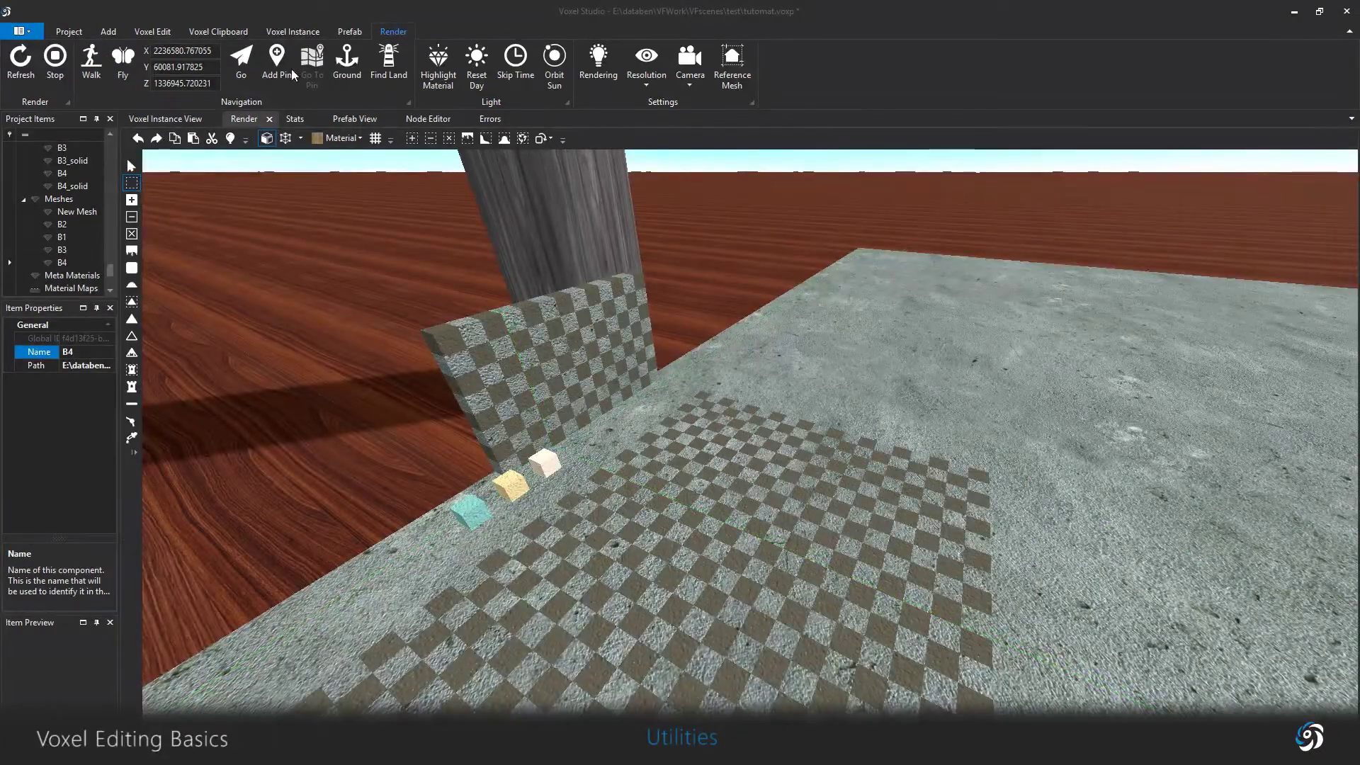
{"action": "left_click", "coordinate": [375, 138]}
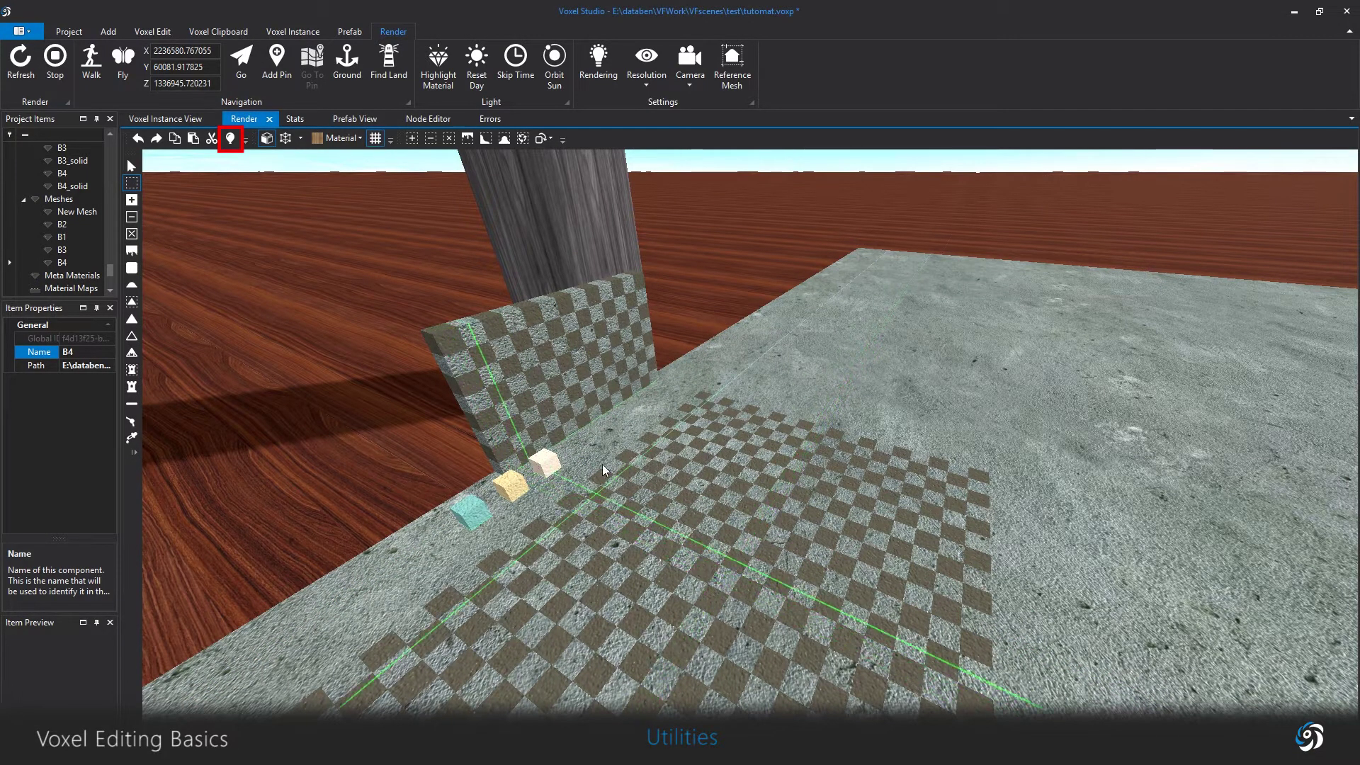
{"action": "left_click_drag", "start_coordinate": [599, 550], "coordinate": [892, 500]}
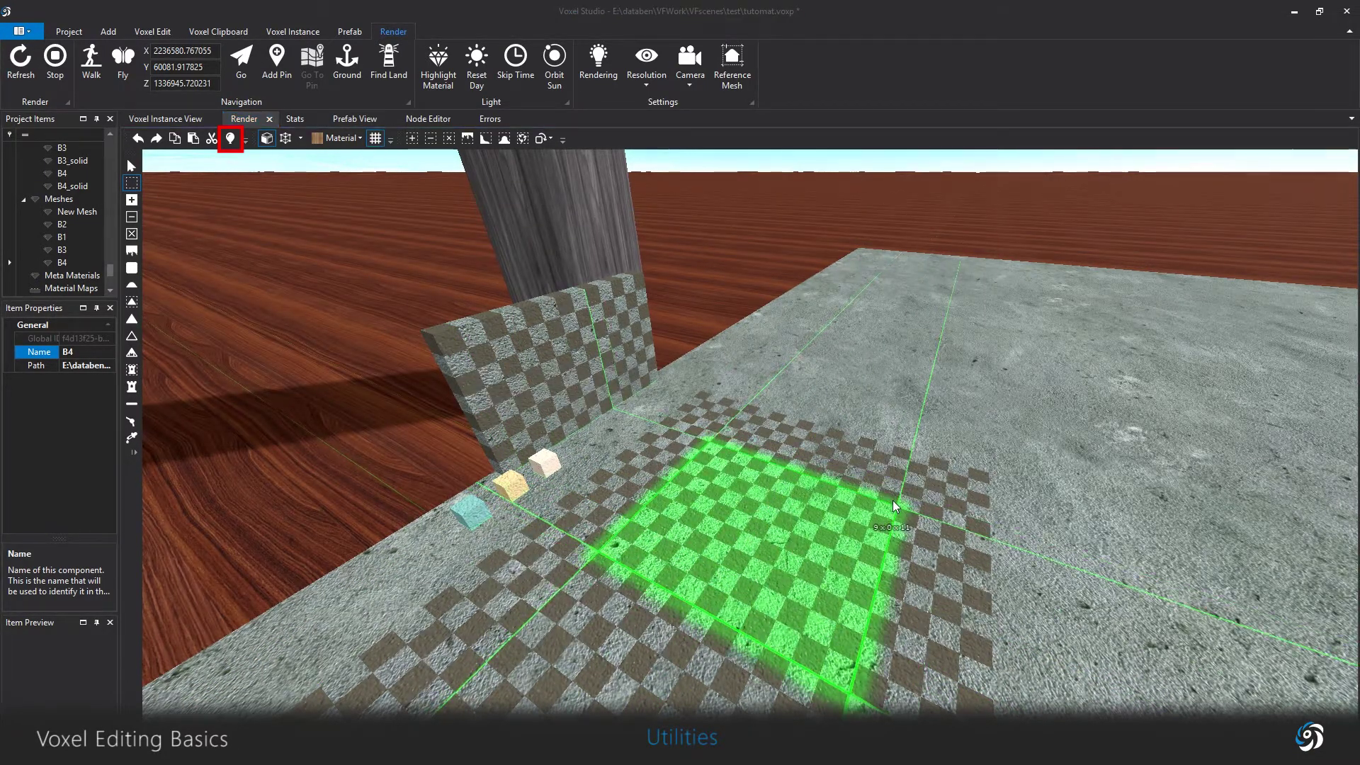
{"action": "left_click", "coordinate": [585, 316]}
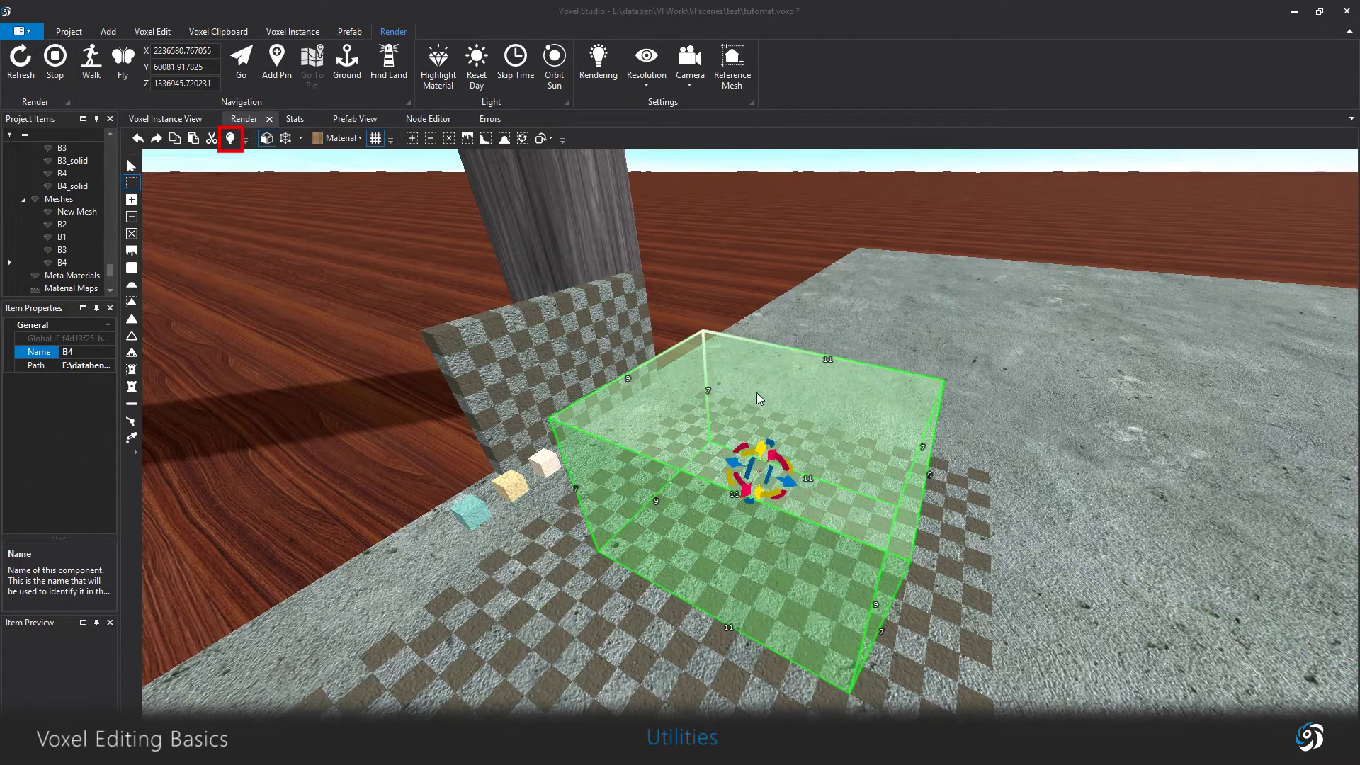
{"action": "left_click", "coordinate": [762, 185]}
{"action": "middle_click_drag", "start_coordinate": [451, 241], "coordinate": [432, 213]}
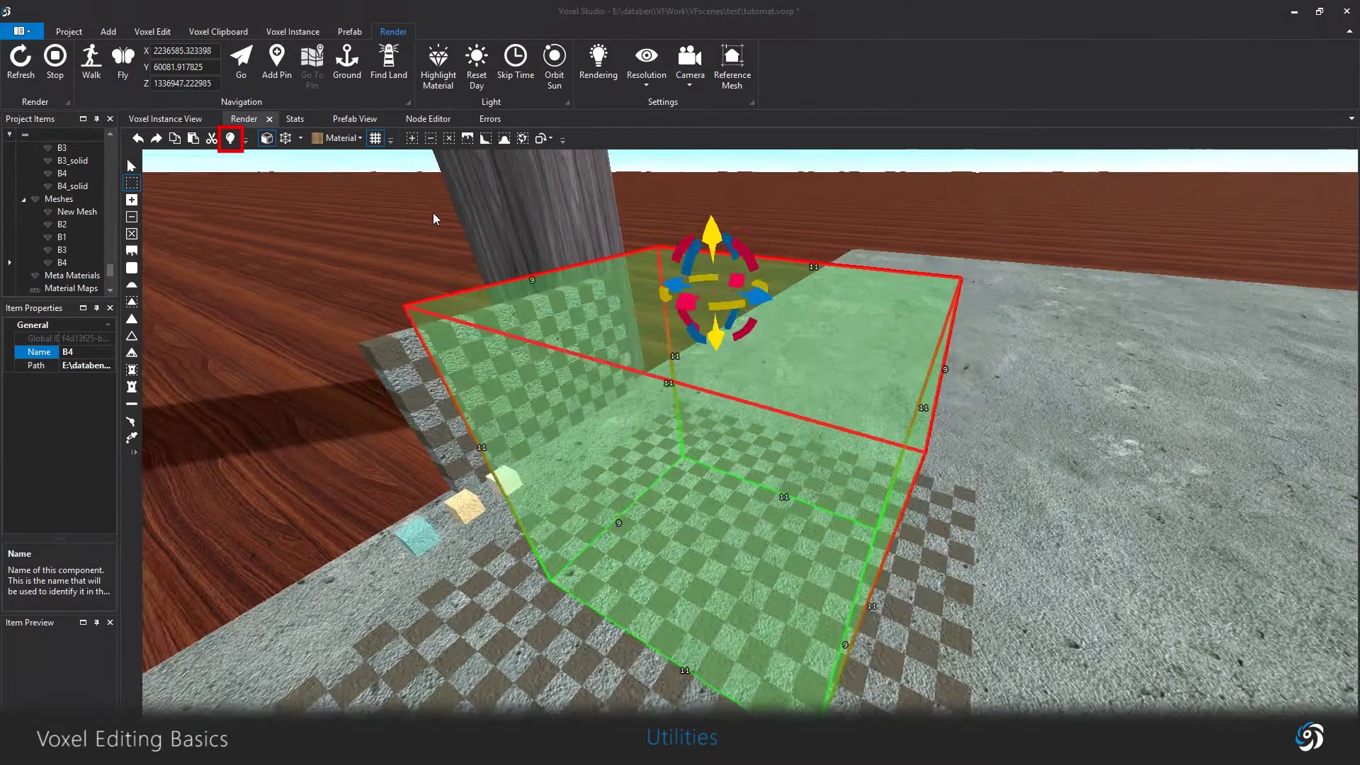
{"action": "left_click", "coordinate": [430, 139]}
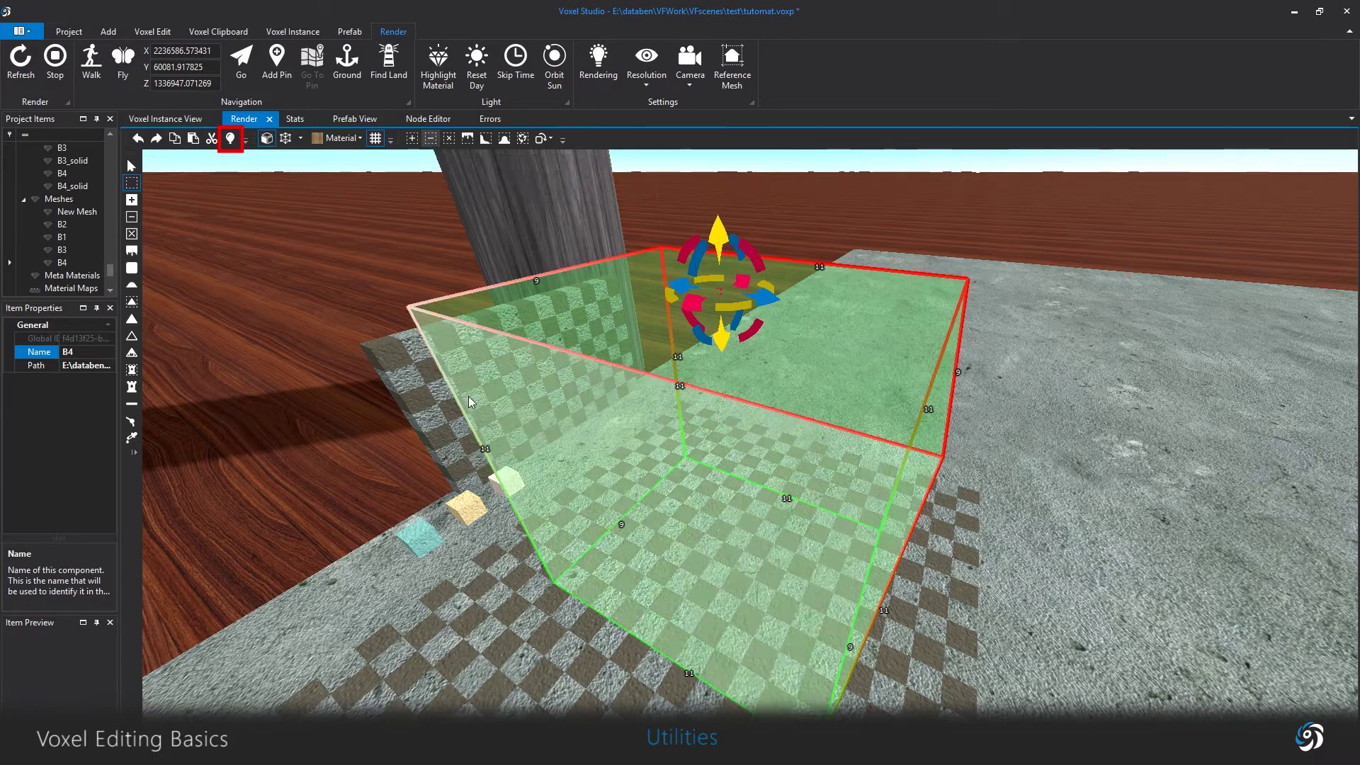
Box-select the taller wooden arch with a 12 × 6 × 16 voxel selection and copy it.
{"action": "middle_click_drag", "start_coordinate": [572, 528], "coordinate": [759, 395]}
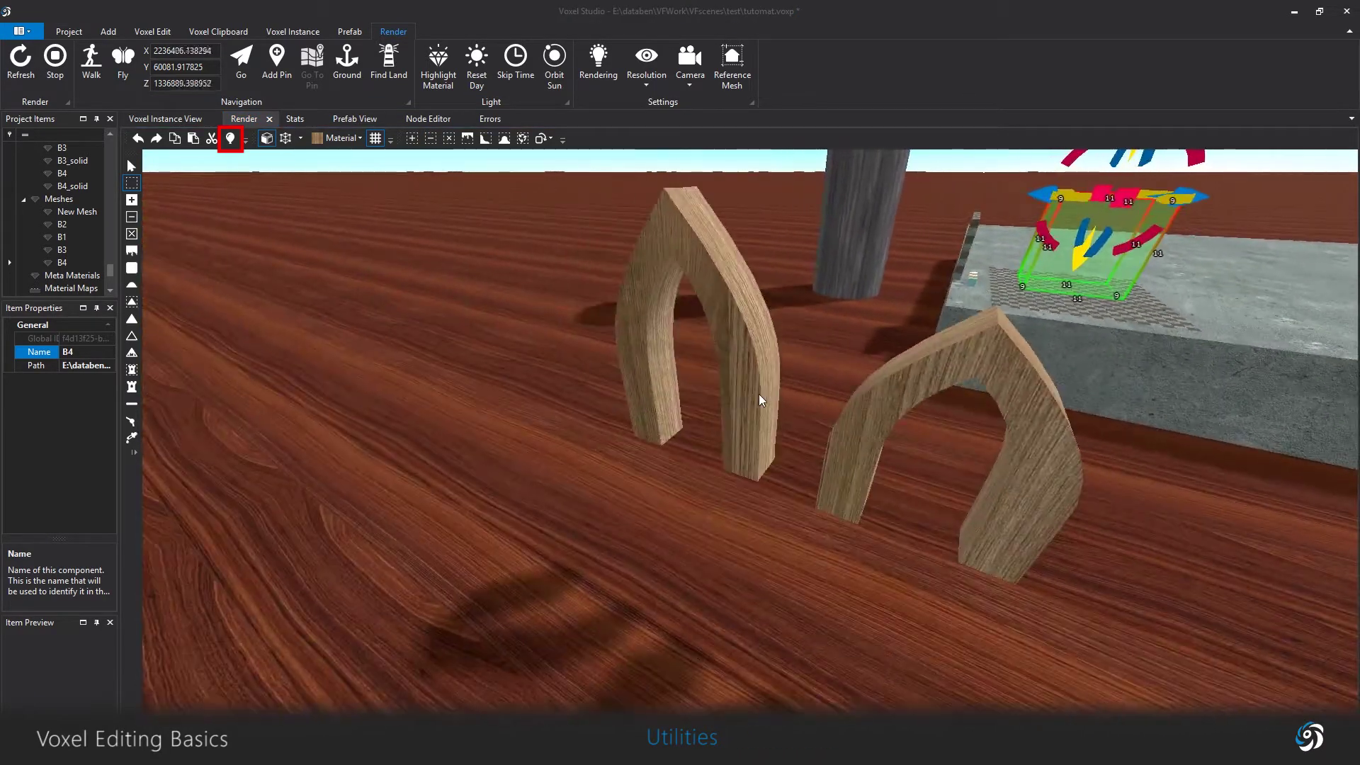
{"action": "left_click", "coordinate": [725, 326]}
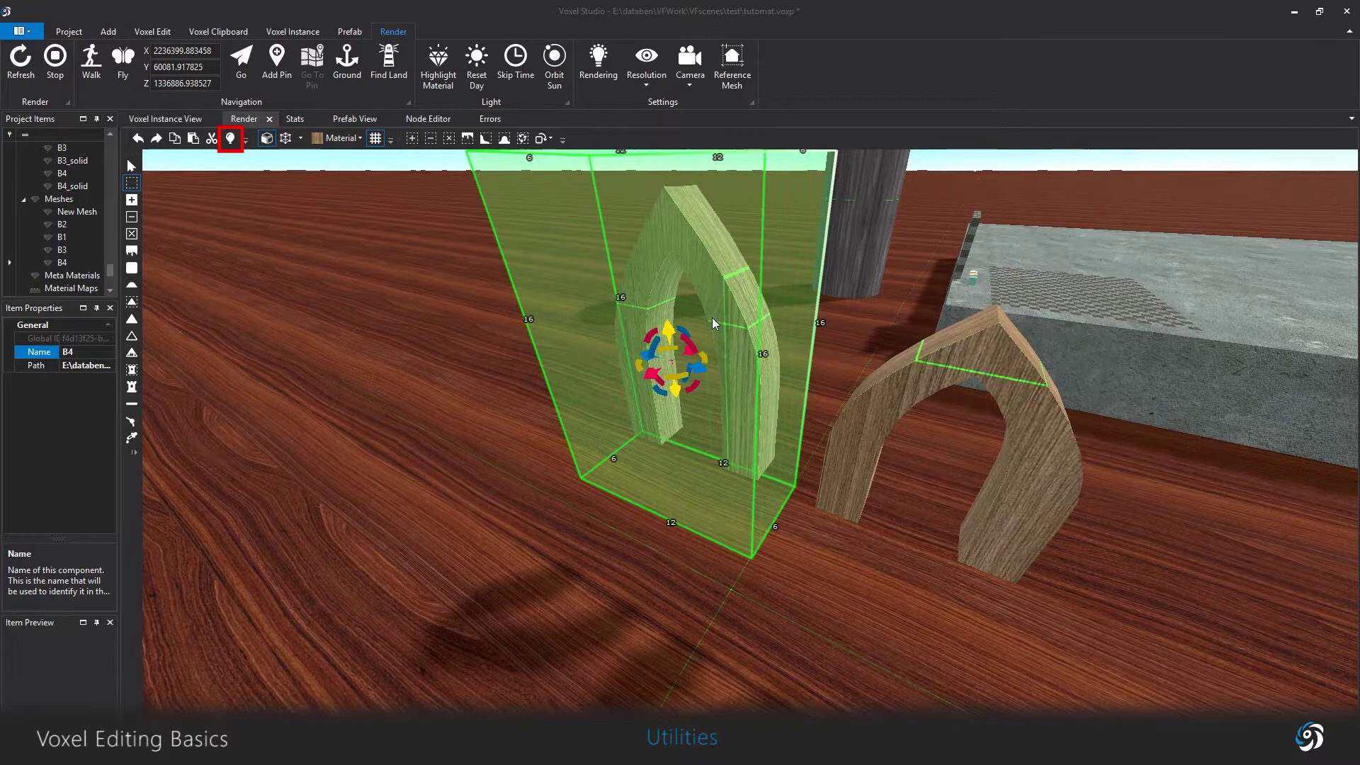
{"action": "left_click", "coordinate": [173, 141]}
Paste the copied arch onto the checkered floor, nudge it slightly and add it to the scene.
{"action": "middle_click_drag", "start_coordinate": [986, 284], "coordinate": [413, 680]}
{"action": "middle_click_drag", "start_coordinate": [935, 397], "coordinate": [780, 625]}
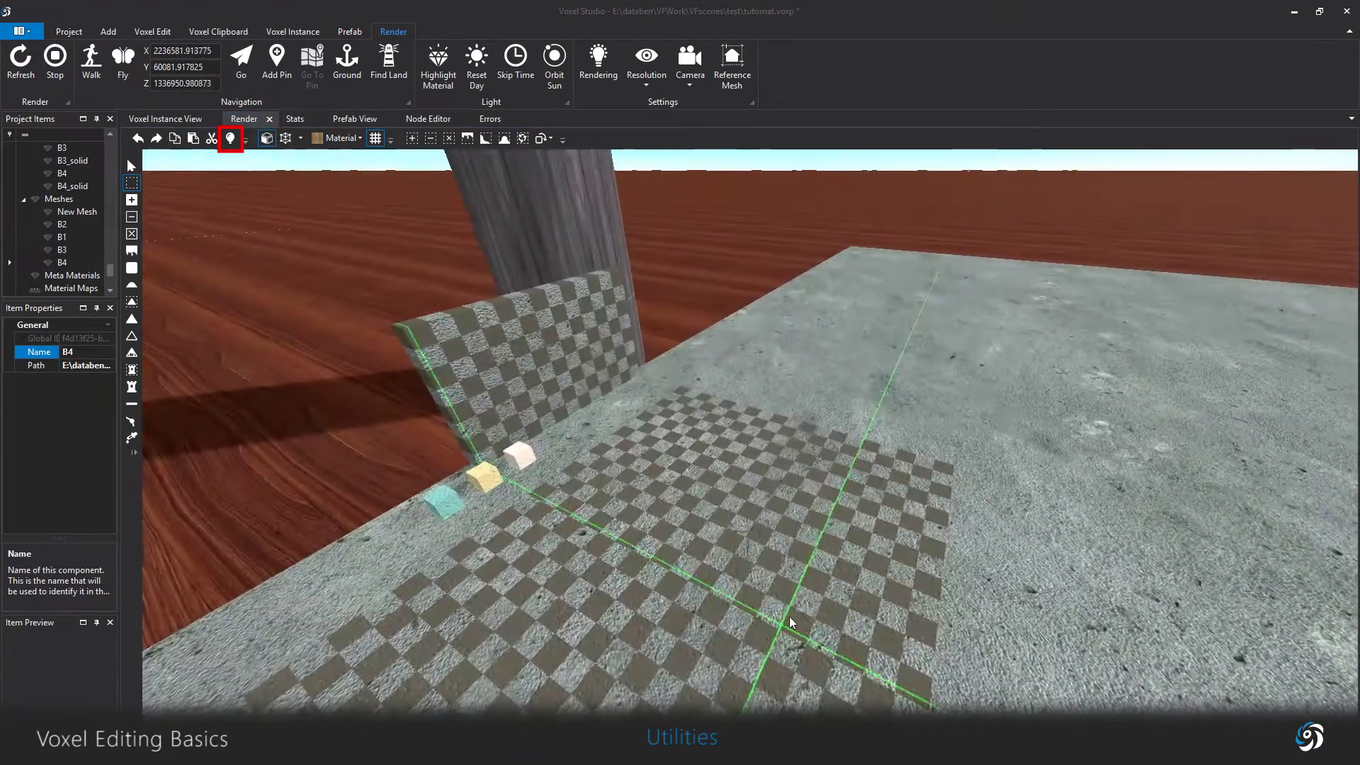
{"action": "left_click", "coordinate": [199, 139]}
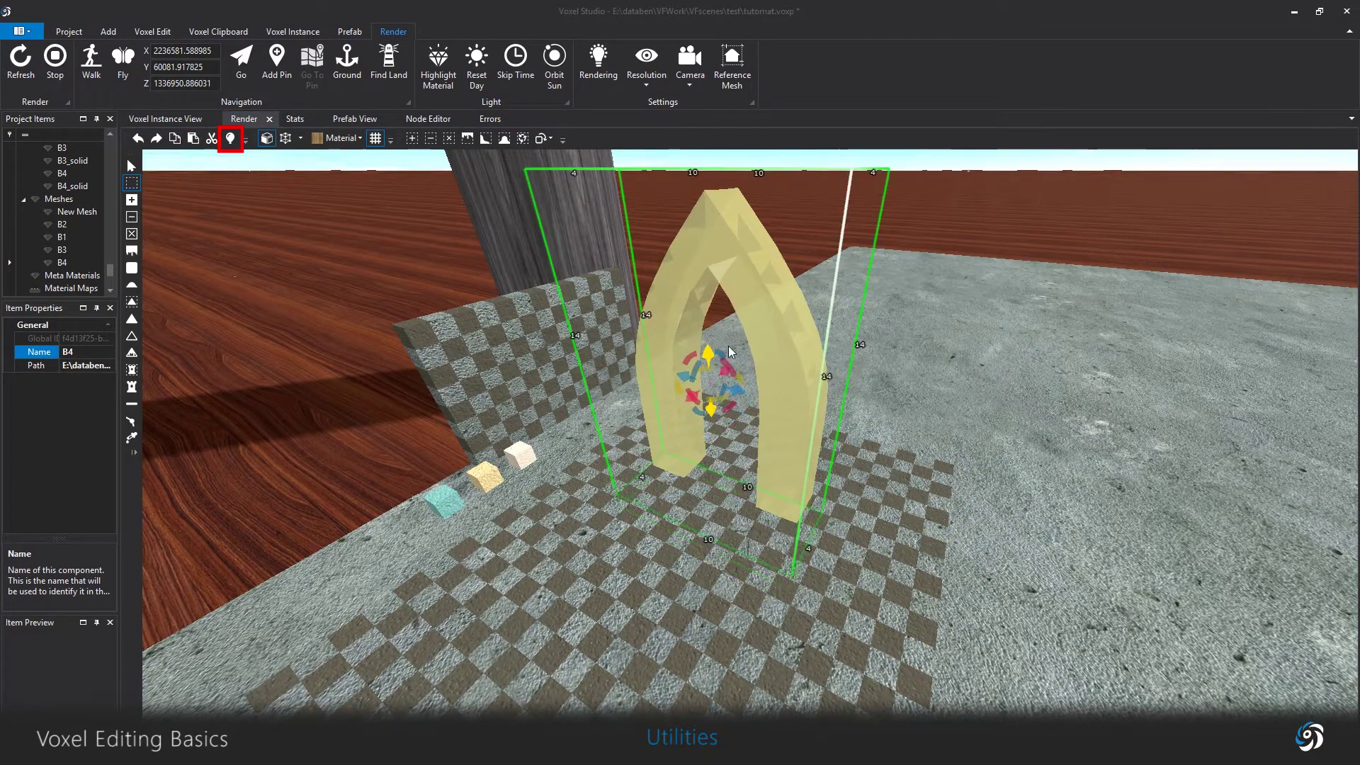
{"action": "left_click", "coordinate": [592, 327]}
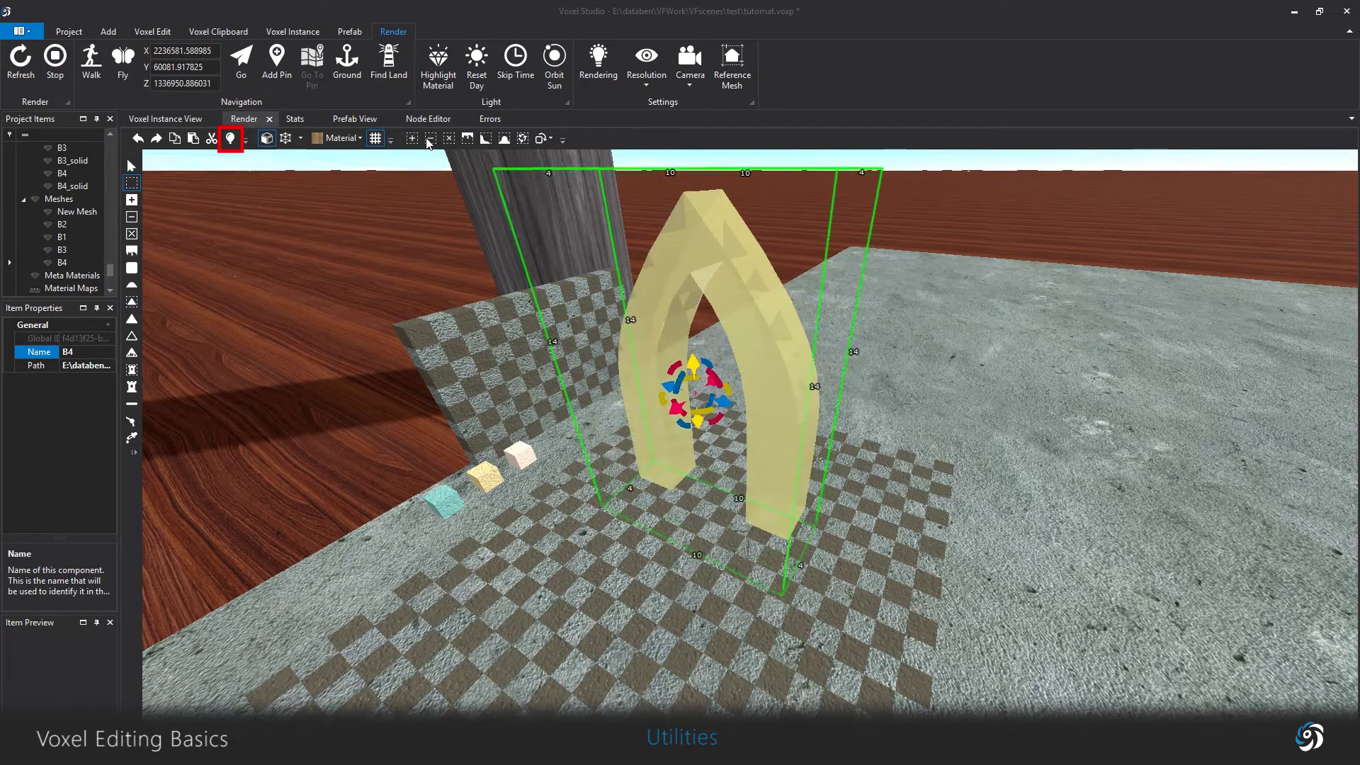
{"action": "left_click", "coordinate": [413, 140]}
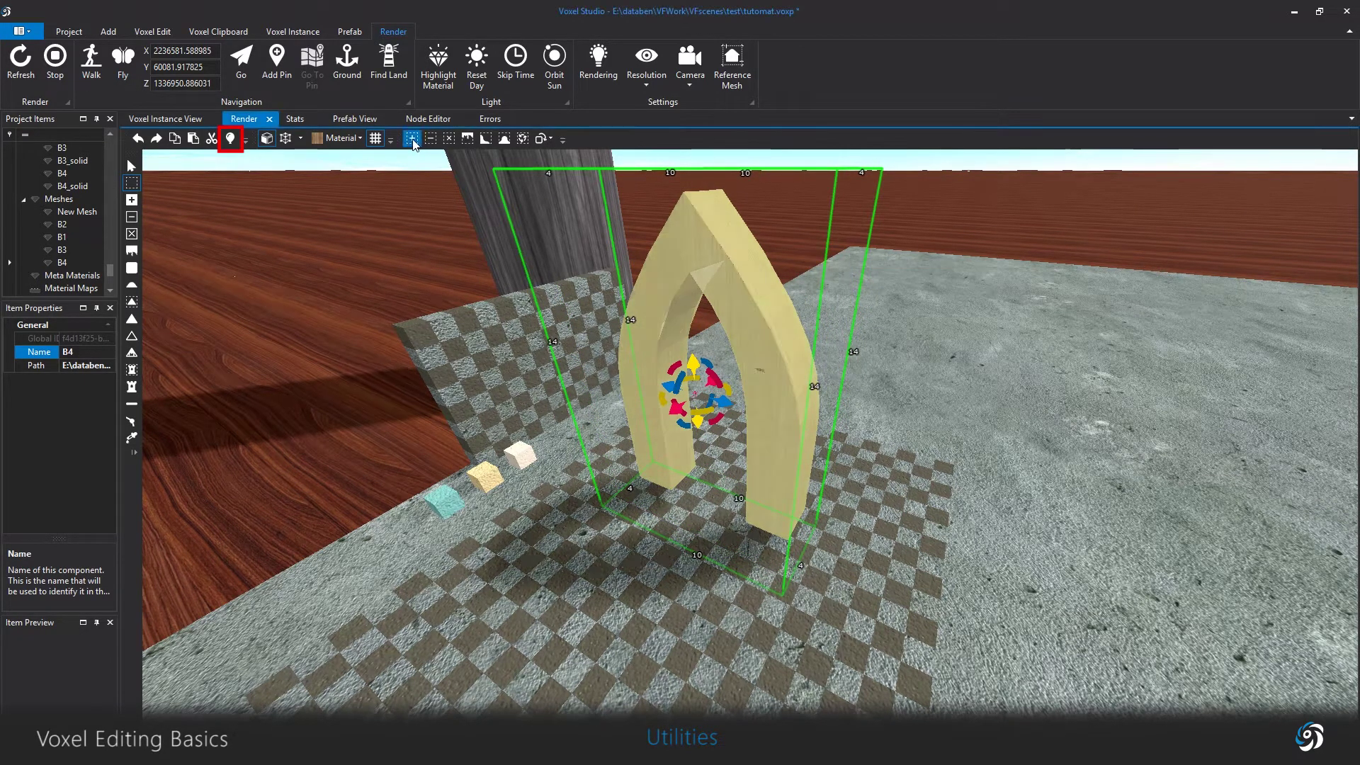
{"action": "key", "text": "w"}
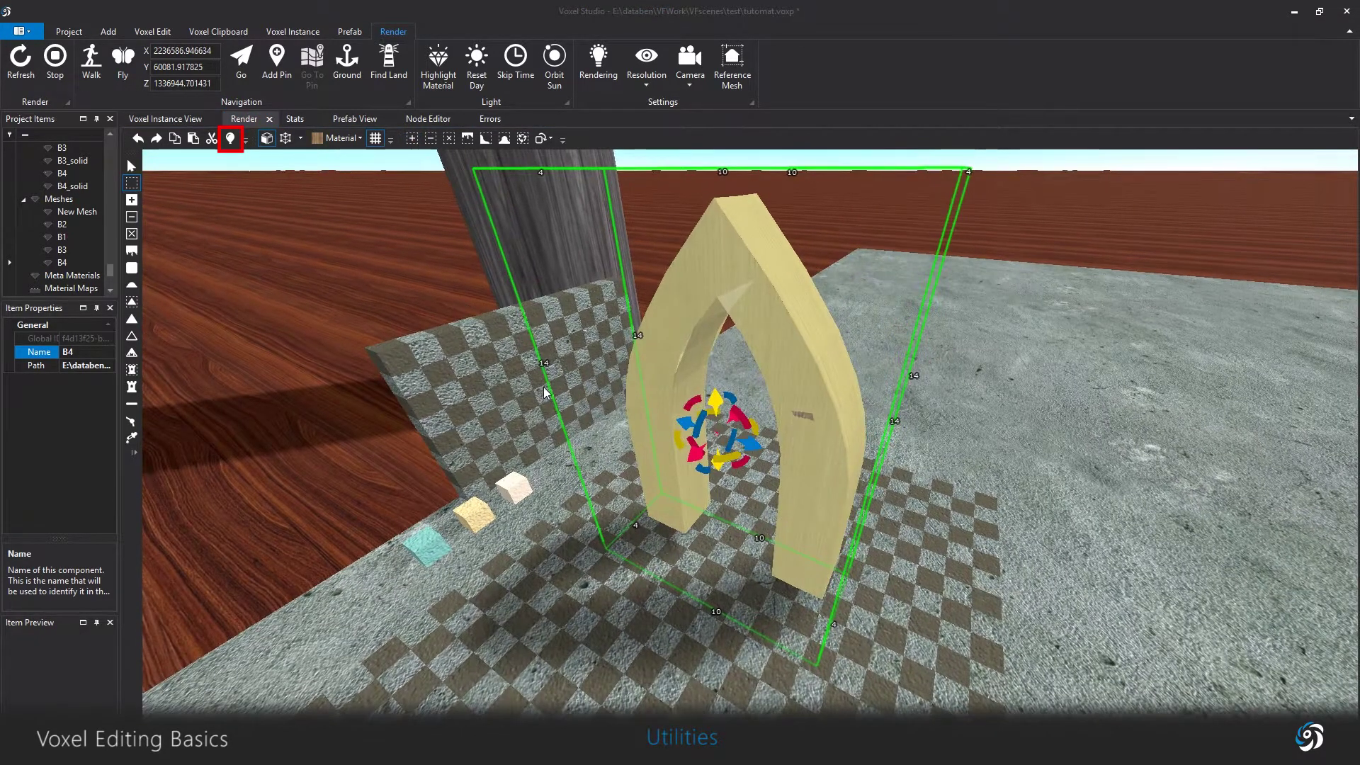
{"action": "key", "text": "Escape"}
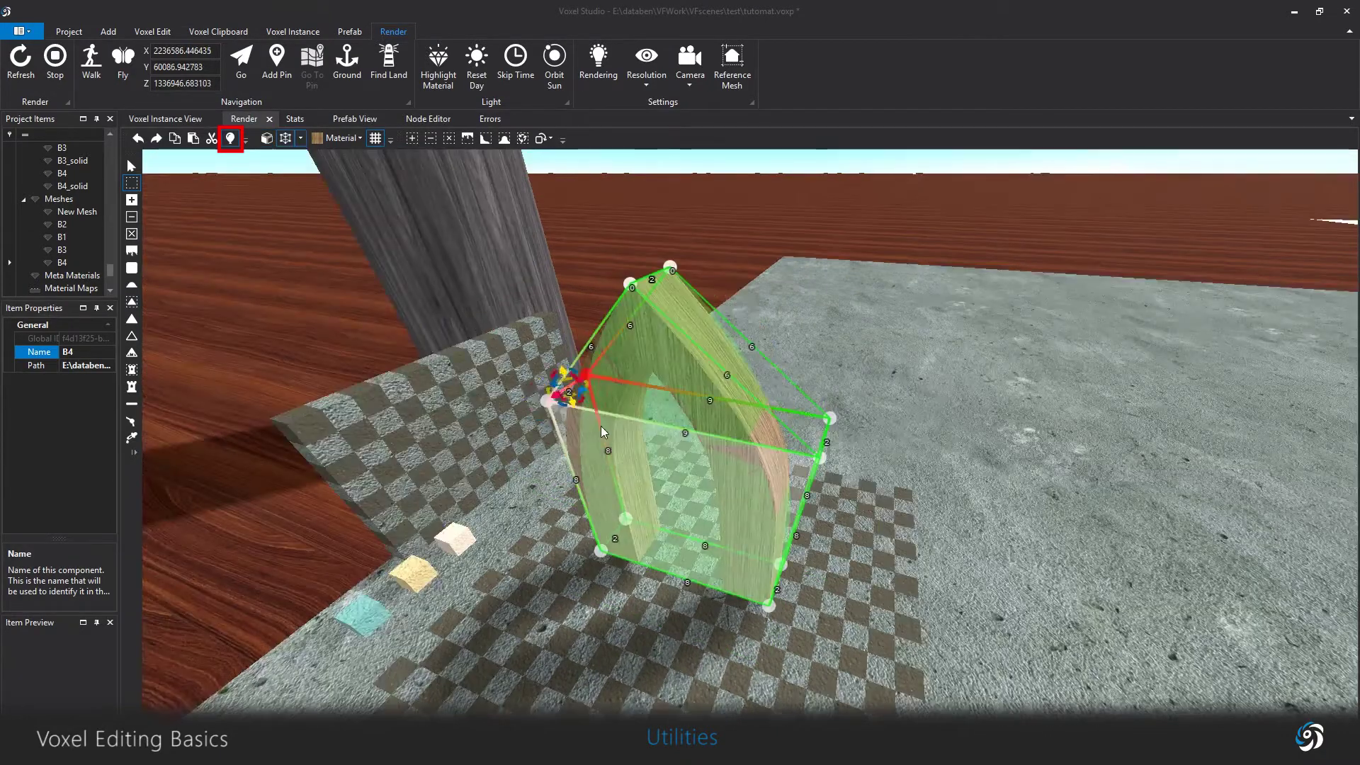
Copy the arch on the checkered floor using the point-shaped selection fitted around its outline.
{"action": "key", "text": "w"}
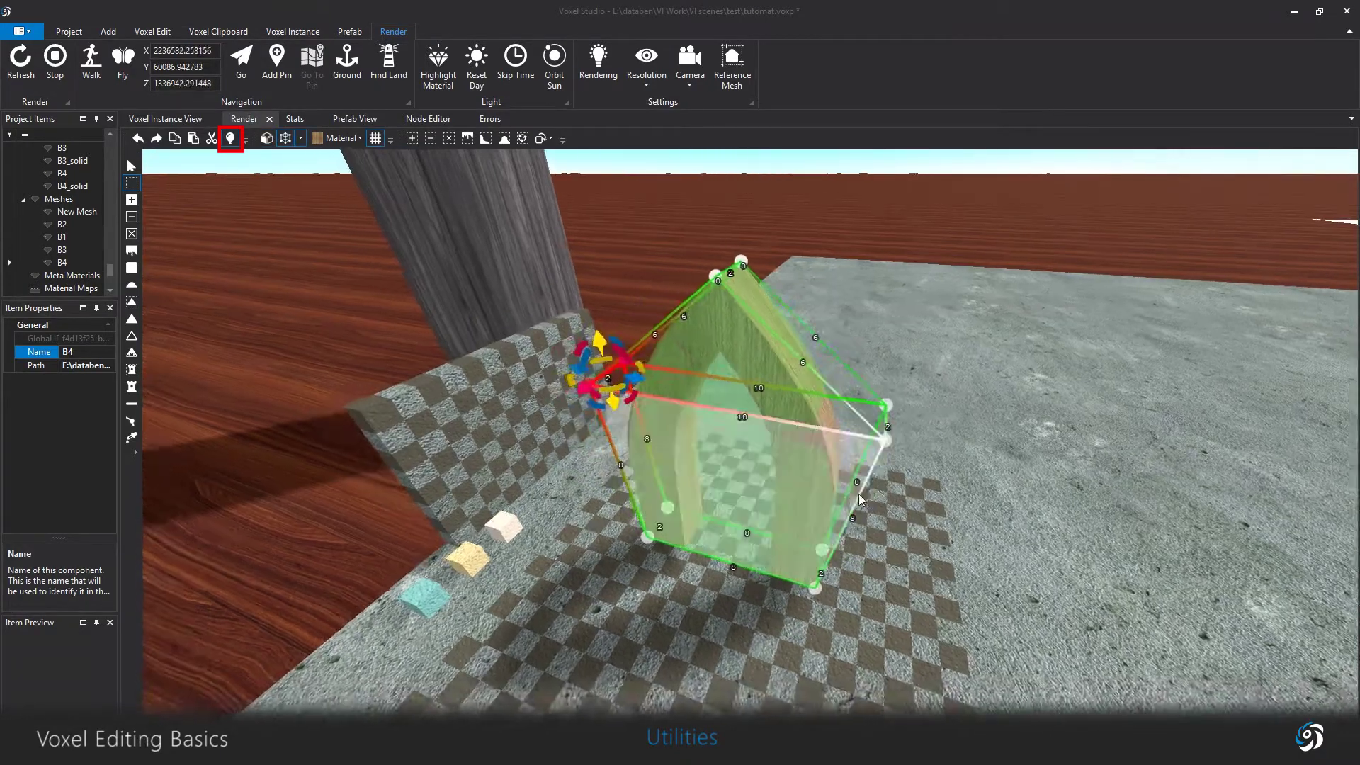
{"action": "key", "text": "w"}
{"action": "left_click", "coordinate": [175, 143]}
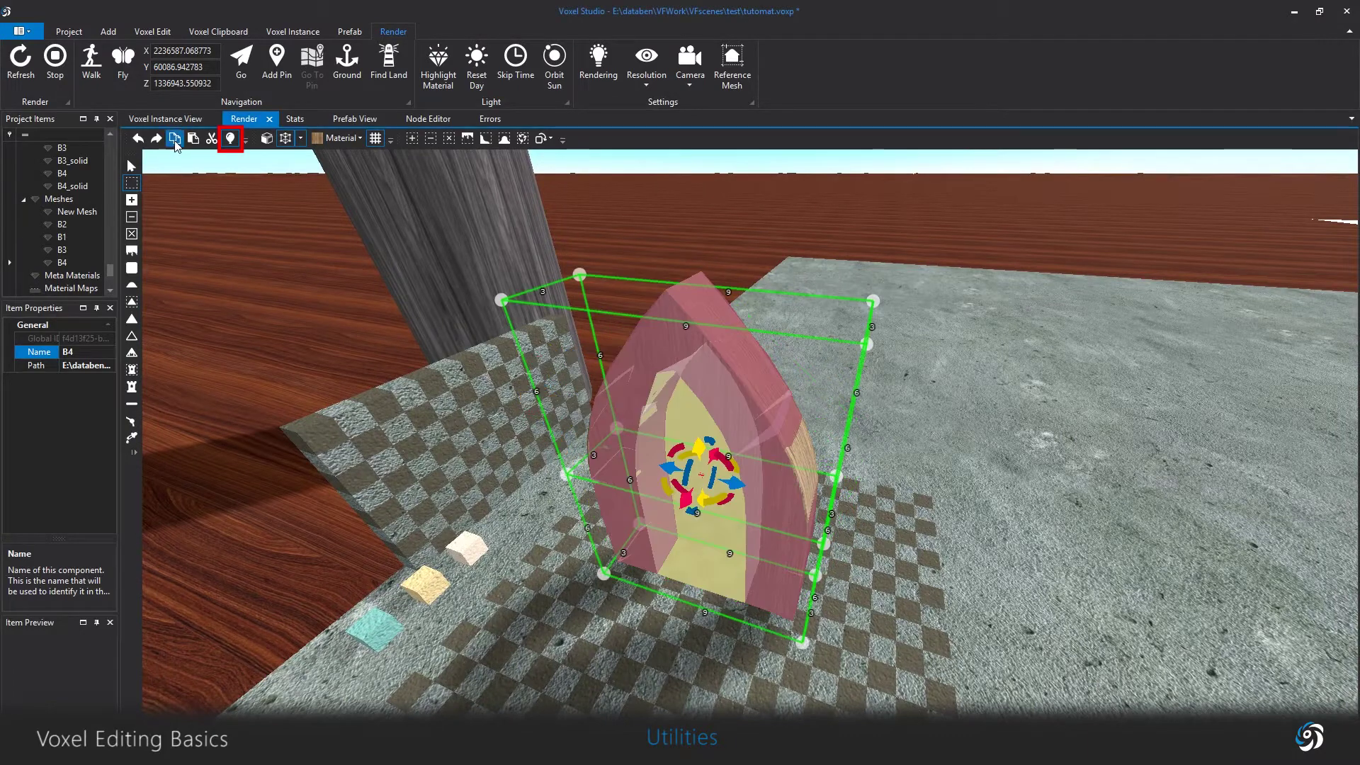
{"action": "right_click_drag", "start_coordinate": [864, 421], "coordinate": [966, 464]}
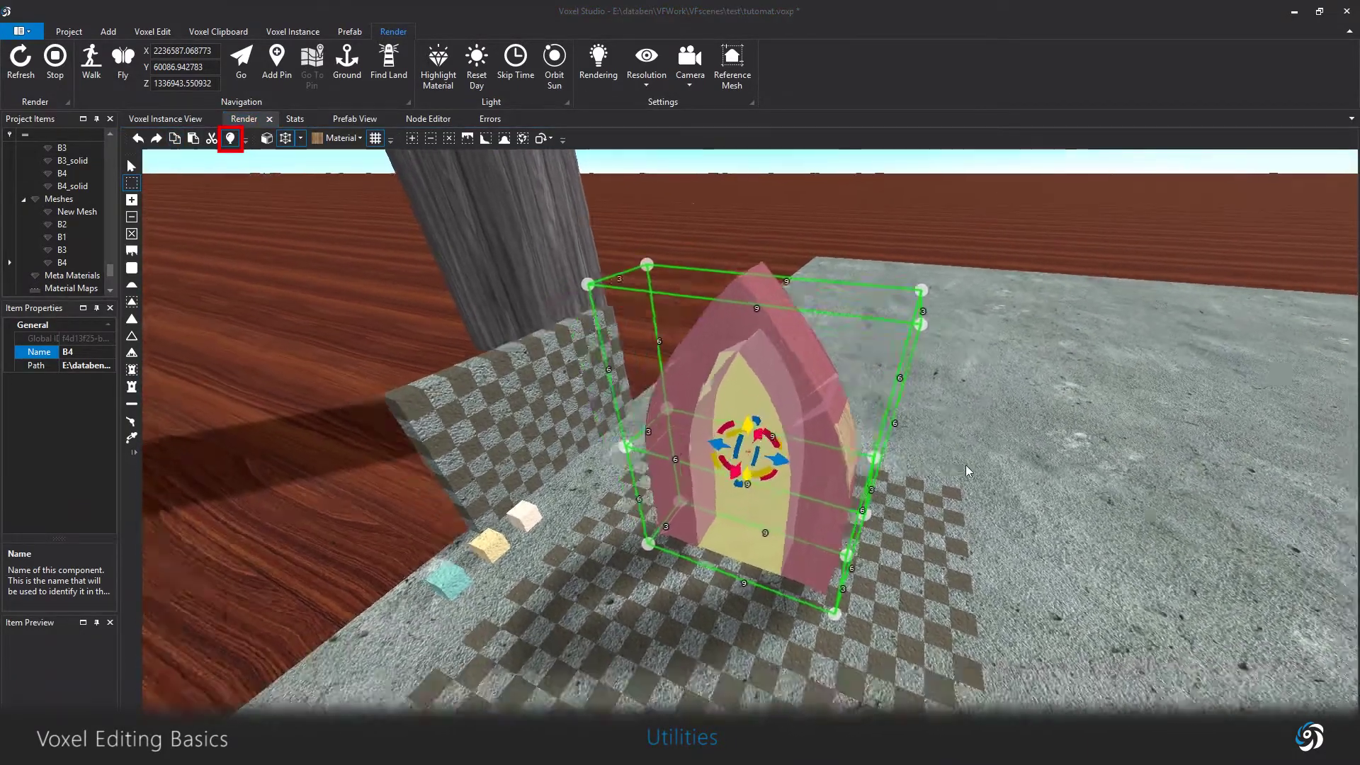
Enable pasting air, push the arch copy into the wooden wall and add it as an open window.
{"action": "left_click", "coordinate": [232, 140]}
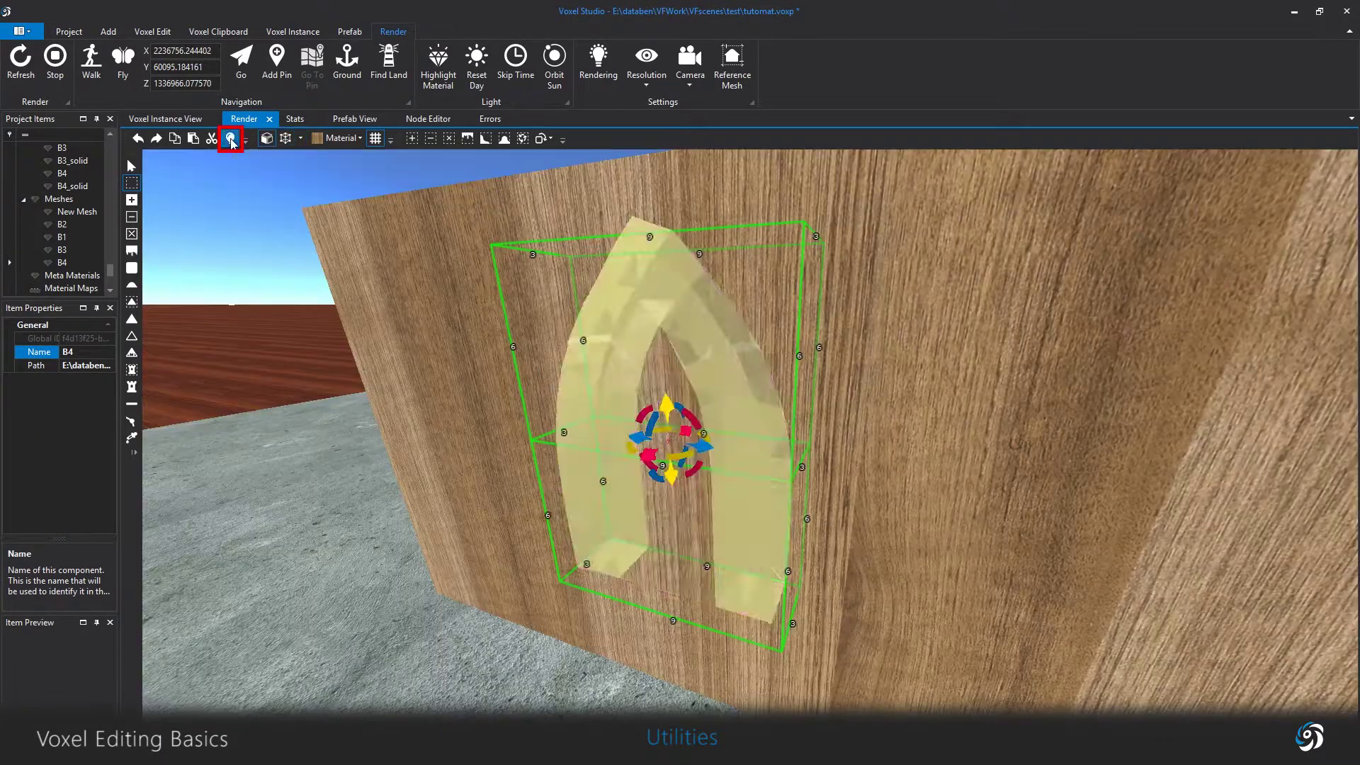
{"action": "left_click", "coordinate": [232, 140]}
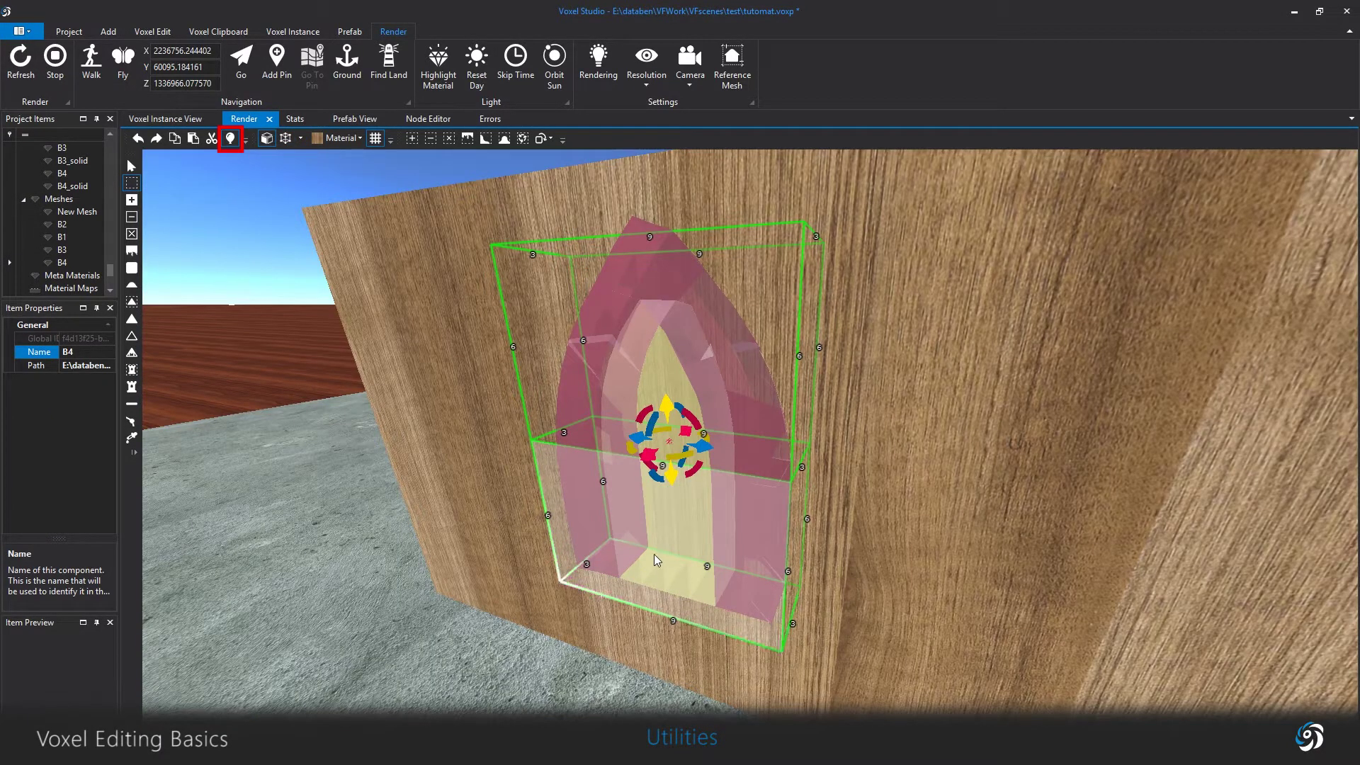
{"action": "left_click_drag", "start_coordinate": [649, 459], "coordinate": [665, 448]}
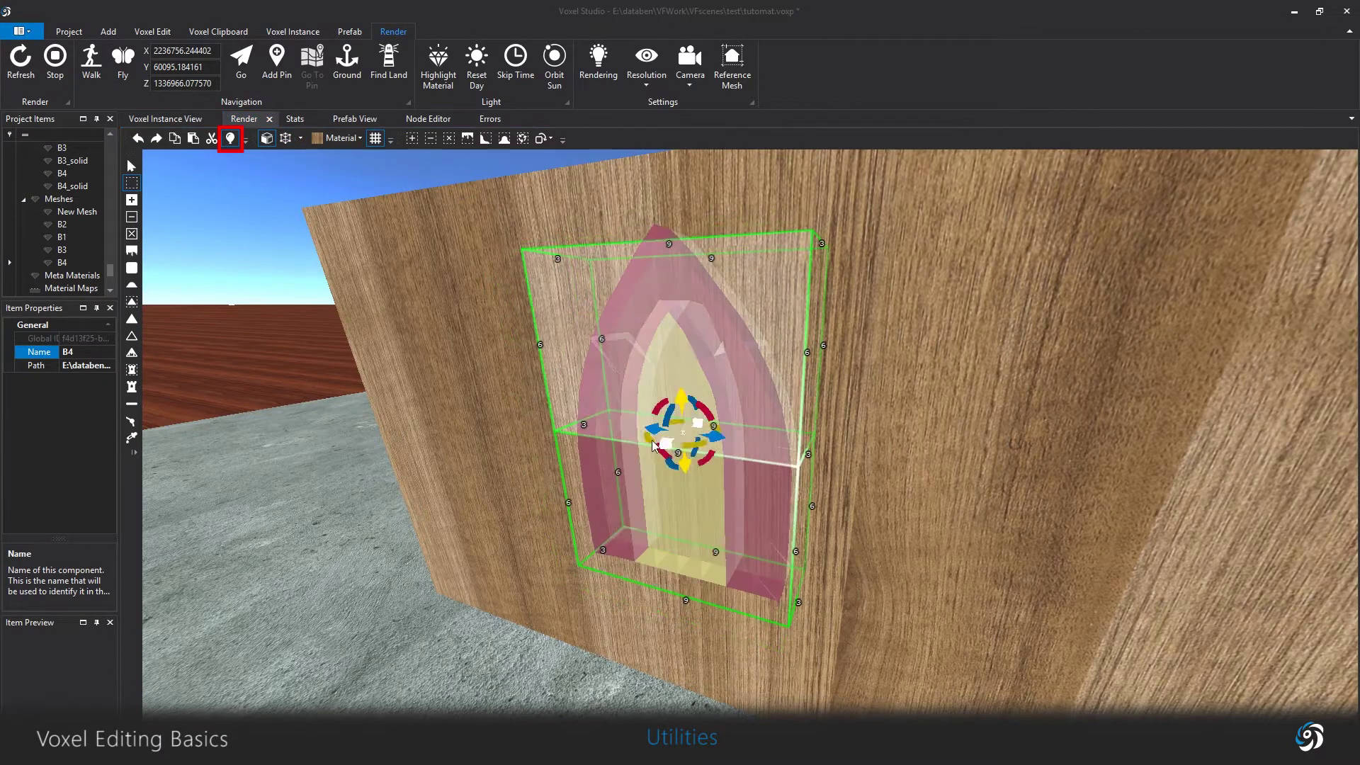
{"action": "left_click", "coordinate": [411, 139]}
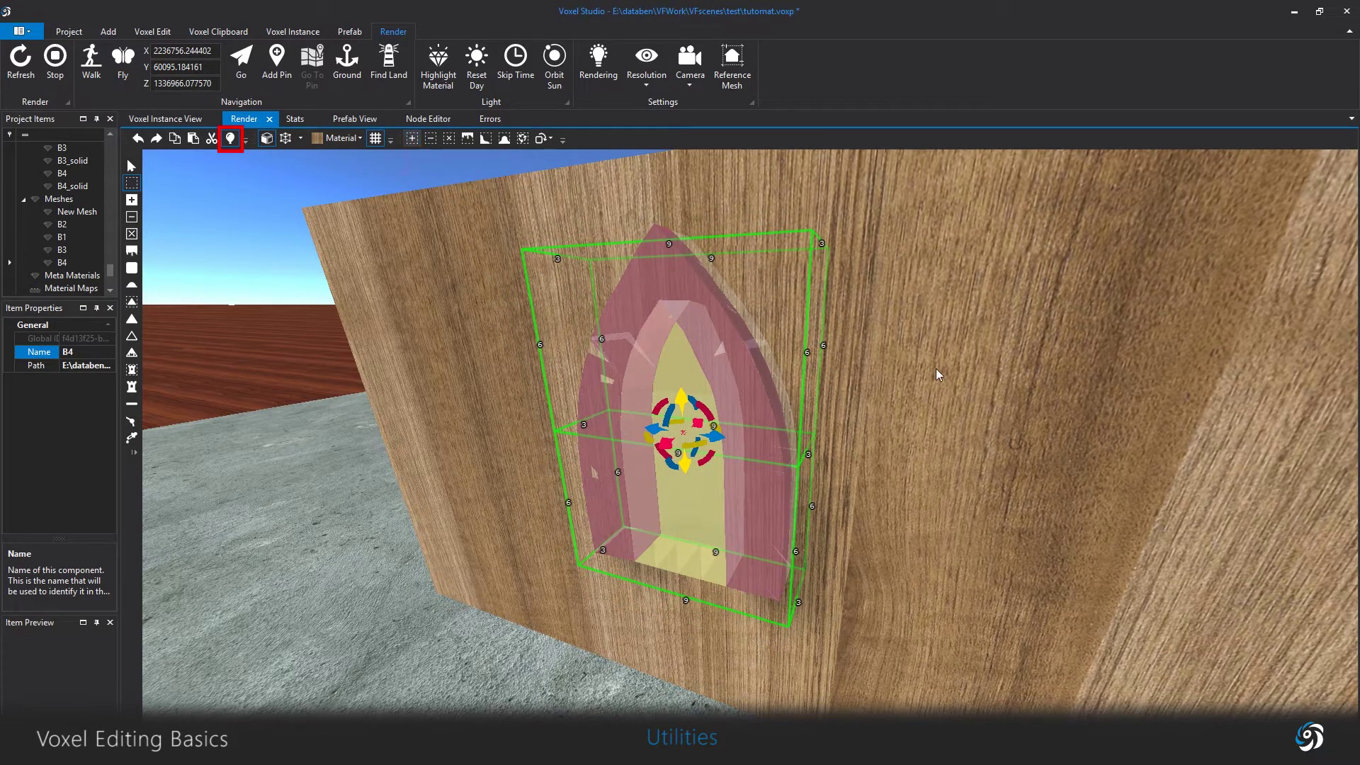
{"action": "left_click", "coordinate": [941, 402]}
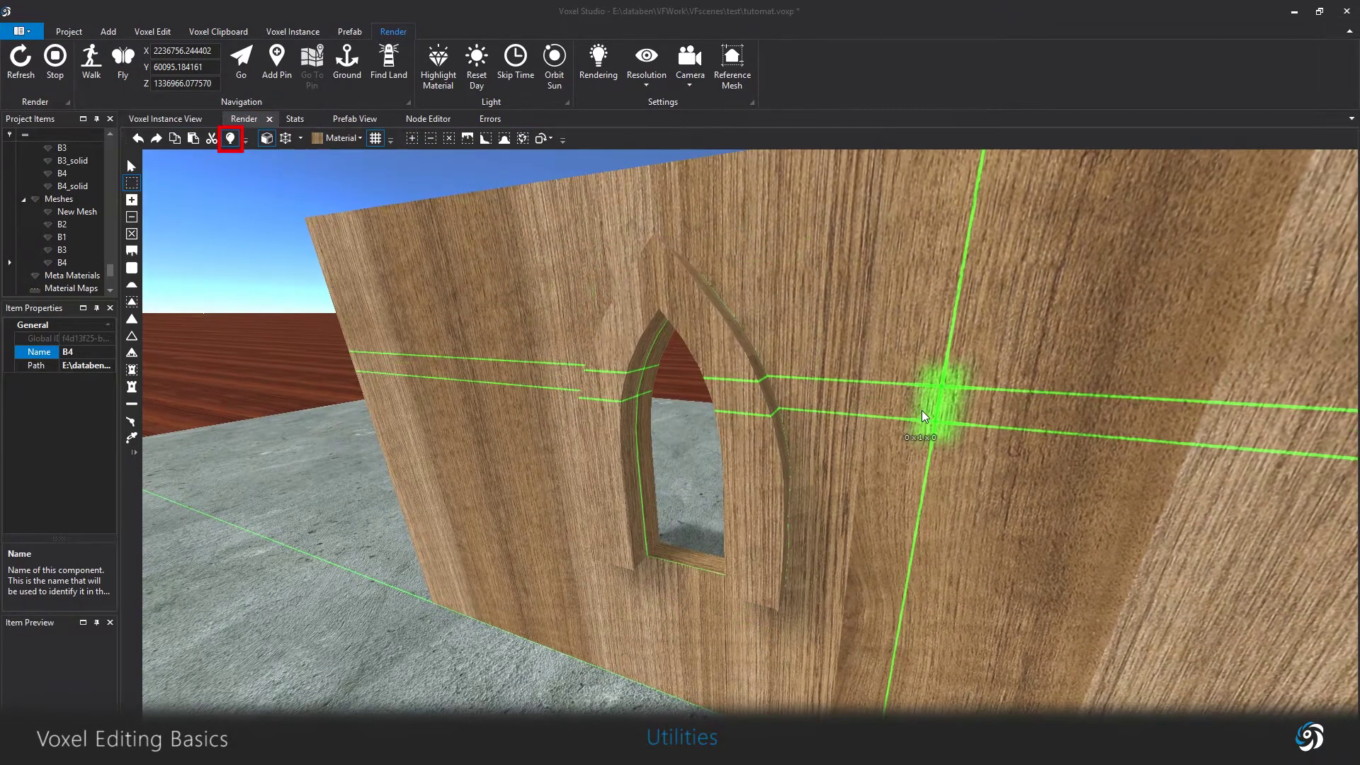
Paste another arch copy and move it along the wooden wall beside the first window.
{"action": "key", "text": "s"}
{"action": "key", "text": "a"}
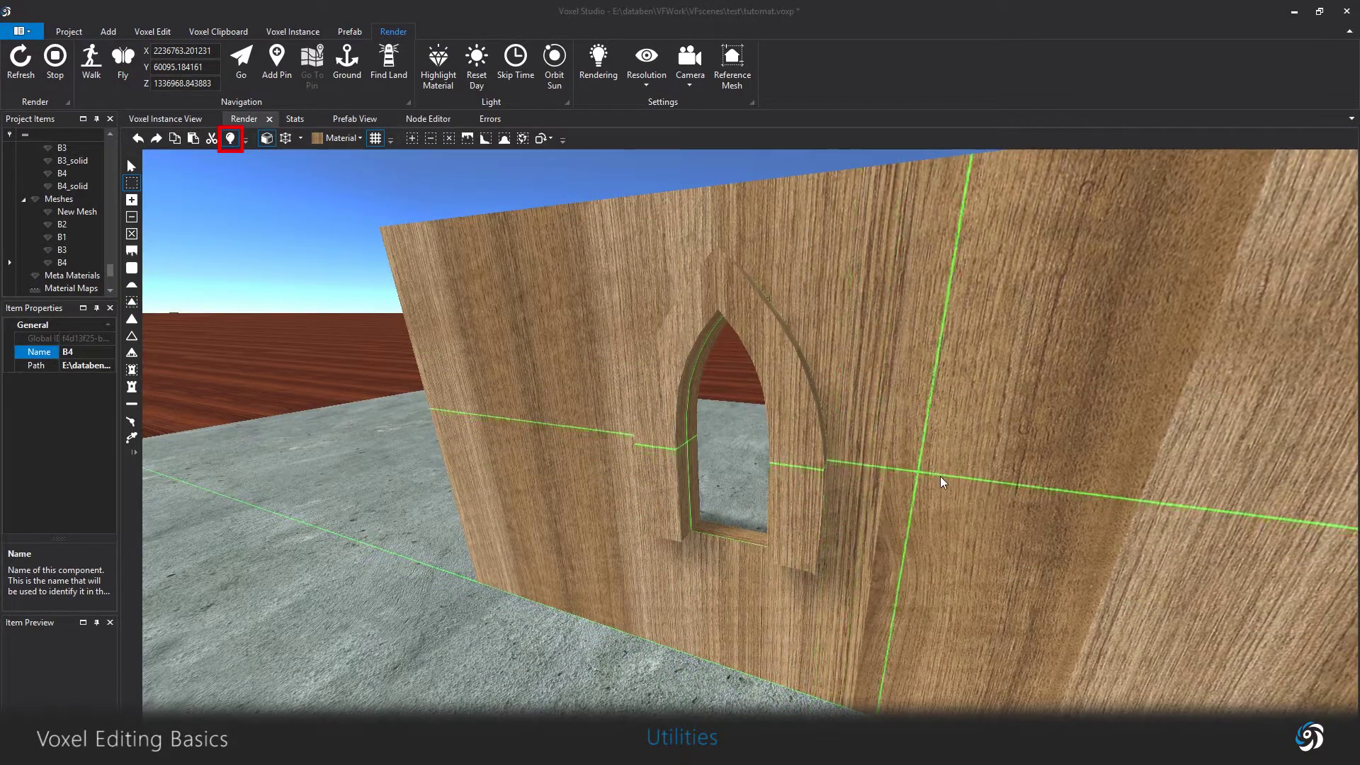
{"action": "left_click", "coordinate": [193, 138]}
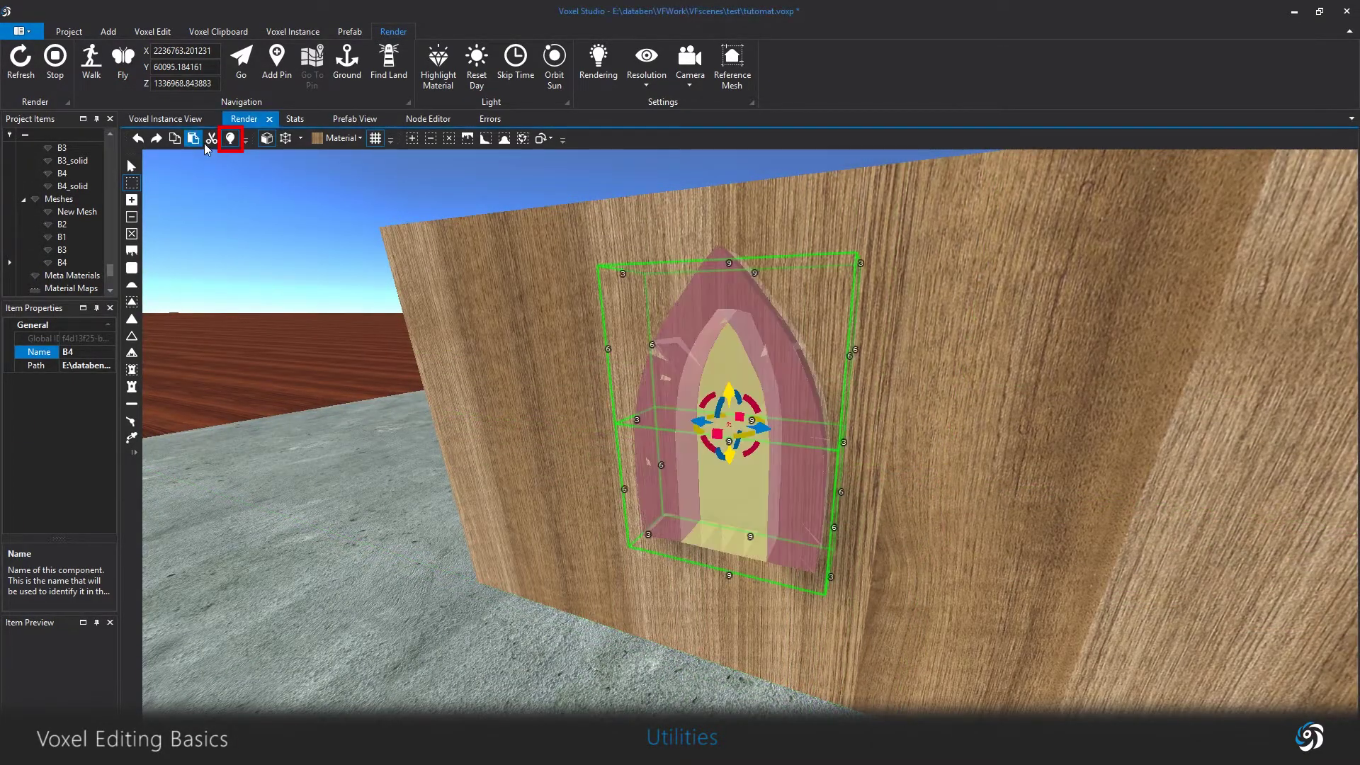
{"action": "left_click_drag", "start_coordinate": [824, 535], "coordinate": [973, 584]}
{"action": "key", "text": "d"}
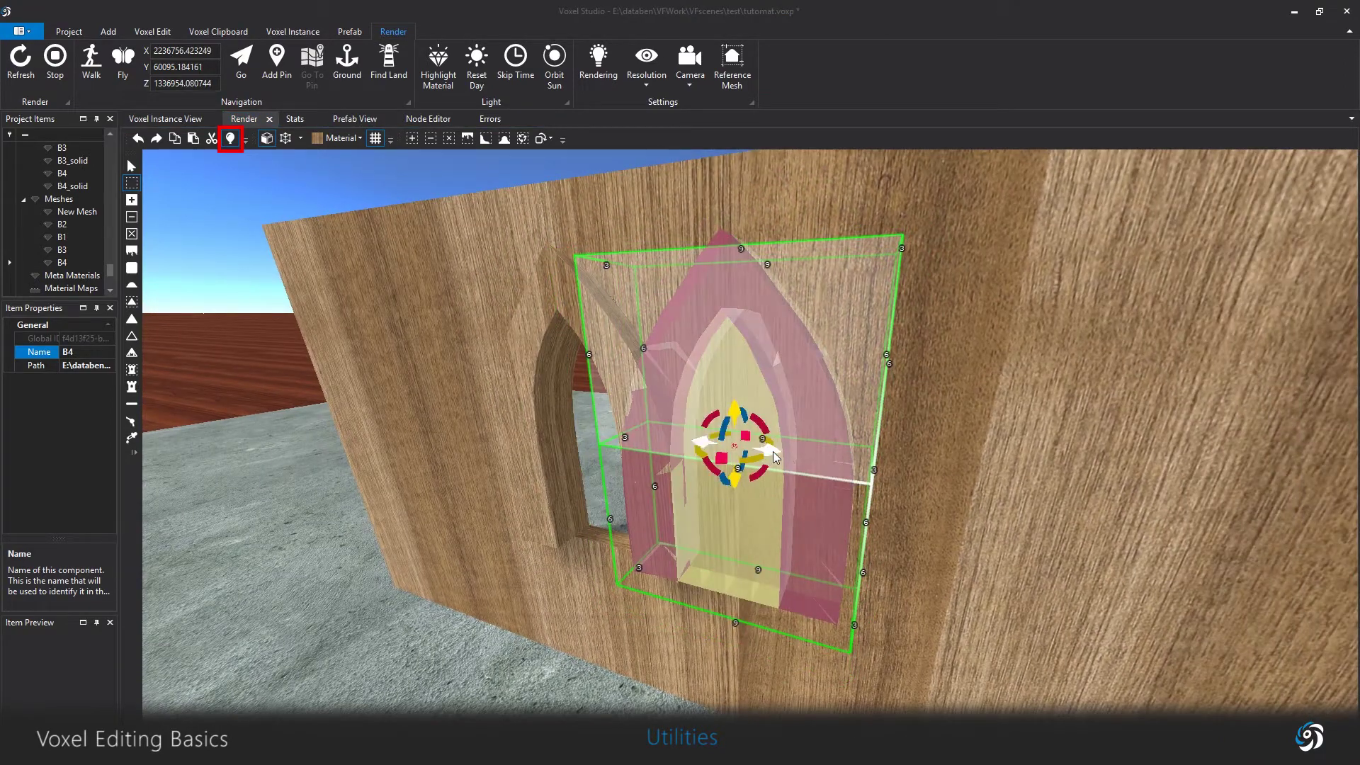
{"action": "left_click_drag", "start_coordinate": [730, 455], "coordinate": [873, 472]}
{"action": "key", "text": "s"}
{"action": "key", "text": "d"}
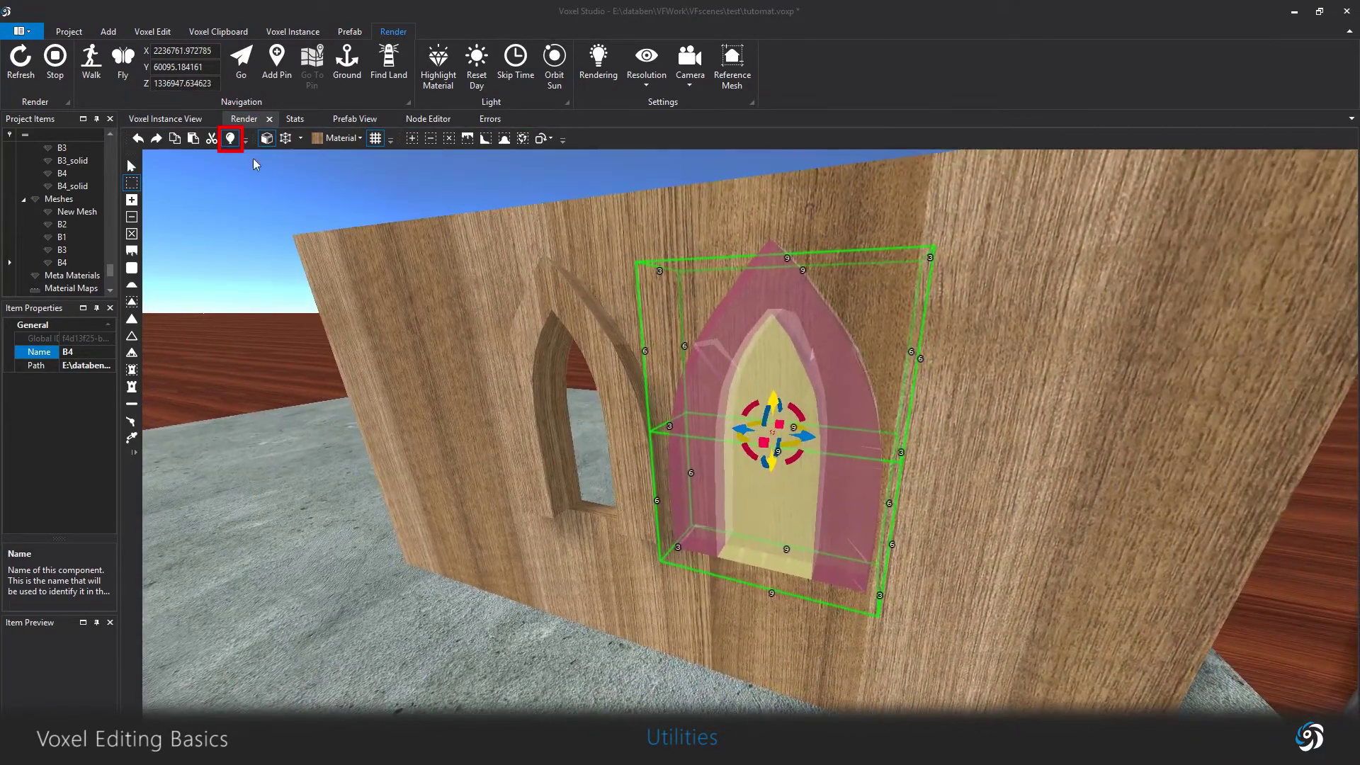
Disable pasting air, add the second arch to the wall and clear the selection.
{"action": "left_click", "coordinate": [230, 139]}
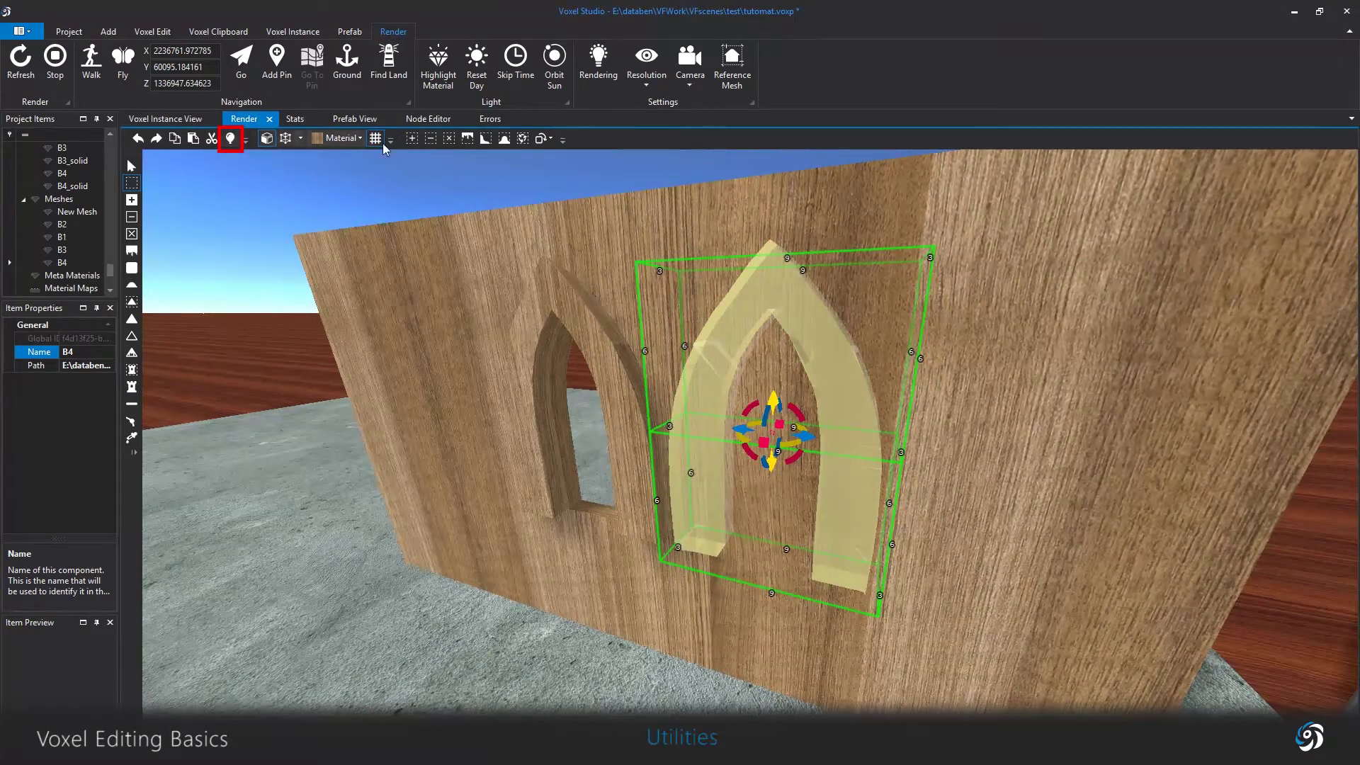
{"action": "left_click", "coordinate": [414, 141]}
{"action": "right_click_drag", "start_coordinate": [525, 324], "coordinate": [524, 323]}
{"action": "key", "text": "Escape"}
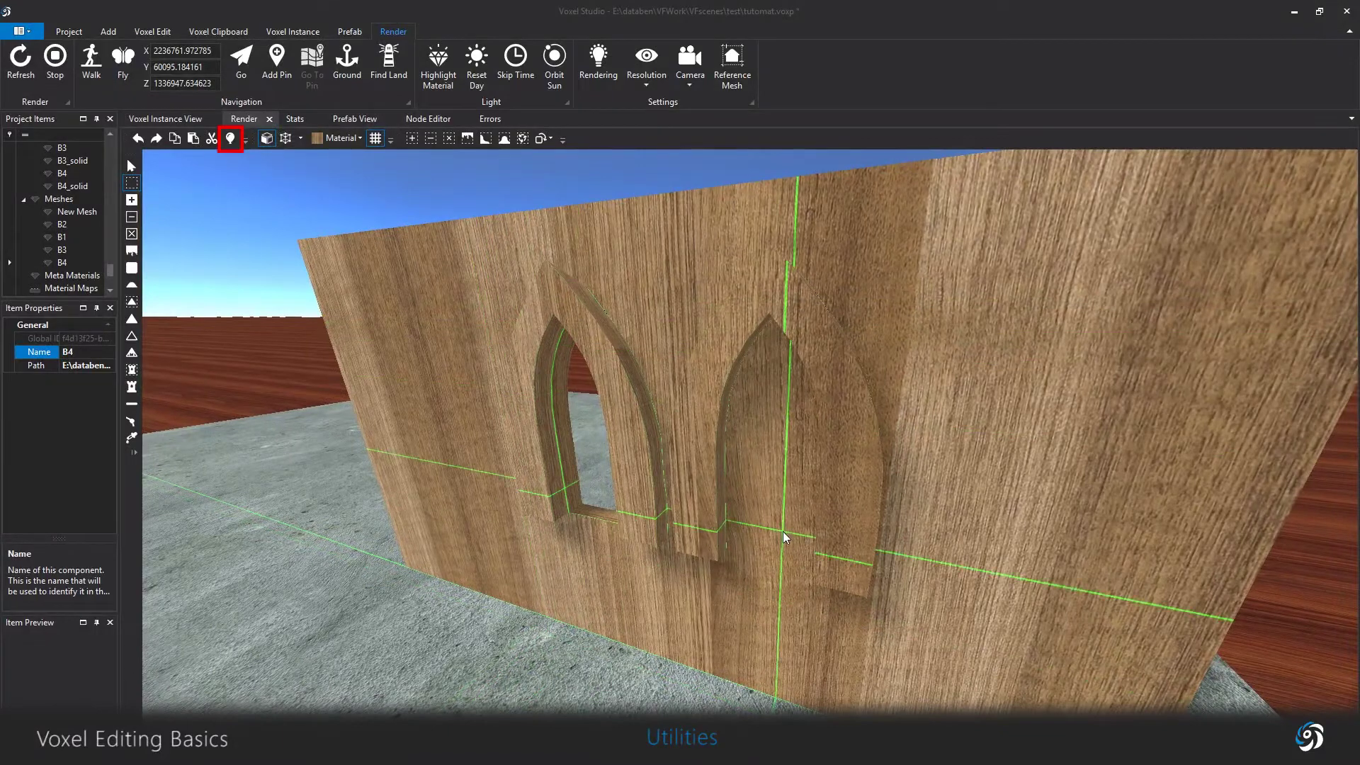
Create a selection box about 13 × 8 × 7 voxels around the teal, wooden and orange blocks.
{"action": "key", "text": "a"}
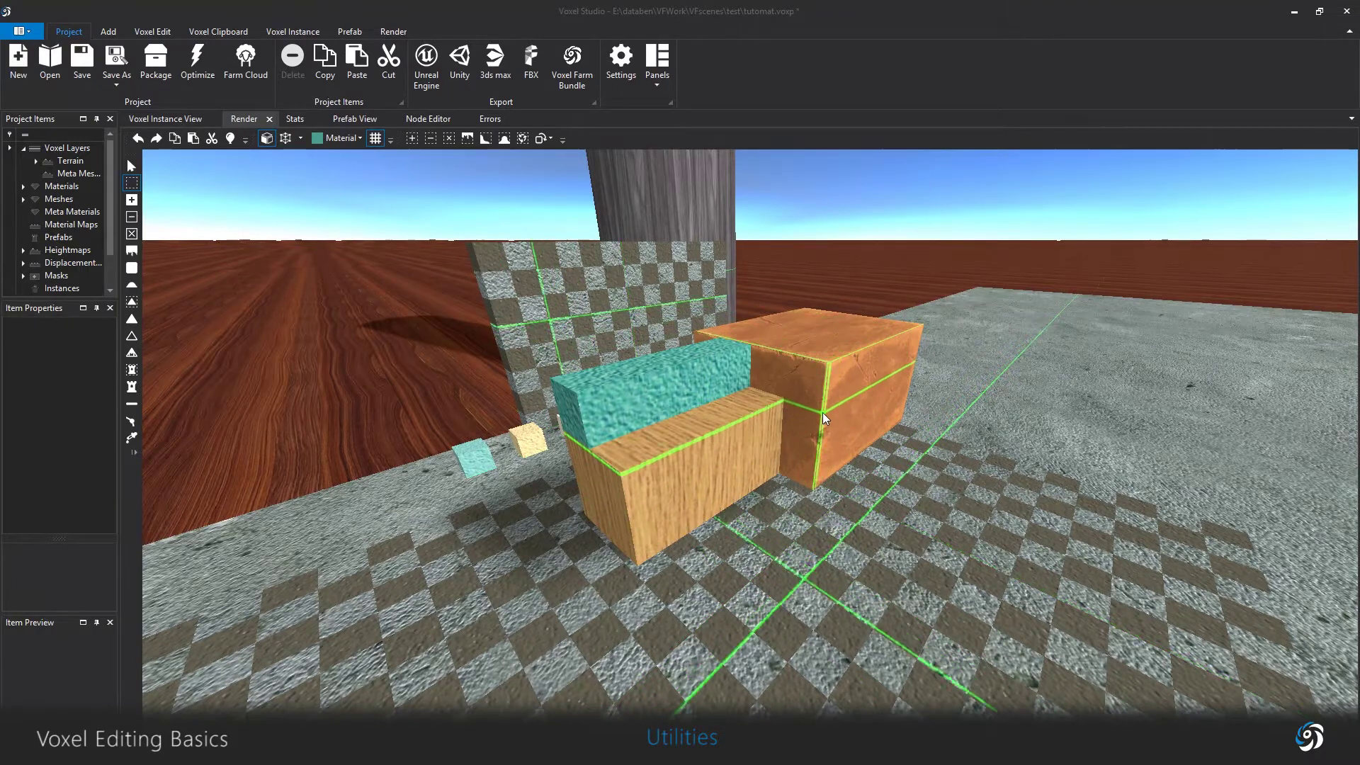
{"action": "double_click", "coordinate": [805, 446]}
{"action": "scroll", "coordinate": [922, 420], "scroll_direction": "down", "scroll_amount": 4}
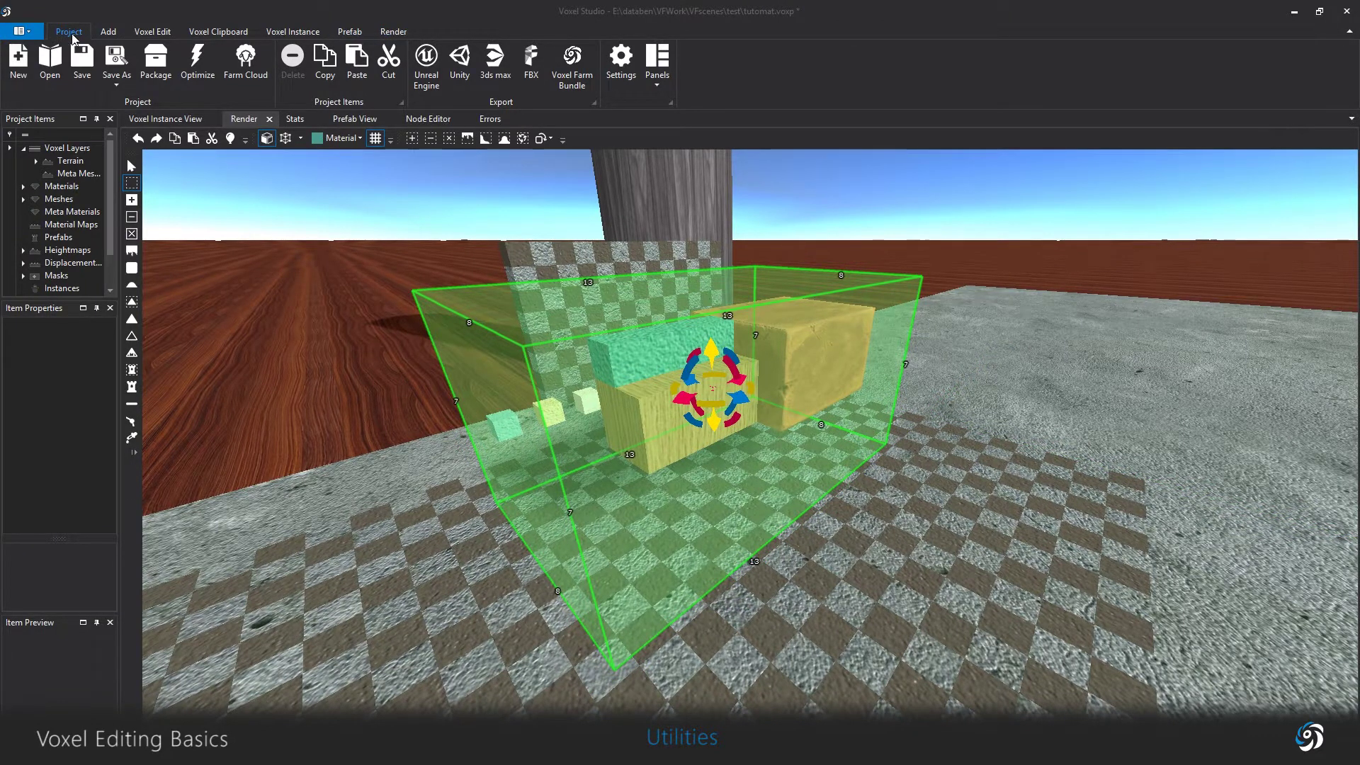
Copy the selected blocks to a voxel clipboard file named test.
{"action": "left_click", "coordinate": [209, 33]}
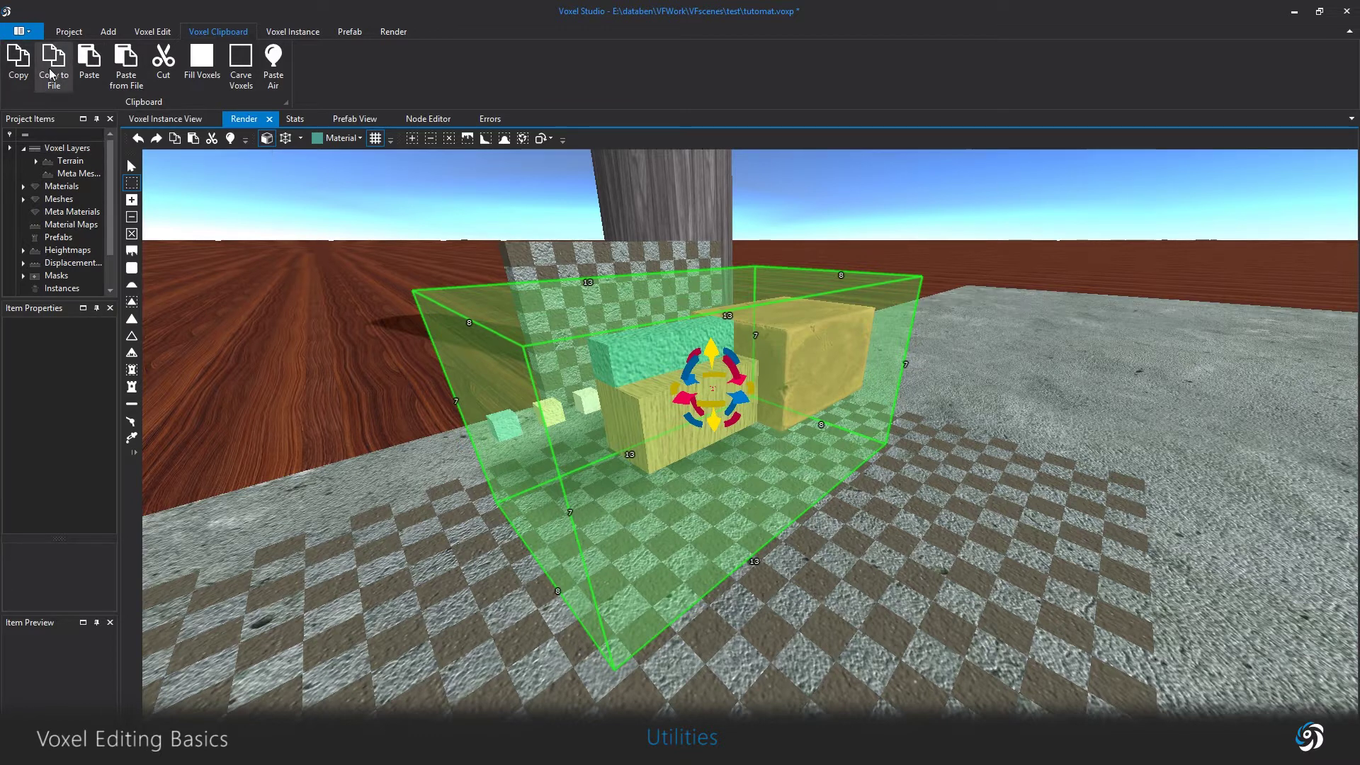
{"action": "left_click", "coordinate": [51, 73]}
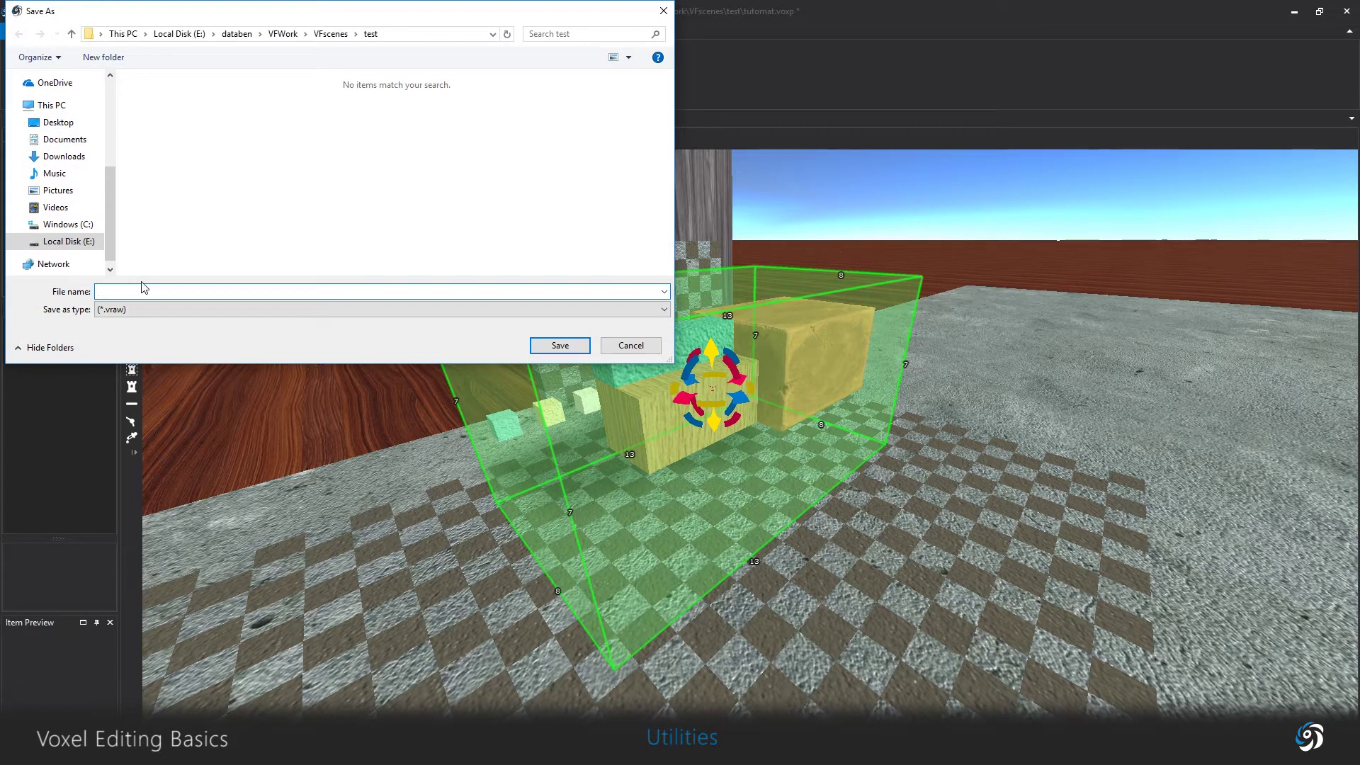
{"action": "type", "text": "test"}
{"action": "left_click", "coordinate": [559, 345]}
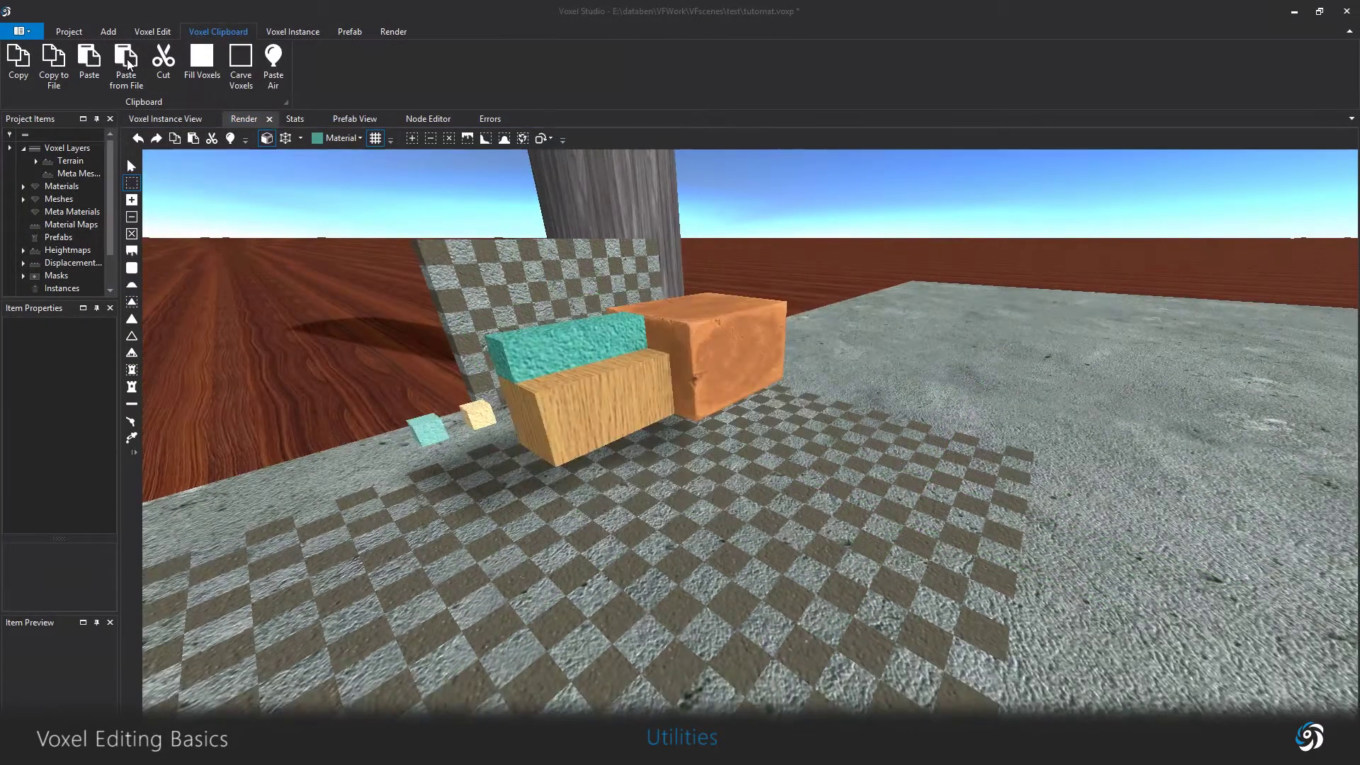
Paste from the test voxel clipboard file onto the checkered floor, rotate its preview and accept the listed materials.
{"action": "left_click", "coordinate": [126, 64]}
{"action": "double_click", "coordinate": [169, 120]}
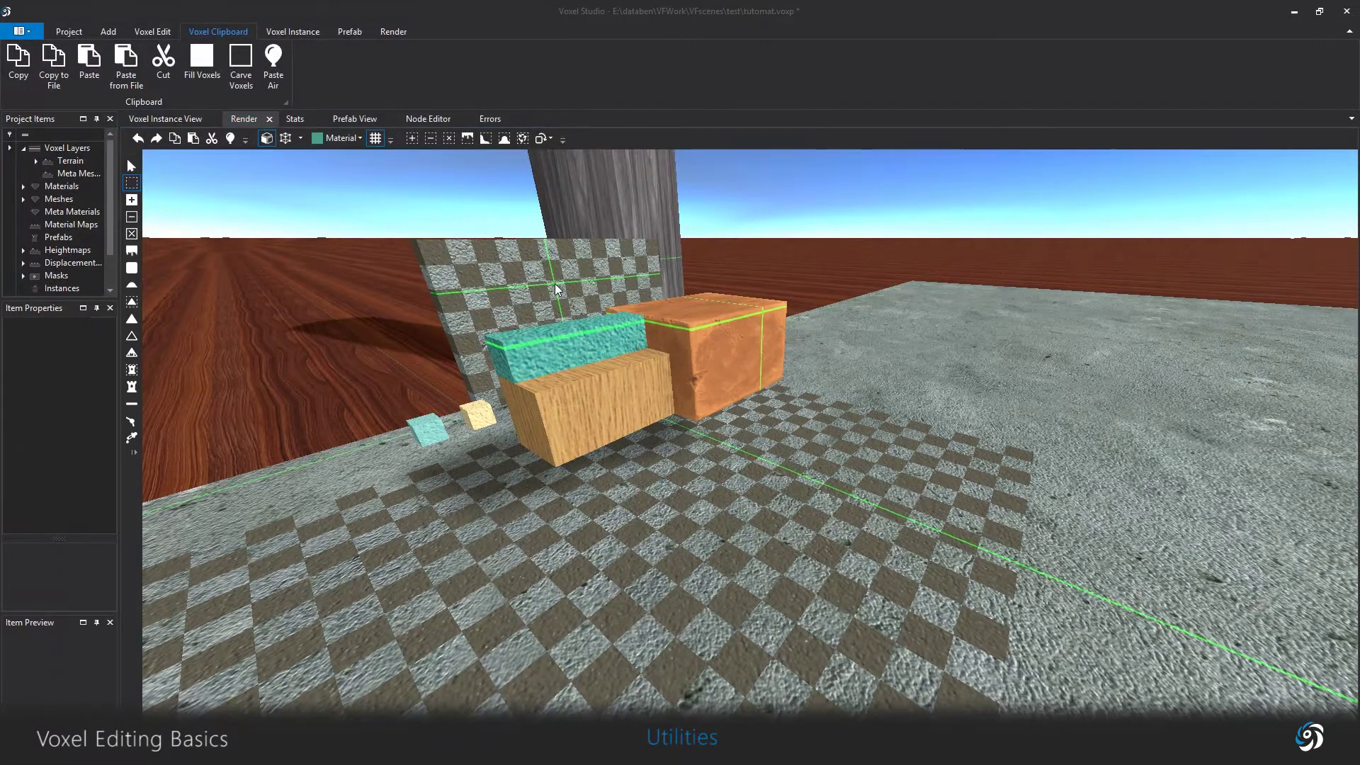
{"action": "left_click", "coordinate": [557, 287]}
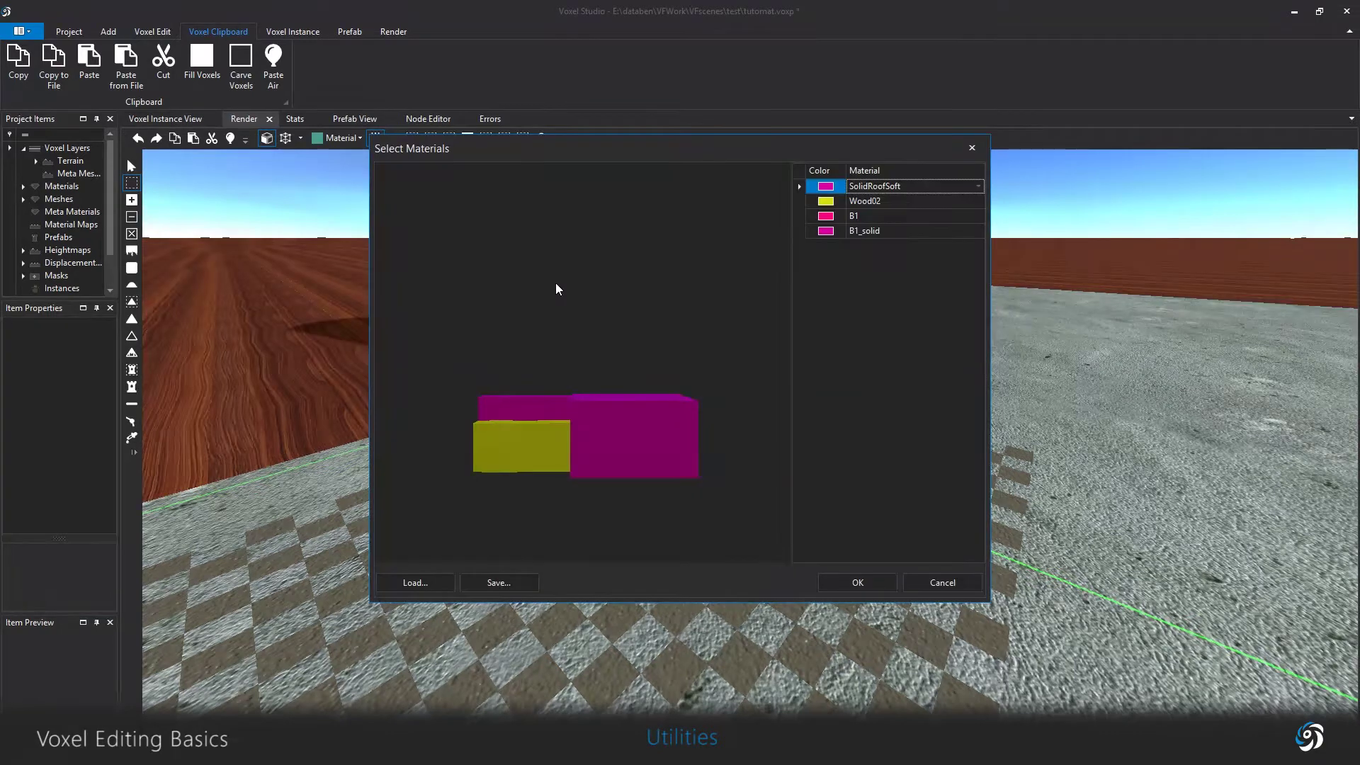
{"action": "left_click_drag", "start_coordinate": [625, 450], "coordinate": [756, 476]}
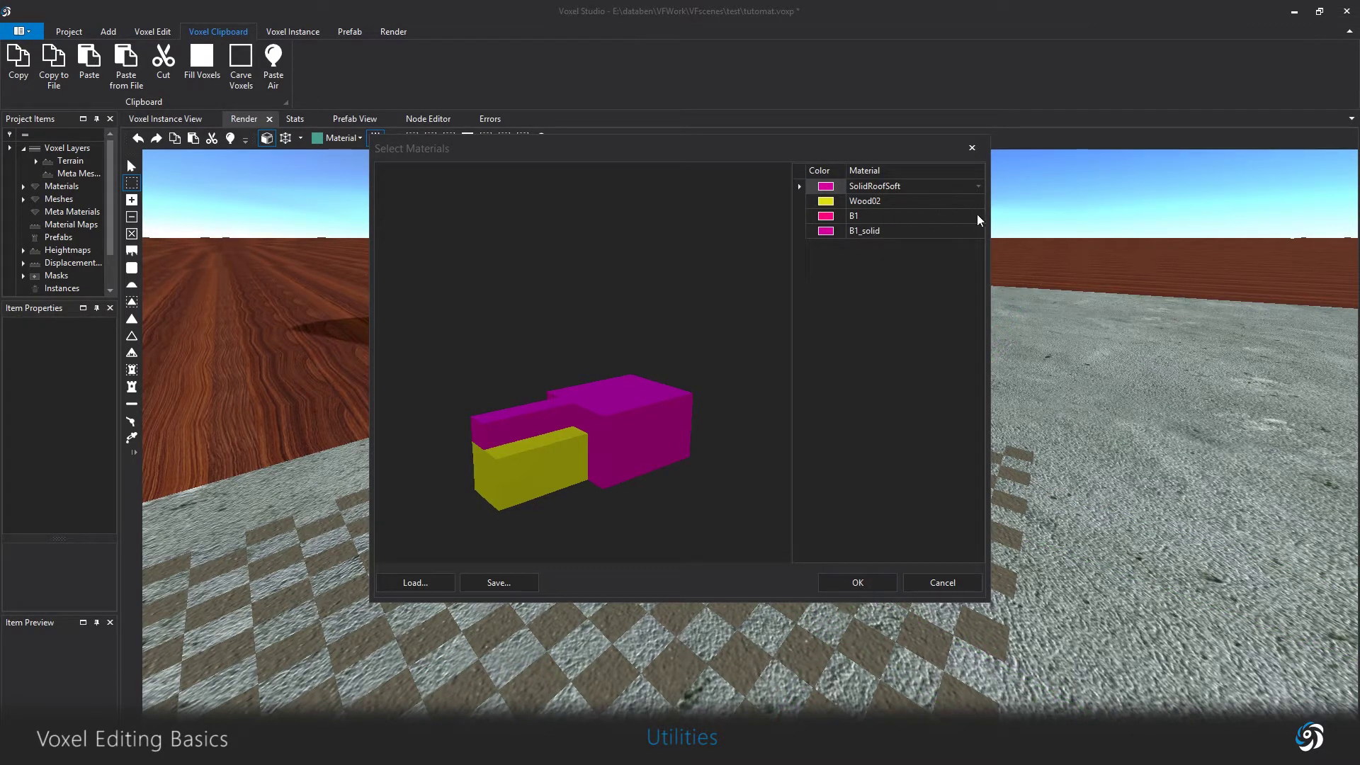
{"action": "left_click", "coordinate": [857, 582]}
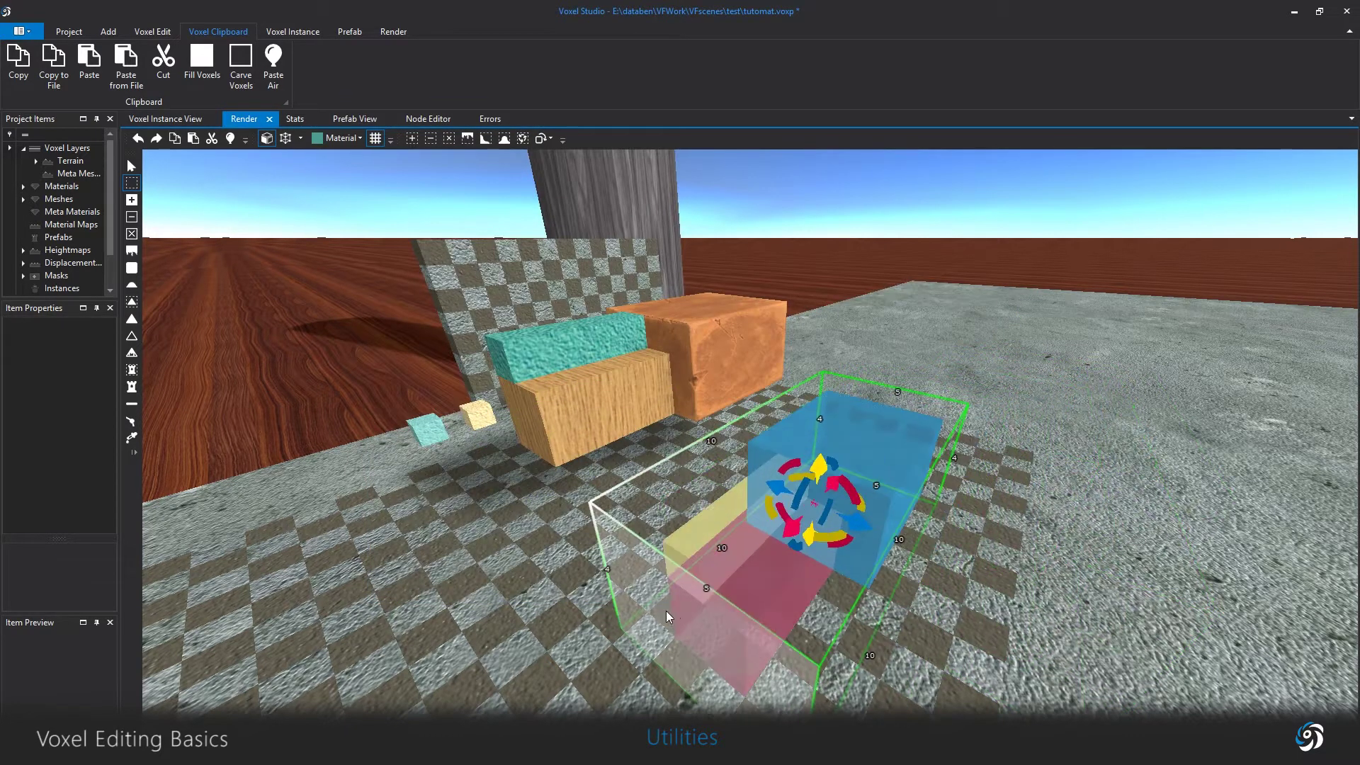
Raise the pasted blocks, shift them sideways away from the originals and add them to the scene.
{"action": "left_click_drag", "start_coordinate": [821, 463], "coordinate": [837, 342]}
{"action": "middle_click_drag", "start_coordinate": [898, 343], "coordinate": [870, 339]}
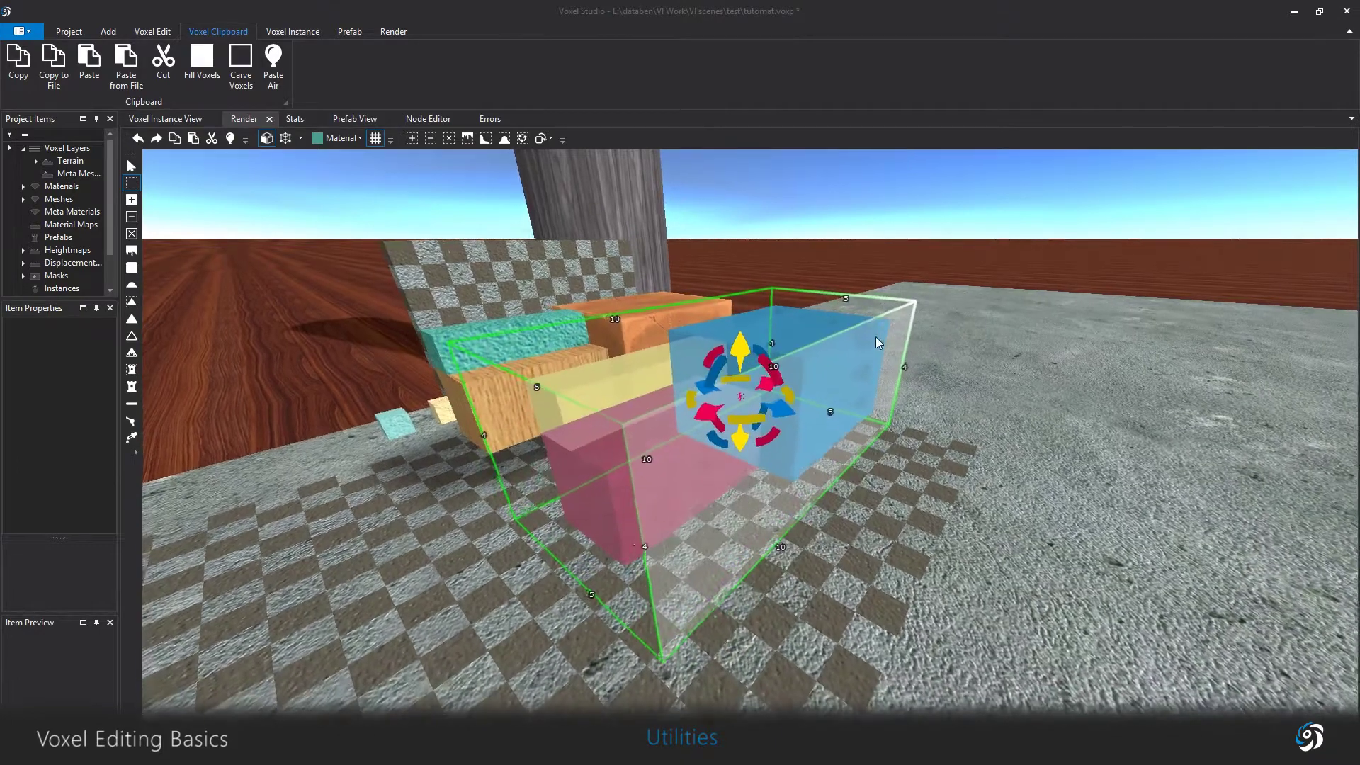
{"action": "left_click_drag", "start_coordinate": [783, 409], "coordinate": [921, 440]}
{"action": "middle_click_drag", "start_coordinate": [927, 433], "coordinate": [874, 391]}
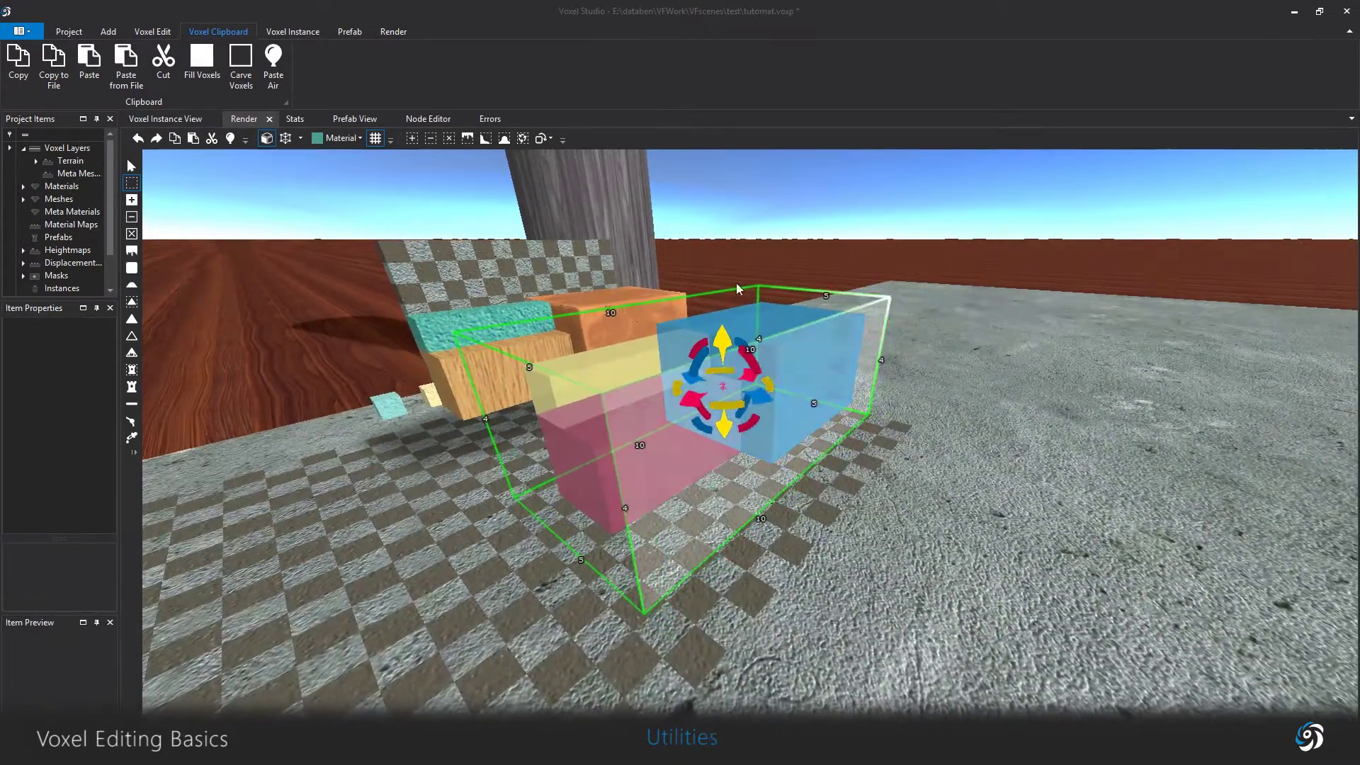
{"action": "left_click", "coordinate": [418, 139]}
{"action": "middle_click_drag", "start_coordinate": [551, 190], "coordinate": [678, 206]}
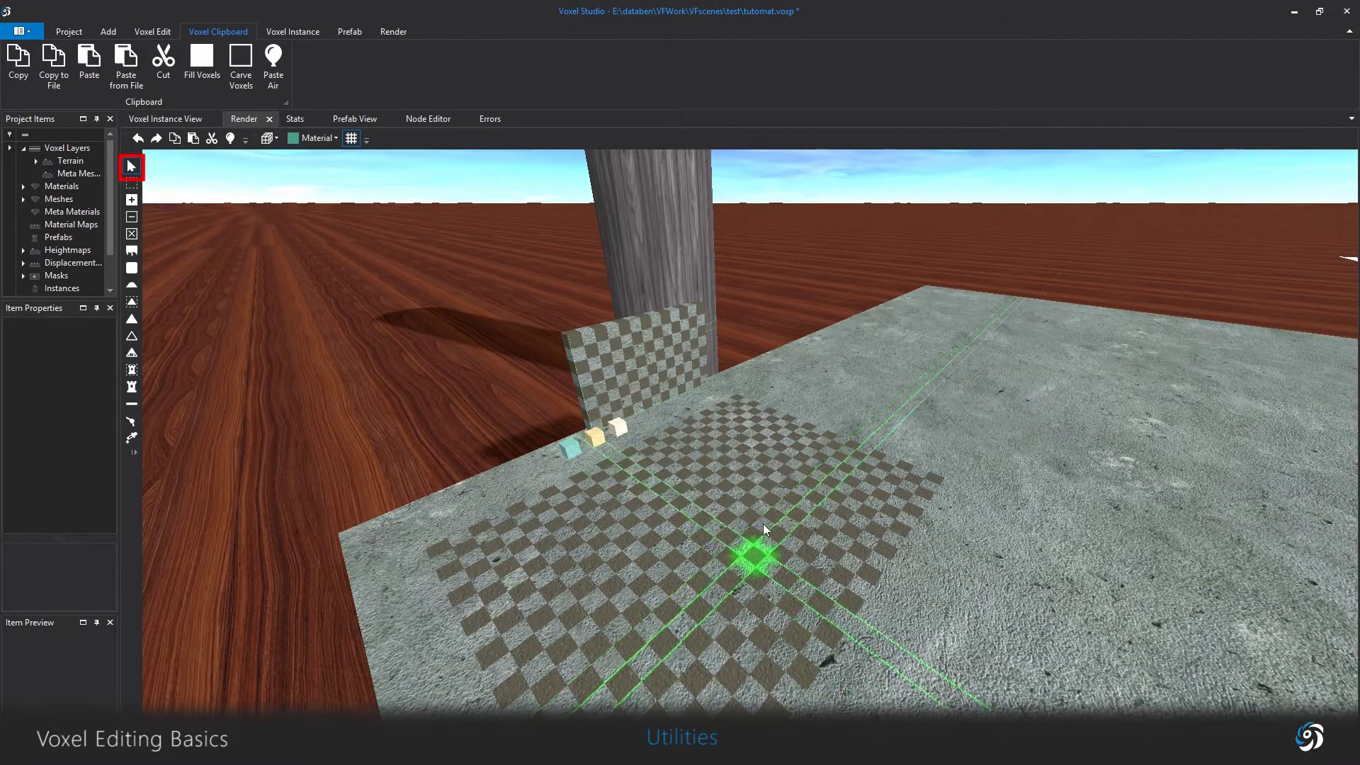
Enlarge the brush size, try the larger brush across the concrete platform, and shrink the brush again.
{"action": "mouse_move", "coordinate": [853, 520]}
{"action": "left_mouse_down"}
{"action": "mouse_move", "coordinate": [810, 489]}
{"action": "mouse_move", "coordinate": [883, 498]}
{"action": "mouse_move", "coordinate": [847, 520]}
{"action": "left_mouse_up"}
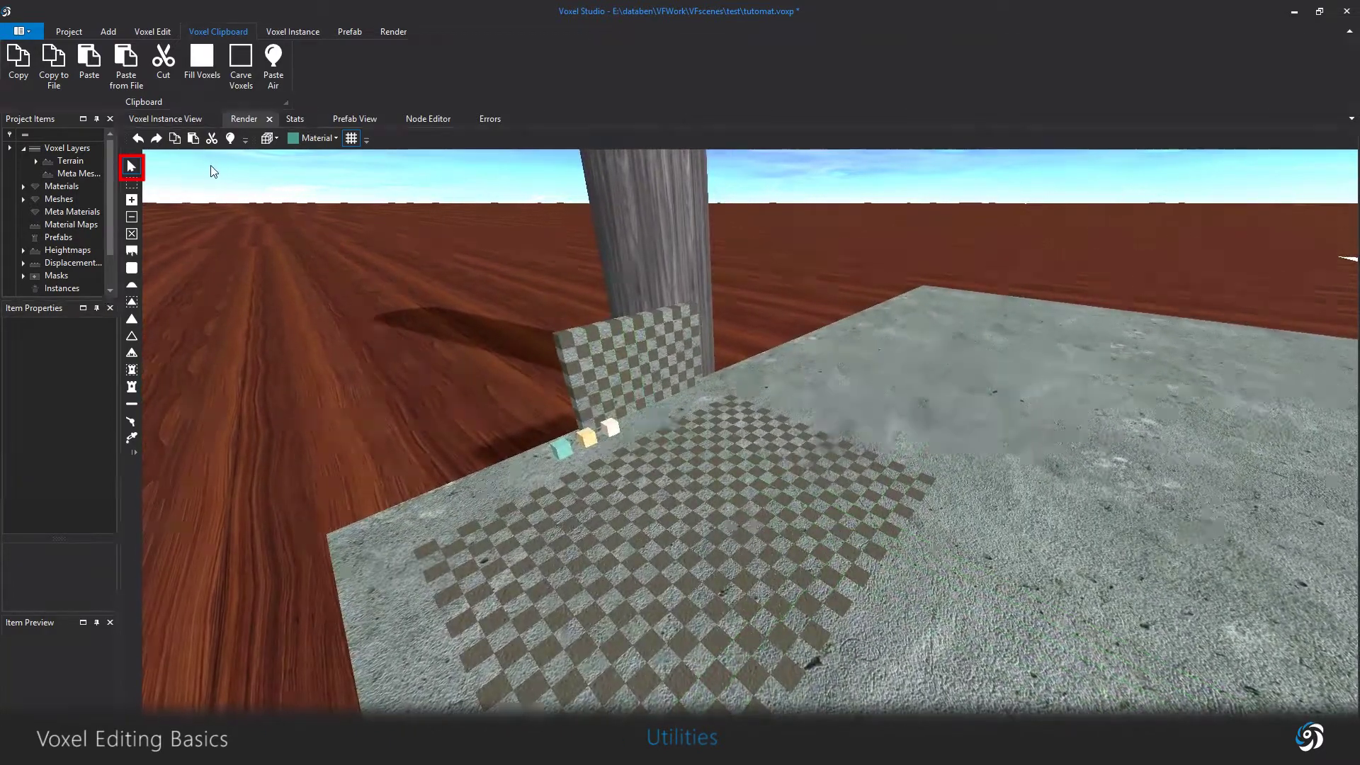
{"action": "left_click", "coordinate": [277, 139]}
{"action": "left_click_drag", "start_coordinate": [305, 261], "coordinate": [323, 261]}
{"action": "mouse_move", "coordinate": [861, 461]}
{"action": "left_mouse_down"}
{"action": "mouse_move", "coordinate": [729, 344]}
{"action": "mouse_move", "coordinate": [779, 460]}
{"action": "mouse_move", "coordinate": [767, 394]}
{"action": "mouse_move", "coordinate": [1111, 580]}
{"action": "left_mouse_up"}
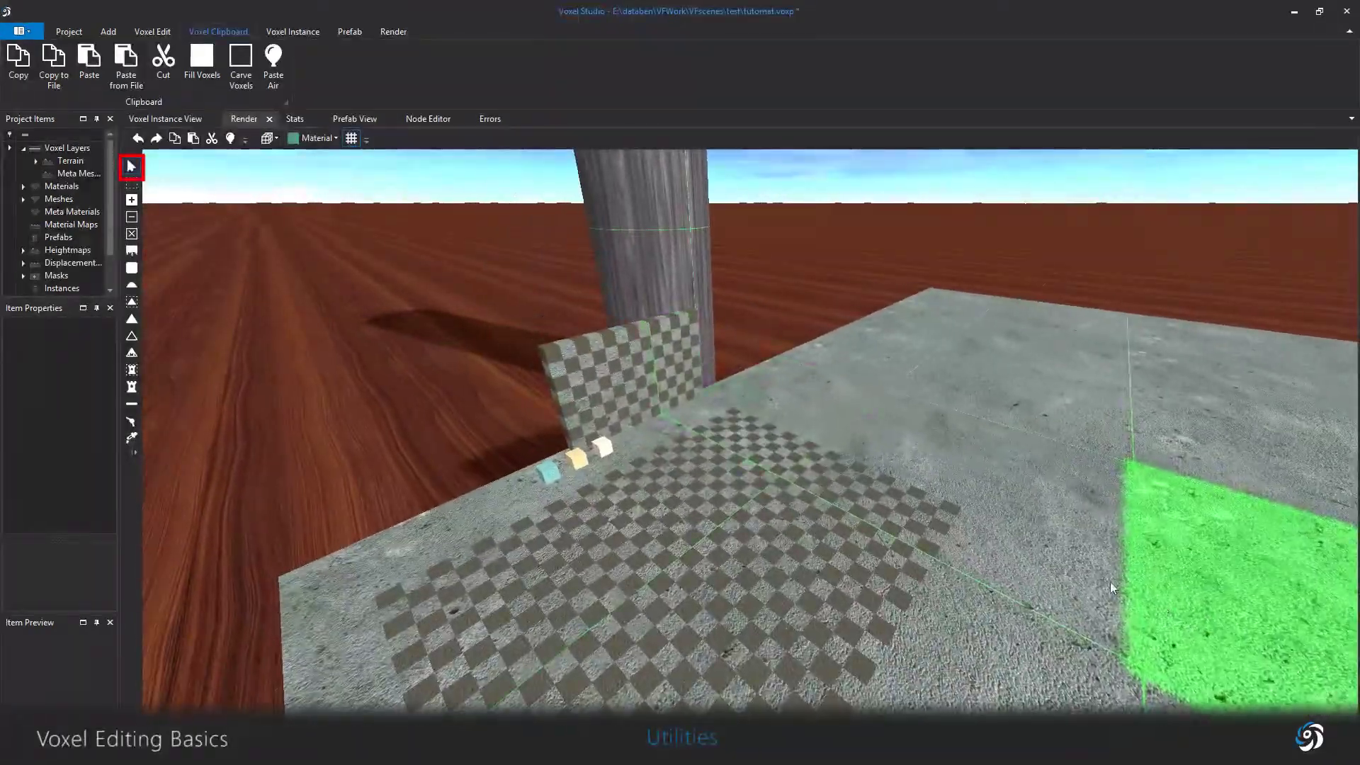
{"action": "left_click_drag", "start_coordinate": [496, 425], "coordinate": [575, 461]}
{"action": "scroll", "coordinate": [575, 461], "scroll_direction": "down", "scroll_amount": 3}
{"action": "left_click_drag", "start_coordinate": [813, 461], "coordinate": [425, 354]}
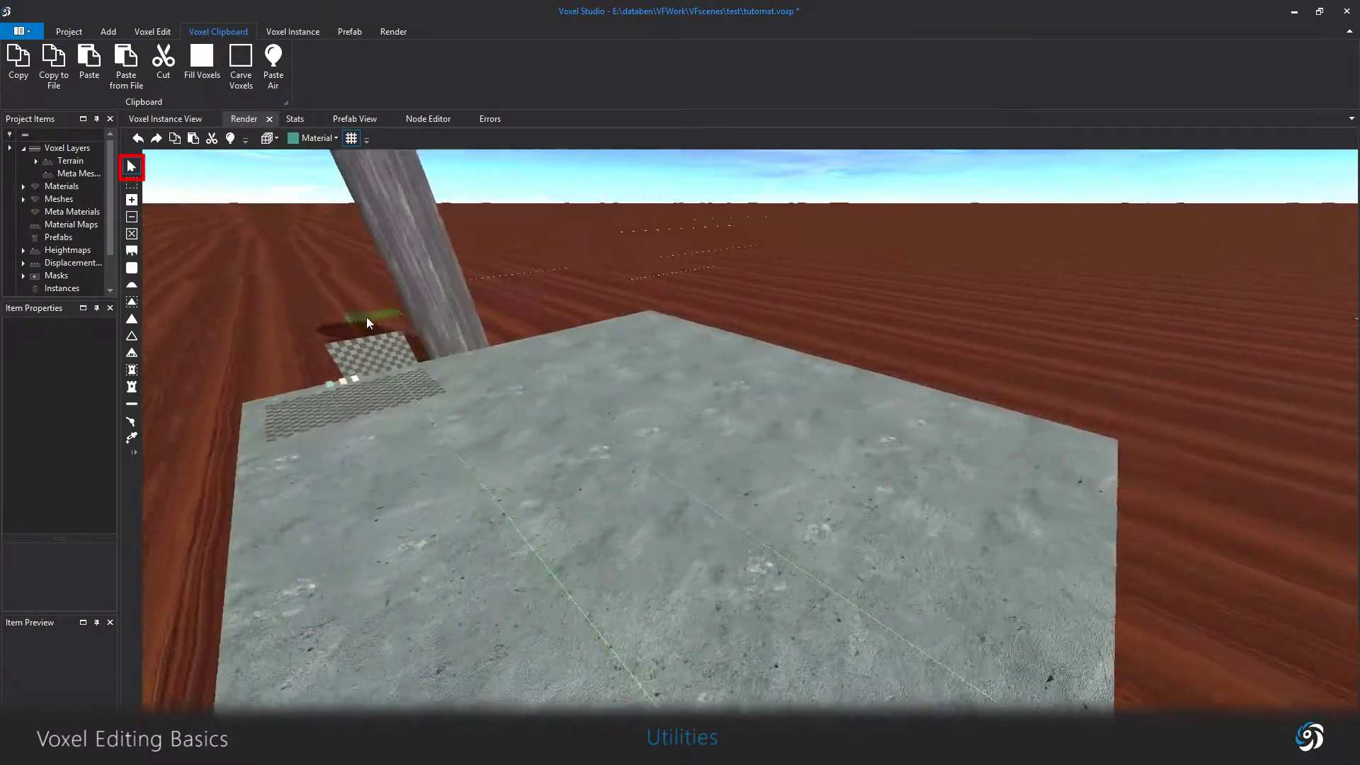
{"action": "left_click_drag", "start_coordinate": [841, 472], "coordinate": [1176, 588]}
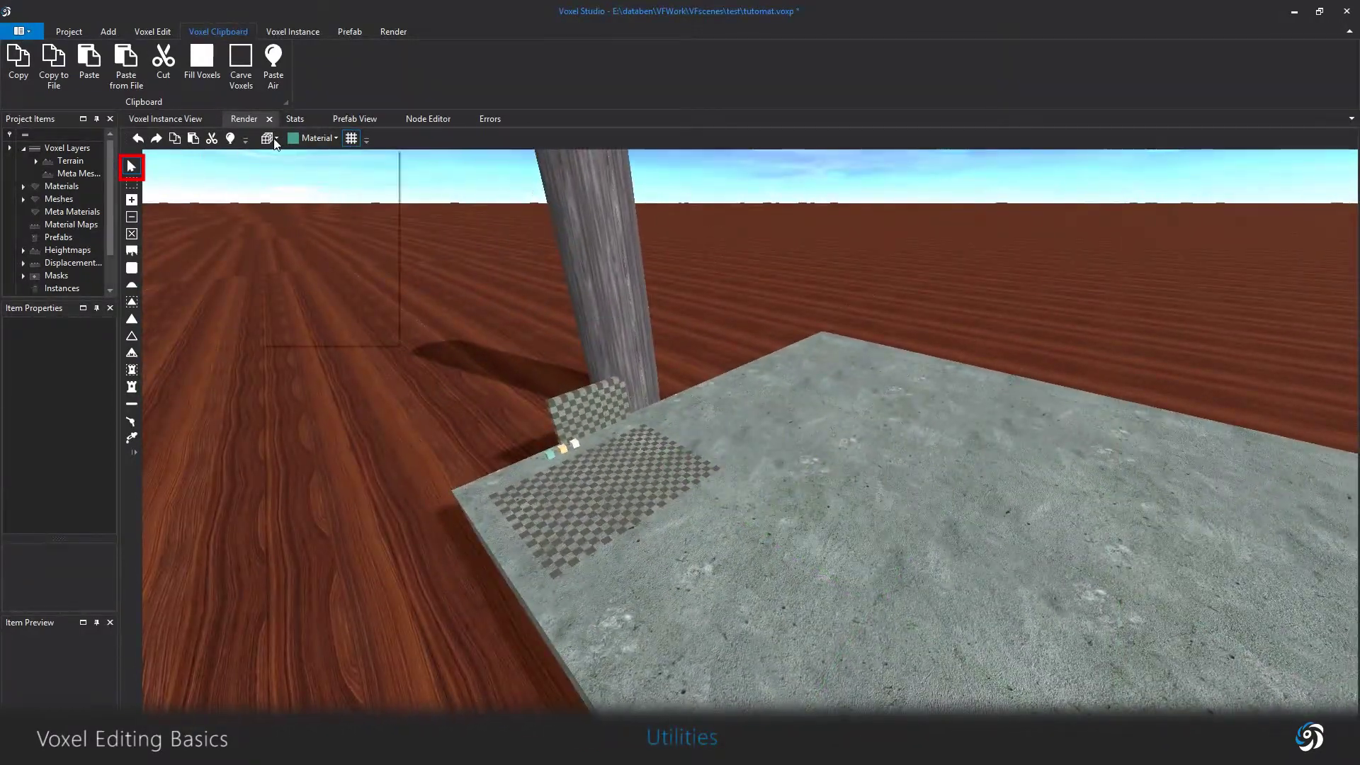
{"action": "left_click_drag", "start_coordinate": [318, 261], "coordinate": [279, 262]}
{"action": "mouse_move", "coordinate": [799, 551]}
{"action": "left_mouse_down"}
{"action": "mouse_move", "coordinate": [819, 552]}
{"action": "mouse_move", "coordinate": [876, 429]}
{"action": "mouse_move", "coordinate": [842, 561]}
{"action": "left_mouse_up"}
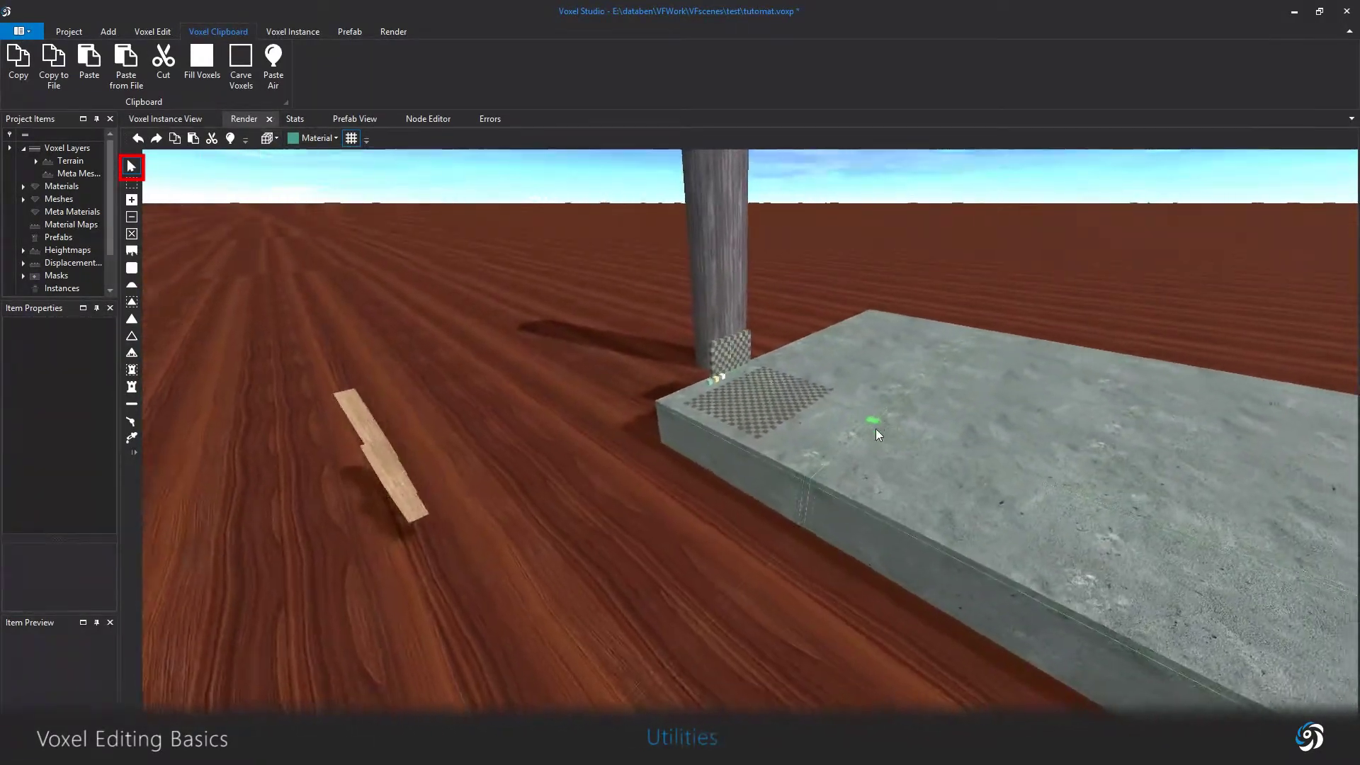
{"action": "scroll", "coordinate": [851, 507], "scroll_direction": "up", "scroll_amount": 4}
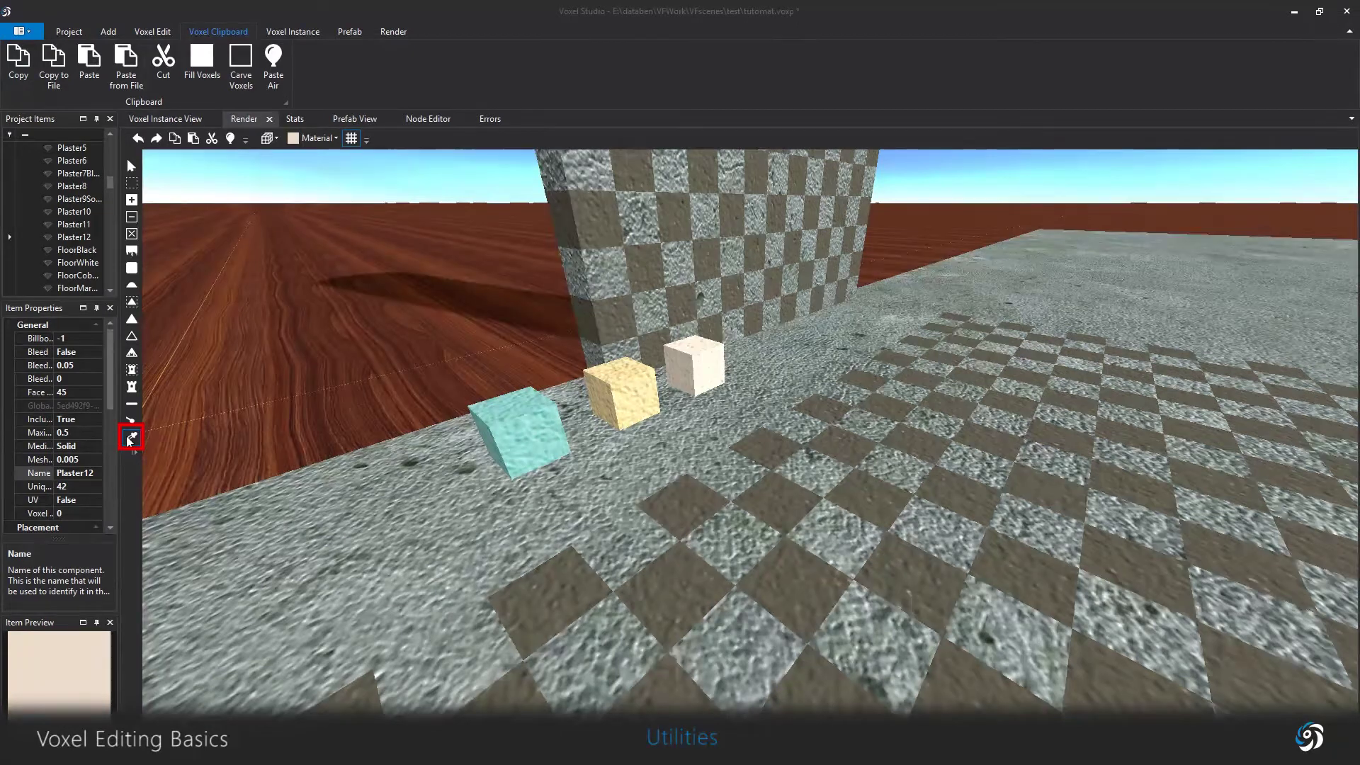
Pick the materials of the teal, yellow and white blocks, the concrete floor and the checkered wall in turn.
{"action": "left_click", "coordinate": [513, 427]}
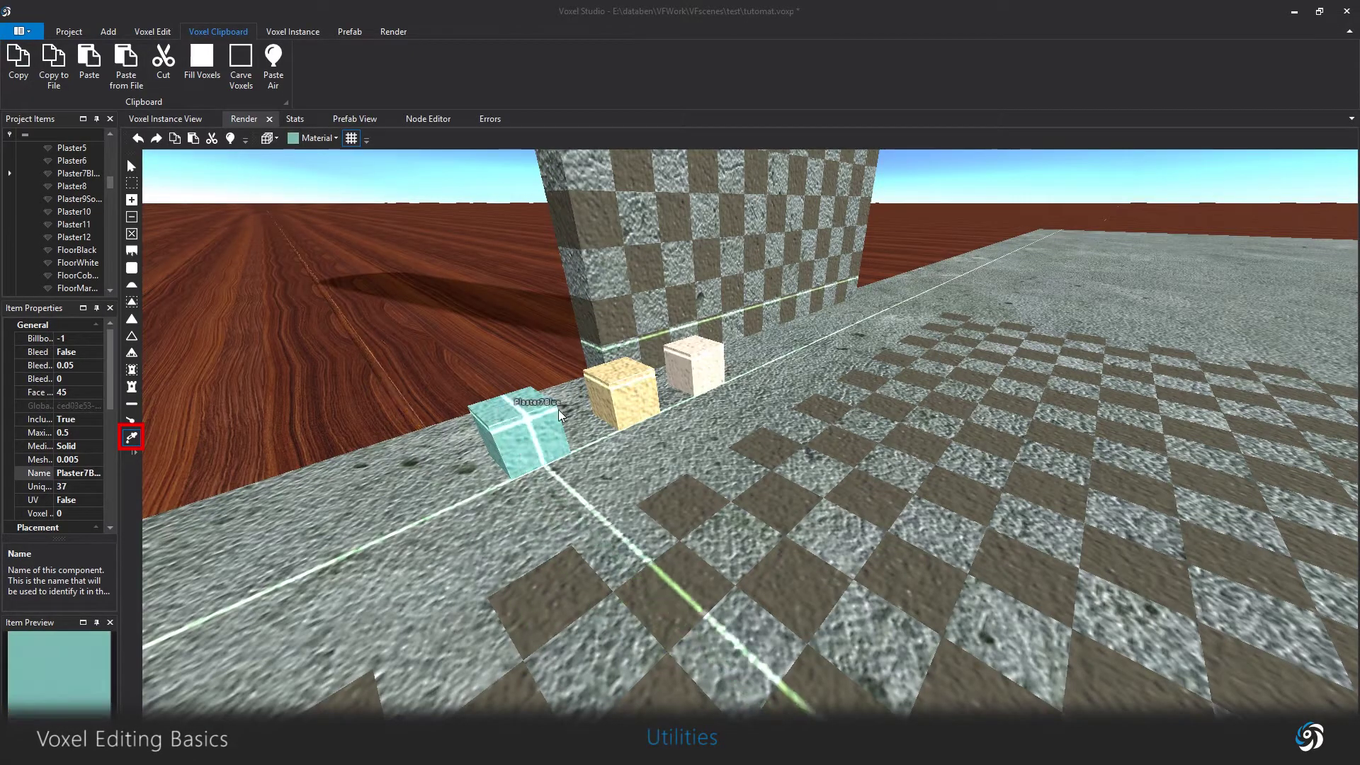
{"action": "left_click", "coordinate": [629, 391]}
{"action": "left_click", "coordinate": [719, 372]}
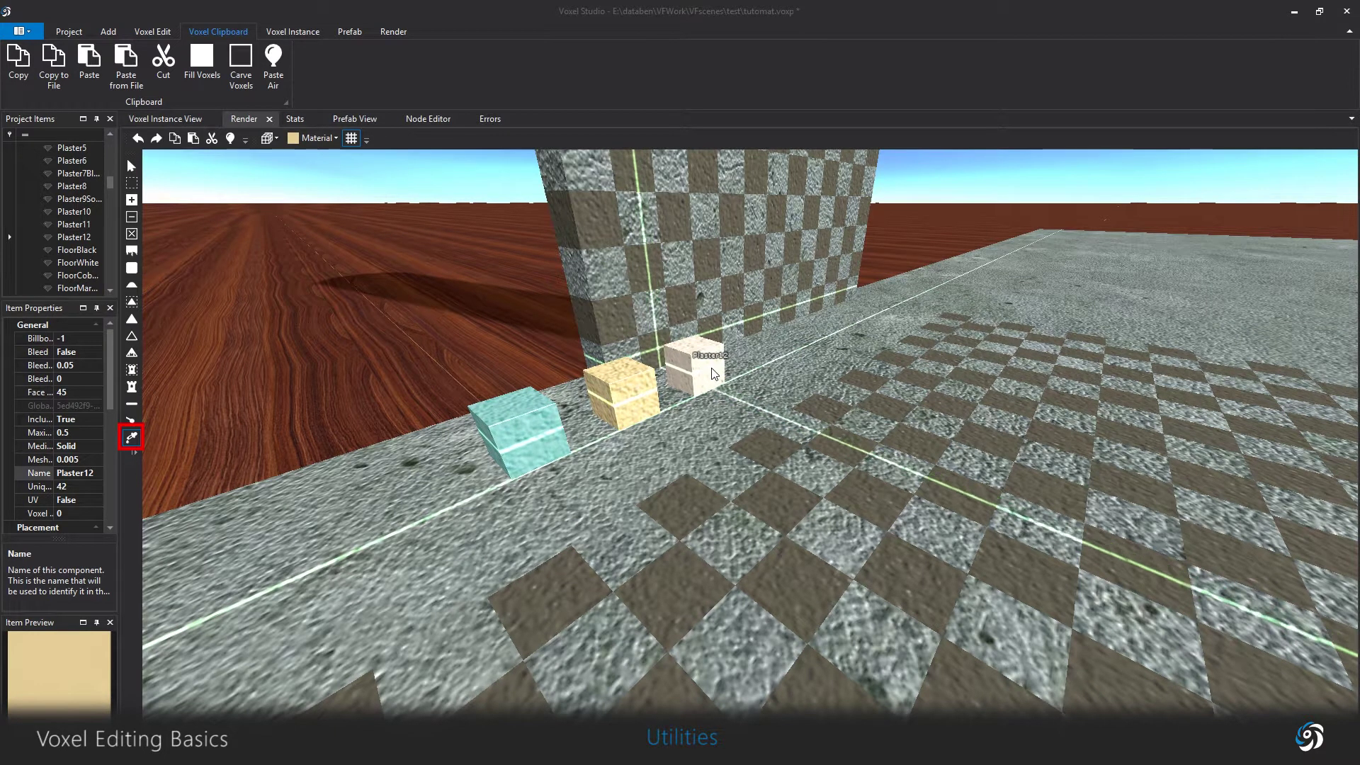
{"action": "left_click", "coordinate": [711, 412]}
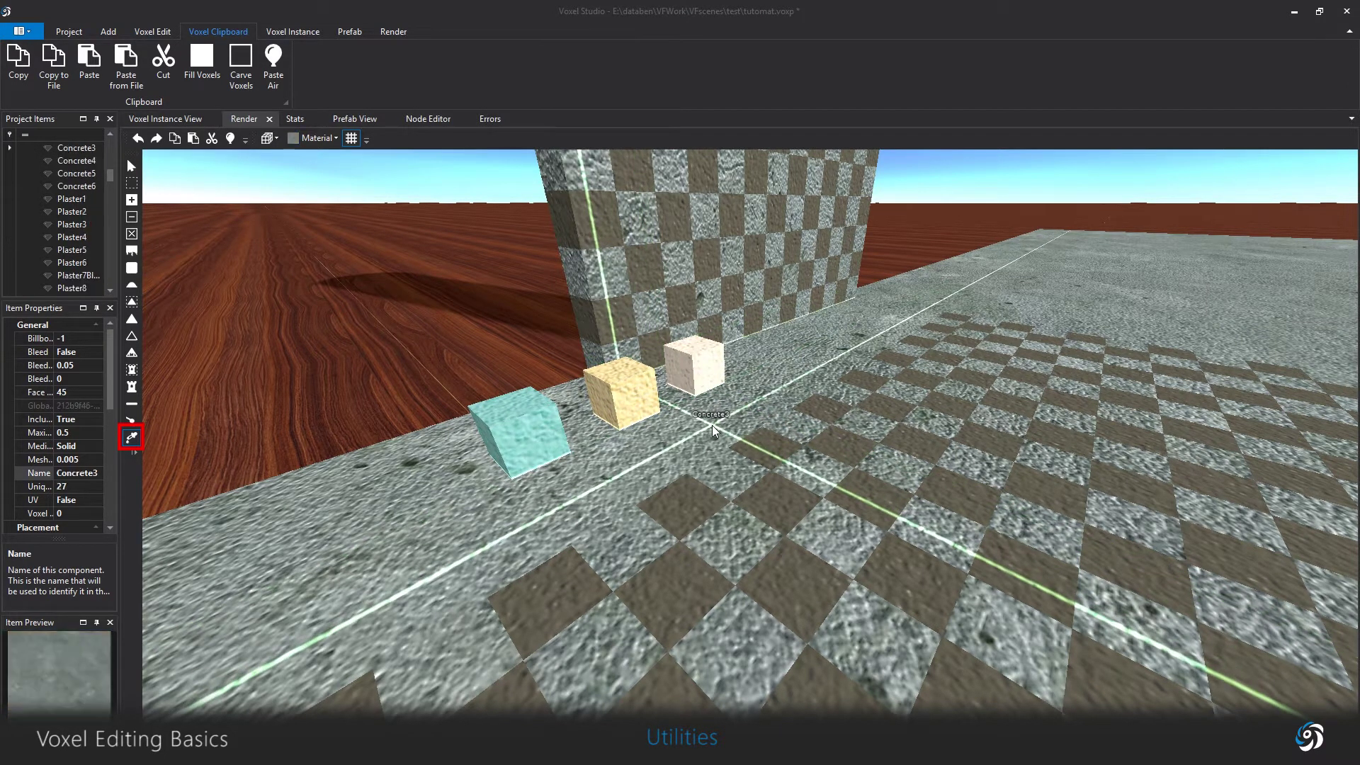
{"action": "left_click", "coordinate": [604, 312]}
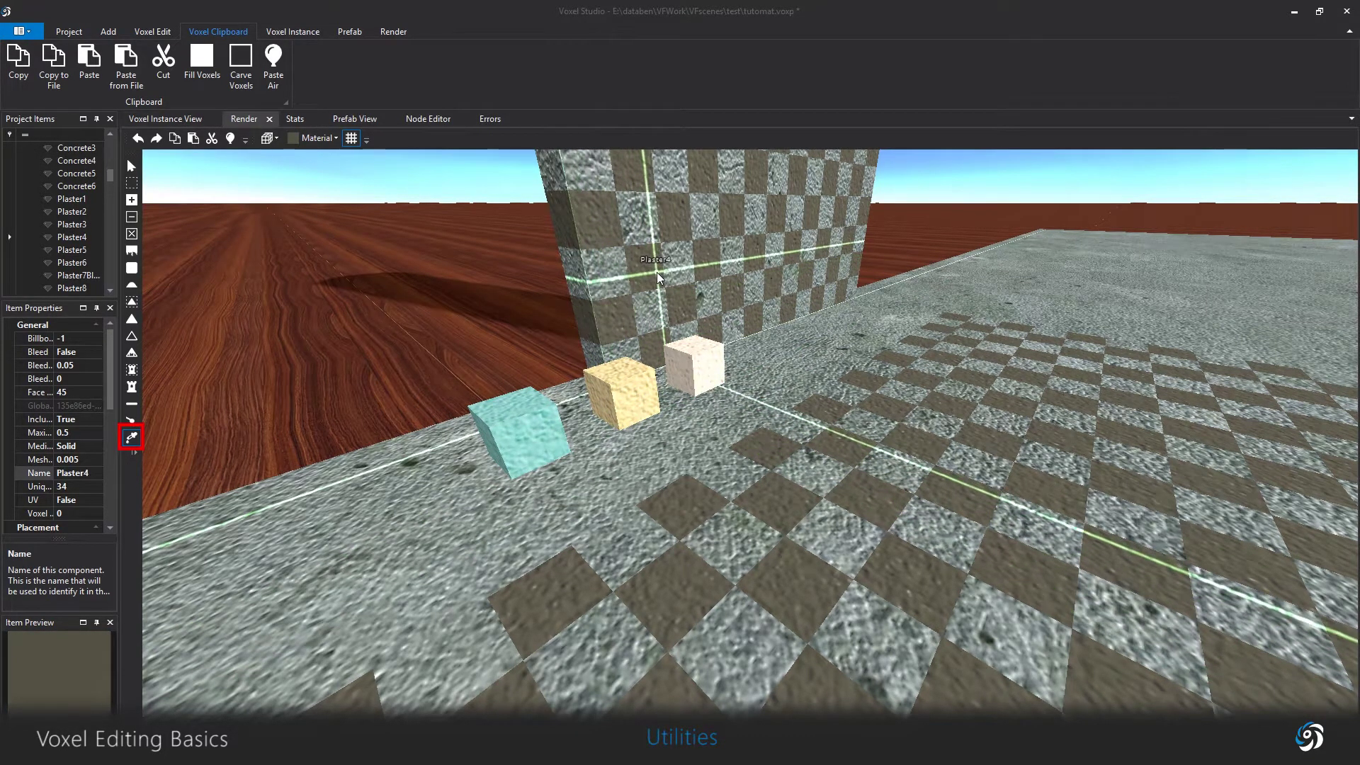
{"action": "left_click", "coordinate": [682, 274]}
{"action": "left_click", "coordinate": [391, 378]}
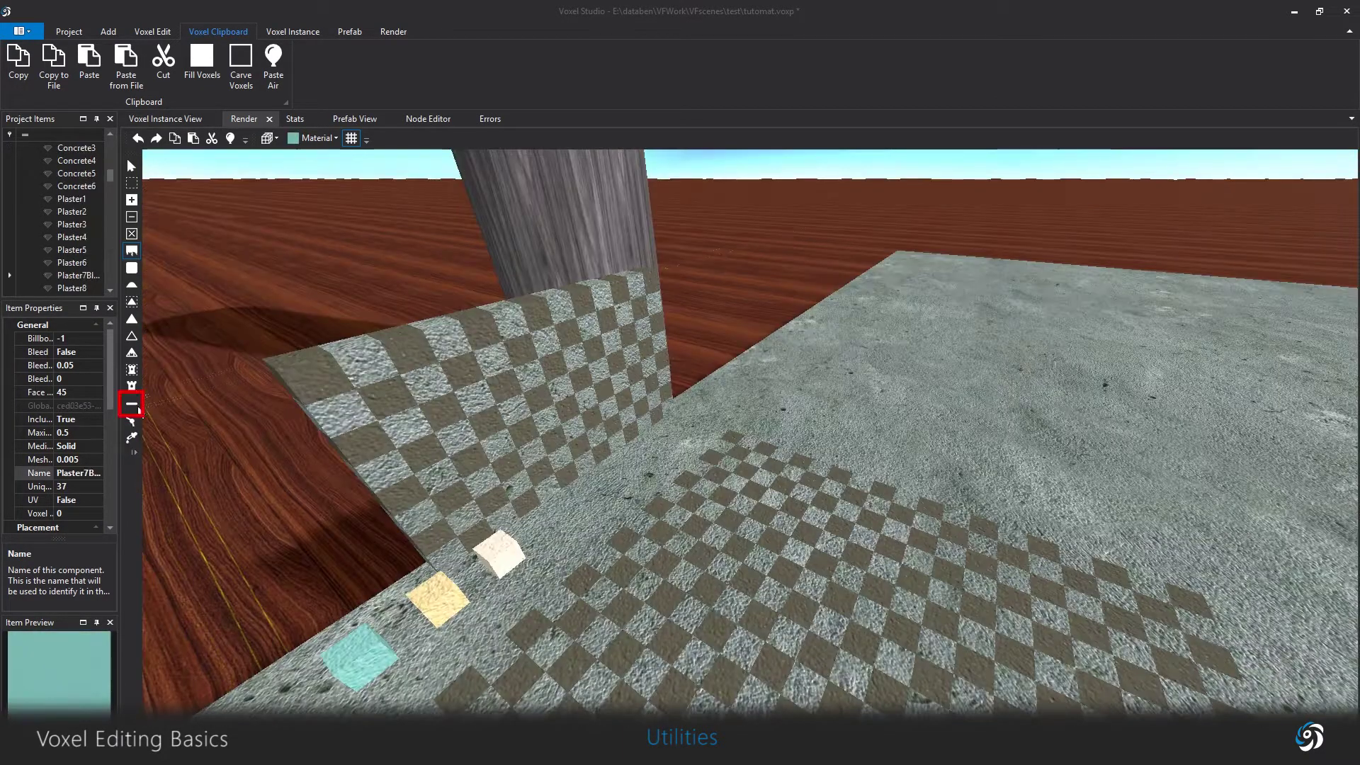
Activate the line tool and check its brush width, height and depth settings over the checkered wall.
{"action": "left_click", "coordinate": [132, 404]}
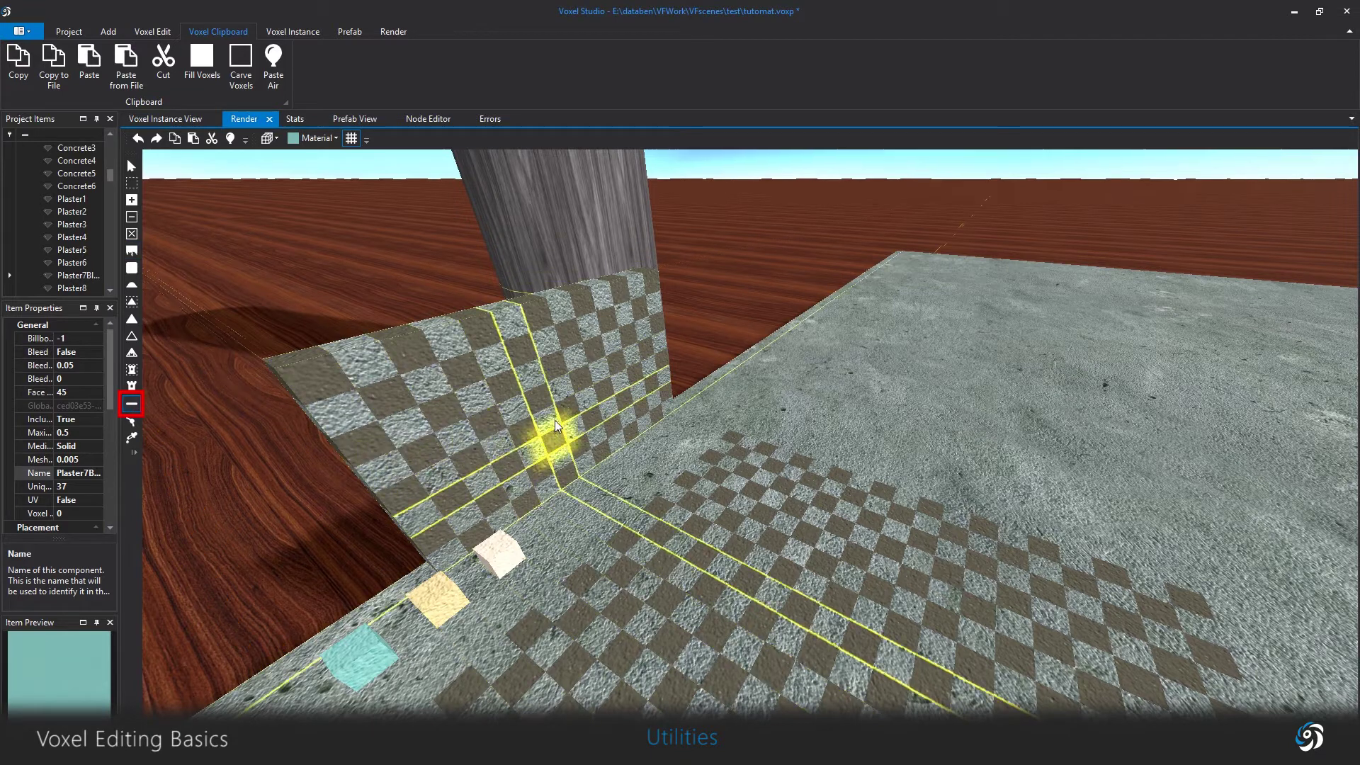
{"action": "left_click", "coordinate": [276, 140]}
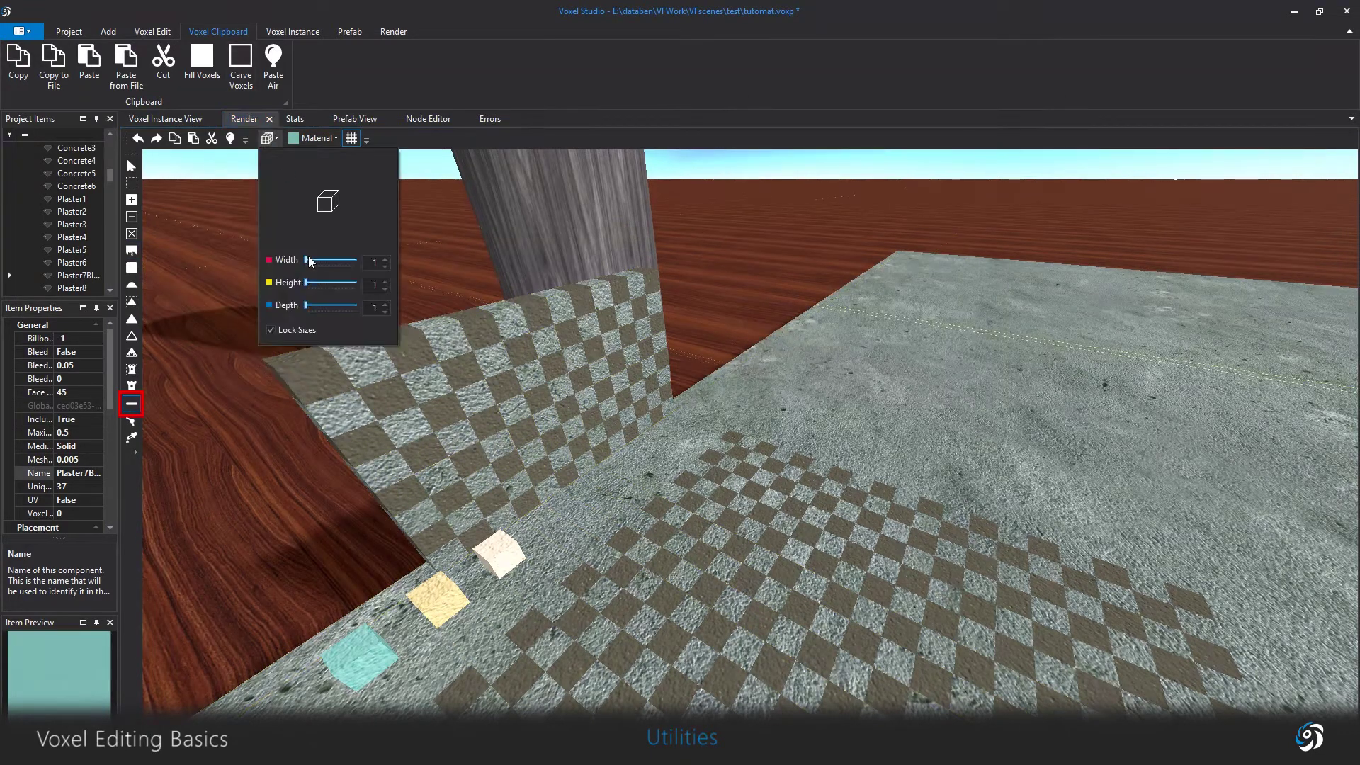
{"action": "left_click", "coordinate": [582, 361]}
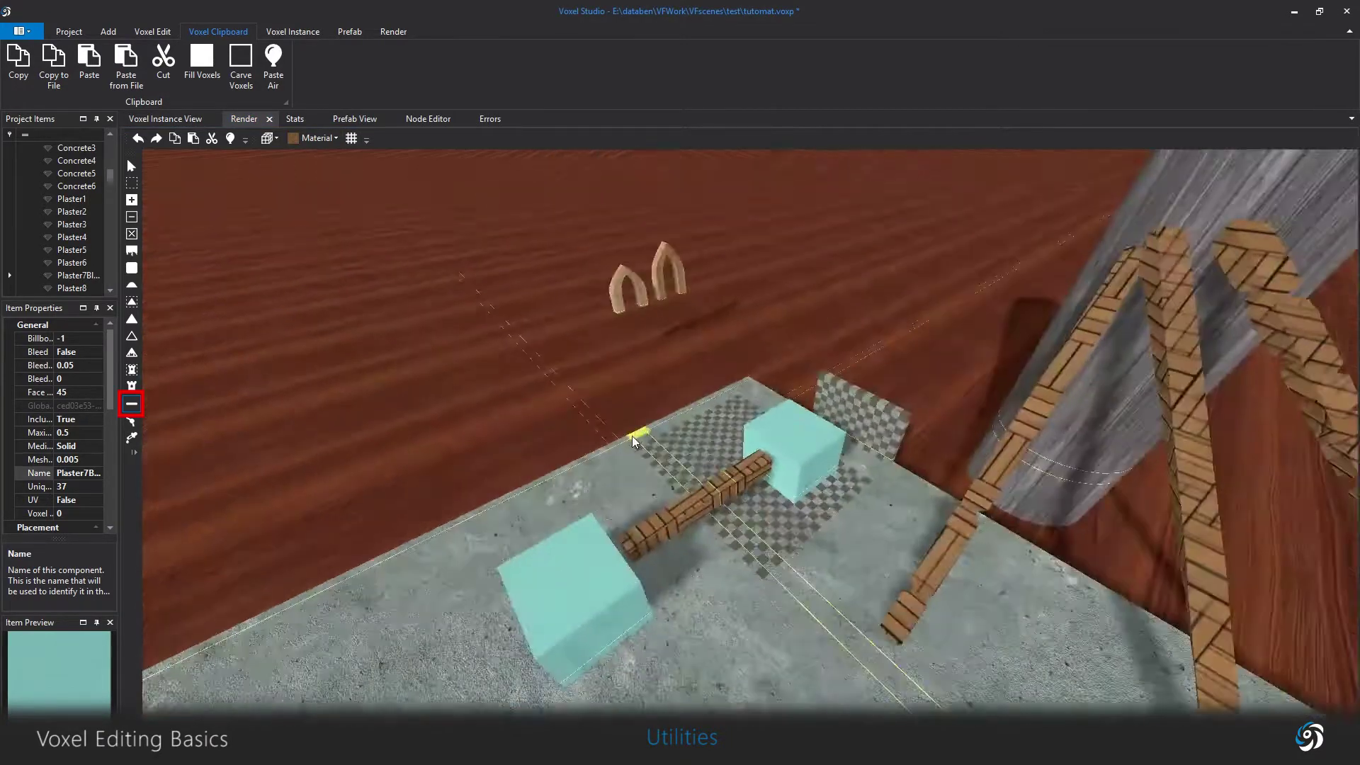
Draw three wooden voxel lines from the concrete platform up to the grey pillar.
{"action": "scroll", "coordinate": [632, 425], "scroll_direction": "down", "scroll_amount": 5}
{"action": "right_click_drag", "start_coordinate": [631, 394], "coordinate": [706, 532]}
{"action": "left_click_drag", "start_coordinate": [704, 538], "coordinate": [1023, 321]}
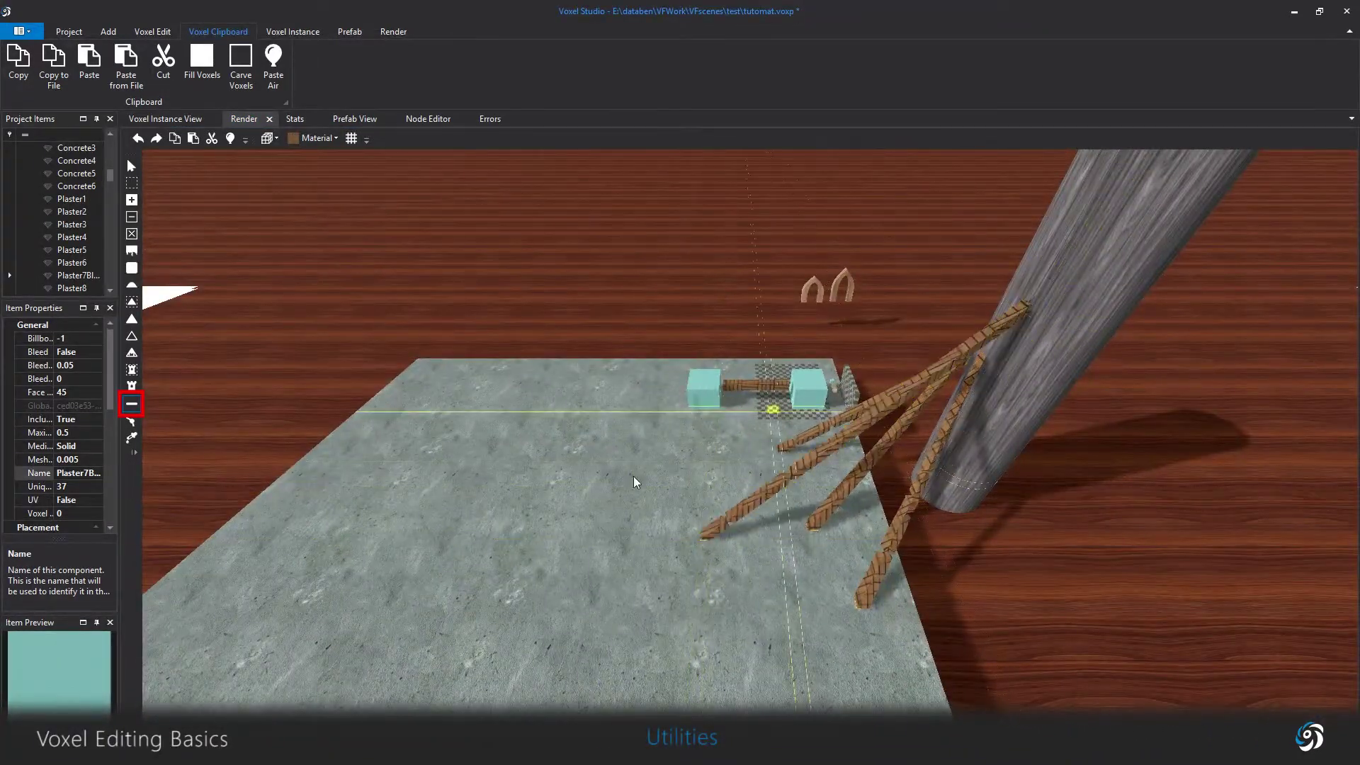
{"action": "left_click_drag", "start_coordinate": [567, 500], "coordinate": [1066, 270]}
{"action": "left_click_drag", "start_coordinate": [577, 604], "coordinate": [1119, 208]}
{"action": "scroll", "coordinate": [1008, 534], "scroll_direction": "down", "scroll_amount": 5}
{"action": "right_click_drag", "start_coordinate": [850, 361], "coordinate": [786, 483]}
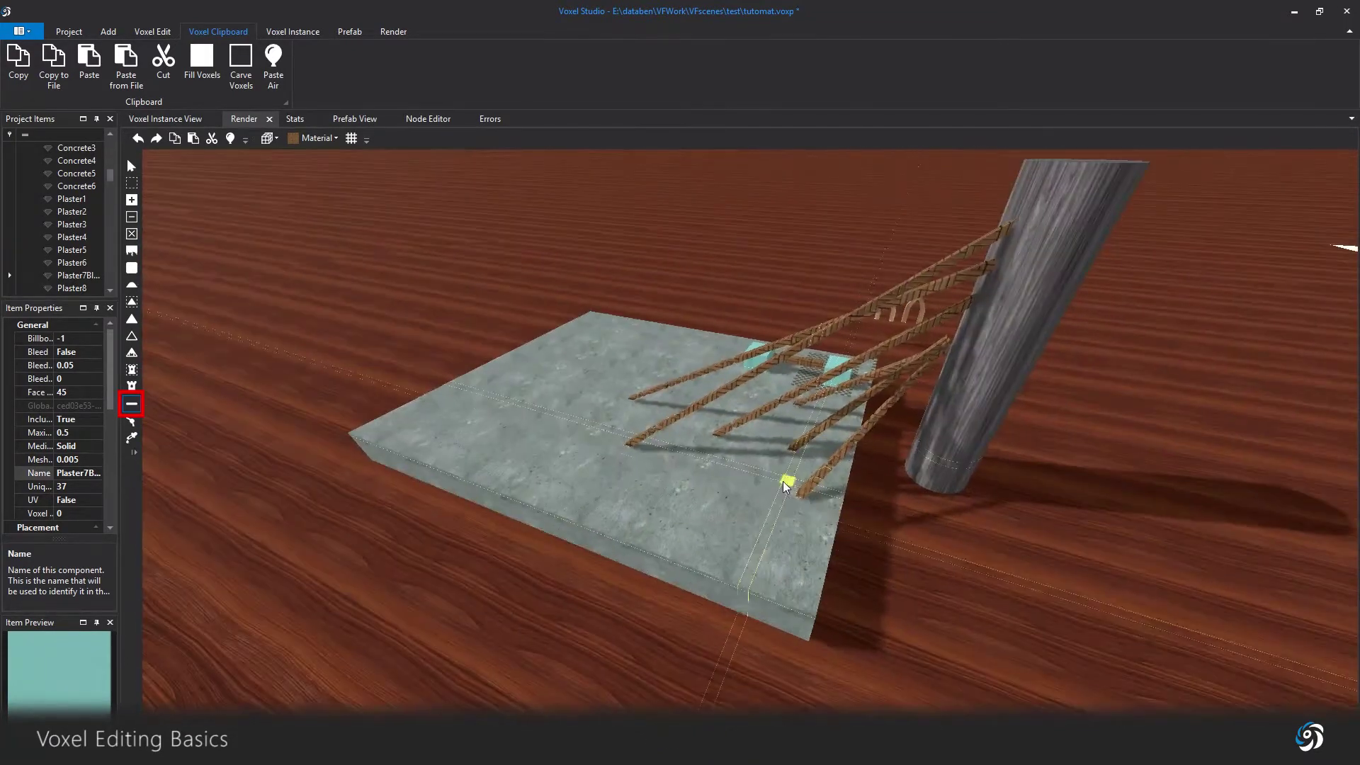
{"action": "scroll", "coordinate": [730, 522], "scroll_direction": "up", "scroll_amount": 3}
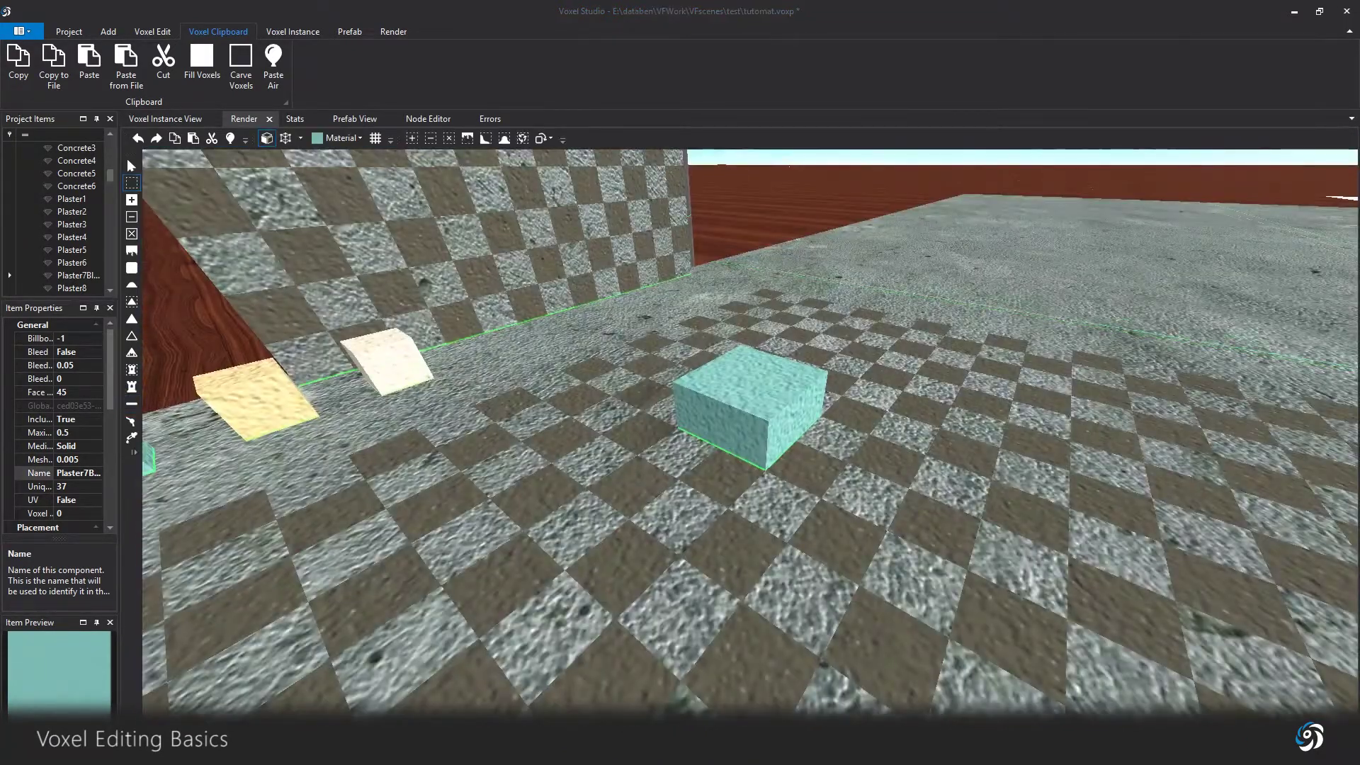
Switch to the Tweak tool and adjust a vertex at the small teal block on the checkered floor.
{"action": "left_click", "coordinate": [131, 183]}
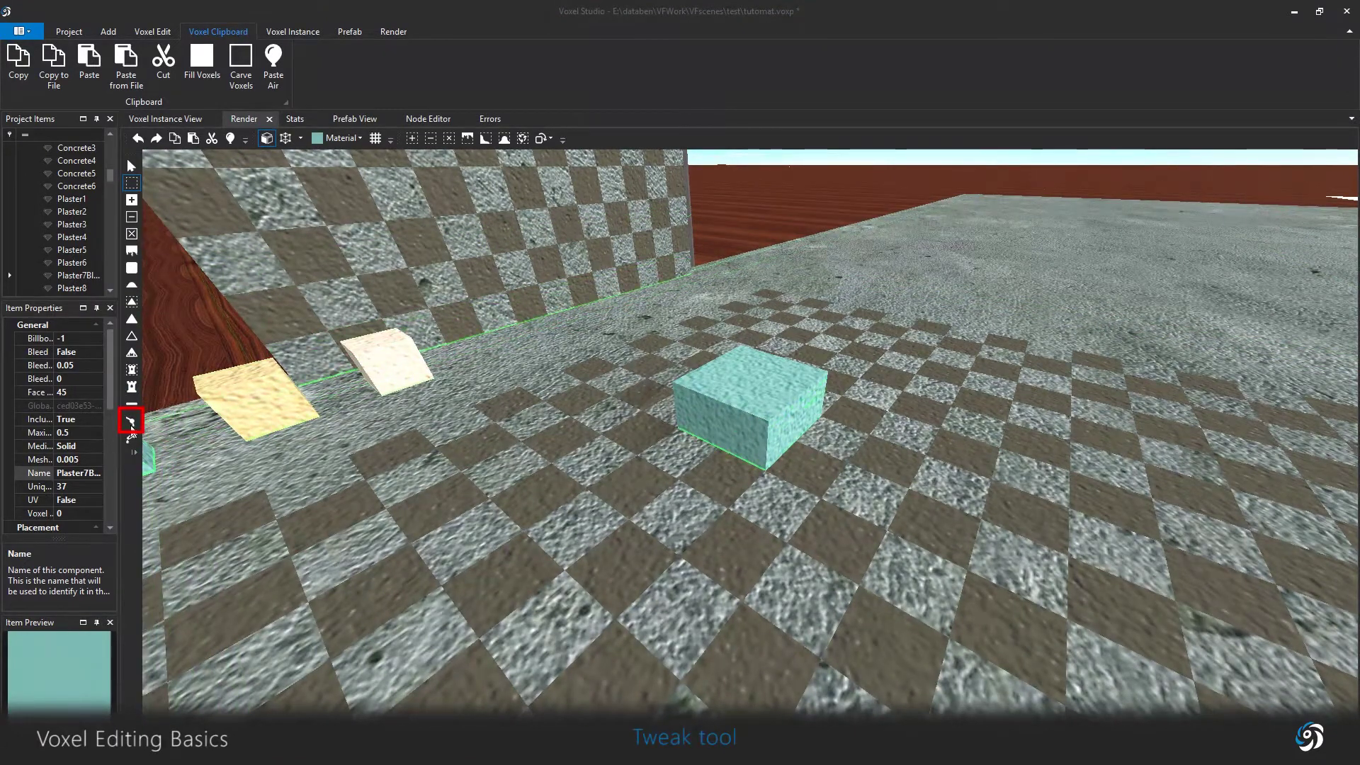
{"action": "left_click", "coordinate": [131, 423]}
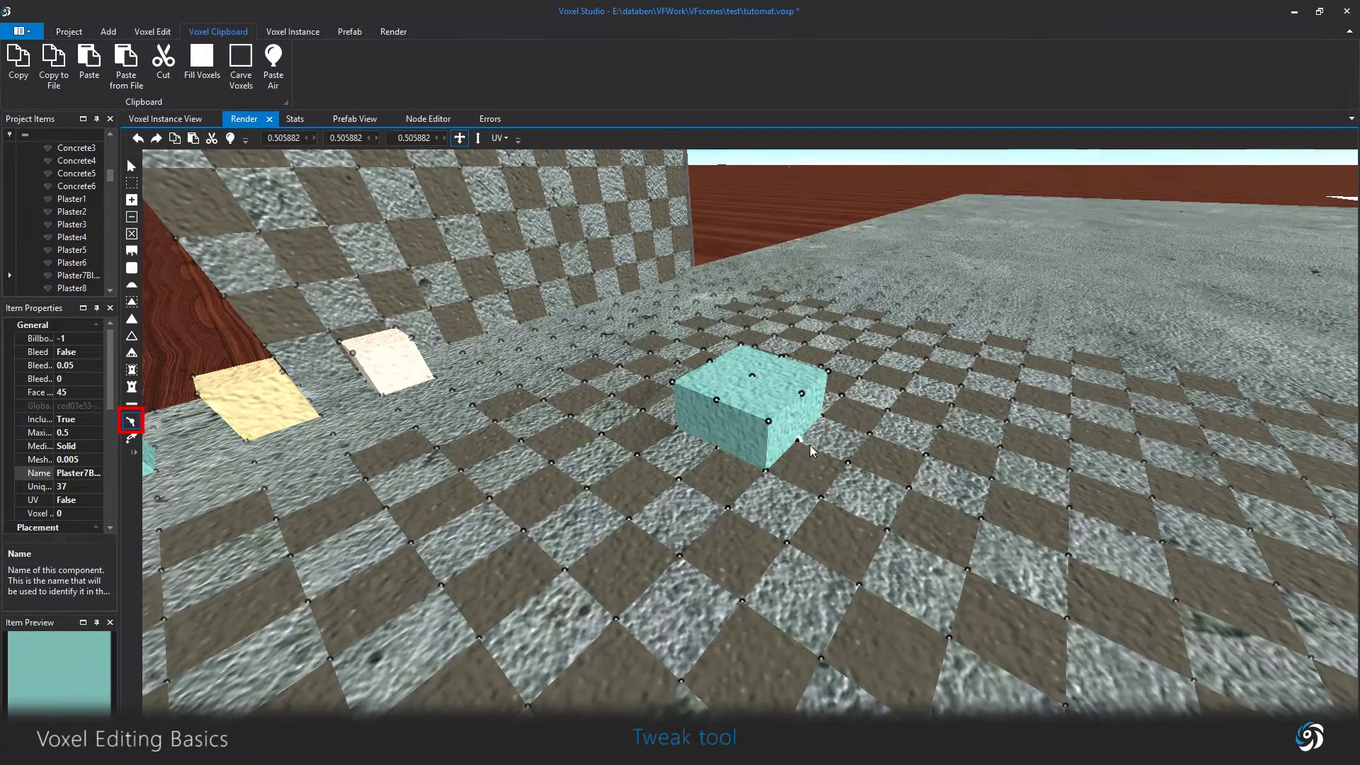
{"action": "key", "text": "w"}
{"action": "key", "text": "d"}
{"action": "left_click_drag", "start_coordinate": [684, 482], "coordinate": [732, 425]}
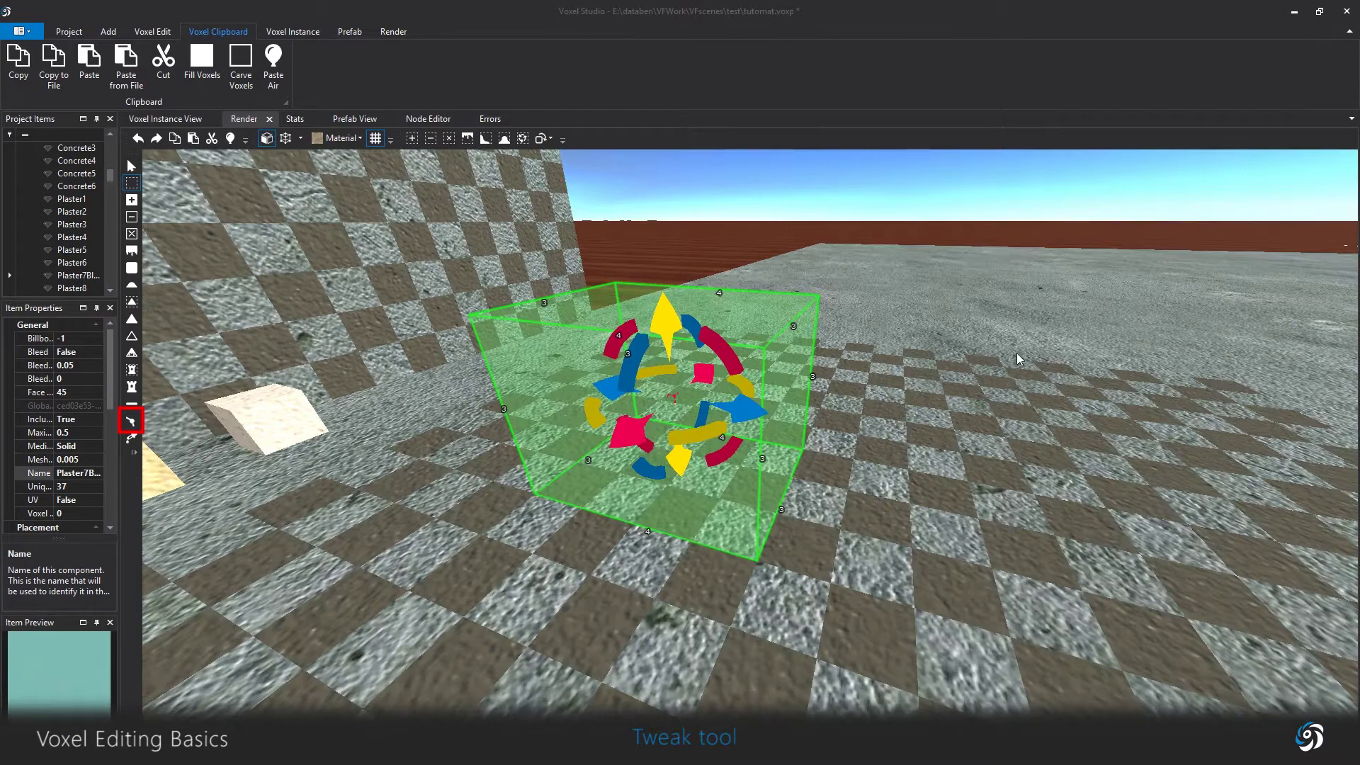
Turn off grid snapping and extend one side face of the selection box outward by a fraction of a voxel.
{"action": "right_click_drag", "start_coordinate": [1017, 354], "coordinate": [1039, 361]}
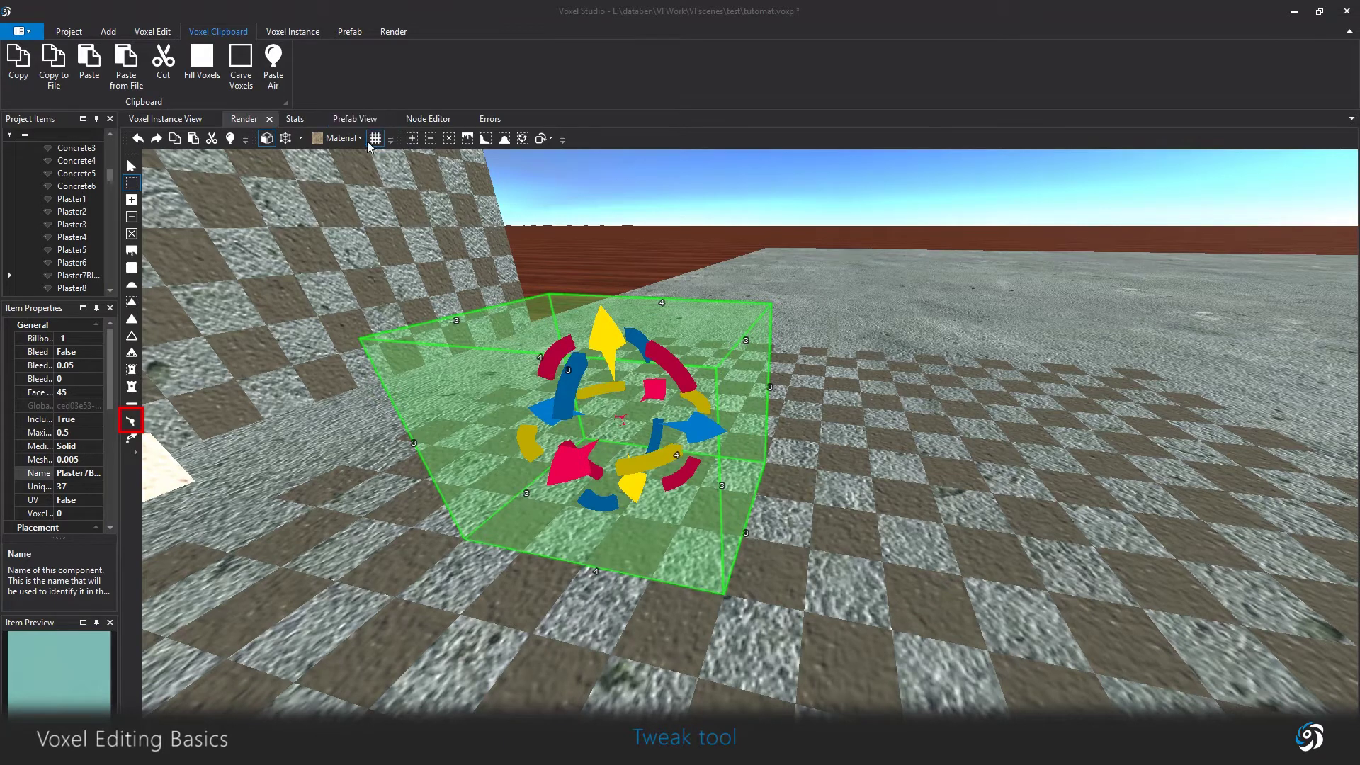
{"action": "left_click", "coordinate": [749, 400]}
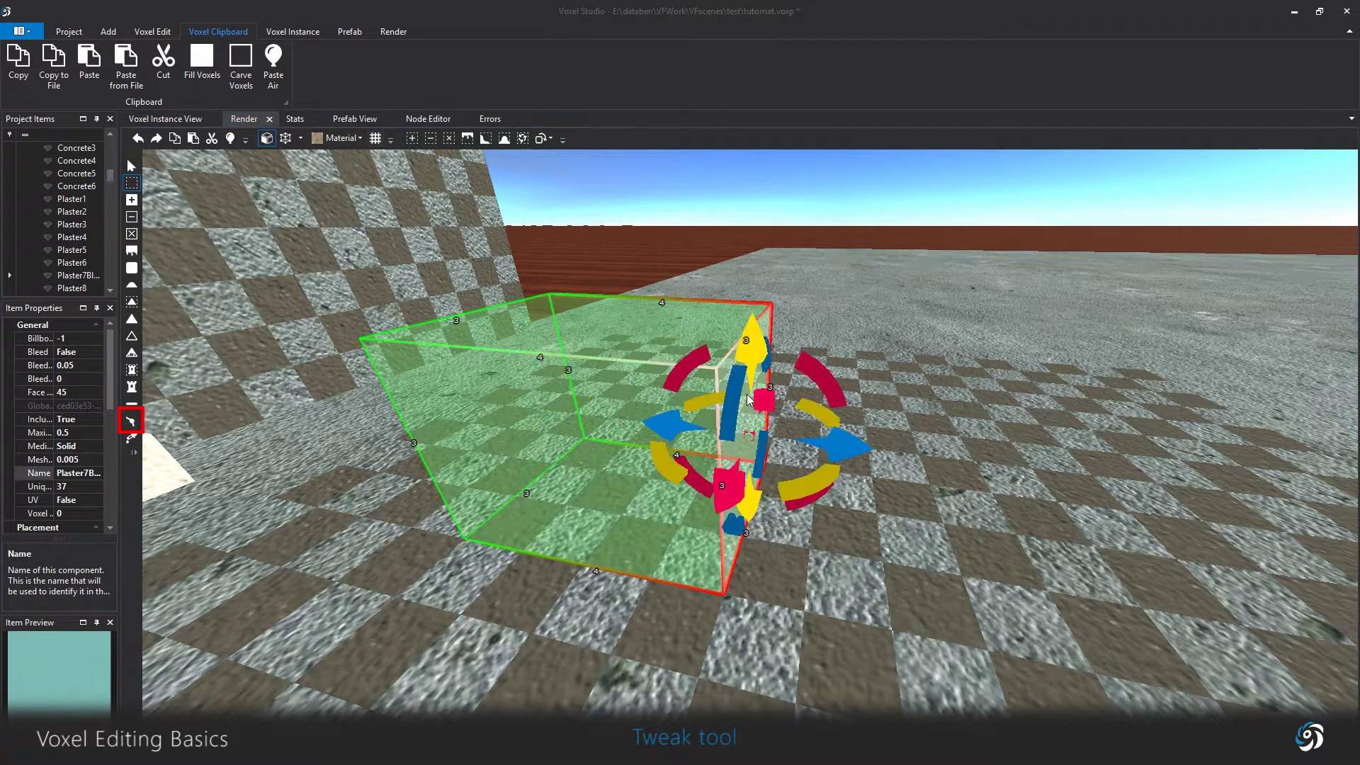
{"action": "left_click_drag", "start_coordinate": [850, 448], "coordinate": [872, 460]}
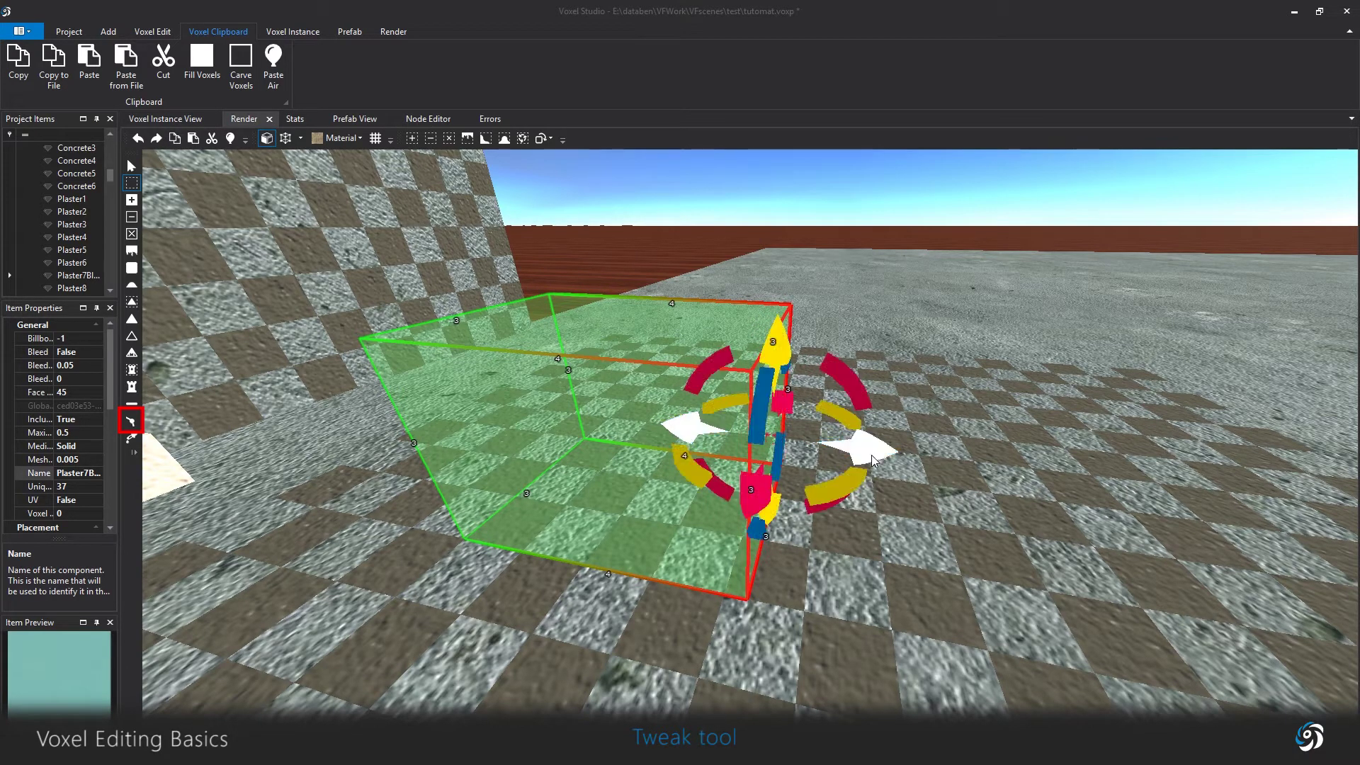
Fill the extended selection box with the current stone material.
{"action": "left_click", "coordinate": [411, 139]}
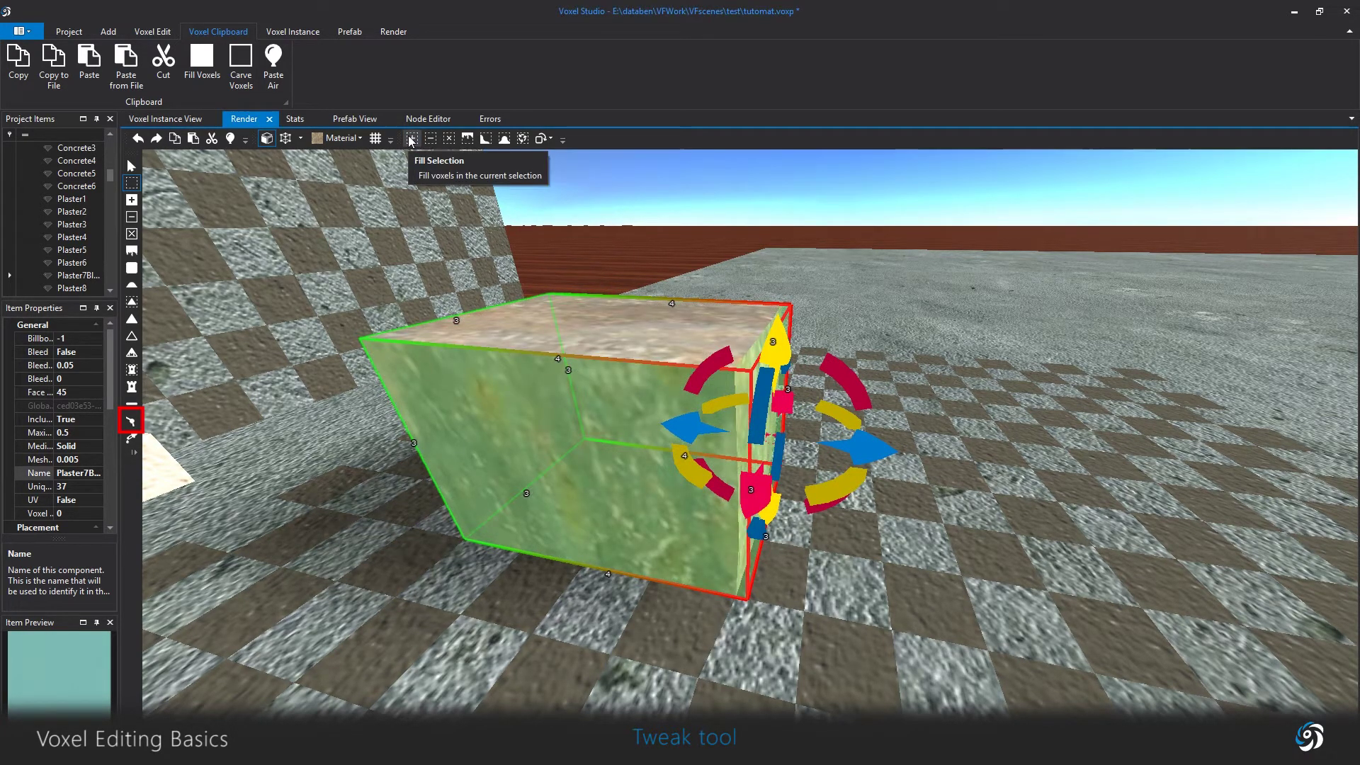
{"action": "key", "text": "a"}
{"action": "key", "text": "s"}
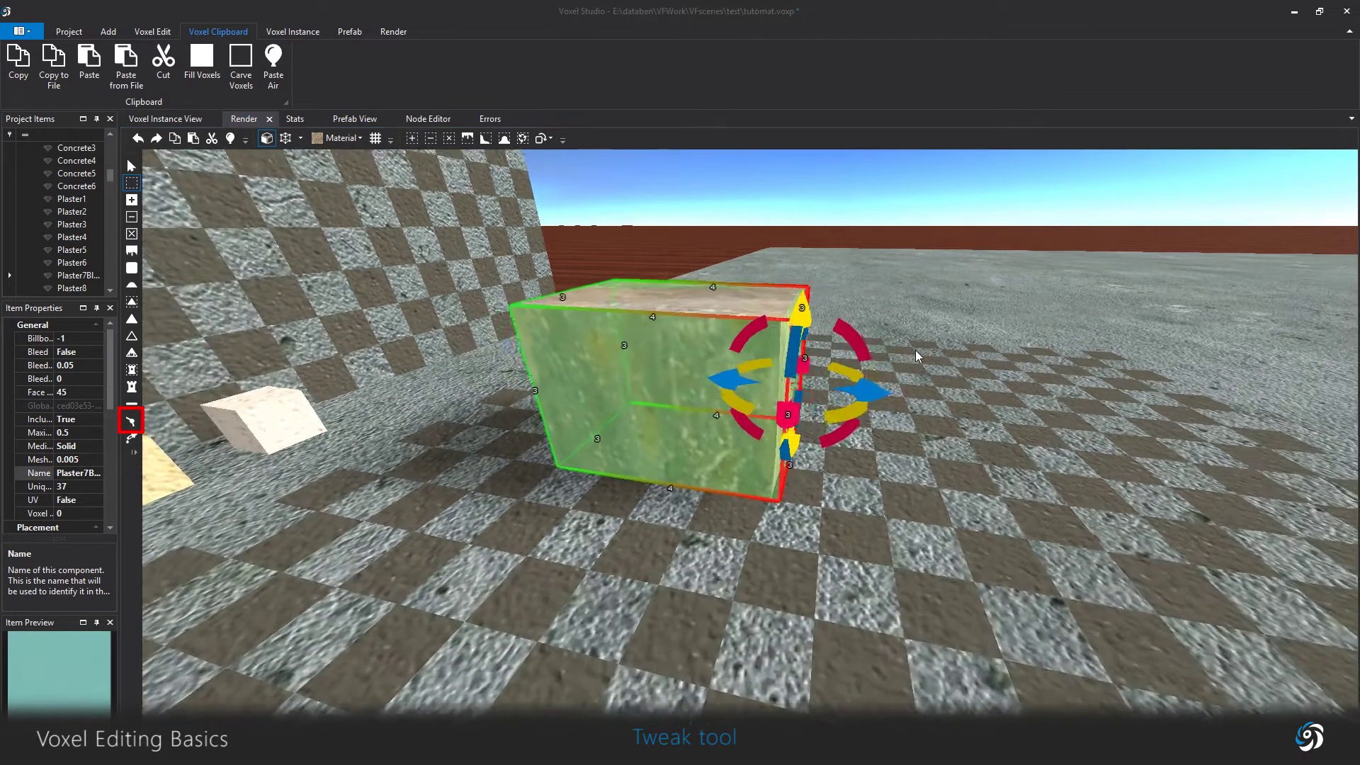
{"action": "key", "text": "w"}
{"action": "right_click_drag", "start_coordinate": [914, 360], "coordinate": [896, 375]}
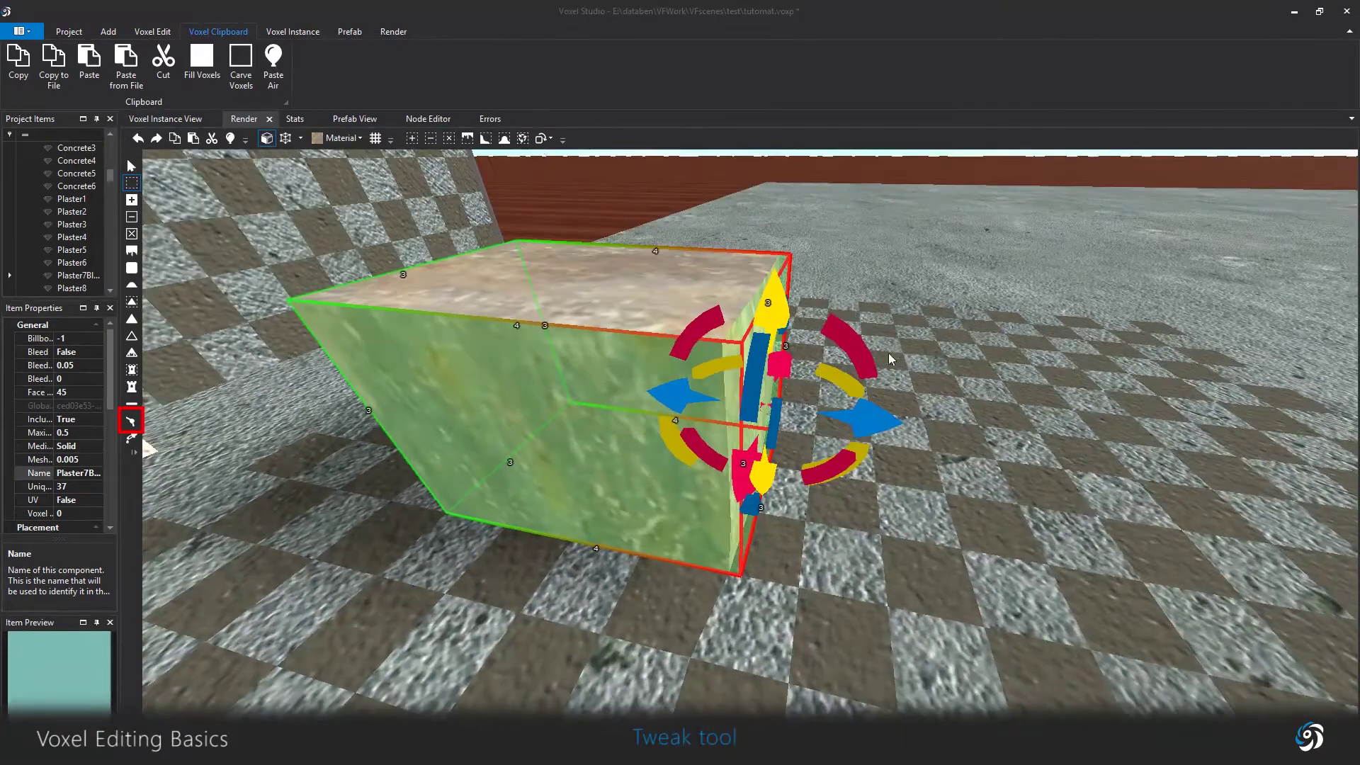
{"action": "left_click", "coordinate": [412, 139]}
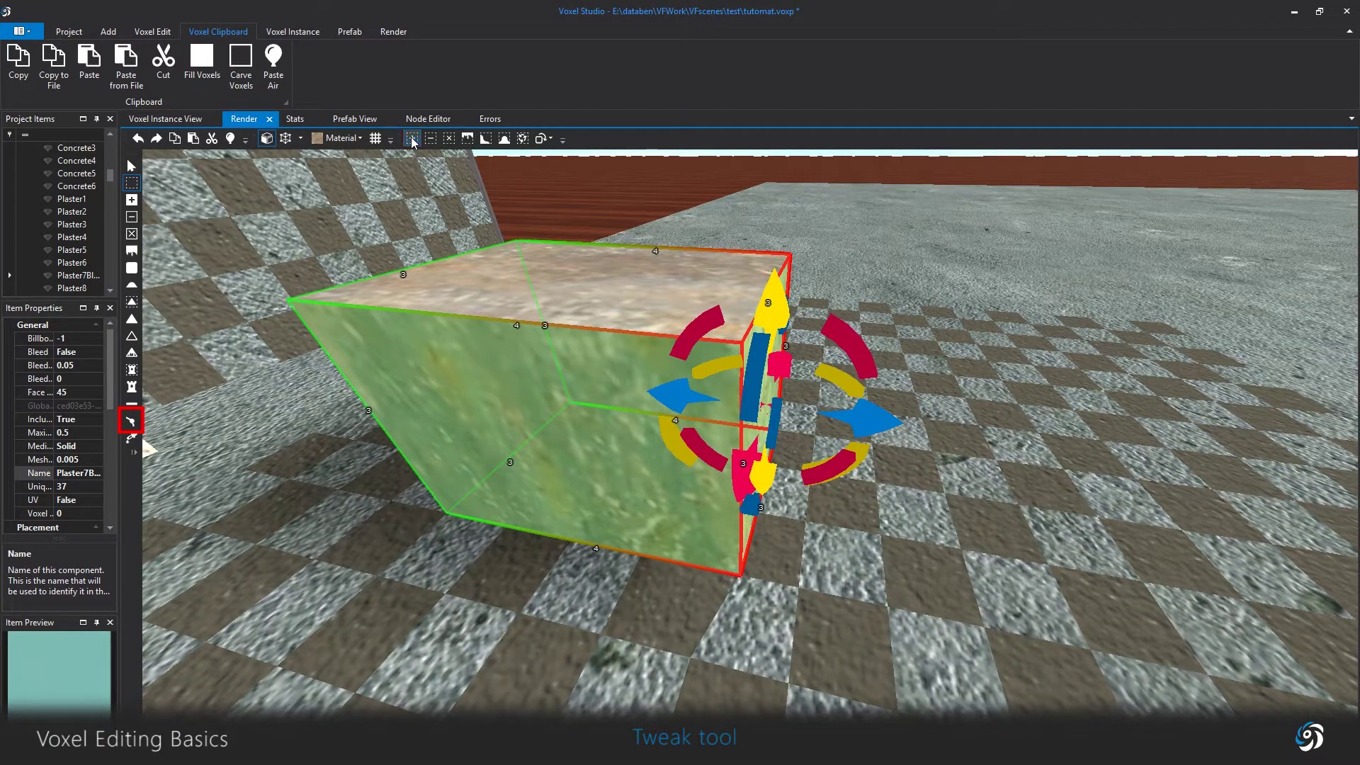
{"action": "key", "text": "w"}
{"action": "key", "text": "a"}
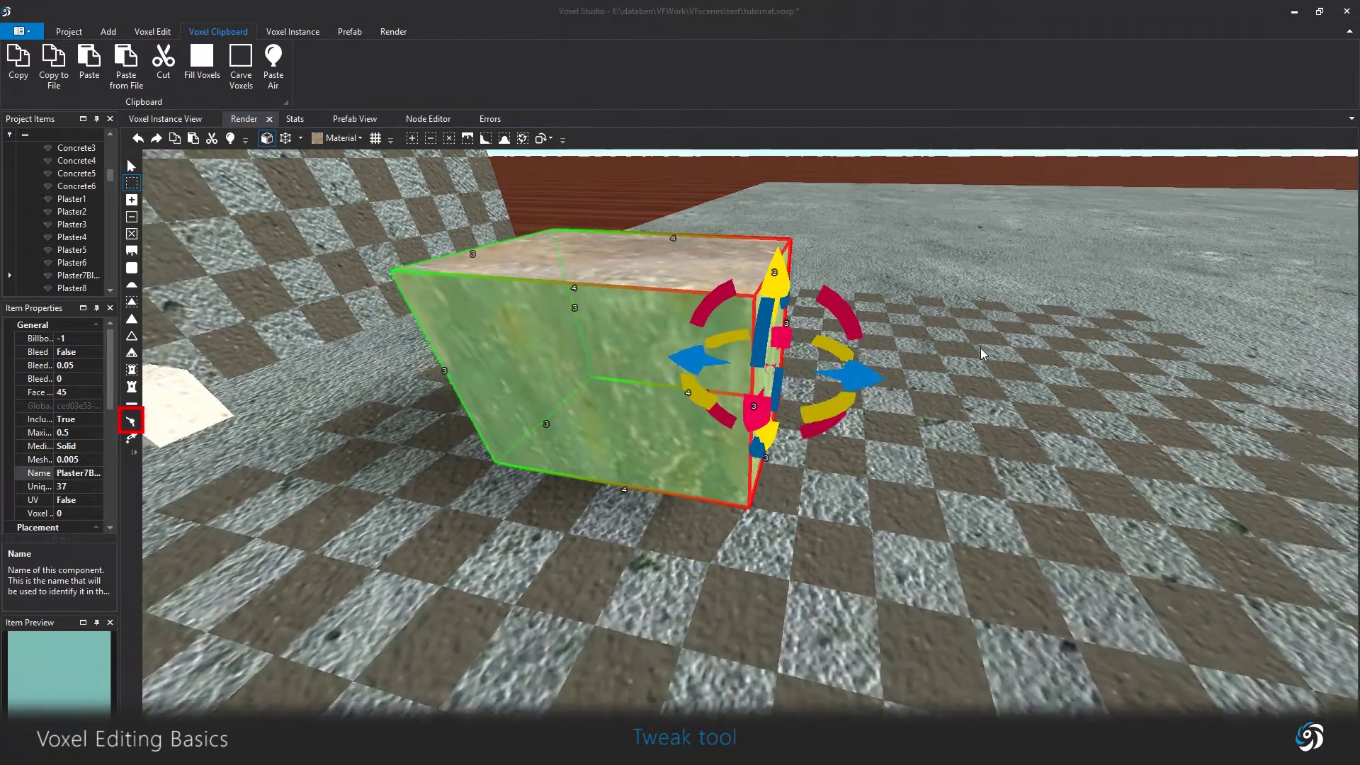
Clear the selection and pick the upper front corner vertex of the large stone block with the Tweak tool.
{"action": "right_click_drag", "start_coordinate": [1083, 381], "coordinate": [1059, 371]}
{"action": "key", "text": "Escape"}
{"action": "key", "text": "s"}
{"action": "key", "text": "w"}
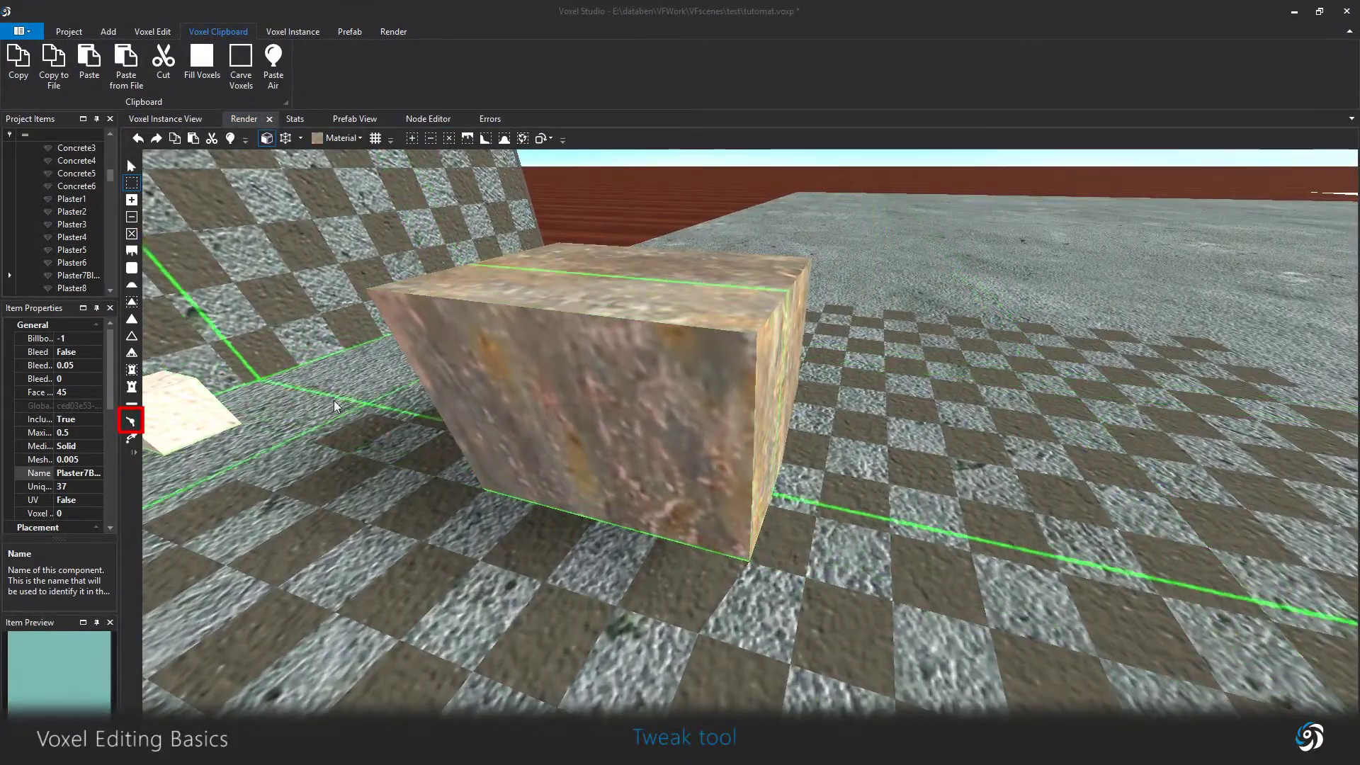
{"action": "left_click", "coordinate": [131, 421]}
{"action": "key", "text": "s"}
{"action": "key", "text": "a"}
{"action": "right_click_drag", "start_coordinate": [686, 447], "coordinate": [687, 453]}
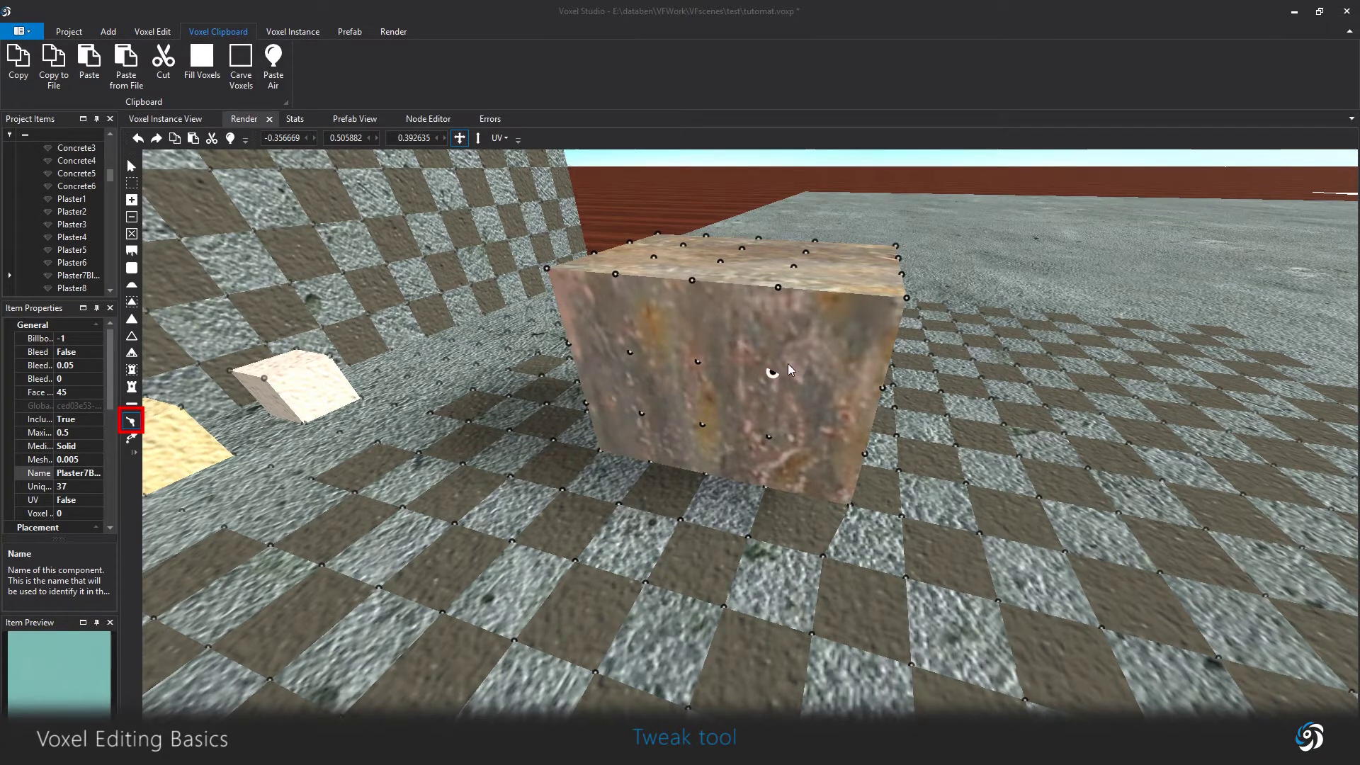
{"action": "key", "text": "d"}
{"action": "key", "text": "w"}
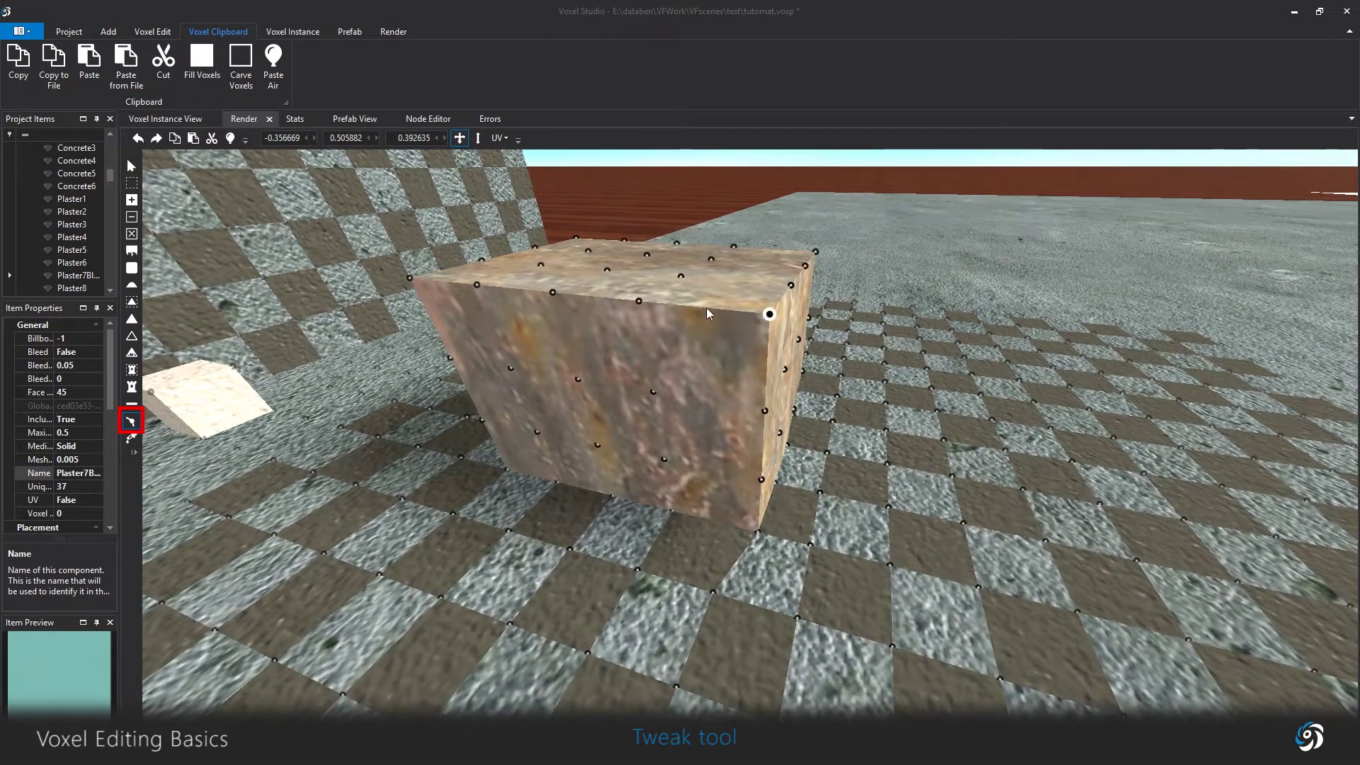
{"action": "left_click", "coordinate": [751, 317]}
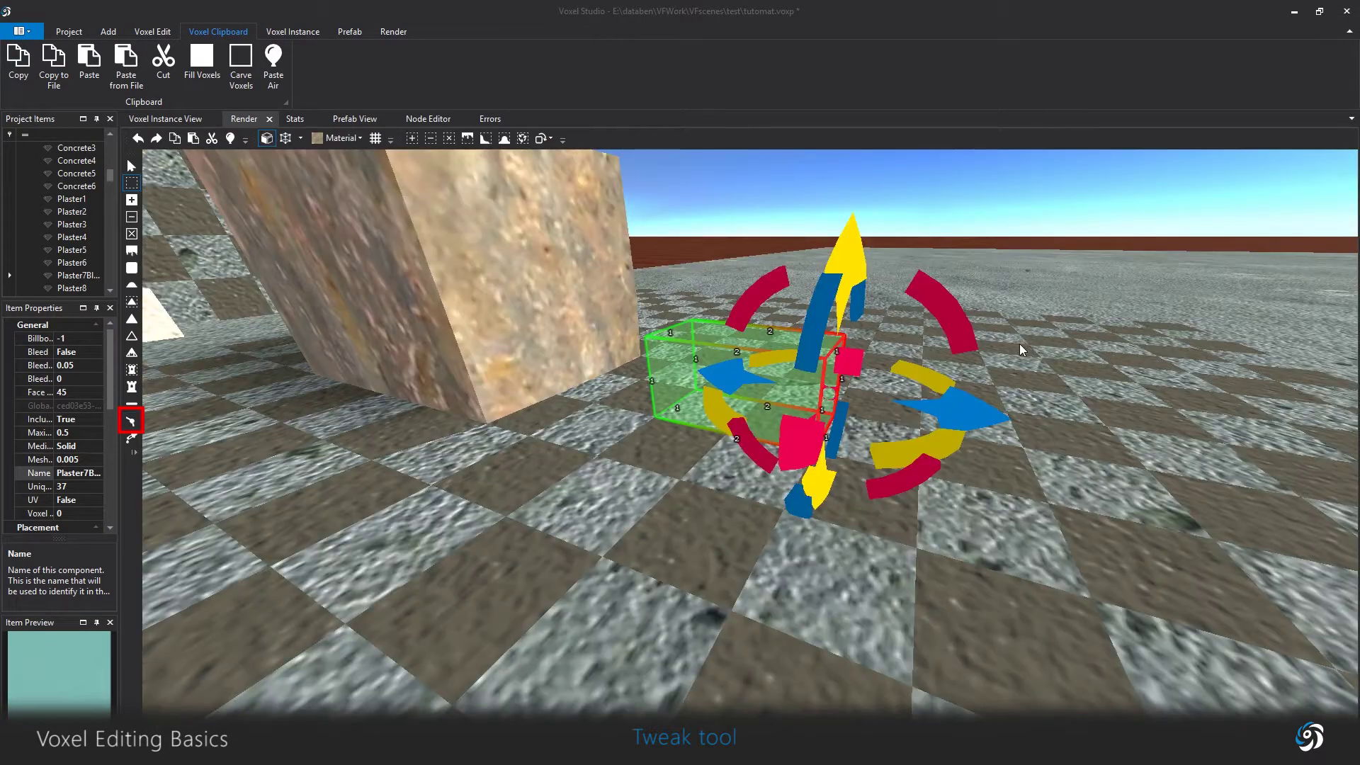
Adjust the side face of the small selection box beside the large block by sub-voxel amounts and fill it with the stone material.
{"action": "left_click_drag", "start_coordinate": [988, 415], "coordinate": [874, 389]}
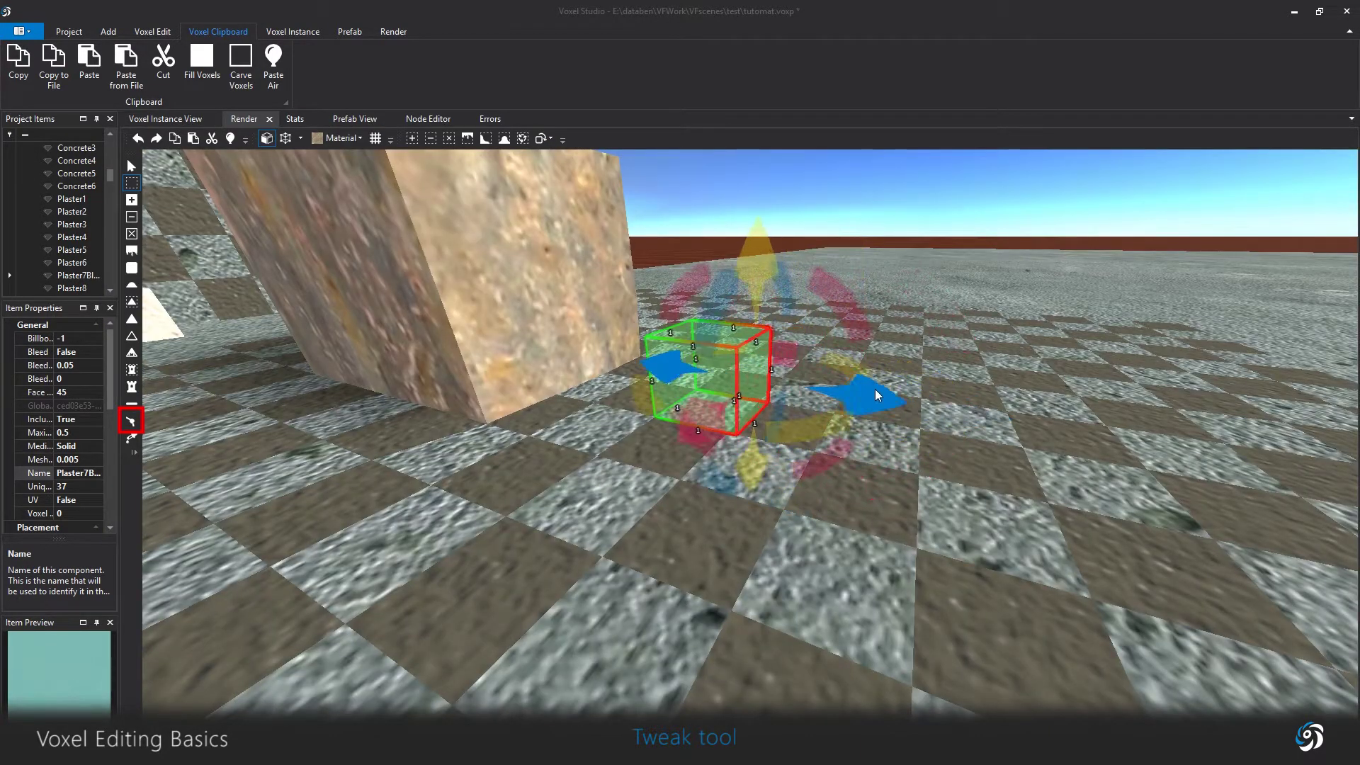
{"action": "left_click_drag", "start_coordinate": [868, 393], "coordinate": [902, 408]}
{"action": "left_click", "coordinate": [411, 138]}
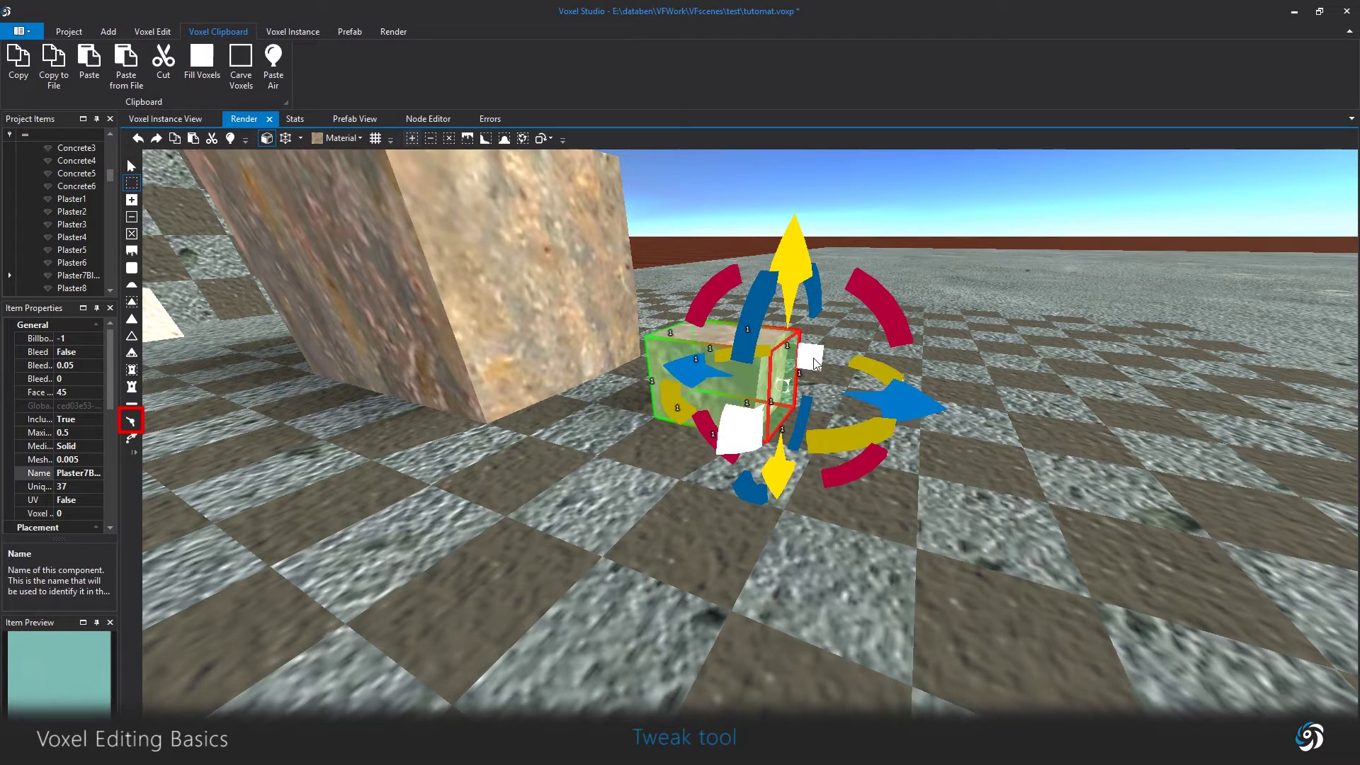
{"action": "left_click_drag", "start_coordinate": [886, 396], "coordinate": [915, 410]}
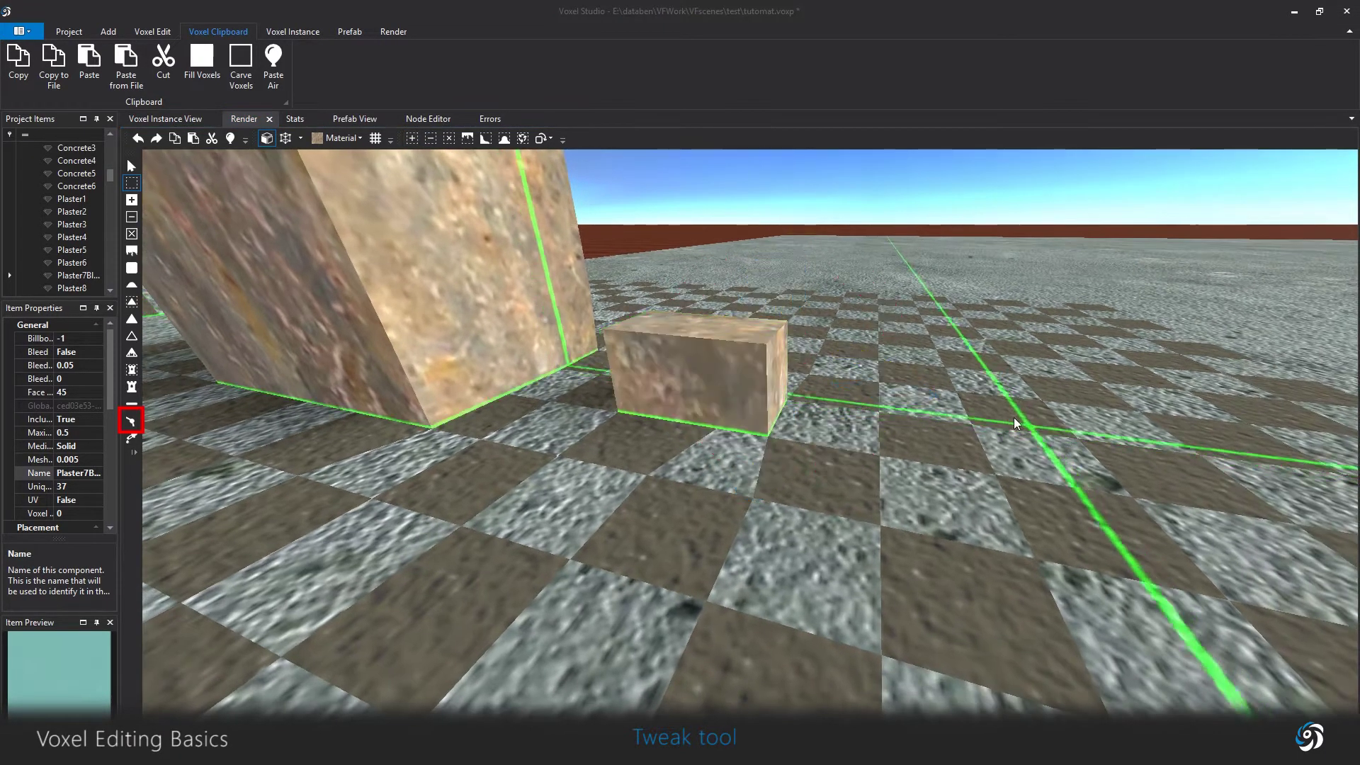
Tweak the vertices along the taller stone block's near vertical edge toward the neighbouring block to close the gap.
{"action": "left_click", "coordinate": [131, 421]}
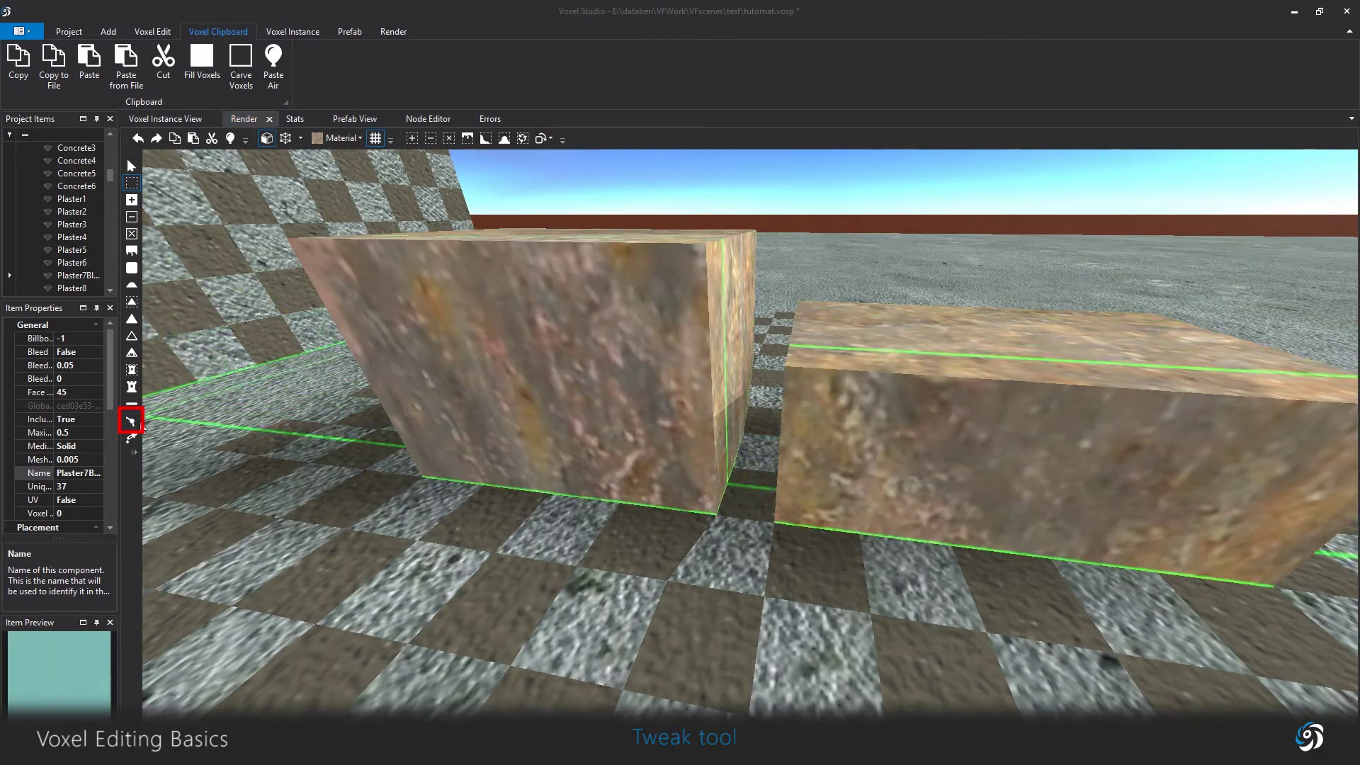
{"action": "left_click", "coordinate": [132, 421]}
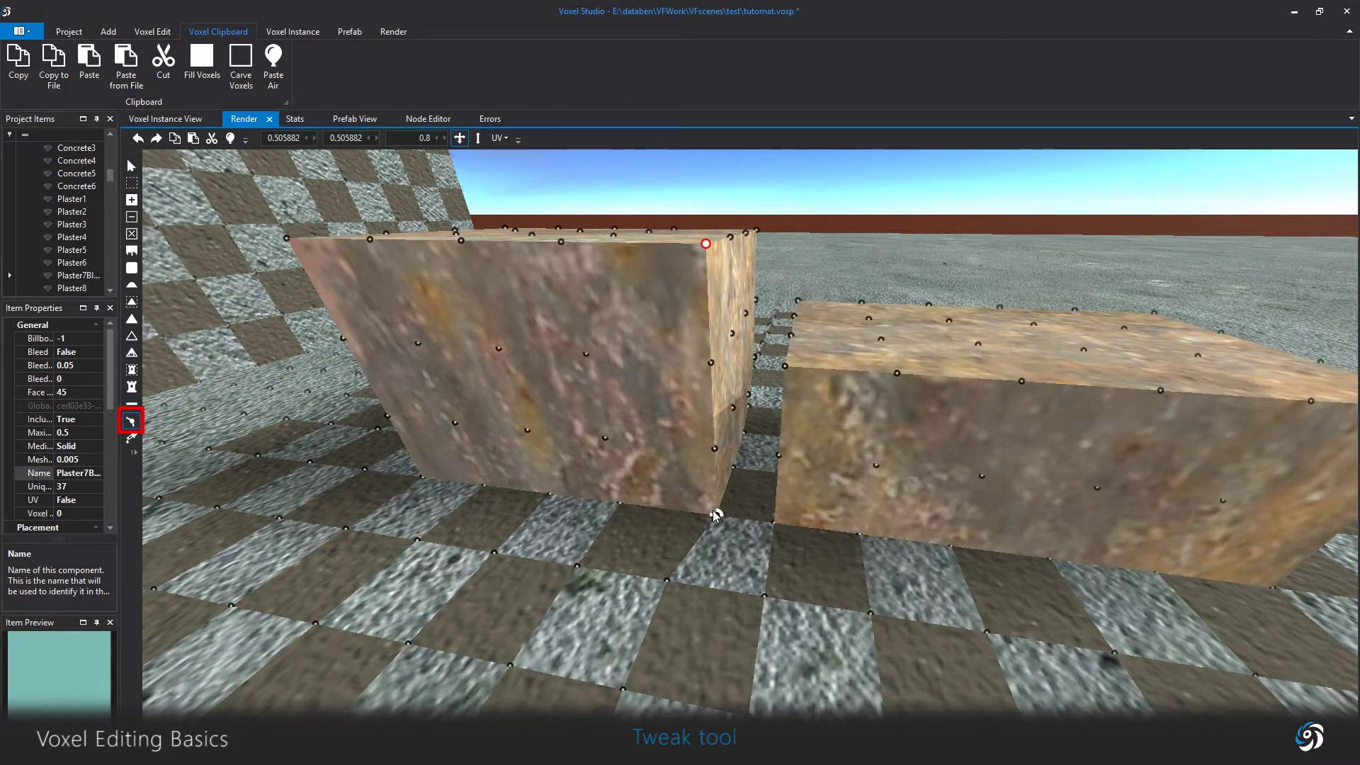
{"action": "left_click_drag", "start_coordinate": [716, 515], "coordinate": [782, 530]}
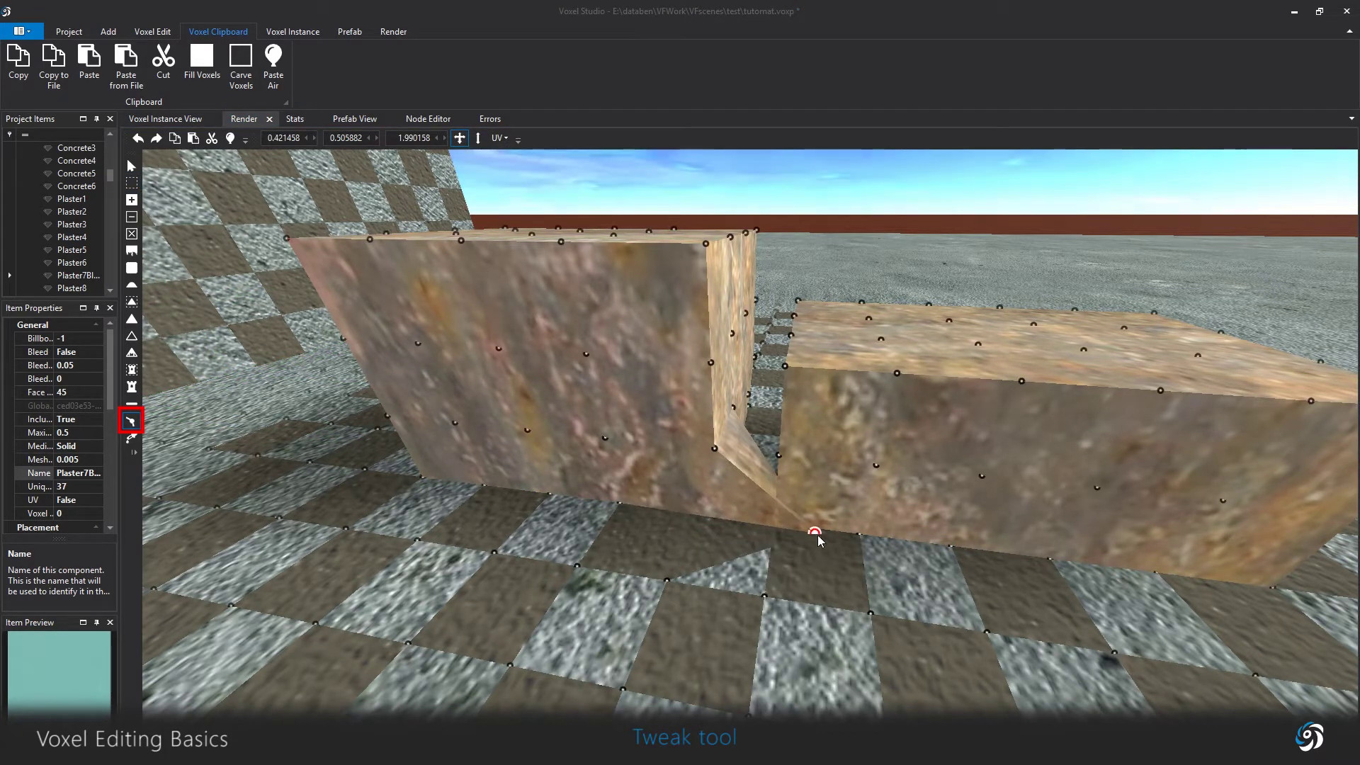
{"action": "left_click_drag", "start_coordinate": [816, 533], "coordinate": [791, 524]}
{"action": "left_click_drag", "start_coordinate": [704, 455], "coordinate": [714, 363]}
{"action": "left_click_drag", "start_coordinate": [678, 244], "coordinate": [705, 259]}
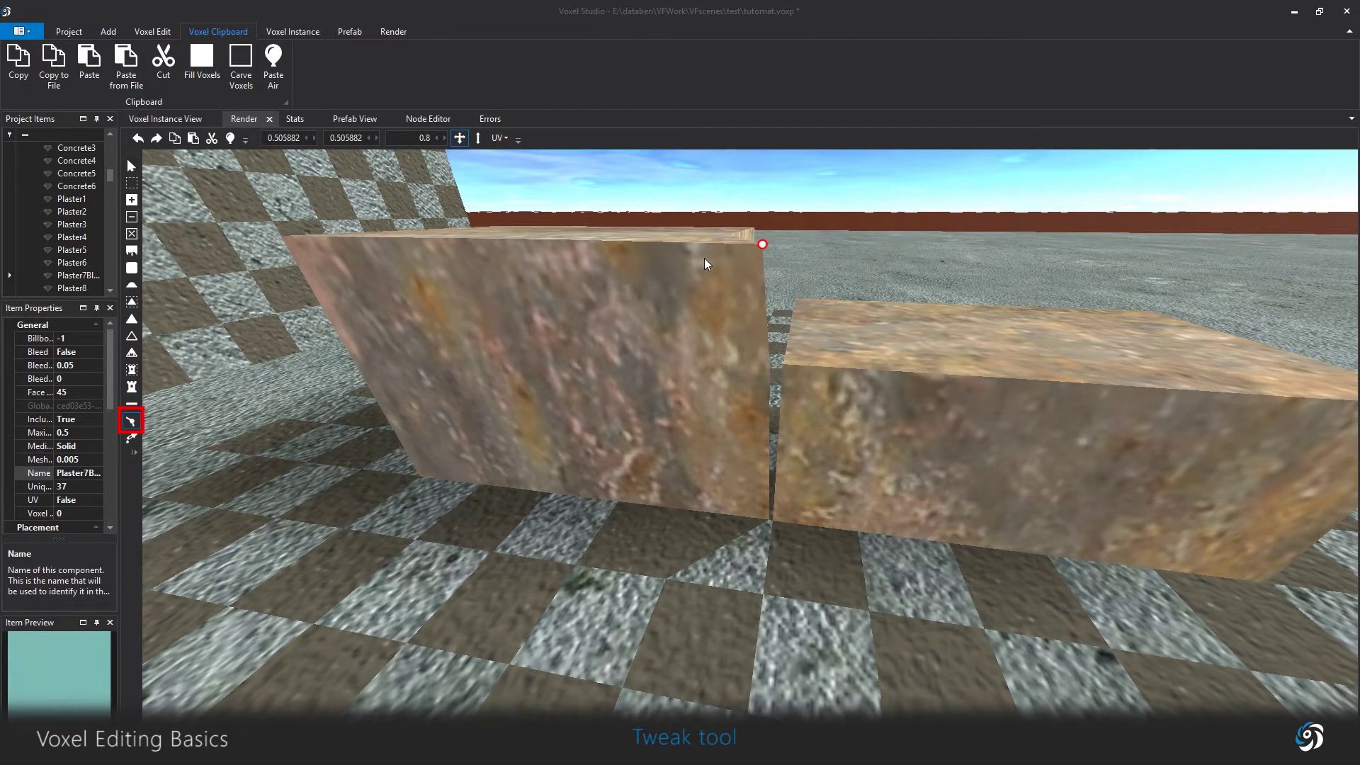
Examine the seam between the two stone blocks from several angles and distances.
{"action": "middle_click_drag", "start_coordinate": [601, 440], "coordinate": [410, 687]}
{"action": "scroll", "coordinate": [624, 443], "scroll_direction": "down", "scroll_amount": 5}
{"action": "left_click_drag", "start_coordinate": [669, 531], "coordinate": [642, 548]}
{"action": "middle_click_drag", "start_coordinate": [642, 549], "coordinate": [908, 419]}
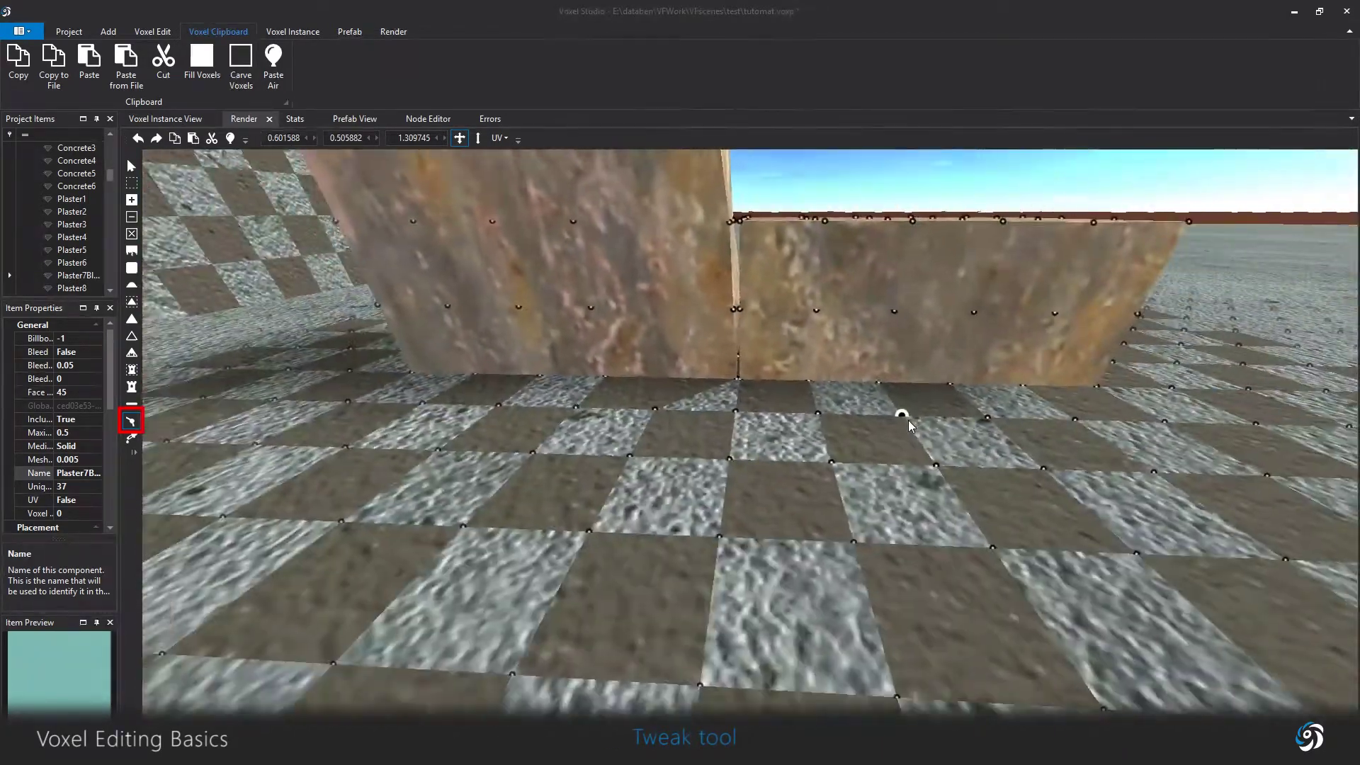
{"action": "scroll", "coordinate": [908, 420], "scroll_direction": "up", "scroll_amount": 3}
{"action": "scroll", "coordinate": [908, 426], "scroll_direction": "down", "scroll_amount": 6}
{"action": "scroll", "coordinate": [899, 455], "scroll_direction": "up", "scroll_amount": 3}
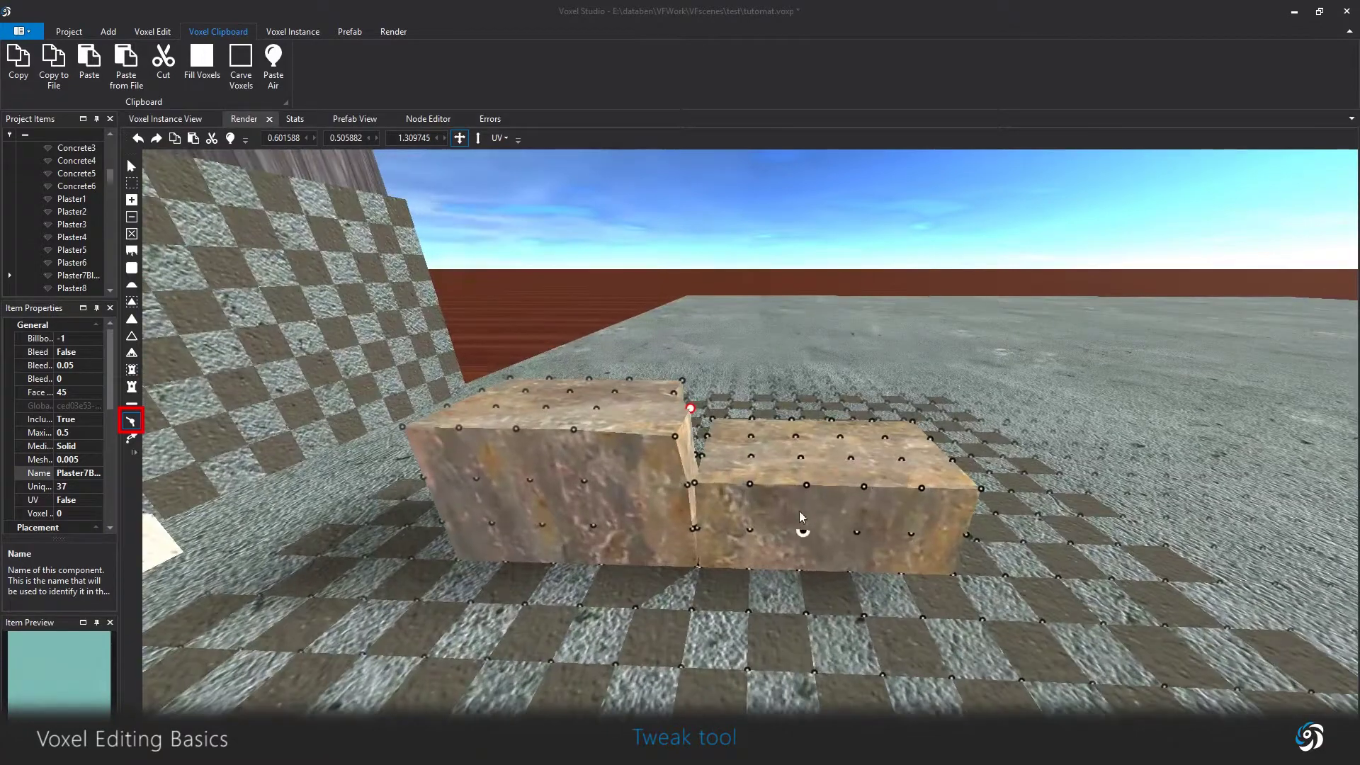
{"action": "scroll", "coordinate": [741, 520], "scroll_direction": "up", "scroll_amount": 5}
{"action": "scroll", "coordinate": [786, 488], "scroll_direction": "down", "scroll_amount": 3}
{"action": "scroll", "coordinate": [899, 503], "scroll_direction": "down", "scroll_amount": 2}
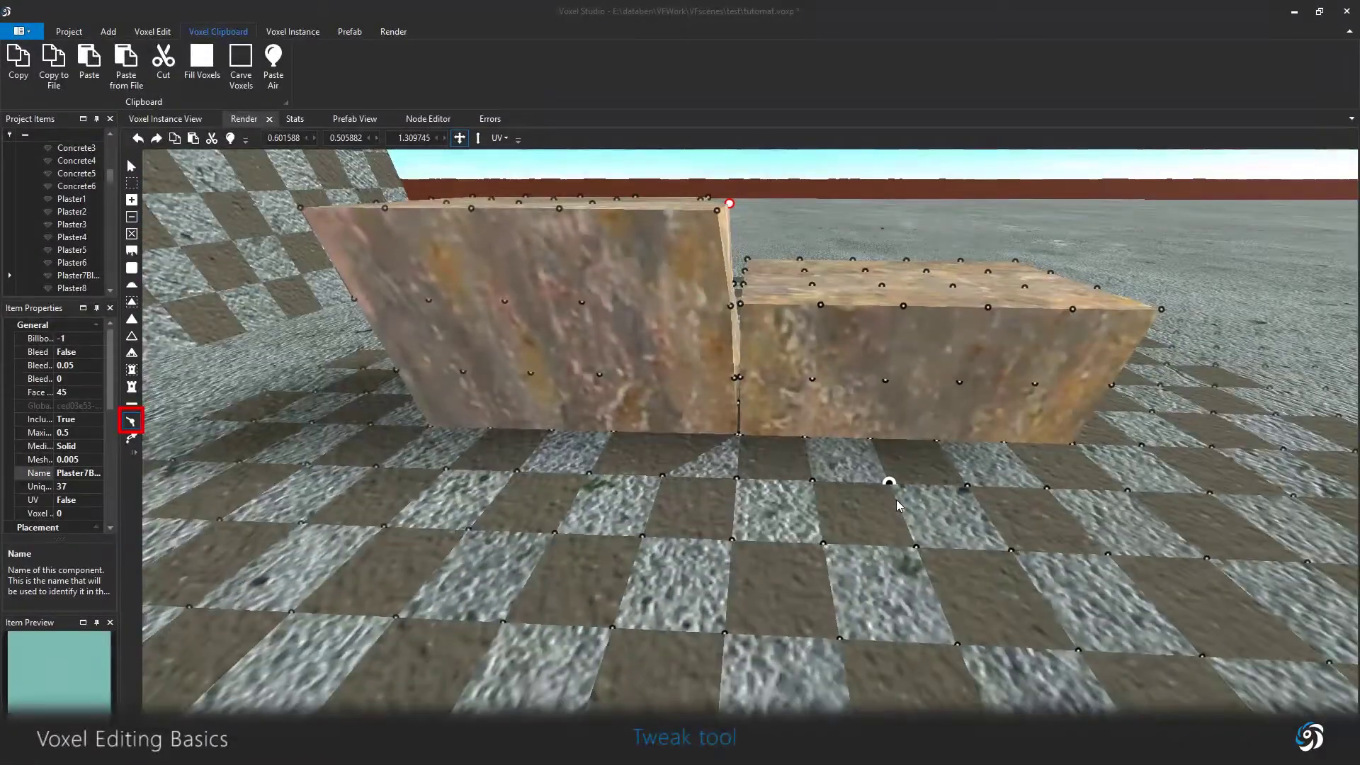
{"action": "scroll", "coordinate": [896, 499], "scroll_direction": "up", "scroll_amount": 2}
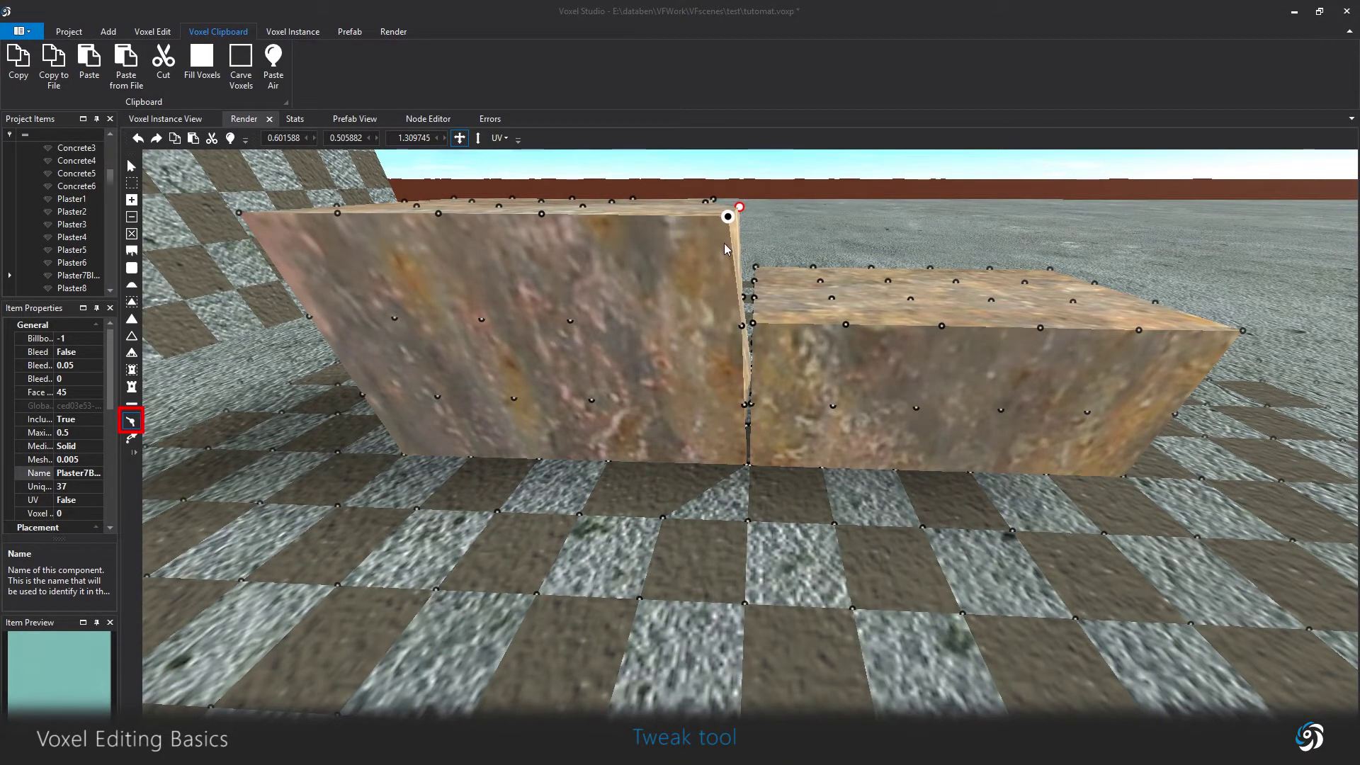
Lower the taller stone block's top corner vertex with vertical tweaking, and return to the other movement mode.
{"action": "left_click", "coordinate": [478, 137]}
{"action": "left_click_drag", "start_coordinate": [737, 211], "coordinate": [726, 265]}
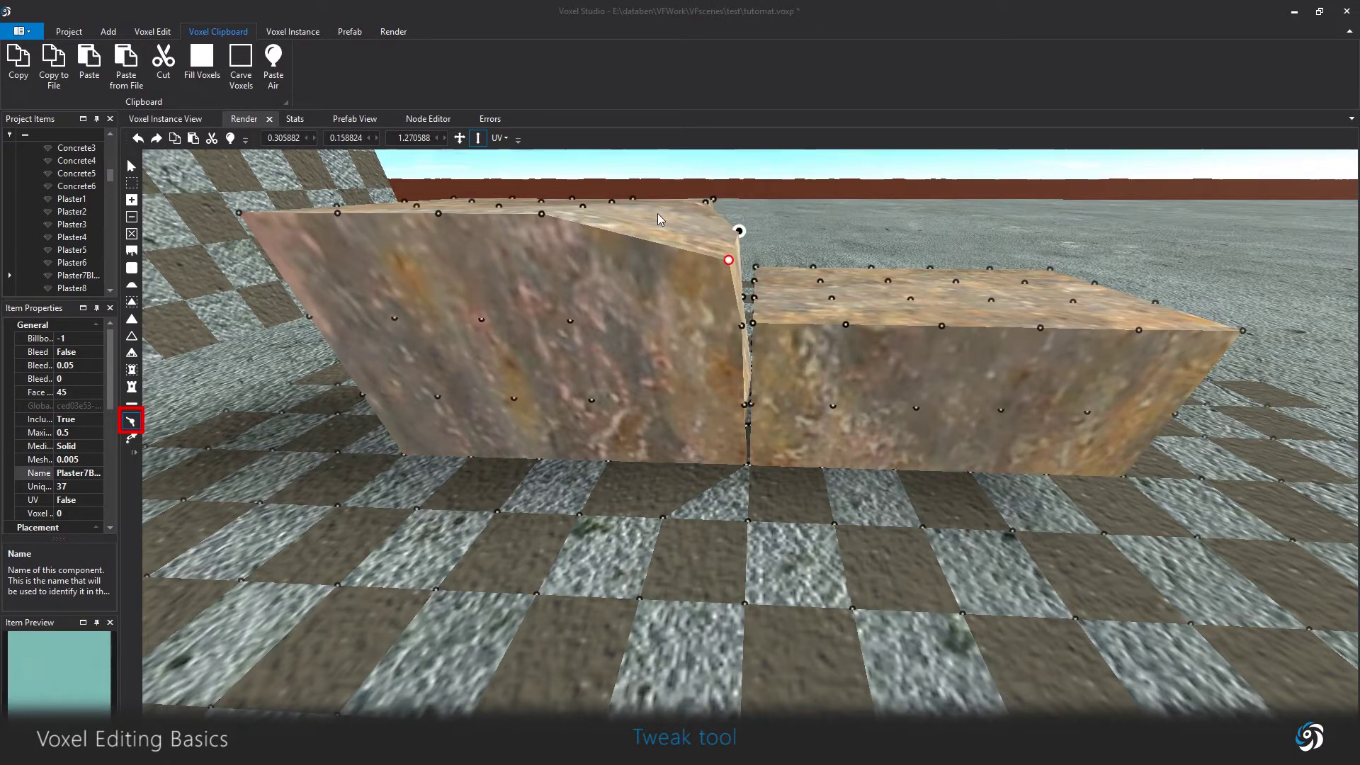
{"action": "left_click", "coordinate": [460, 137]}
Adjust the UV values of the orange block's near top corner vertex to U0 0.564364 and V0 0.503397.
{"action": "left_click", "coordinate": [494, 138]}
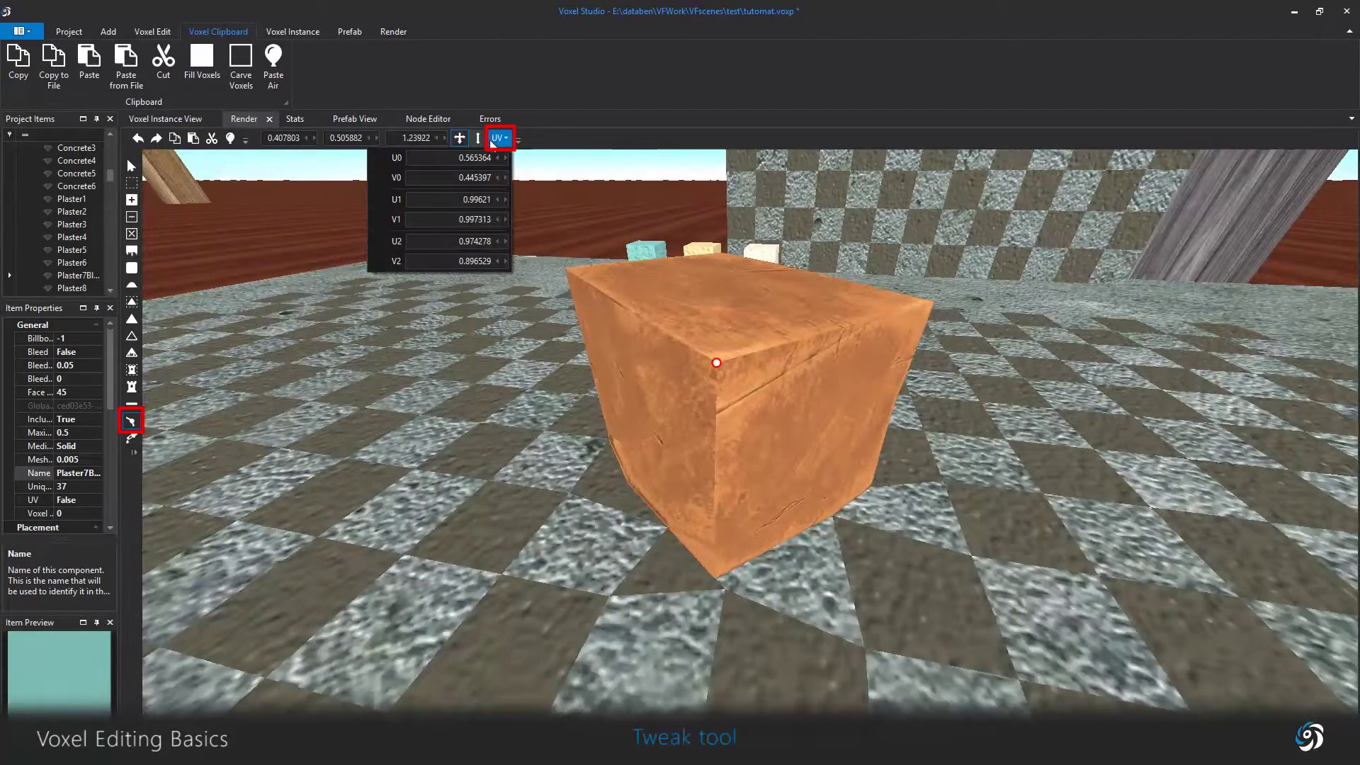
{"action": "left_click", "coordinate": [499, 177]}
{"action": "left_click", "coordinate": [504, 176]}
{"action": "left_click", "coordinate": [504, 177]}
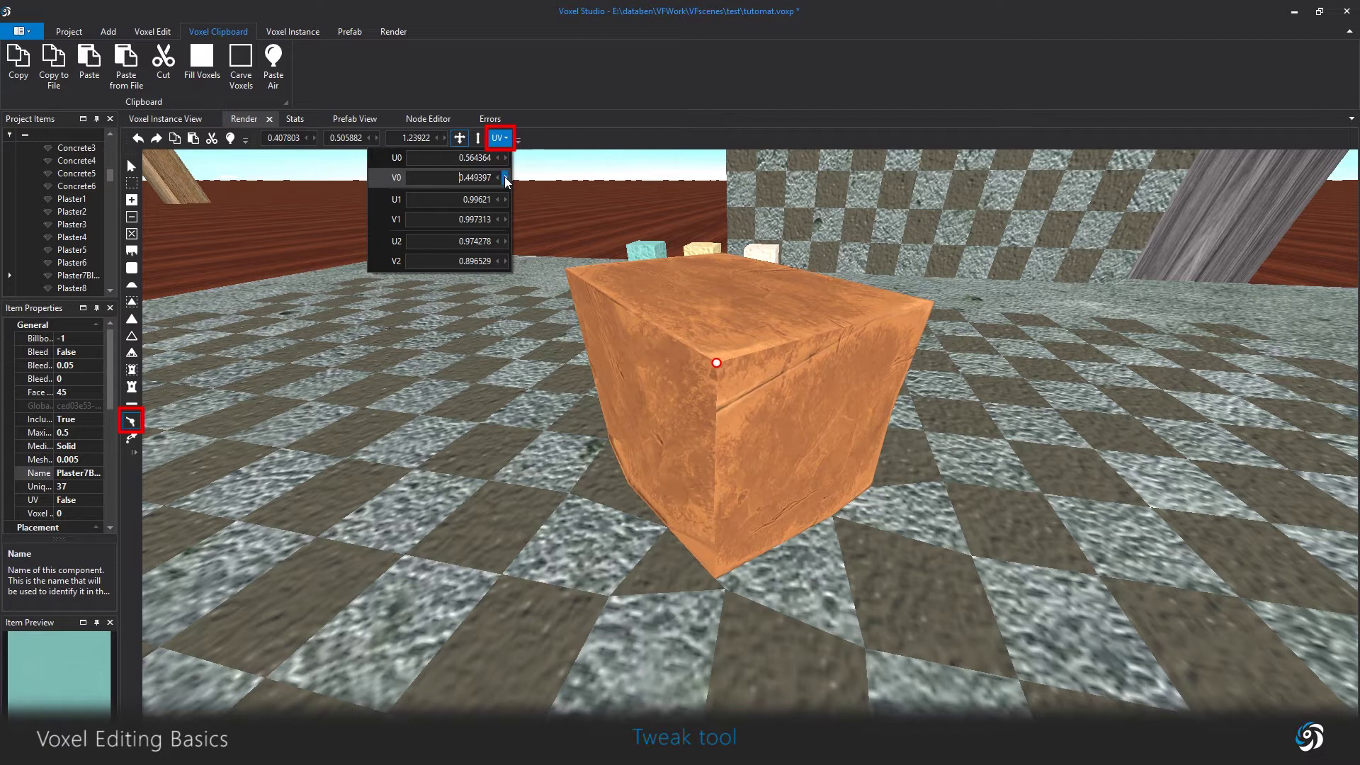
{"action": "left_click", "coordinate": [505, 177]}
{"action": "left_click", "coordinate": [505, 177]}
{"action": "left_click", "coordinate": [505, 177]}
{"action": "left_click", "coordinate": [505, 177]}
{"action": "left_click", "coordinate": [505, 177]}
{"action": "left_click", "coordinate": [505, 178]}
{"action": "left_click", "coordinate": [505, 177]}
{"action": "left_click", "coordinate": [505, 177]}
{"action": "left_click", "coordinate": [505, 177]}
{"action": "left_click", "coordinate": [505, 177]}
{"action": "left_click", "coordinate": [505, 177]}
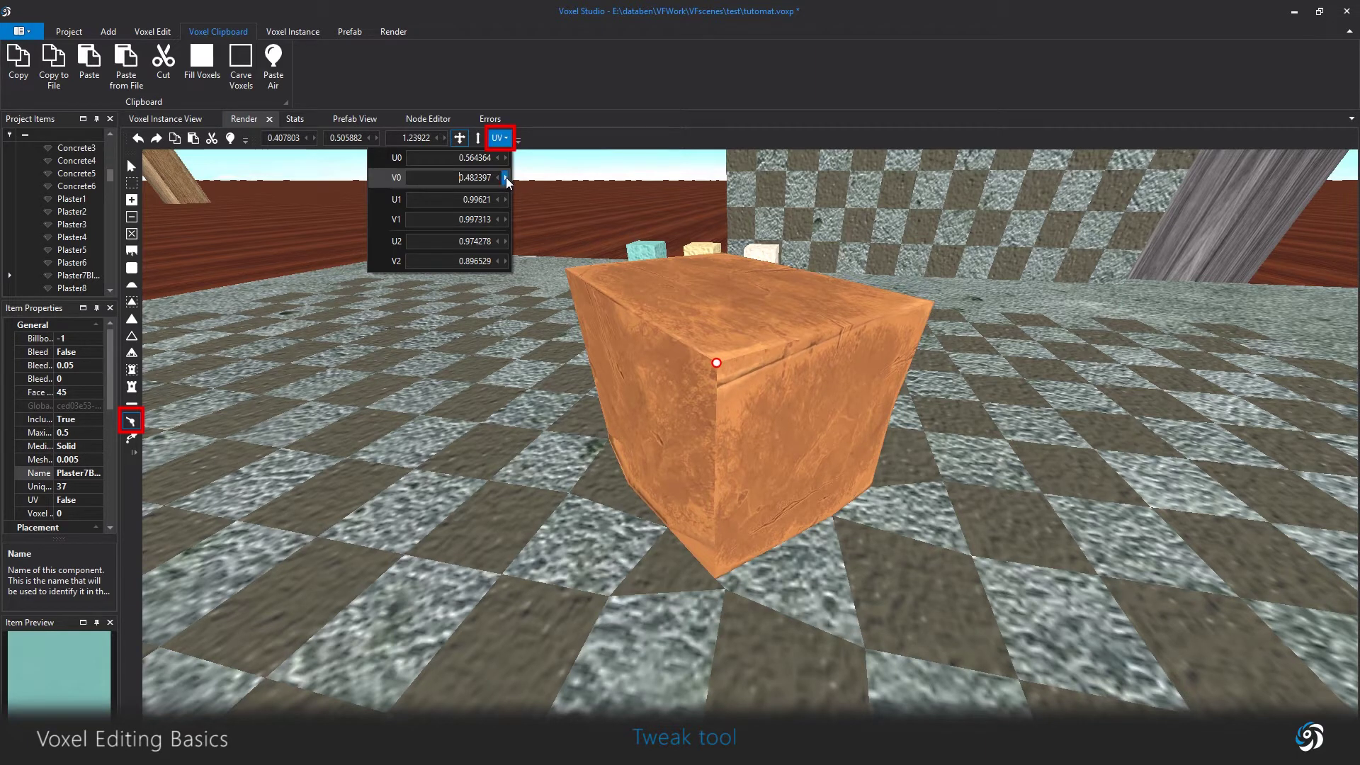
{"action": "left_click", "coordinate": [505, 177]}
{"action": "left_click", "coordinate": [505, 177]}
{"action": "left_click", "coordinate": [505, 177]}
{"action": "left_click", "coordinate": [505, 177]}
{"action": "left_click", "coordinate": [505, 177]}
{"action": "left_click", "coordinate": [505, 177]}
{"action": "left_click", "coordinate": [505, 178]}
{"action": "left_click", "coordinate": [505, 177]}
{"action": "left_click", "coordinate": [505, 177]}
{"action": "left_click", "coordinate": [505, 177]}
{"action": "left_click", "coordinate": [505, 177]}
{"action": "left_click", "coordinate": [505, 177]}
{"action": "left_click", "coordinate": [505, 177]}
{"action": "left_click", "coordinate": [505, 177]}
{"action": "left_click", "coordinate": [505, 177]}
{"action": "left_click", "coordinate": [505, 177]}
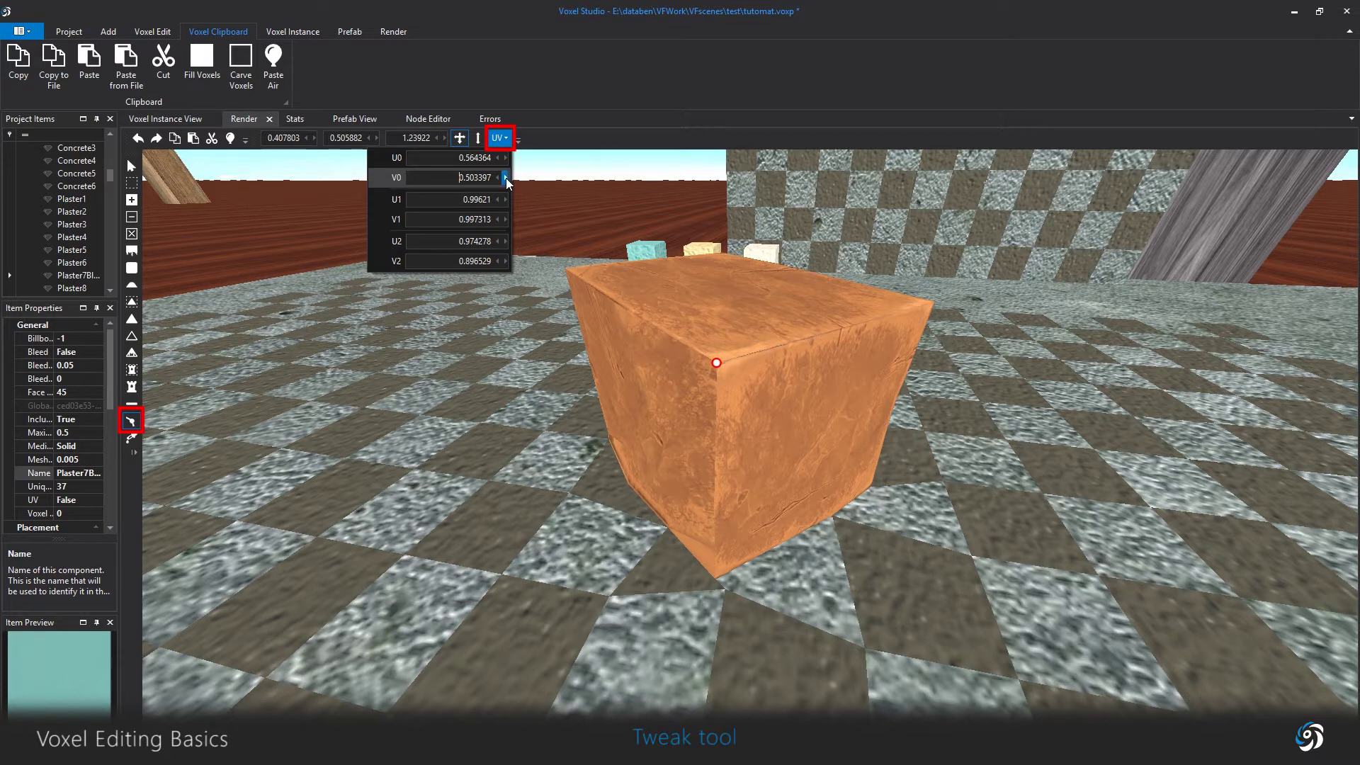
{"action": "mouse_move", "coordinate": [779, 384]}
{"action": "left_mouse_down"}
{"action": "mouse_move", "coordinate": [775, 401]}
{"action": "mouse_move", "coordinate": [788, 393]}
{"action": "left_mouse_up"}
{"action": "mouse_move", "coordinate": [913, 426]}
{"action": "middle_mouse_down"}
{"action": "mouse_move", "coordinate": [905, 410]}
{"action": "mouse_move", "coordinate": [863, 407]}
{"action": "mouse_move", "coordinate": [904, 422]}
{"action": "middle_mouse_up"}
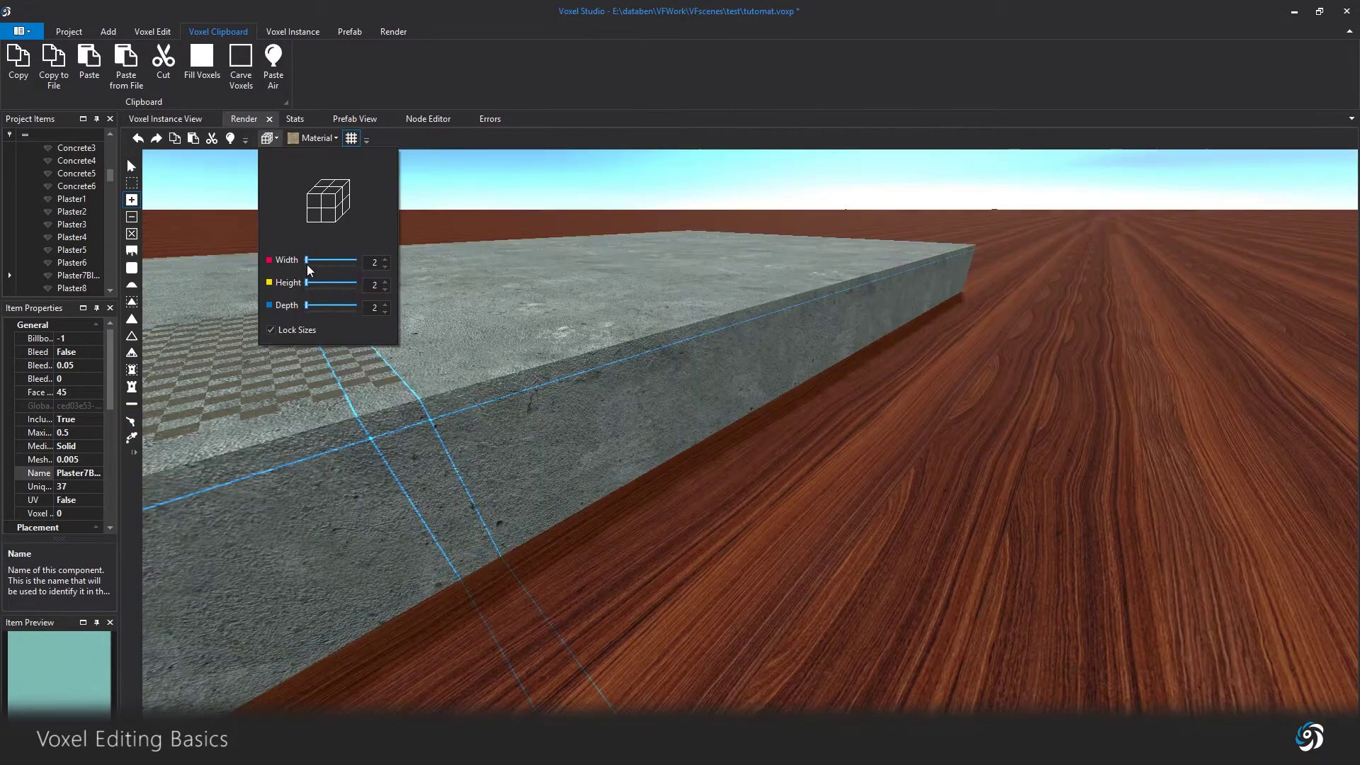
Set the voxel-adding brush to 5 × 5 × 5 with locked sizes and place four stone cubes on the wooden terrain beside the platform.
{"action": "left_click_drag", "start_coordinate": [307, 265], "coordinate": [312, 264]}
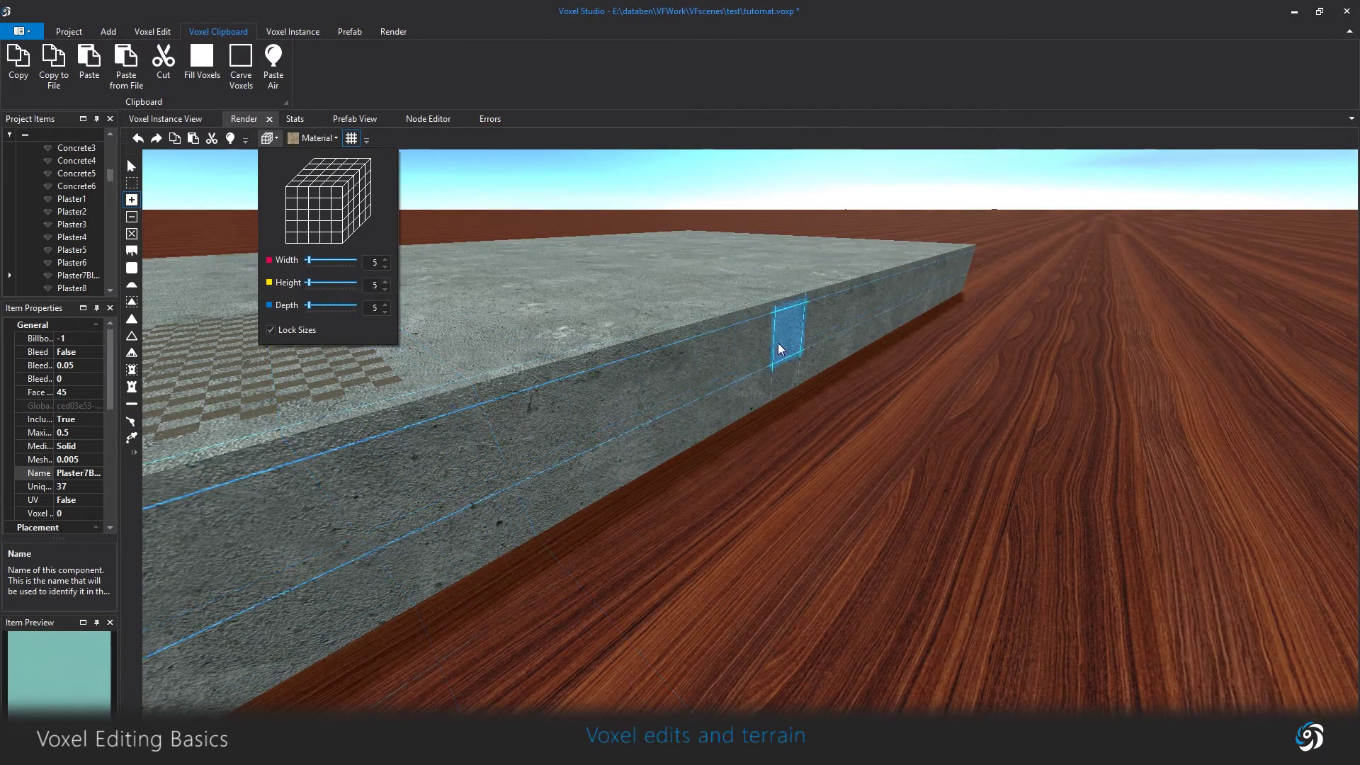
{"action": "right_click_drag", "start_coordinate": [901, 503], "coordinate": [888, 491]}
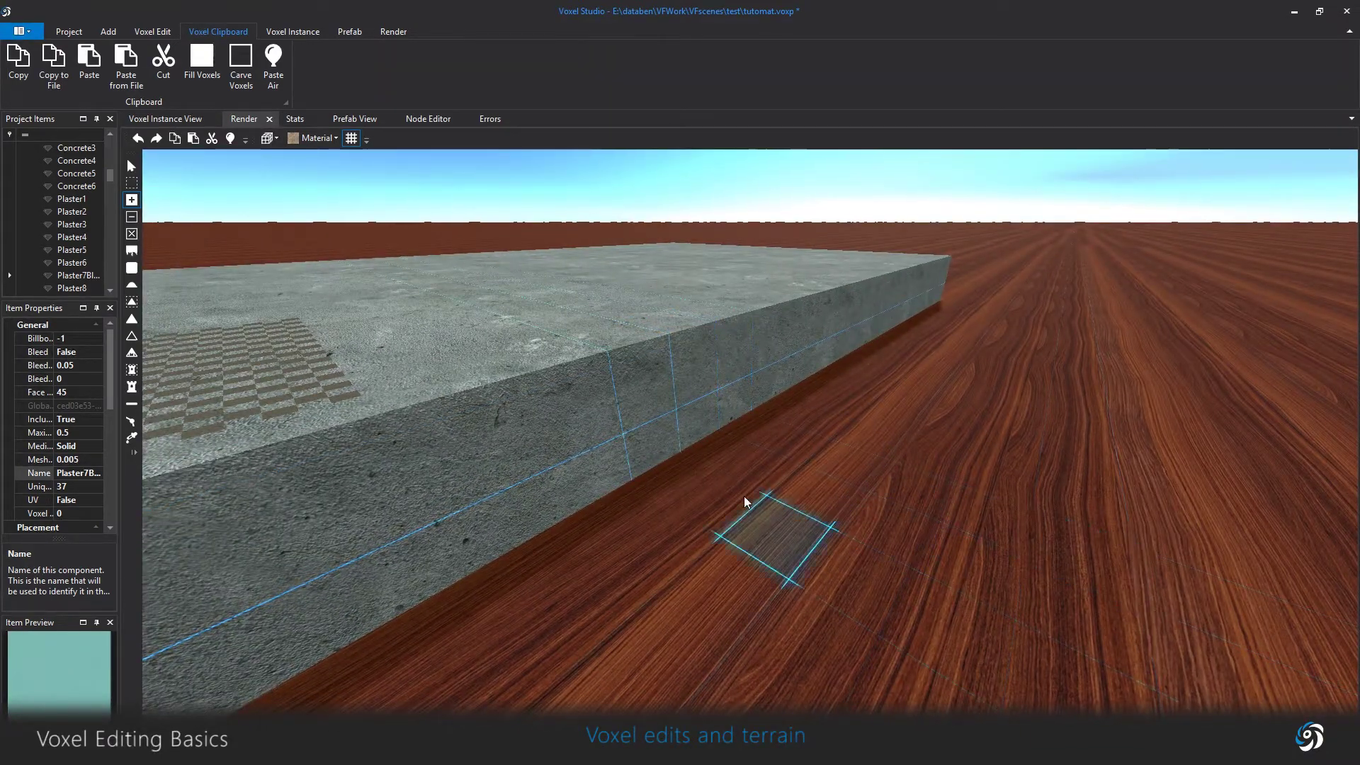
{"action": "left_click", "coordinate": [700, 523]}
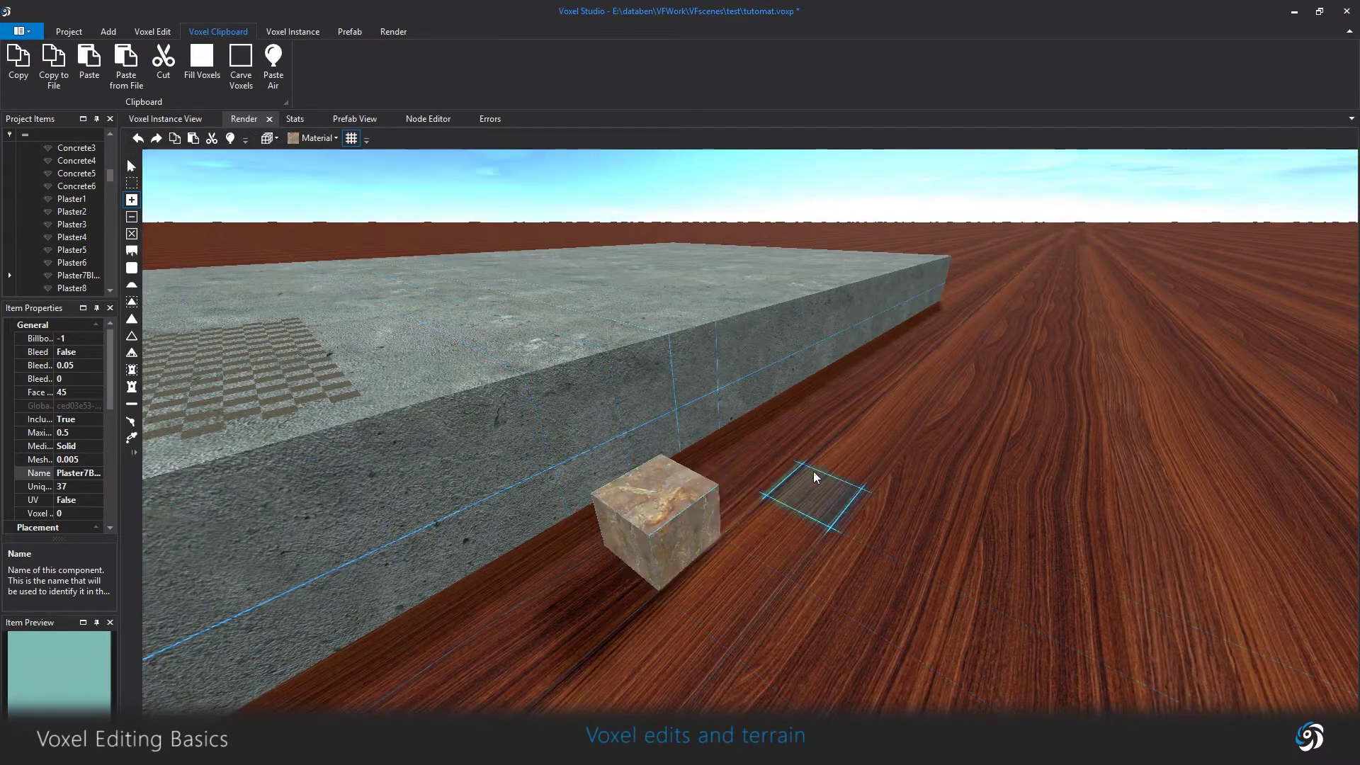
{"action": "left_click", "coordinate": [775, 466]}
{"action": "left_click", "coordinate": [873, 514]}
{"action": "left_click", "coordinate": [801, 619]}
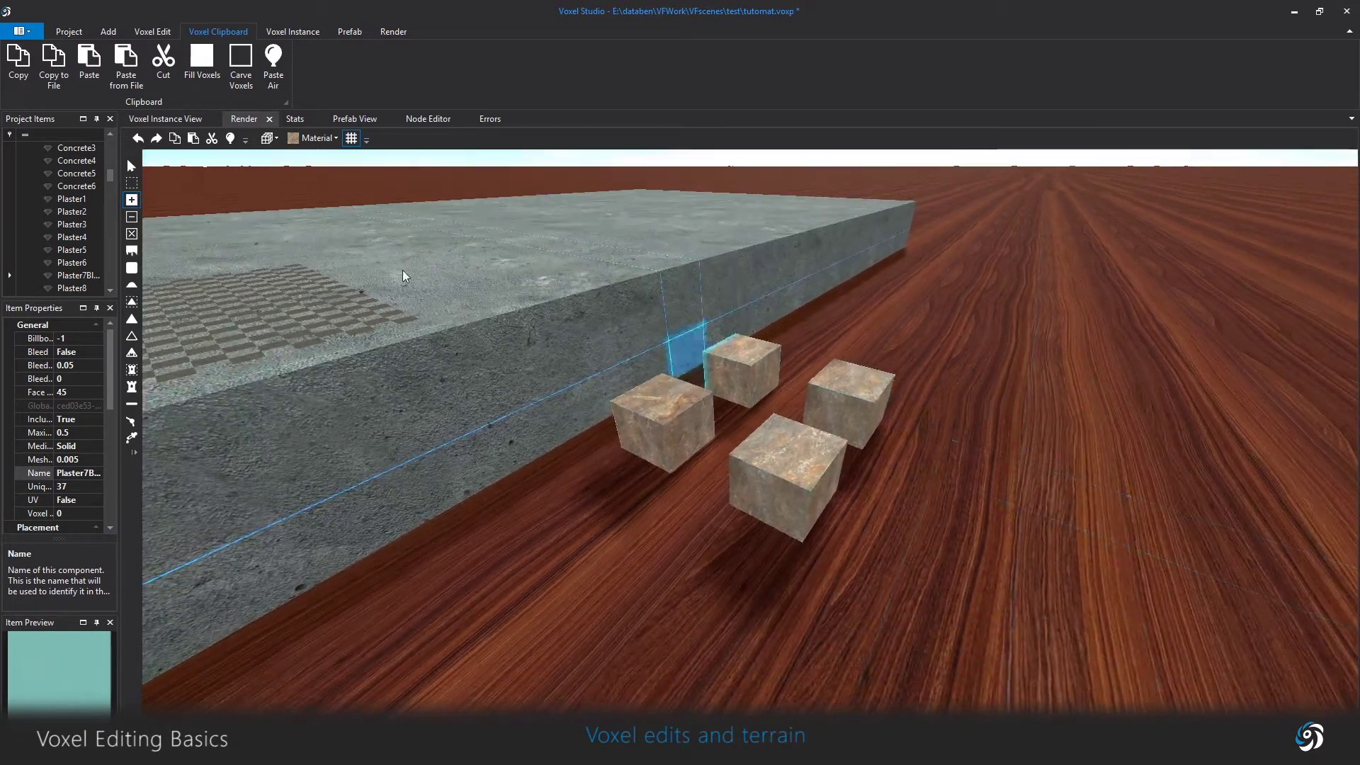
Draw a selection box of 20 × 19 voxels on the wooden terrain beside the stone cubes and adjust its height to 10.
{"action": "left_click", "coordinate": [131, 183]}
{"action": "key", "text": "d"}
{"action": "left_click_drag", "start_coordinate": [778, 568], "coordinate": [1154, 477]}
{"action": "left_click", "coordinate": [1156, 435]}
{"action": "key", "text": "d"}
{"action": "left_click", "coordinate": [955, 400]}
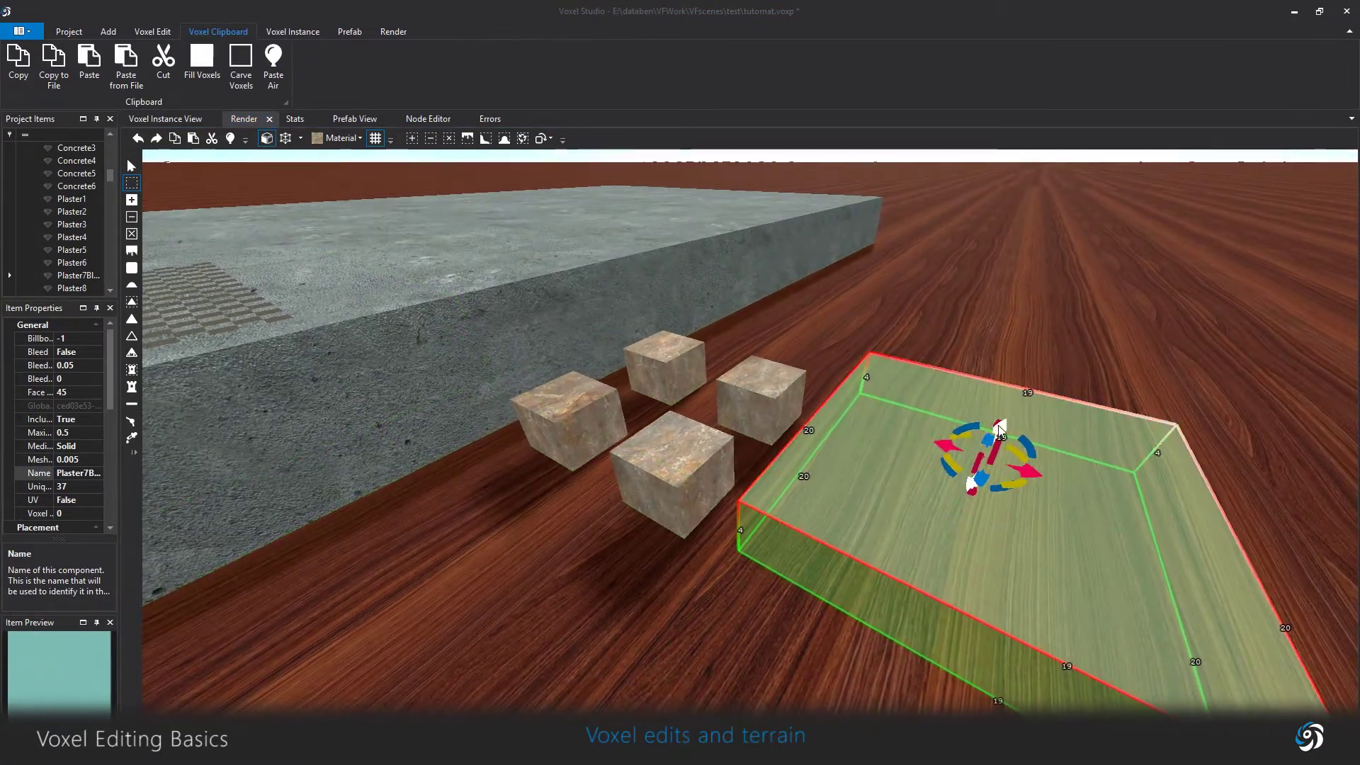
{"action": "left_click_drag", "start_coordinate": [995, 419], "coordinate": [1044, 310]}
{"action": "left_click", "coordinate": [745, 264]}
{"action": "left_click_drag", "start_coordinate": [1009, 412], "coordinate": [998, 489]}
{"action": "key", "text": "d"}
{"action": "right_click_drag", "start_coordinate": [870, 374], "coordinate": [907, 384]}
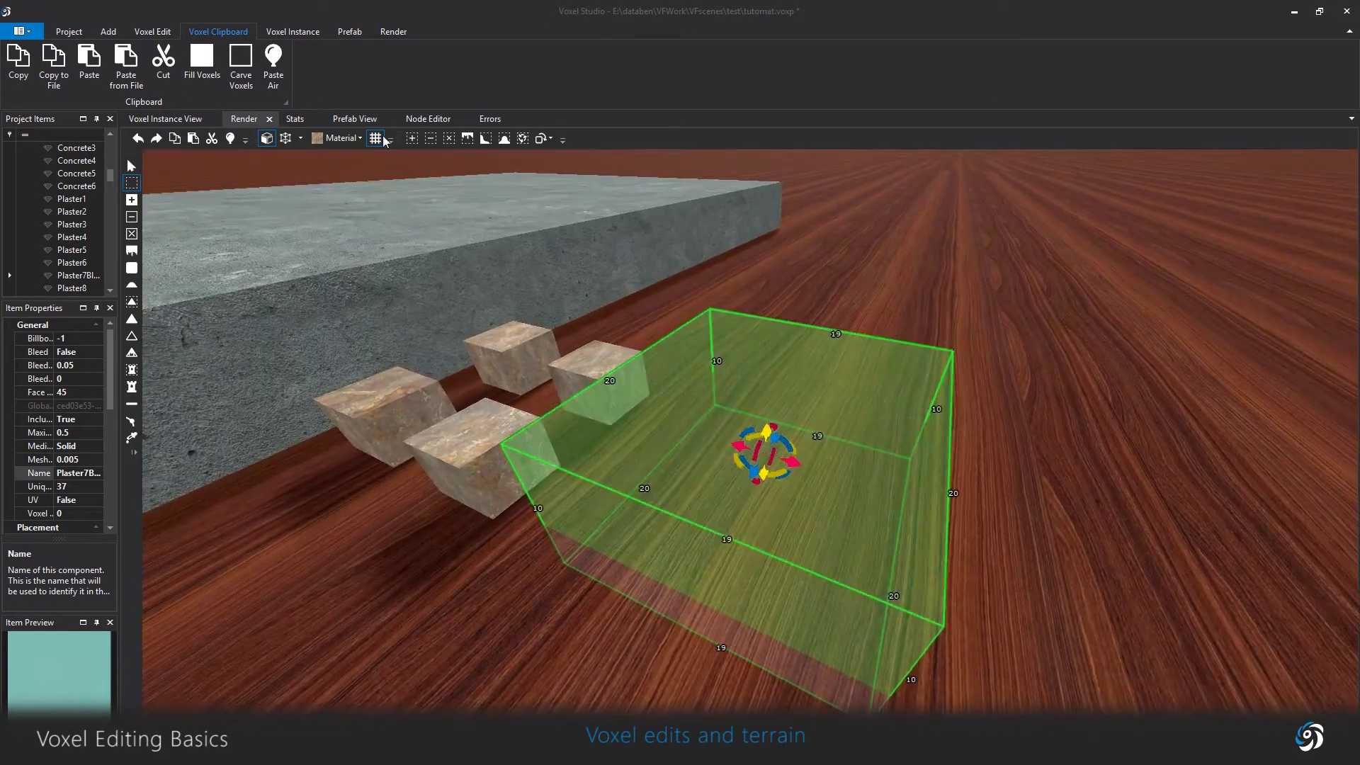
Copy the contents of the selection box on the wooden terrain and clear the selection.
{"action": "left_click", "coordinate": [174, 138]}
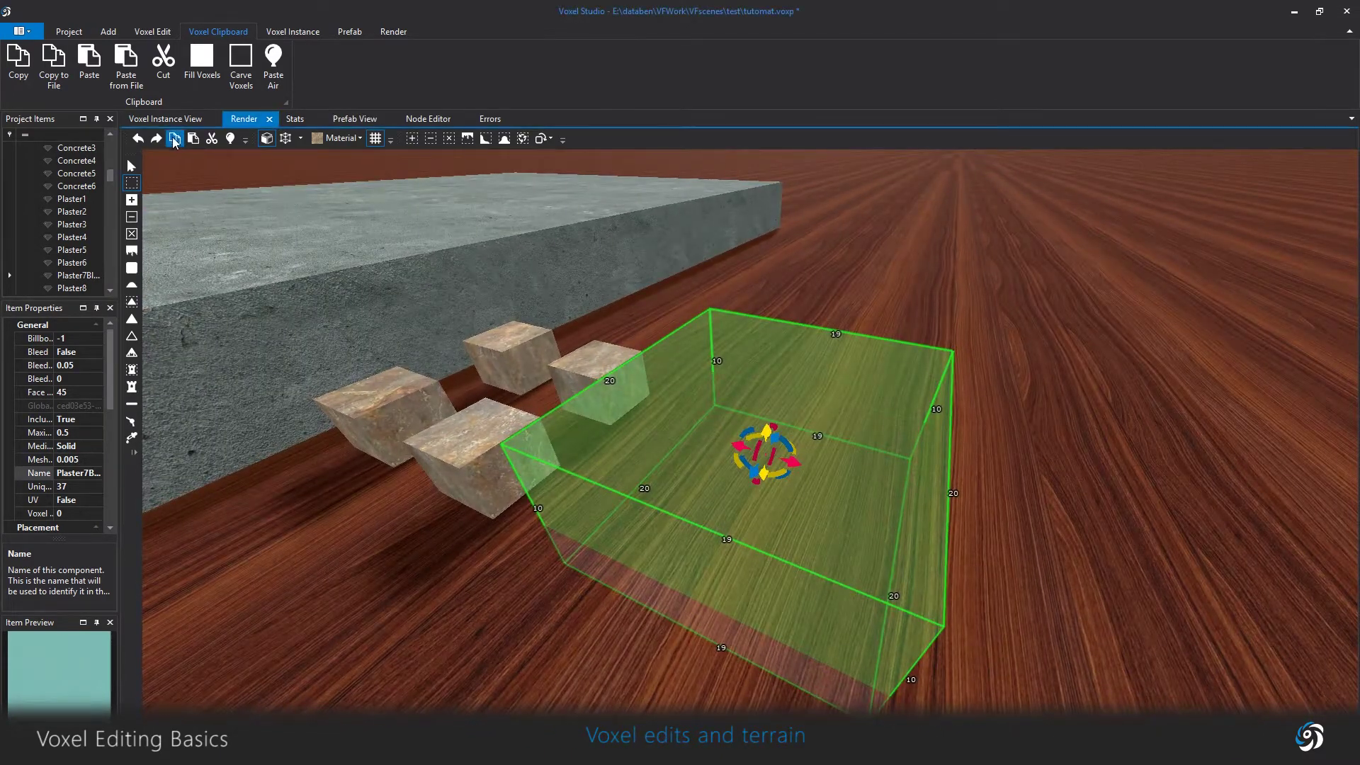
{"action": "left_click_drag", "start_coordinate": [767, 430], "coordinate": [750, 274]}
{"action": "right_click_drag", "start_coordinate": [750, 273], "coordinate": [1003, 401]}
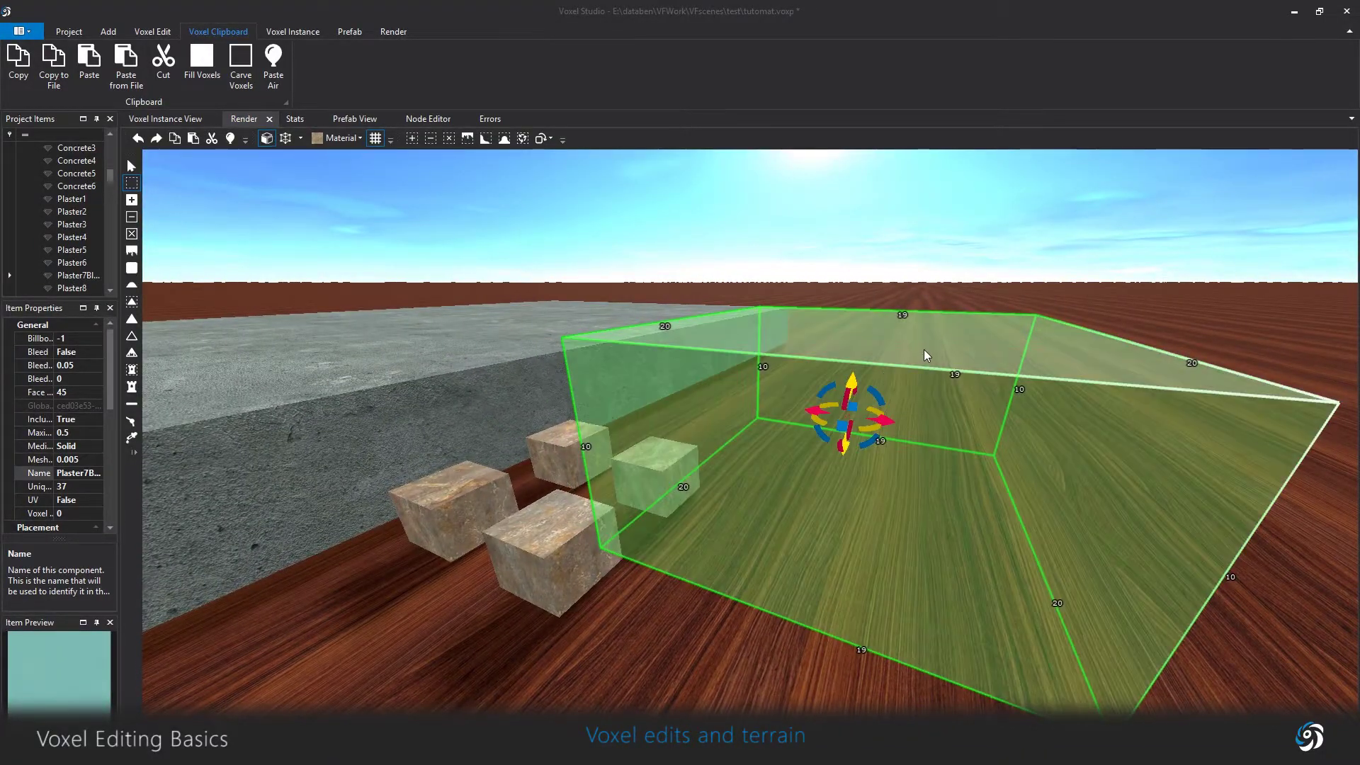
{"action": "right_click_drag", "start_coordinate": [924, 350], "coordinate": [932, 381]}
{"action": "right_click_drag", "start_coordinate": [698, 384], "coordinate": [292, 388]}
{"action": "key", "text": "Escape"}
Tweak two vertices on the bottom edge of the nearest stone cube outward over the wooden terrain.
{"action": "left_click", "coordinate": [131, 421]}
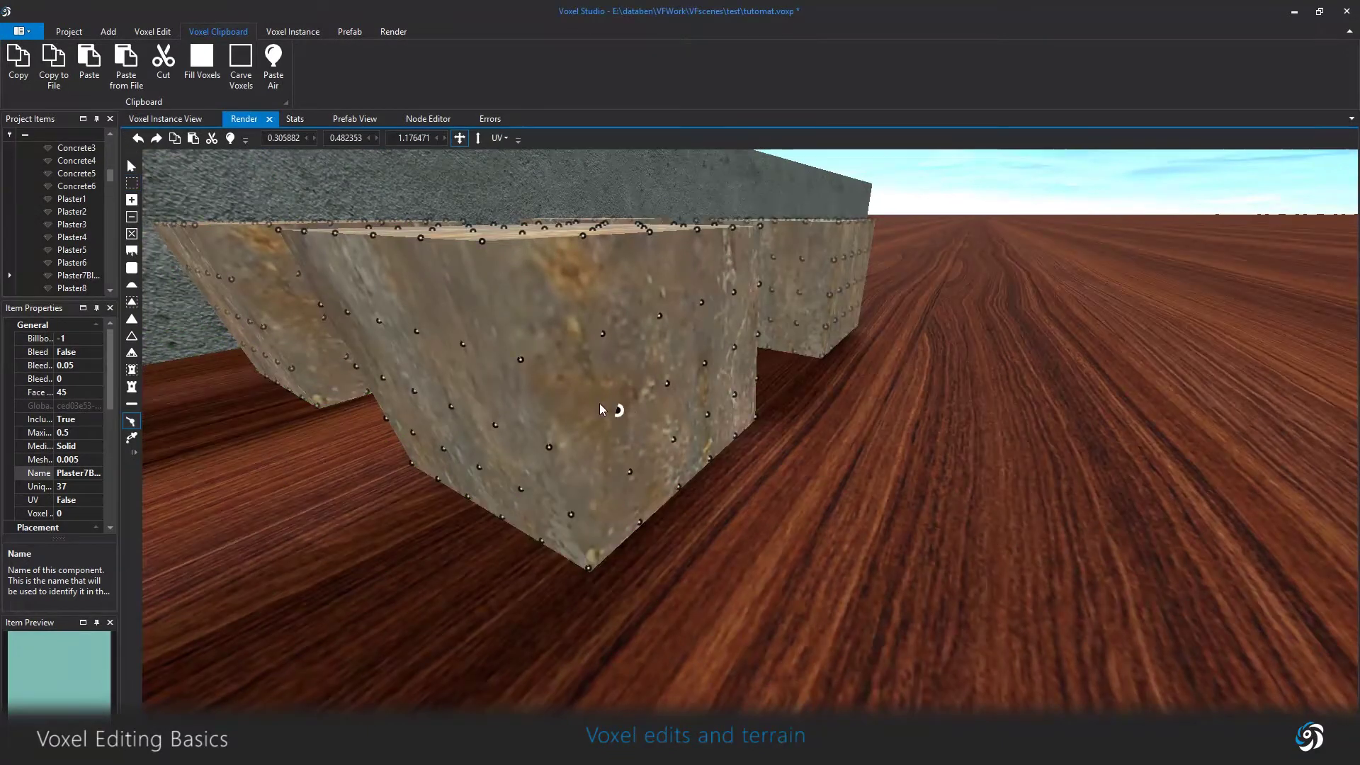
{"action": "left_click_drag", "start_coordinate": [644, 519], "coordinate": [674, 546]}
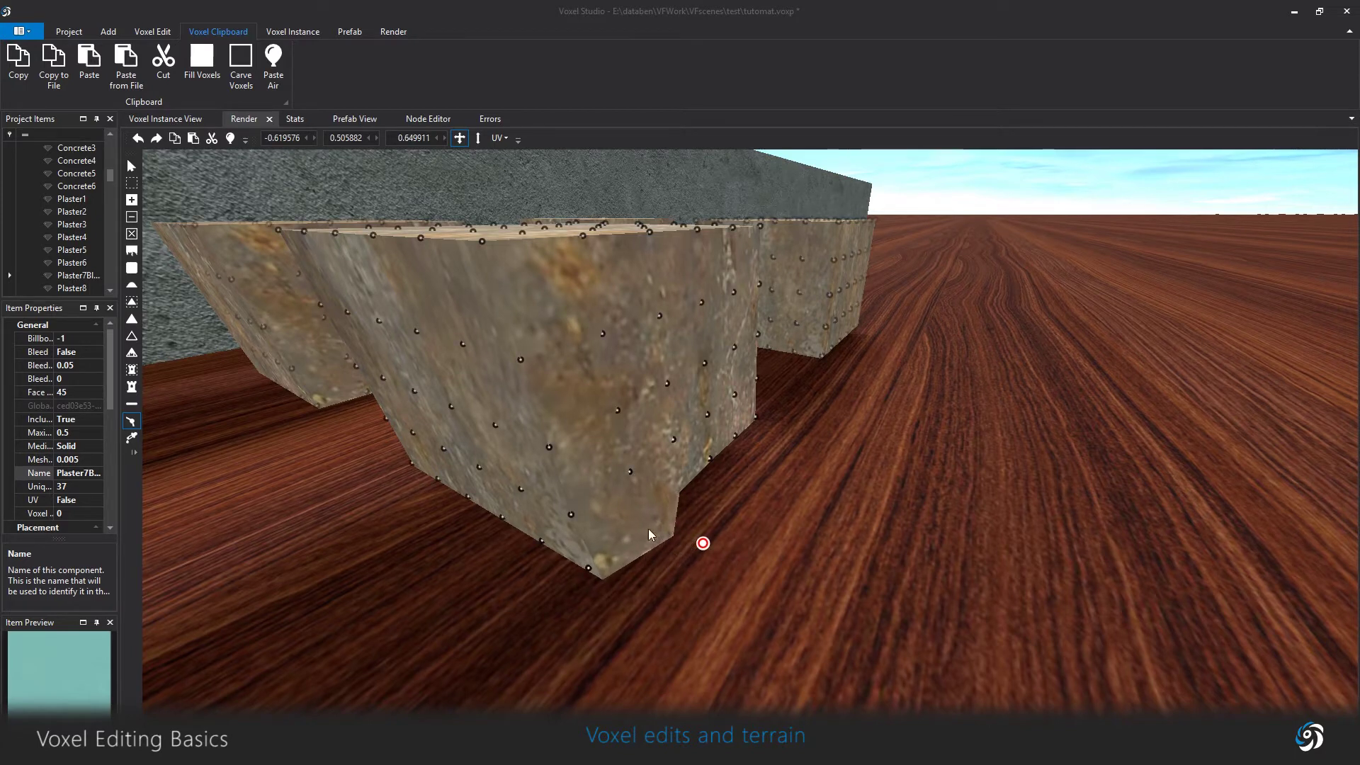
{"action": "left_click_drag", "start_coordinate": [599, 575], "coordinate": [608, 618]}
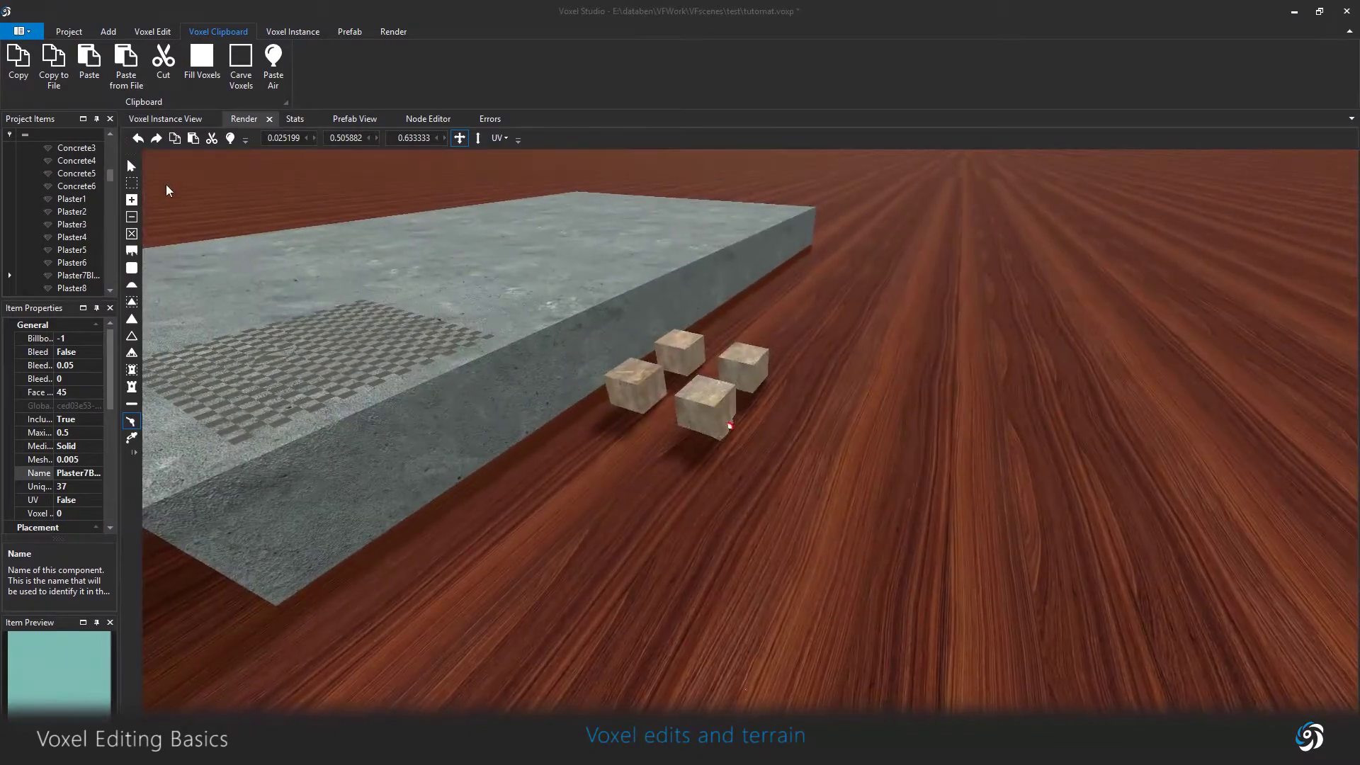
Draw a selection box of 44 × 43 × 18 voxels spanning the concrete platform's edge and the wooden terrain.
{"action": "left_click", "coordinate": [131, 183]}
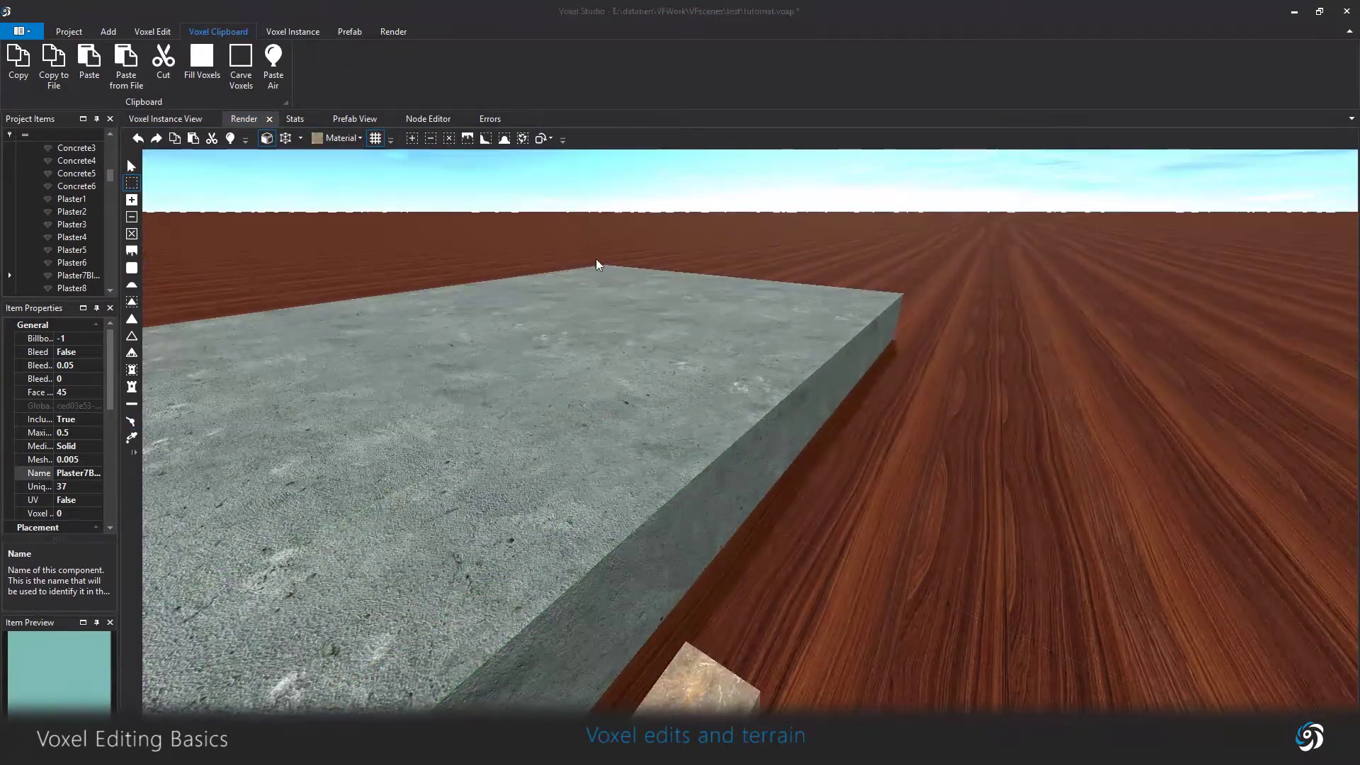
{"action": "middle_click_drag", "start_coordinate": [740, 397], "coordinate": [662, 437]}
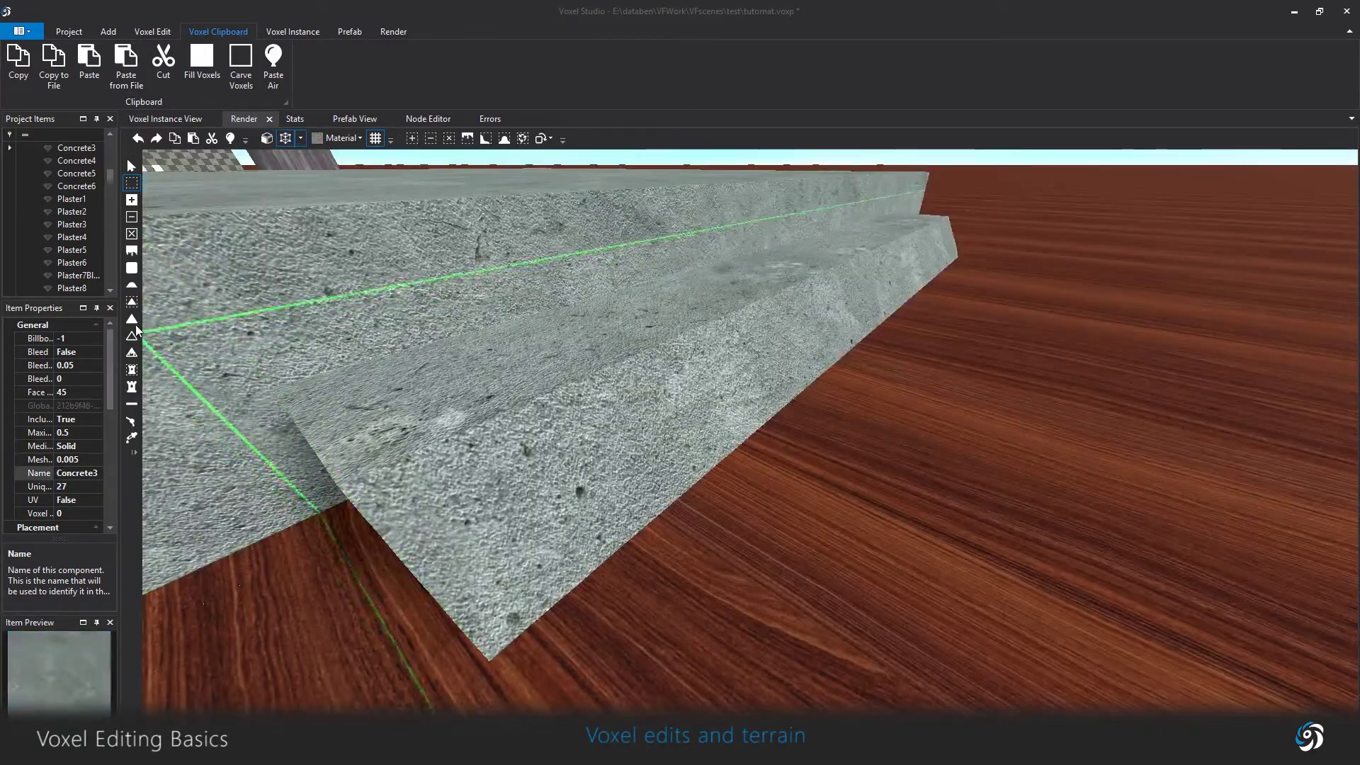
{"action": "left_click", "coordinate": [132, 268]}
{"action": "middle_click_drag", "start_coordinate": [581, 560], "coordinate": [670, 427]}
{"action": "left_click", "coordinate": [292, 139]}
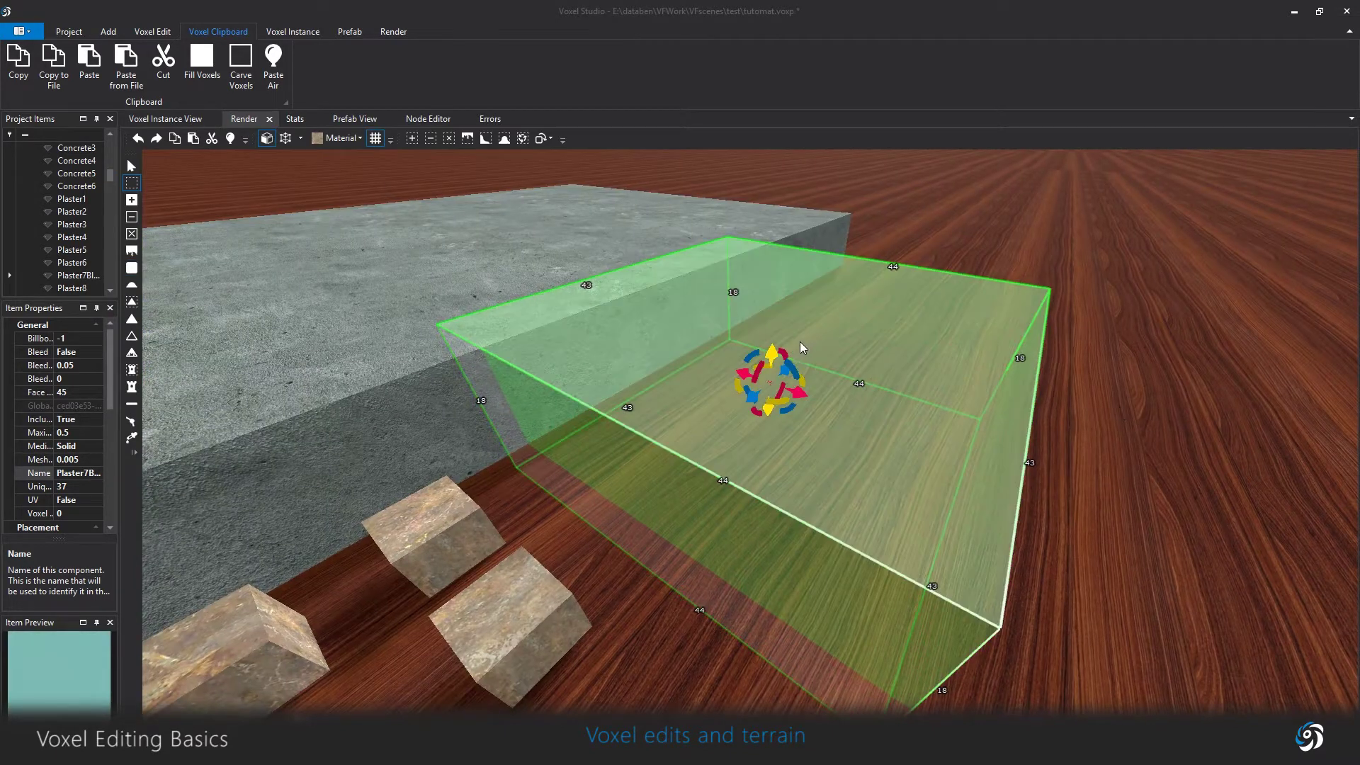
Raise the selection box at the concrete platform's edge, convert the enclosed terrain into editable voxels, and clear the selection.
{"action": "left_click_drag", "start_coordinate": [773, 351], "coordinate": [774, 309]}
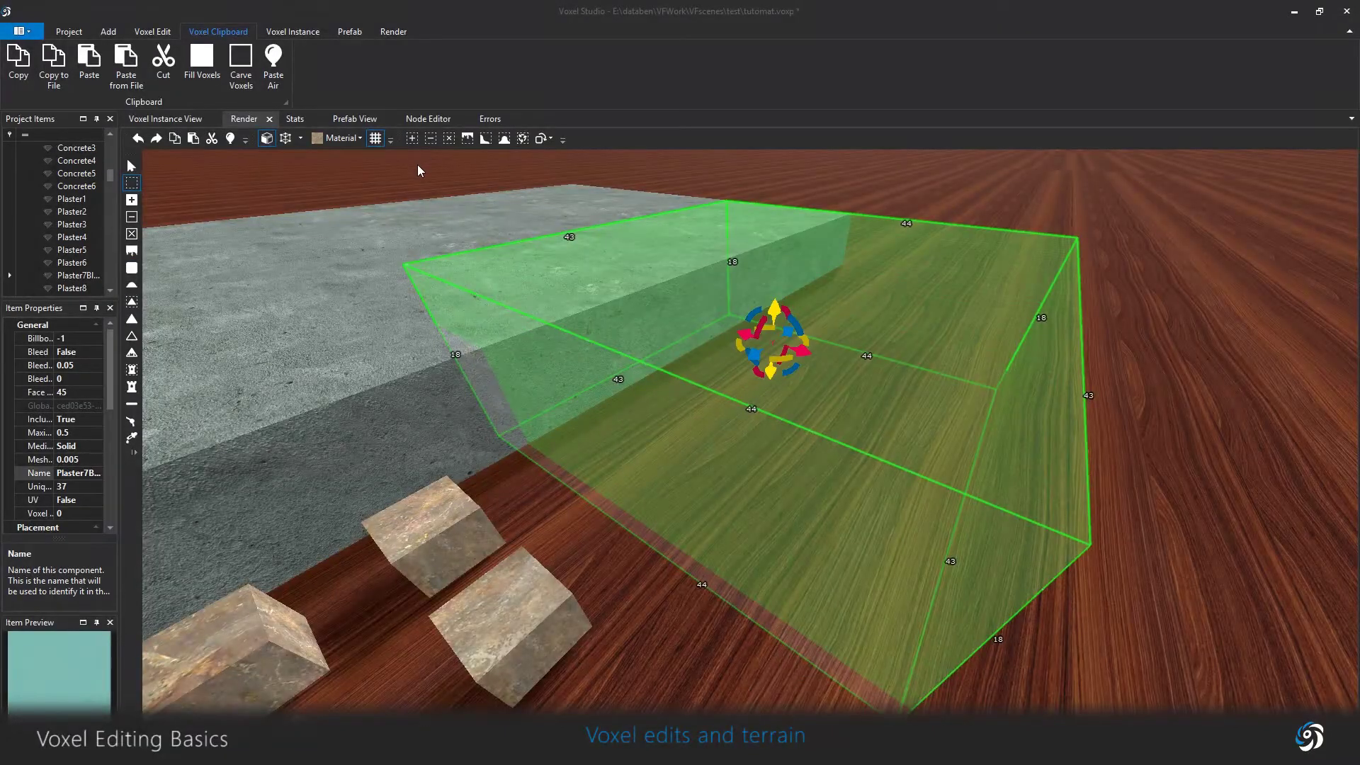
{"action": "left_click", "coordinate": [484, 139]}
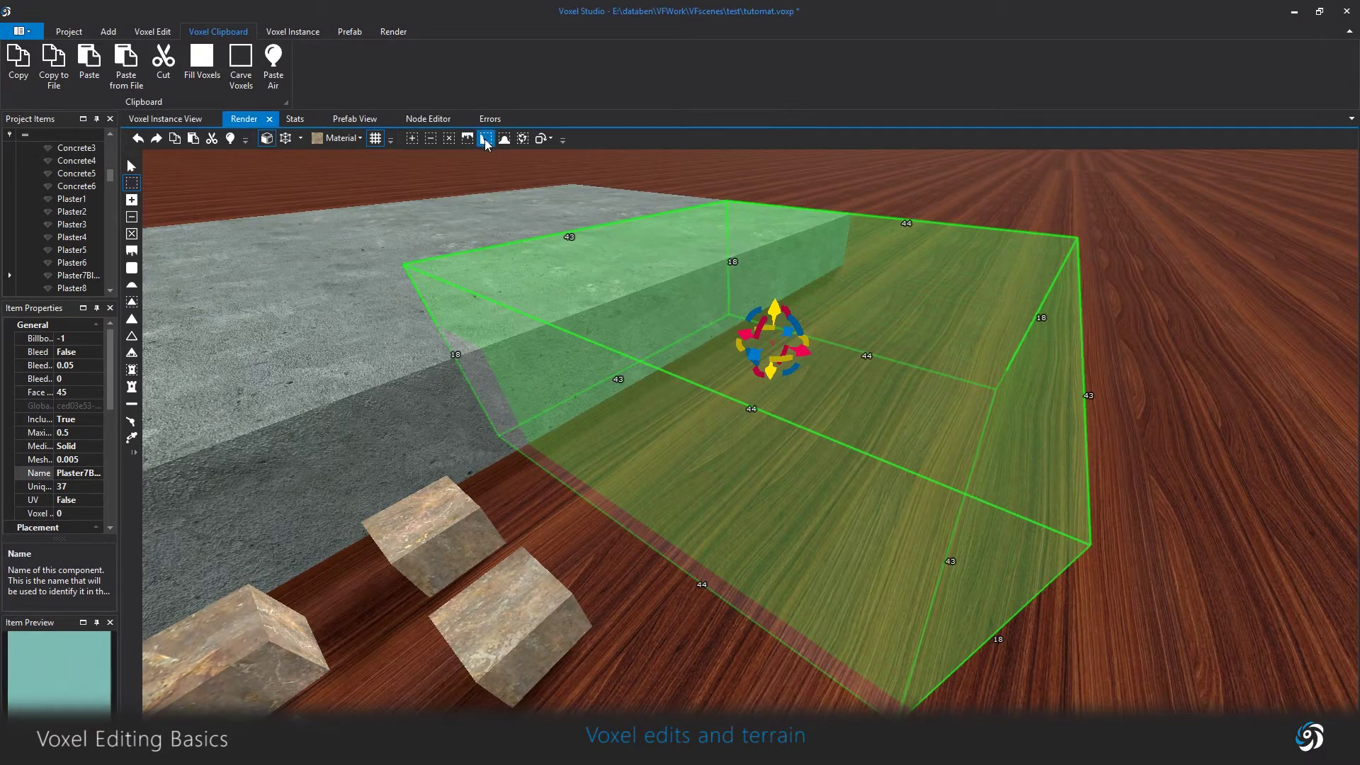
{"action": "middle_click_drag", "start_coordinate": [615, 242], "coordinate": [622, 248]}
{"action": "key", "text": "Escape"}
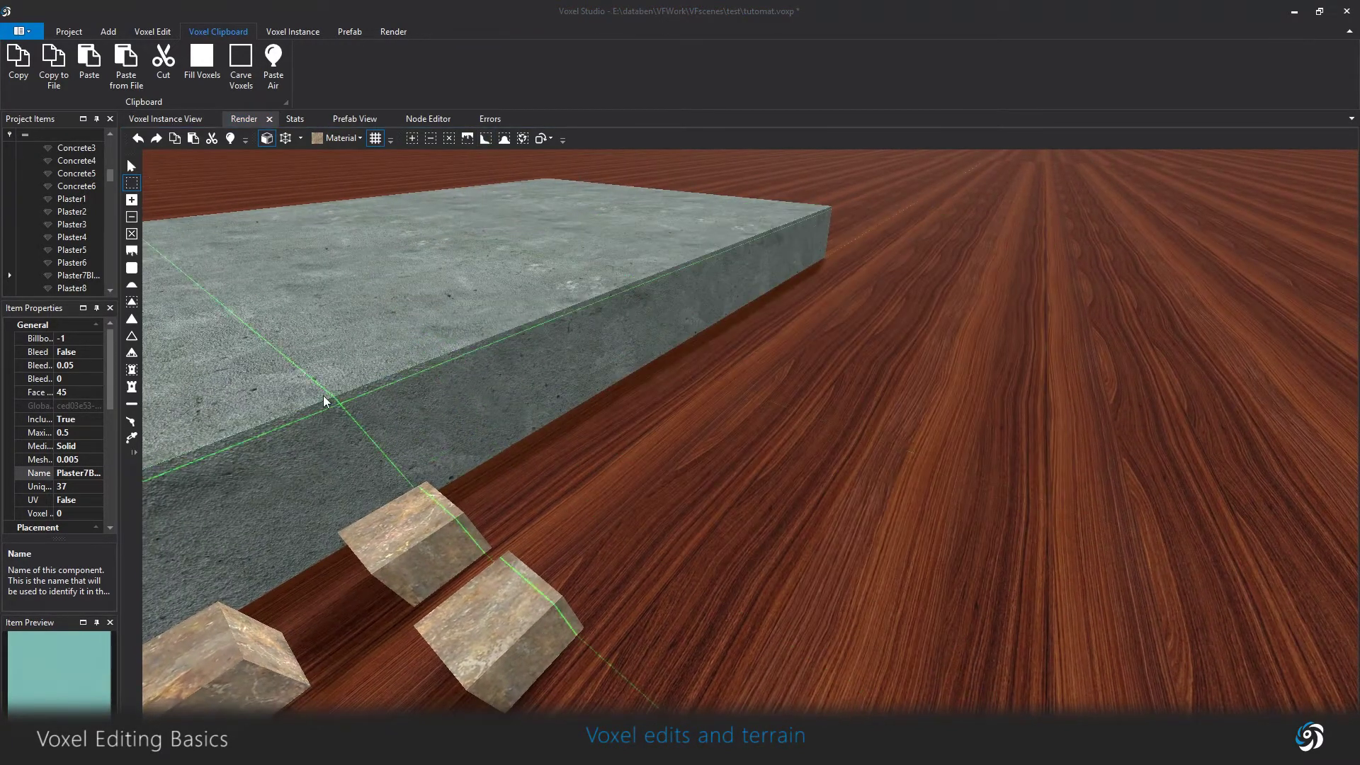
Restrict the Tweak tool to vertical movement and raise a wooden terrain vertex near the base of the concrete platform.
{"action": "scroll", "coordinate": [764, 506], "scroll_direction": "up", "scroll_amount": 4}
{"action": "left_click", "coordinate": [131, 421]}
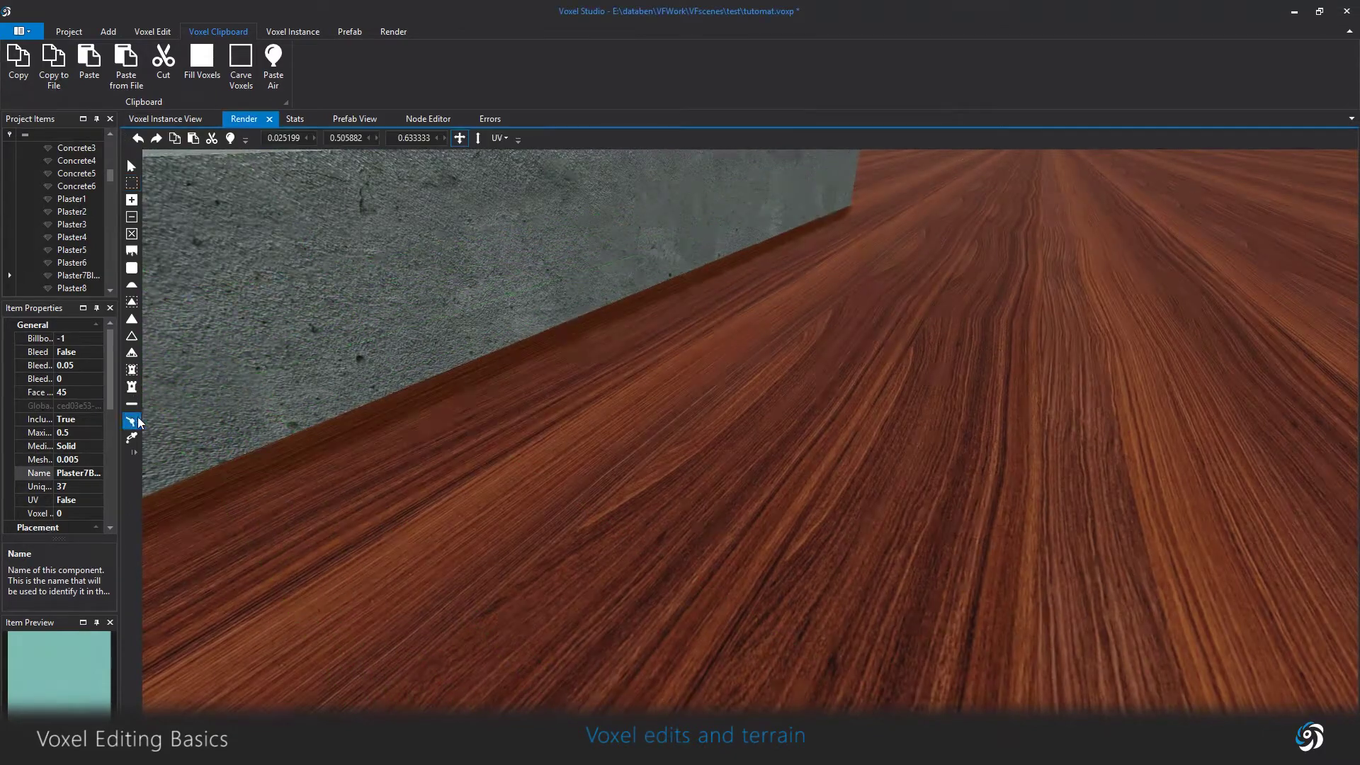
{"action": "middle_click_drag", "start_coordinate": [632, 453], "coordinate": [726, 431]}
{"action": "scroll", "coordinate": [725, 436], "scroll_direction": "down", "scroll_amount": 6}
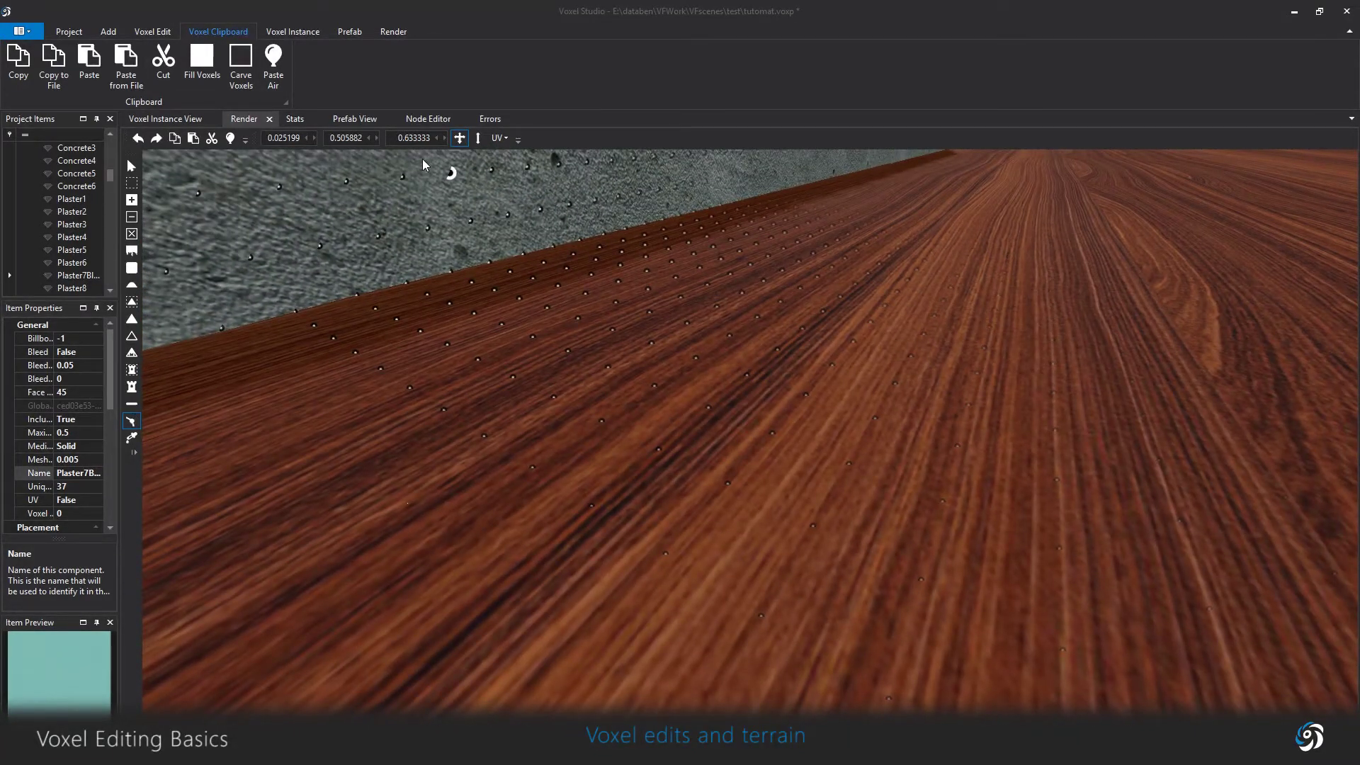
{"action": "left_click", "coordinate": [479, 140]}
{"action": "mouse_move", "coordinate": [554, 452]}
{"action": "left_mouse_down"}
{"action": "mouse_move", "coordinate": [550, 438]}
{"action": "mouse_move", "coordinate": [597, 406]}
{"action": "mouse_move", "coordinate": [644, 393]}
{"action": "mouse_move", "coordinate": [630, 383]}
{"action": "left_mouse_up"}
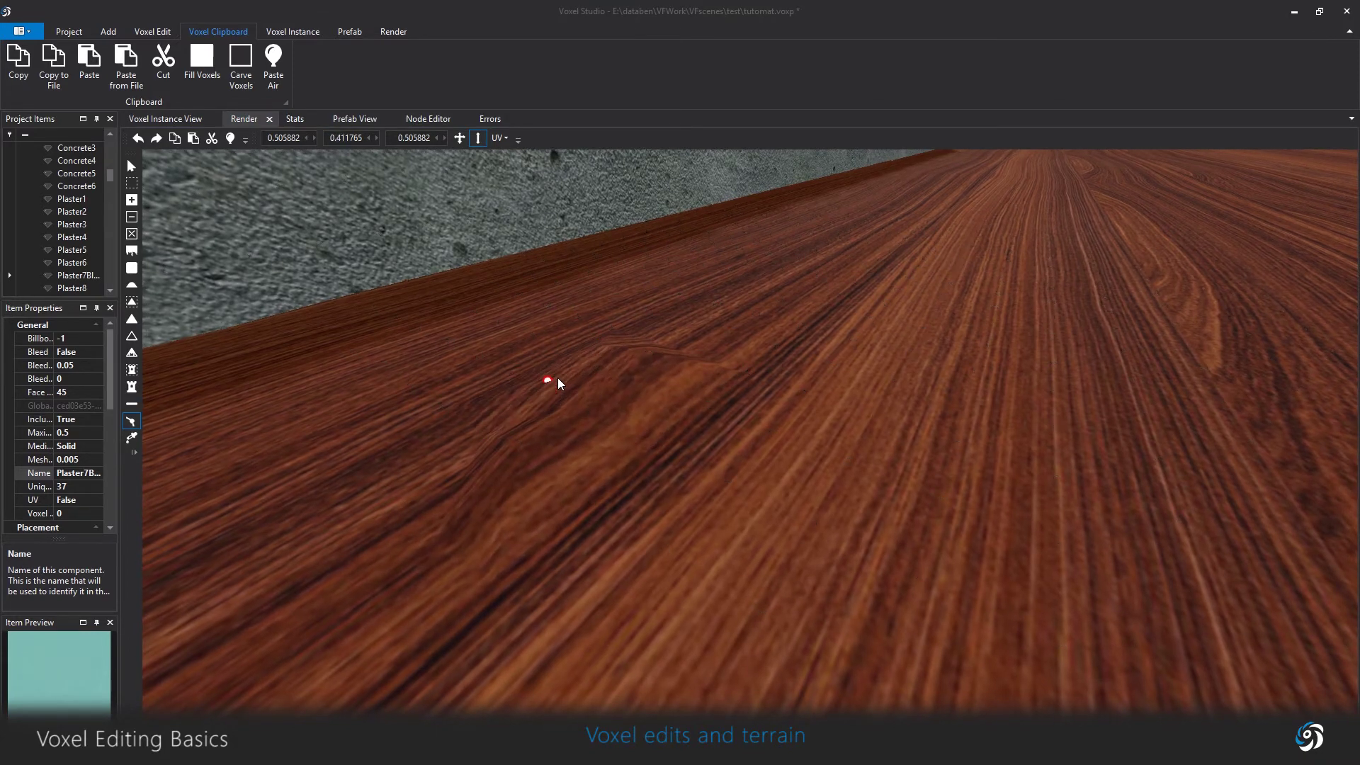